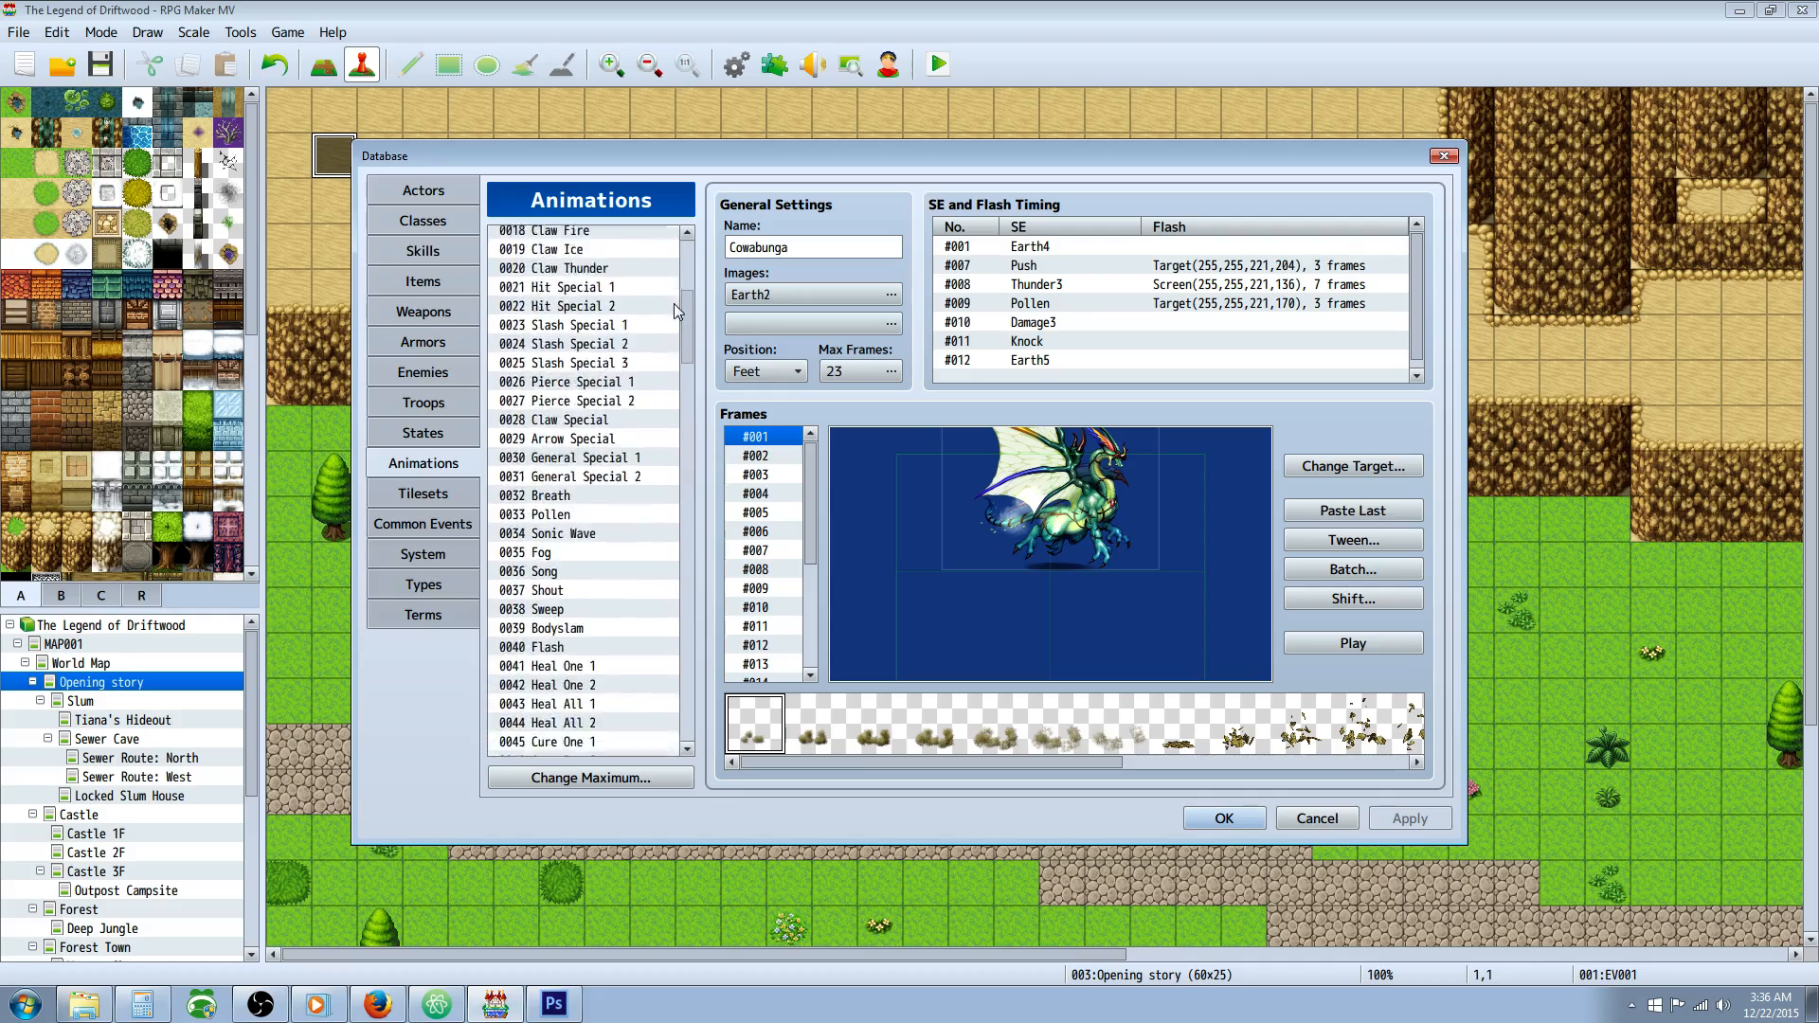
# Play the Claw Fire animation and look through the existing hit, pierce and claw animations for a suitable base.
pyautogui.click(661, 304)
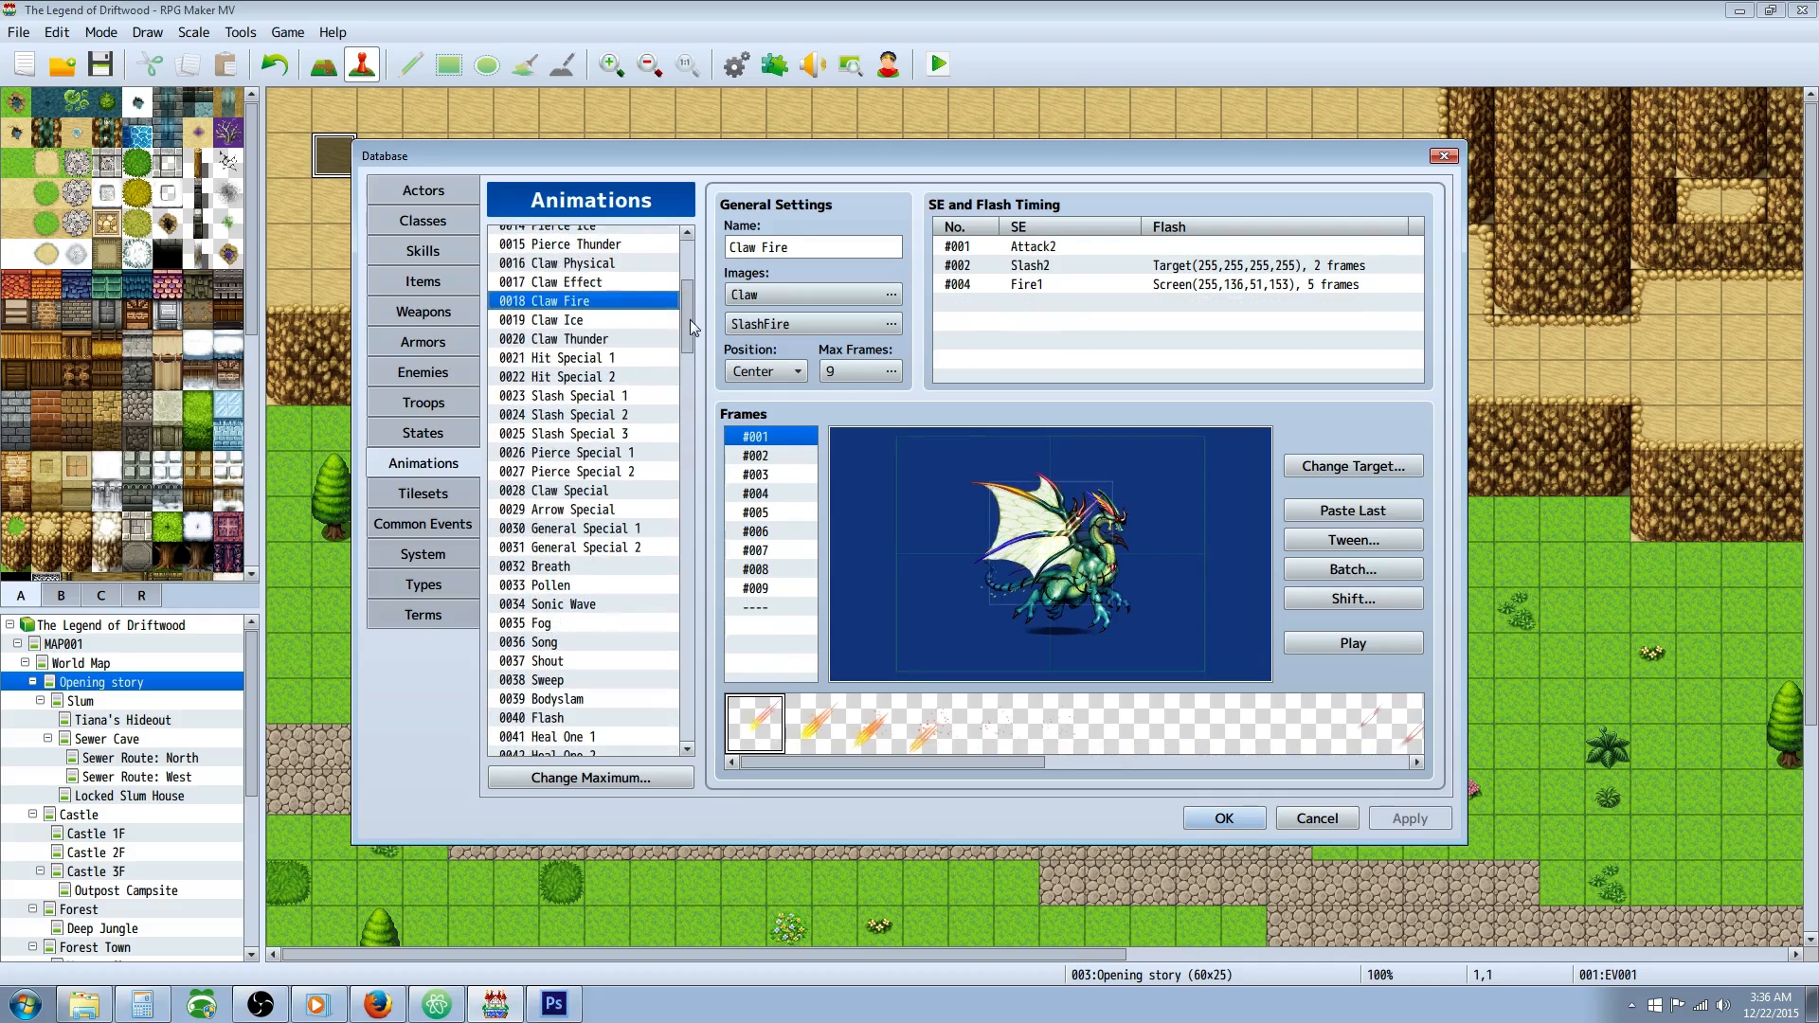
pyautogui.click(1373, 645)
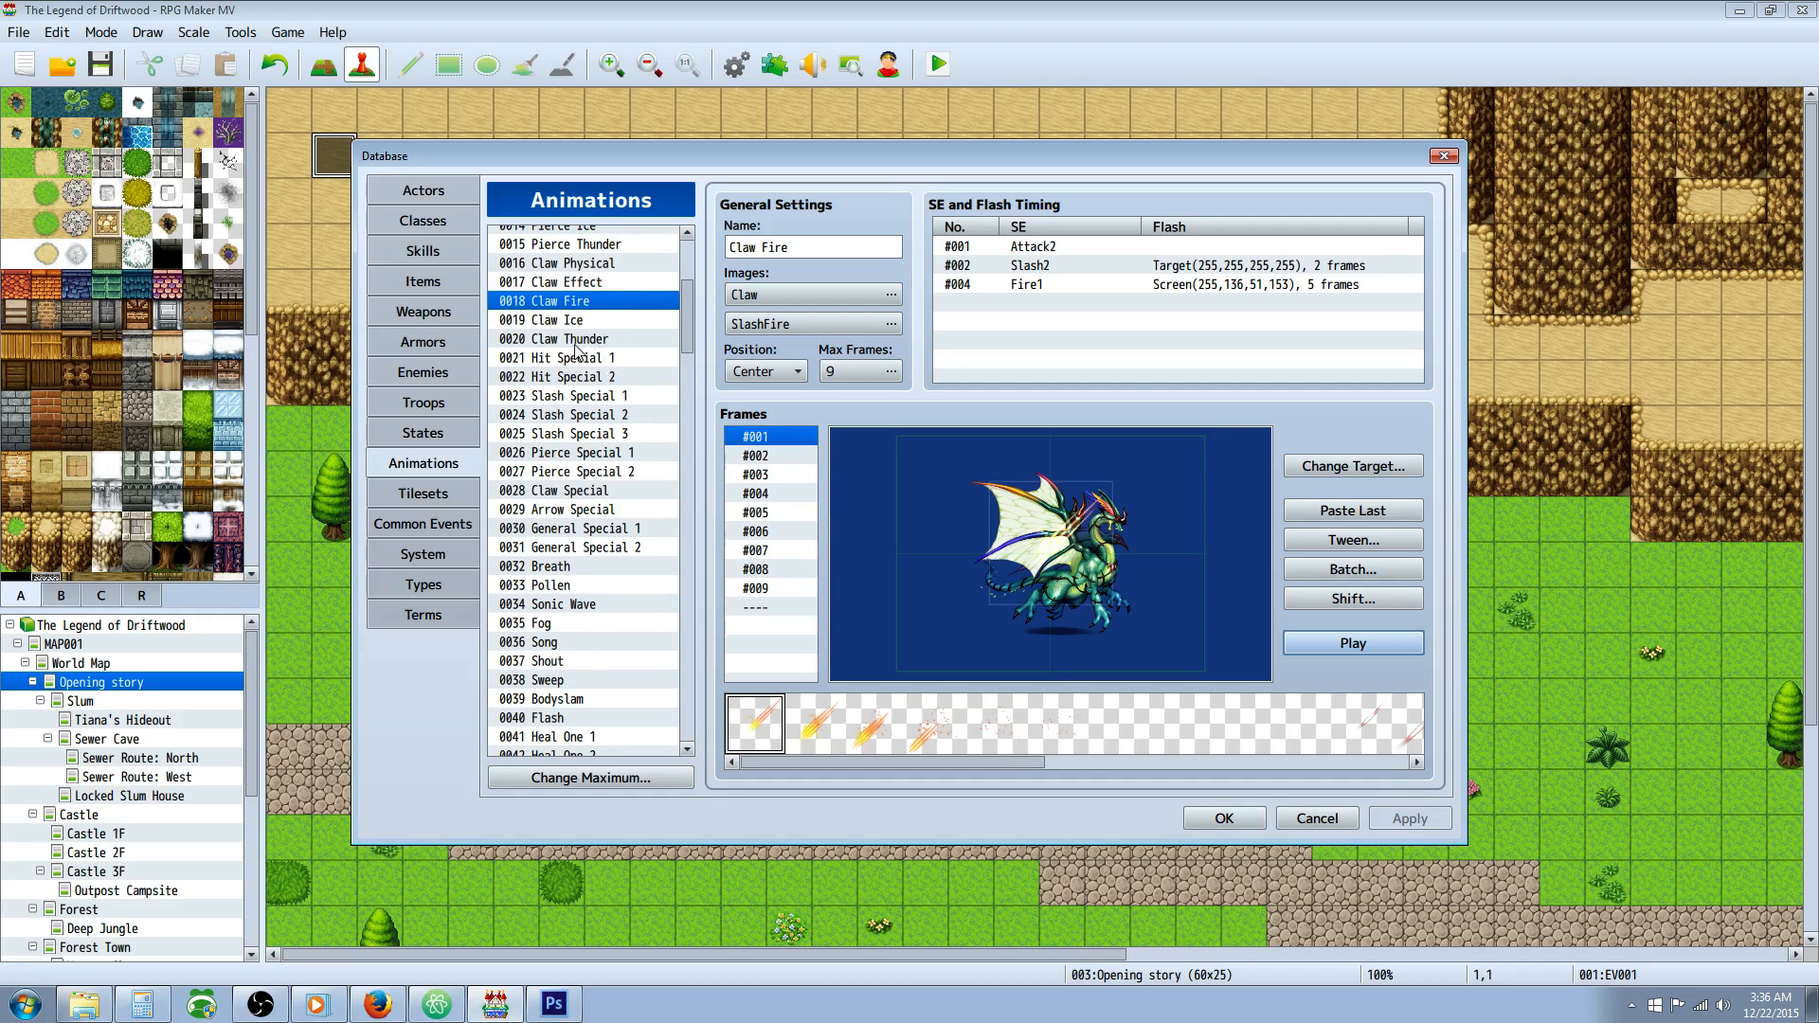
pyautogui.scroll(5, 577, 350)
pyautogui.click(600, 275)
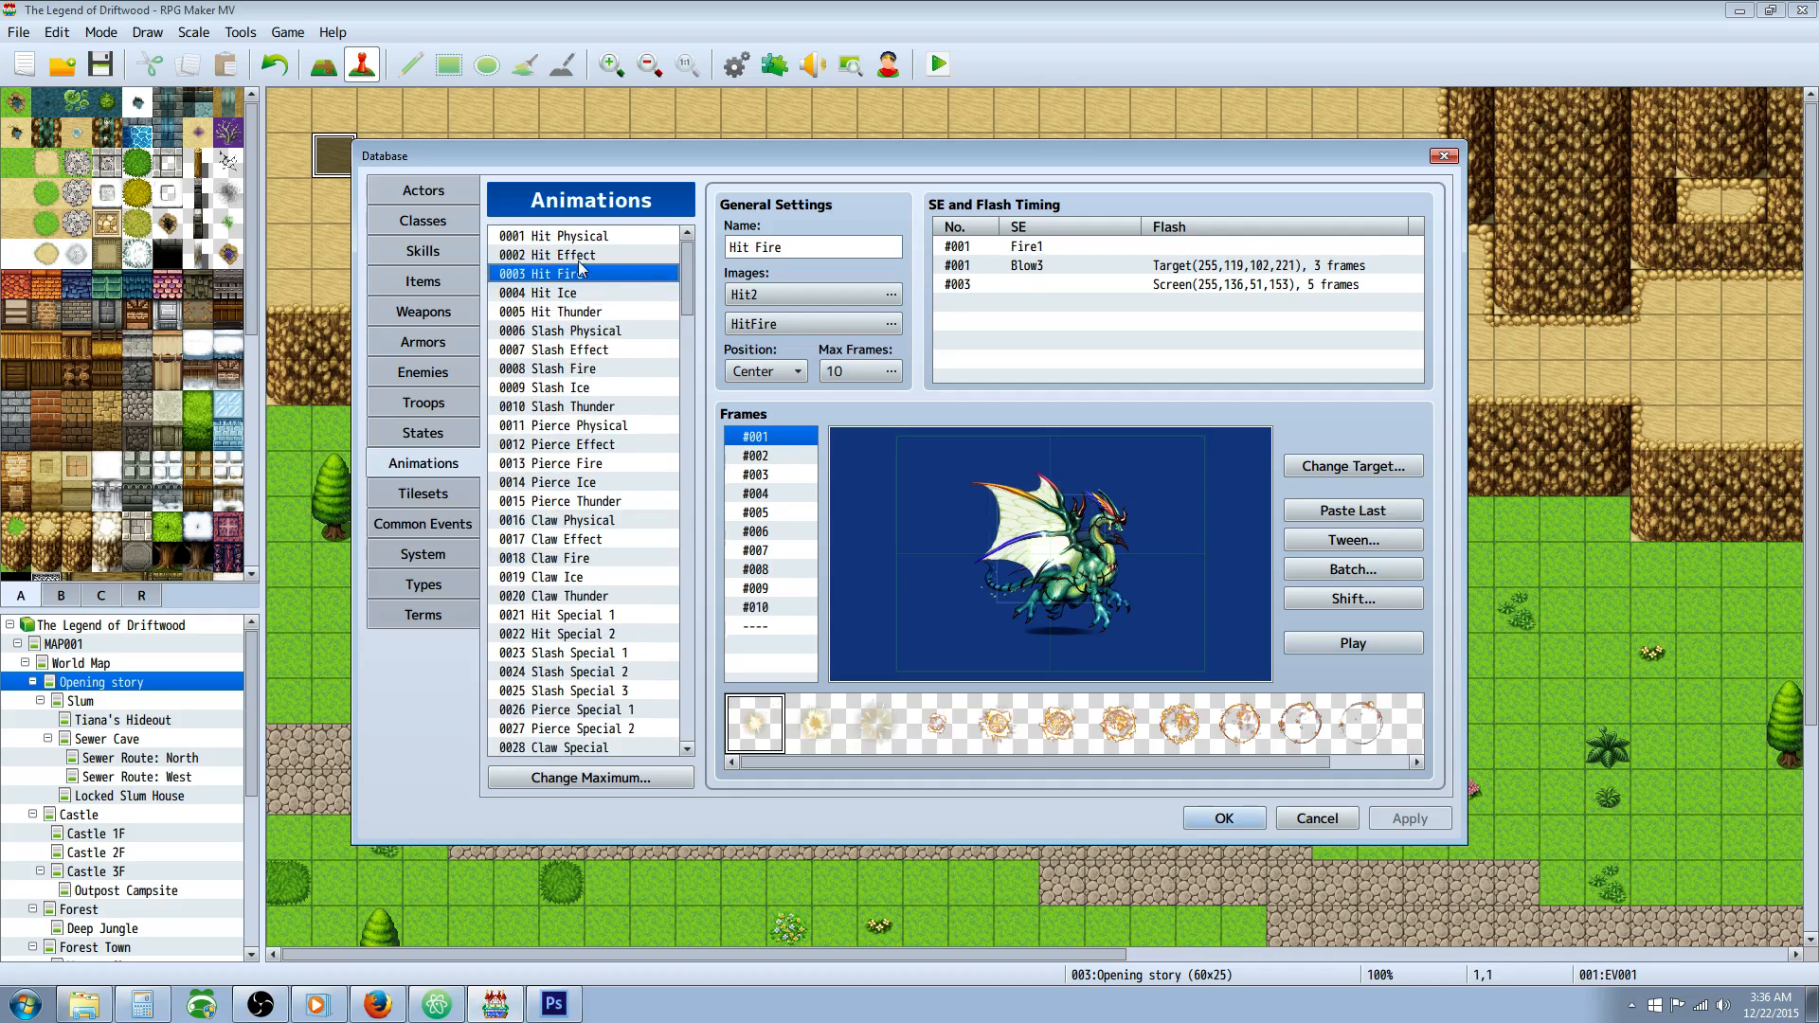
pyautogui.click(599, 237)
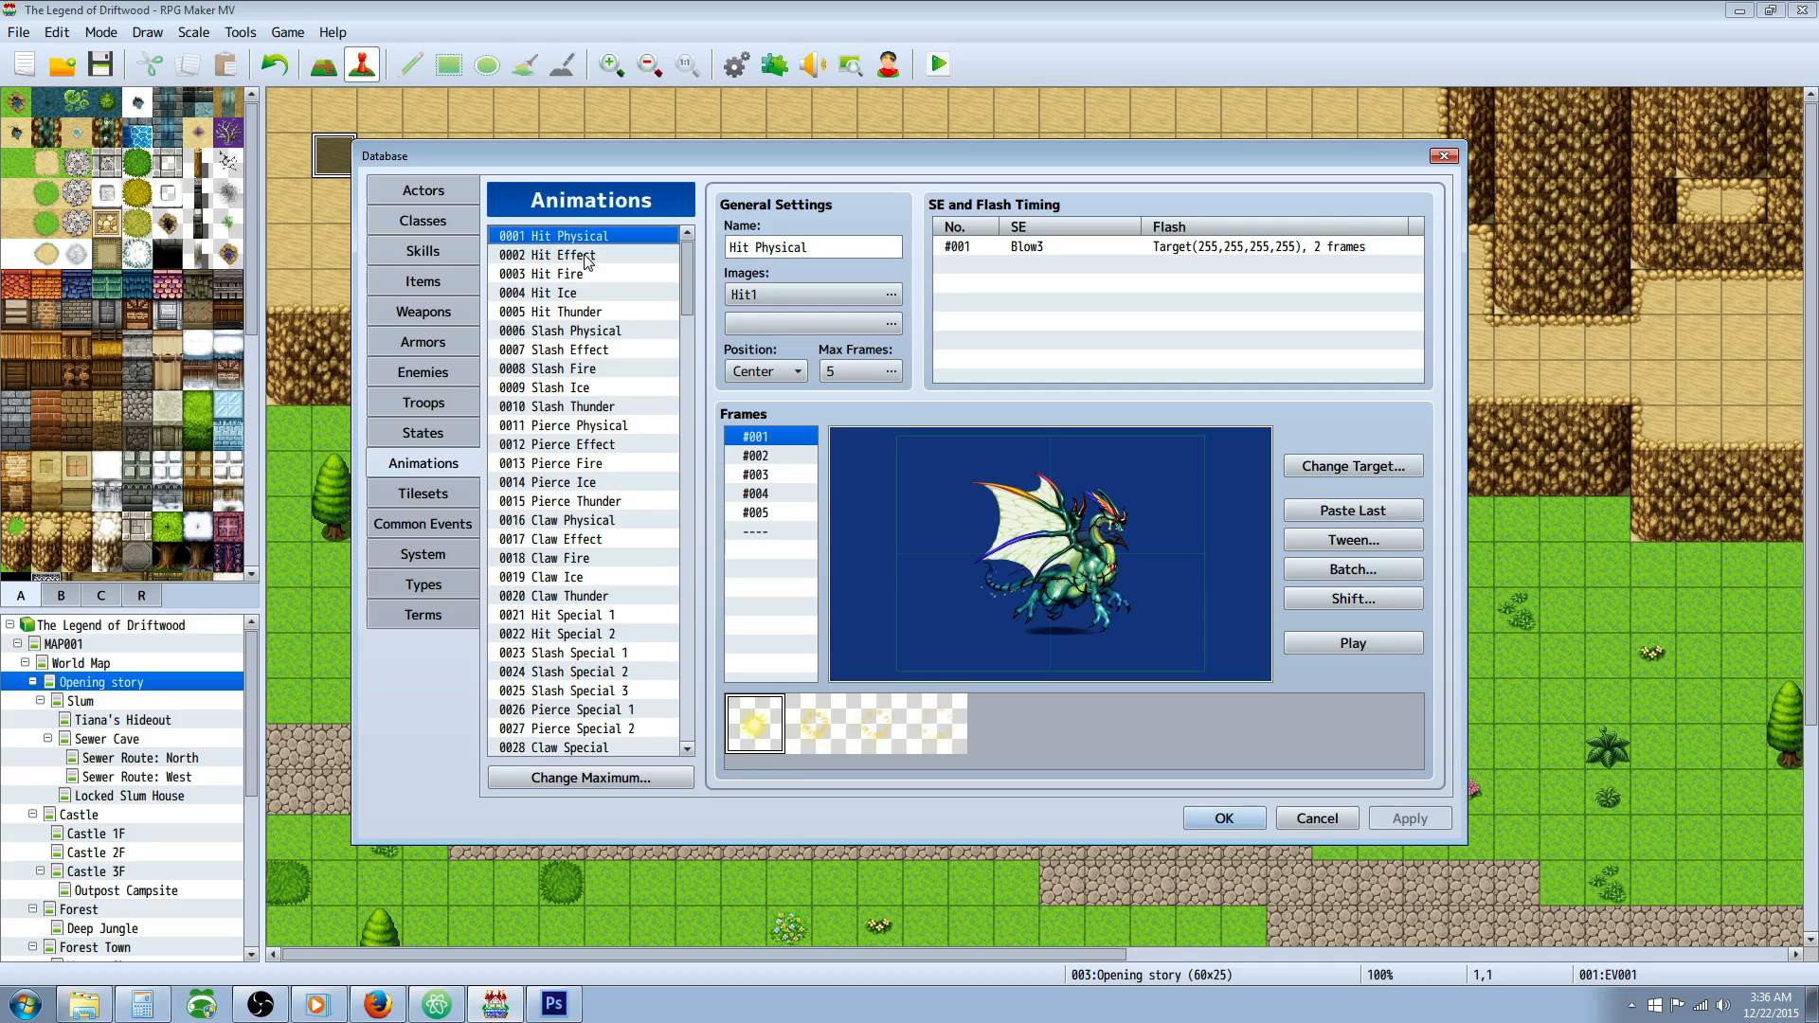
pyautogui.click(576, 277)
pyautogui.click(579, 239)
pyautogui.click(576, 277)
pyautogui.scroll(-2, 586, 312)
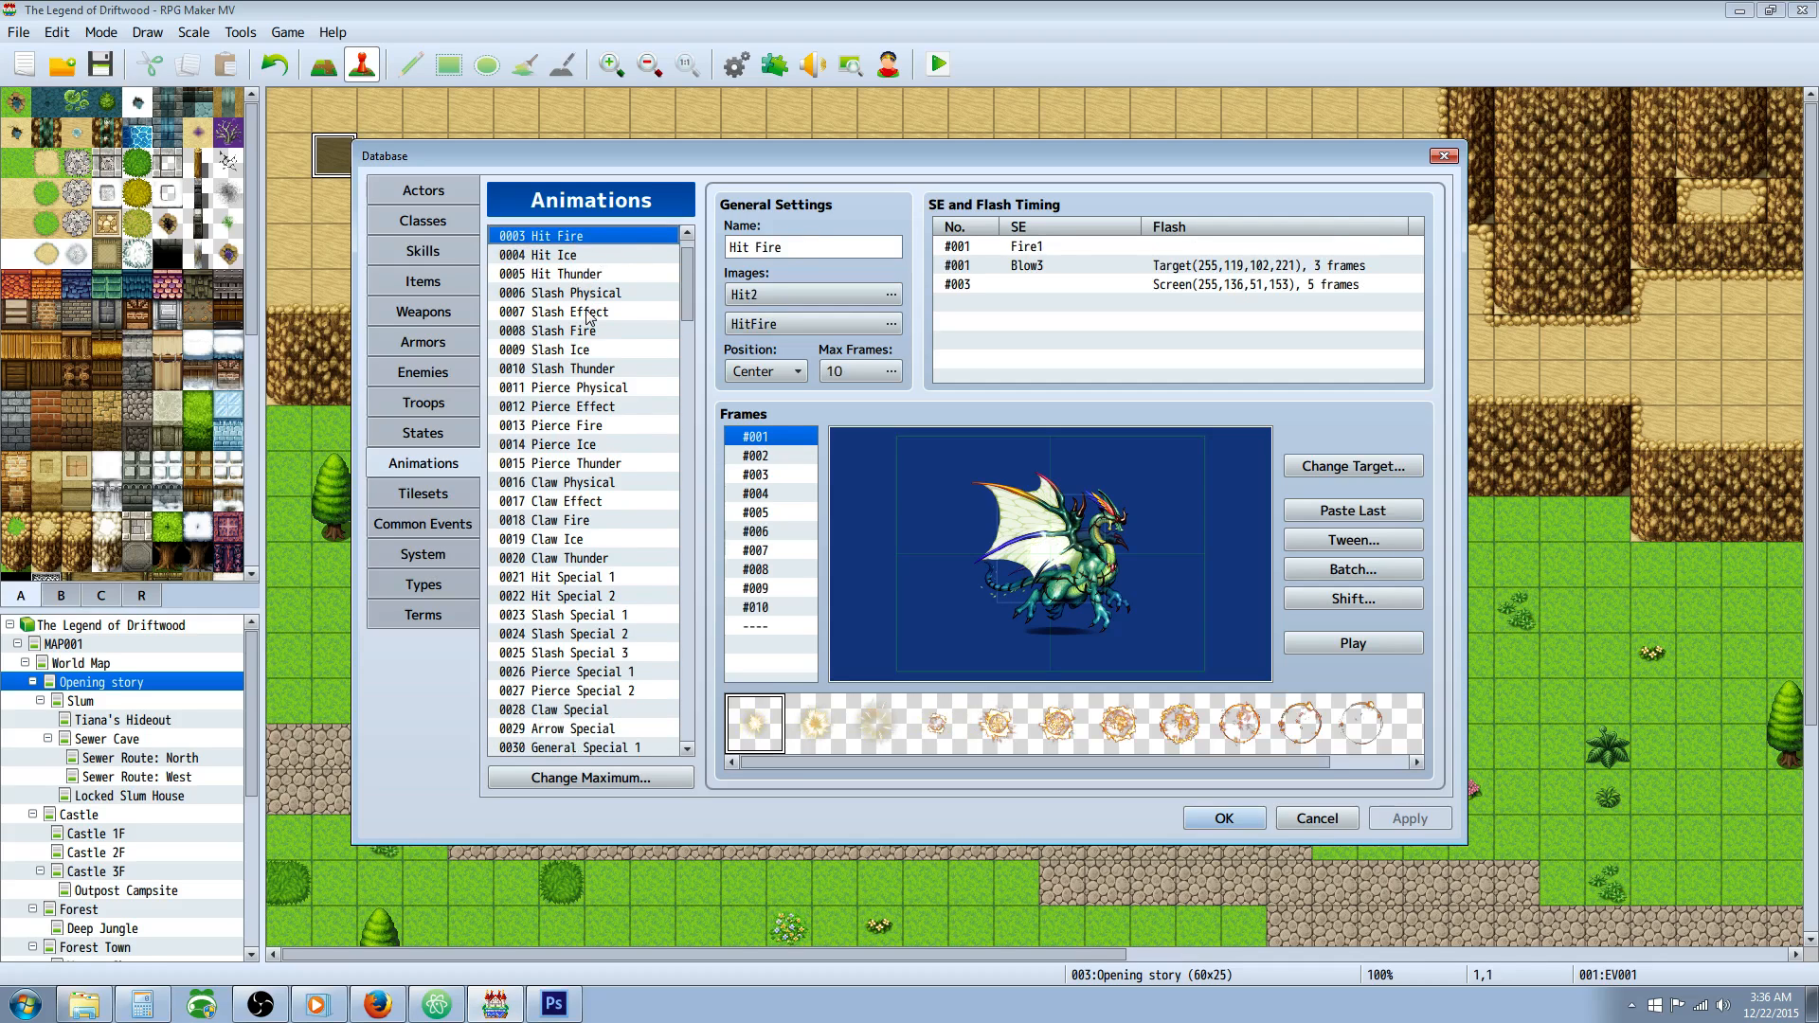
pyautogui.click(576, 431)
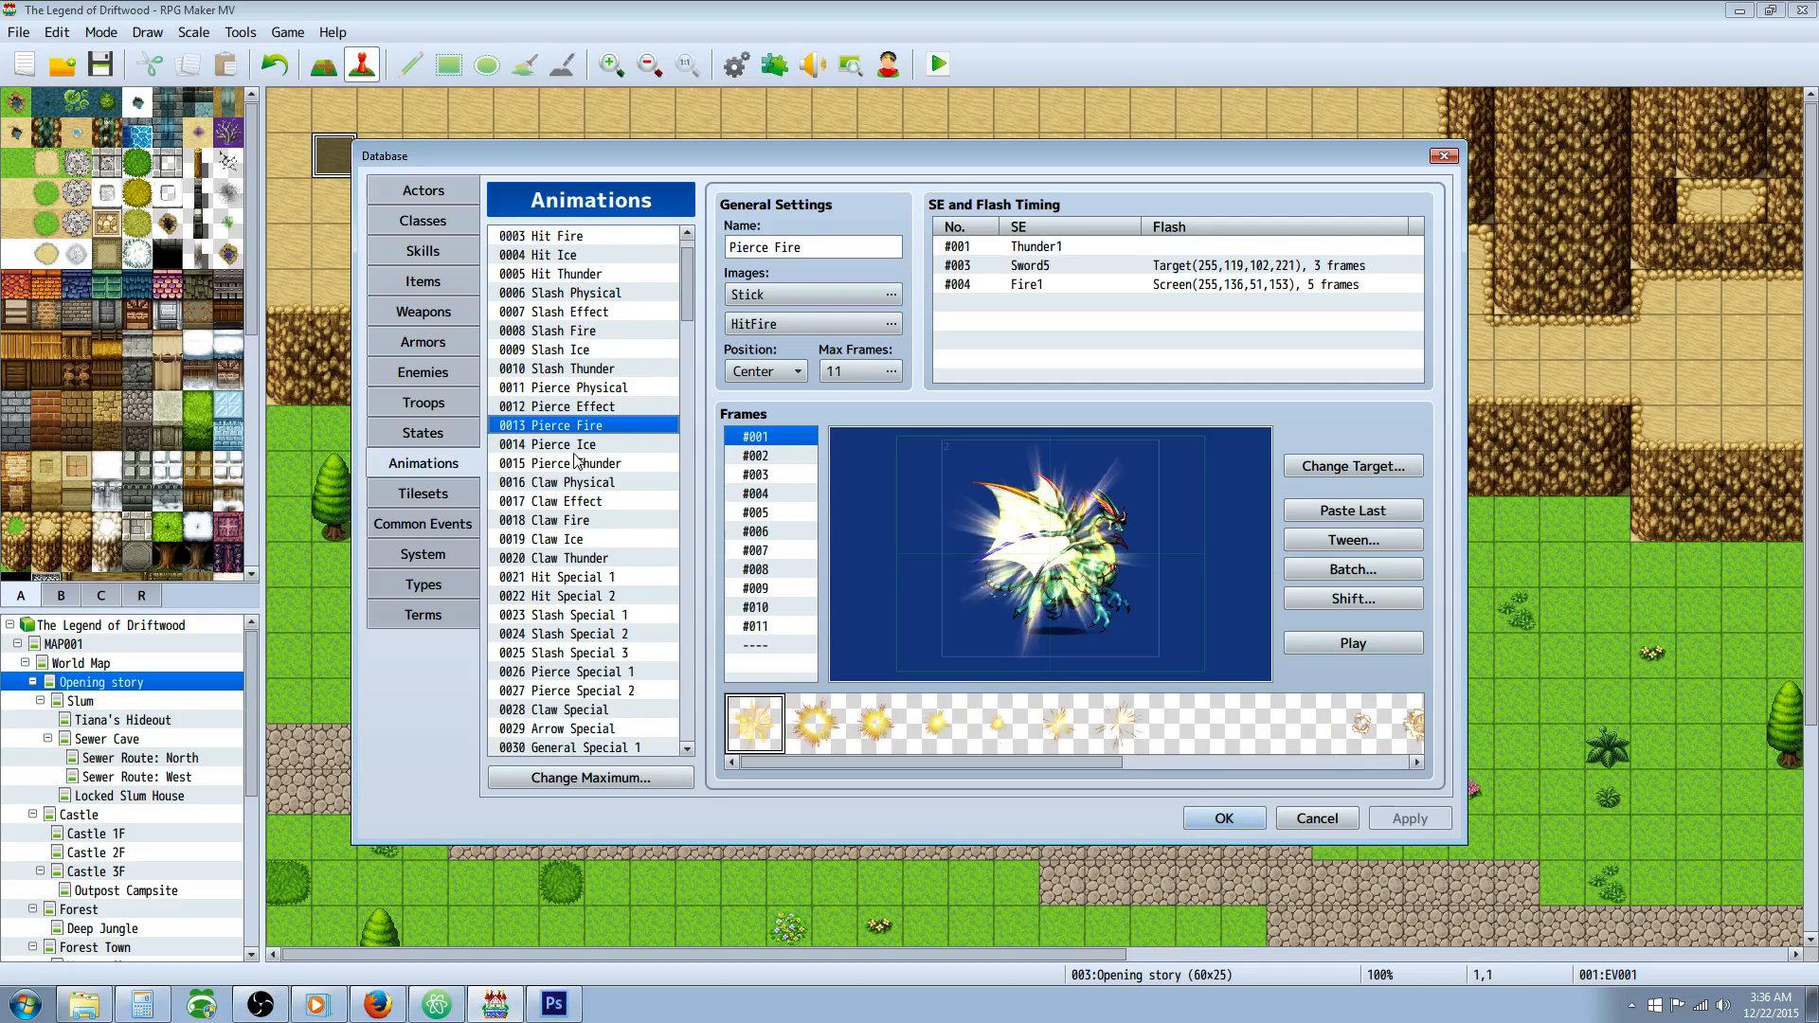
pyautogui.scroll(-1, 576, 459)
pyautogui.click(587, 521)
pyautogui.scroll(-3, 588, 521)
# Copy the Claw Thunder animation into the empty animation slot 0176.
pyautogui.click(595, 483)
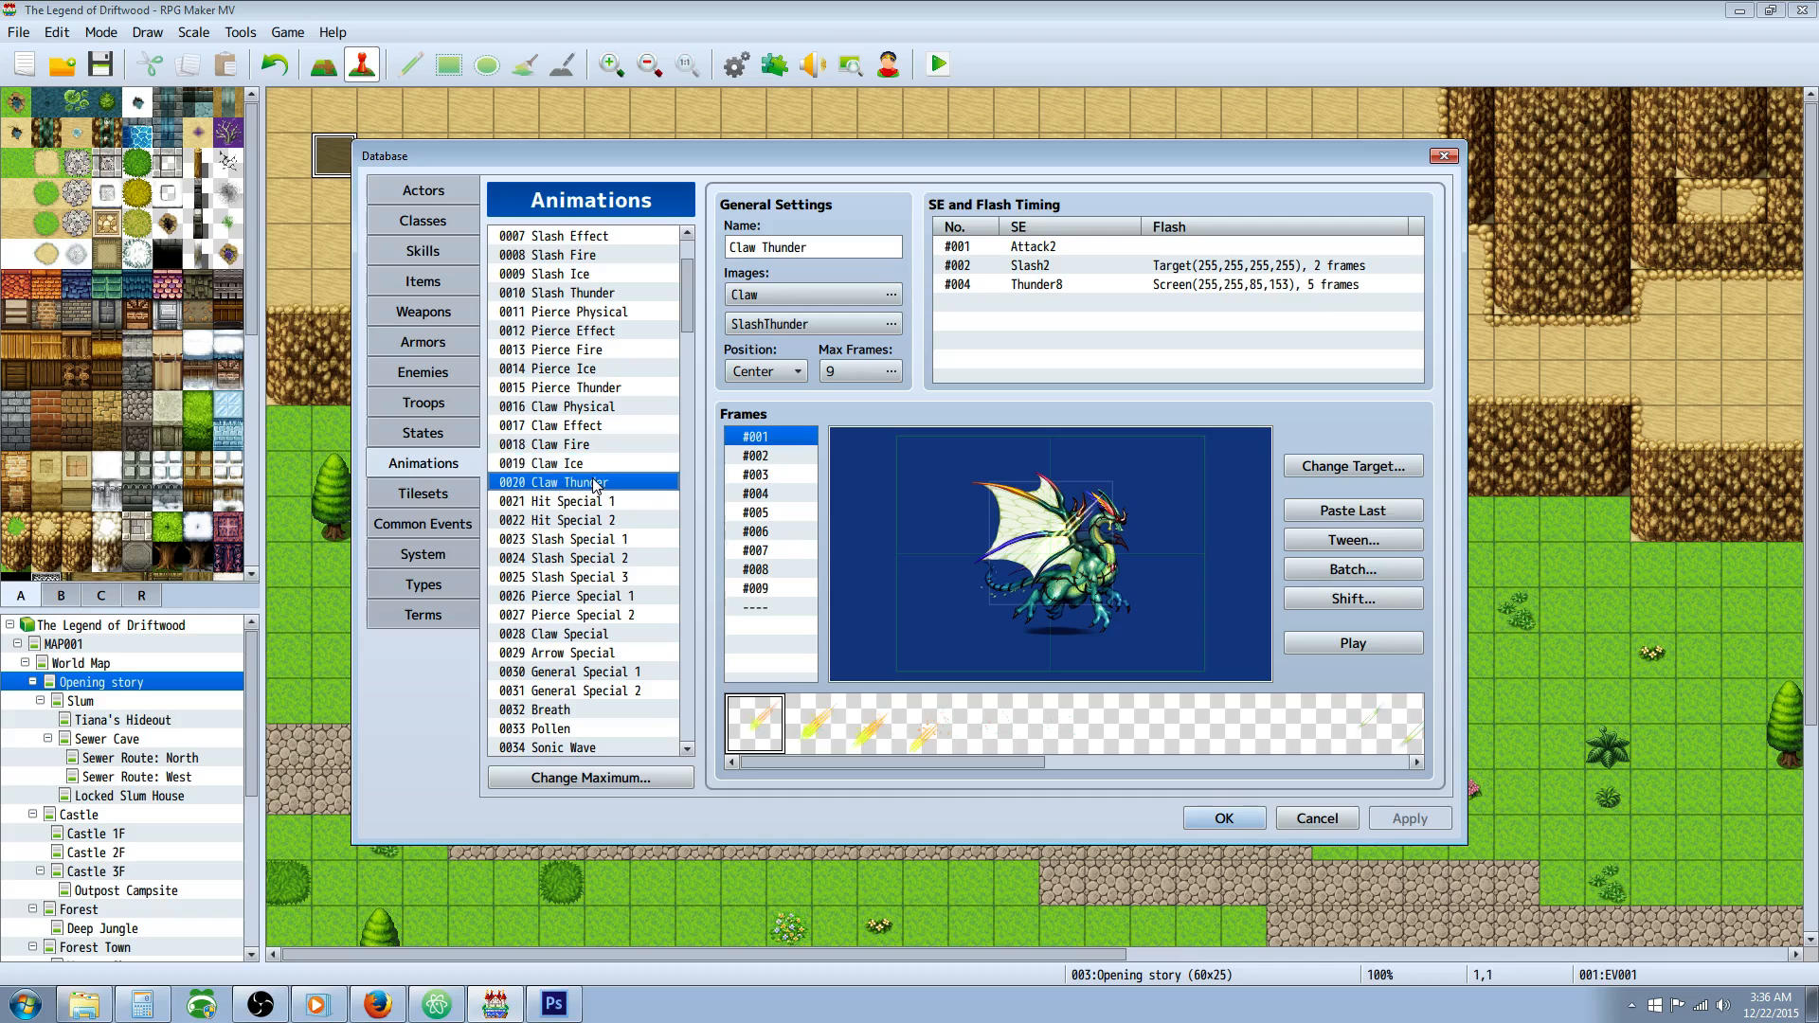
pyautogui.rightClick(593, 479)
pyautogui.click(621, 494)
pyautogui.moveTo(686, 325); pyautogui.dragTo(589, 739)
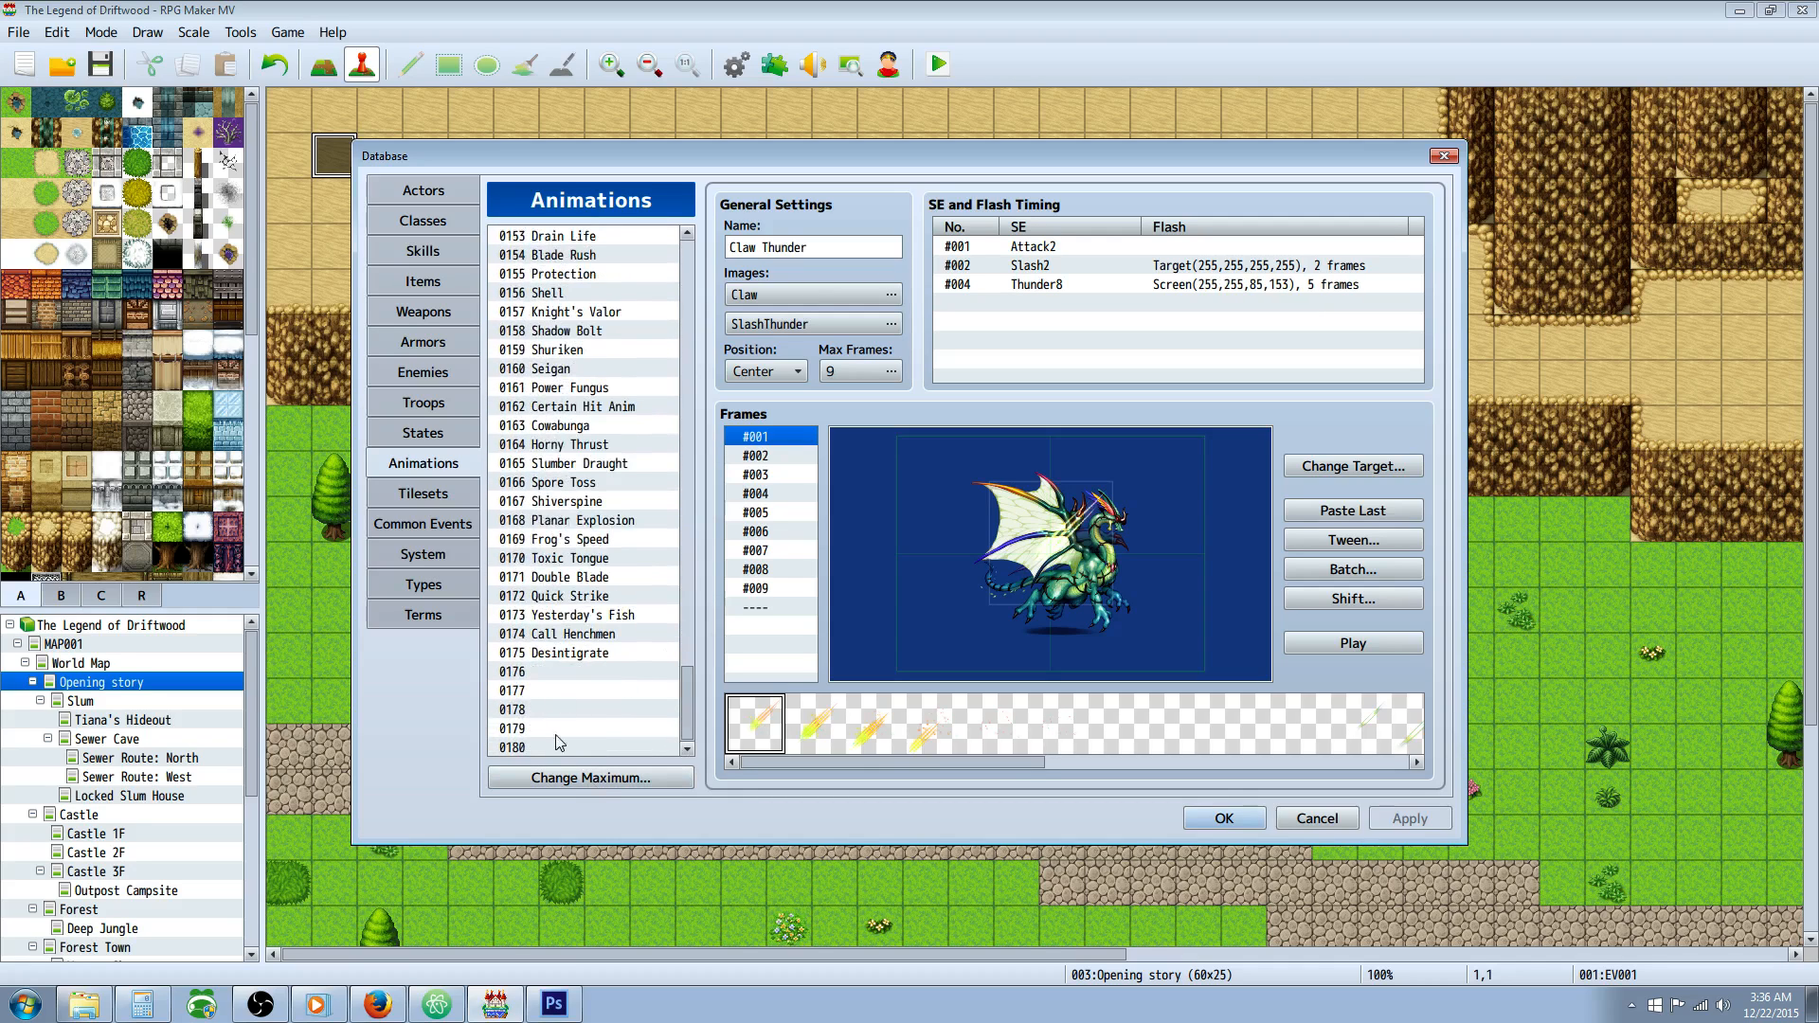
pyautogui.click(559, 673)
pyautogui.rightClick(559, 675)
pyautogui.click(568, 698)
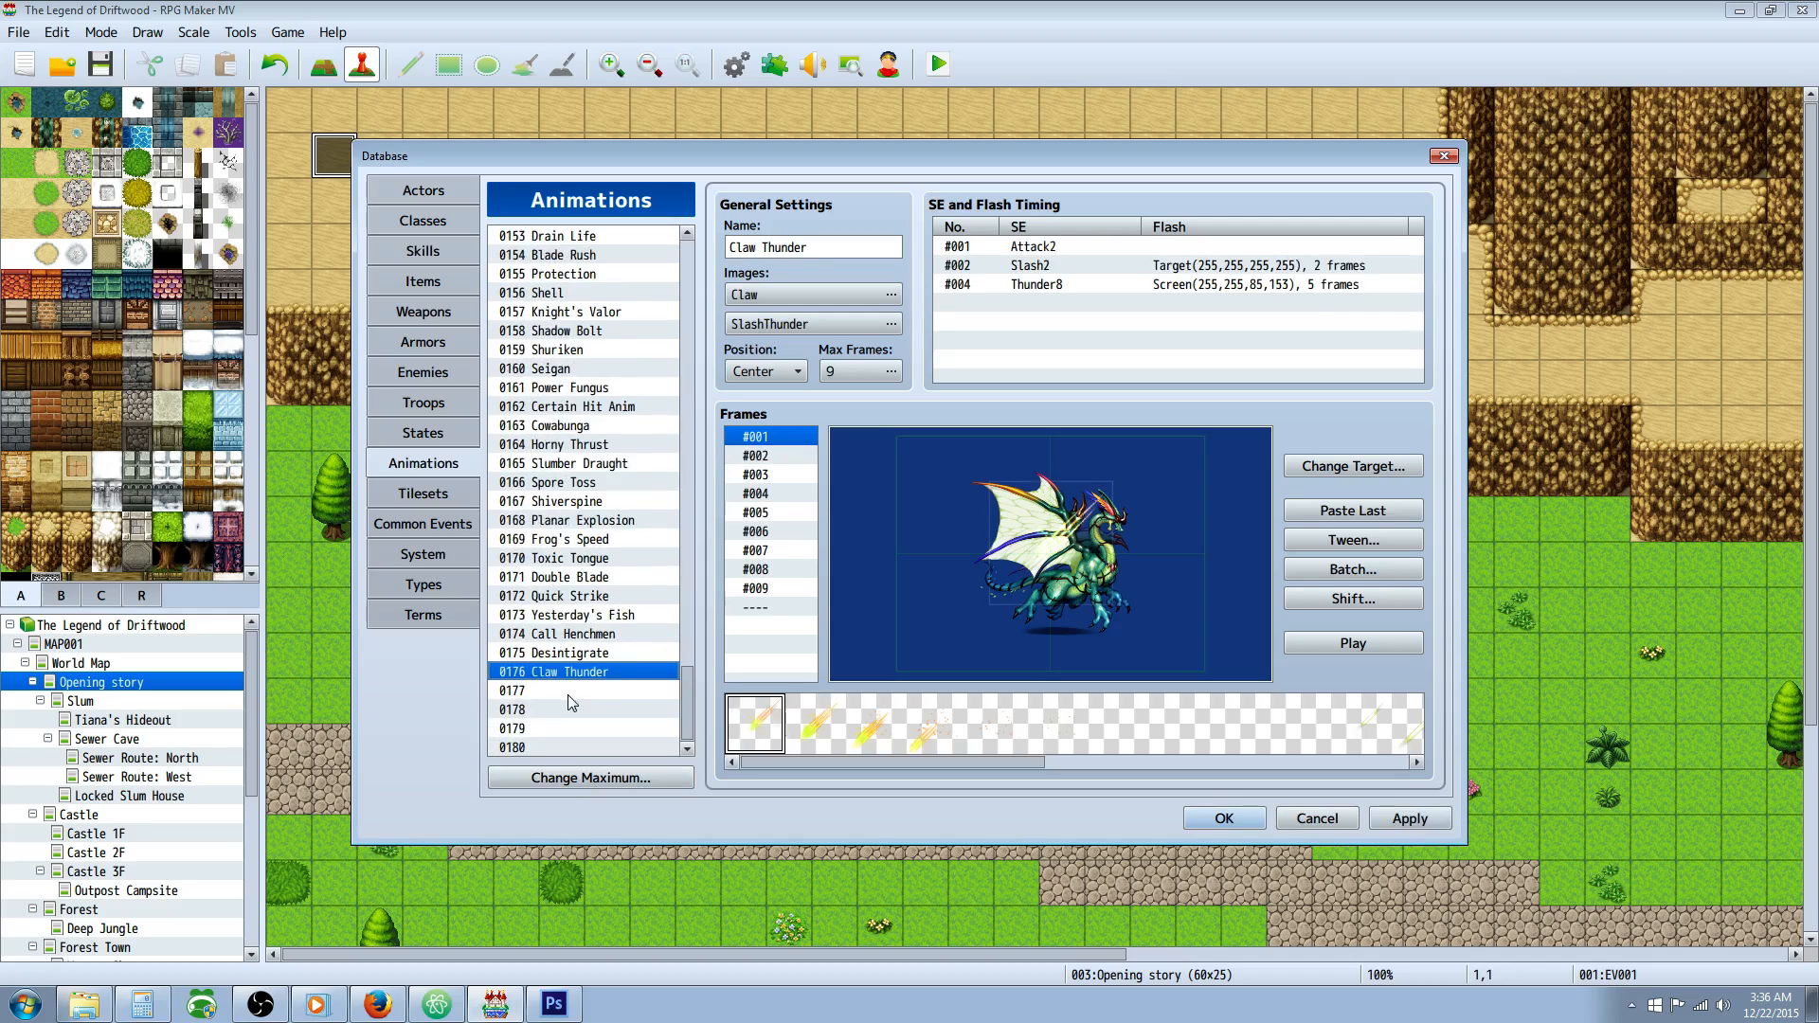
# Look through the light, magic, recovery and slash graphics available for the first image of animation 0176.
pyautogui.click(890, 295)
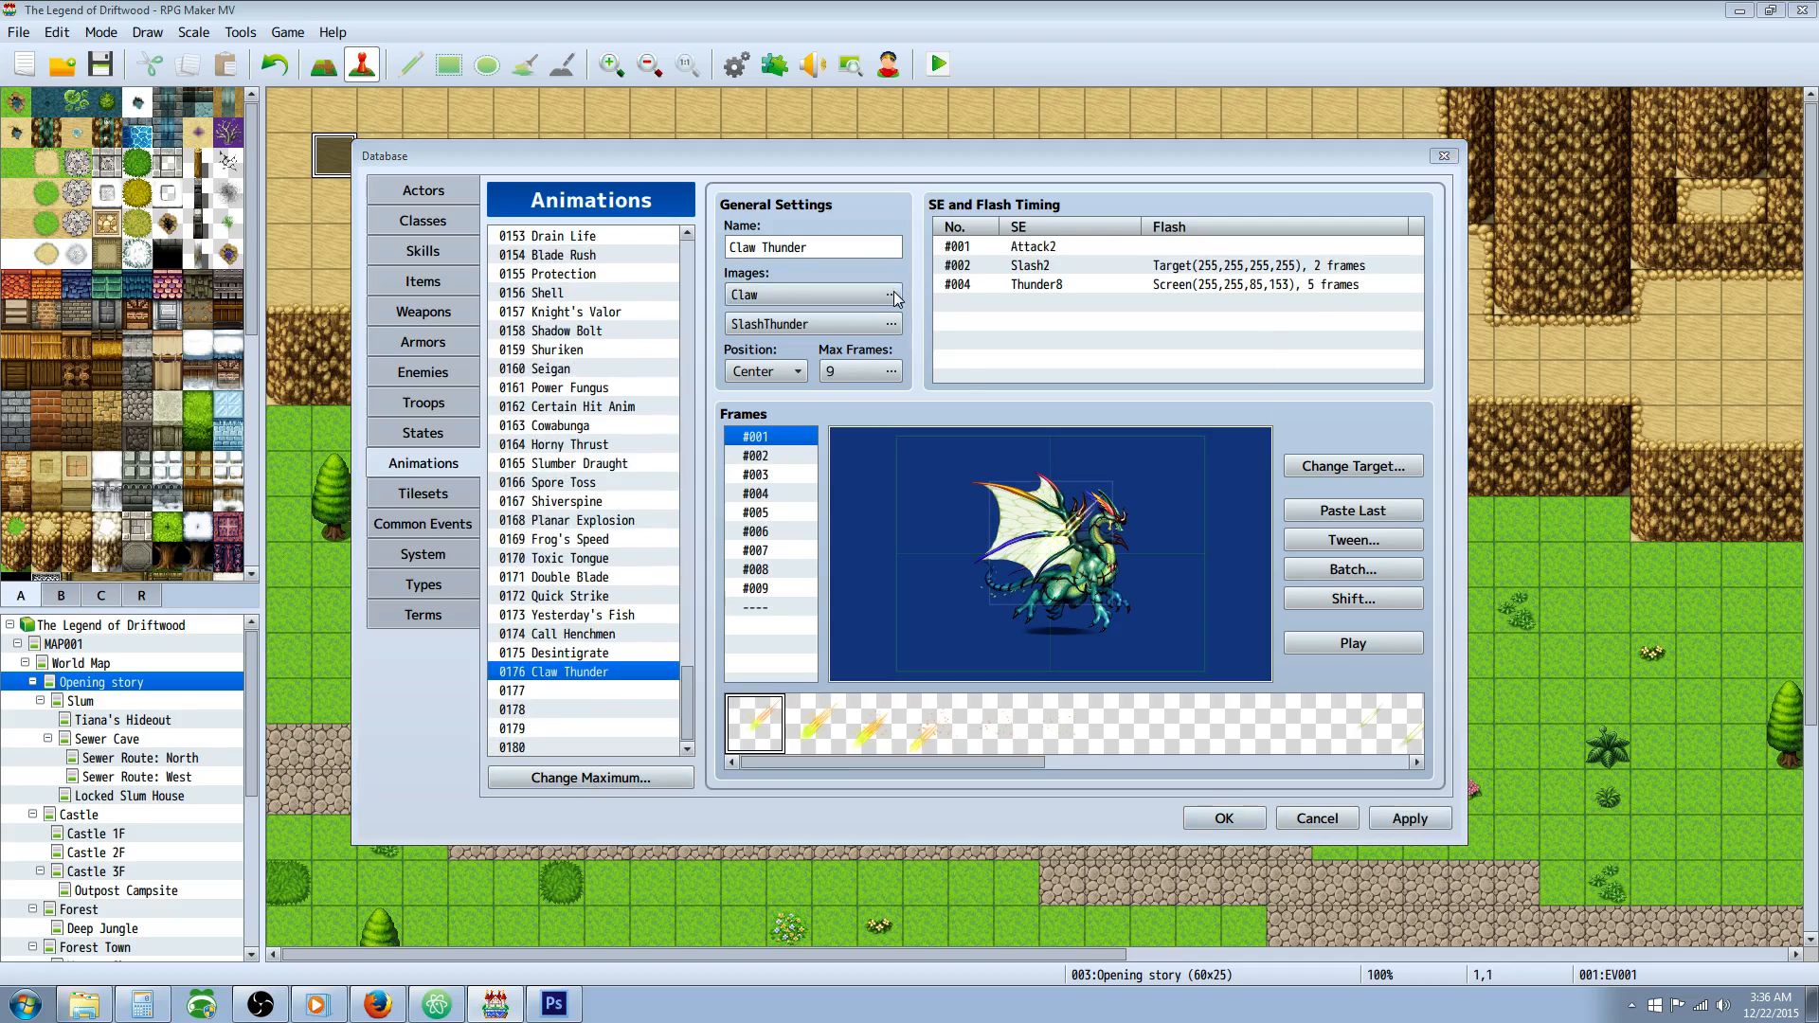
pyautogui.moveTo(751, 350); pyautogui.dragTo(742, 494)
pyautogui.click(655, 464)
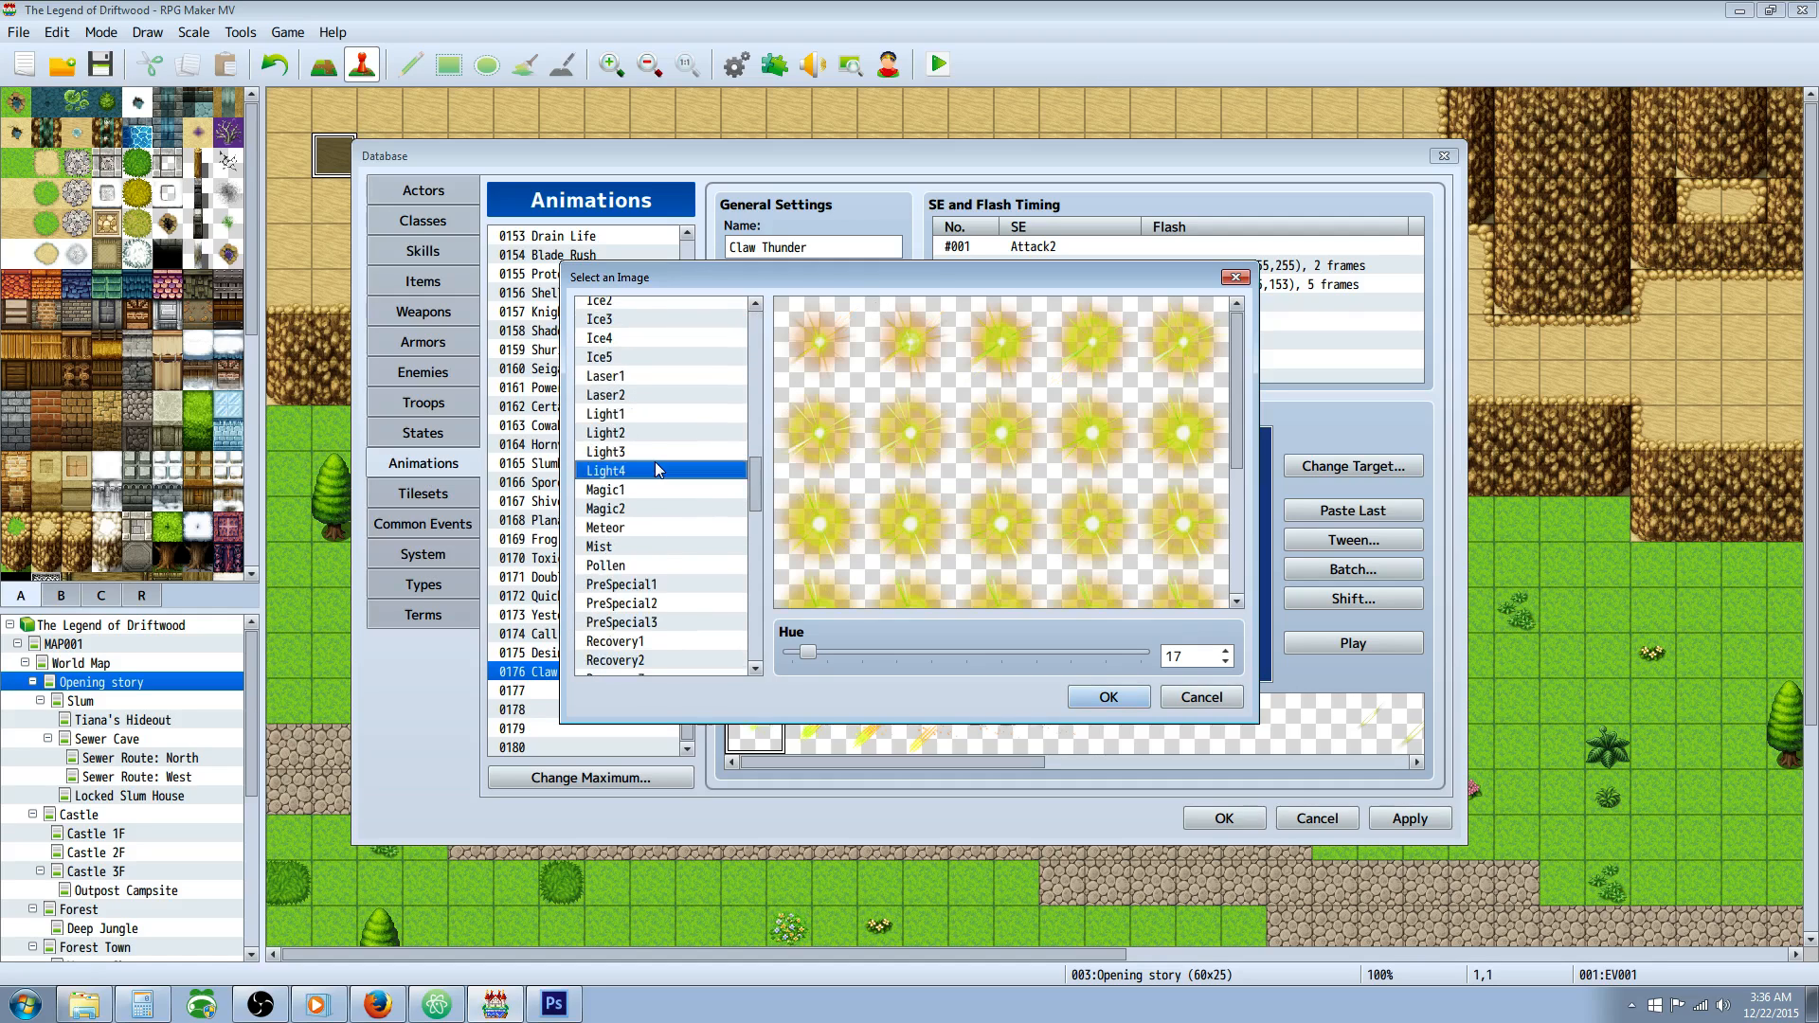
pyautogui.click(674, 412)
pyautogui.click(667, 344)
pyautogui.click(668, 509)
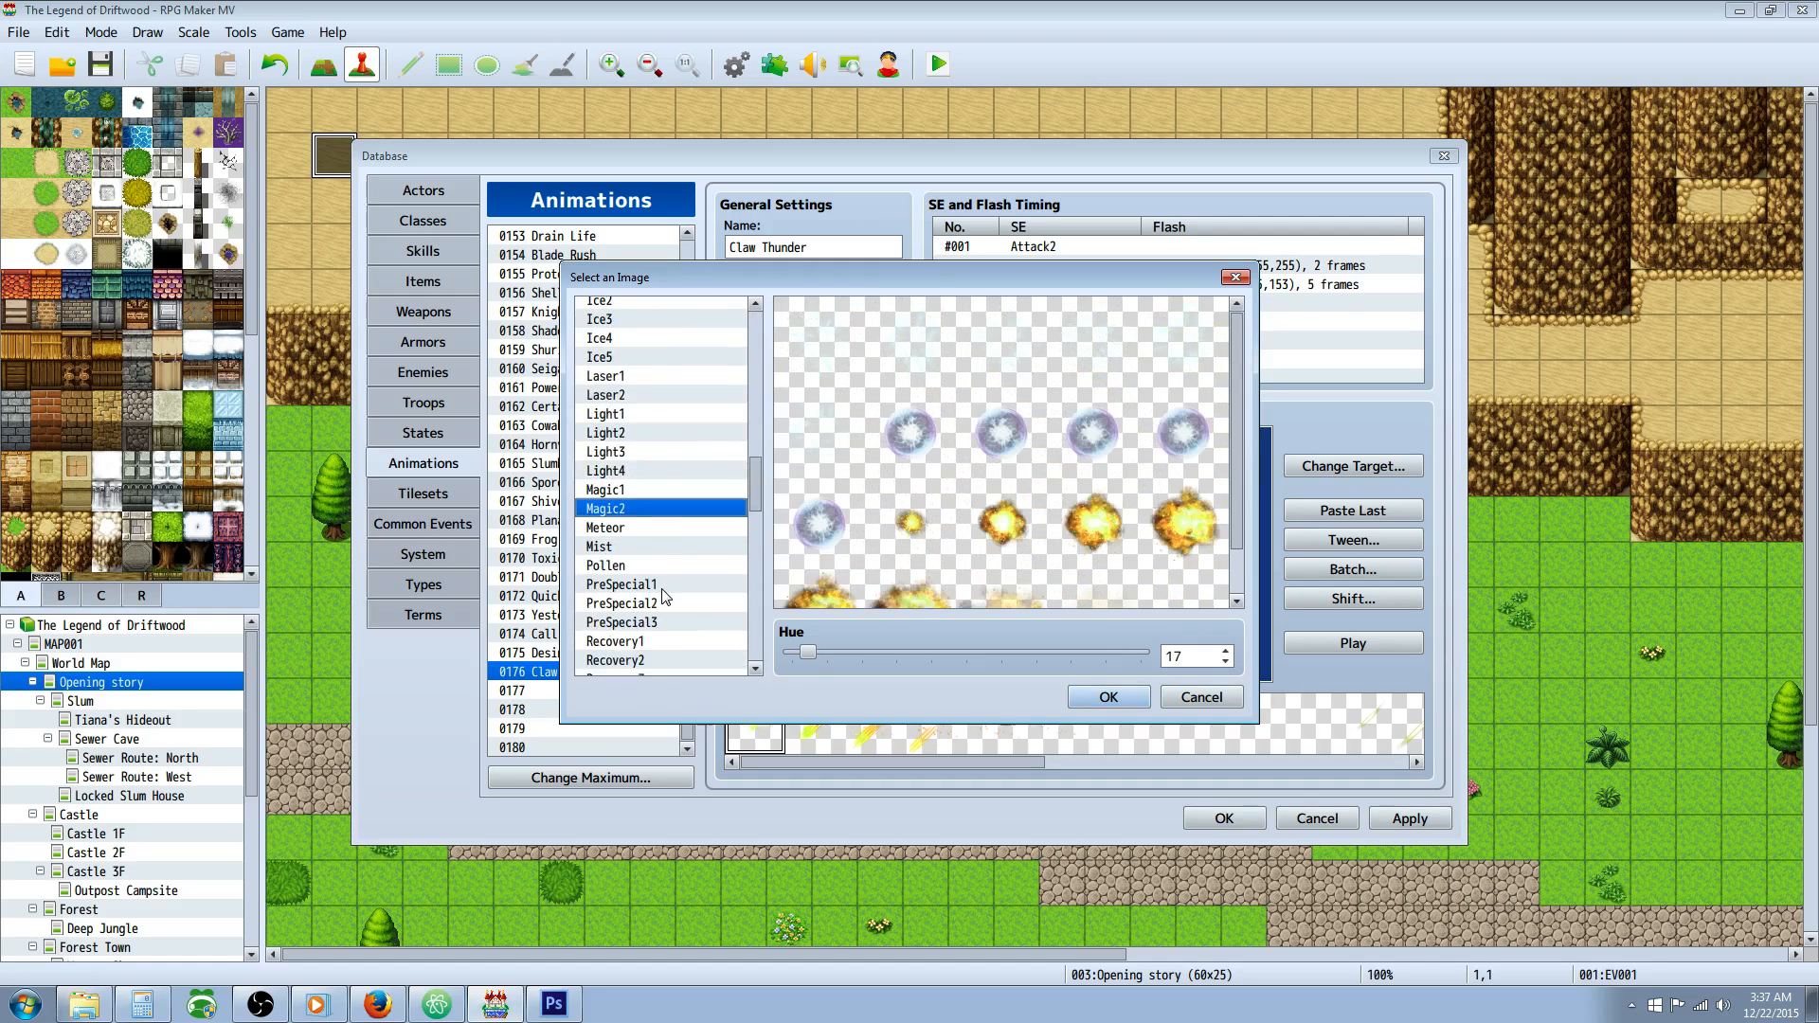
pyautogui.click(667, 584)
pyautogui.scroll(-2, 667, 584)
pyautogui.click(675, 509)
pyautogui.scroll(-2, 673, 512)
pyautogui.click(669, 493)
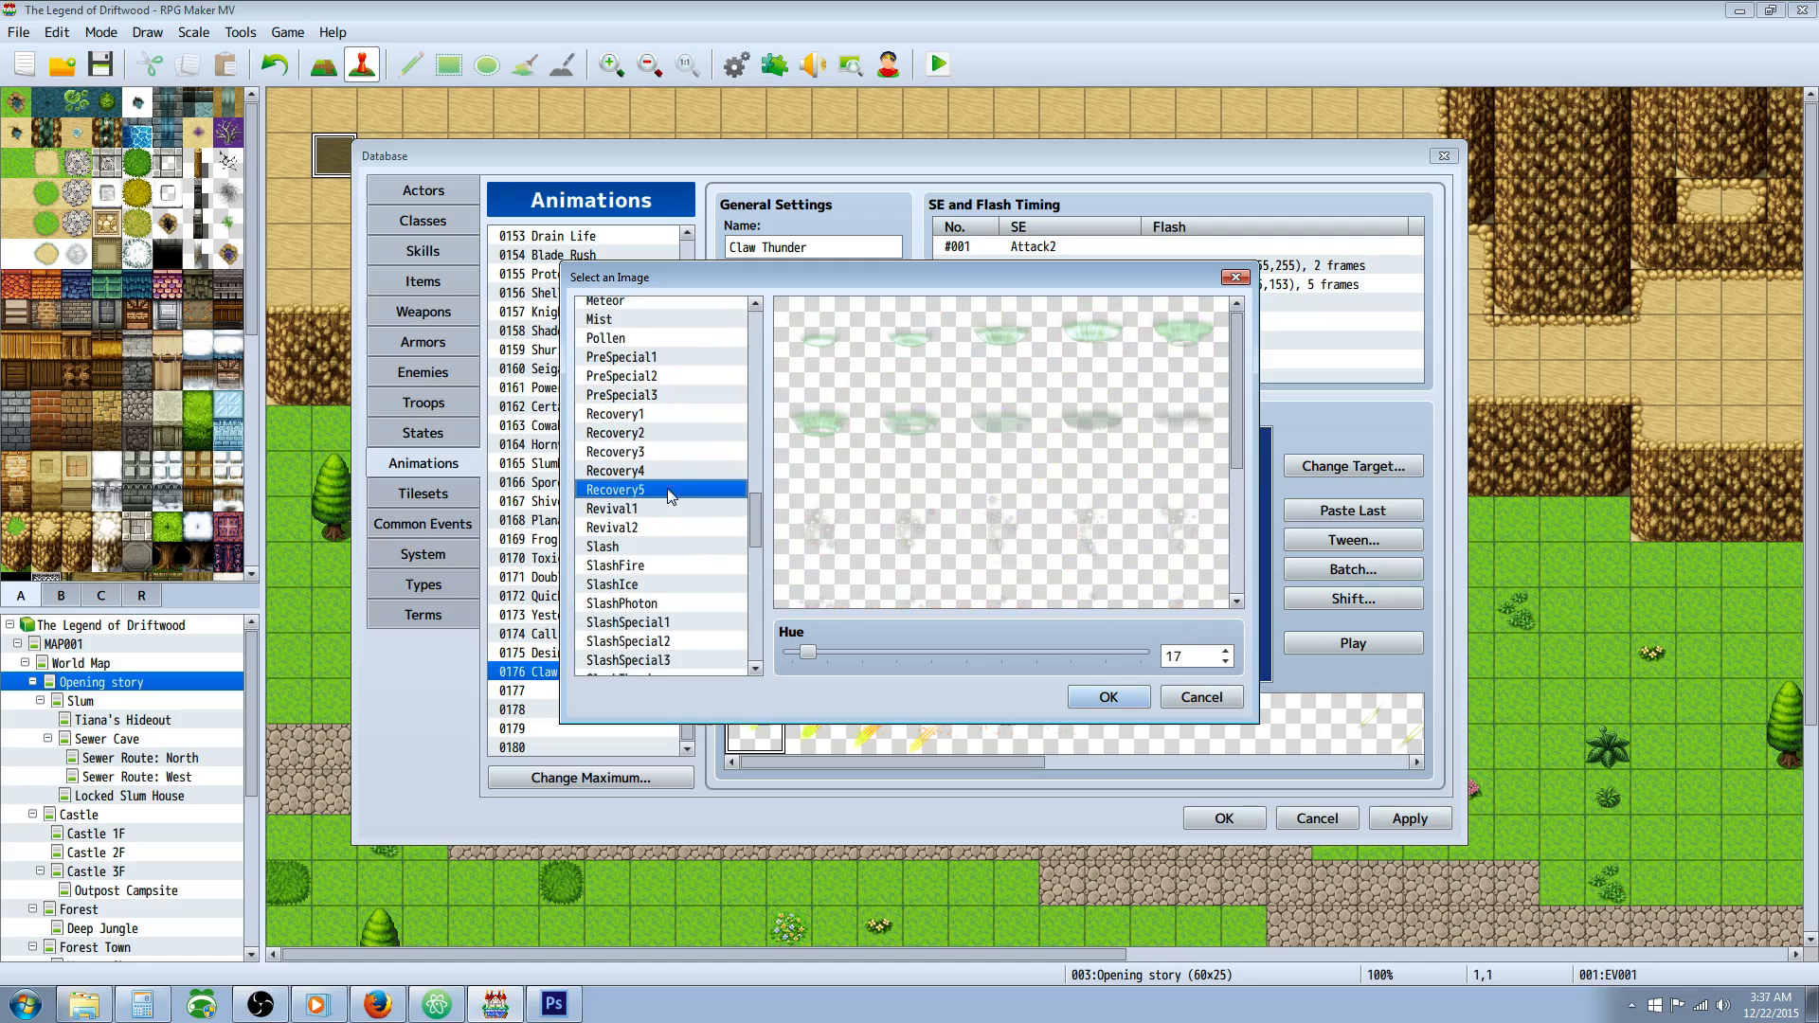
pyautogui.click(669, 472)
pyautogui.scroll(-2, 665, 478)
pyautogui.click(663, 473)
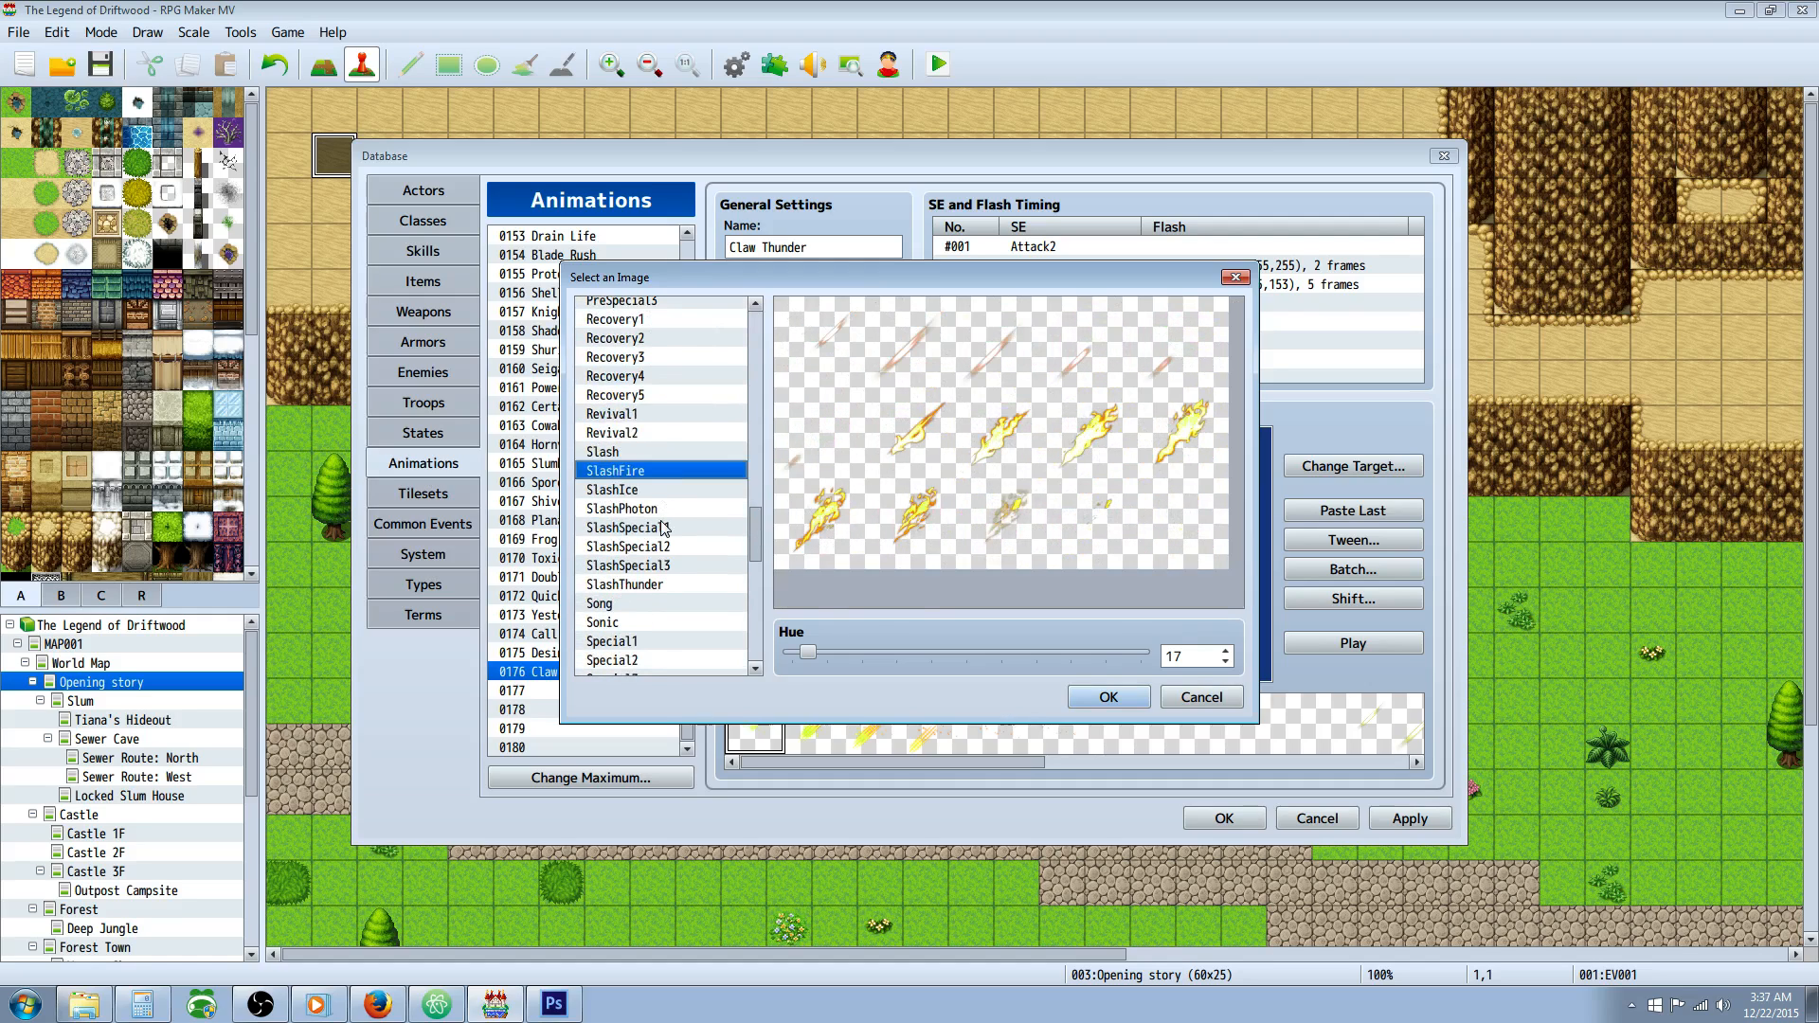
# Set the first image of animation 0176 to SlashSpecial1 with hue 37 and play the animation.
pyautogui.click(665, 528)
pyautogui.moveTo(807, 654); pyautogui.dragTo(830, 656)
pyautogui.click(1129, 699)
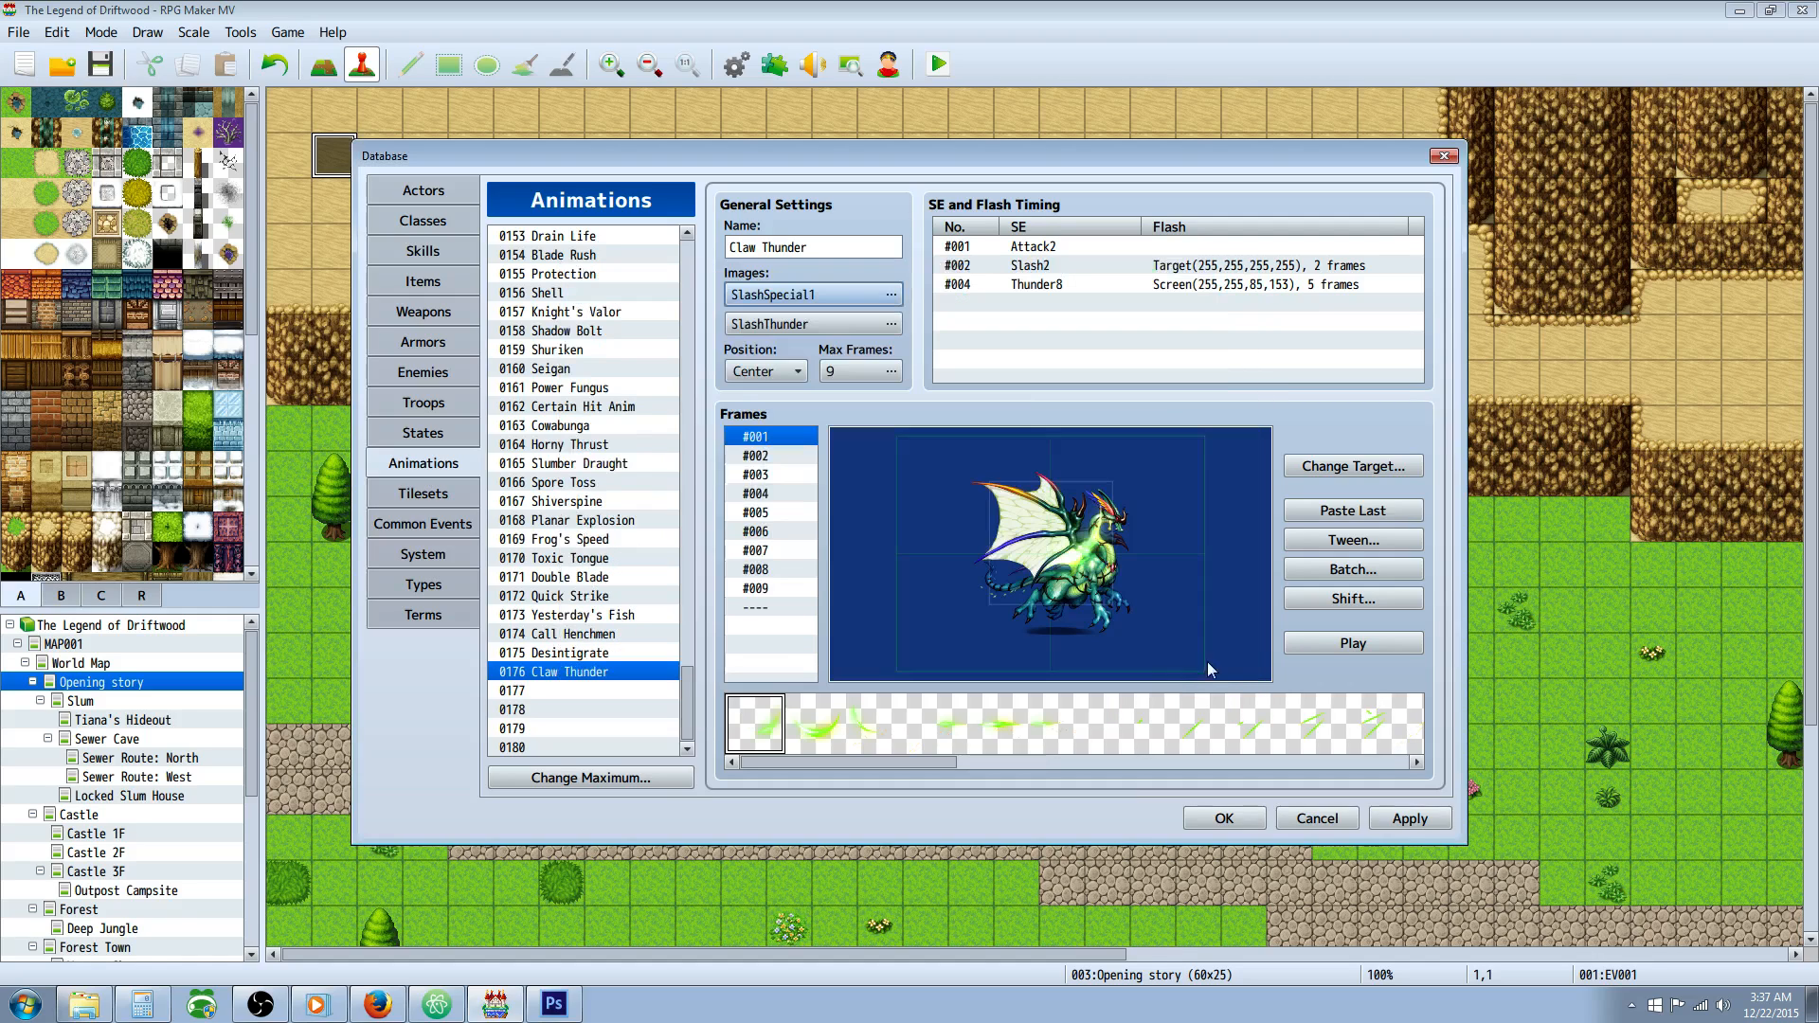
pyautogui.click(1327, 642)
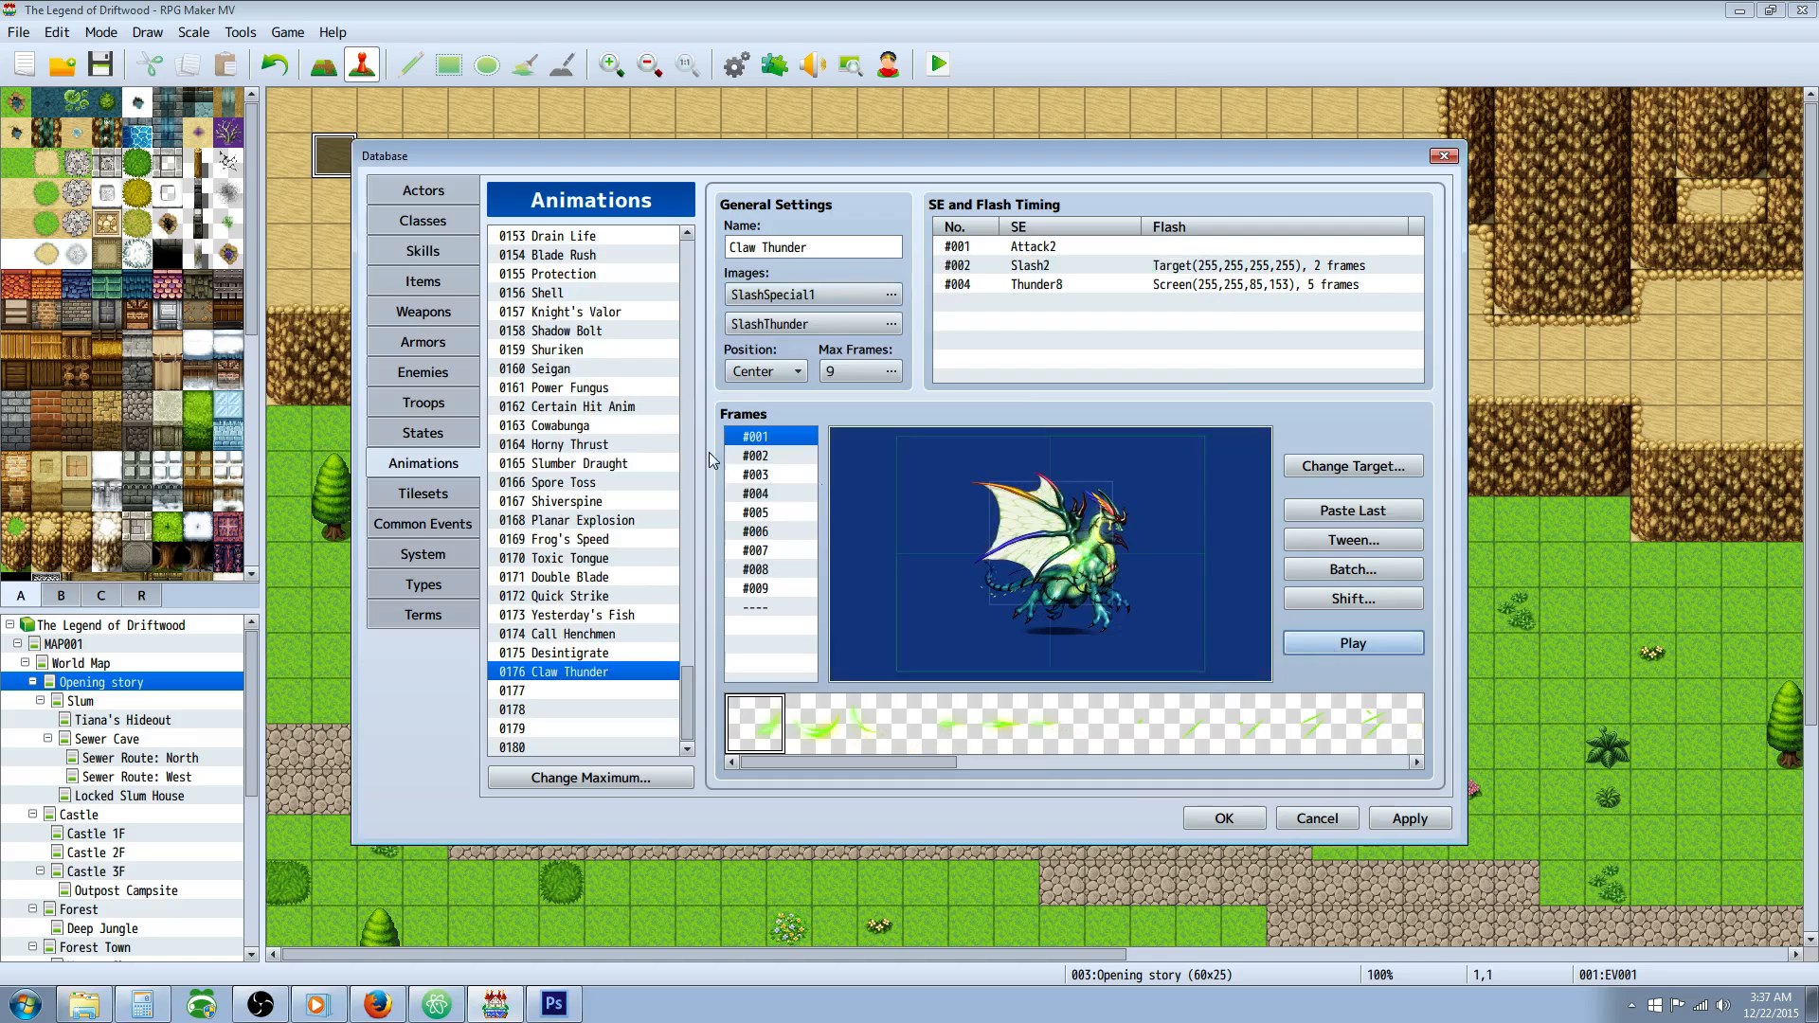
# Try StateChaos with hue 81 as the second image of animation 0176 and play the animation.
pyautogui.click(896, 325)
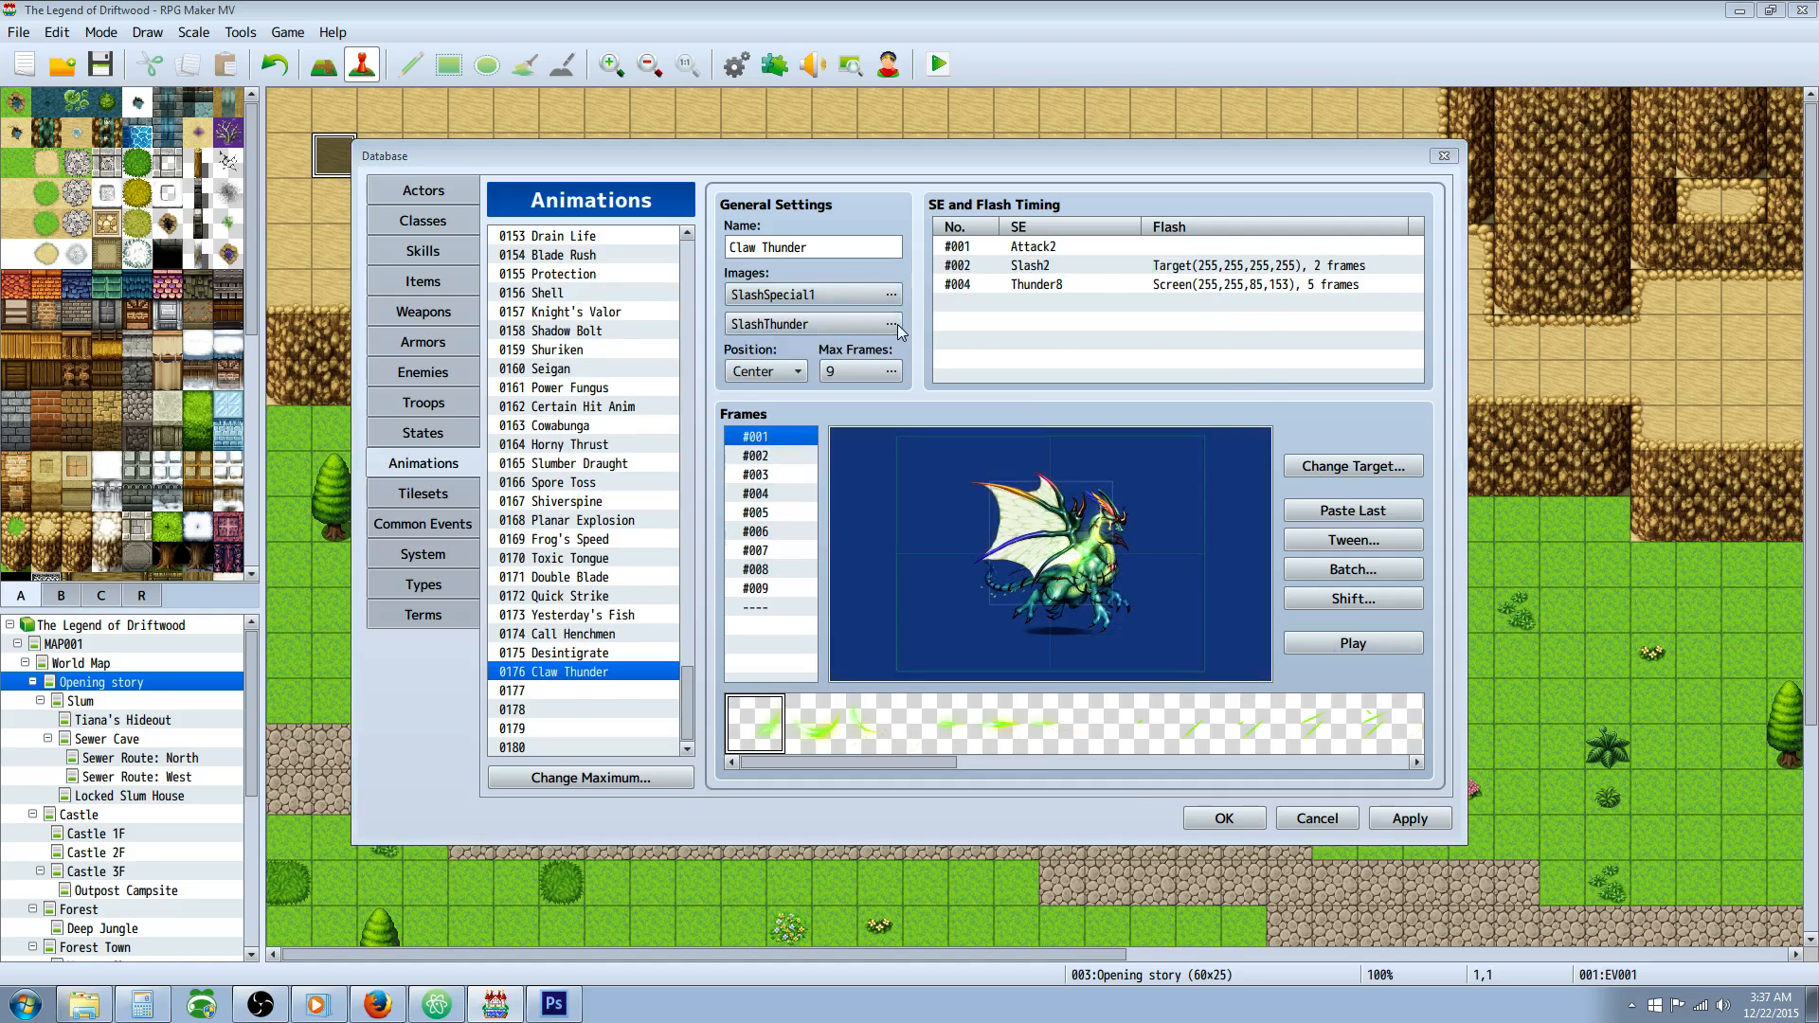
pyautogui.scroll(-5, 691, 588)
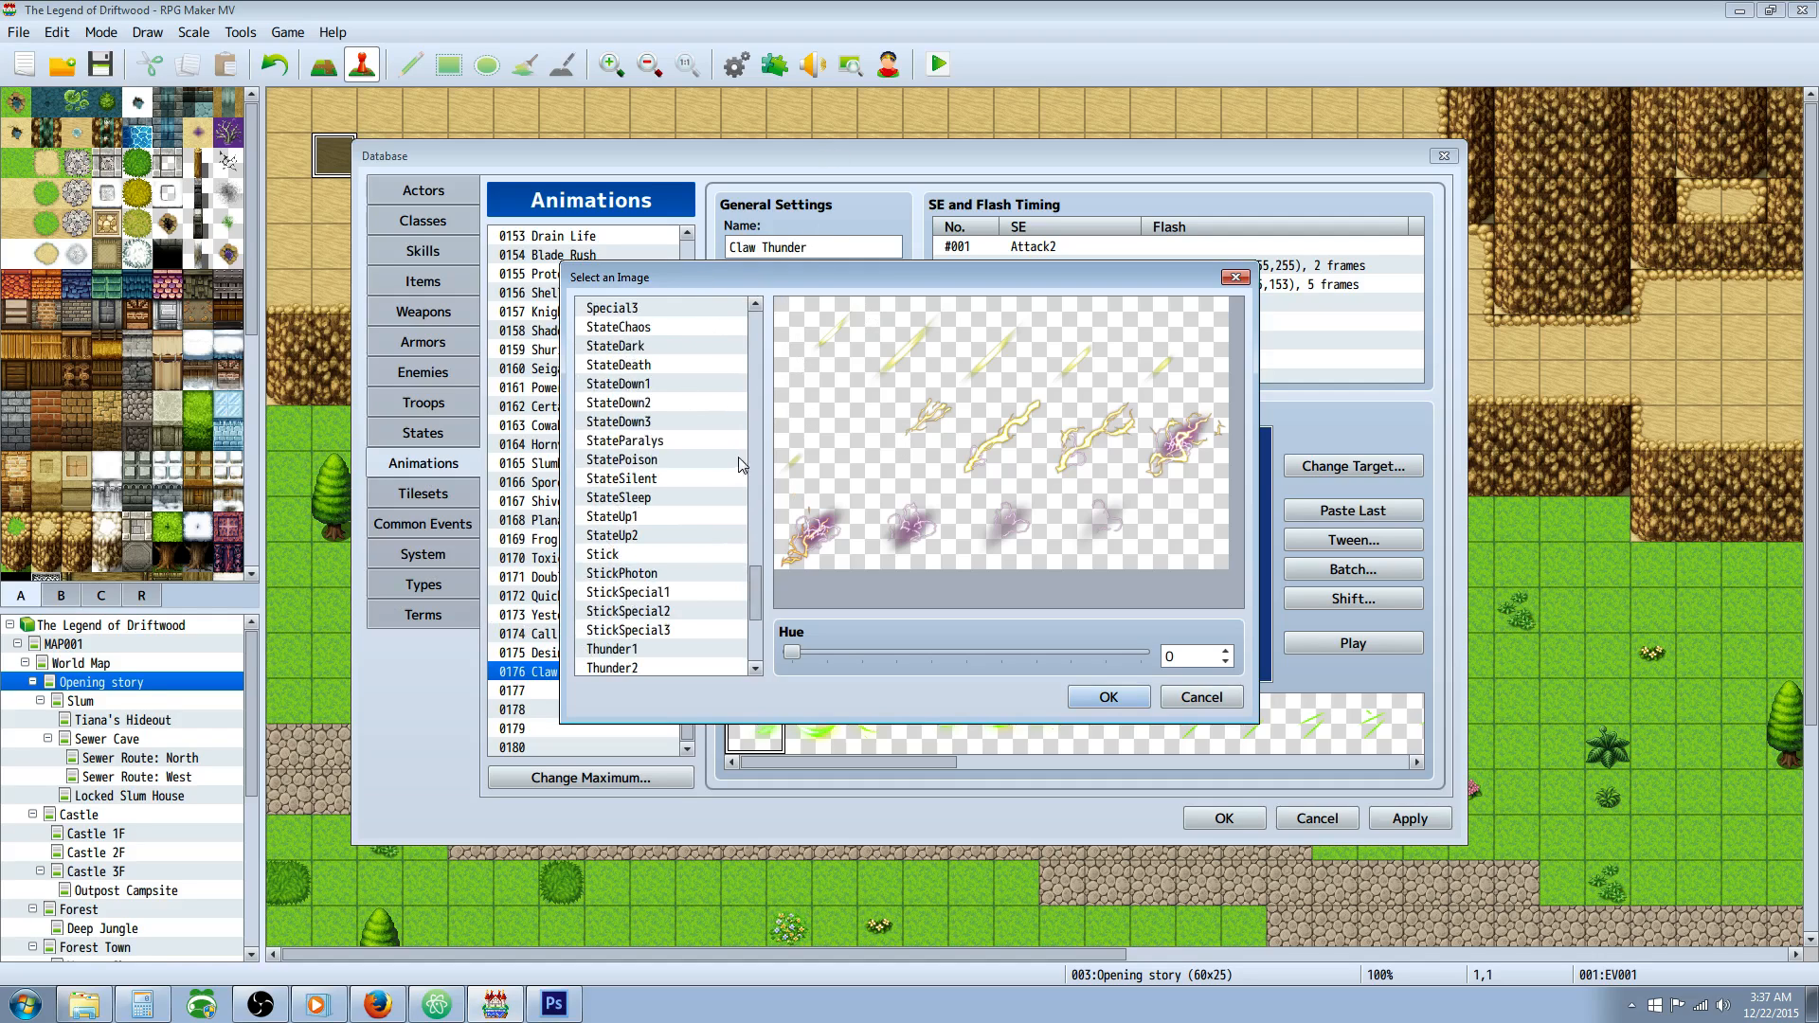
pyautogui.click(682, 326)
pyautogui.moveTo(792, 653); pyautogui.dragTo(867, 655)
pyautogui.click(1108, 697)
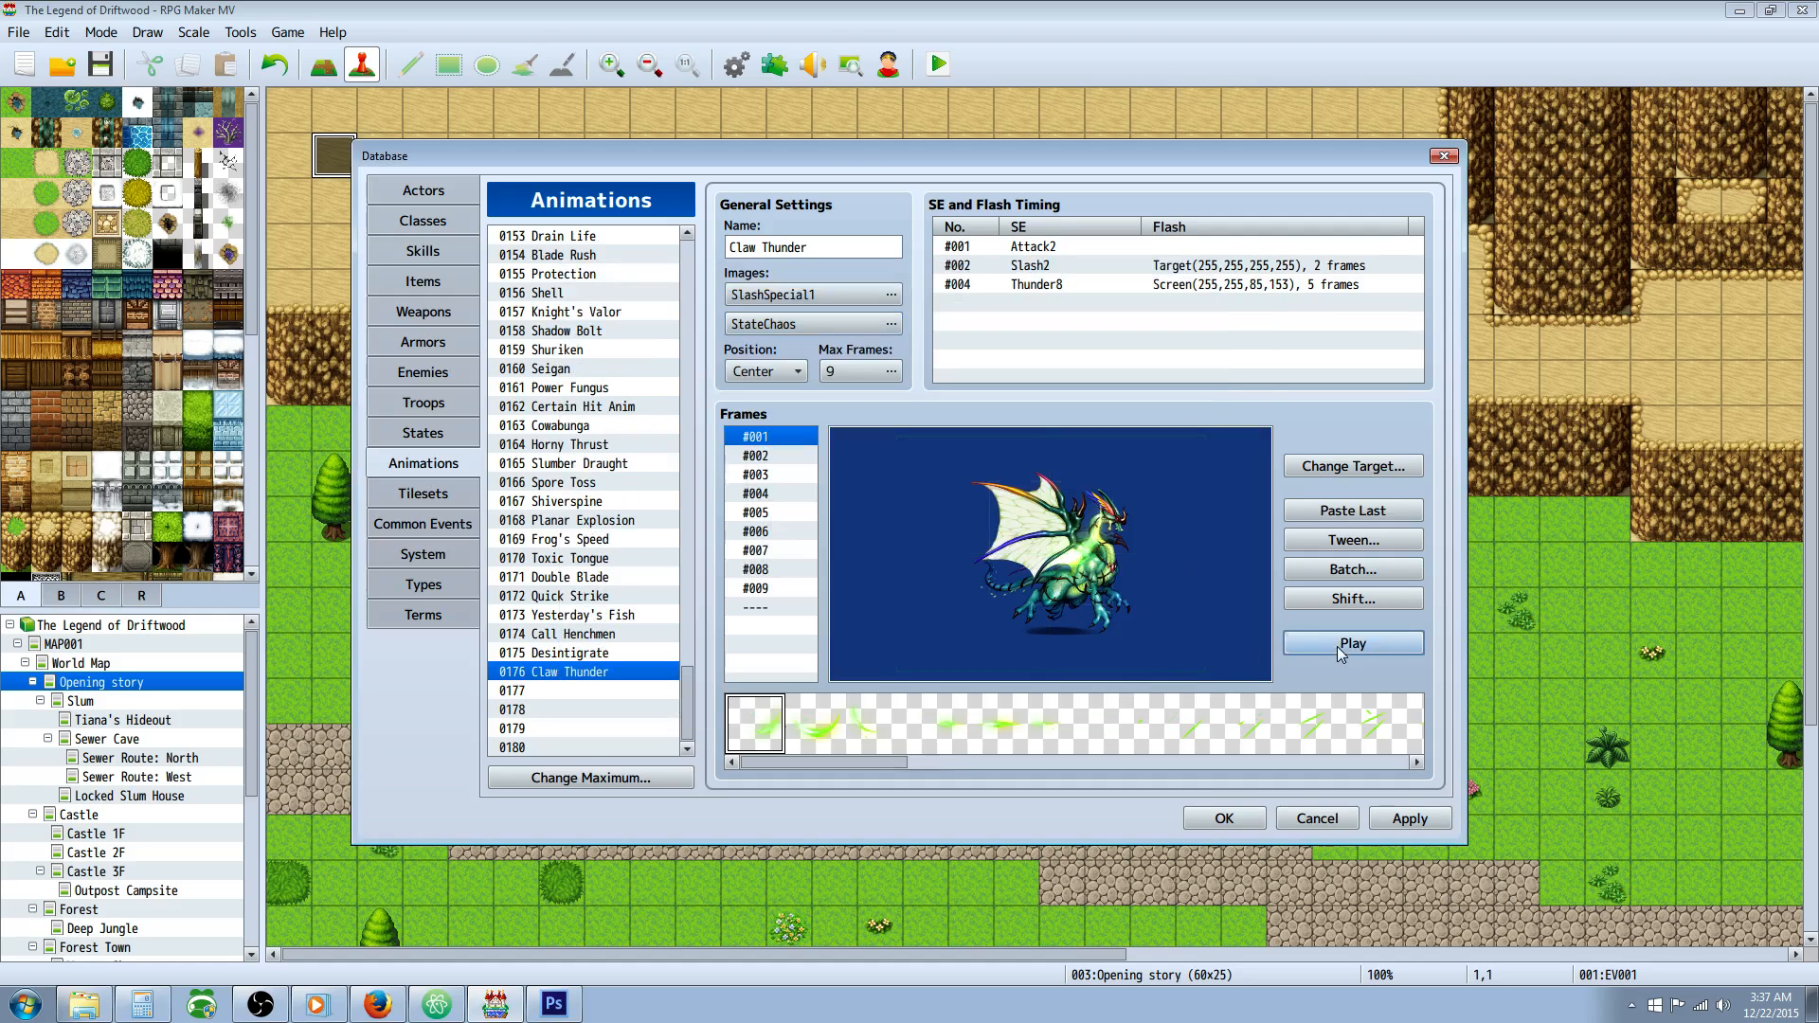
pyautogui.click(1337, 646)
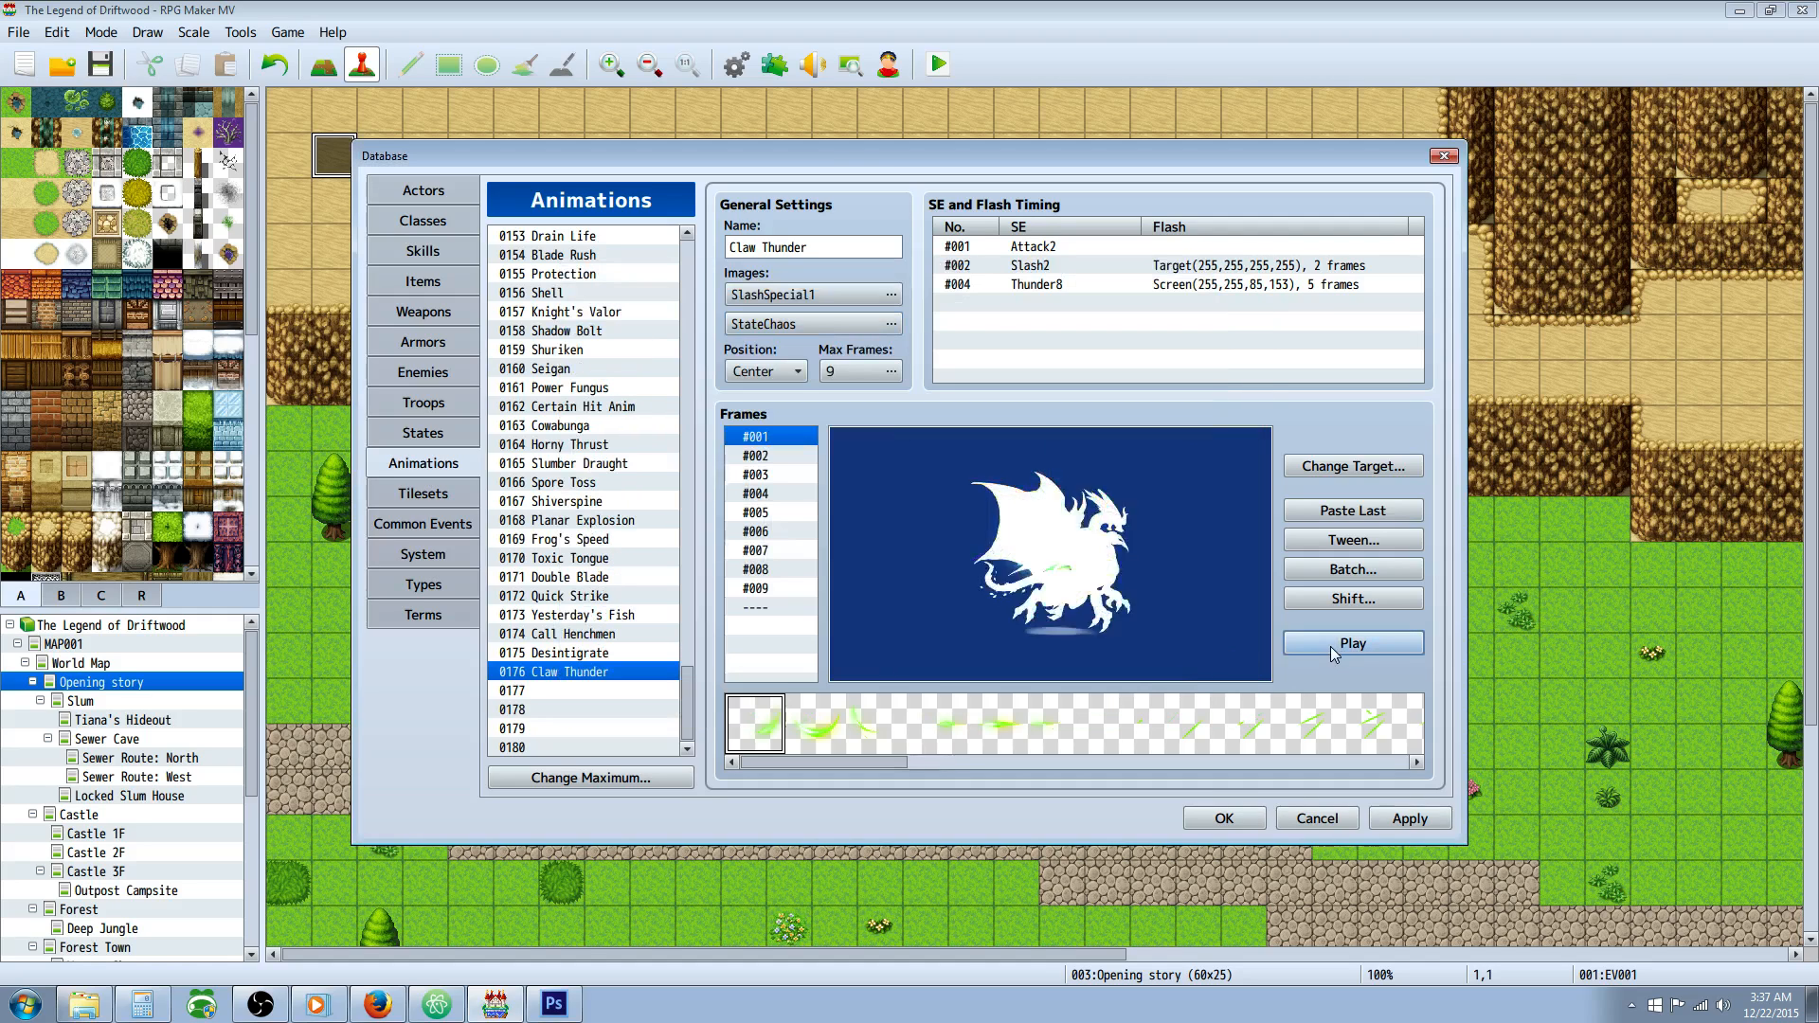
# Try StateDown2 as the second image of animation 0176 and play the animation.
pyautogui.click(891, 322)
pyautogui.click(684, 564)
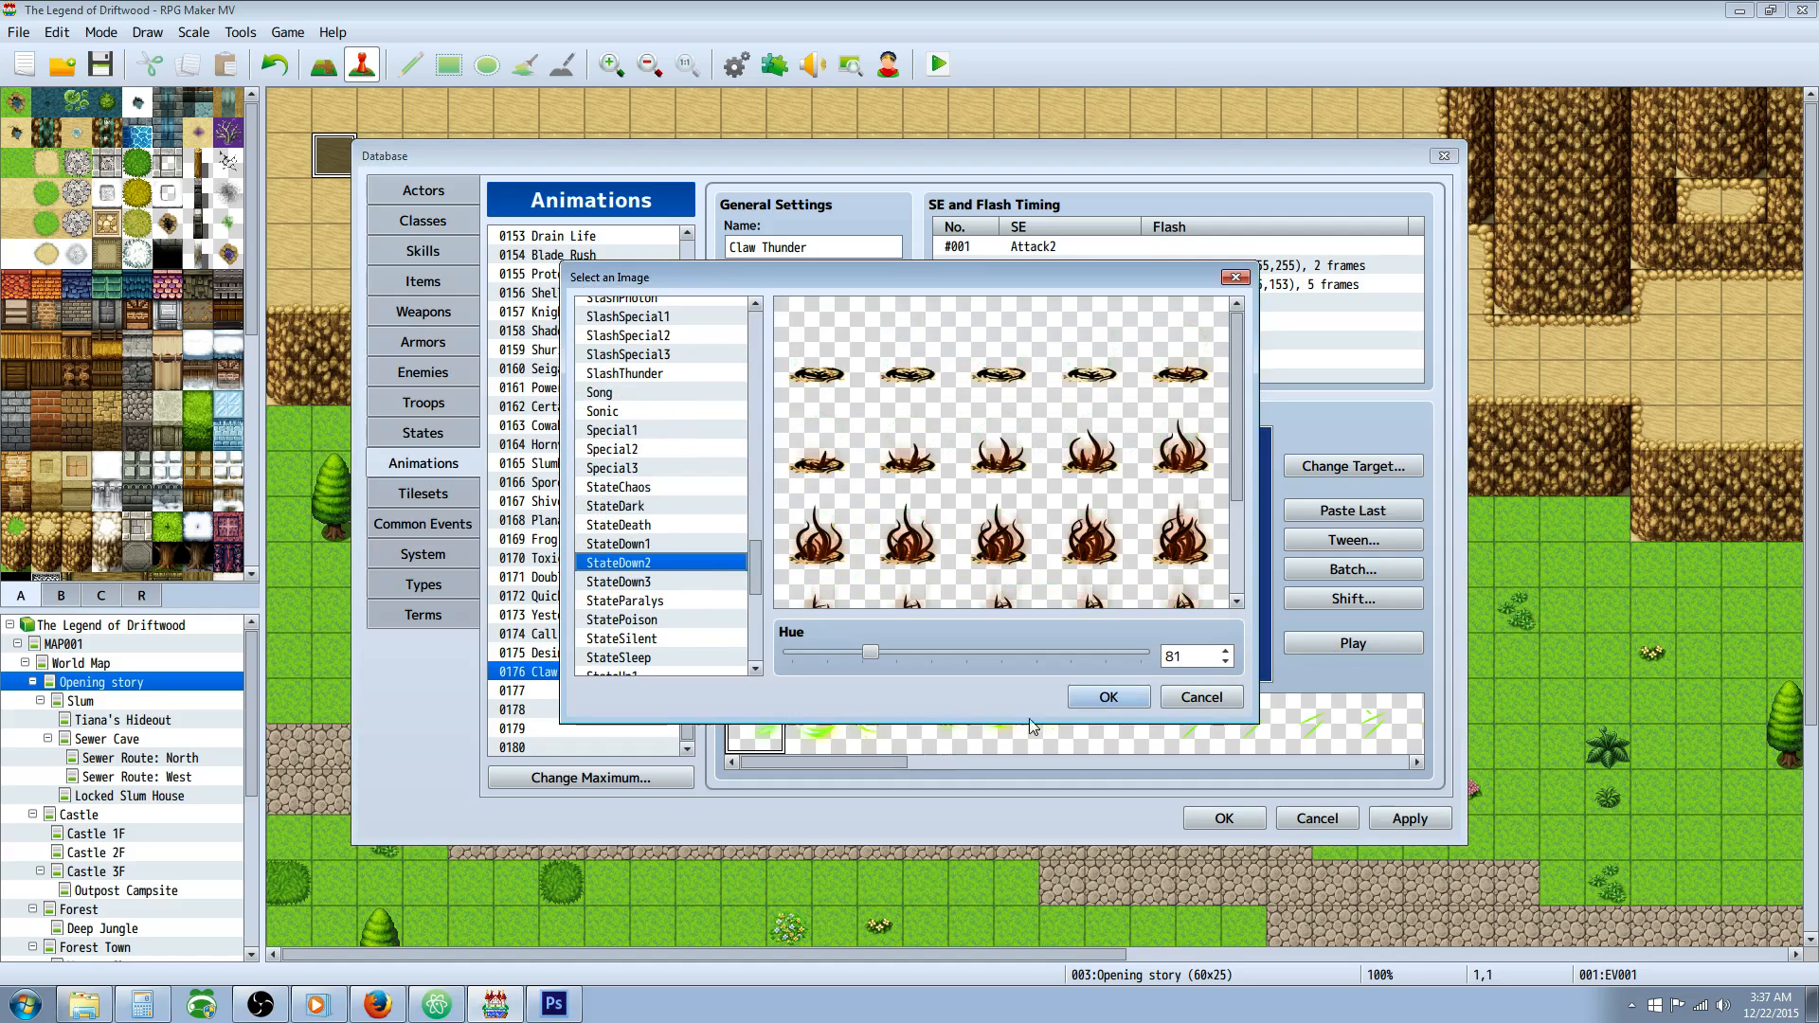
pyautogui.click(1109, 697)
pyautogui.click(1321, 645)
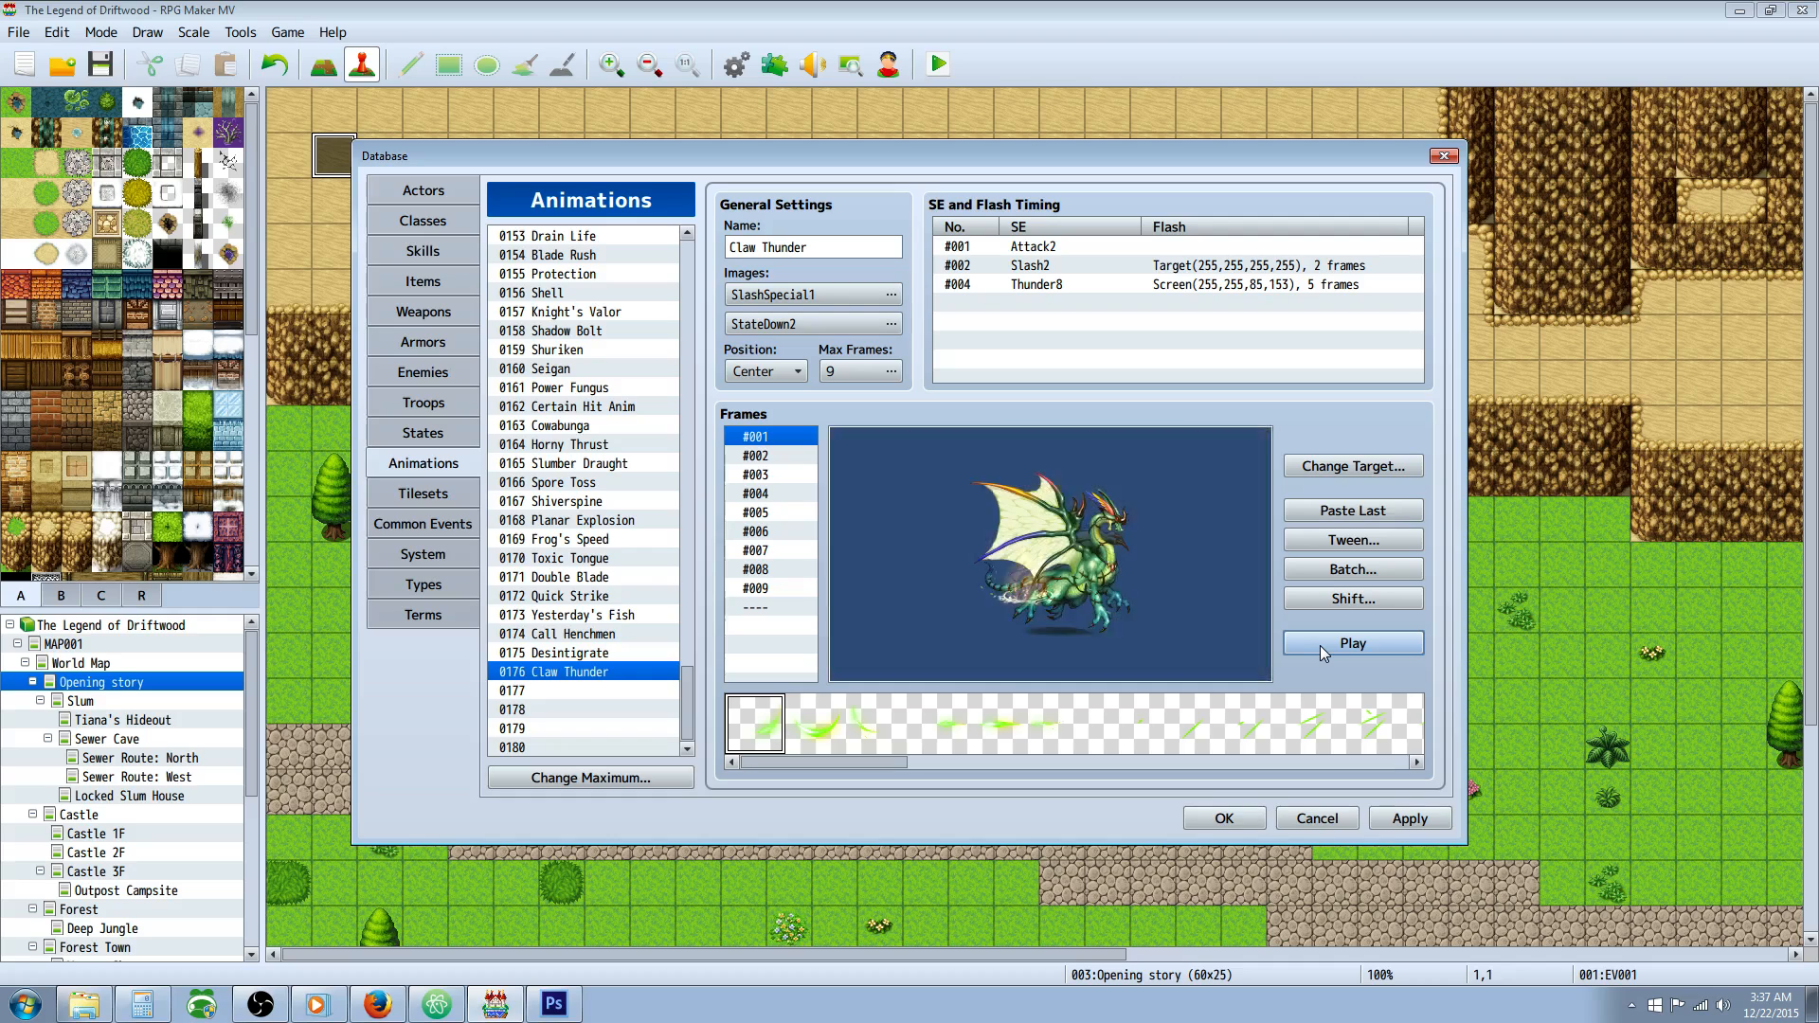
# Set the second image of animation 0176 to Thunder3 with hue 57 and play the animation.
pyautogui.click(892, 323)
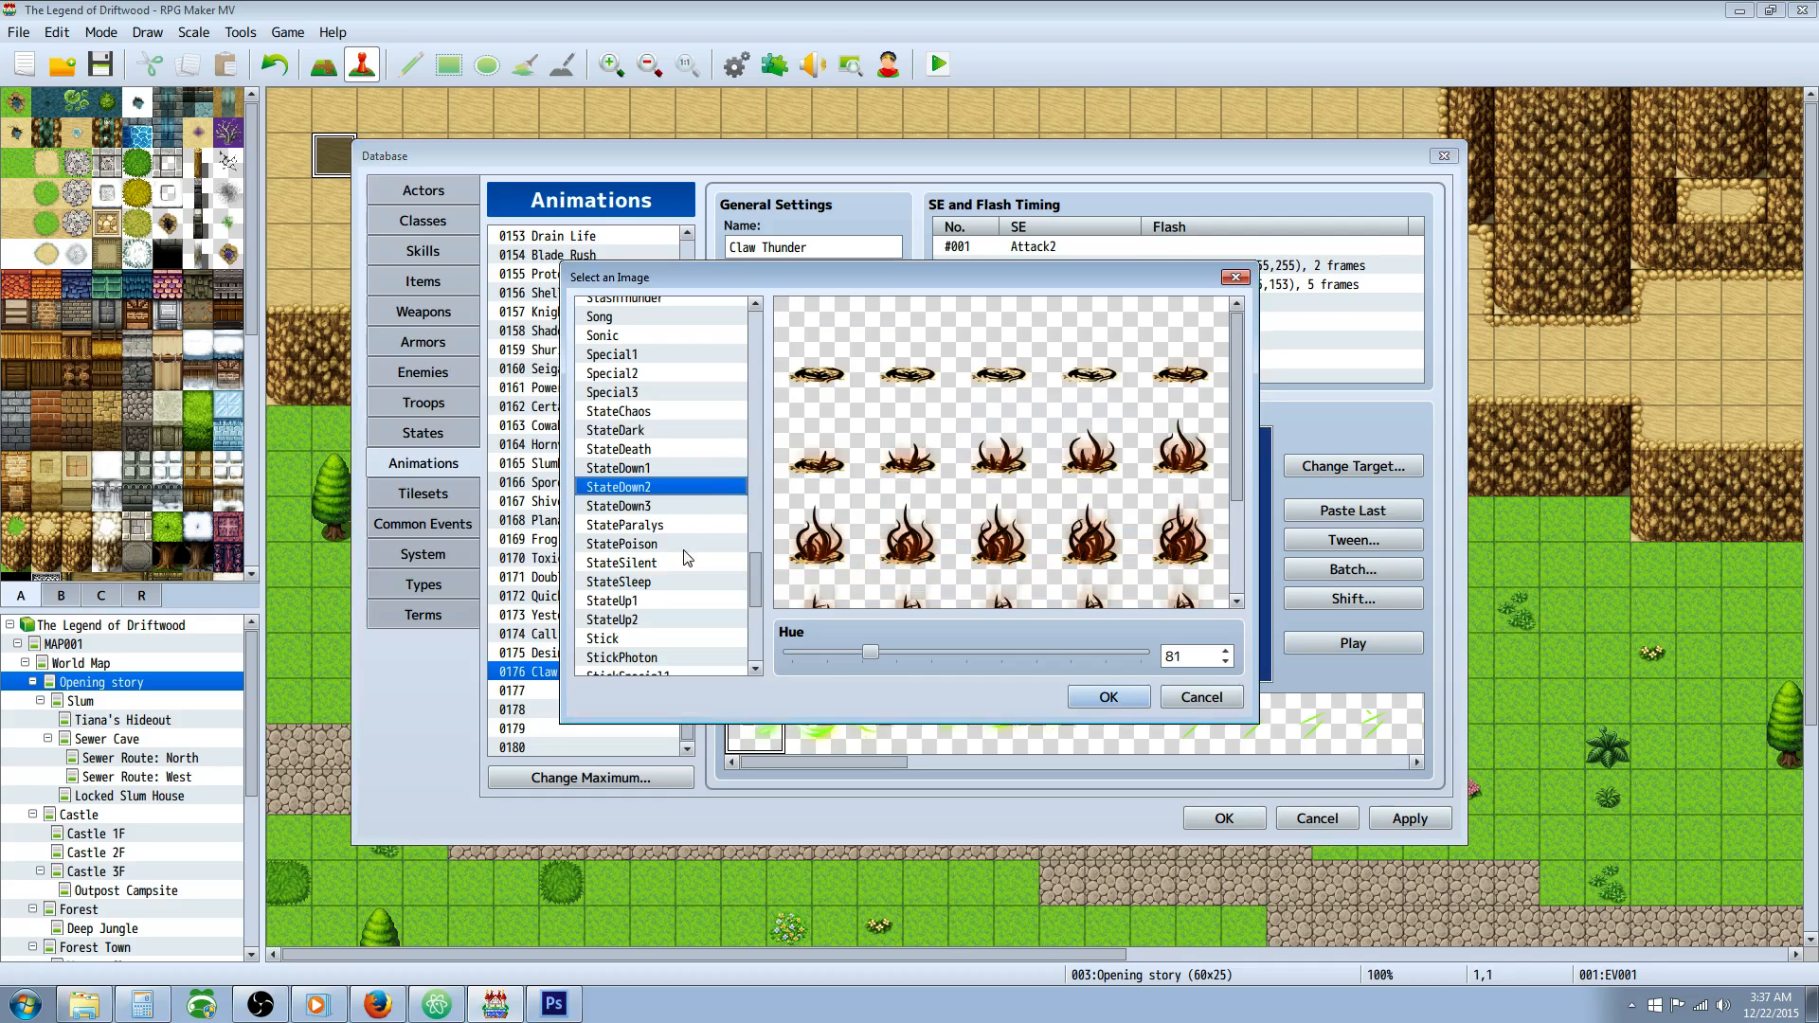
pyautogui.click(686, 545)
pyautogui.moveTo(759, 556); pyautogui.dragTo(759, 574)
pyautogui.click(702, 520)
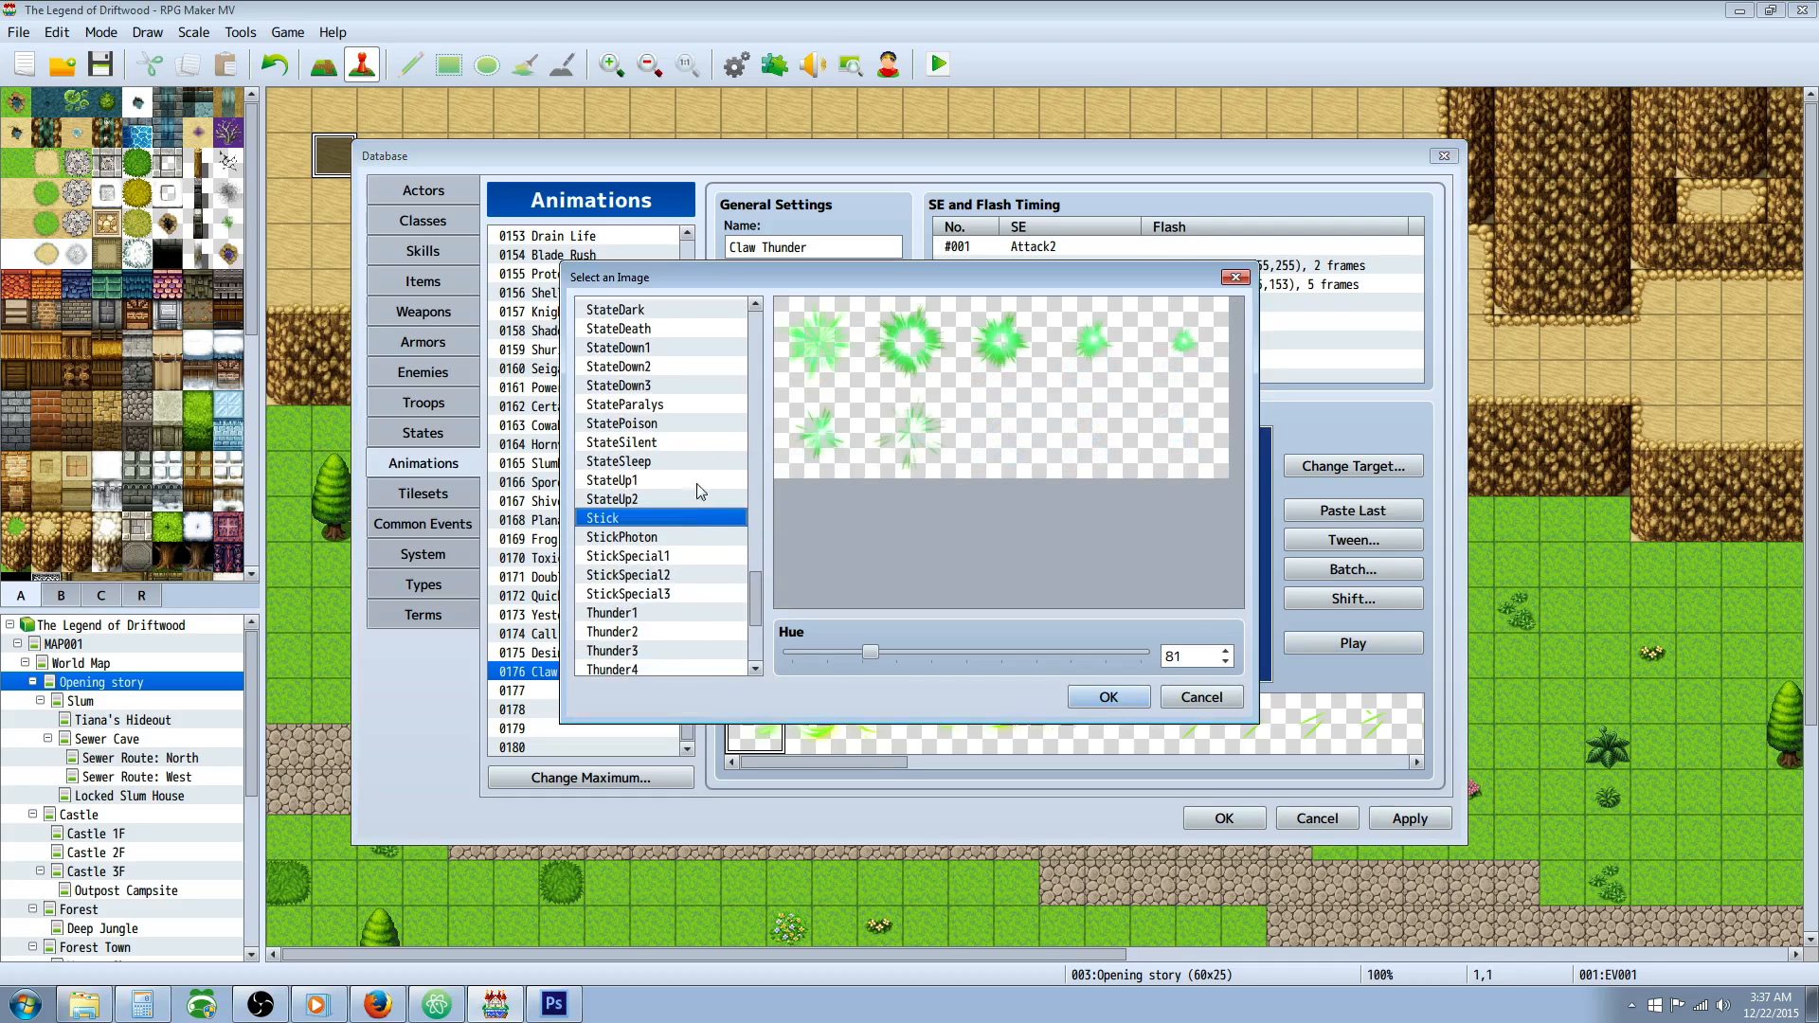
pyautogui.click(681, 480)
pyautogui.click(680, 561)
pyautogui.scroll(-2, 682, 571)
pyautogui.click(677, 521)
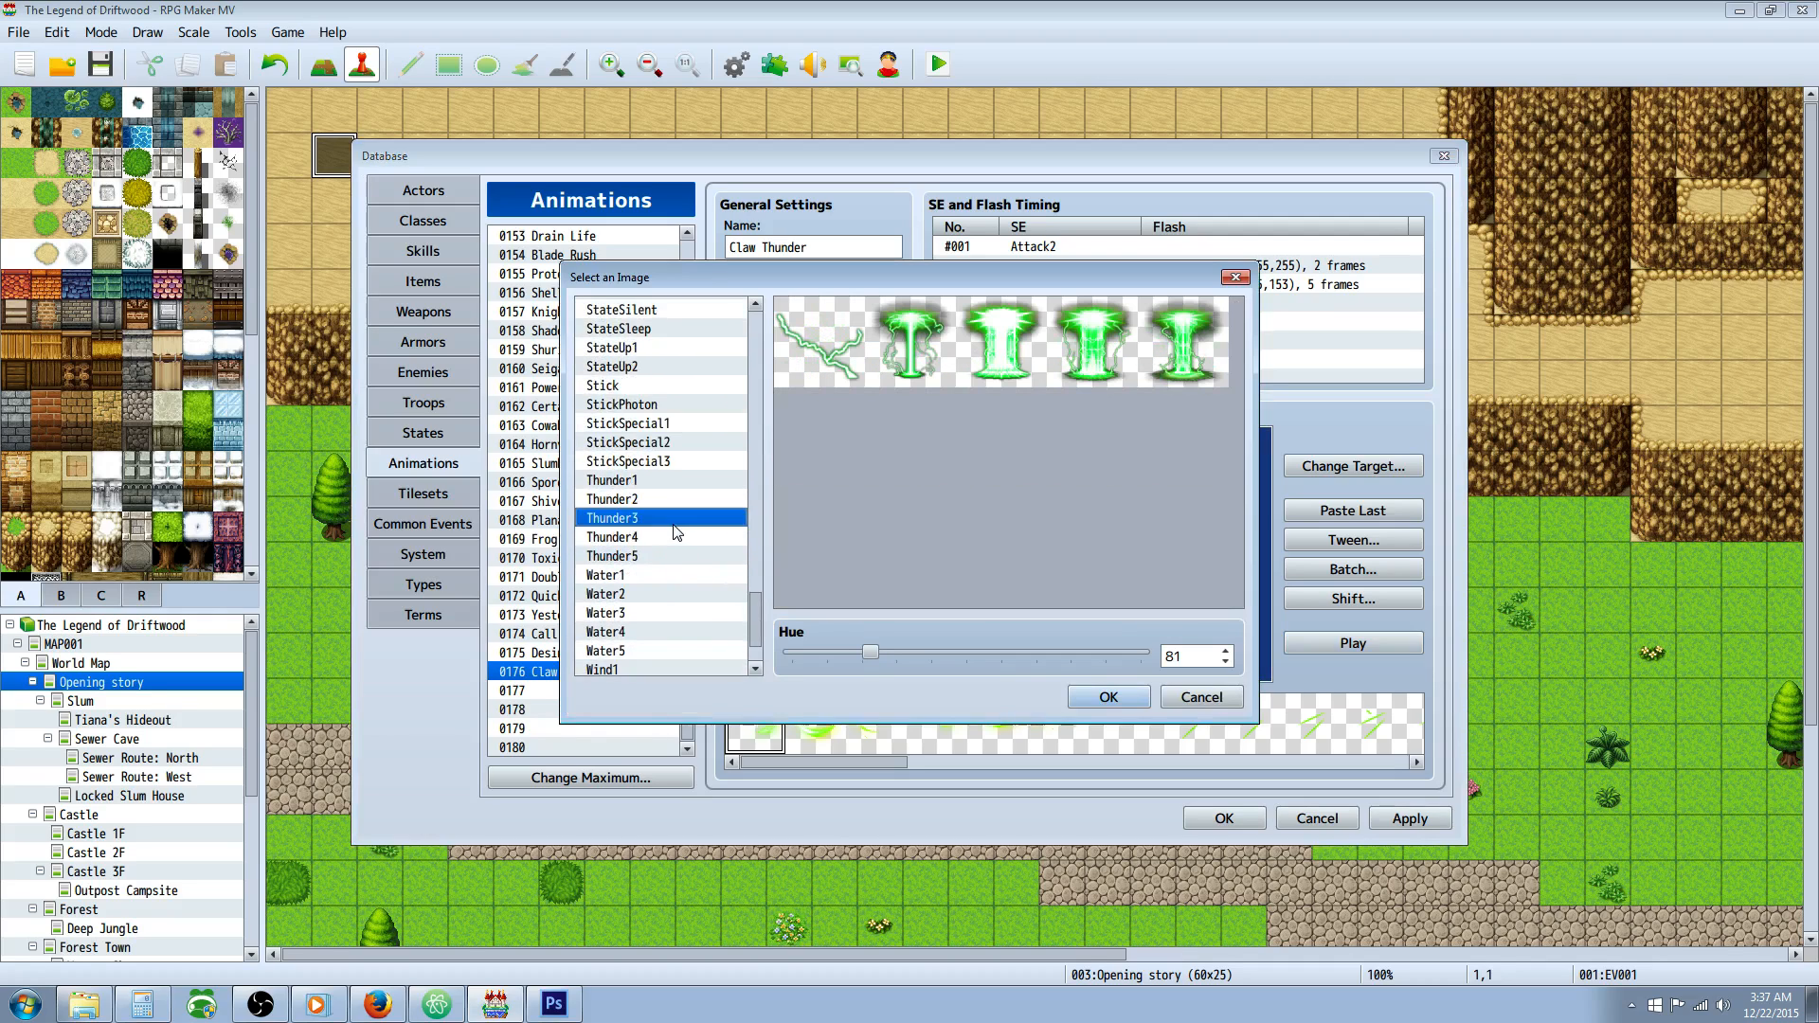
pyautogui.moveTo(850, 651); pyautogui.dragTo(854, 658)
pyautogui.click(1109, 697)
pyautogui.click(1293, 644)
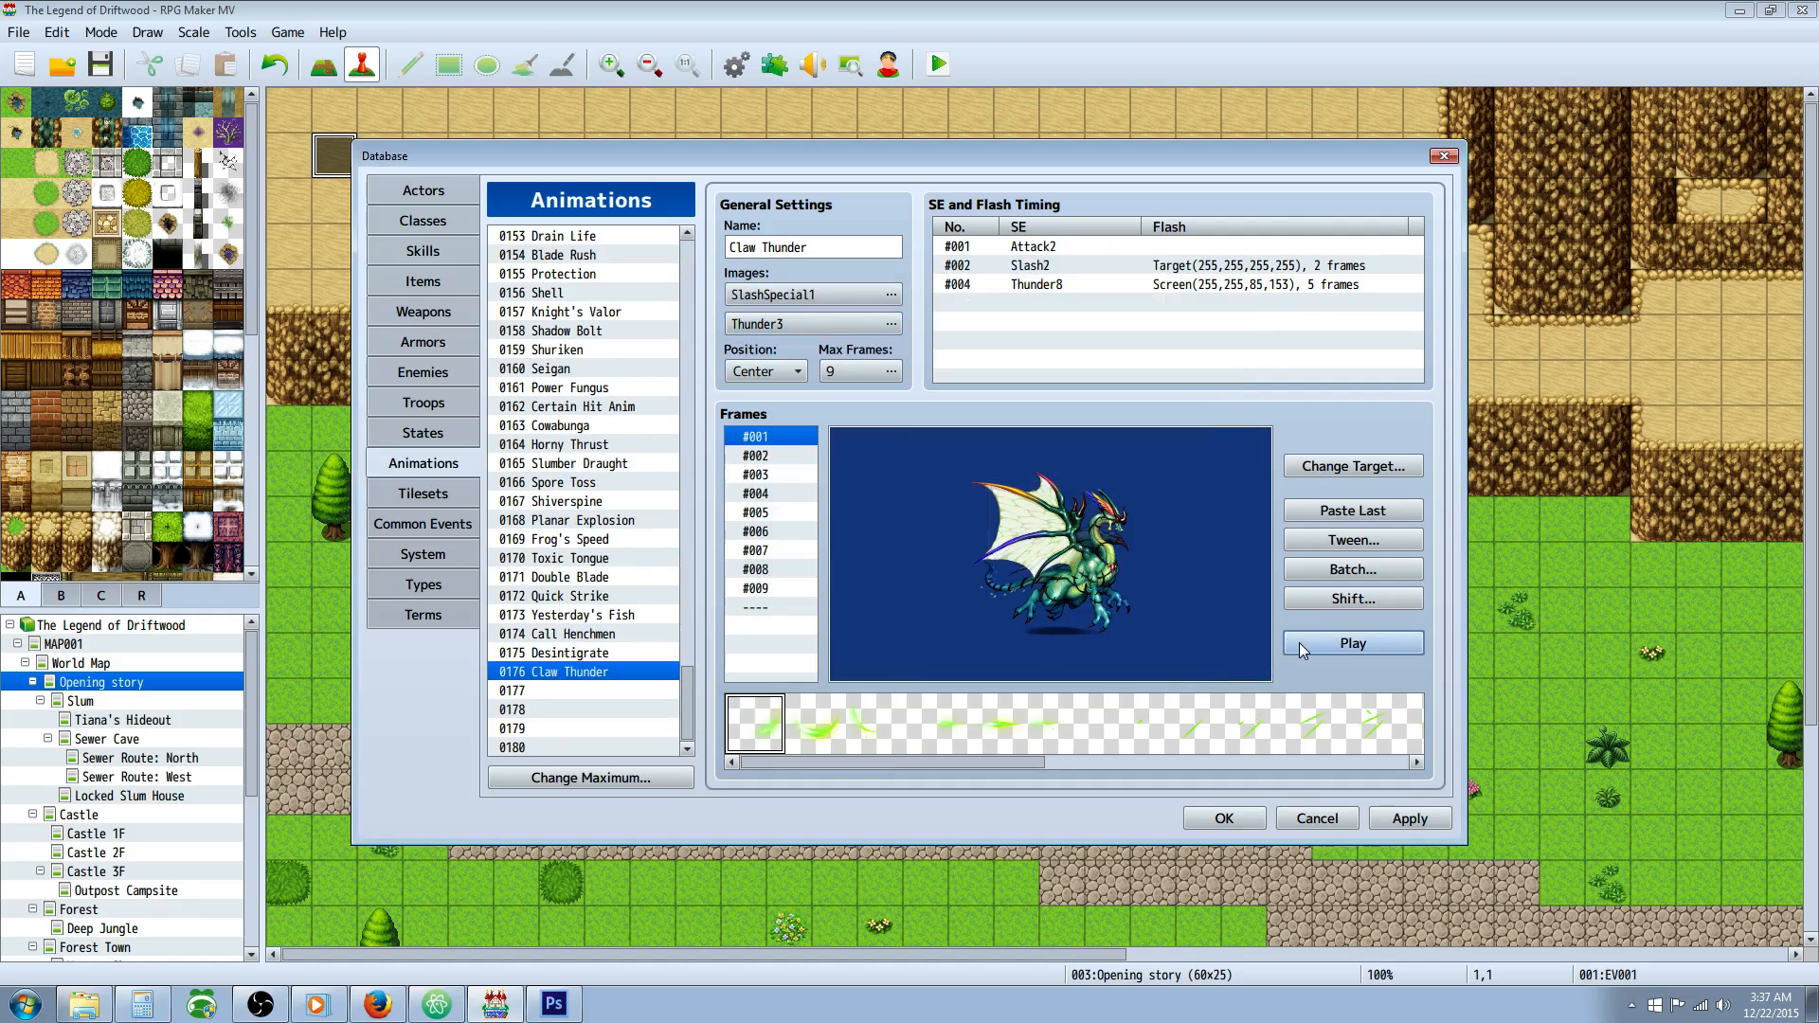
# Try Water2 as the second image of animation 0176 and play the animation.
pyautogui.click(892, 324)
pyautogui.scroll(-2, 753, 453)
pyautogui.click(650, 496)
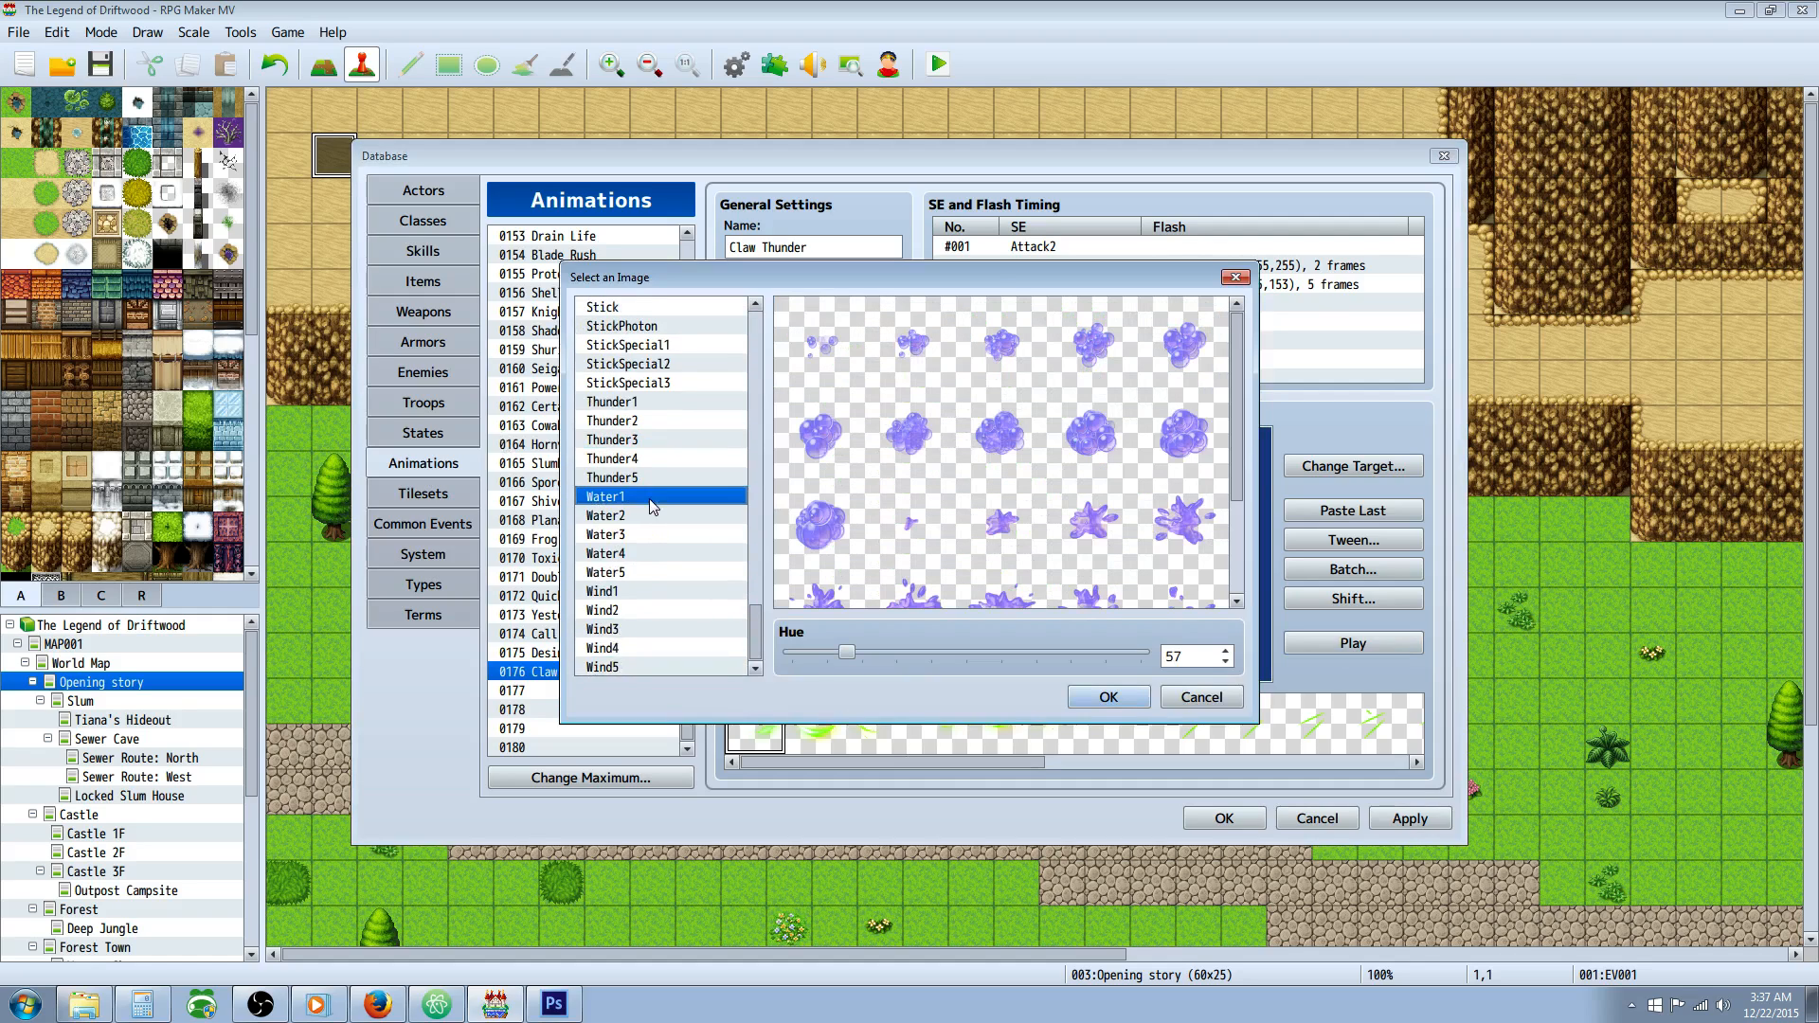
pyautogui.click(640, 517)
pyautogui.click(1107, 698)
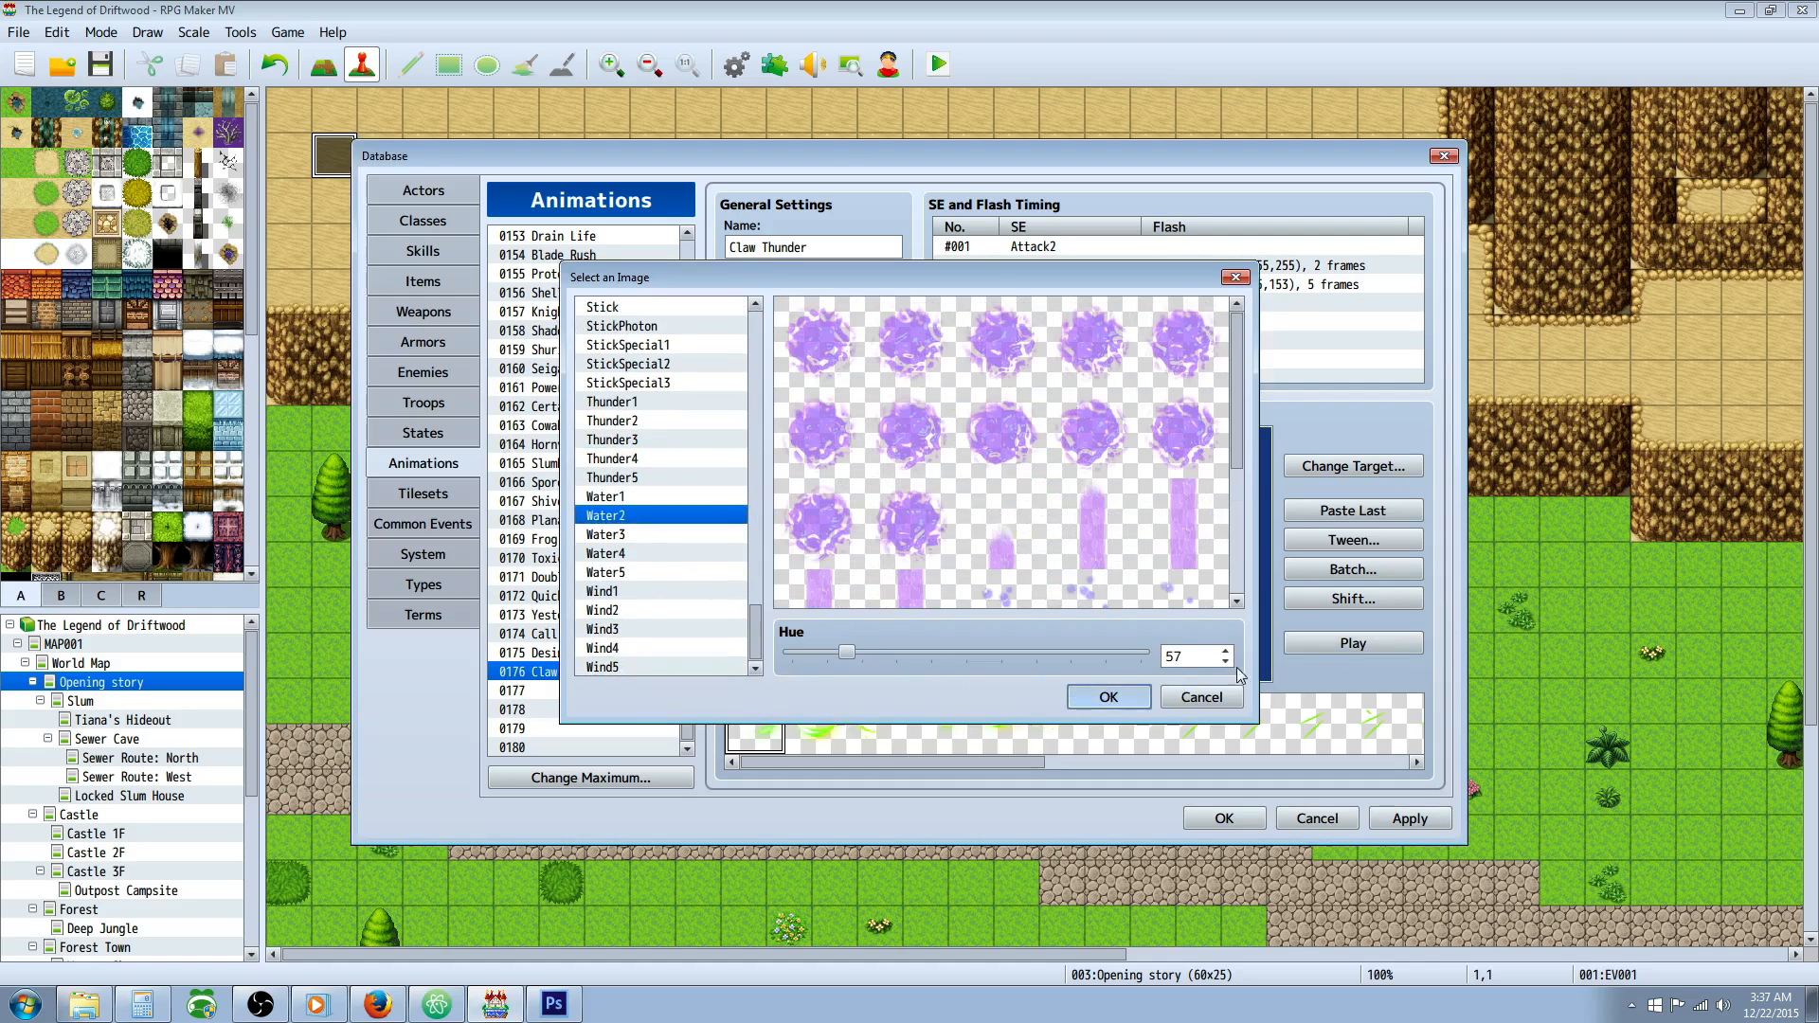
pyautogui.click(1350, 644)
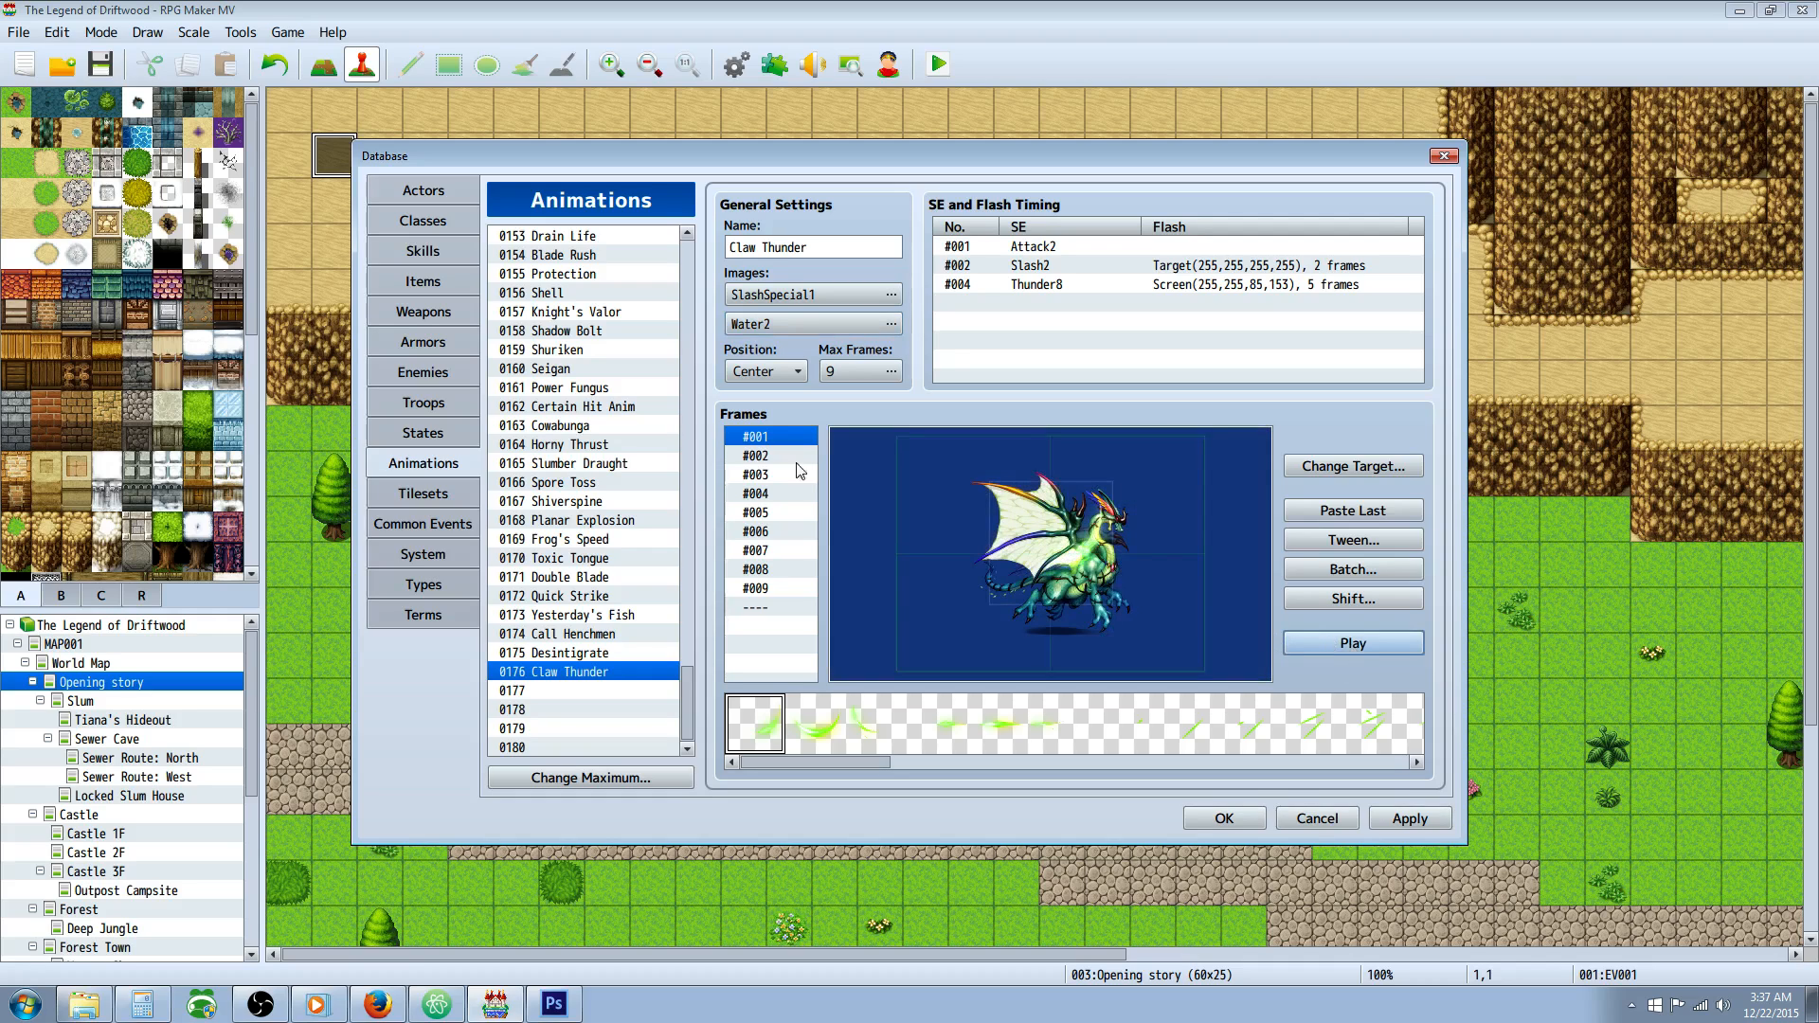
# Replace the second image of animation 0176 with Wind3 and play the animation.
pyautogui.click(895, 324)
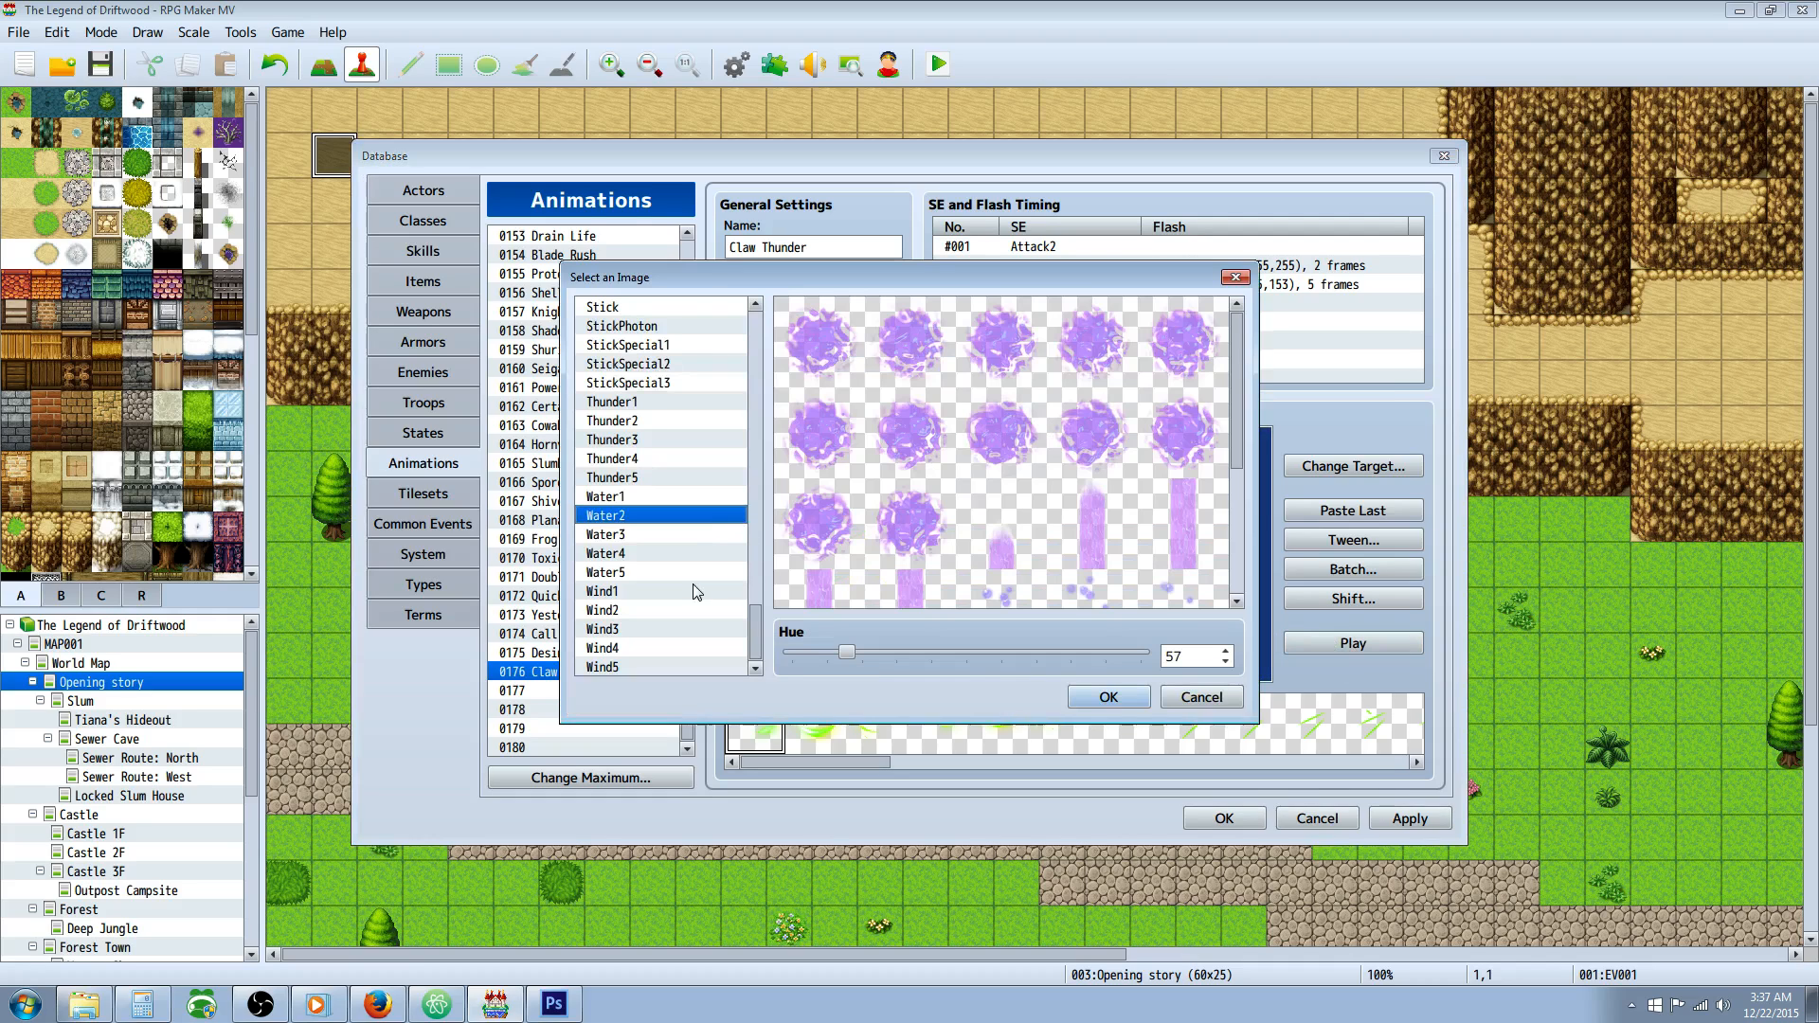
pyautogui.click(663, 591)
pyautogui.click(680, 629)
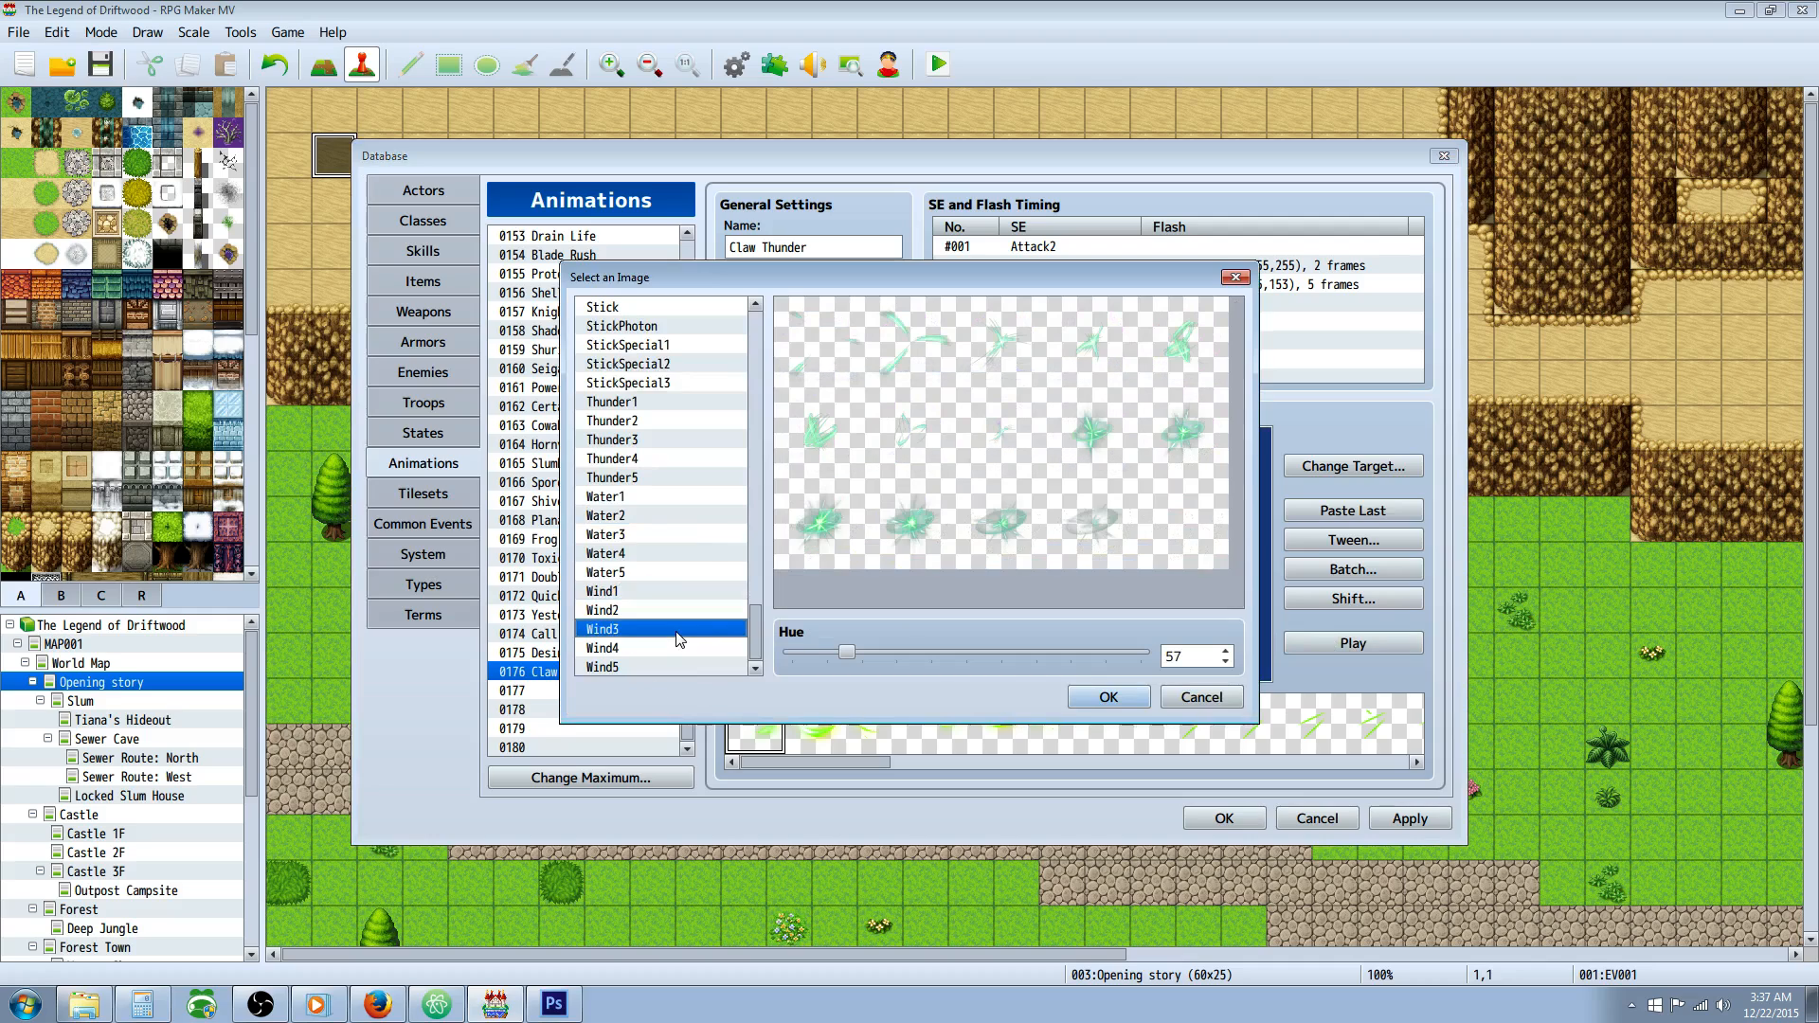
pyautogui.click(1127, 705)
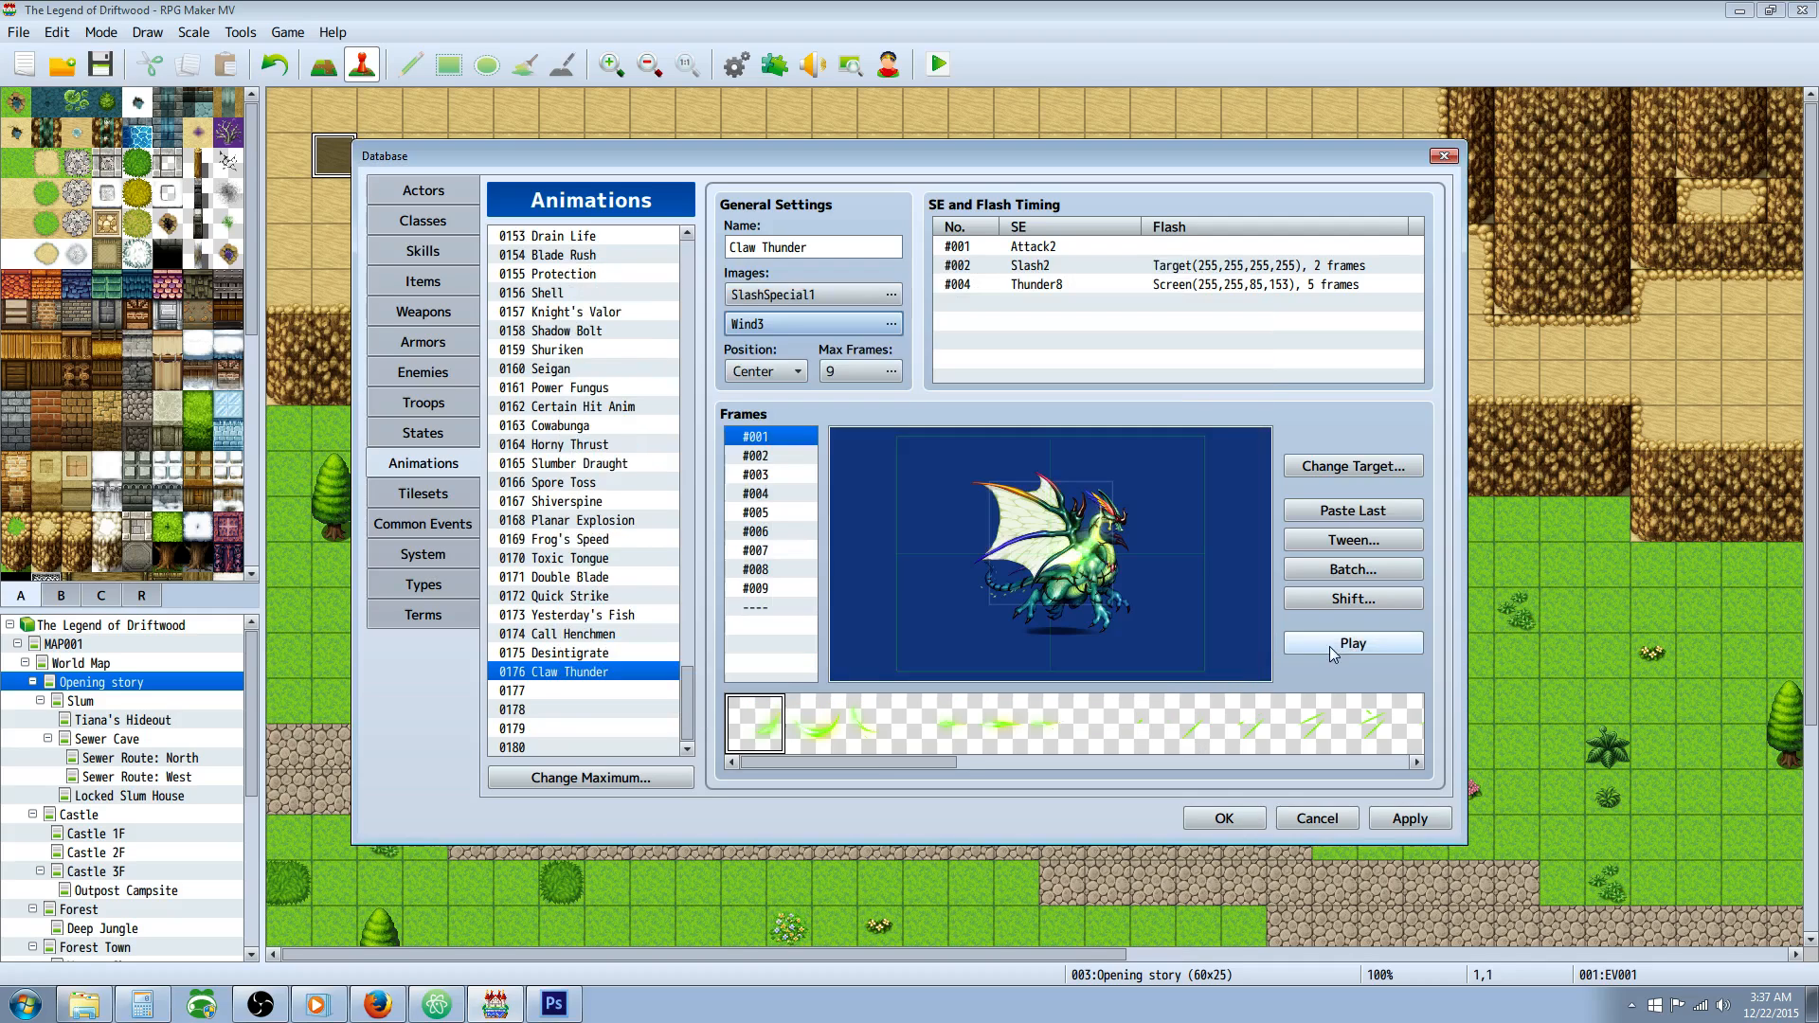
pyautogui.click(1333, 646)
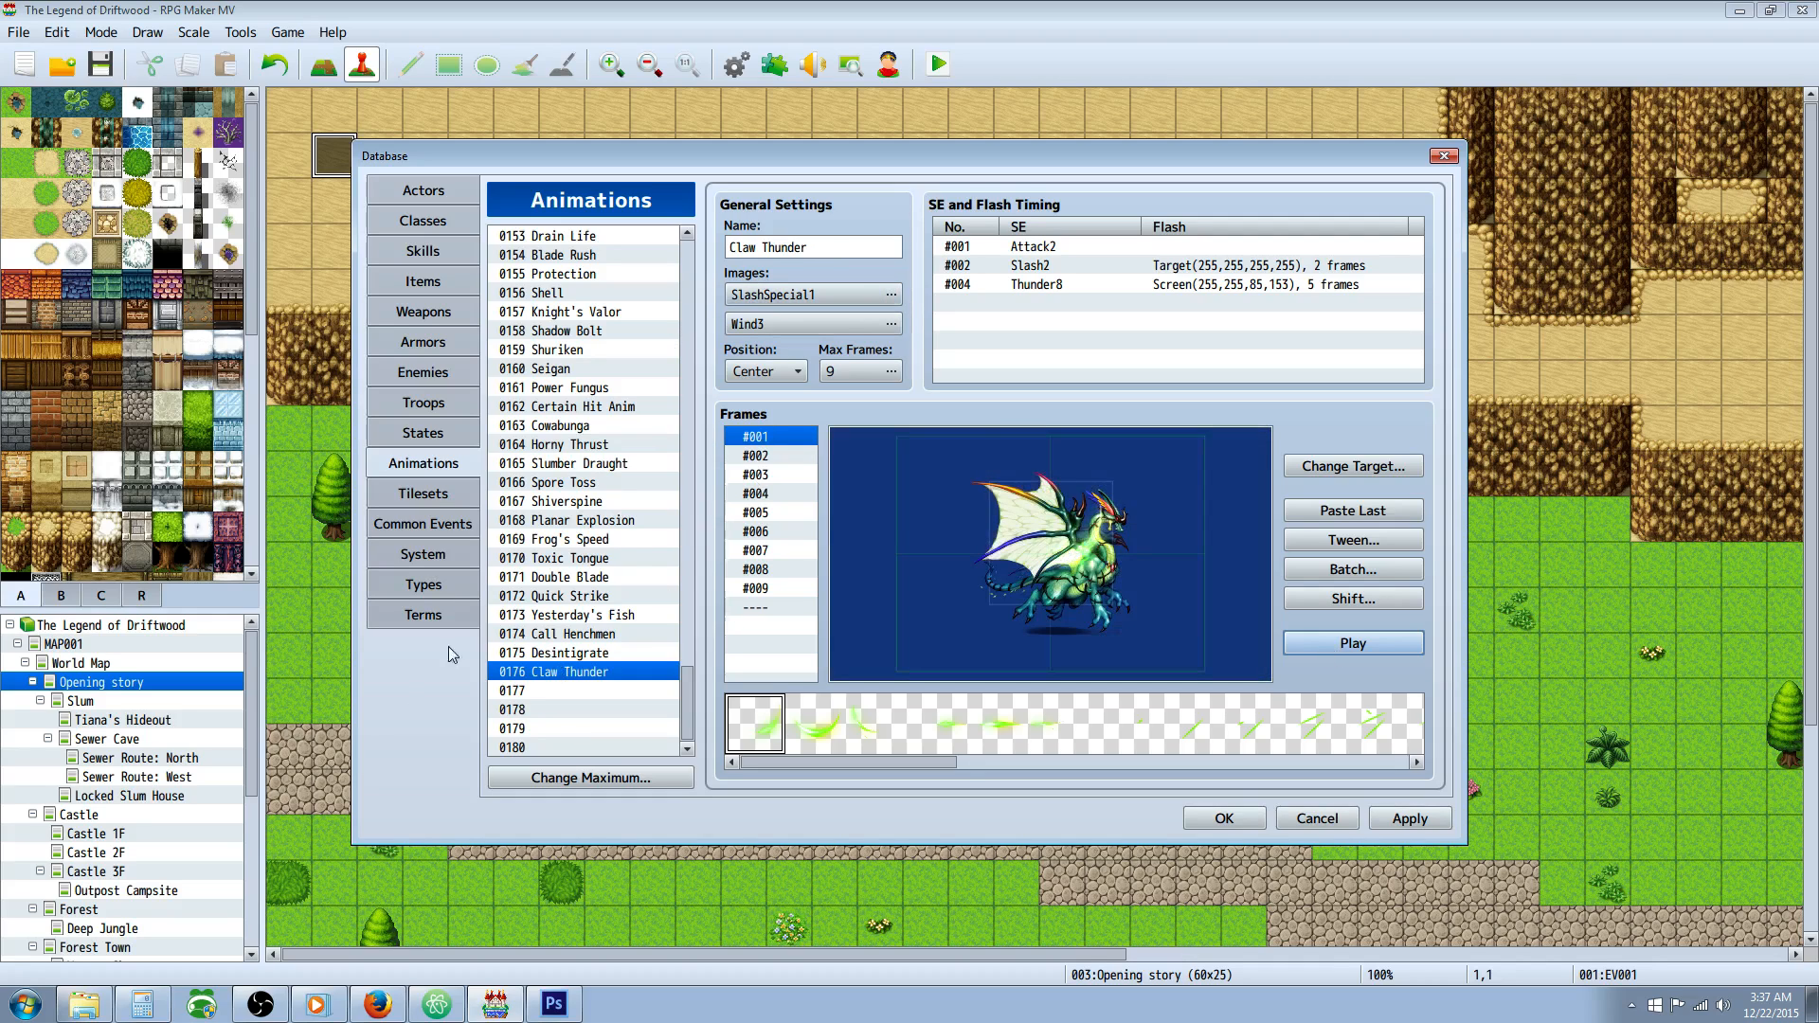
# Replace the first image of animation 0176 with SlashSpecial3 and play the animation.
pyautogui.click(891, 297)
pyautogui.click(667, 562)
pyautogui.click(671, 527)
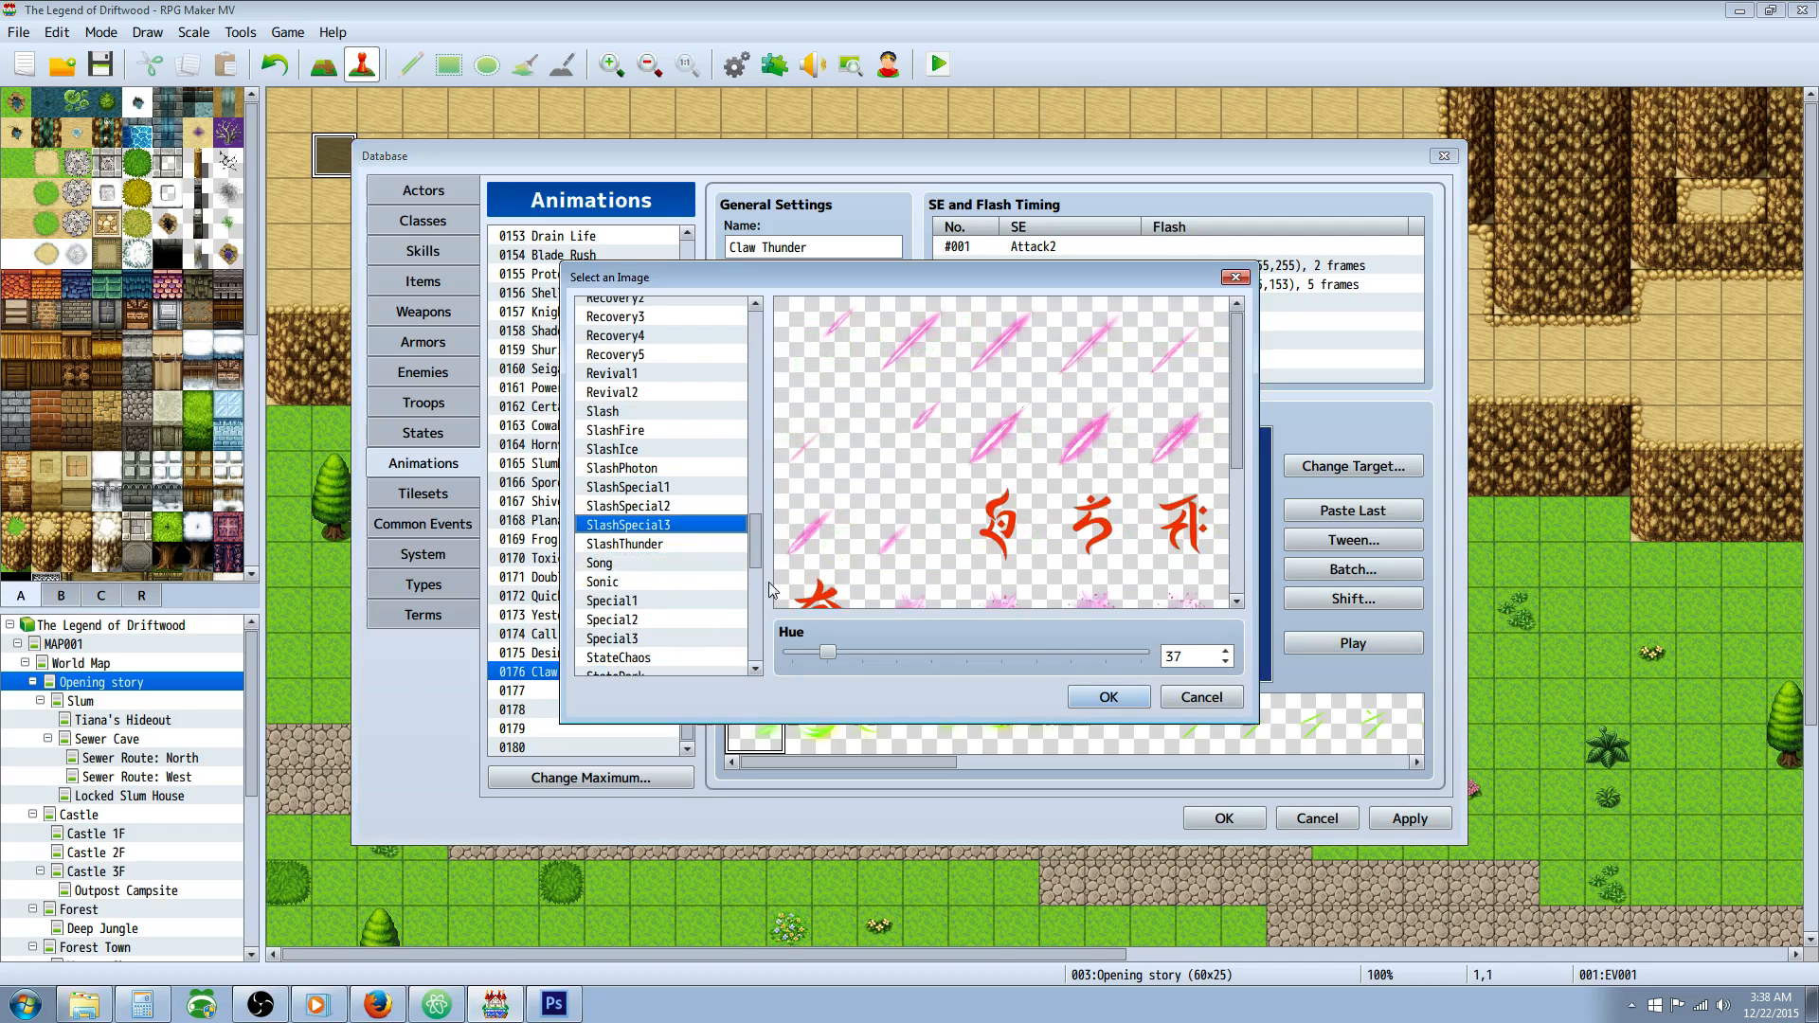
pyautogui.click(1122, 697)
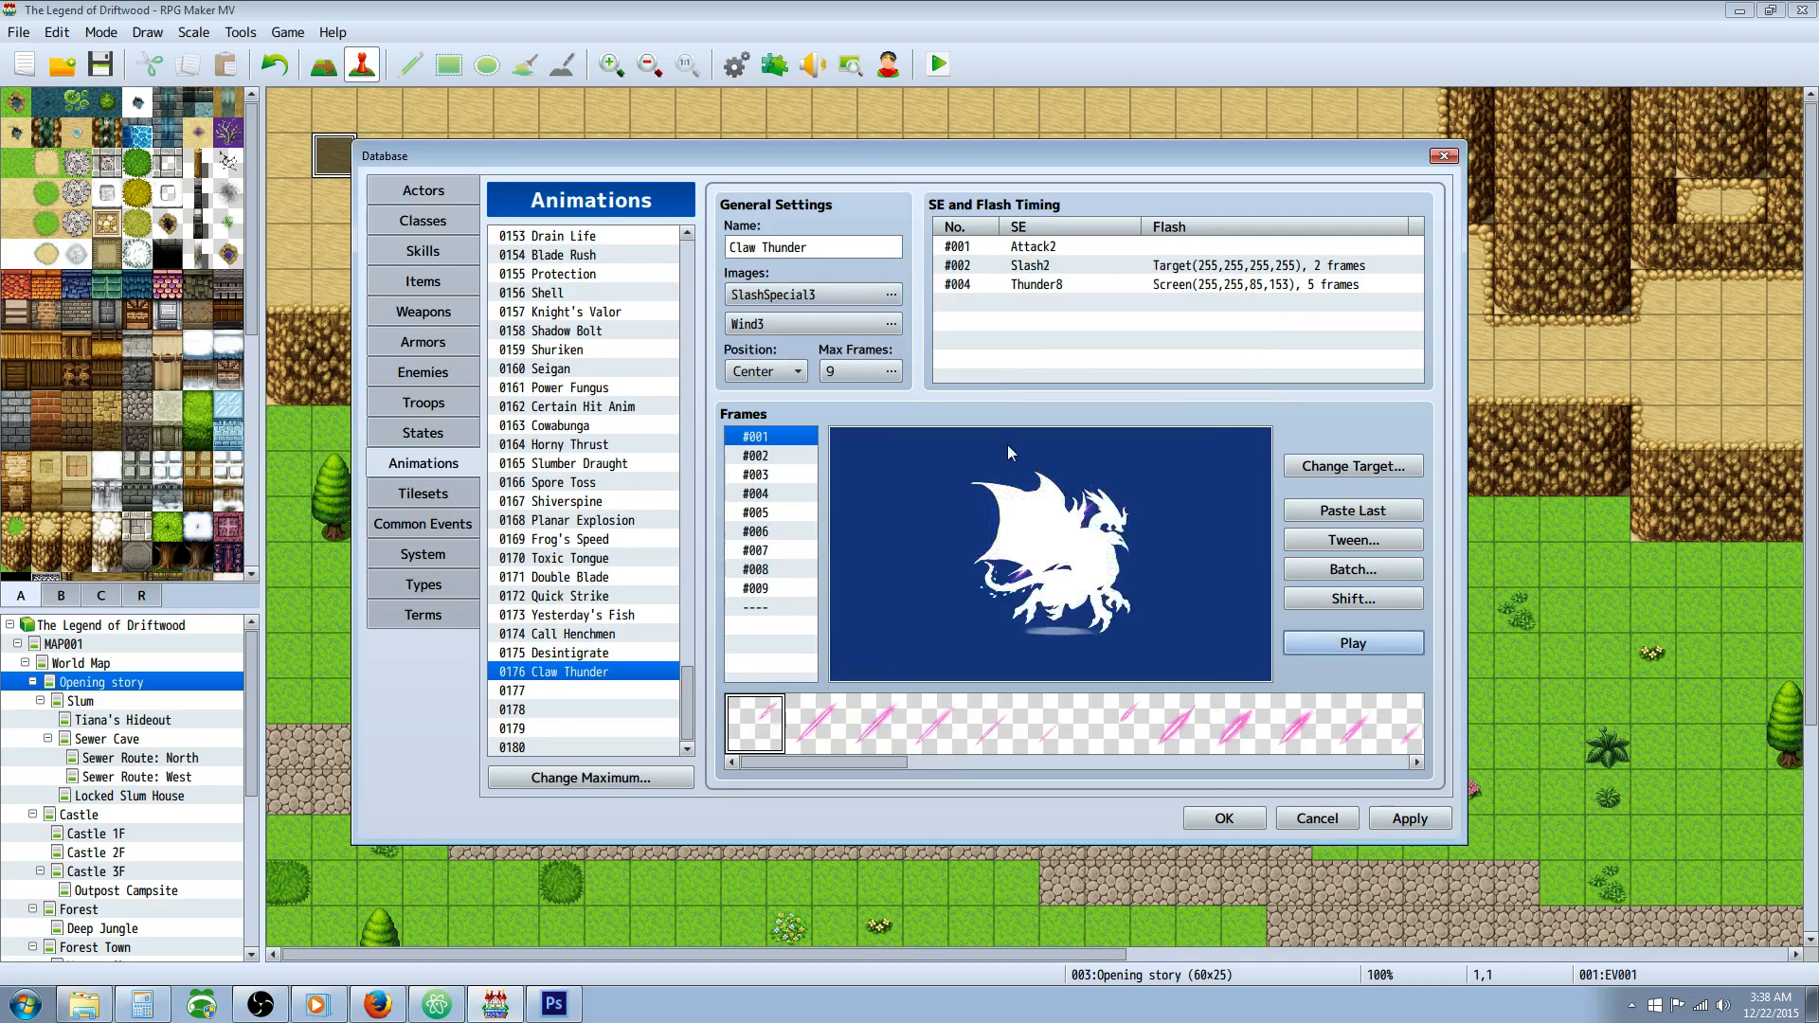
# Change the frame 1 sound effect of animation 0176 to Attack3 with 130% pitch.
pyautogui.click(1042, 248)
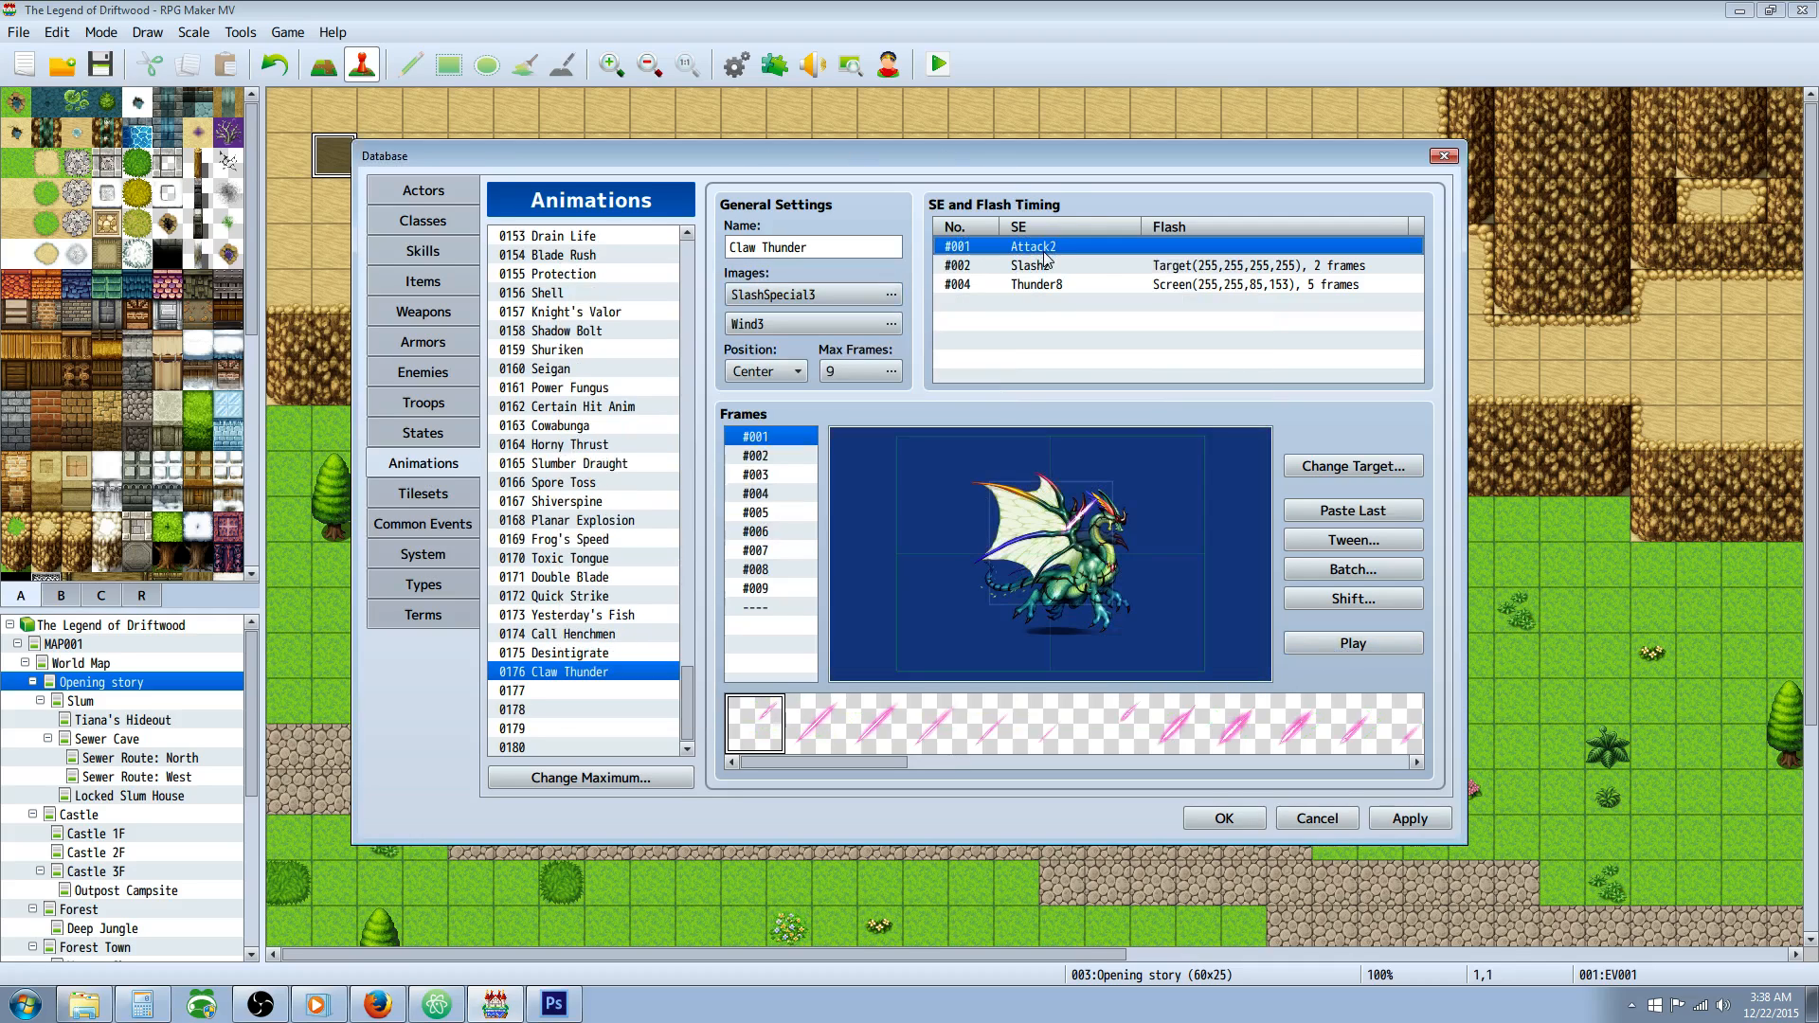
pyautogui.doubleClick(1042, 248)
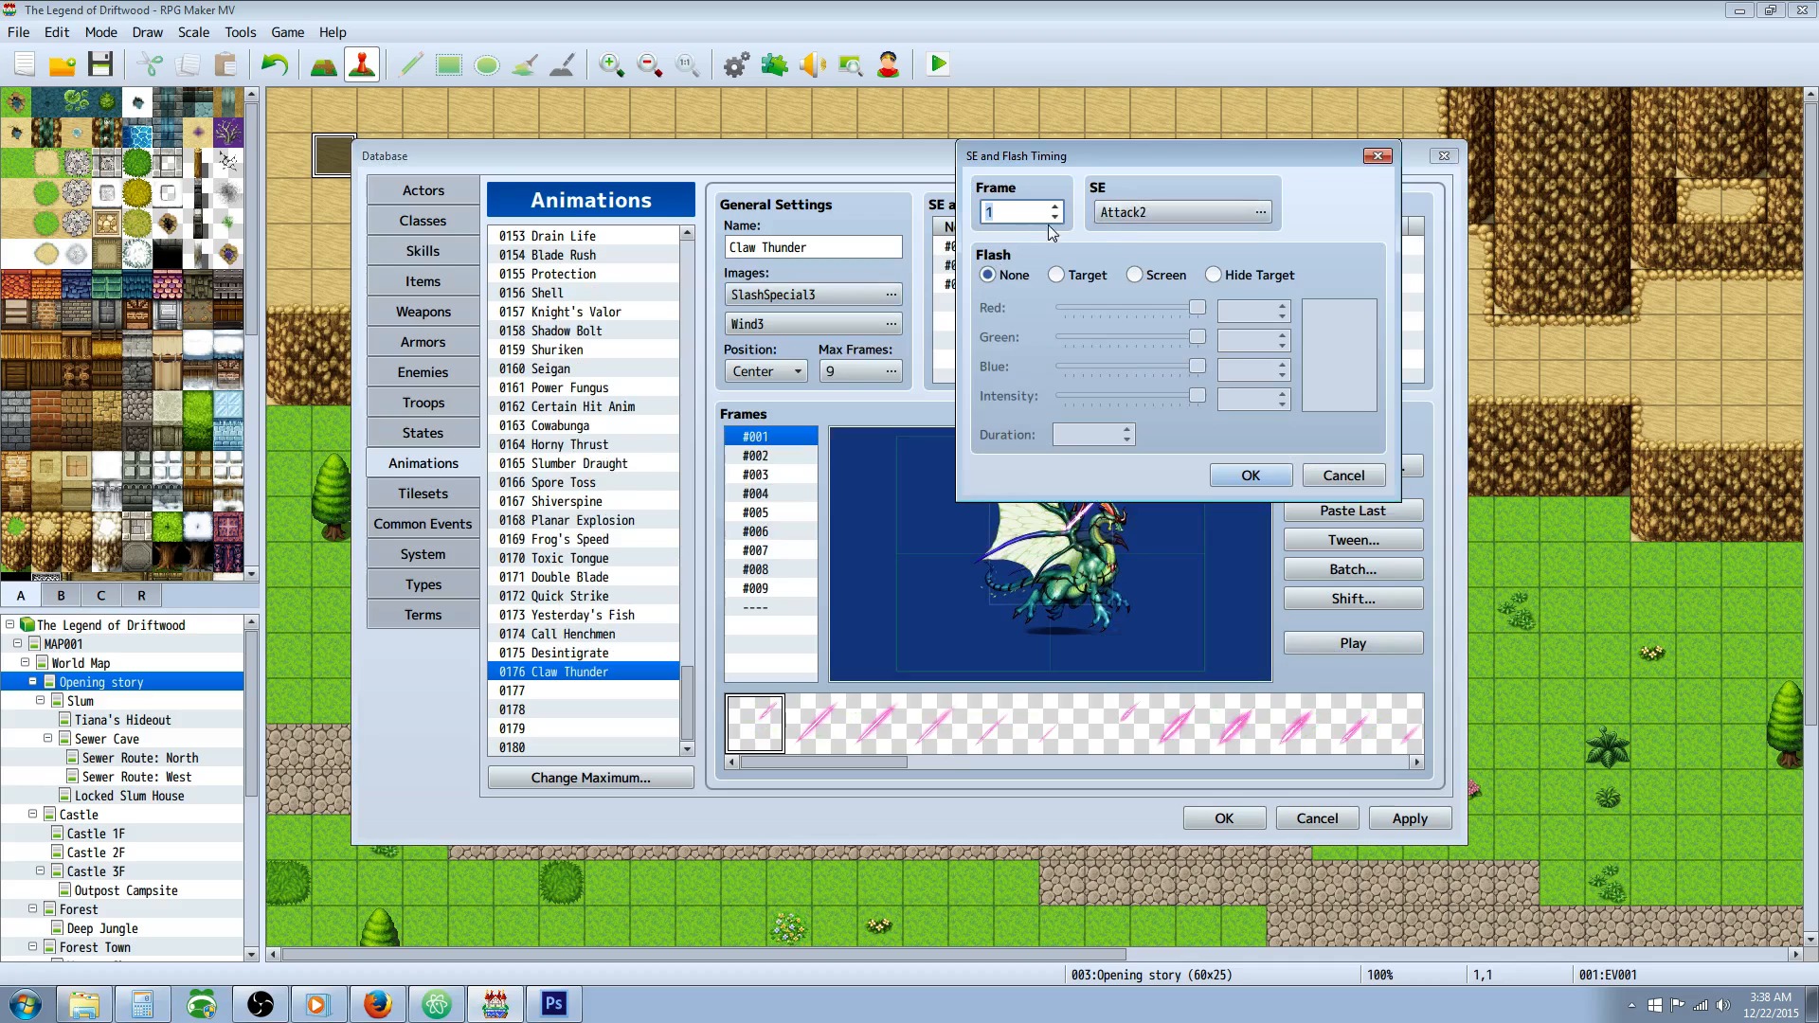
pyautogui.click(1137, 212)
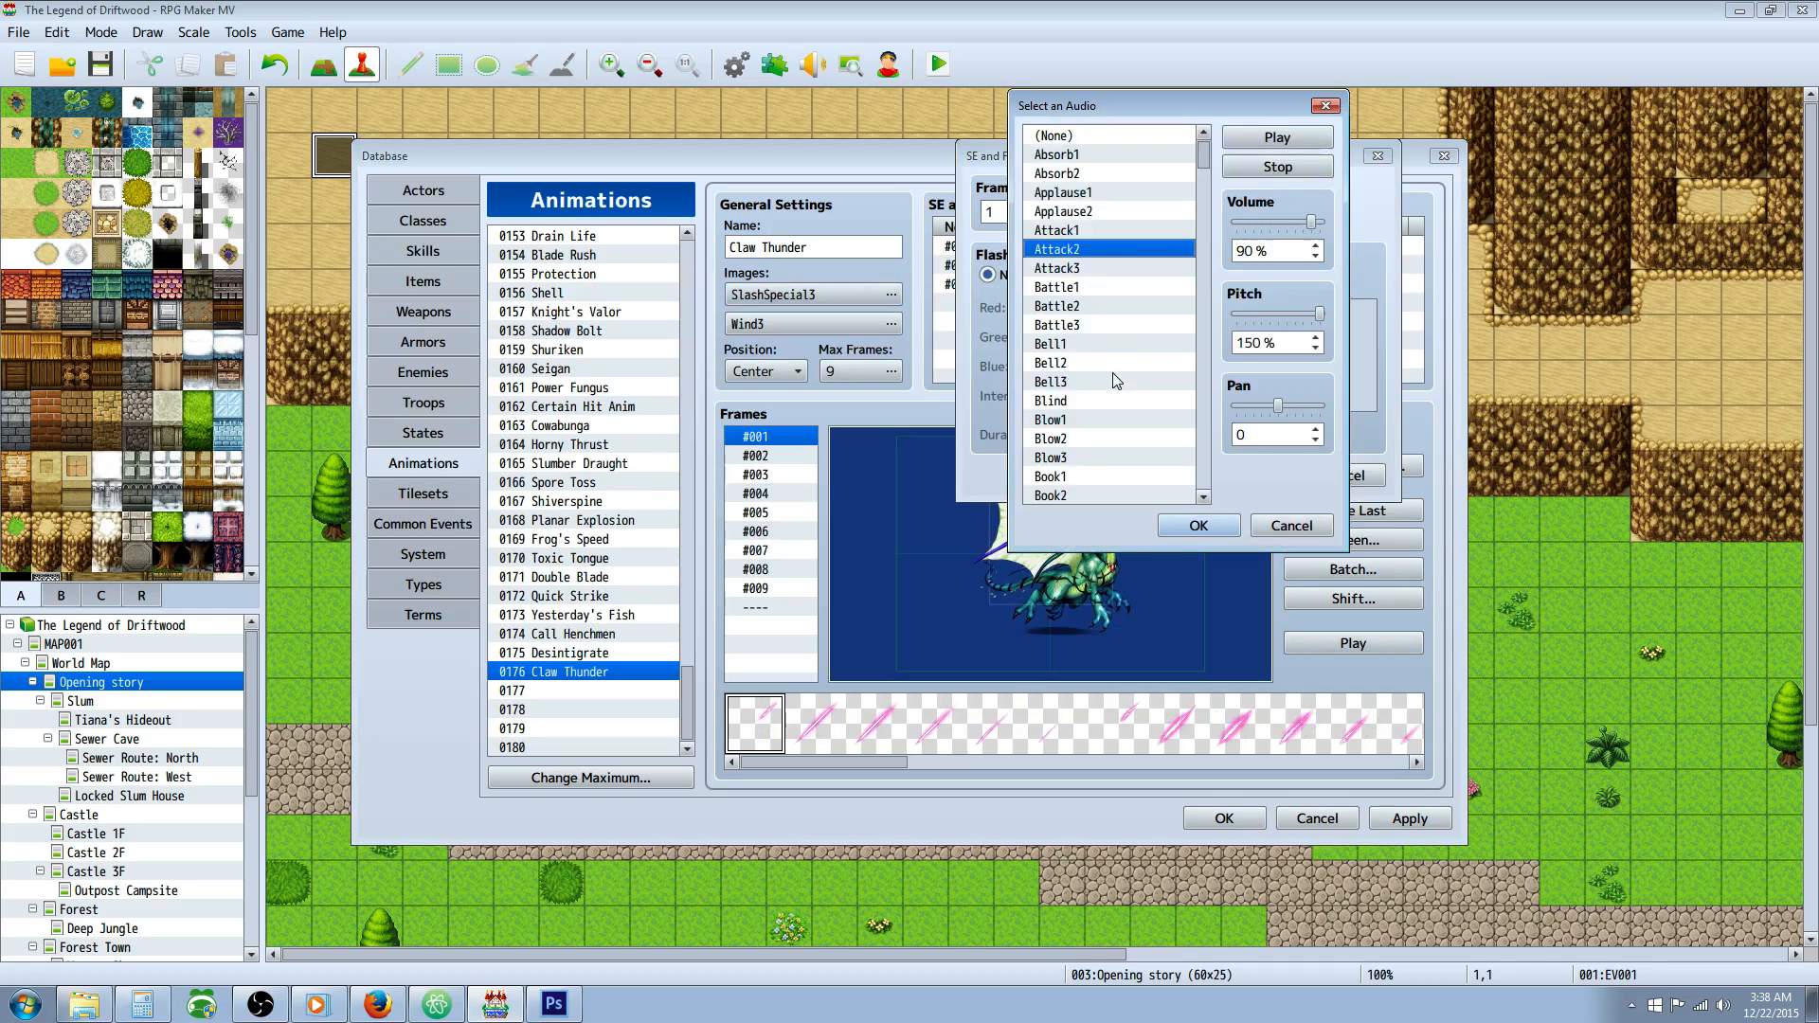
pyautogui.click(1071, 270)
pyautogui.moveTo(1318, 313); pyautogui.dragTo(1303, 314)
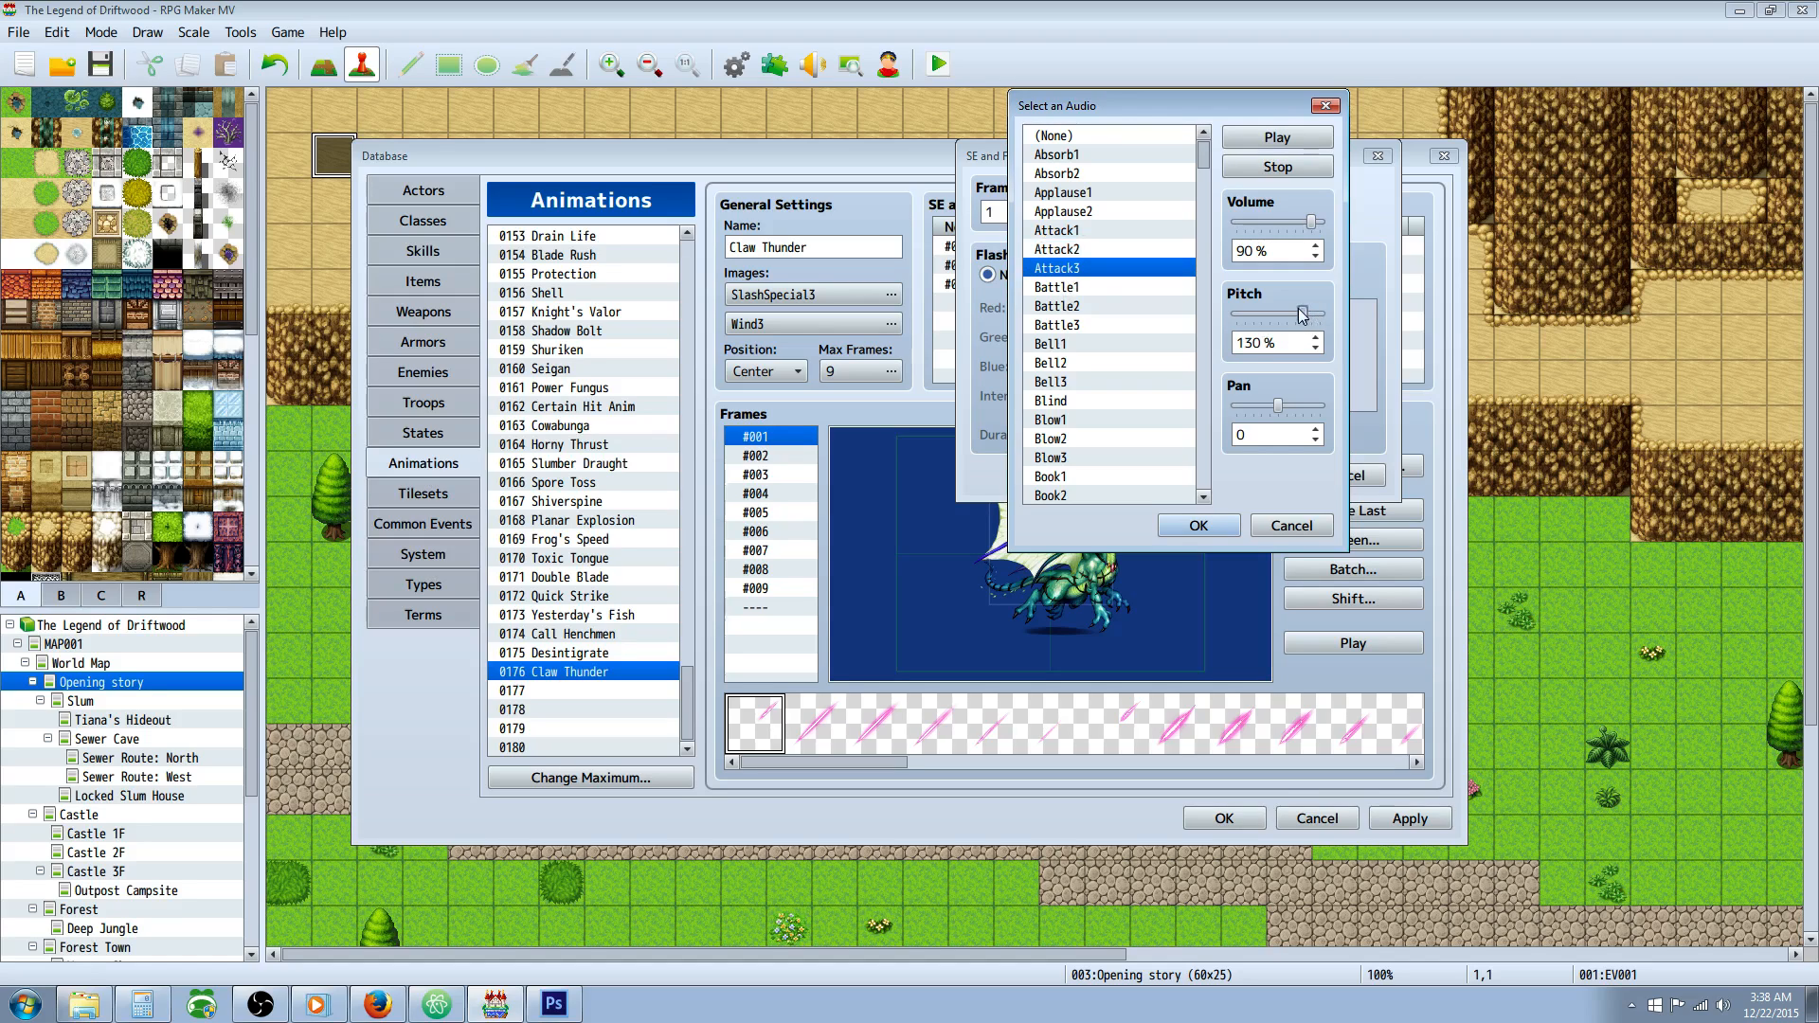
pyautogui.click(1199, 526)
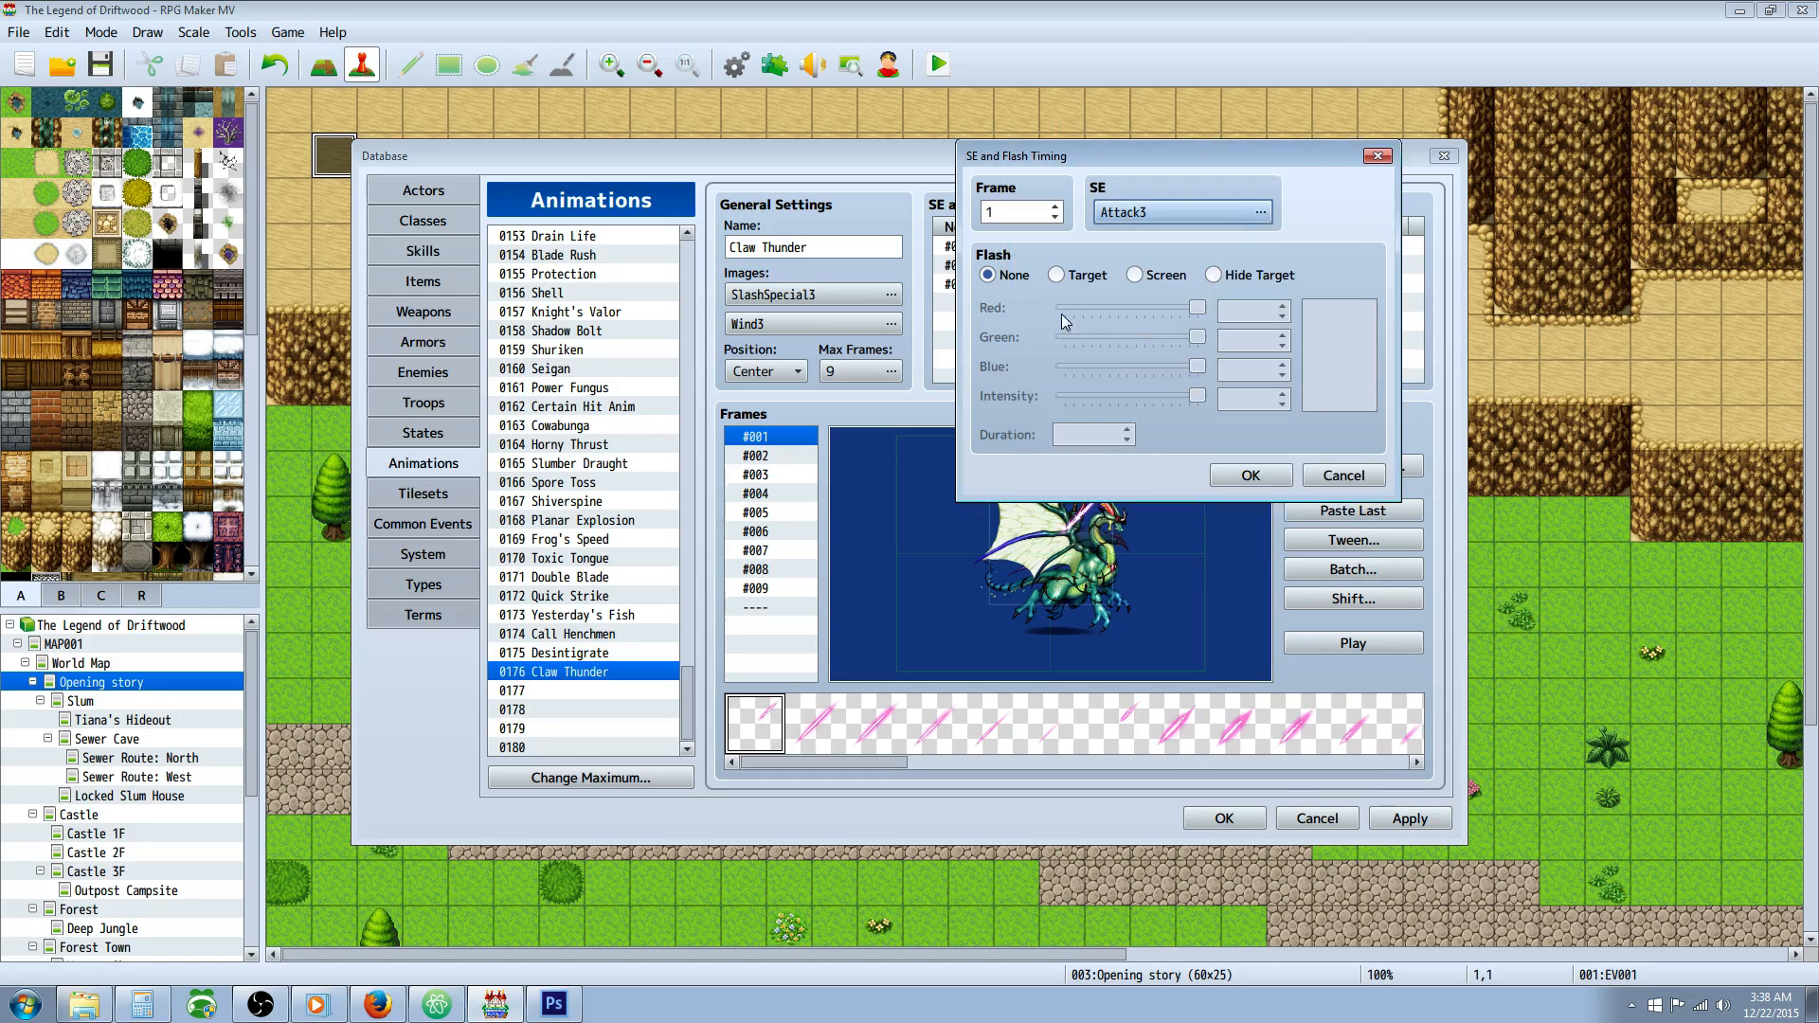
pyautogui.click(1241, 476)
# Set the frame 2 timing to a target flash of 204, 187, 153, intensity 170, with Slash1 at 120% pitch, and play the animation.
pyautogui.doubleClick(1056, 264)
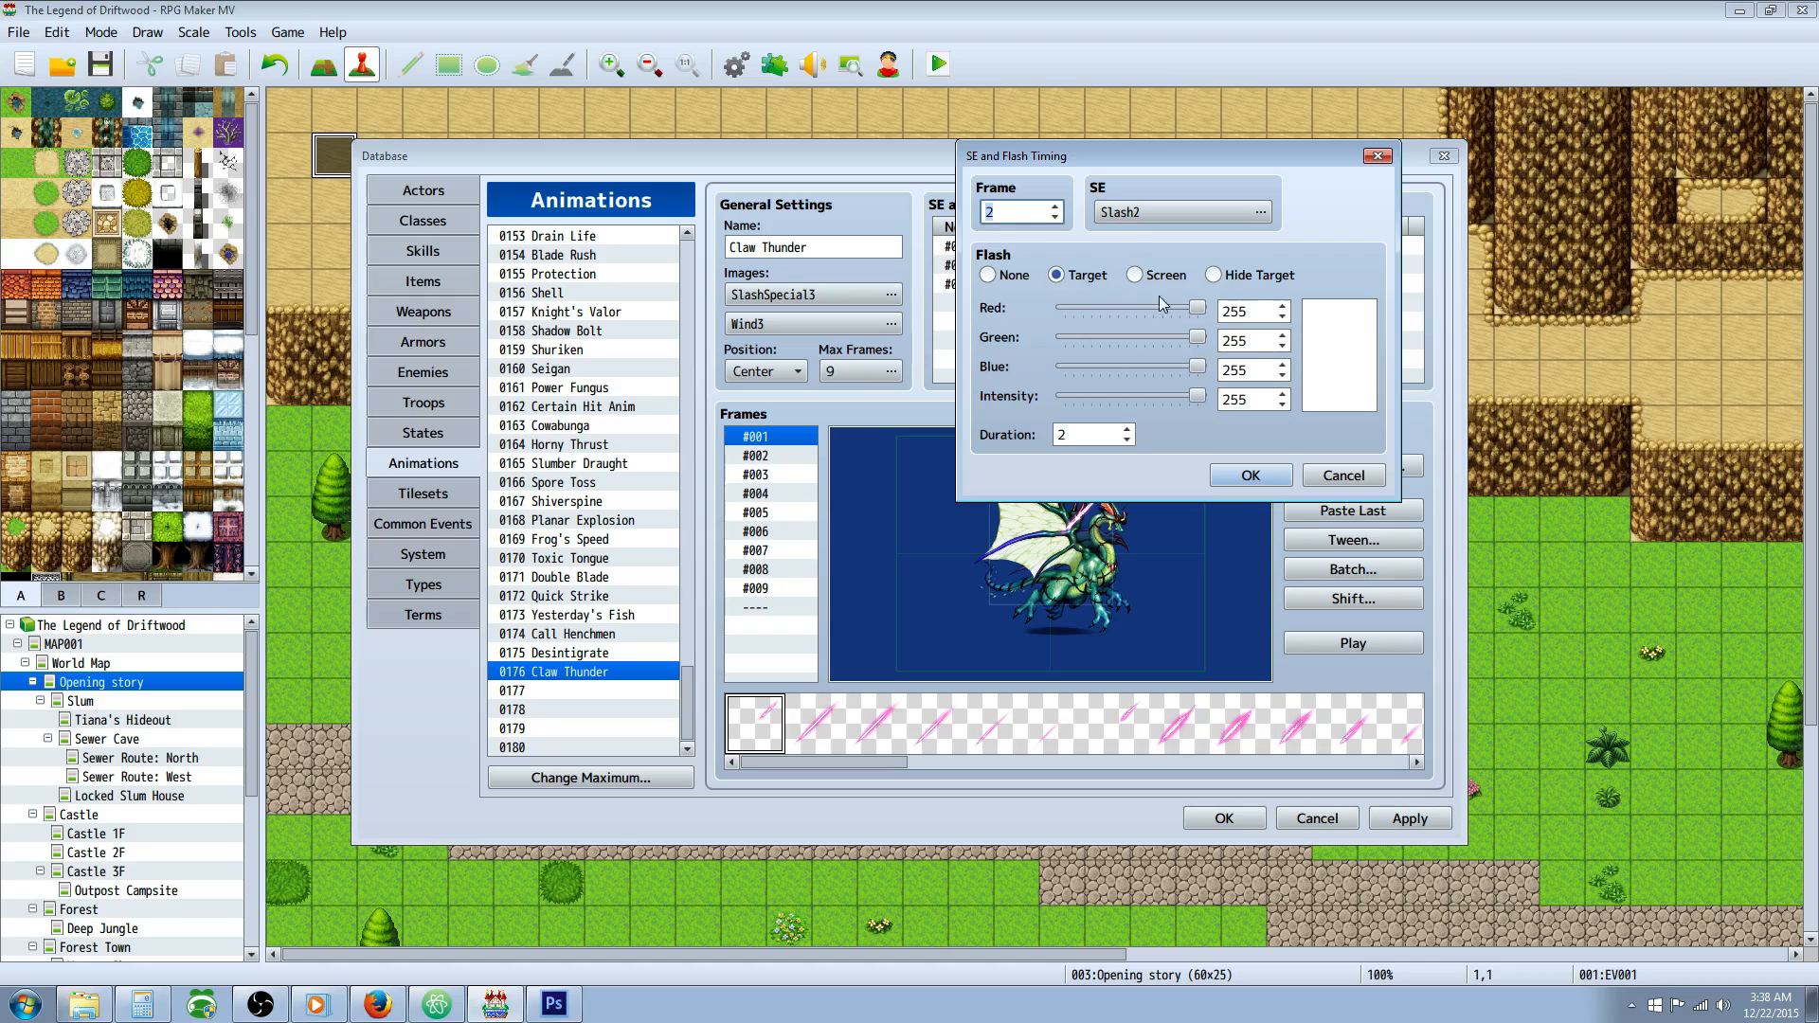
pyautogui.moveTo(1197, 309); pyautogui.dragTo(1153, 395)
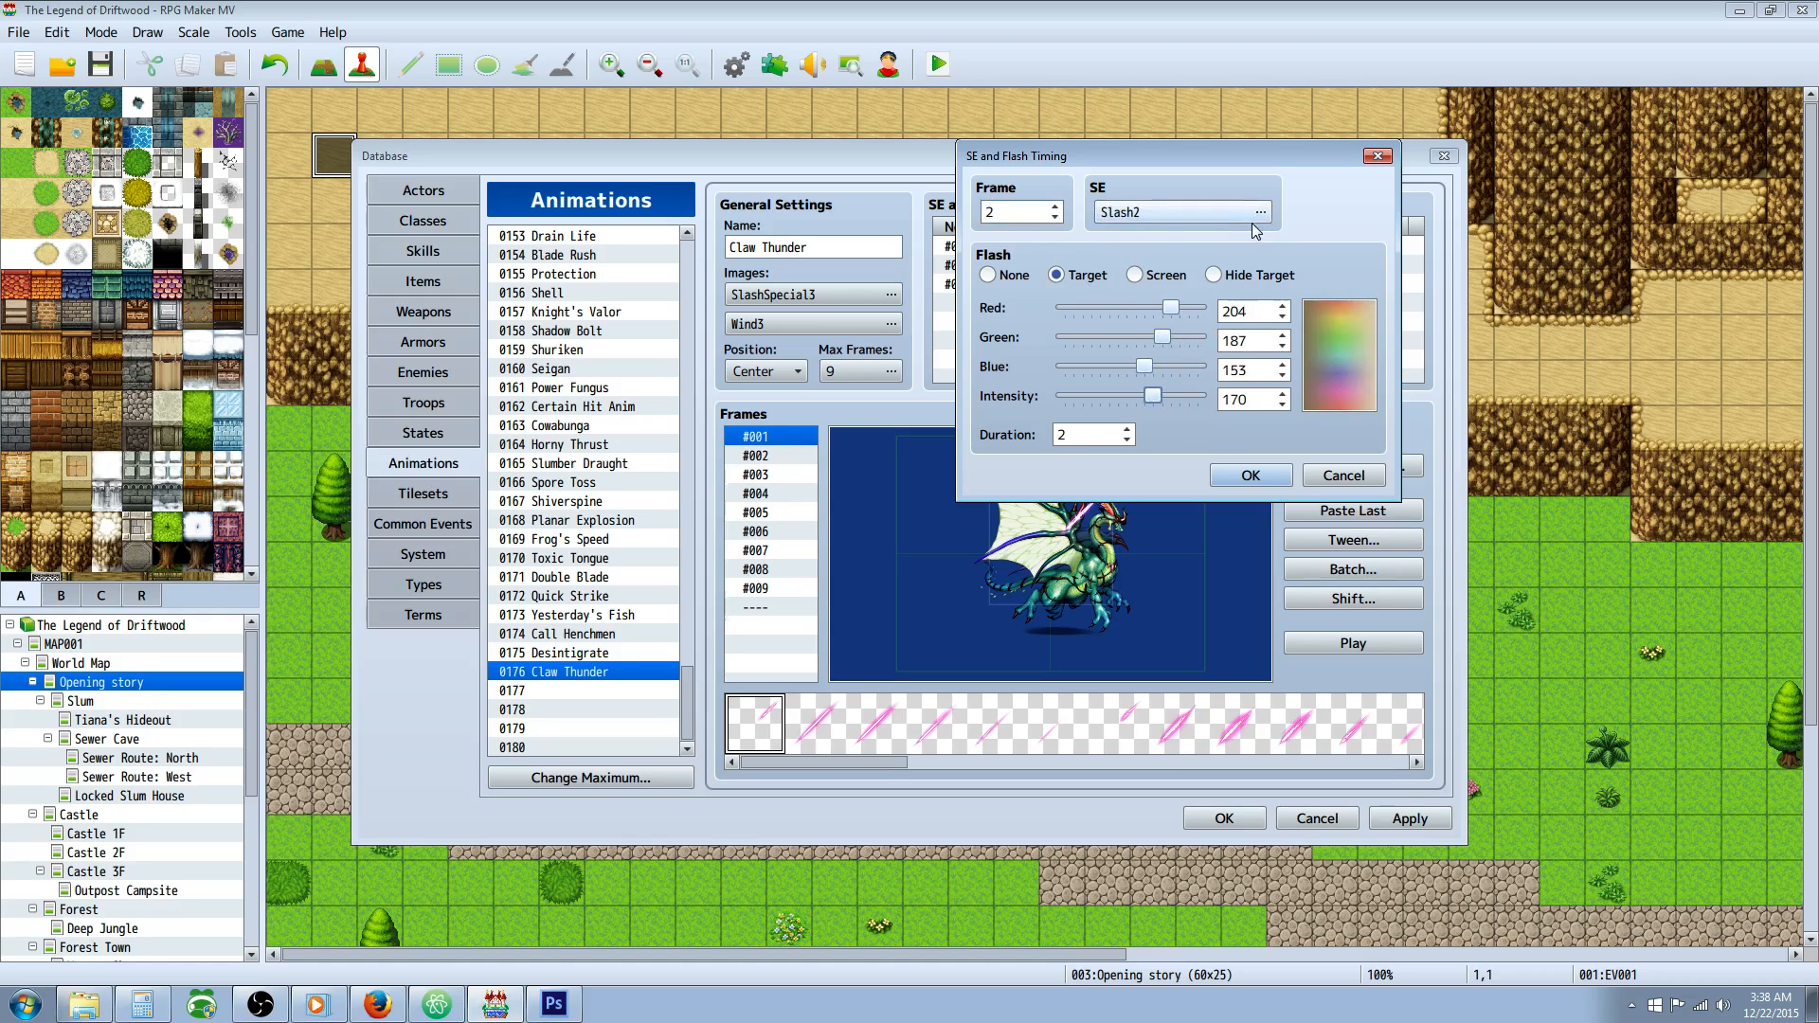
pyautogui.click(1167, 214)
pyautogui.click(1083, 334)
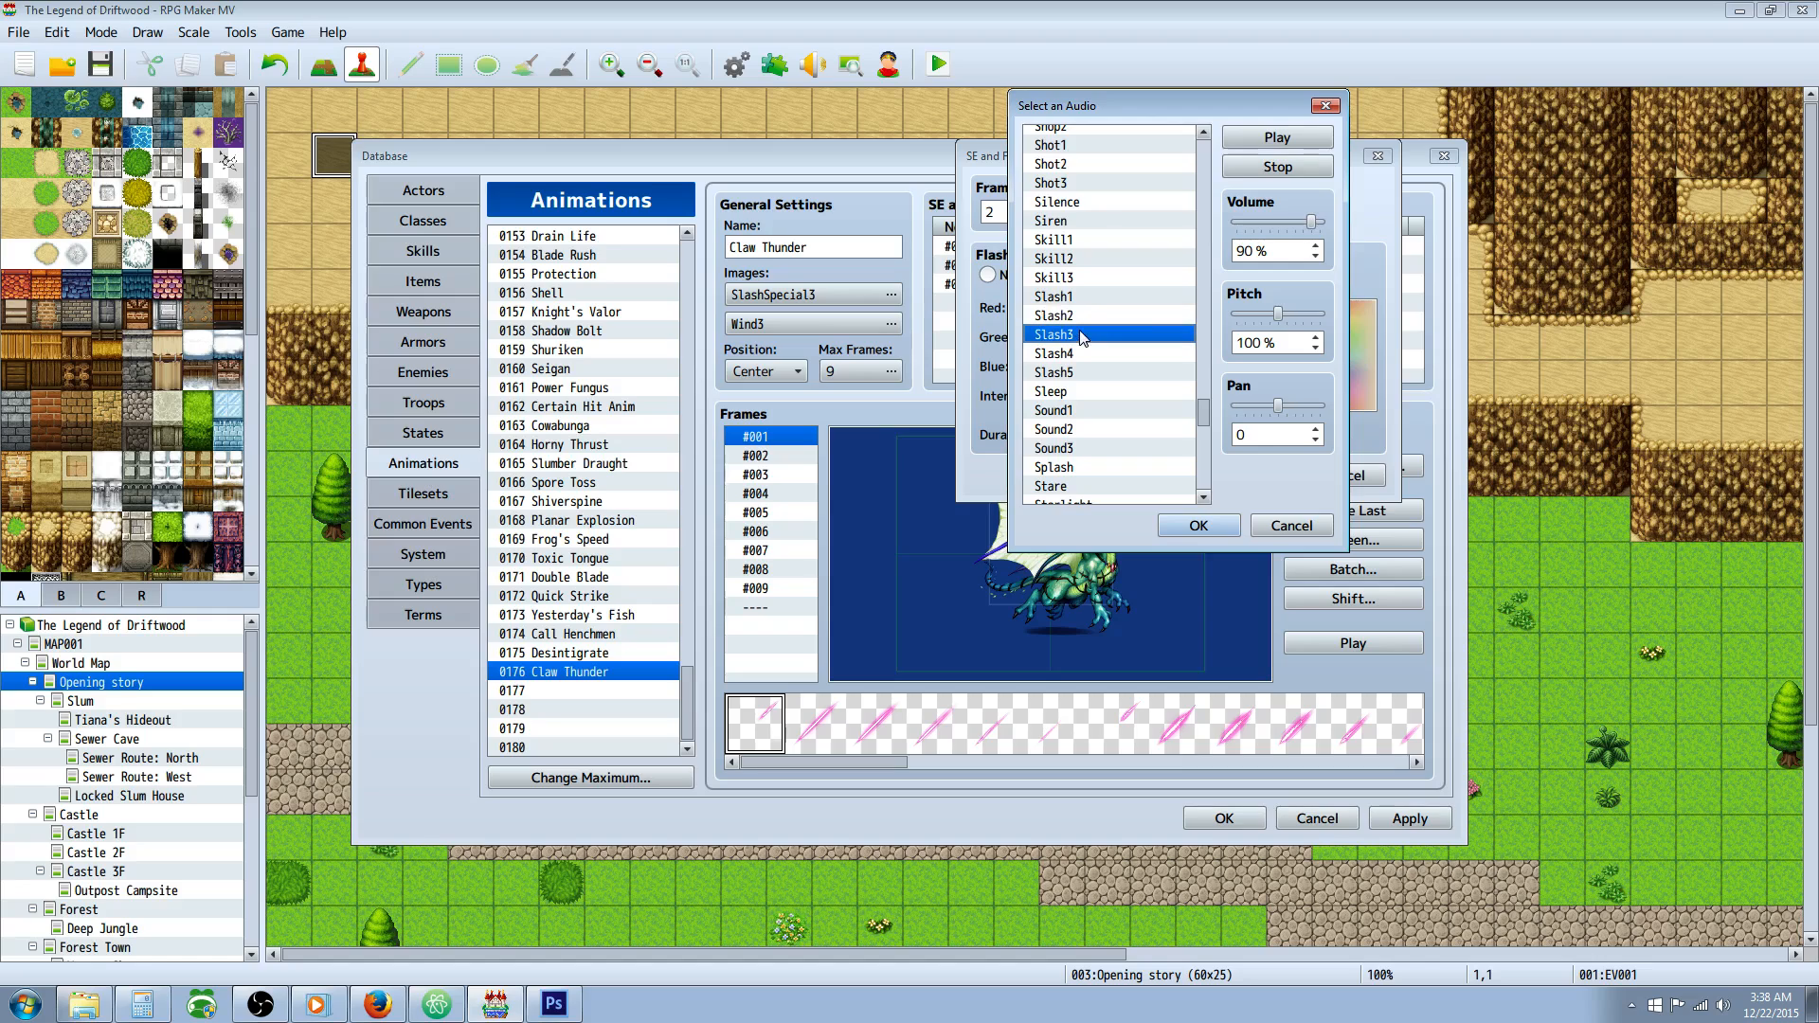
pyautogui.click(1107, 347)
pyautogui.click(1076, 372)
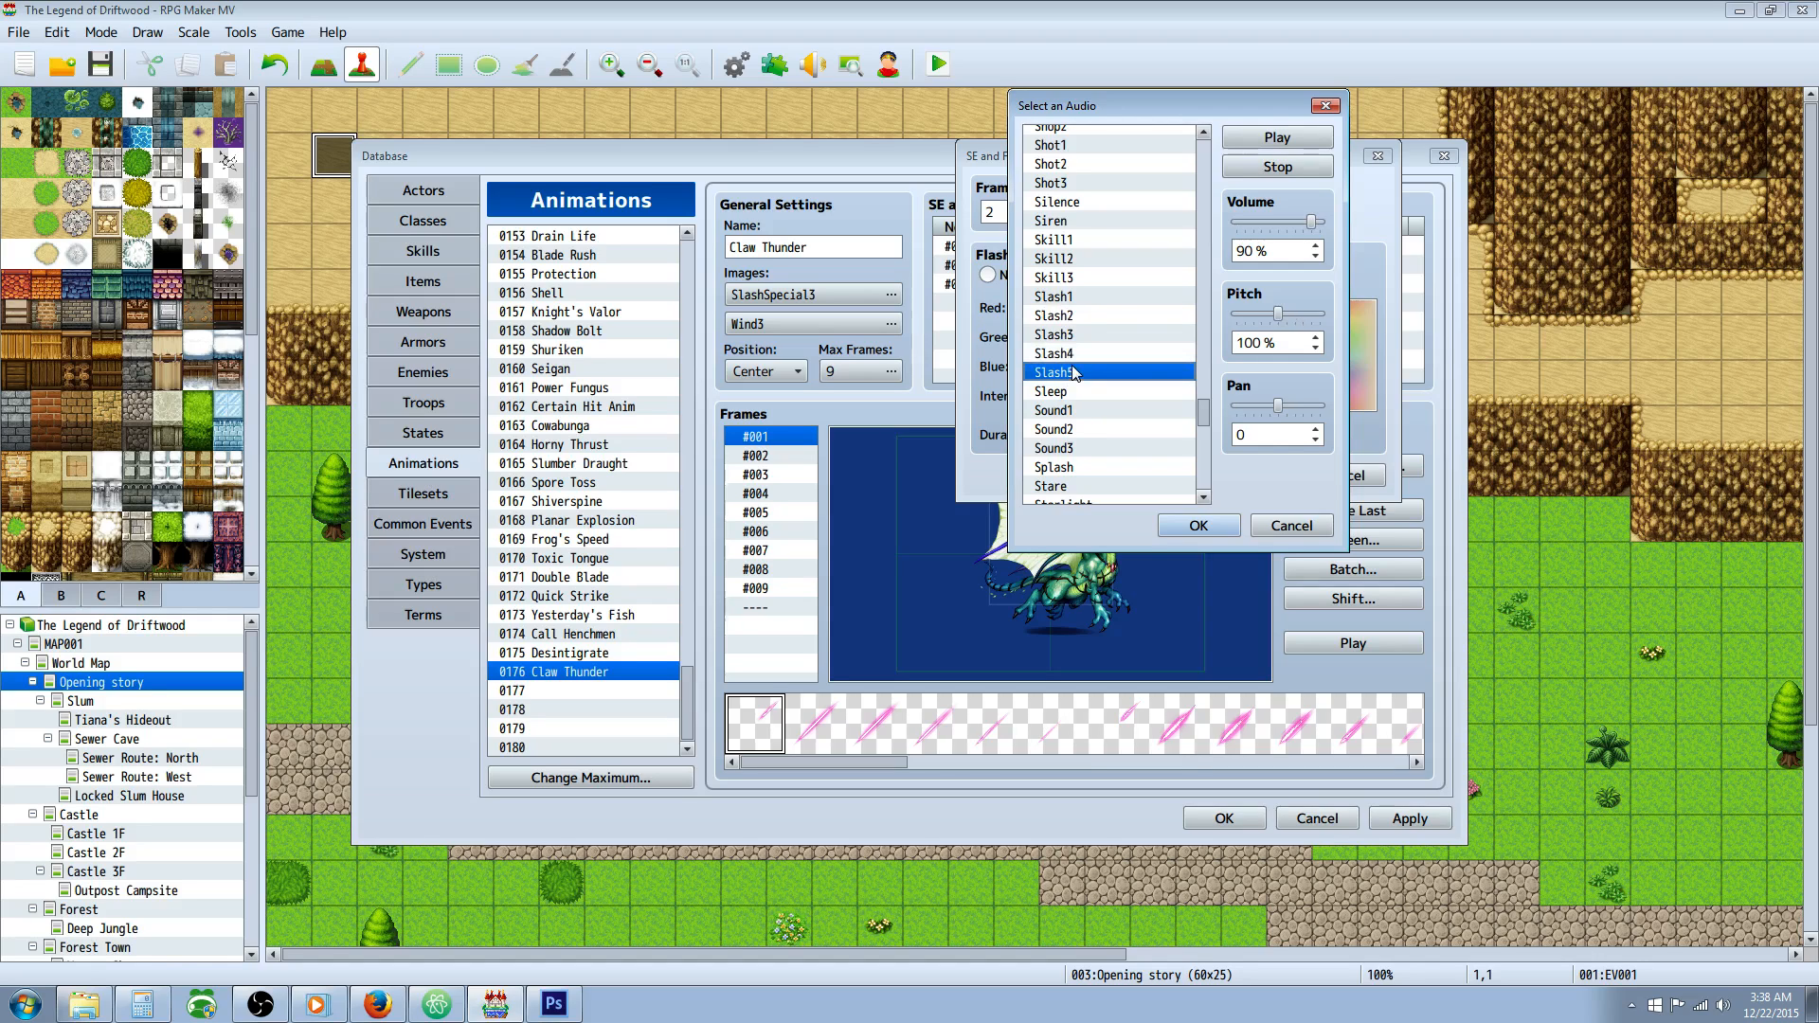
pyautogui.click(1106, 298)
pyautogui.moveTo(1277, 313)
pyautogui.mouseDown()
pyautogui.moveTo(1319, 315)
pyautogui.moveTo(1296, 326)
pyautogui.mouseUp()
pyautogui.click(1288, 143)
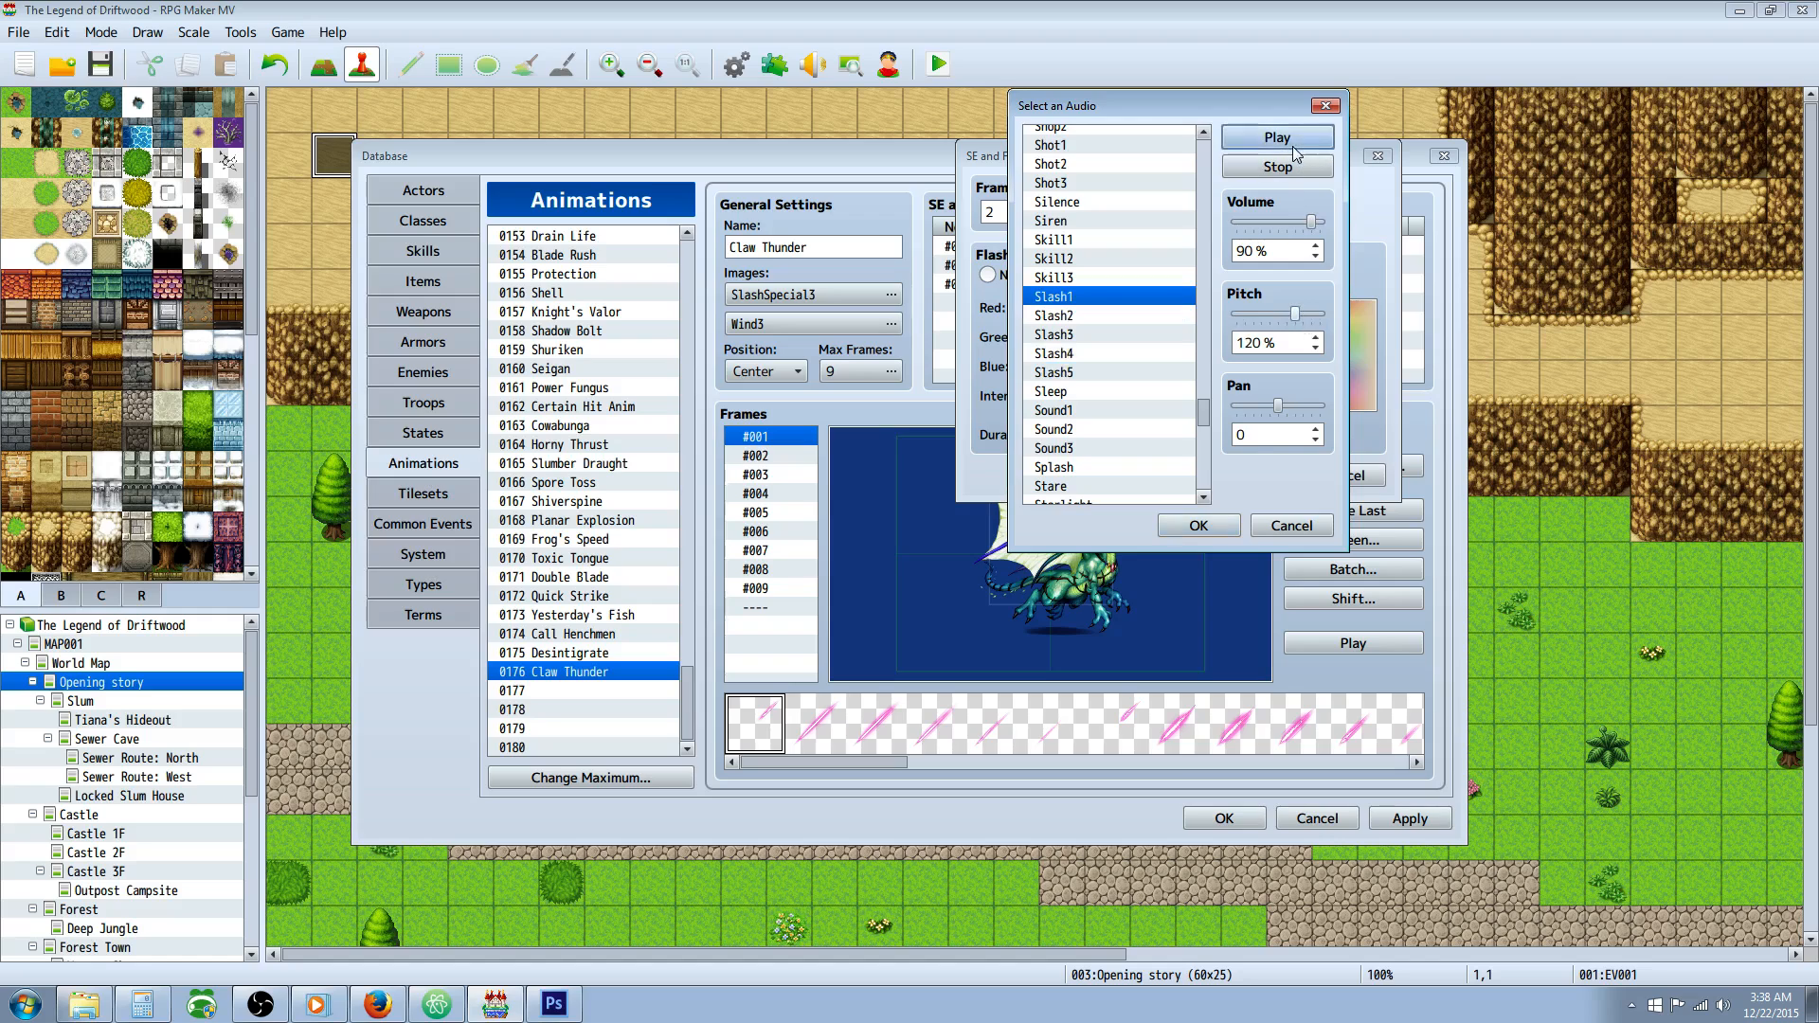
pyautogui.click(1199, 525)
pyautogui.click(1250, 478)
pyautogui.click(1334, 640)
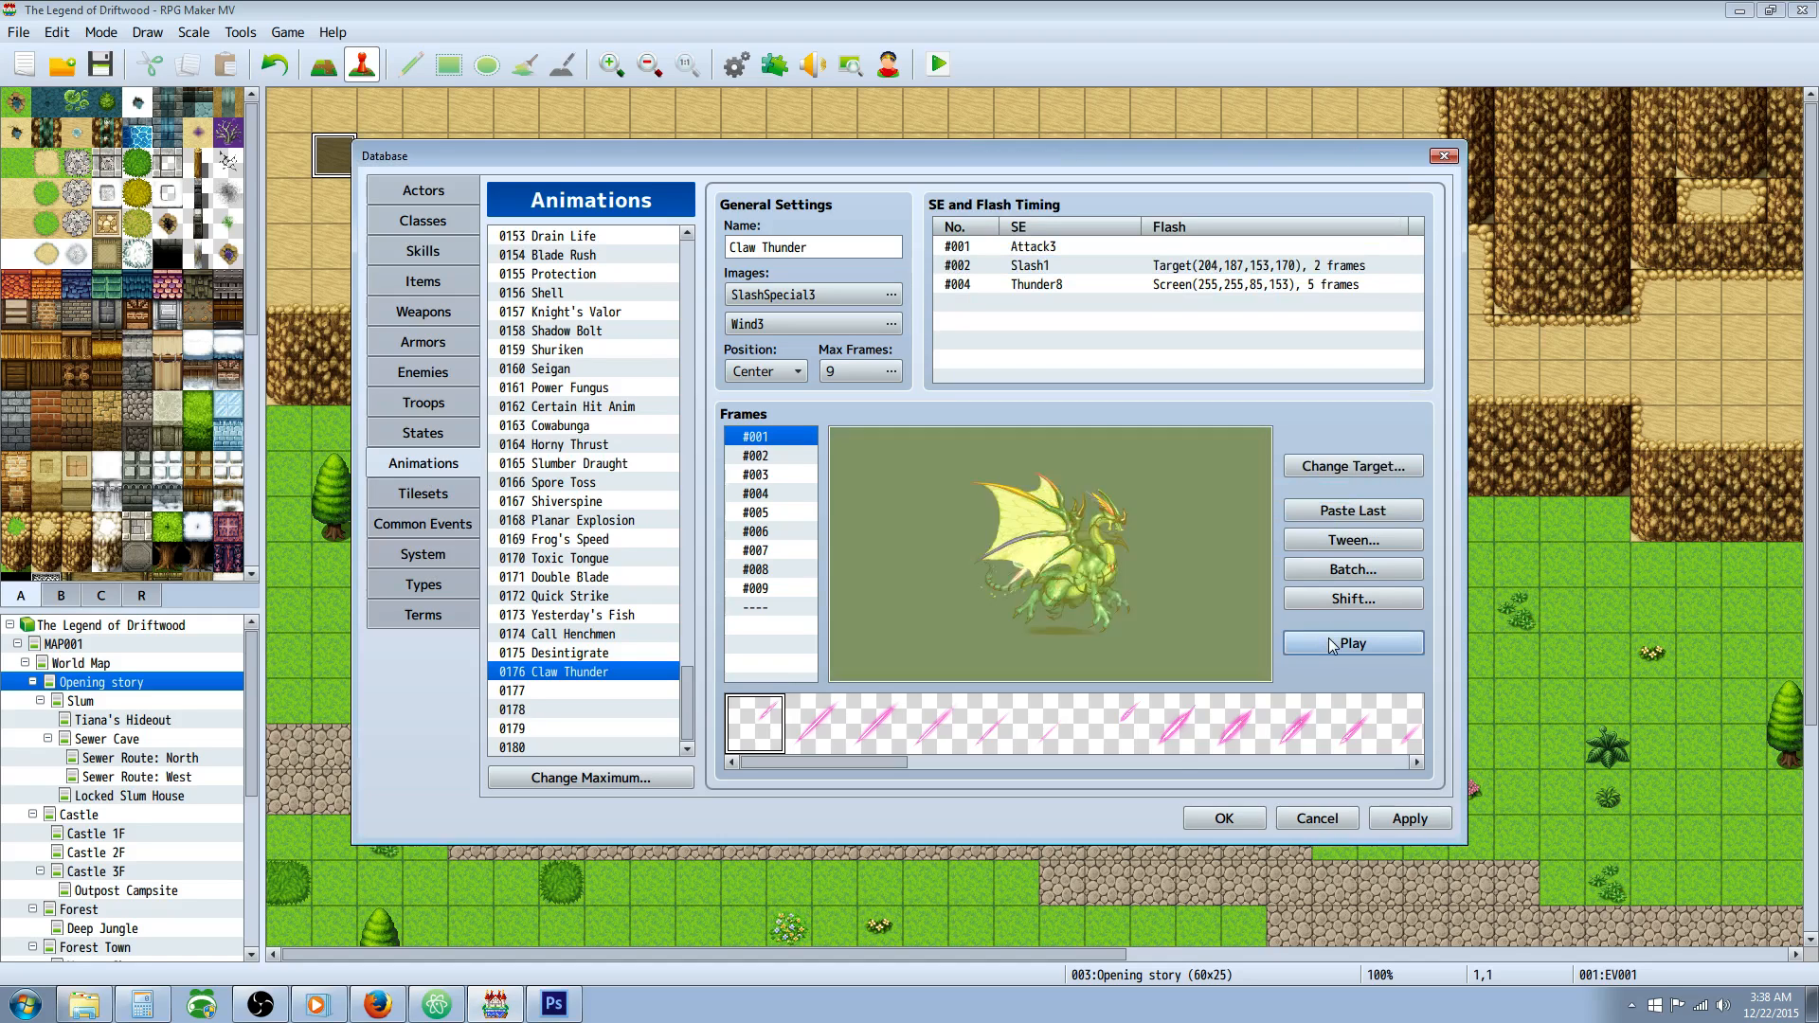
# Replace the frame 4 sound effect of animation 0176 with Wind2 and play the animation.
pyautogui.doubleClick(999, 284)
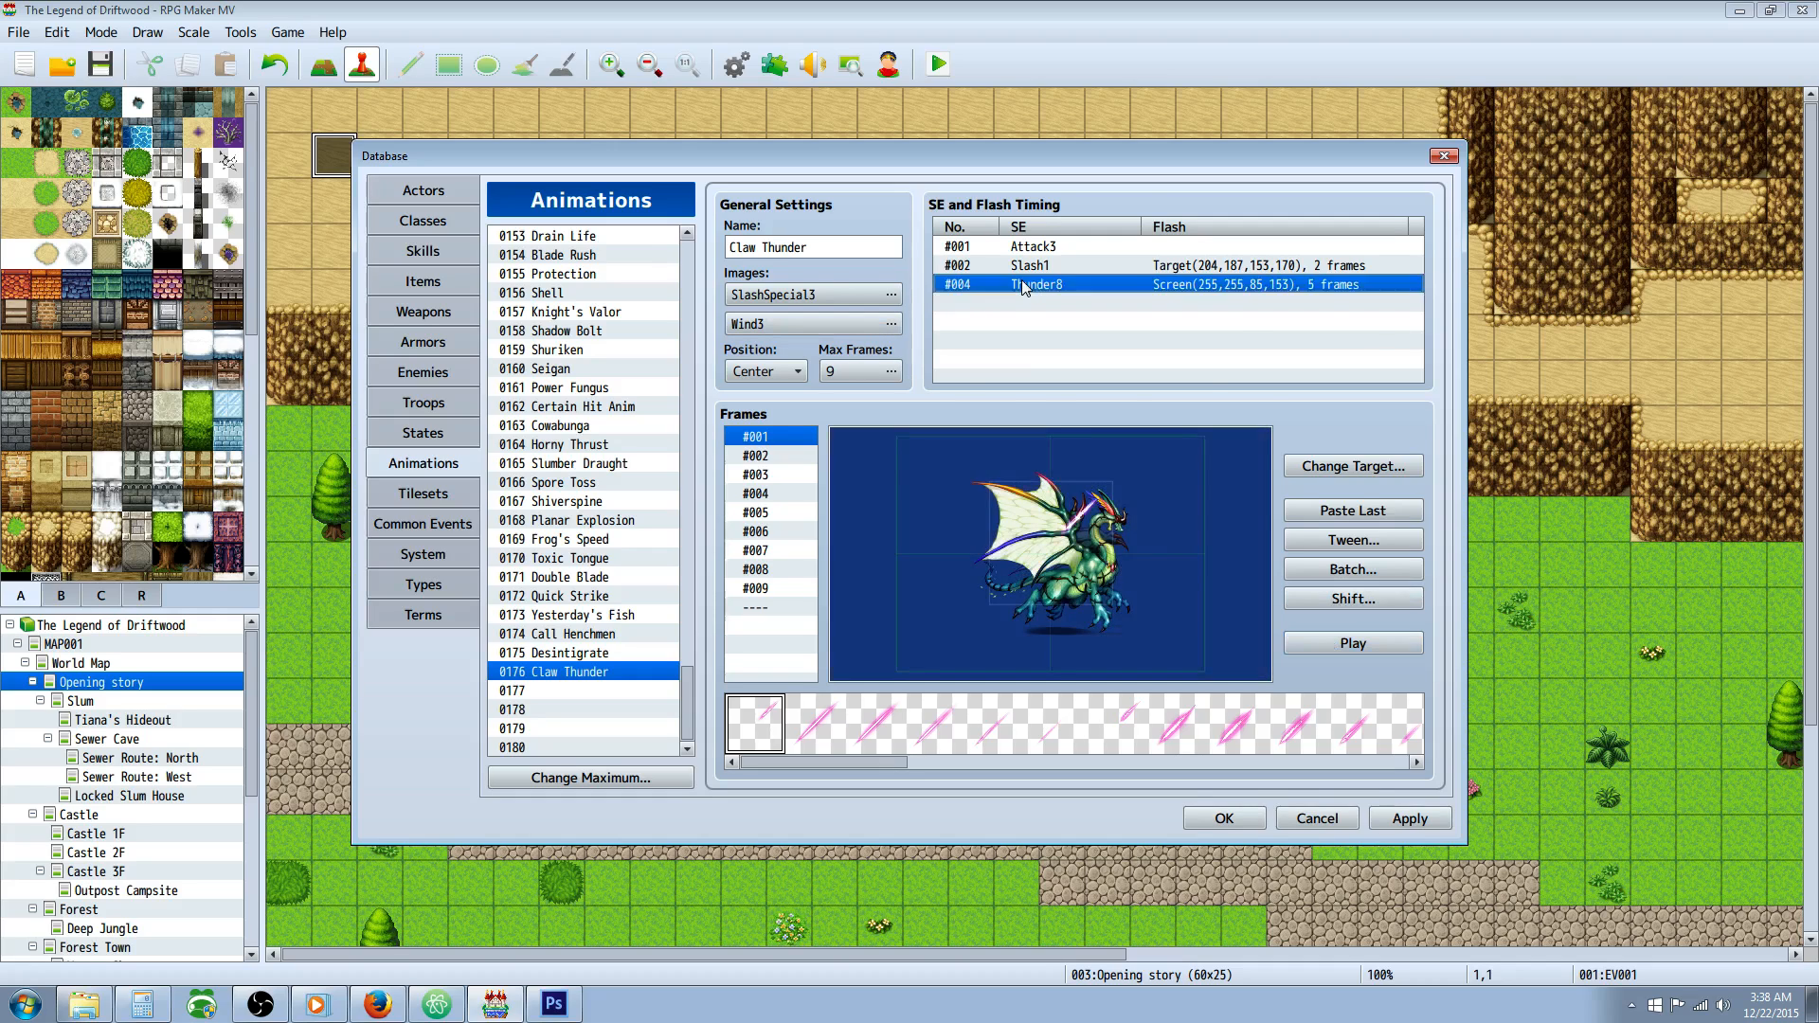
pyautogui.click(1213, 224)
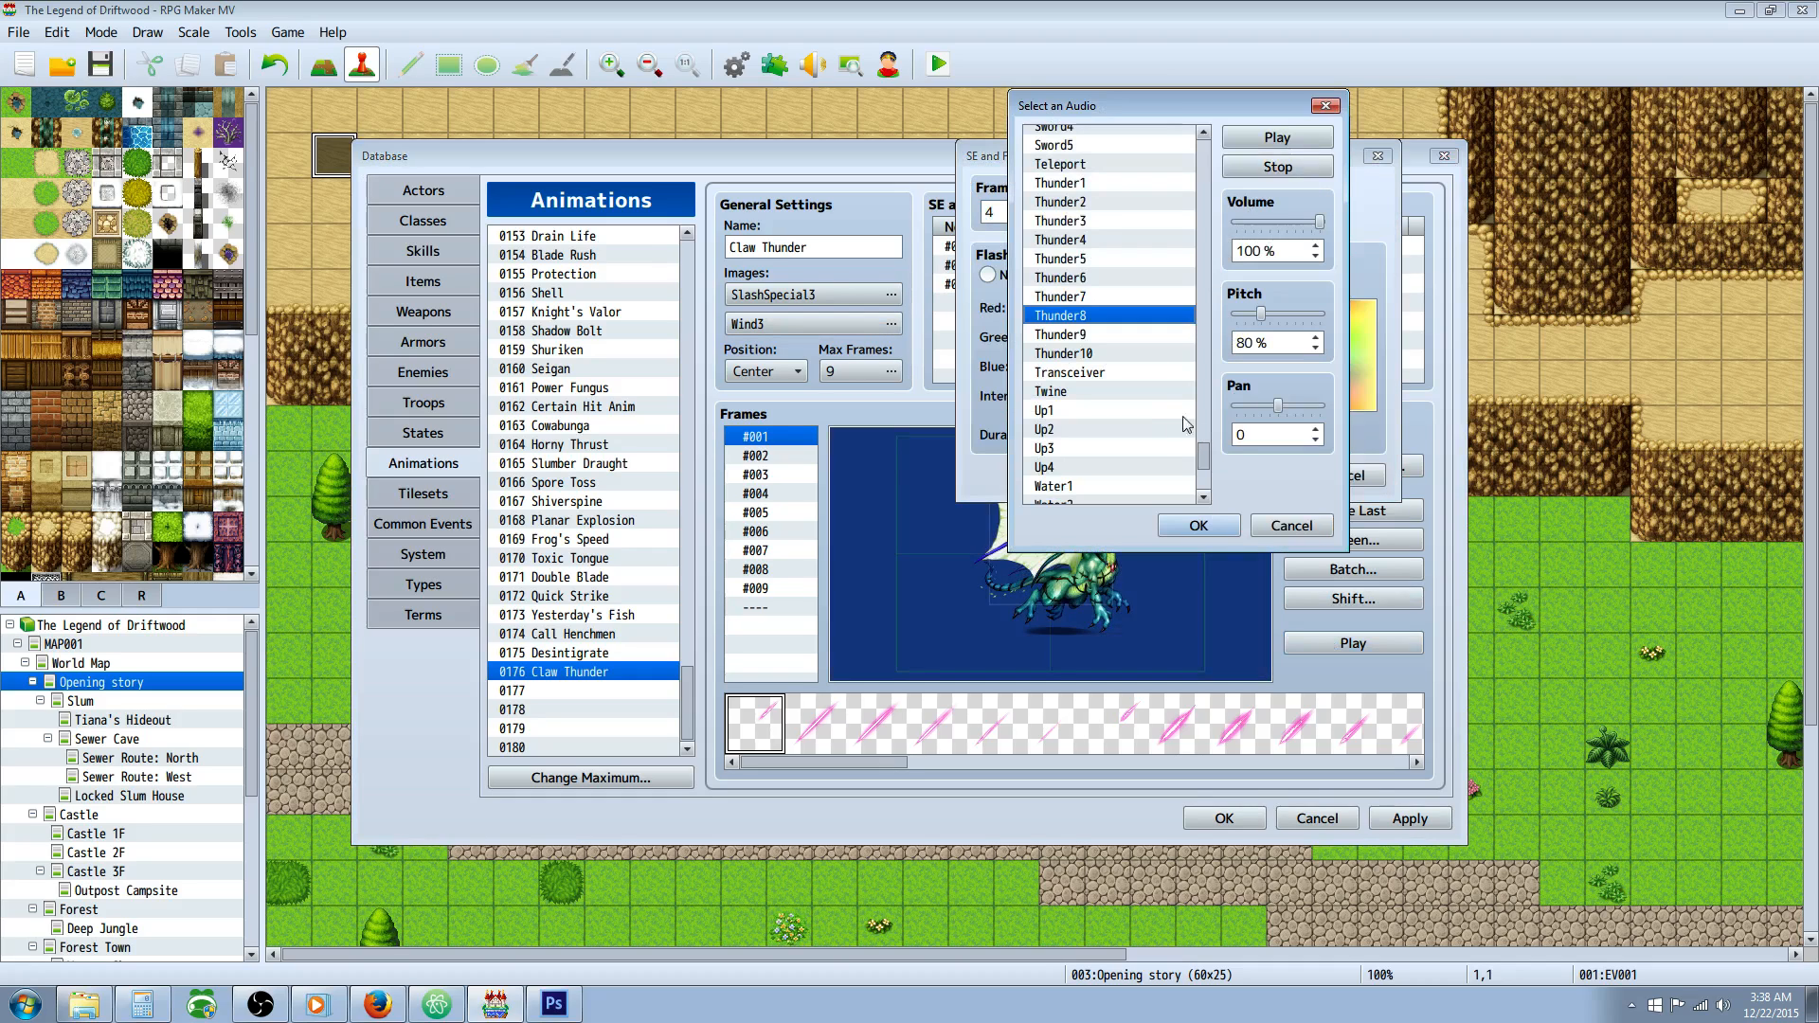
pyautogui.moveTo(1205, 453)
pyautogui.mouseDown()
pyautogui.moveTo(1205, 434)
pyautogui.moveTo(1205, 476)
pyautogui.mouseUp()
pyautogui.click(1143, 383)
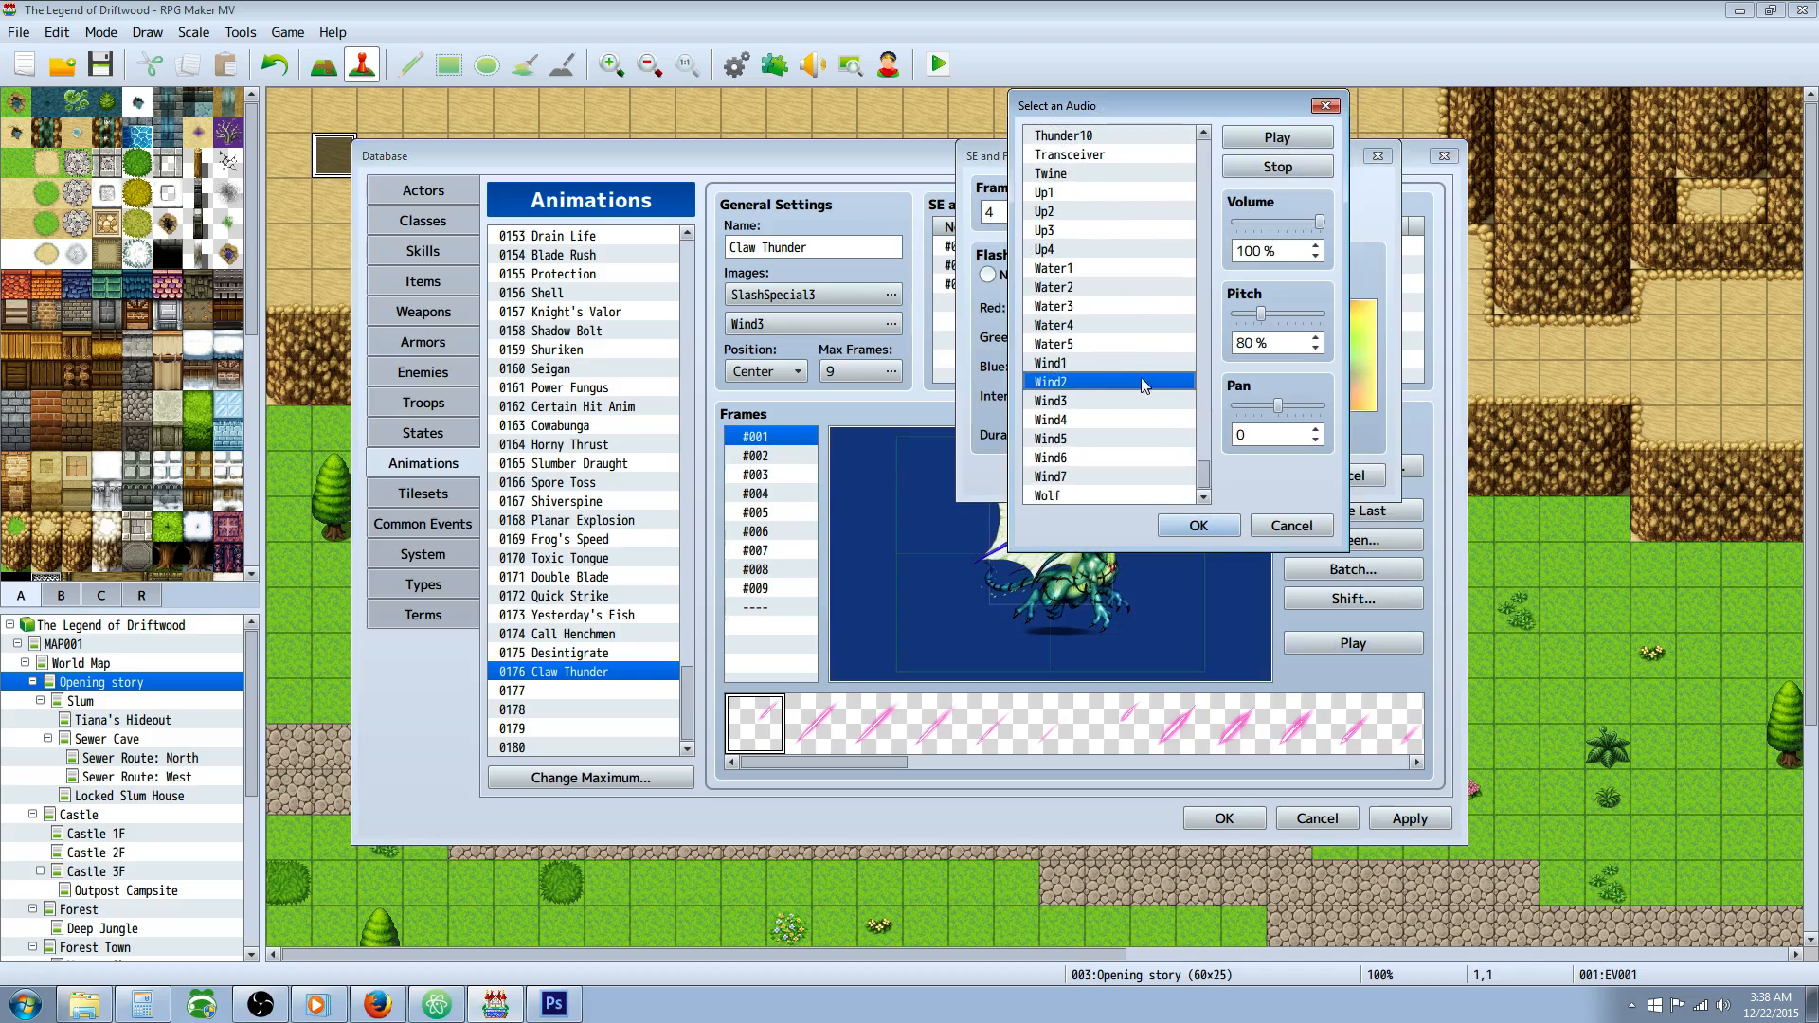
pyautogui.click(1199, 525)
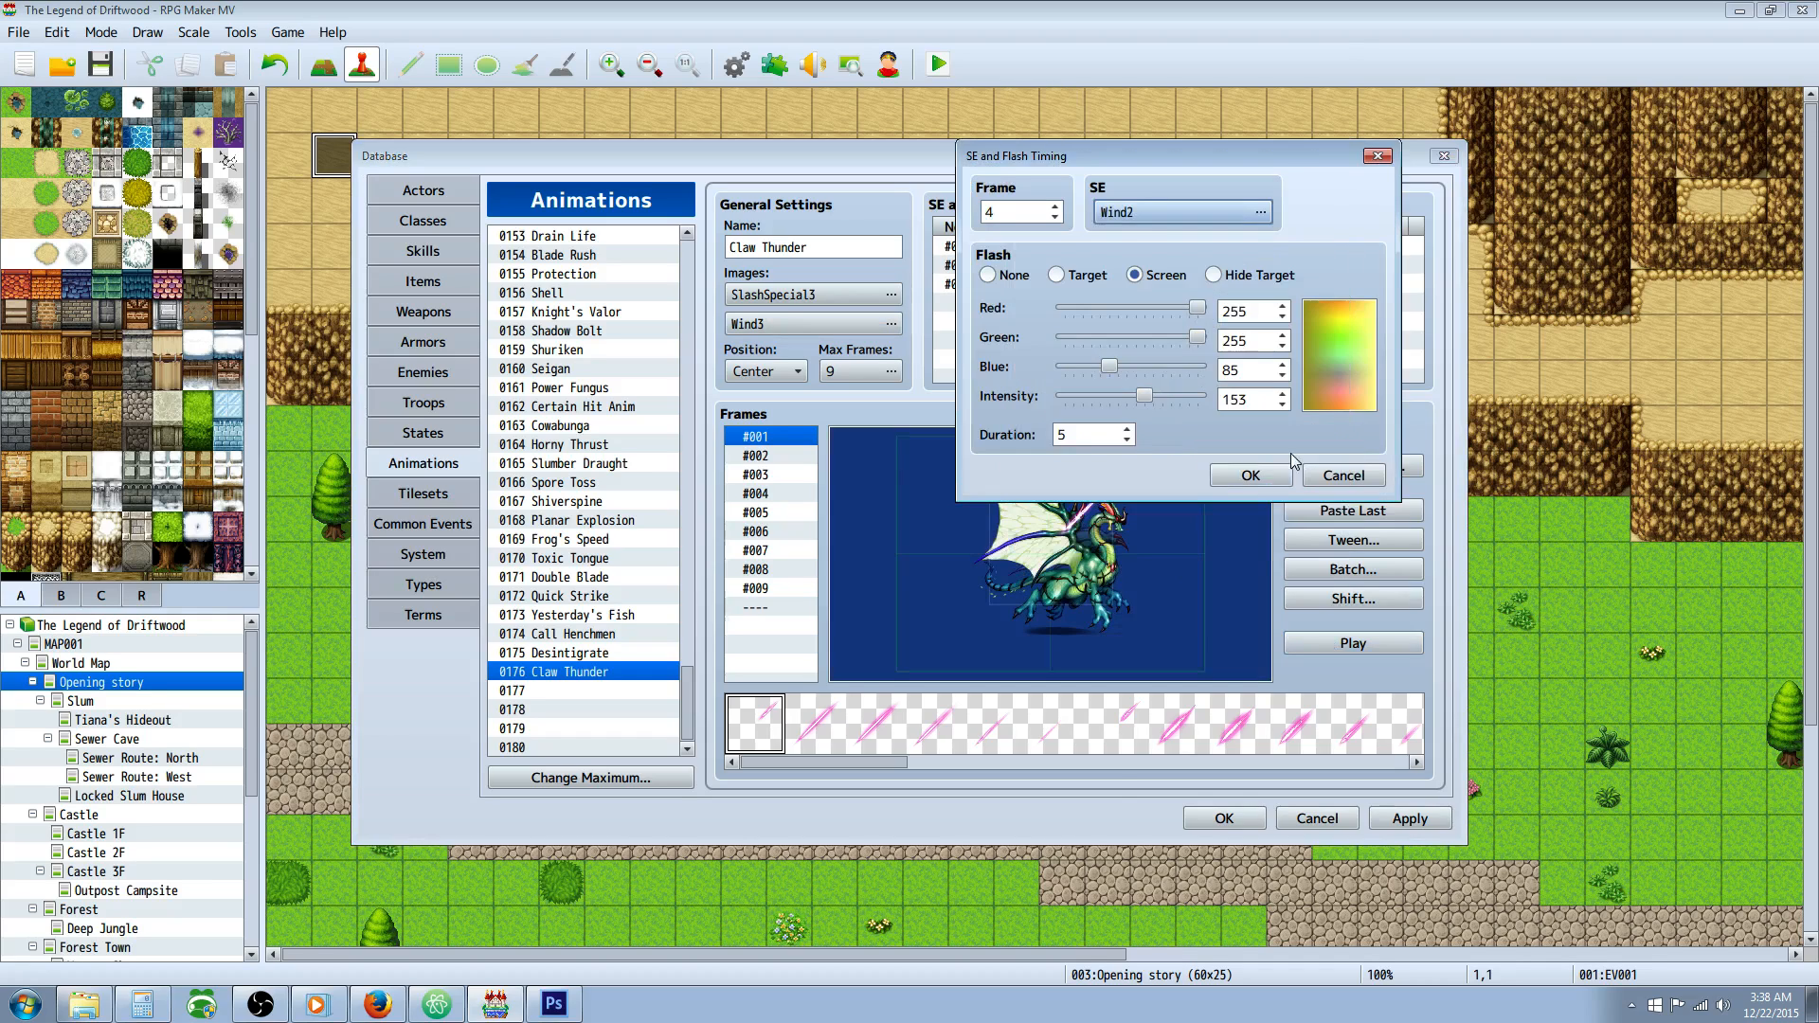
pyautogui.click(1274, 474)
pyautogui.click(1344, 652)
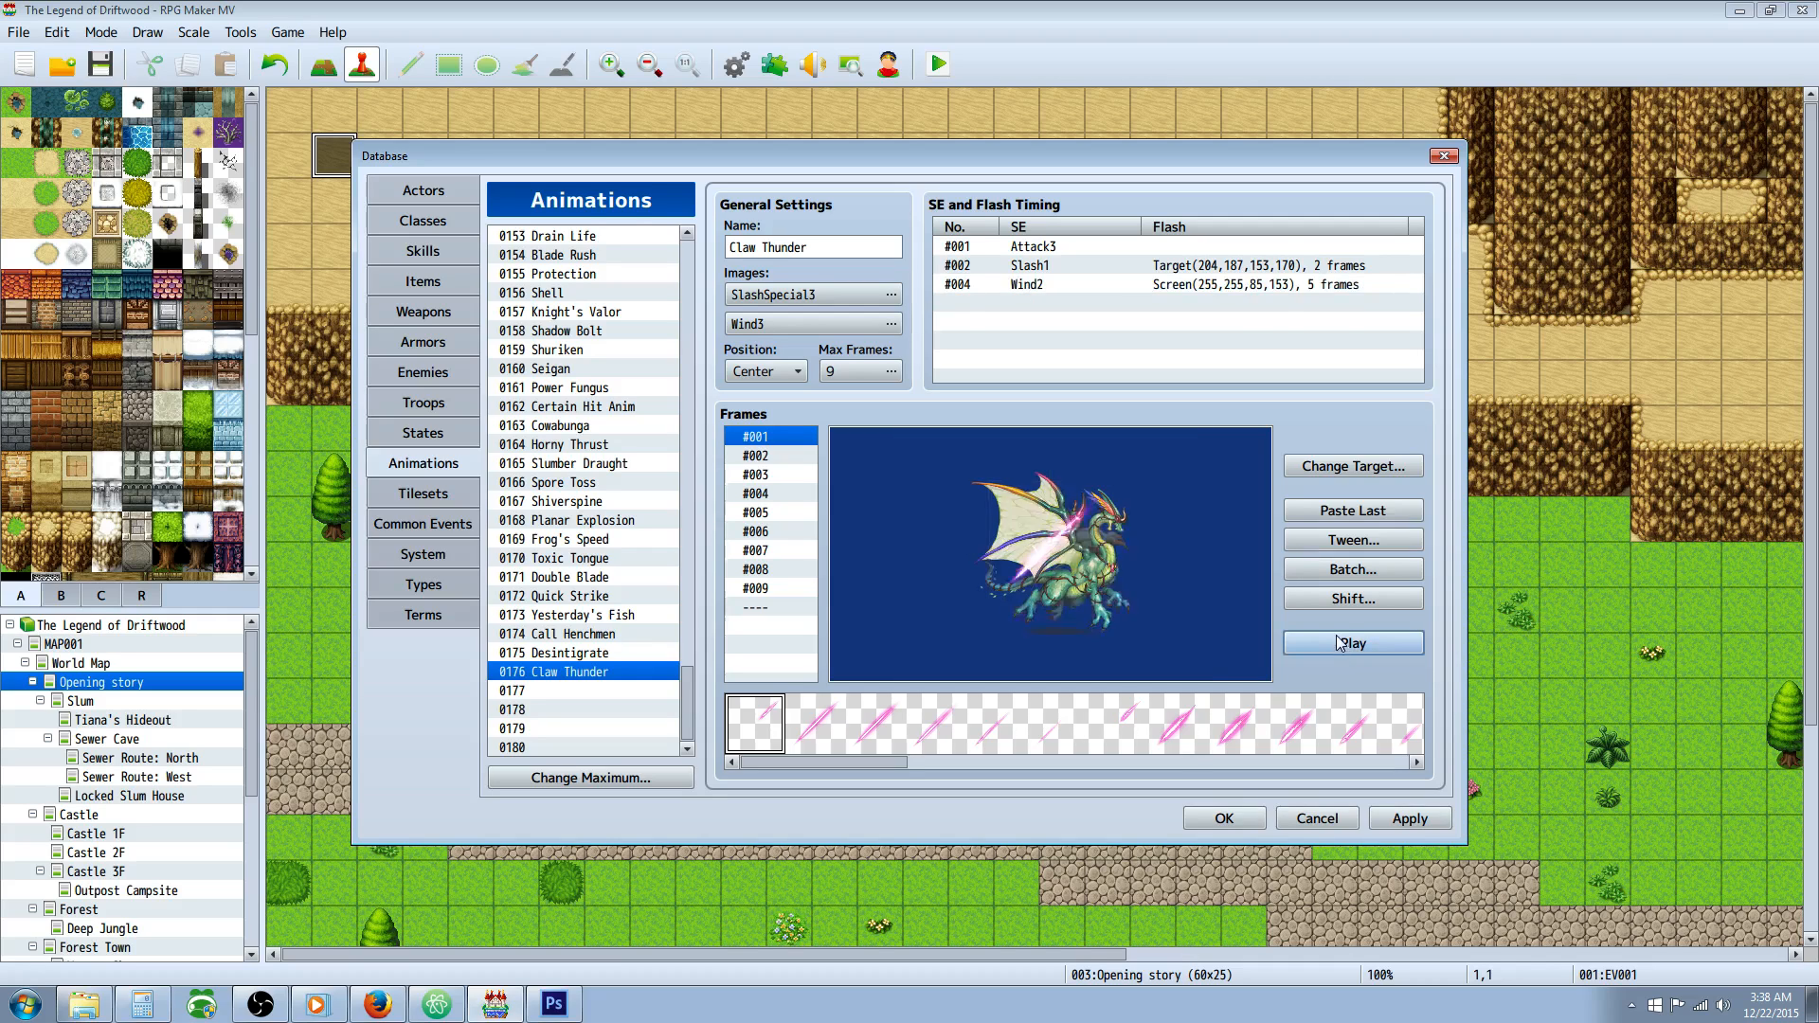
# Try Wind4 as the second image of animation 0176 and play the animation.
pyautogui.click(791, 324)
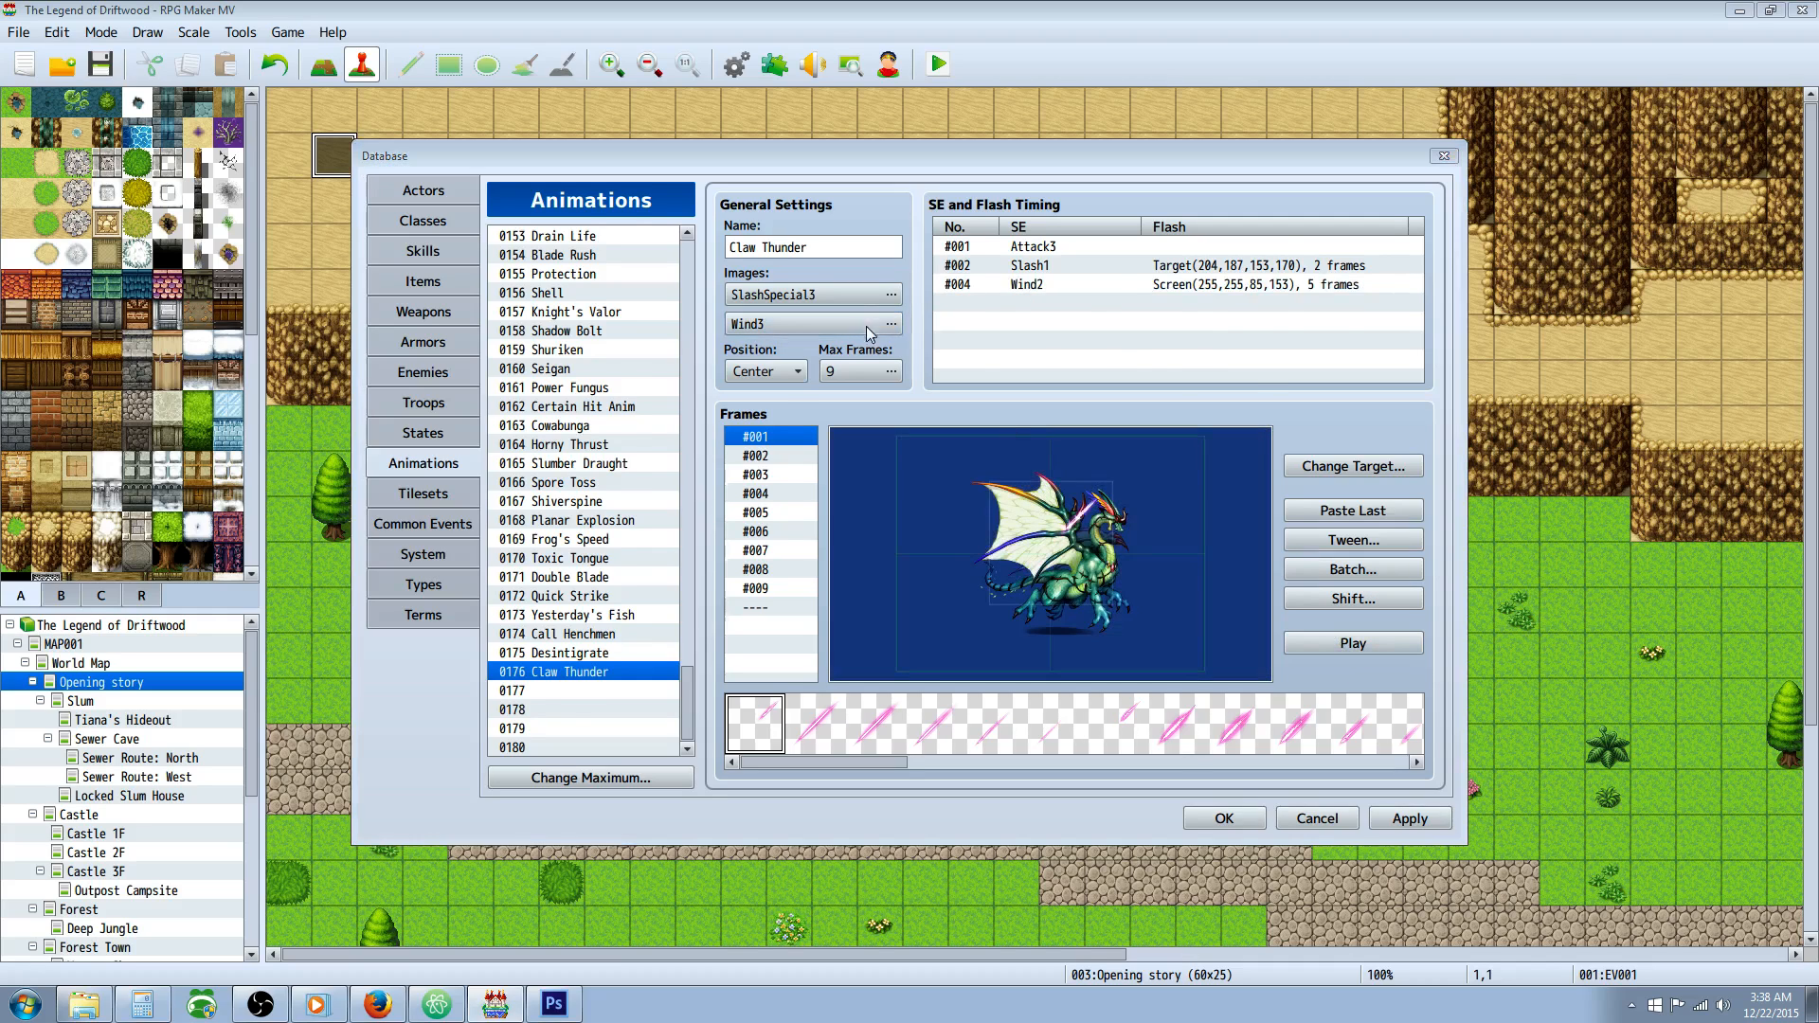
pyautogui.click(659, 552)
pyautogui.click(671, 597)
pyautogui.click(673, 644)
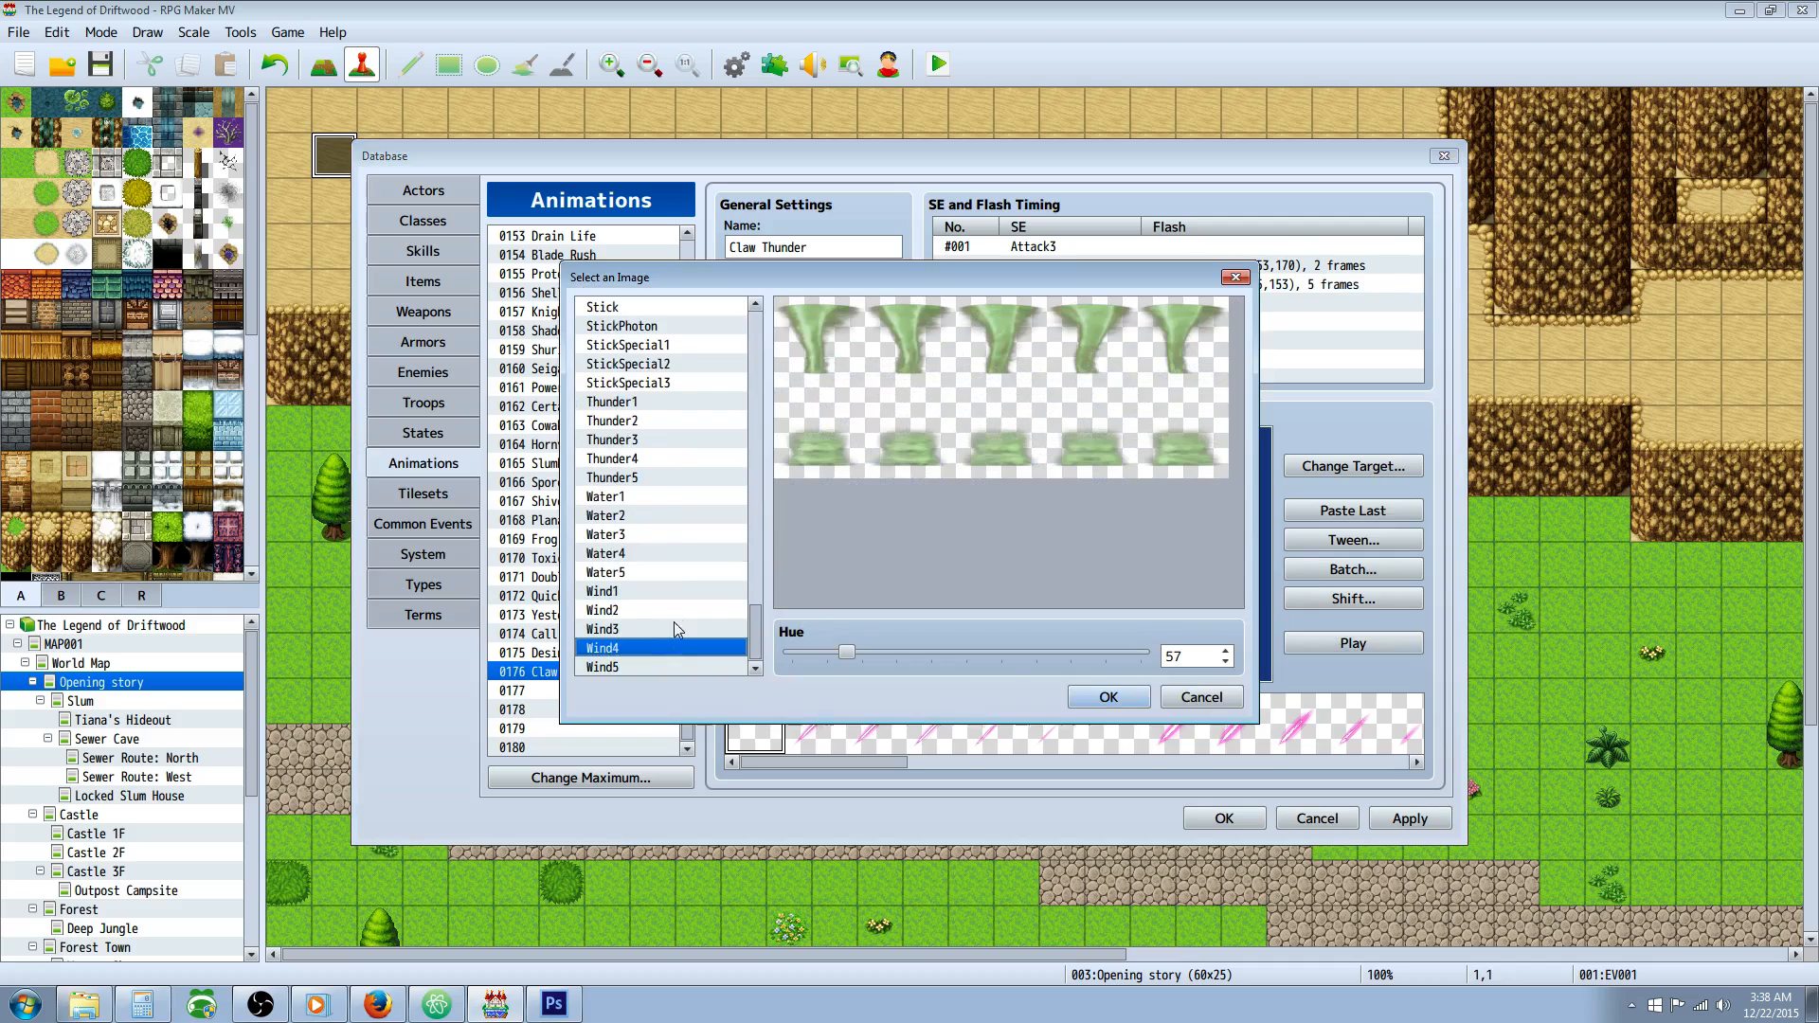
pyautogui.click(1088, 706)
pyautogui.click(1332, 649)
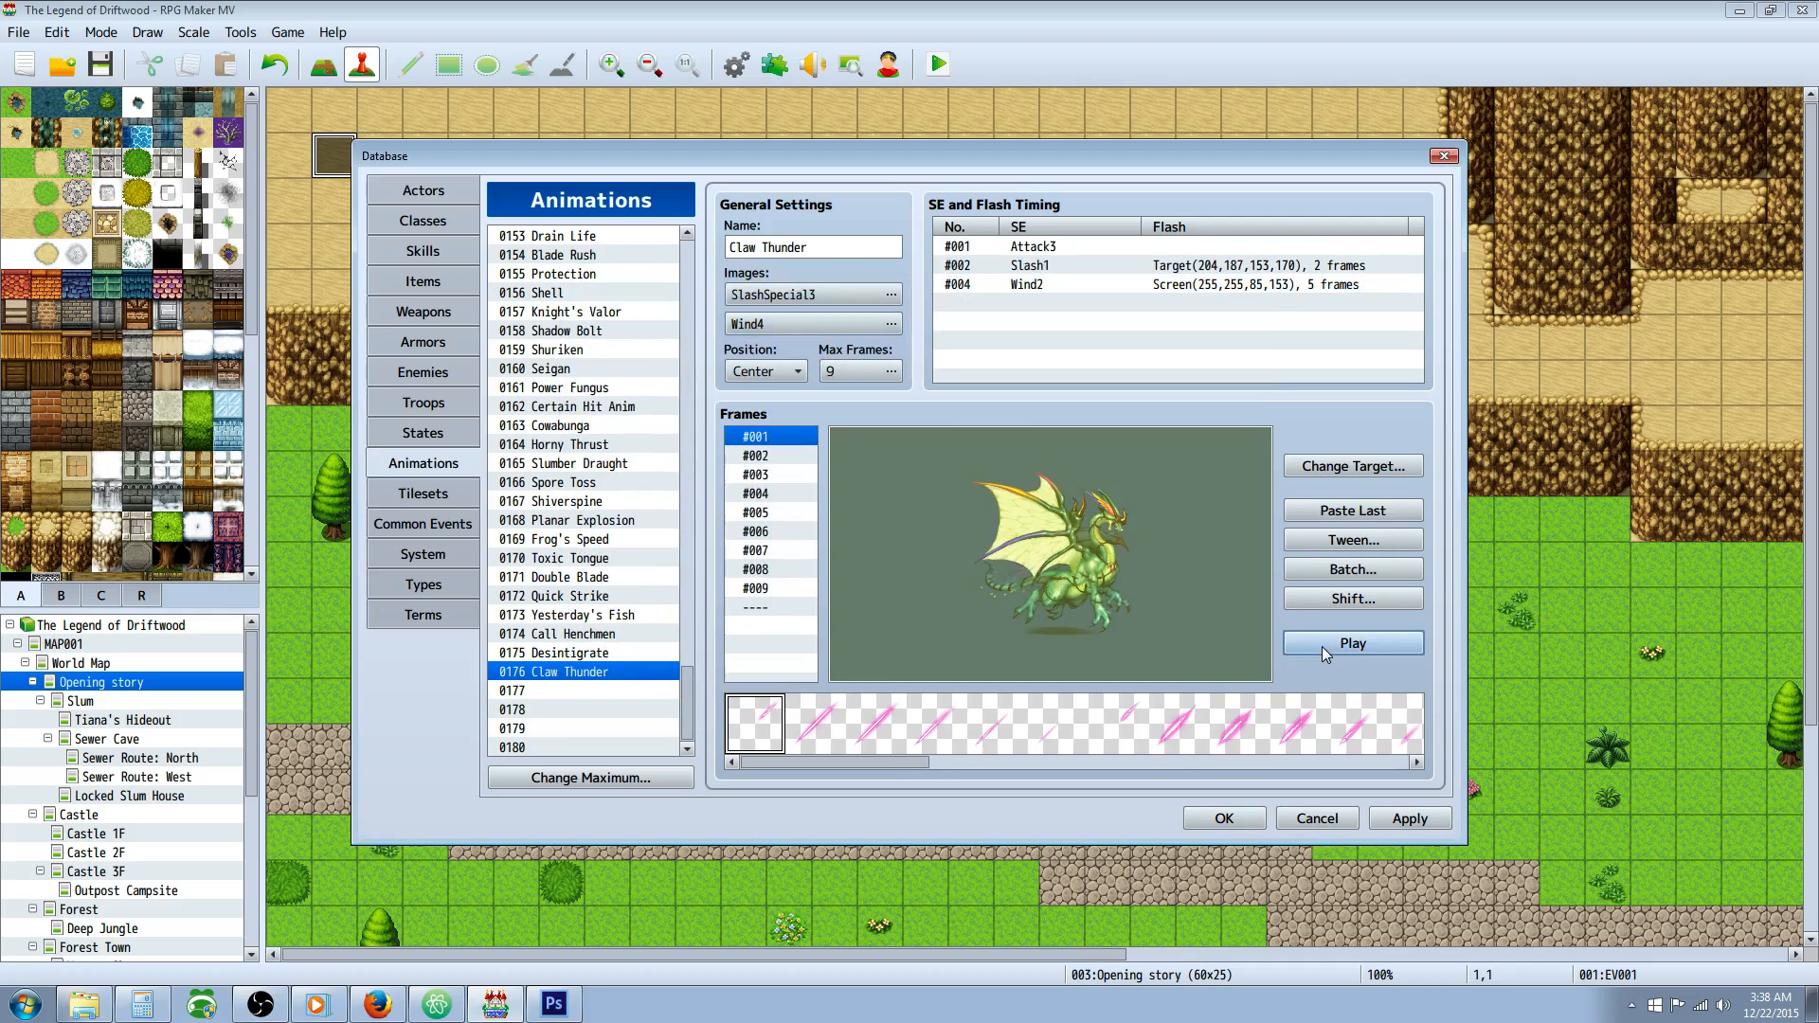
# Replace the second image of animation 0176 with Wind5, raise its hue, and play the animation.
pyautogui.click(805, 324)
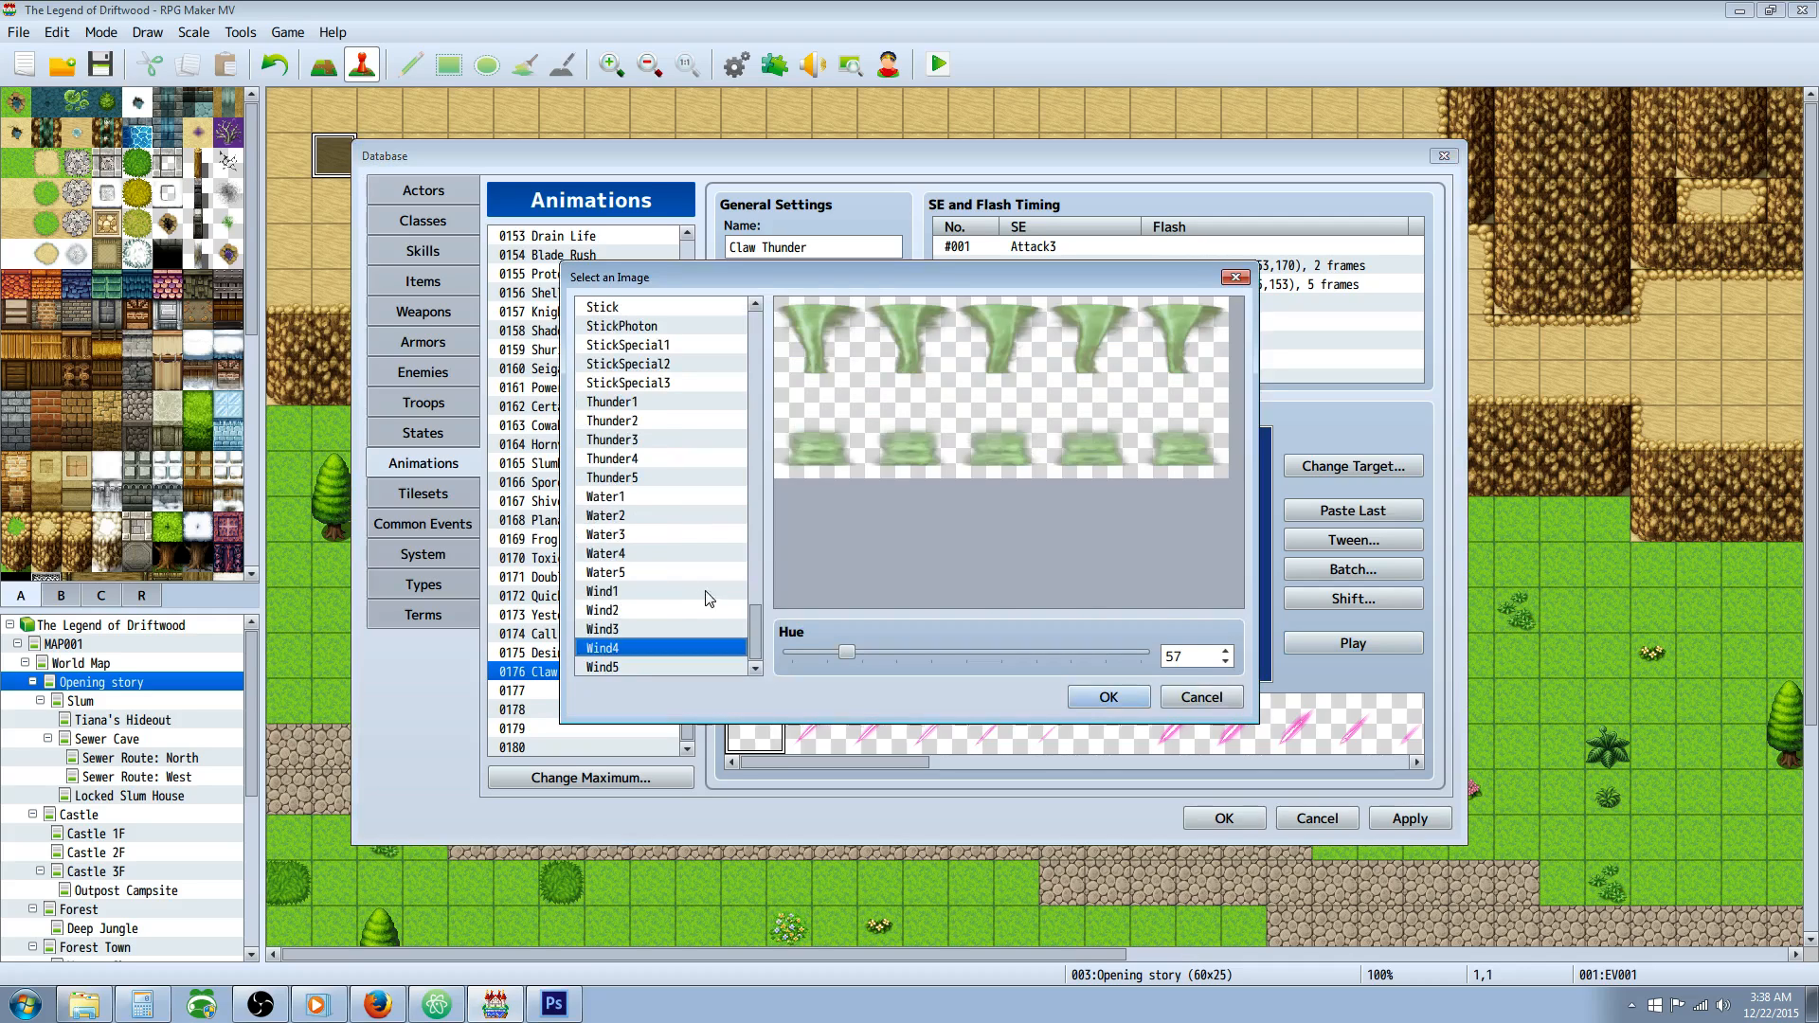
pyautogui.click(707, 592)
pyautogui.click(697, 630)
pyautogui.click(669, 666)
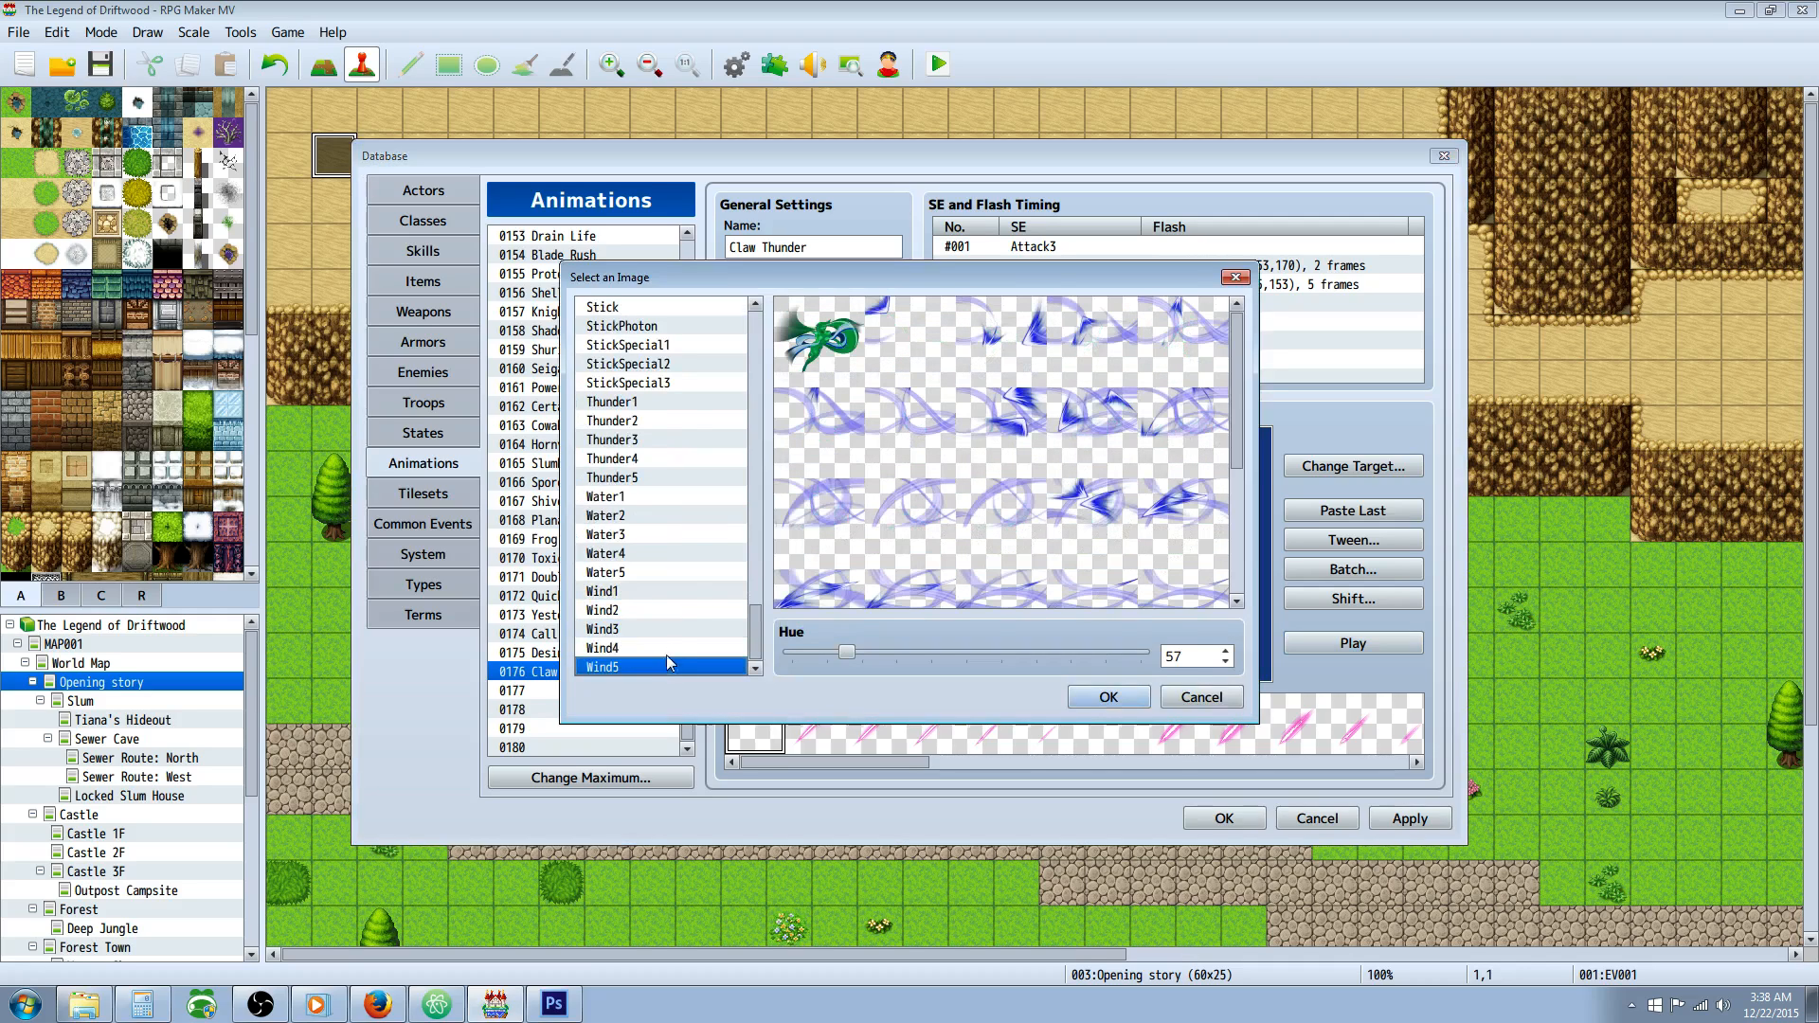
pyautogui.moveTo(846, 652); pyautogui.dragTo(893, 660)
pyautogui.click(1108, 697)
pyautogui.click(1323, 645)
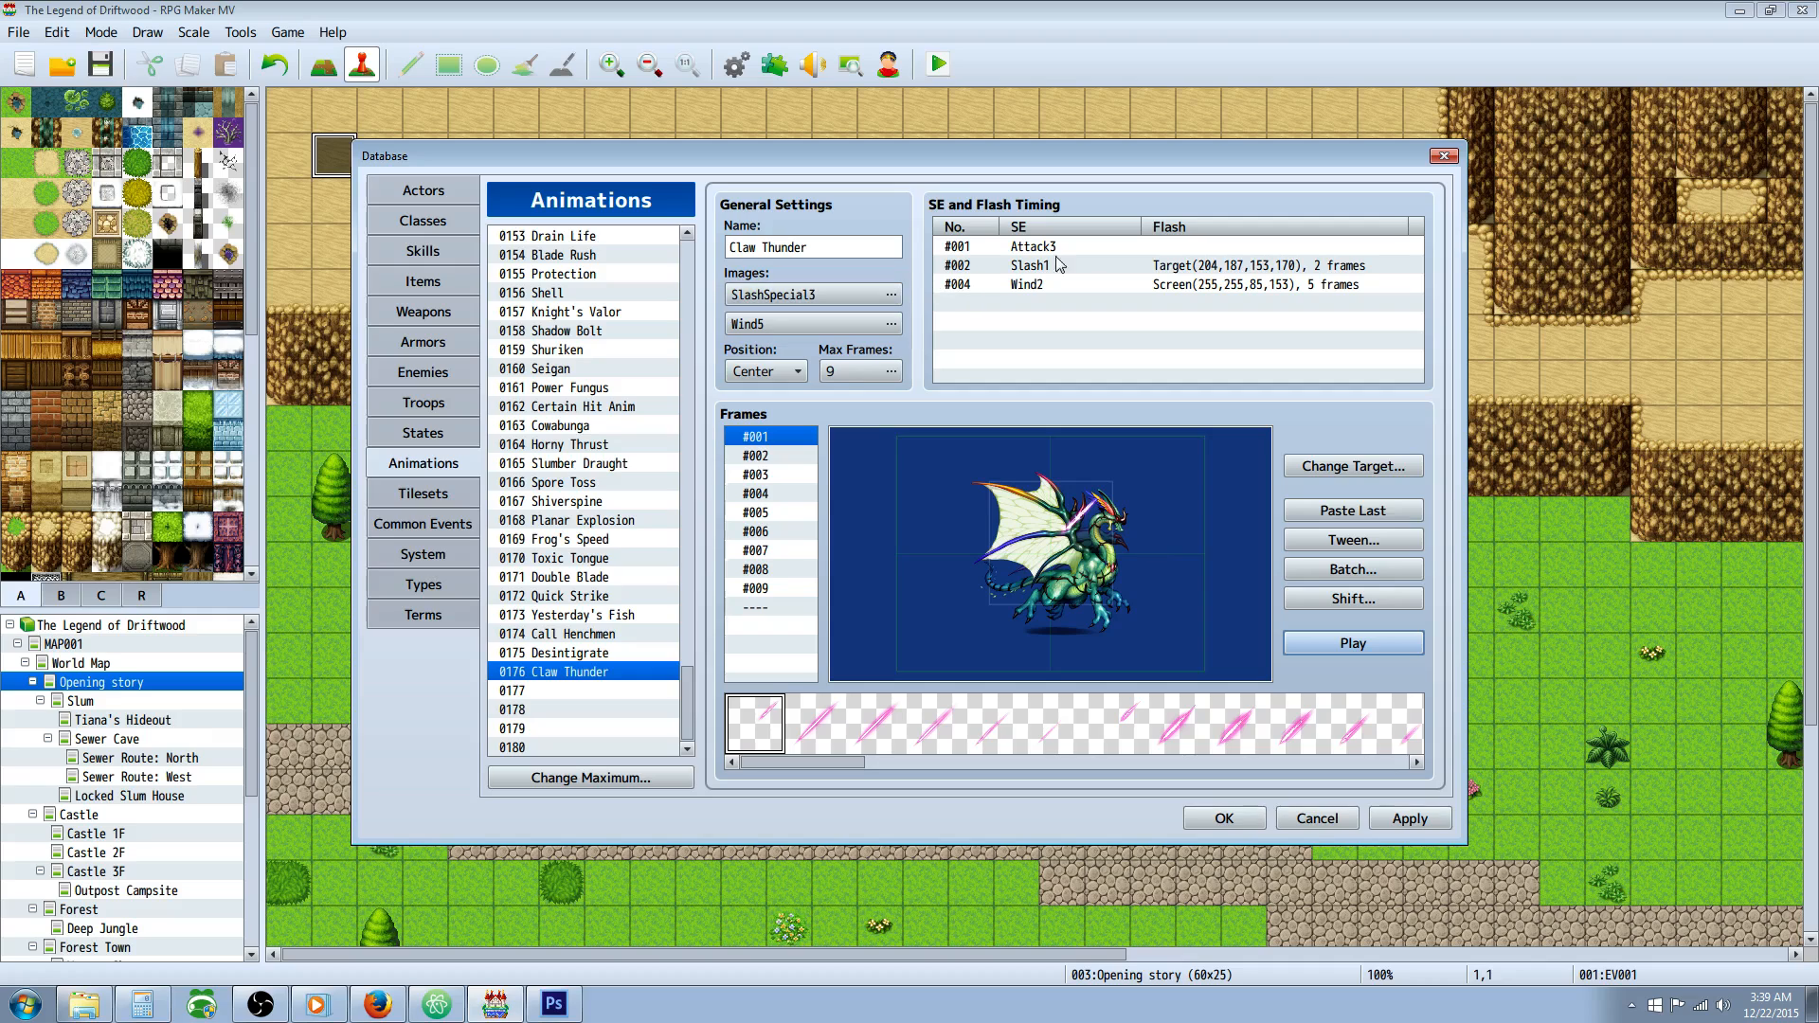
pyautogui.click(1322, 640)
# Rename animation 0176 as "Storm Stike" and play it.
pyautogui.tripleClick(822, 245)
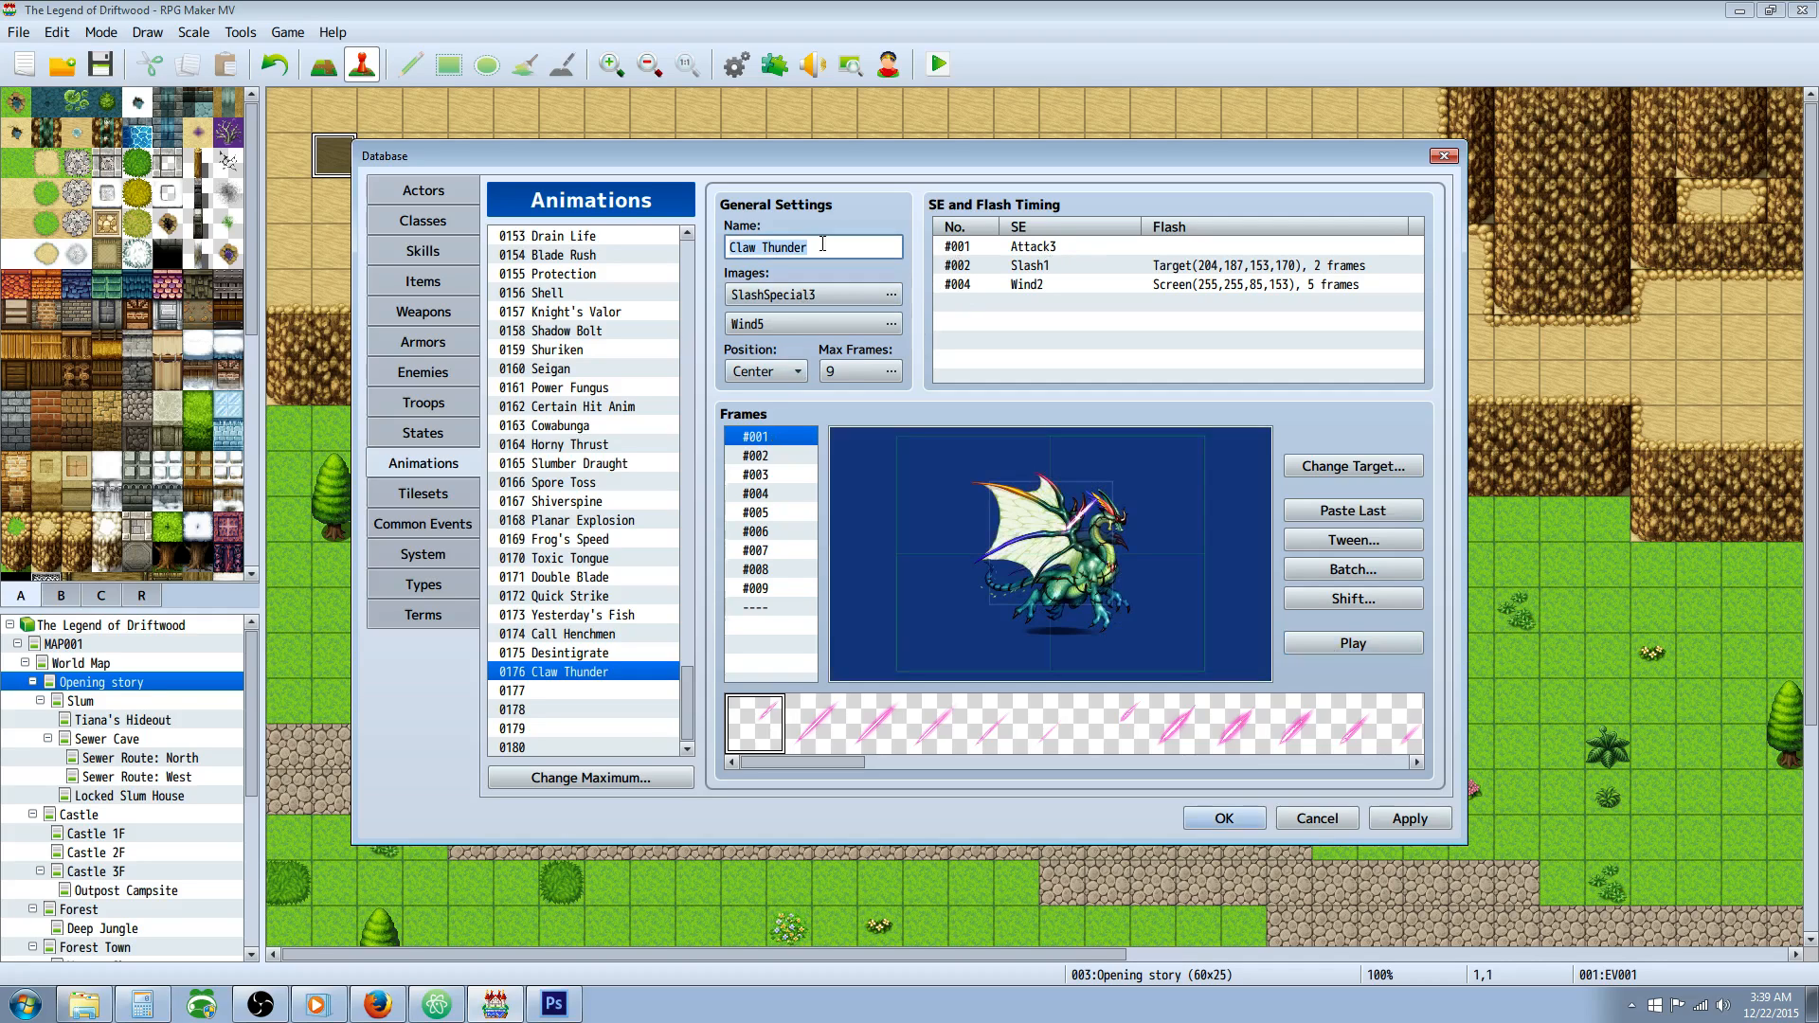
pyautogui.click(1334, 643)
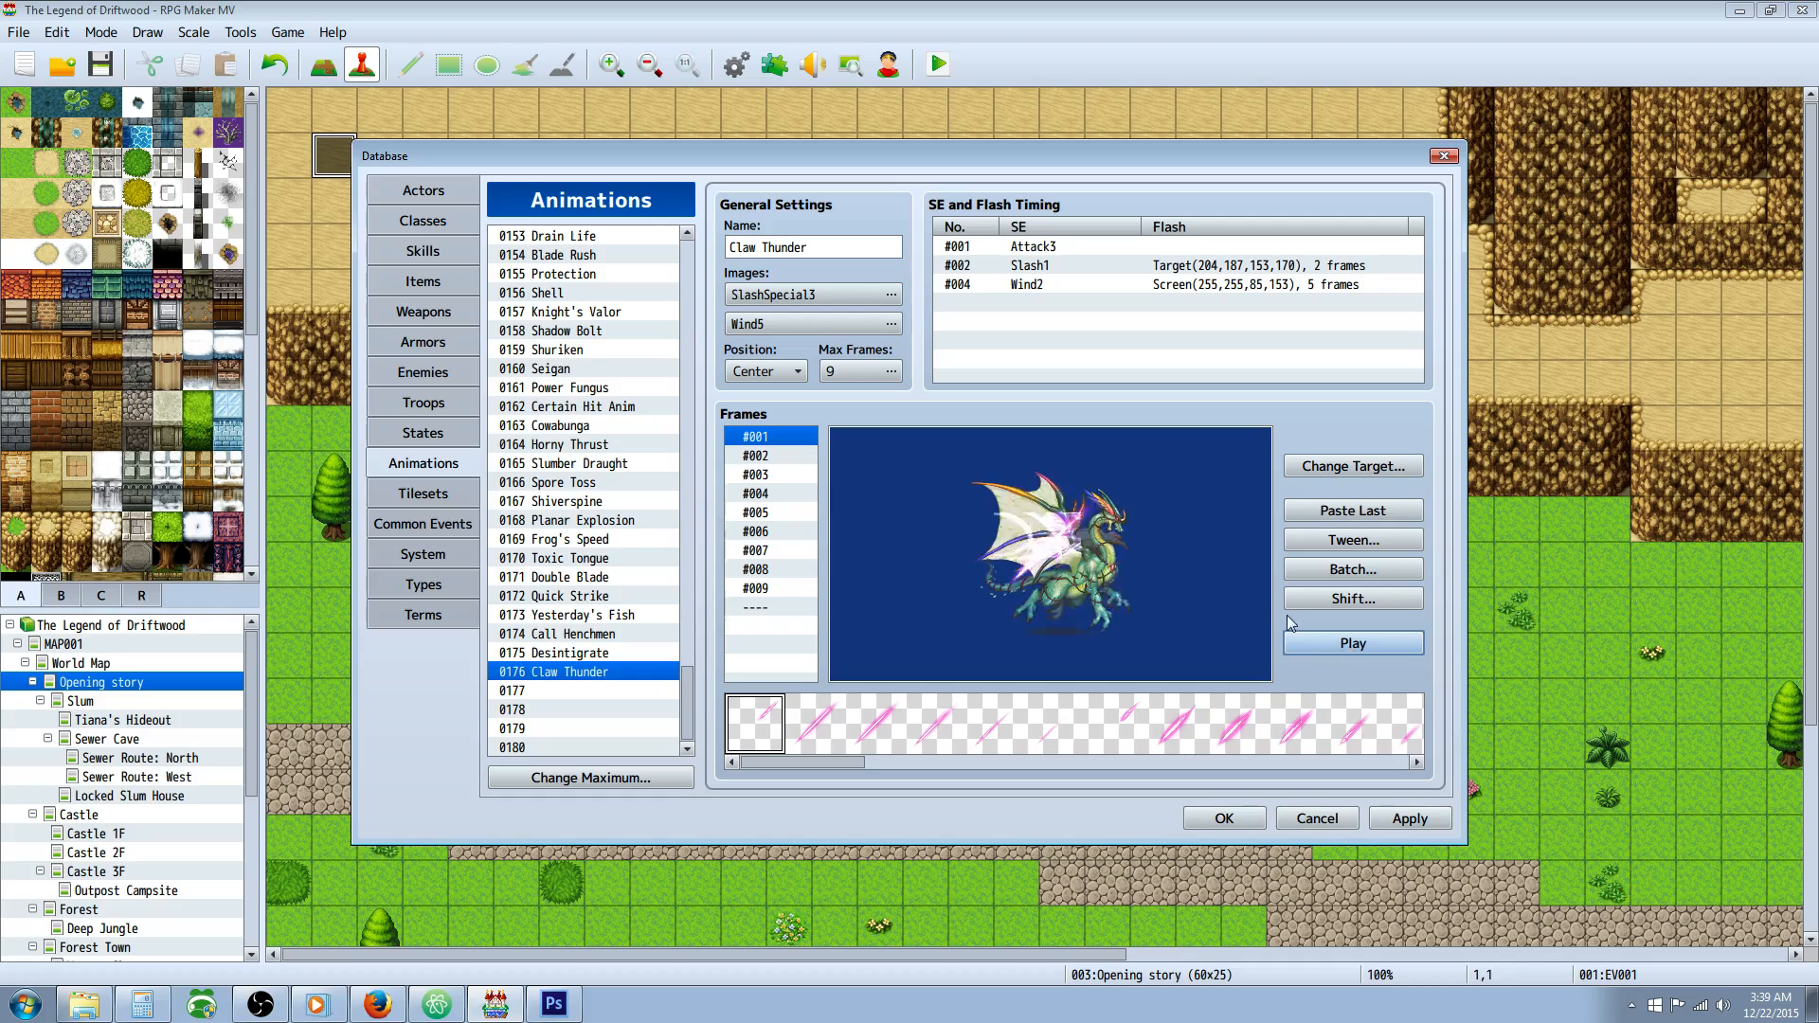
pyautogui.click(814, 247)
pyautogui.write('Storm Stike')
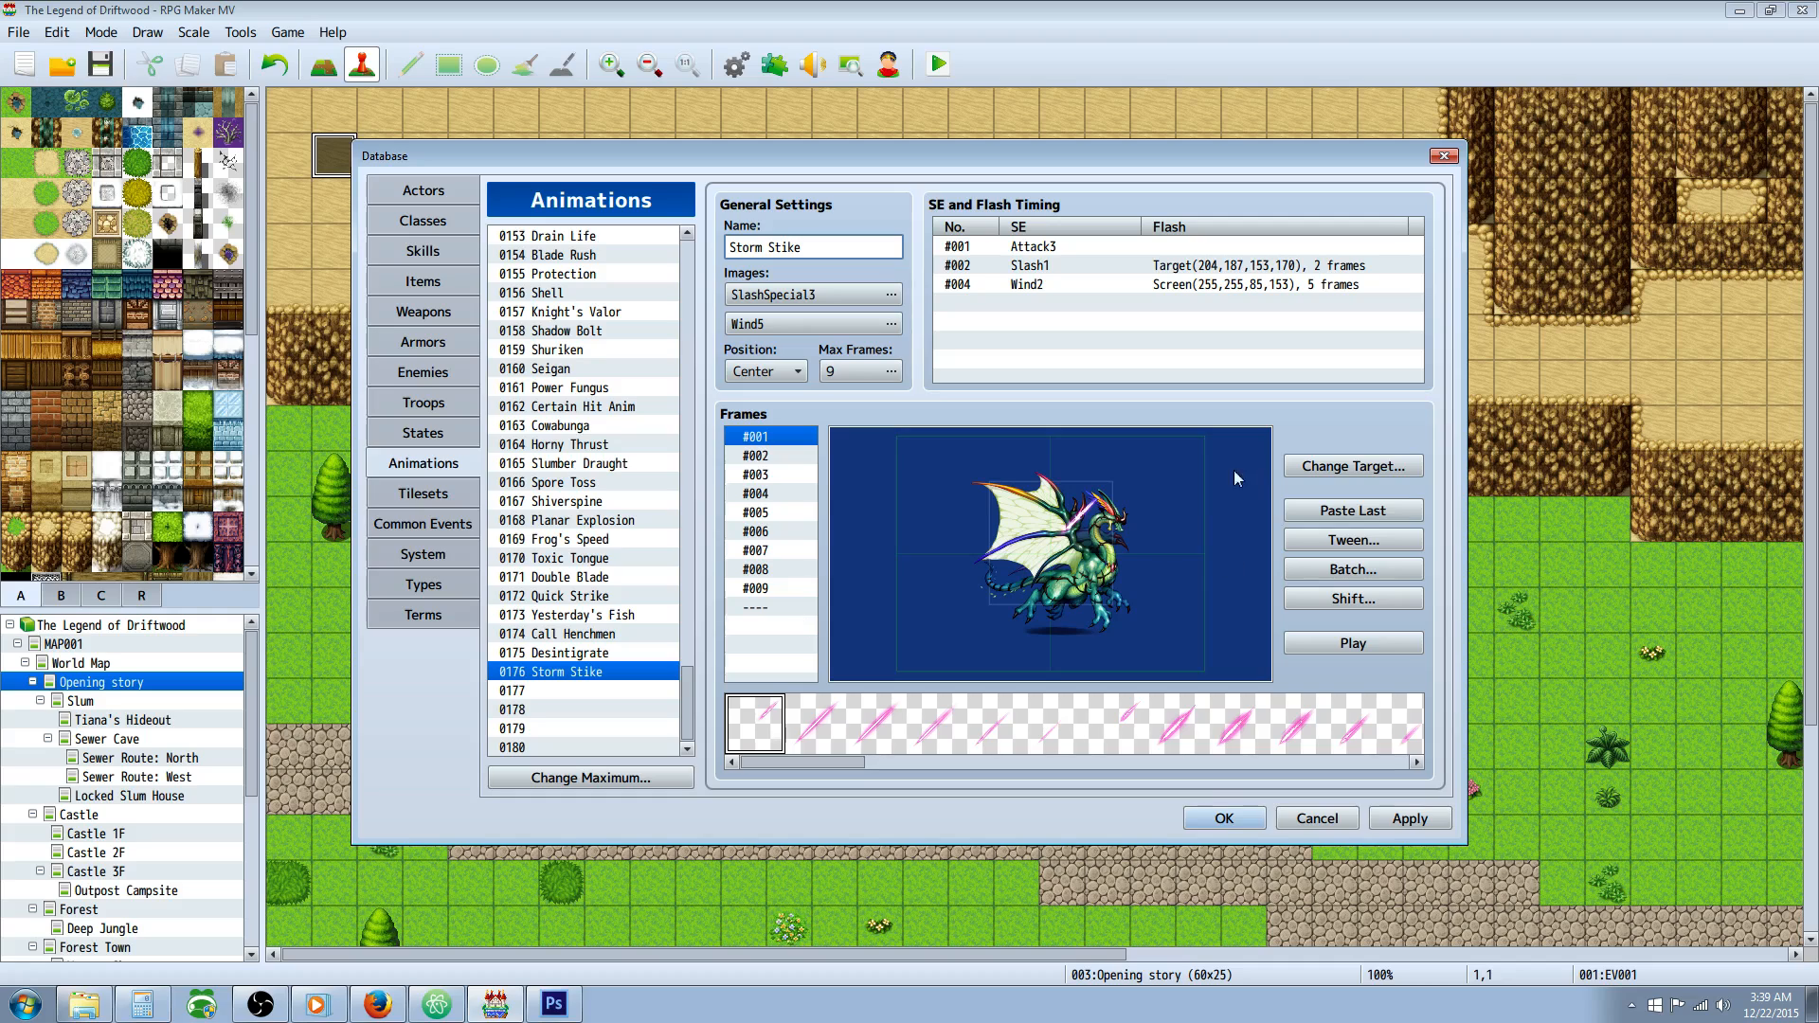
pyautogui.click(1340, 645)
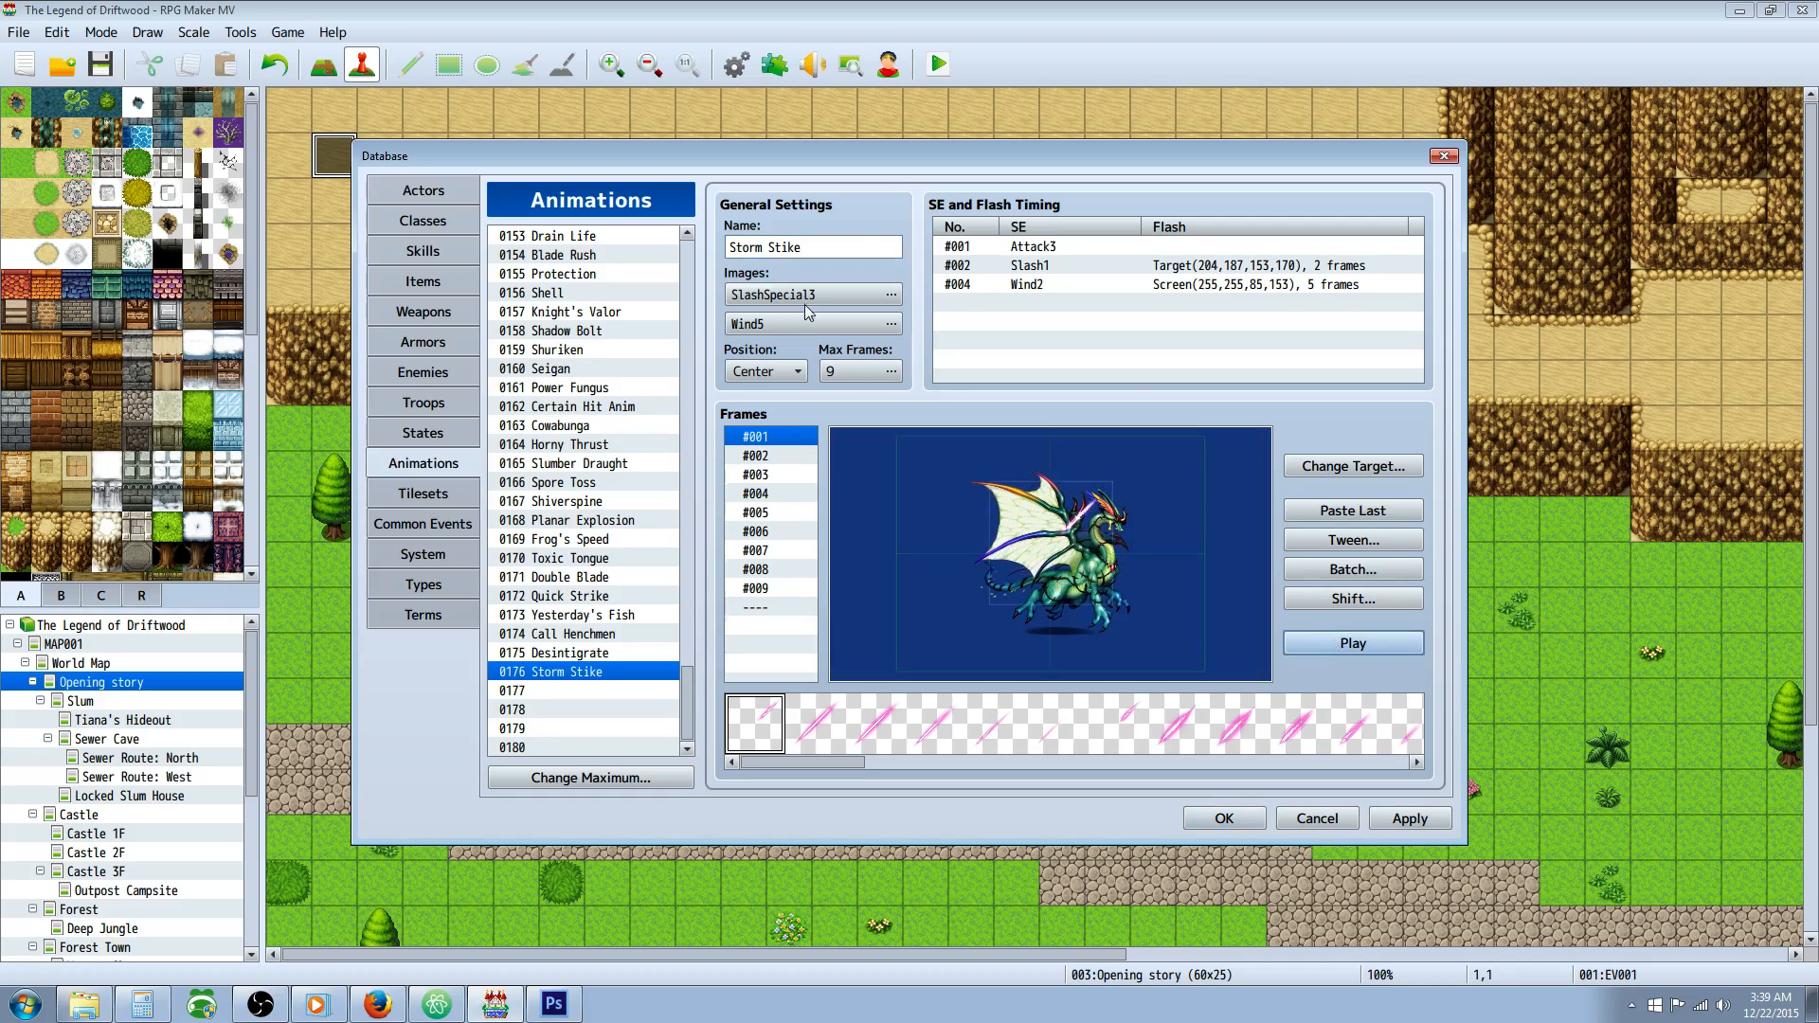
# Raise the maximum number of skills in the database to 90 and select the empty skill slot 0086.
pyautogui.click(443, 281)
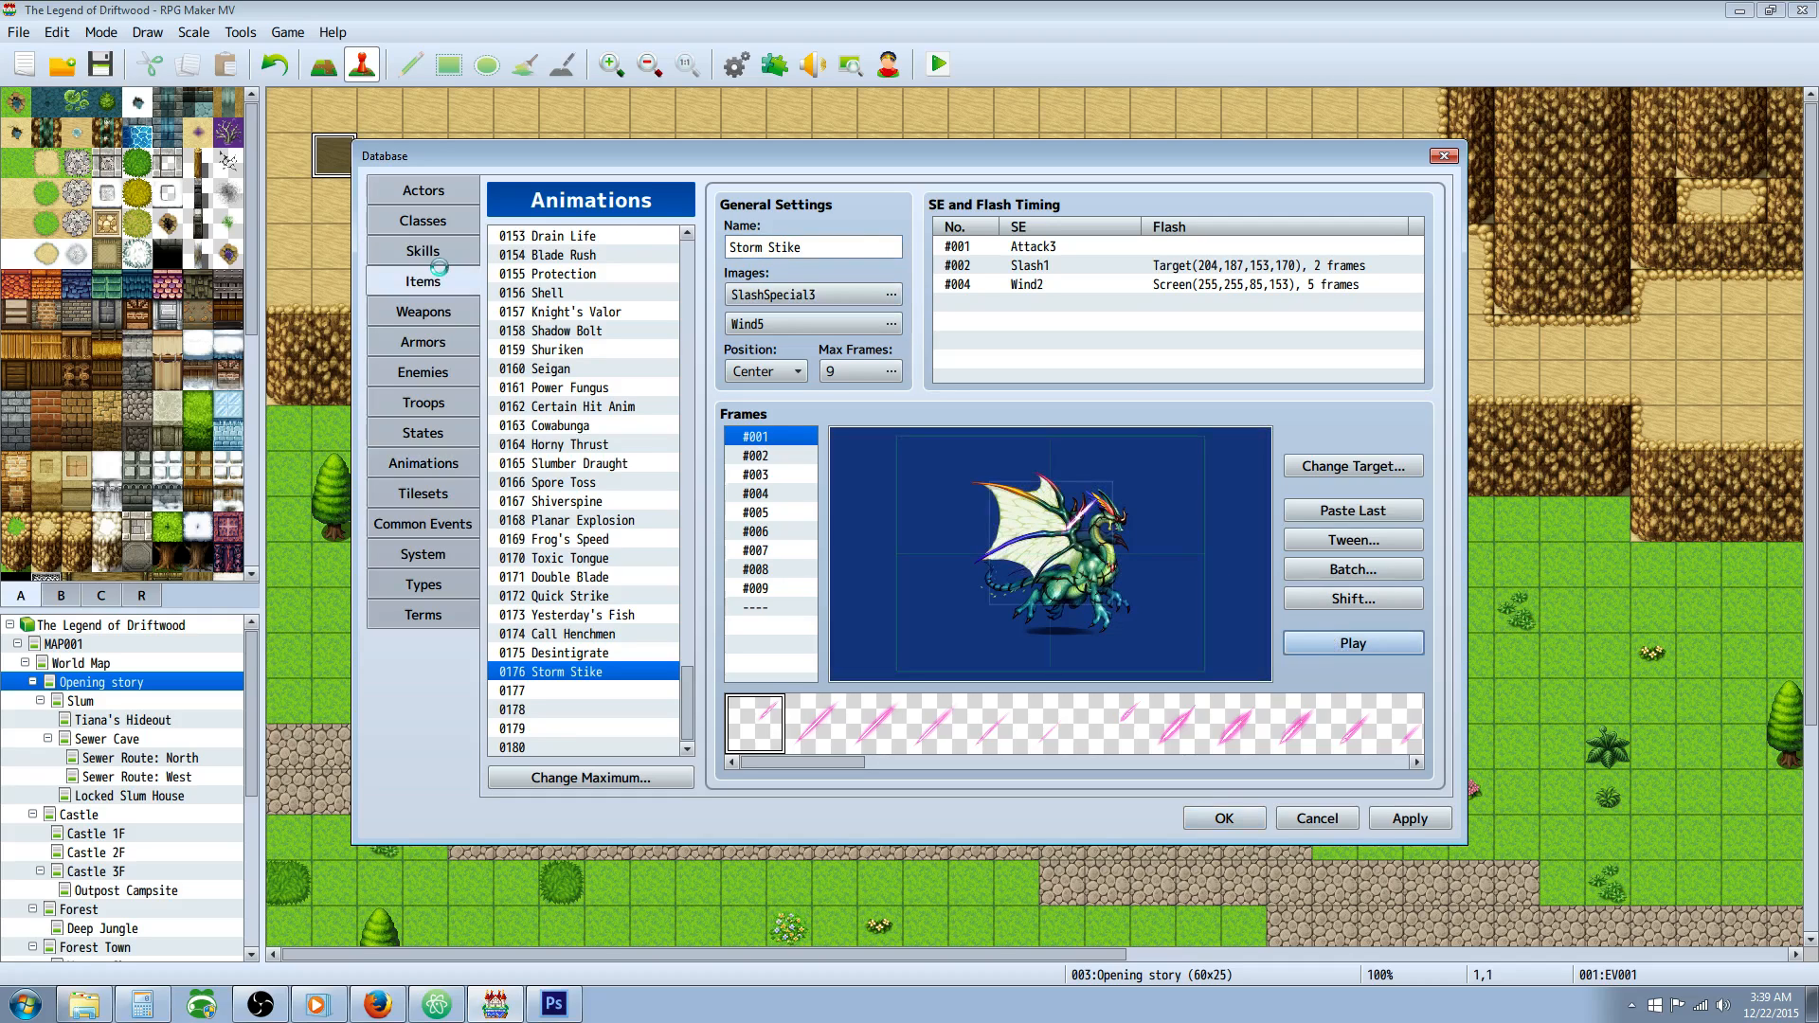
pyautogui.click(445, 250)
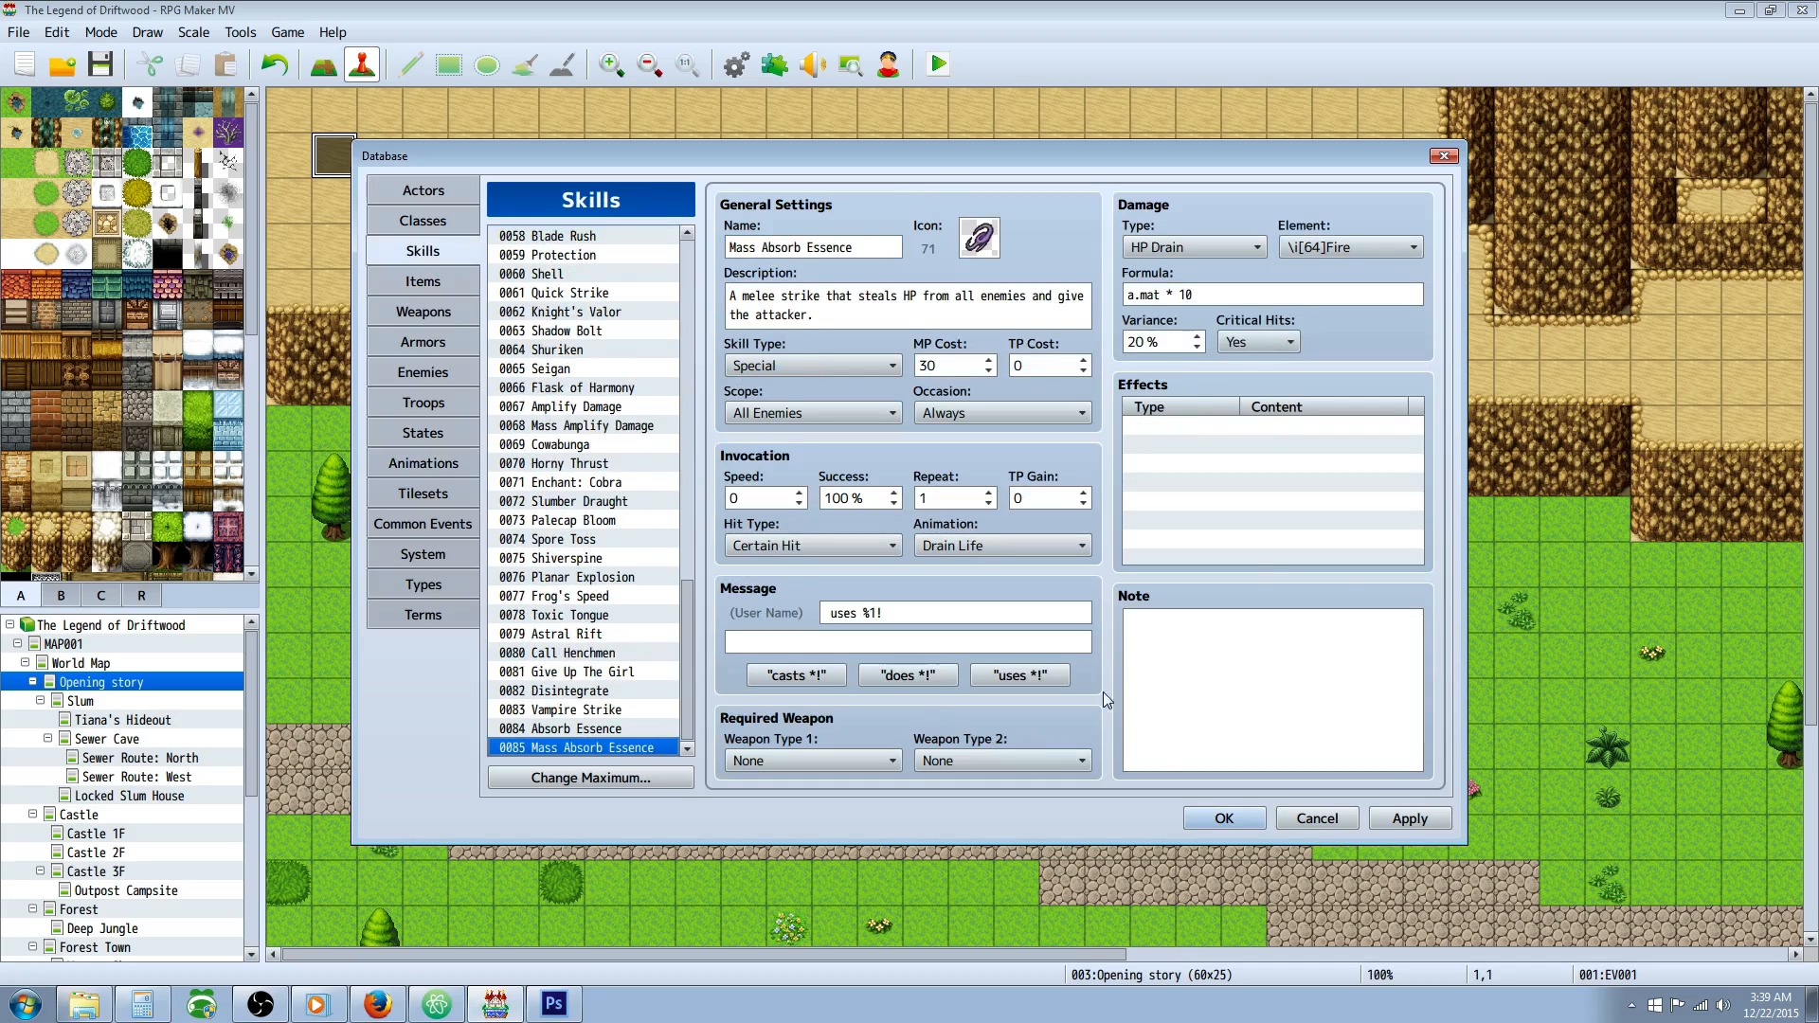
pyautogui.click(602, 781)
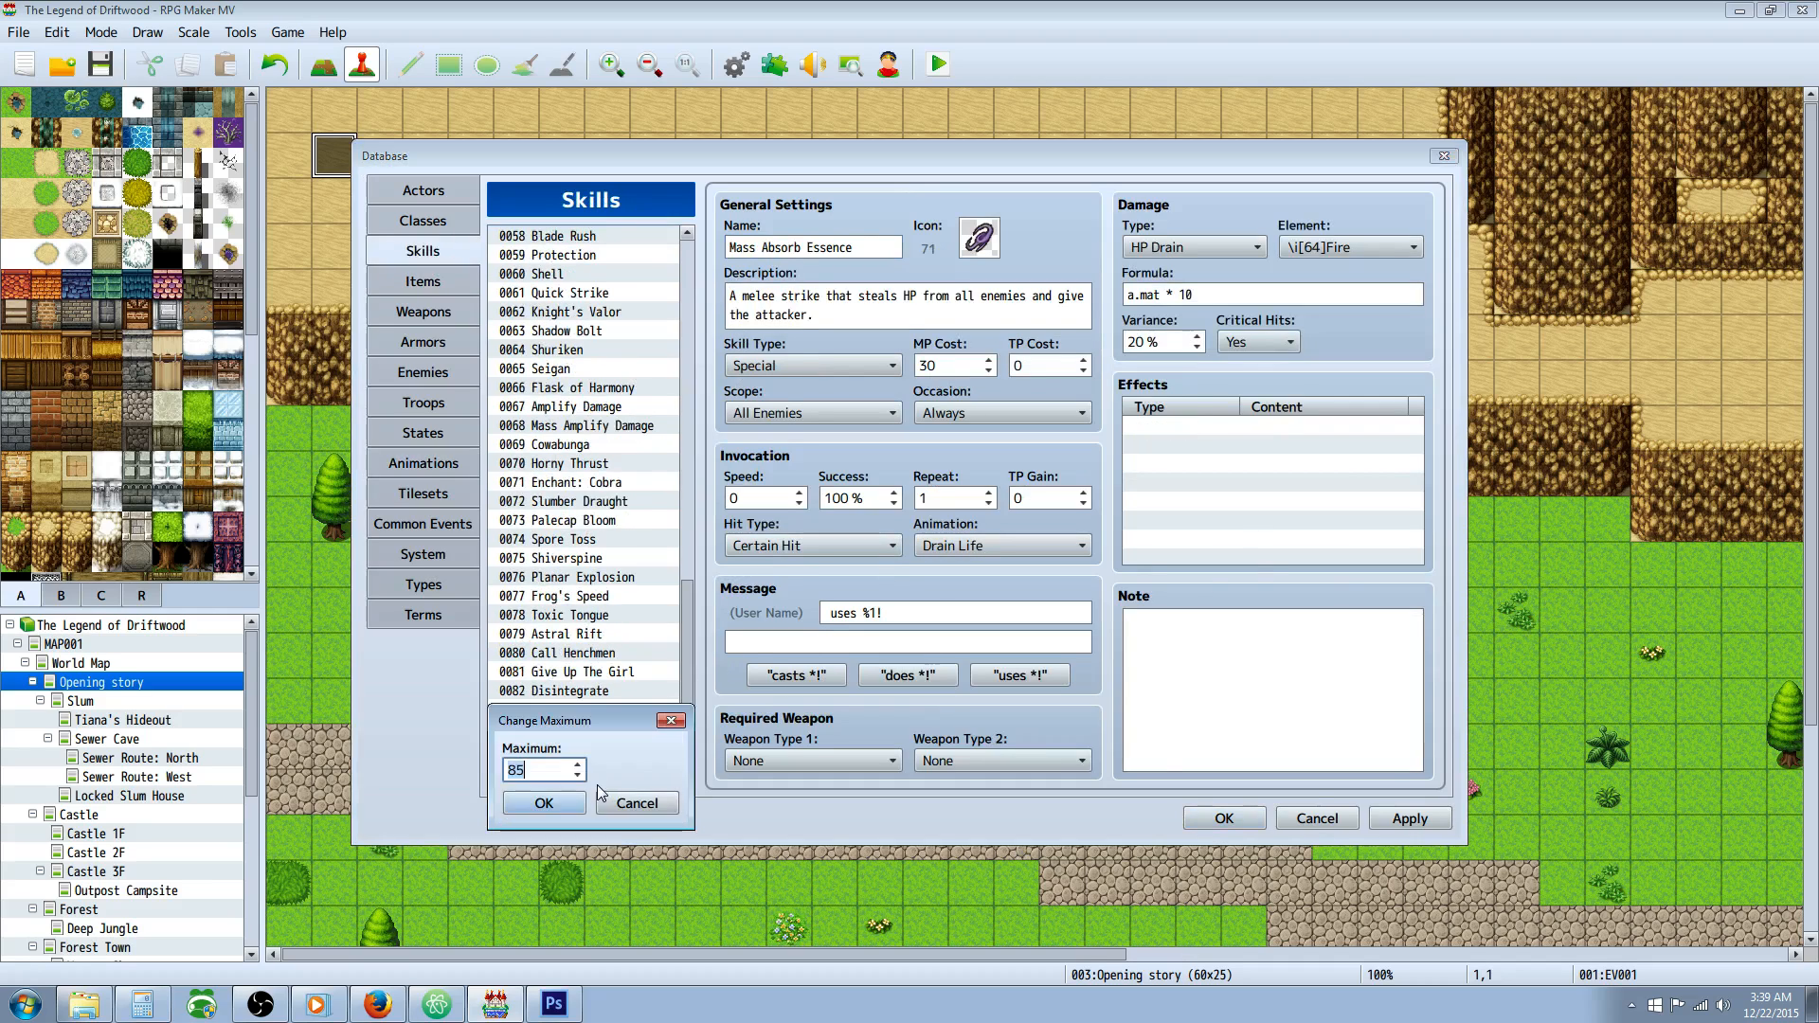
pyautogui.click(569, 807)
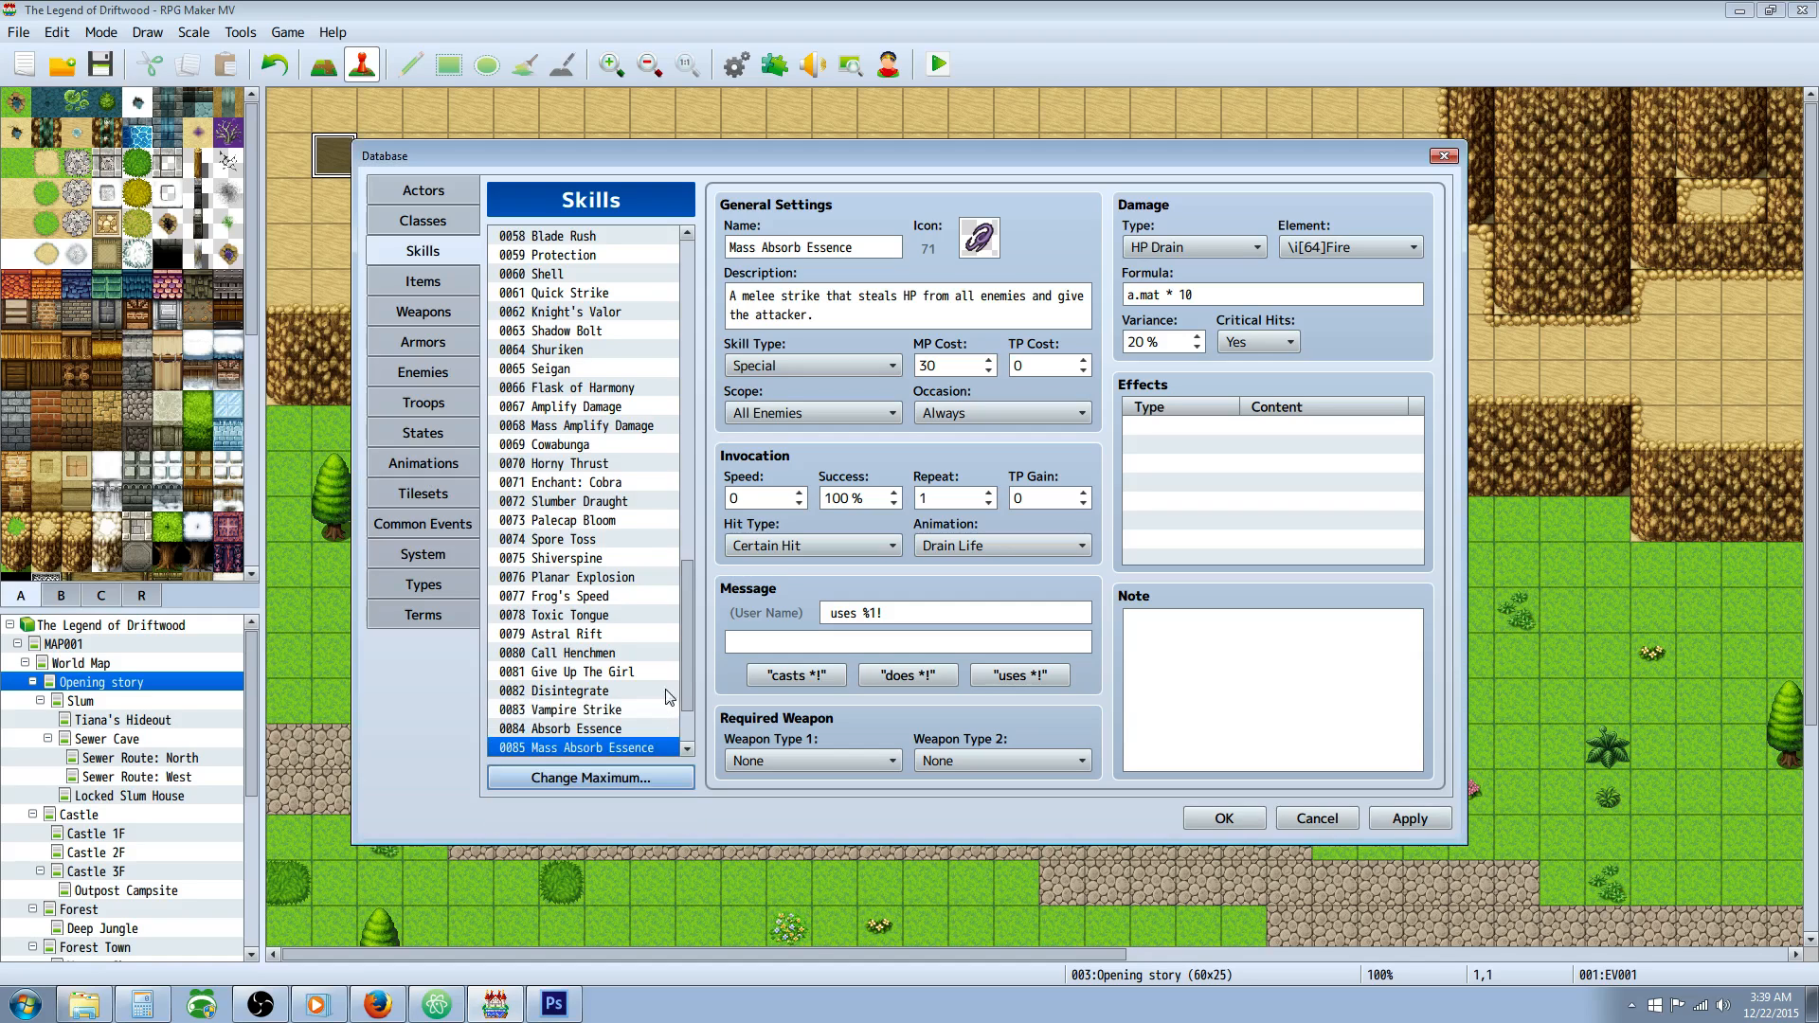
pyautogui.moveTo(684, 661); pyautogui.dragTo(683, 699)
pyautogui.click(587, 669)
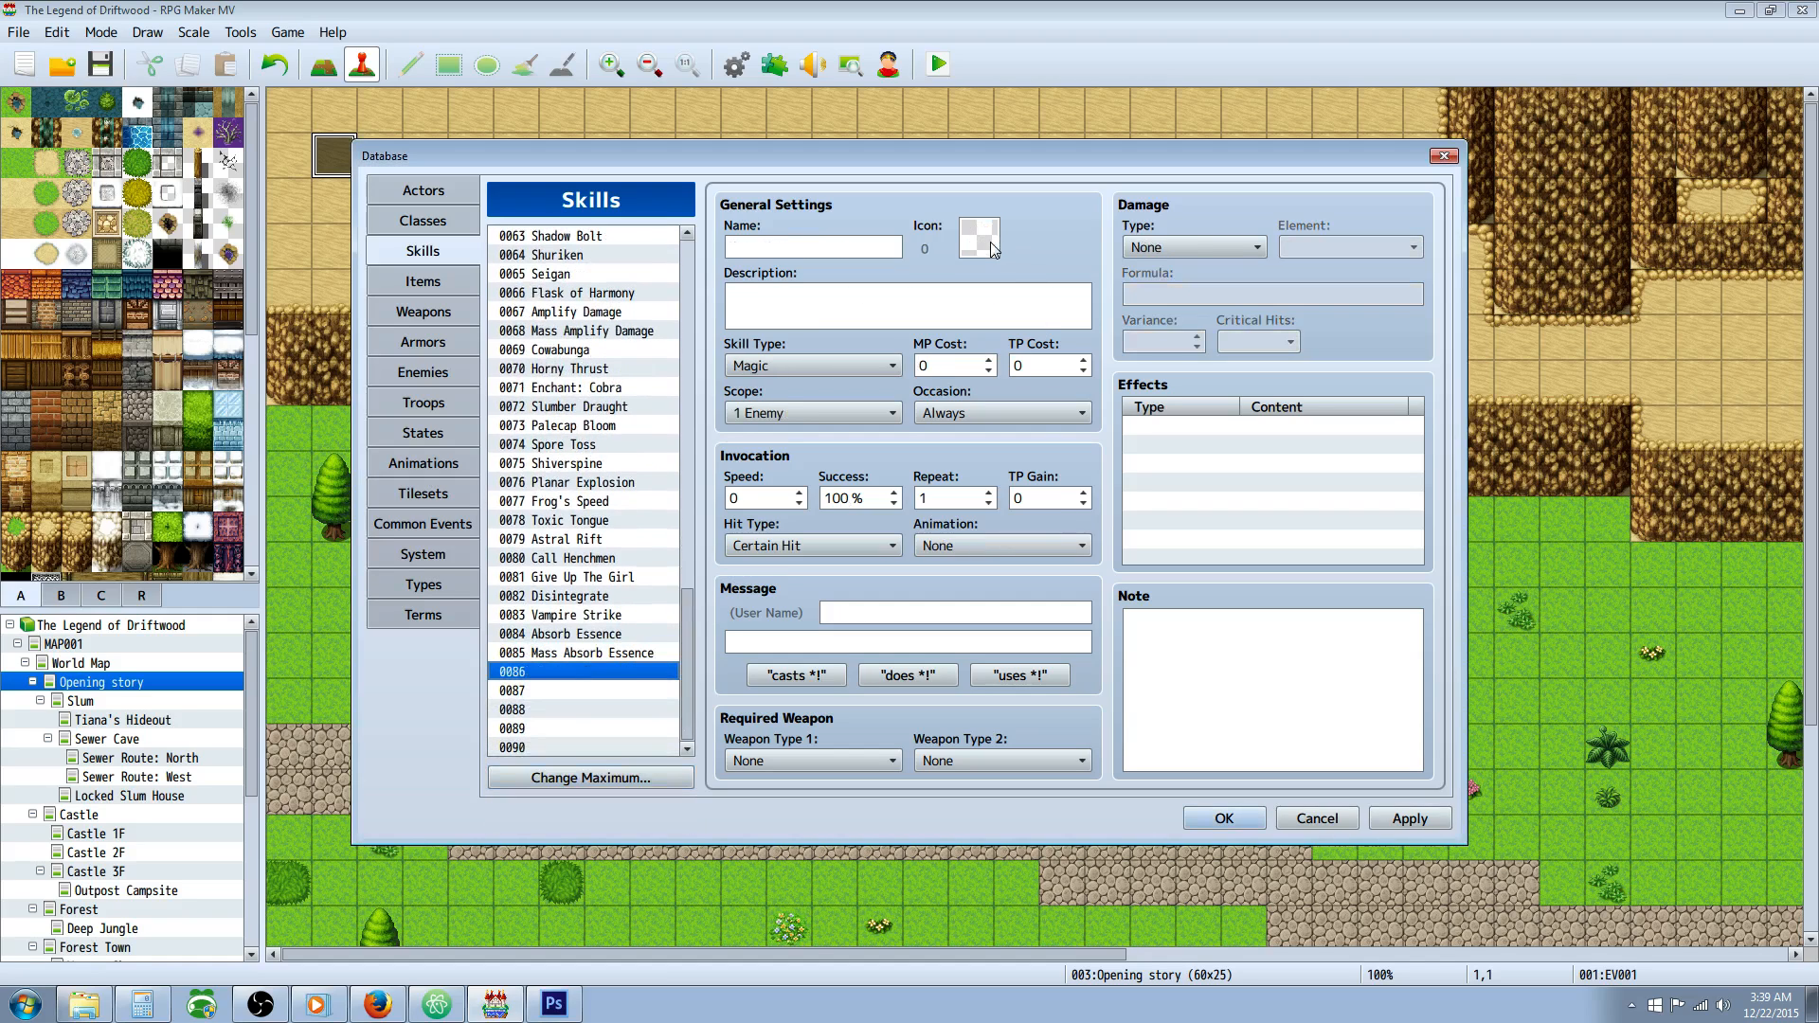
# Look through the occasion and animation options of the empty skill 0086.
pyautogui.click(1019, 413)
pyautogui.click(985, 432)
pyautogui.click(967, 545)
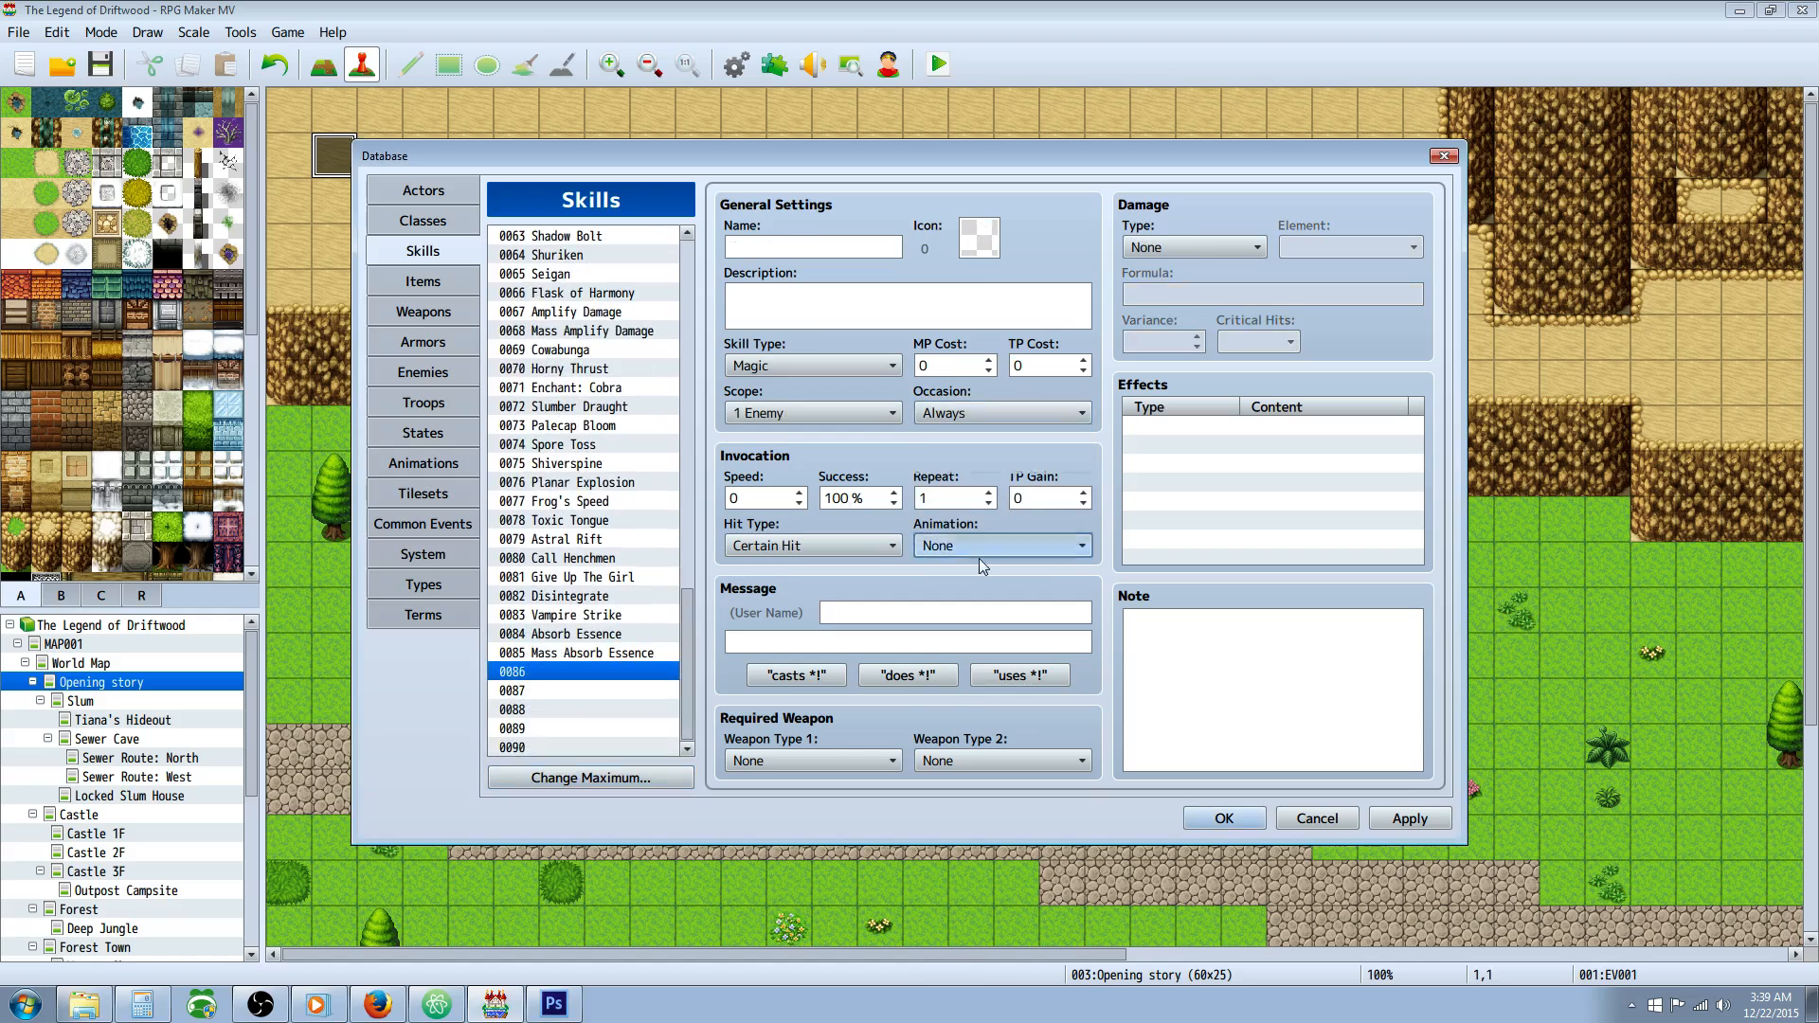
# Return to the database's animations and select the empty slot 0177.
pyautogui.click(445, 493)
pyautogui.click(434, 432)
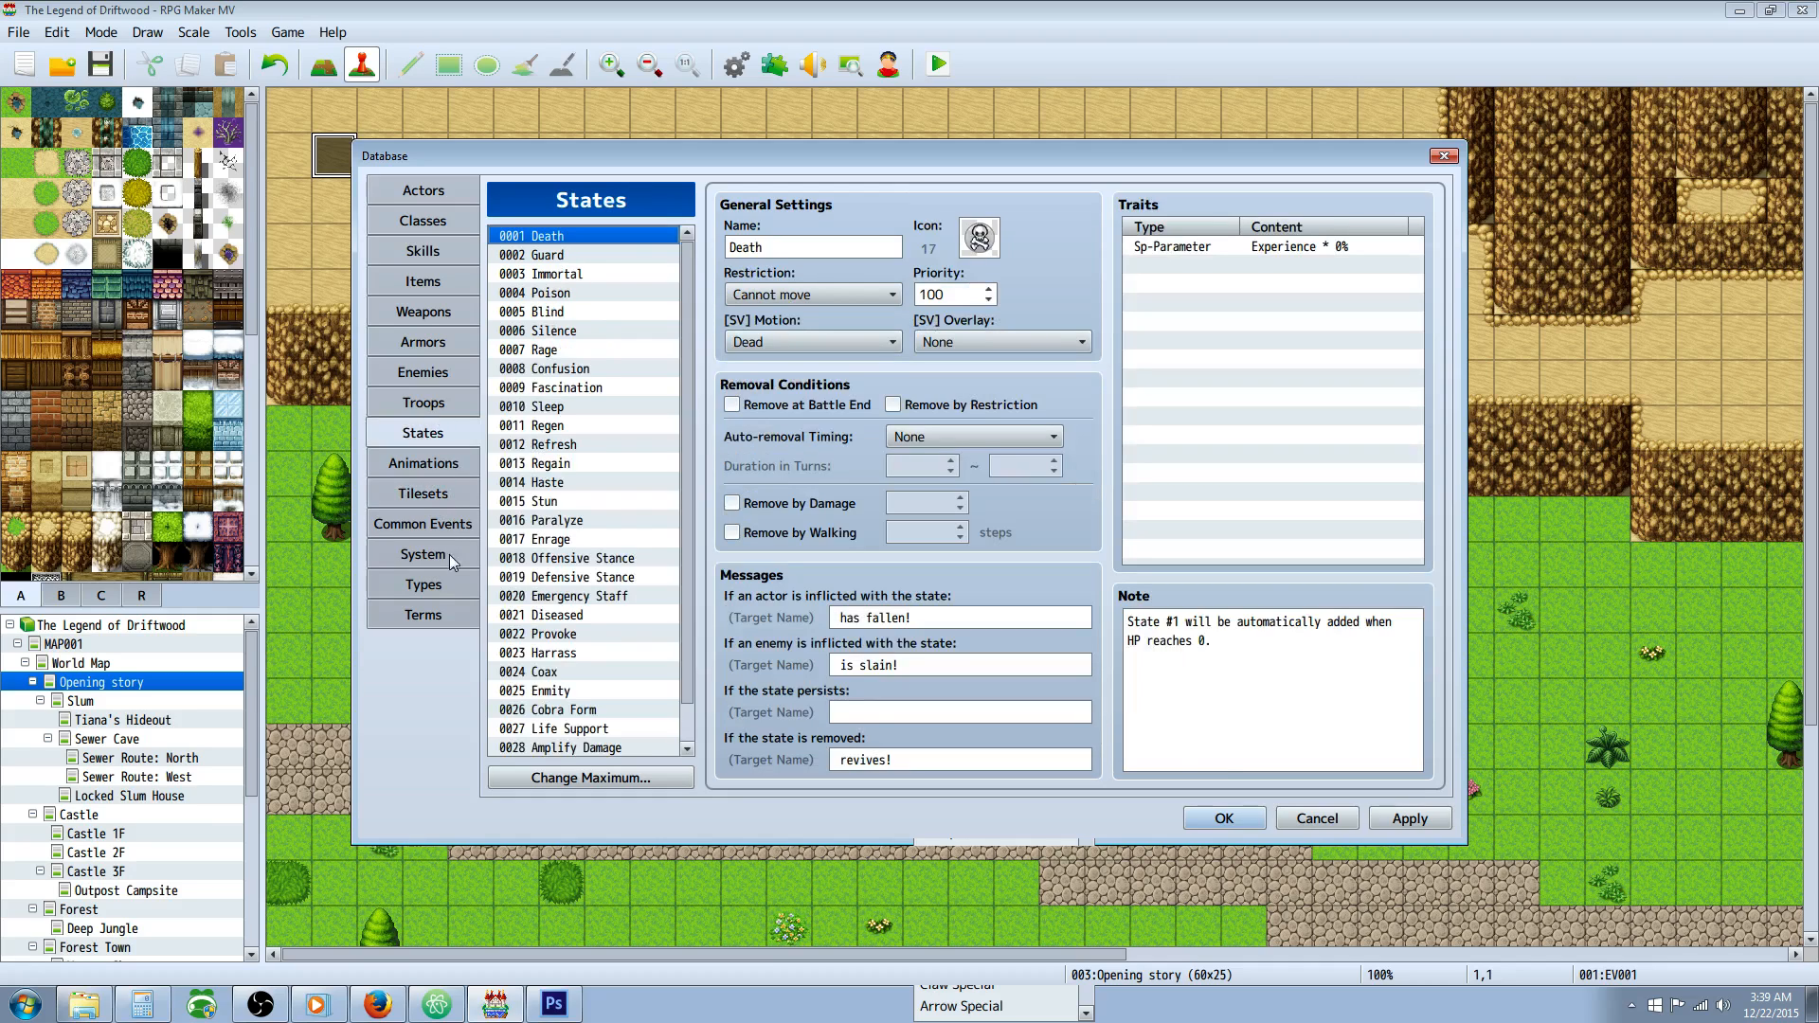
pyautogui.click(423, 464)
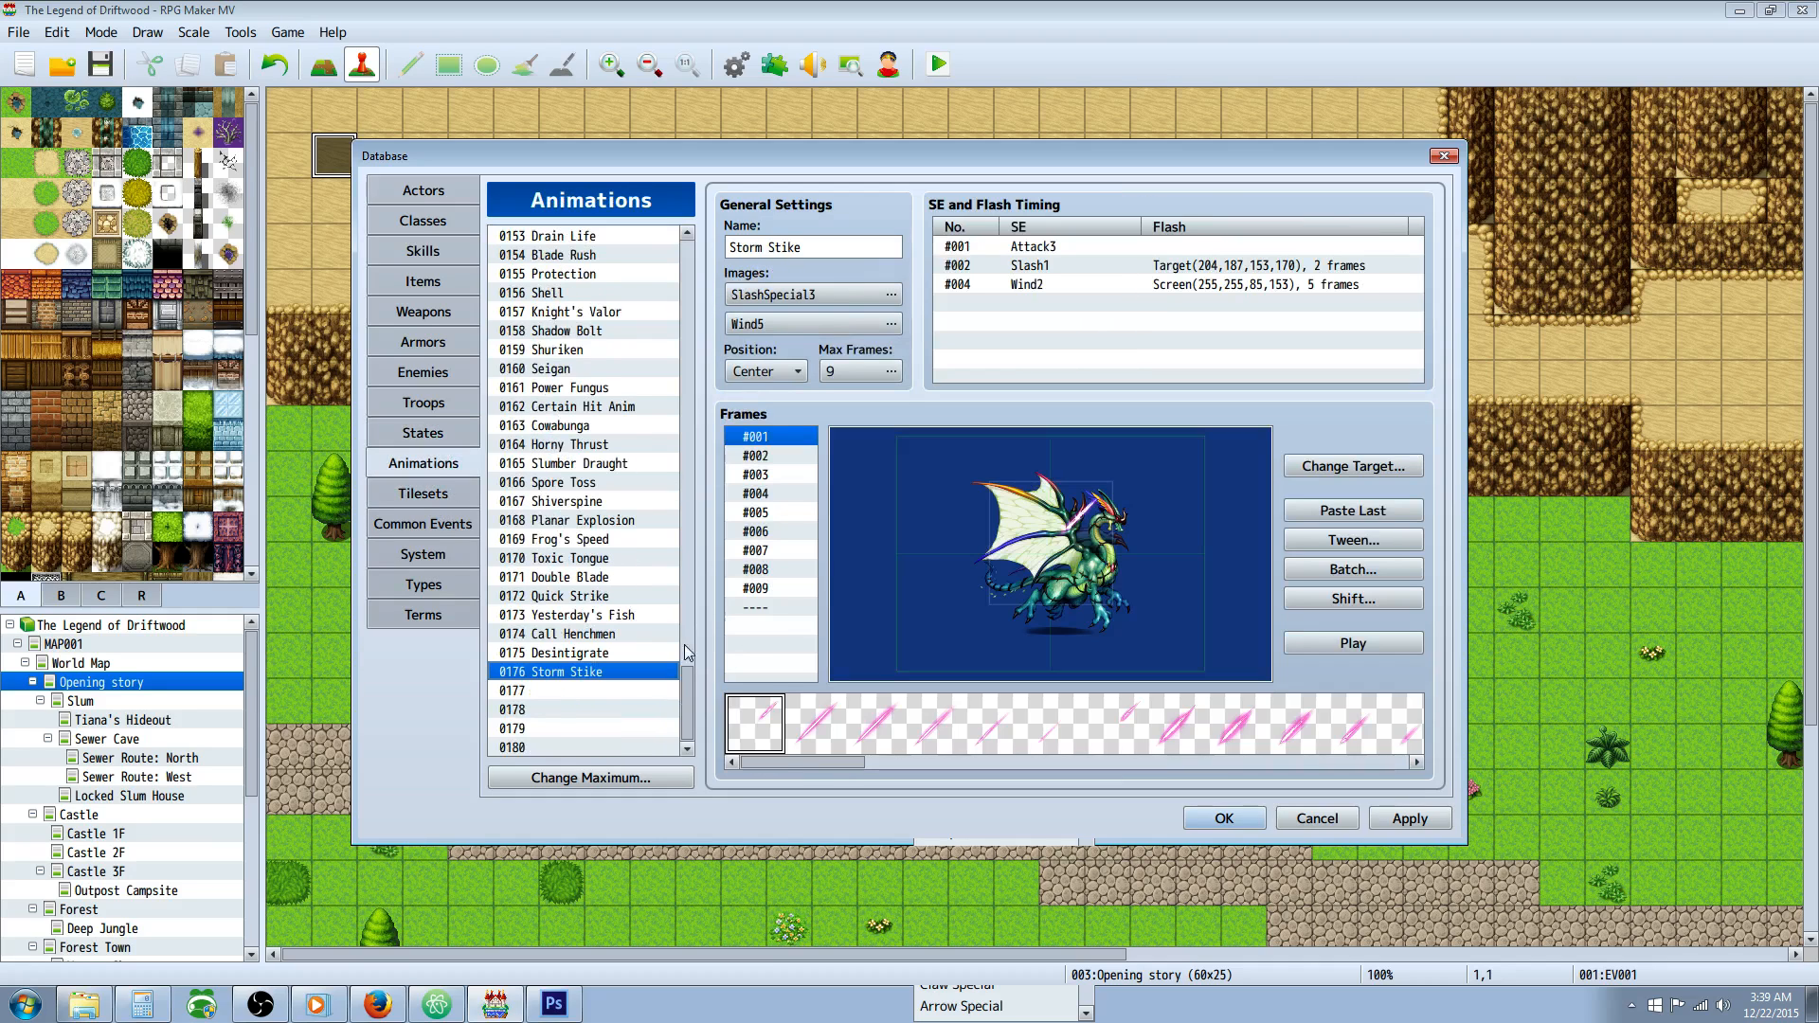
pyautogui.click(610, 690)
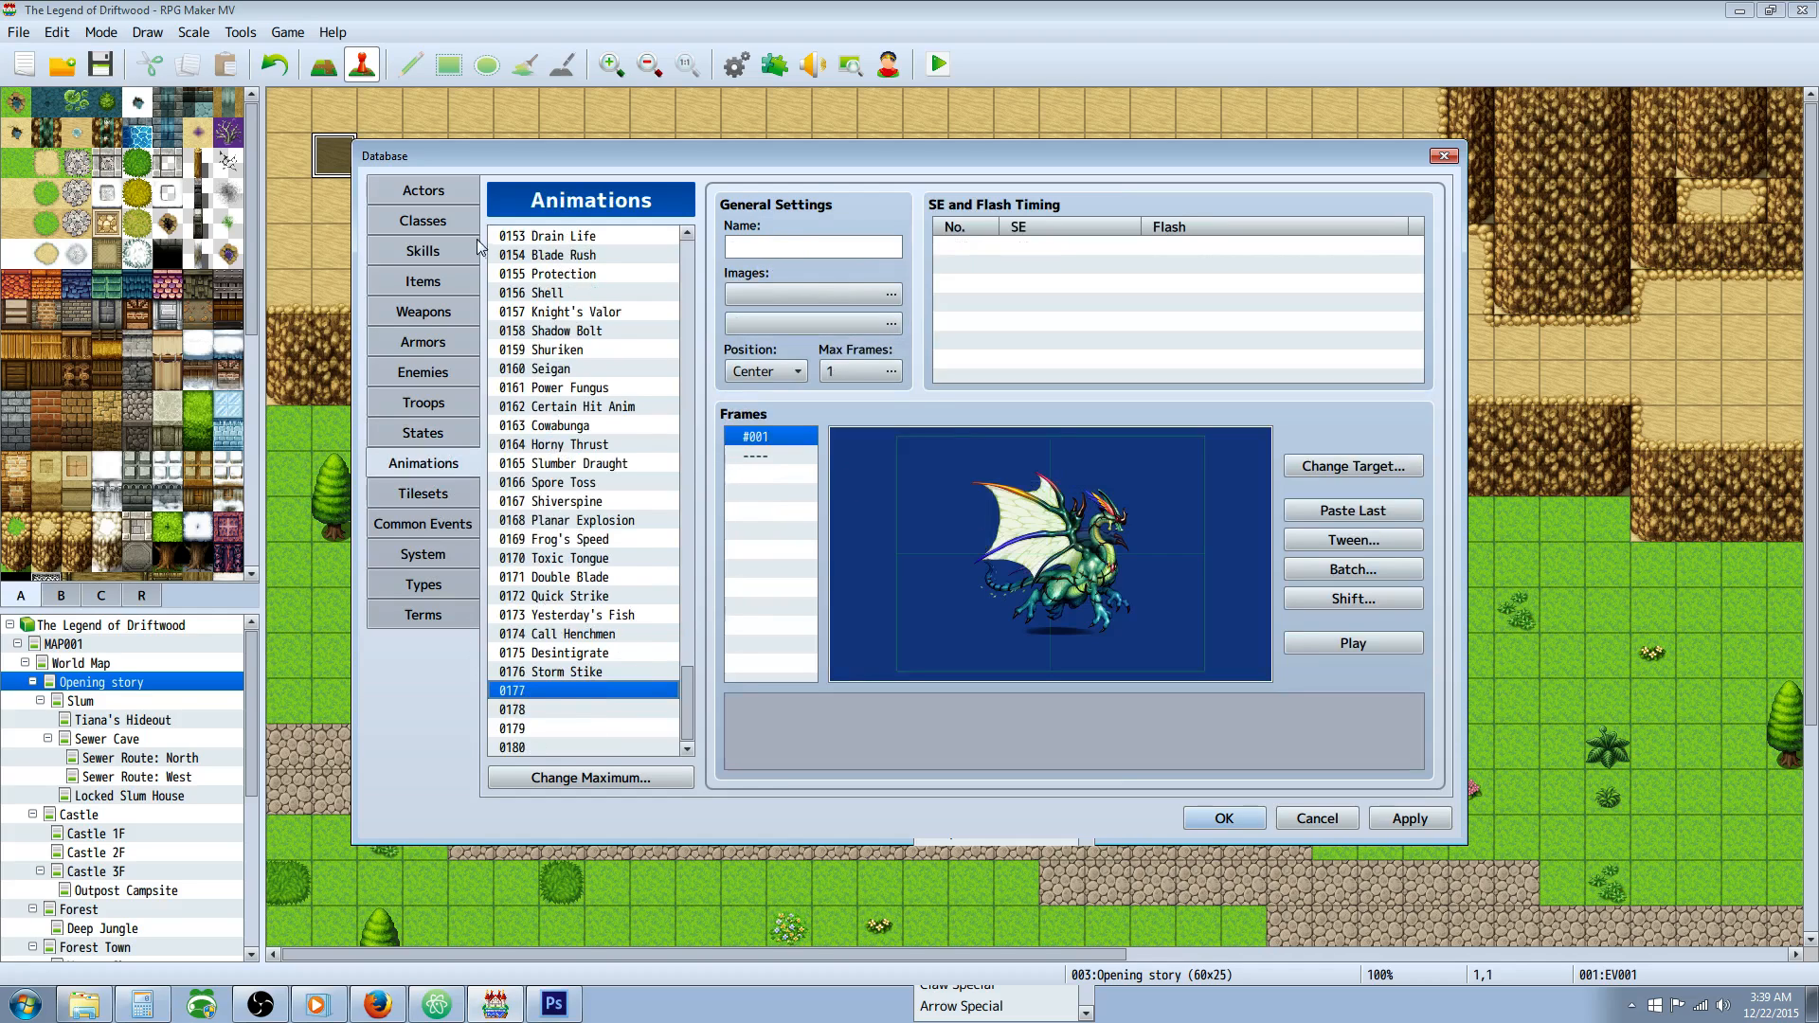
# Assign the Cure4 image with a hue of 144 as the first image of animation 0177.
pyautogui.click(891, 296)
pyautogui.click(689, 358)
pyautogui.scroll(-2, 669, 431)
pyautogui.click(663, 405)
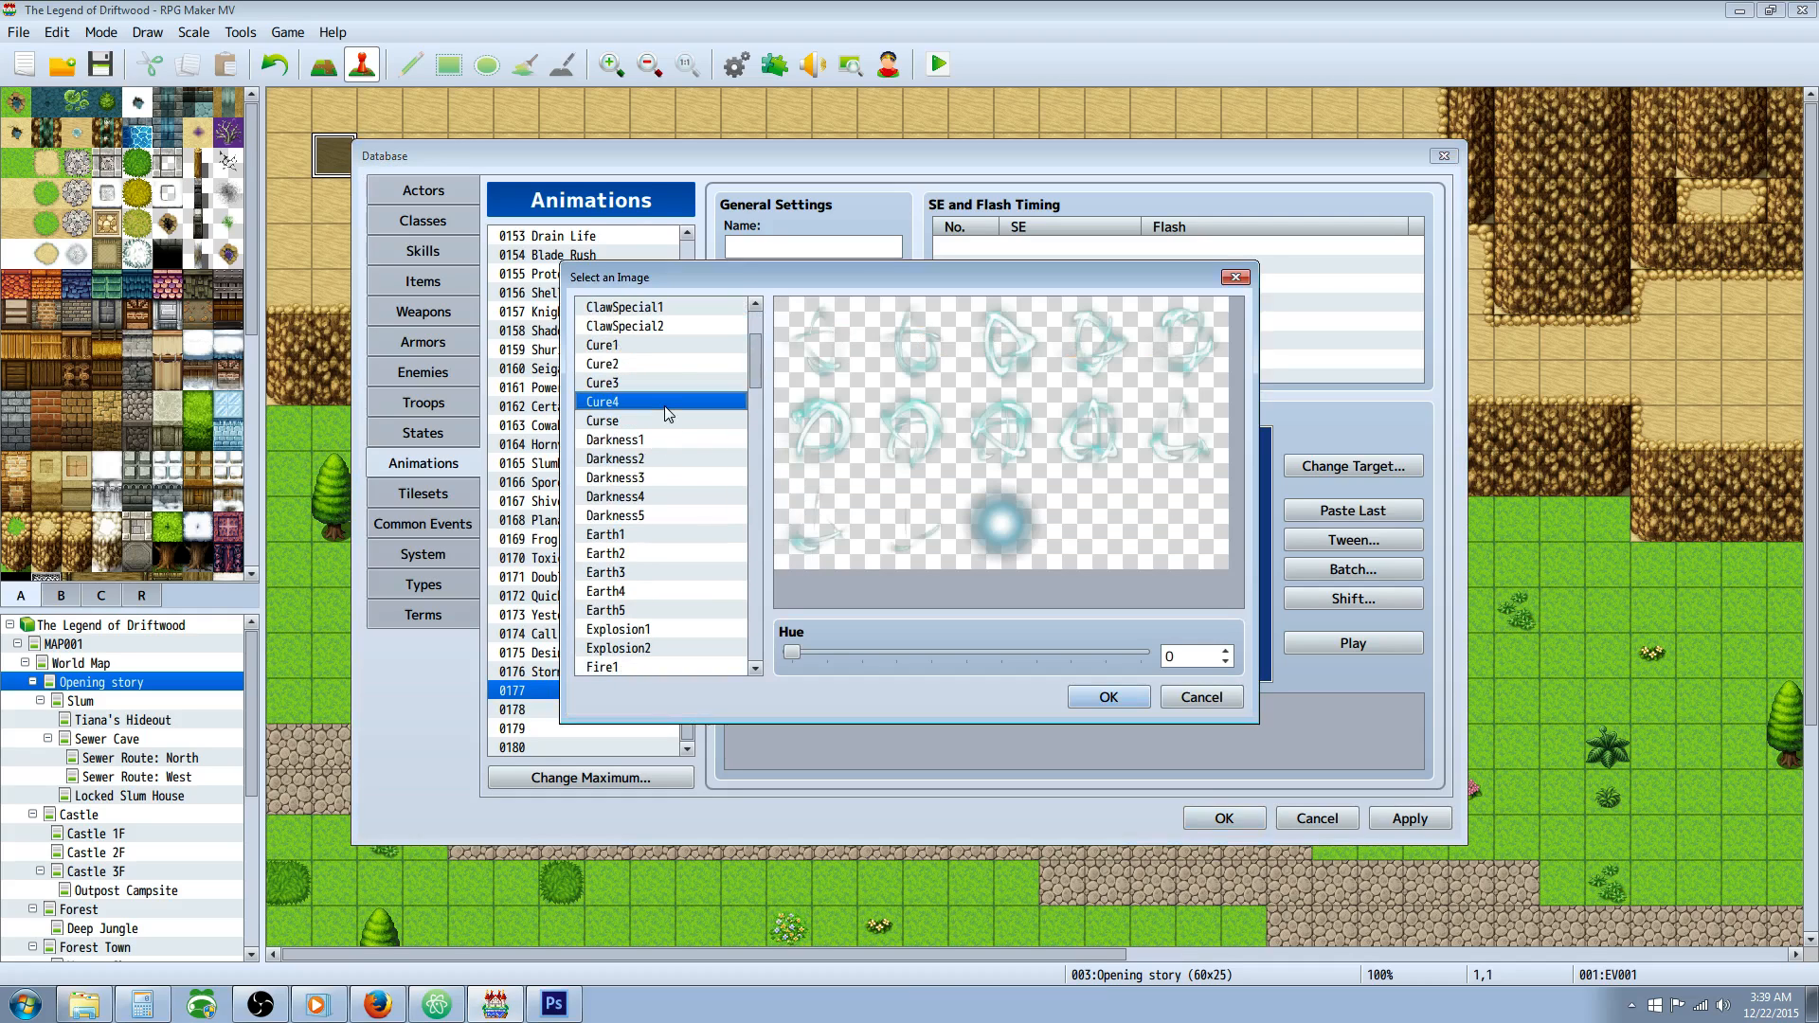
pyautogui.press('Down')
pyautogui.press('Up')
pyautogui.press('Down')
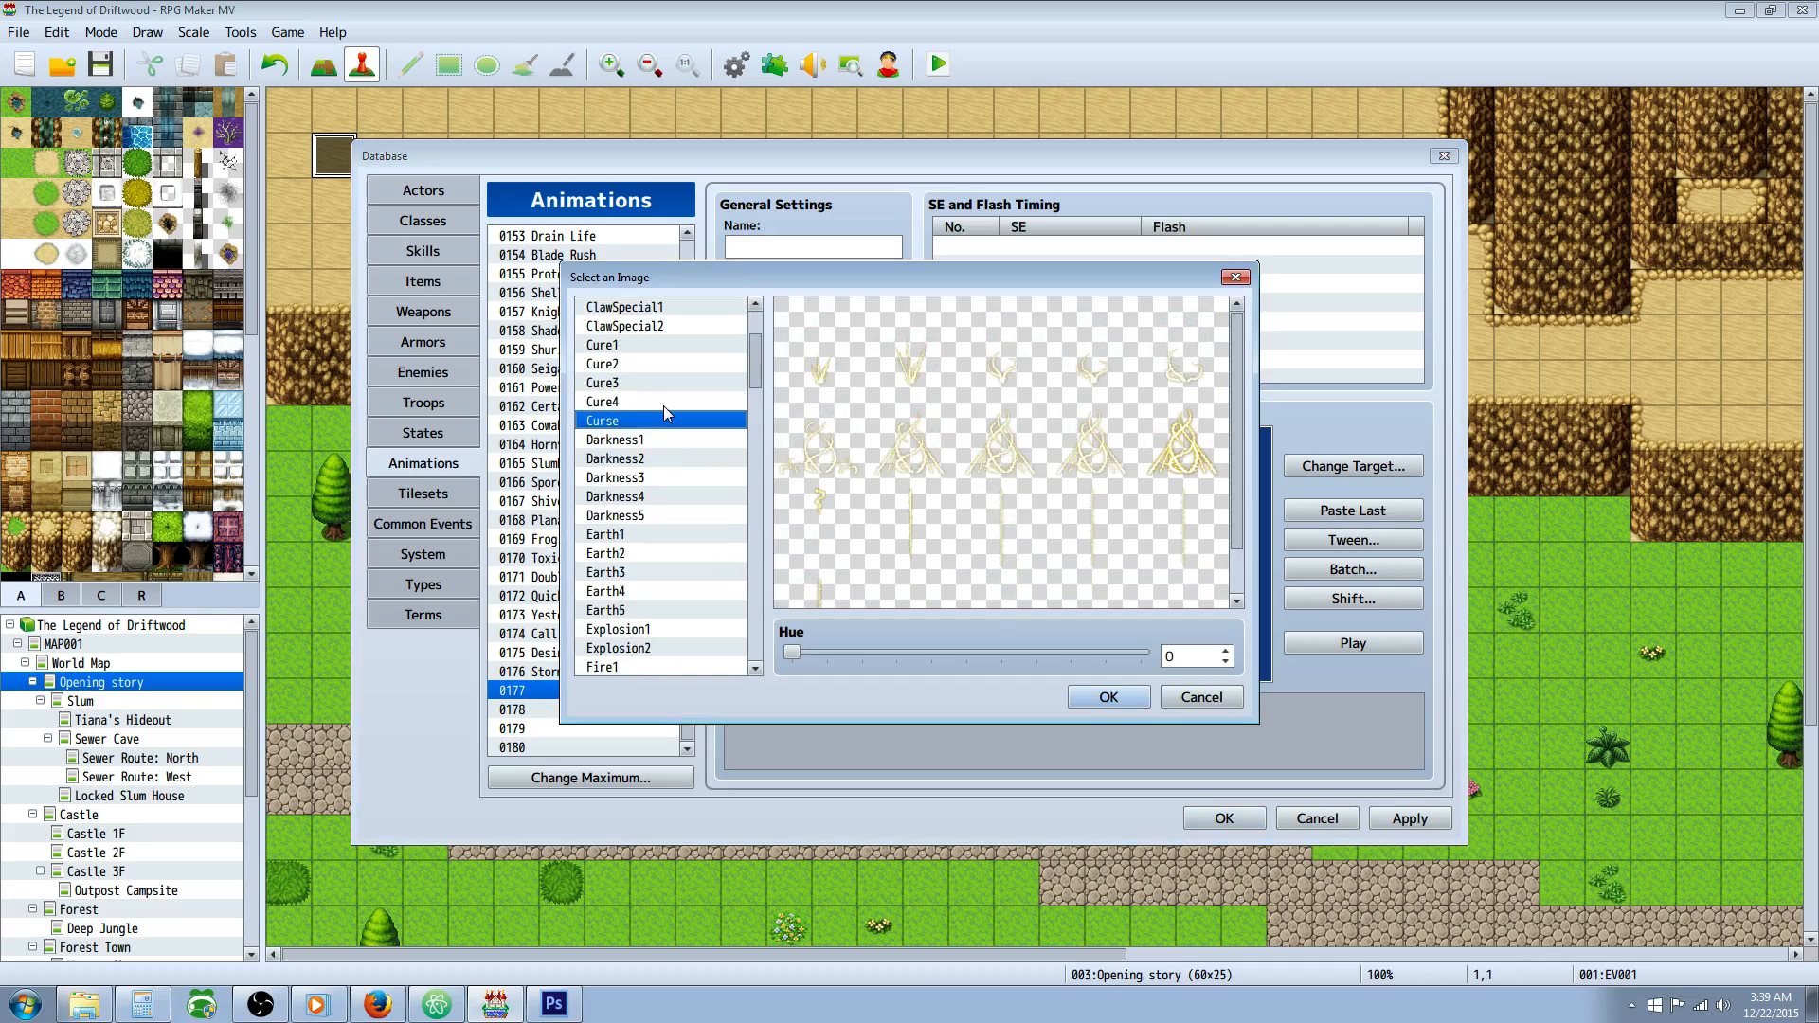
pyautogui.press('Up')
pyautogui.moveTo(792, 652); pyautogui.dragTo(934, 667)
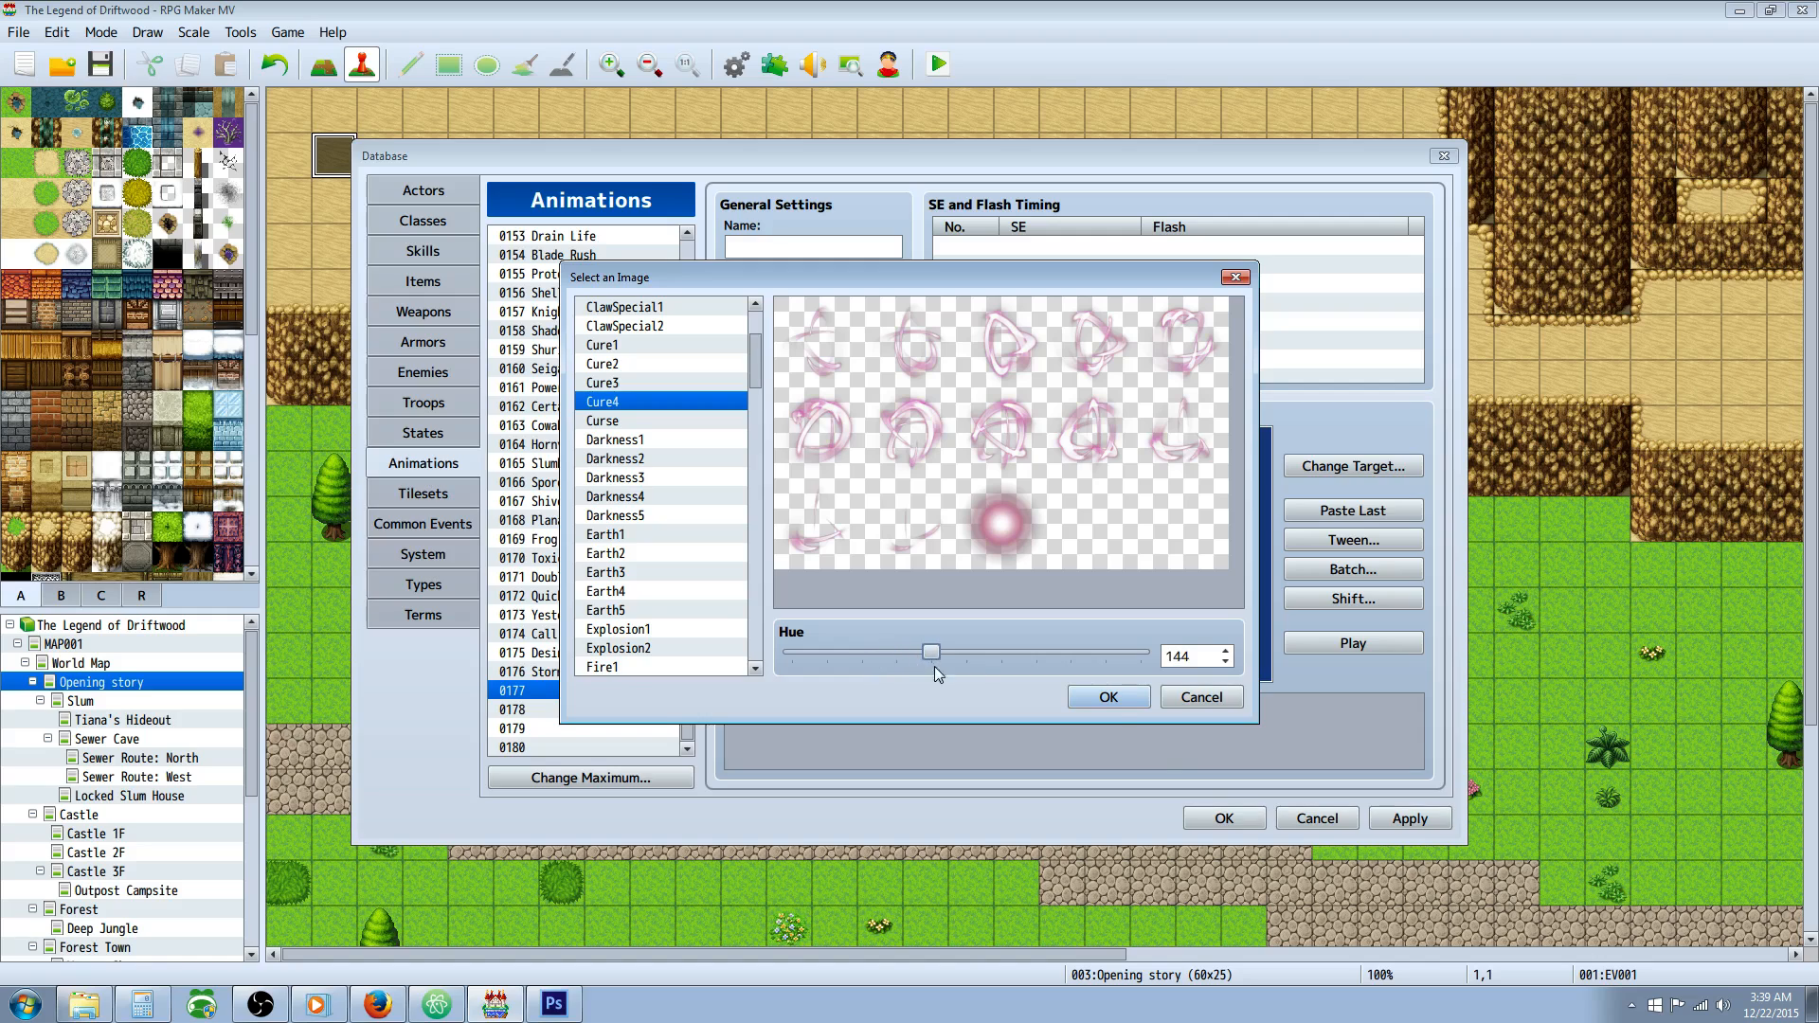
pyautogui.click(1105, 704)
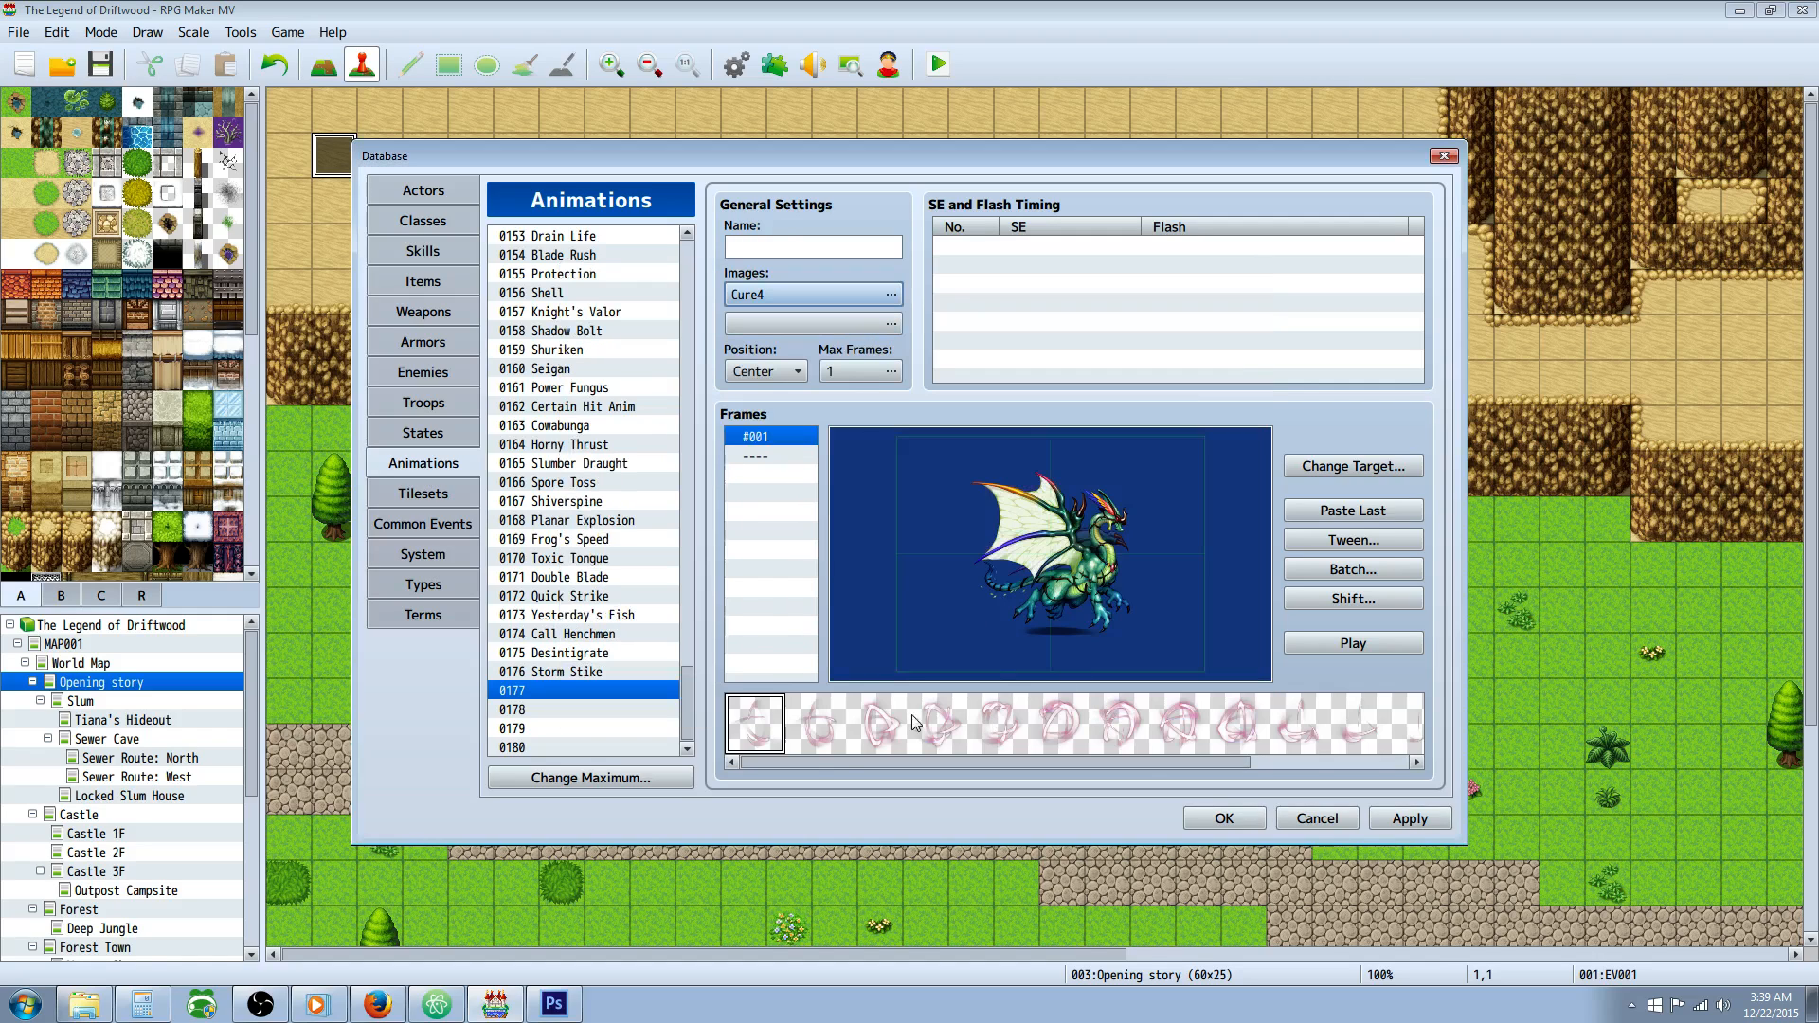
# Select the glowing orb pattern of Cure4 and set the animation's maximum frames to 12.
pyautogui.moveTo(813, 760); pyautogui.dragTo(1057, 779)
pyautogui.click(1258, 727)
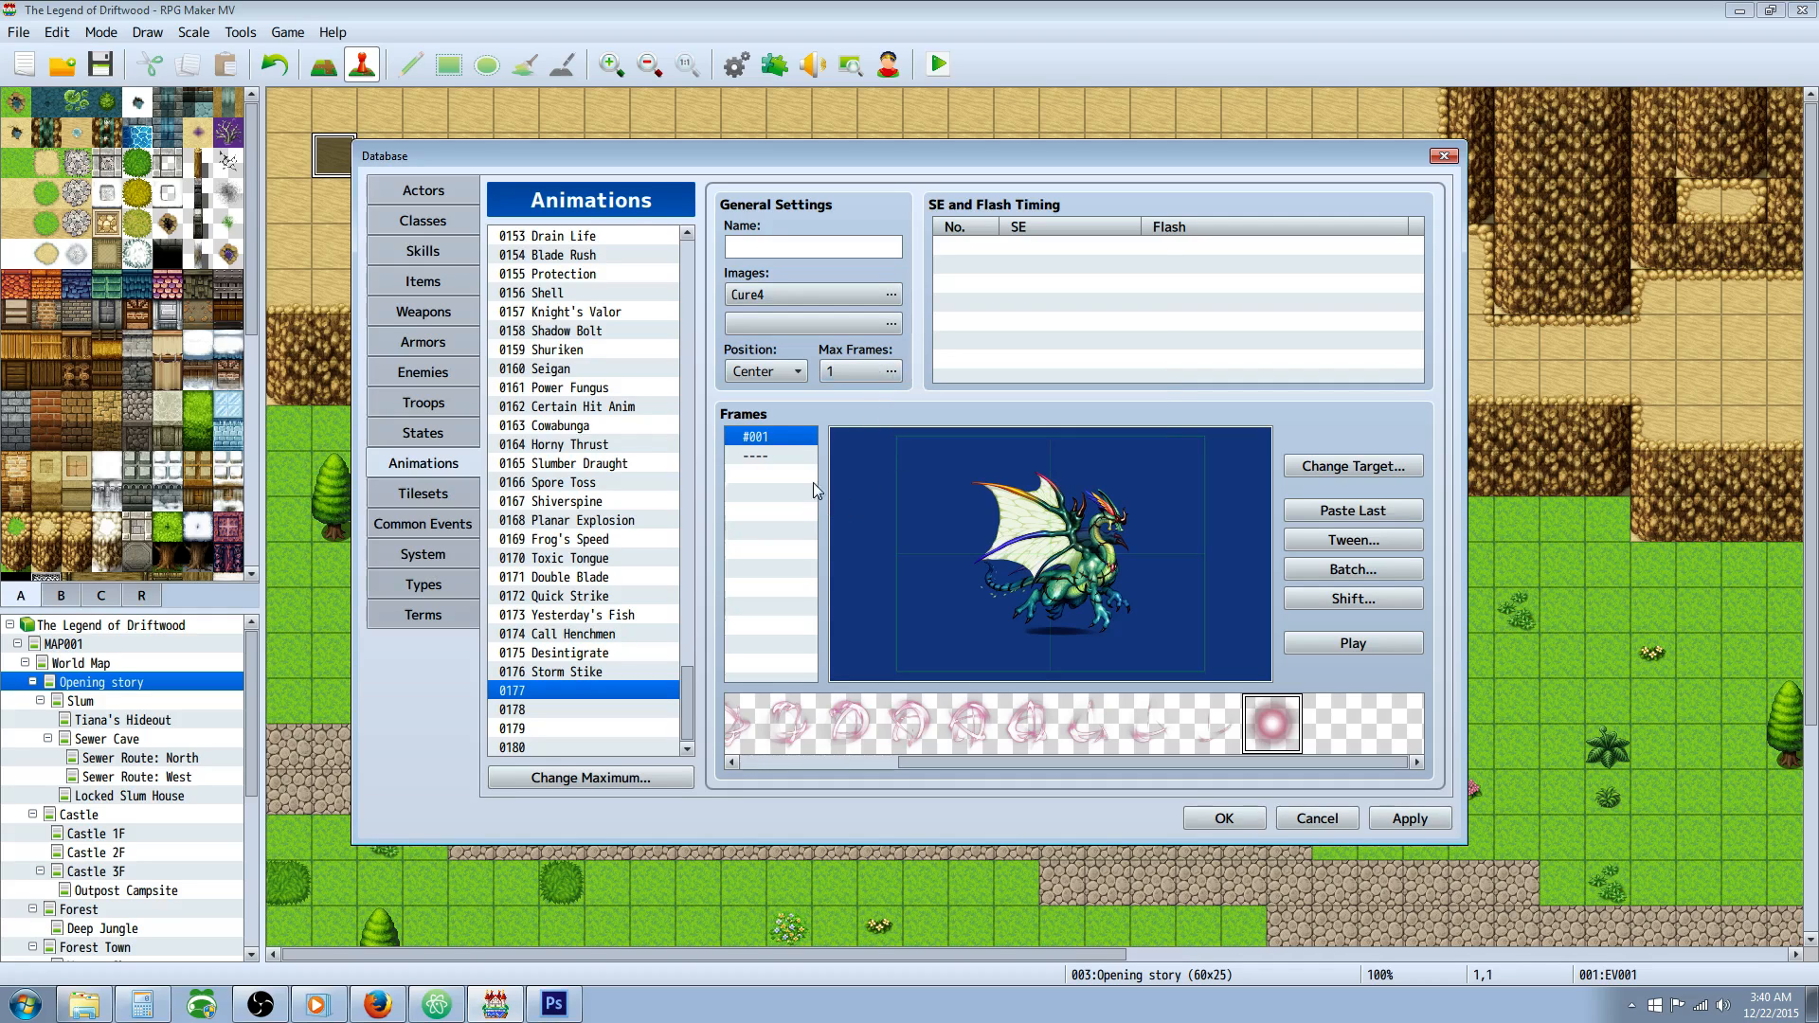
pyautogui.click(867, 375)
pyautogui.write('12')
pyautogui.press('Return')
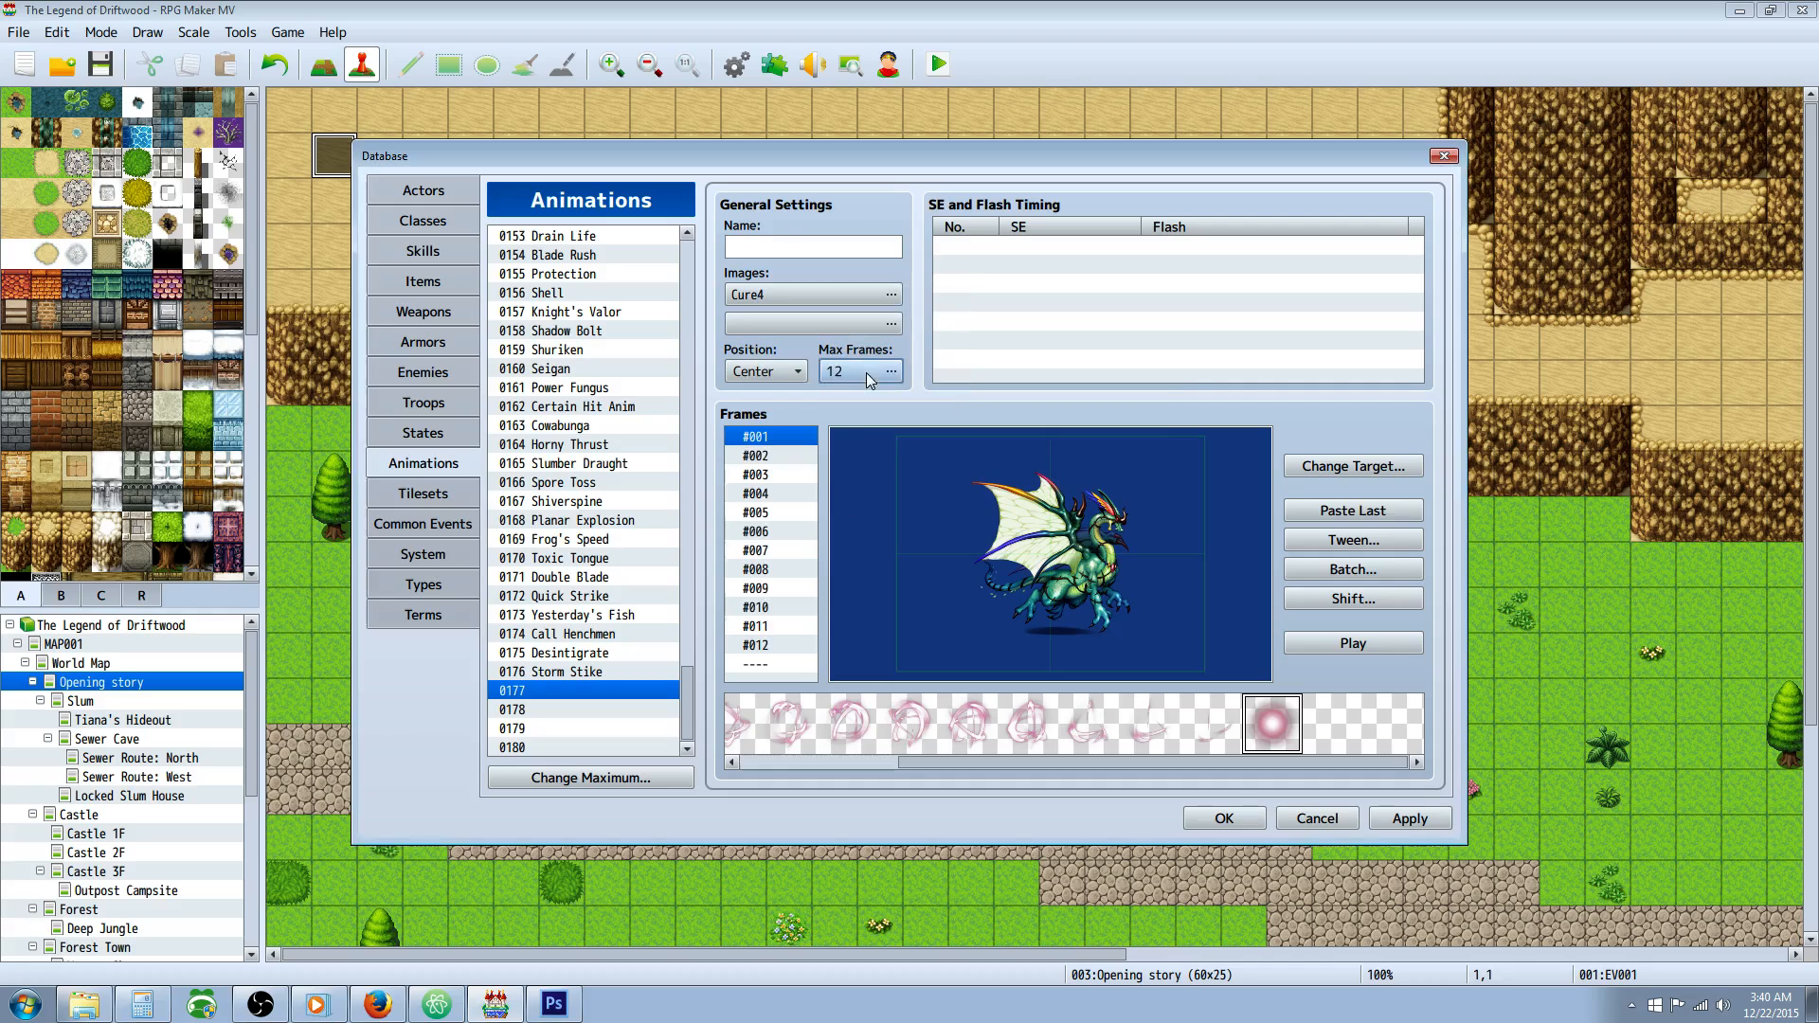
# Add an orb cell to frame 1 and set its X and Y coordinates to 0.
pyautogui.rightClick(848, 527)
pyautogui.click(881, 537)
pyautogui.moveTo(881, 537); pyautogui.dragTo(905, 503)
pyautogui.rightClick(904, 509)
pyautogui.click(1009, 534)
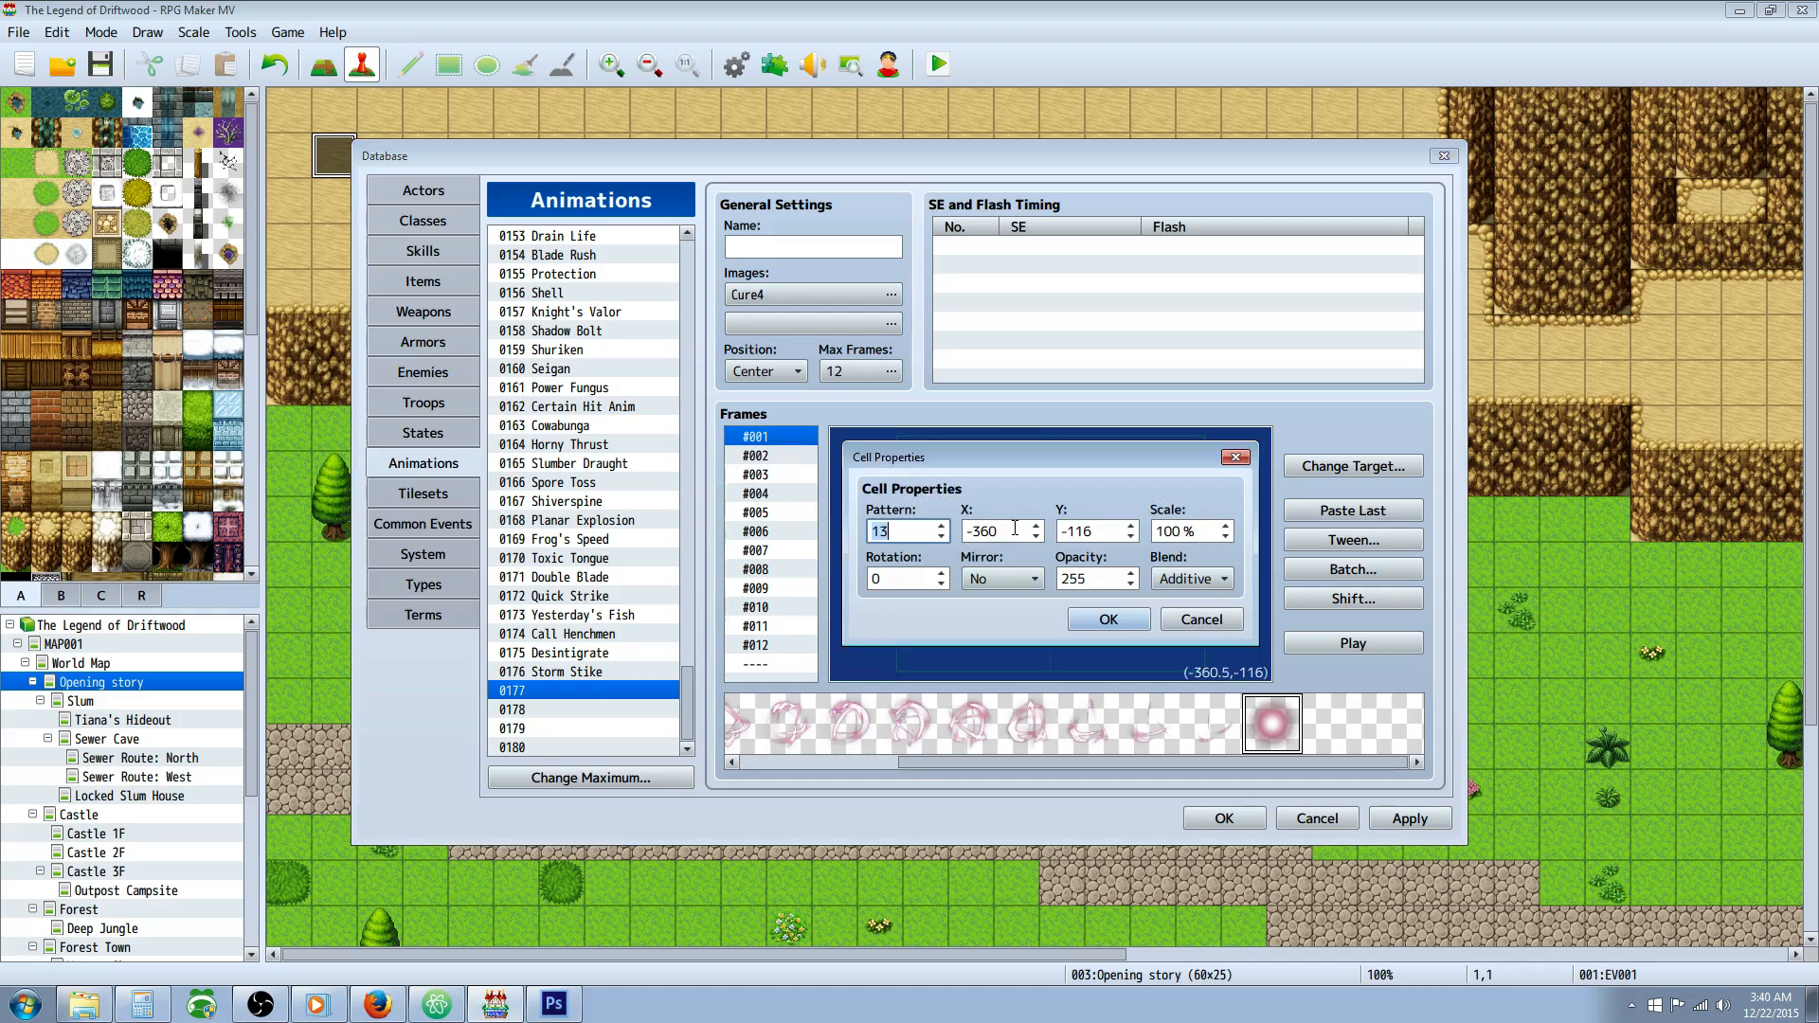
pyautogui.press('Tab')
pyautogui.write('0')
pyautogui.press('Tab')
pyautogui.write('0')
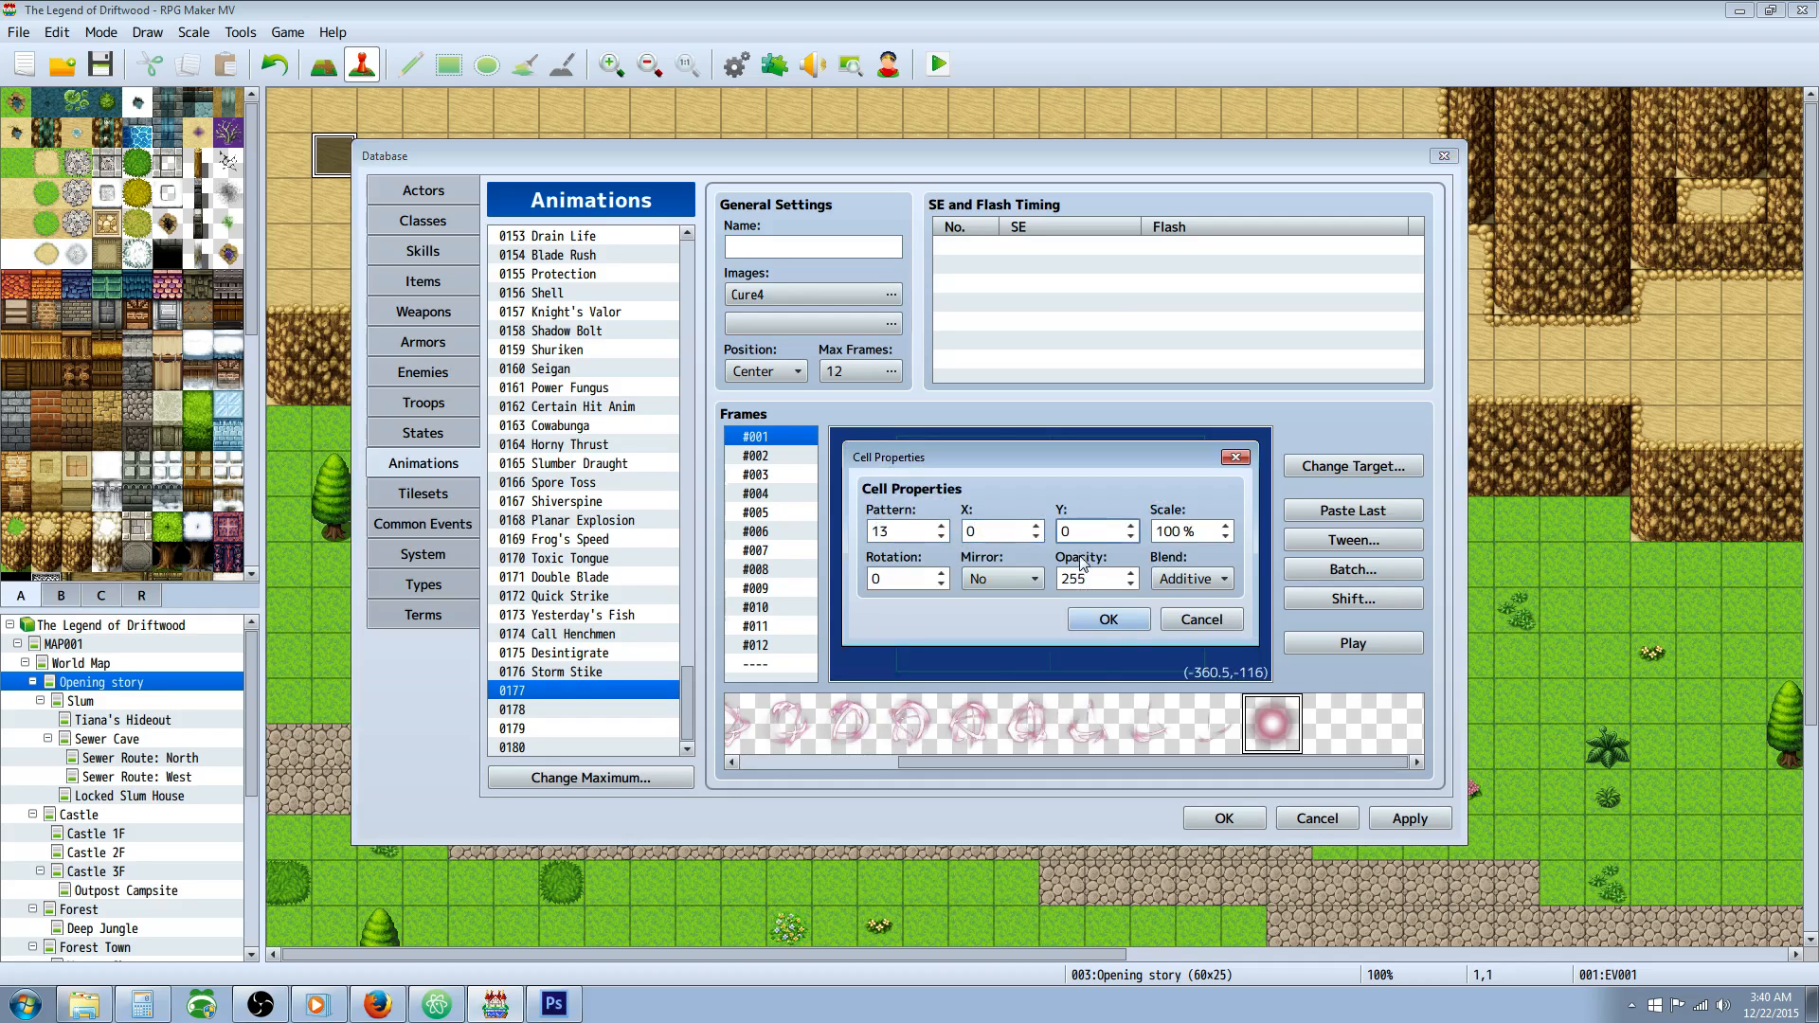
pyautogui.click(1109, 619)
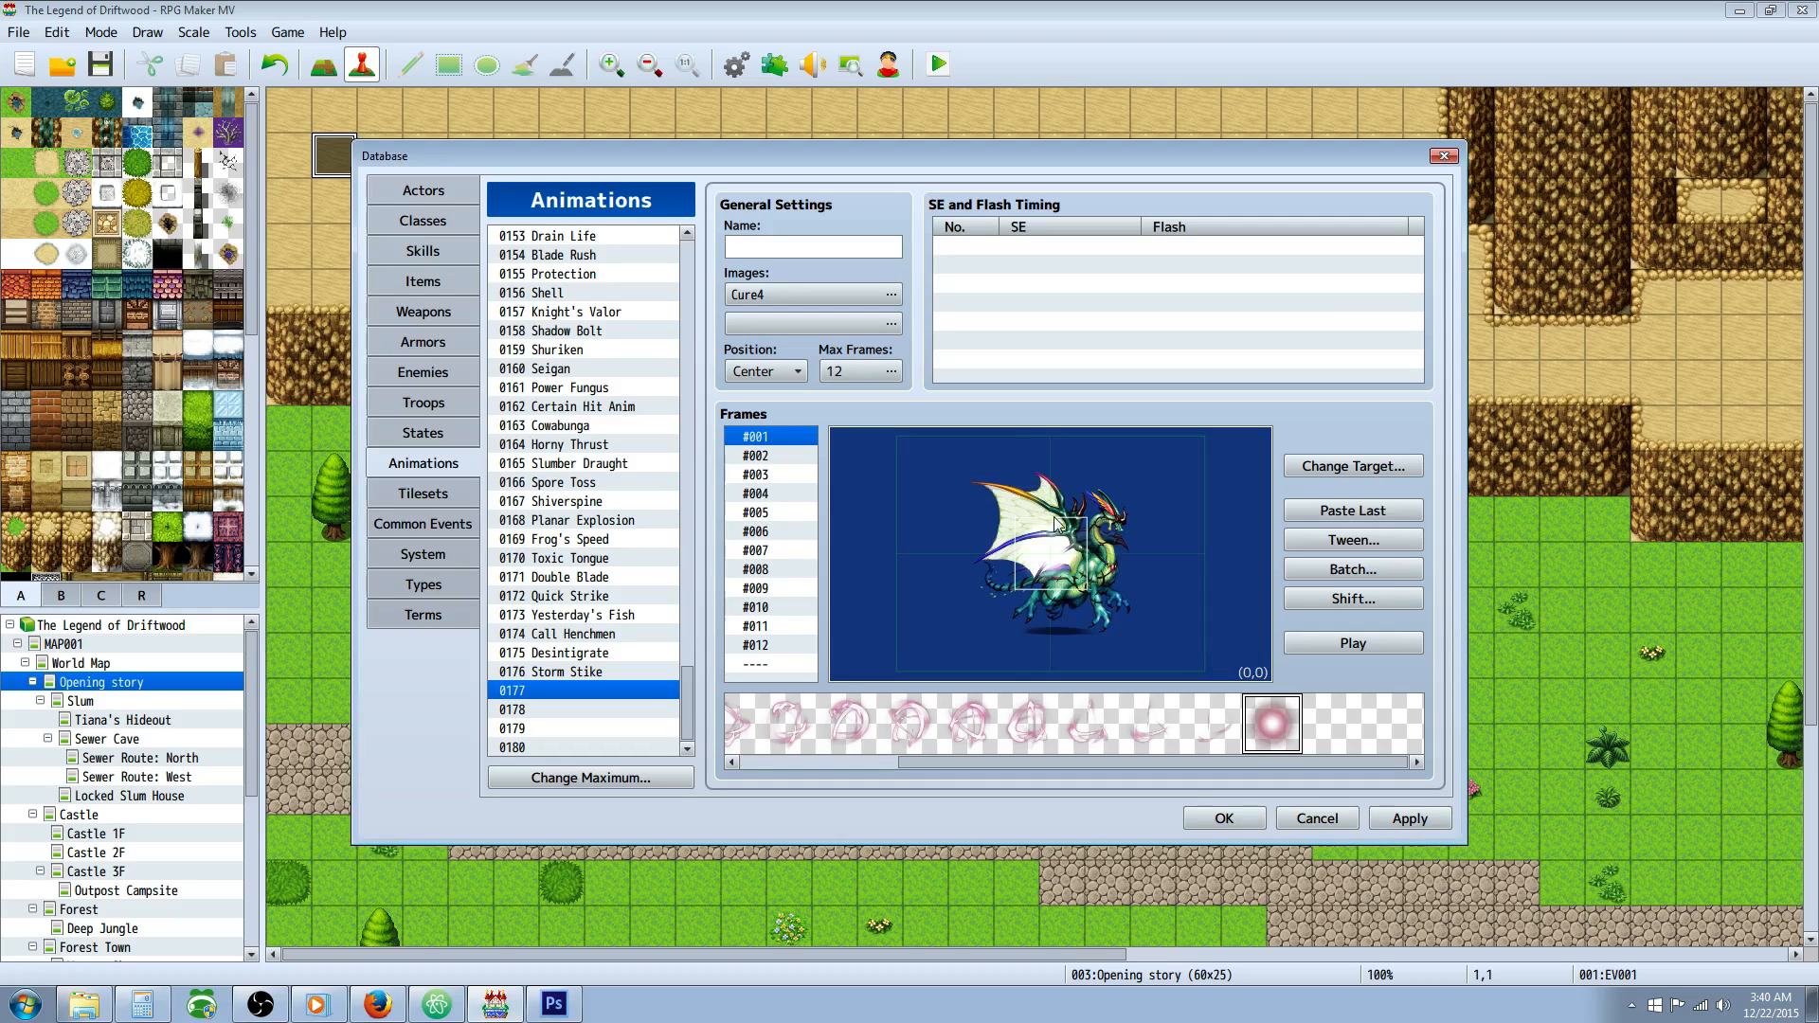
# Try the animation positions Feet and Head, and set the position to Screen.
pyautogui.click(777, 371)
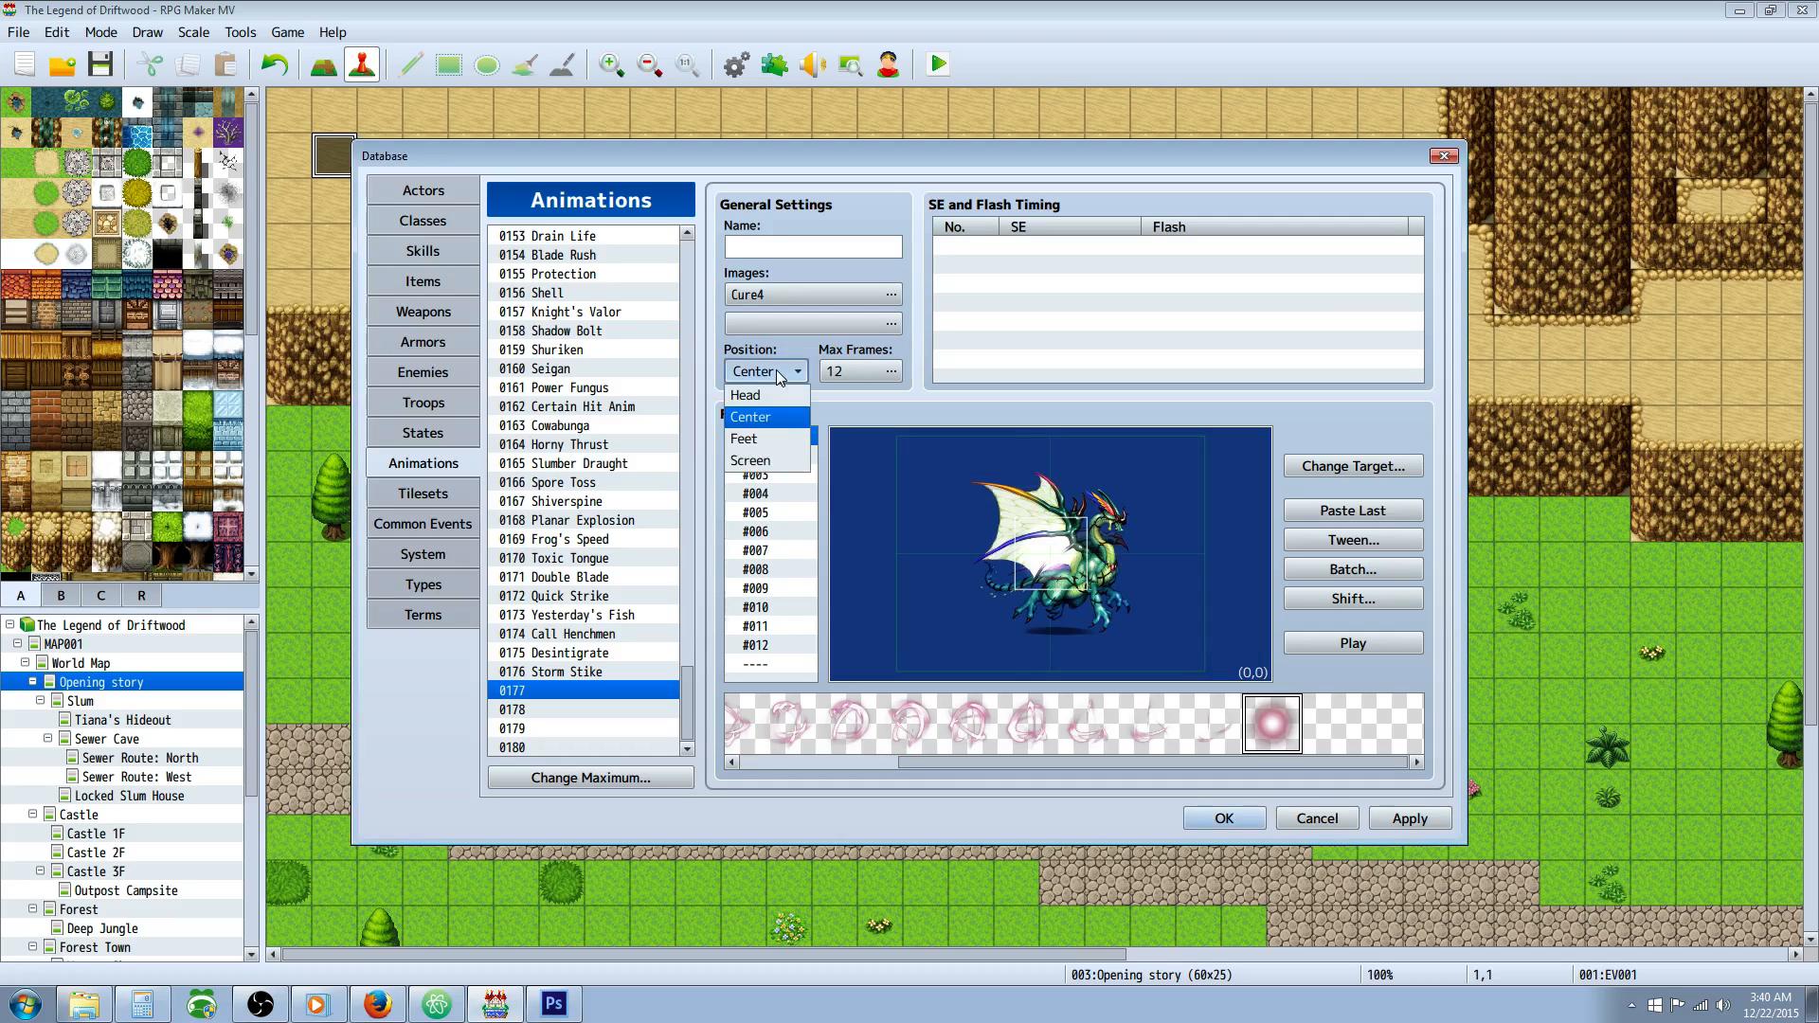
pyautogui.click(758, 439)
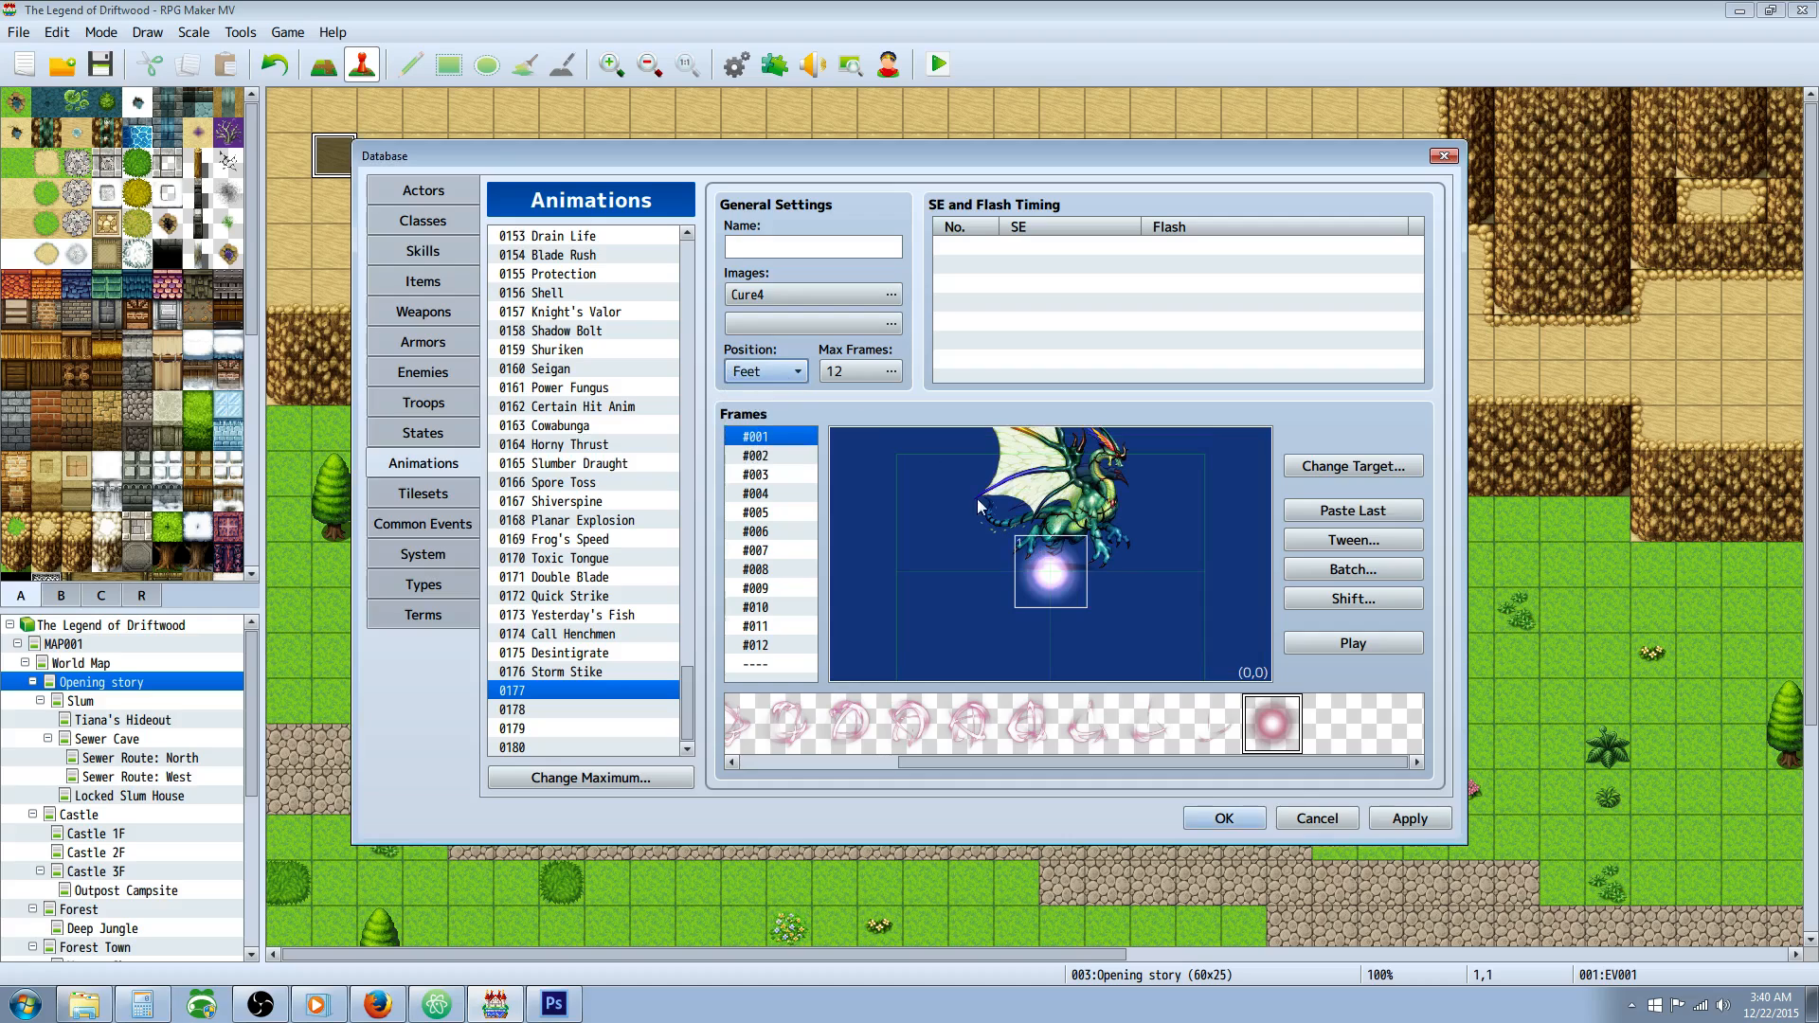
pyautogui.click(769, 372)
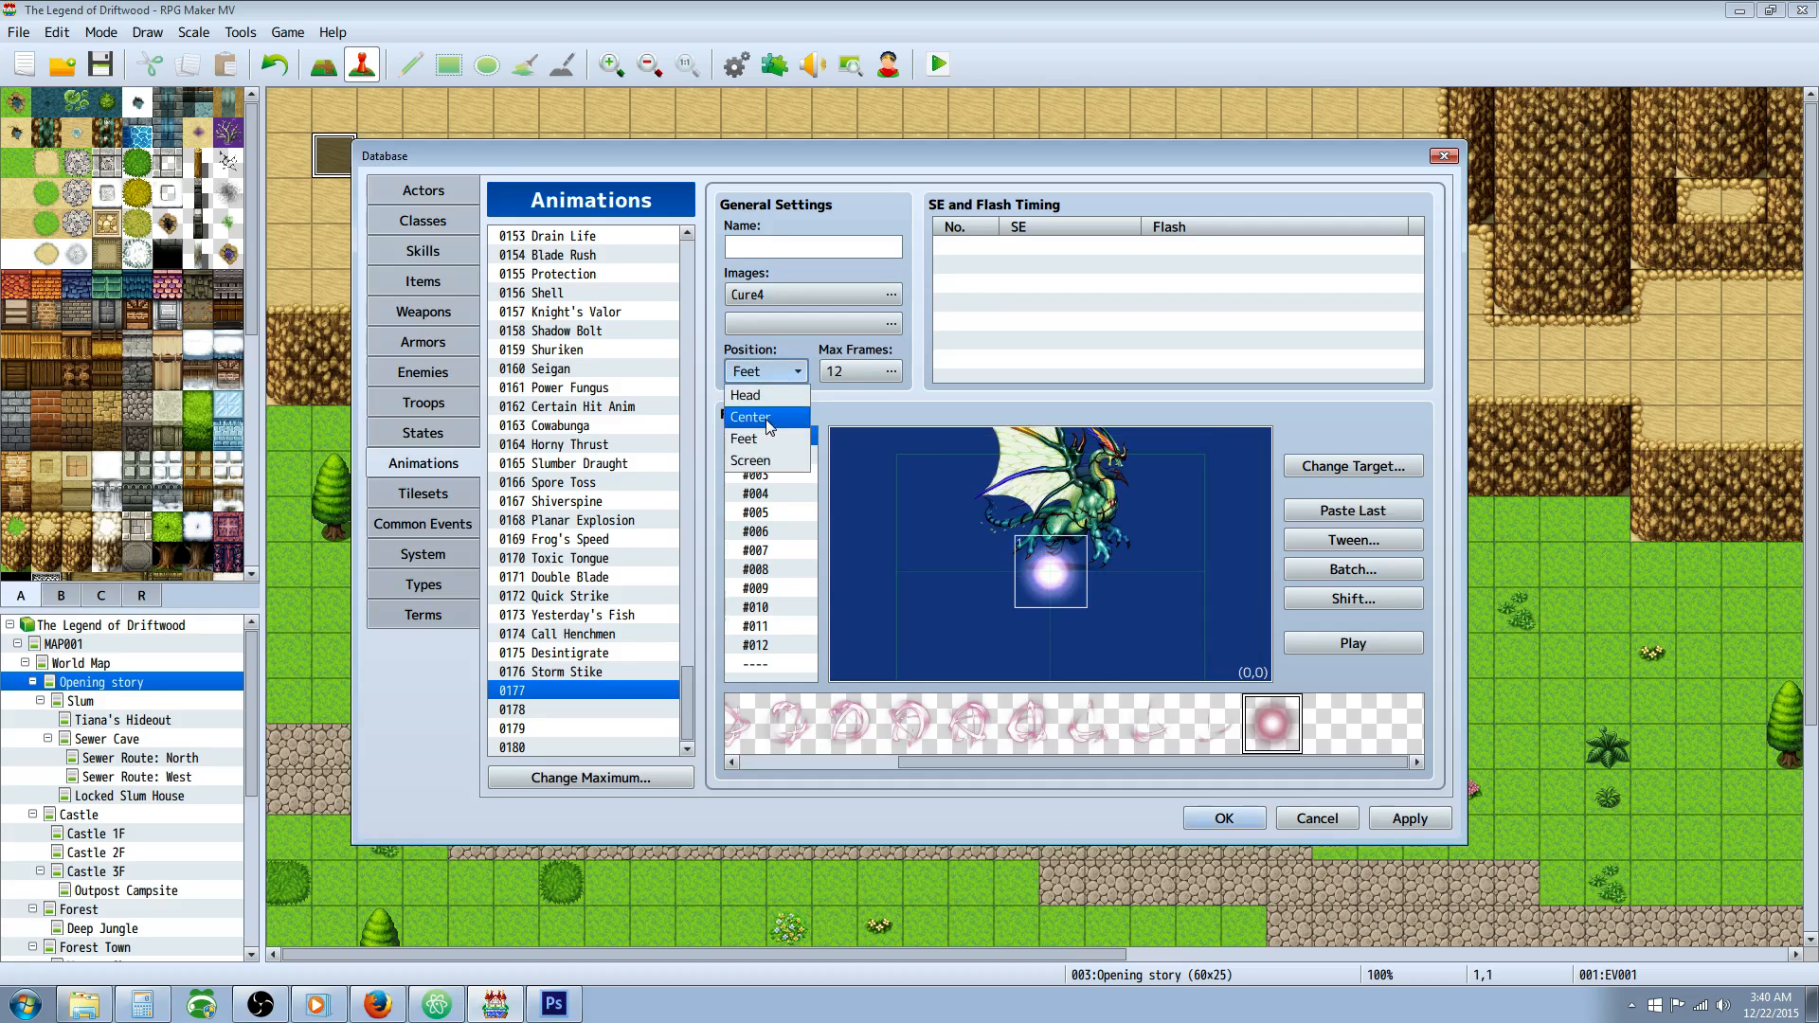
pyautogui.click(757, 396)
pyautogui.click(779, 377)
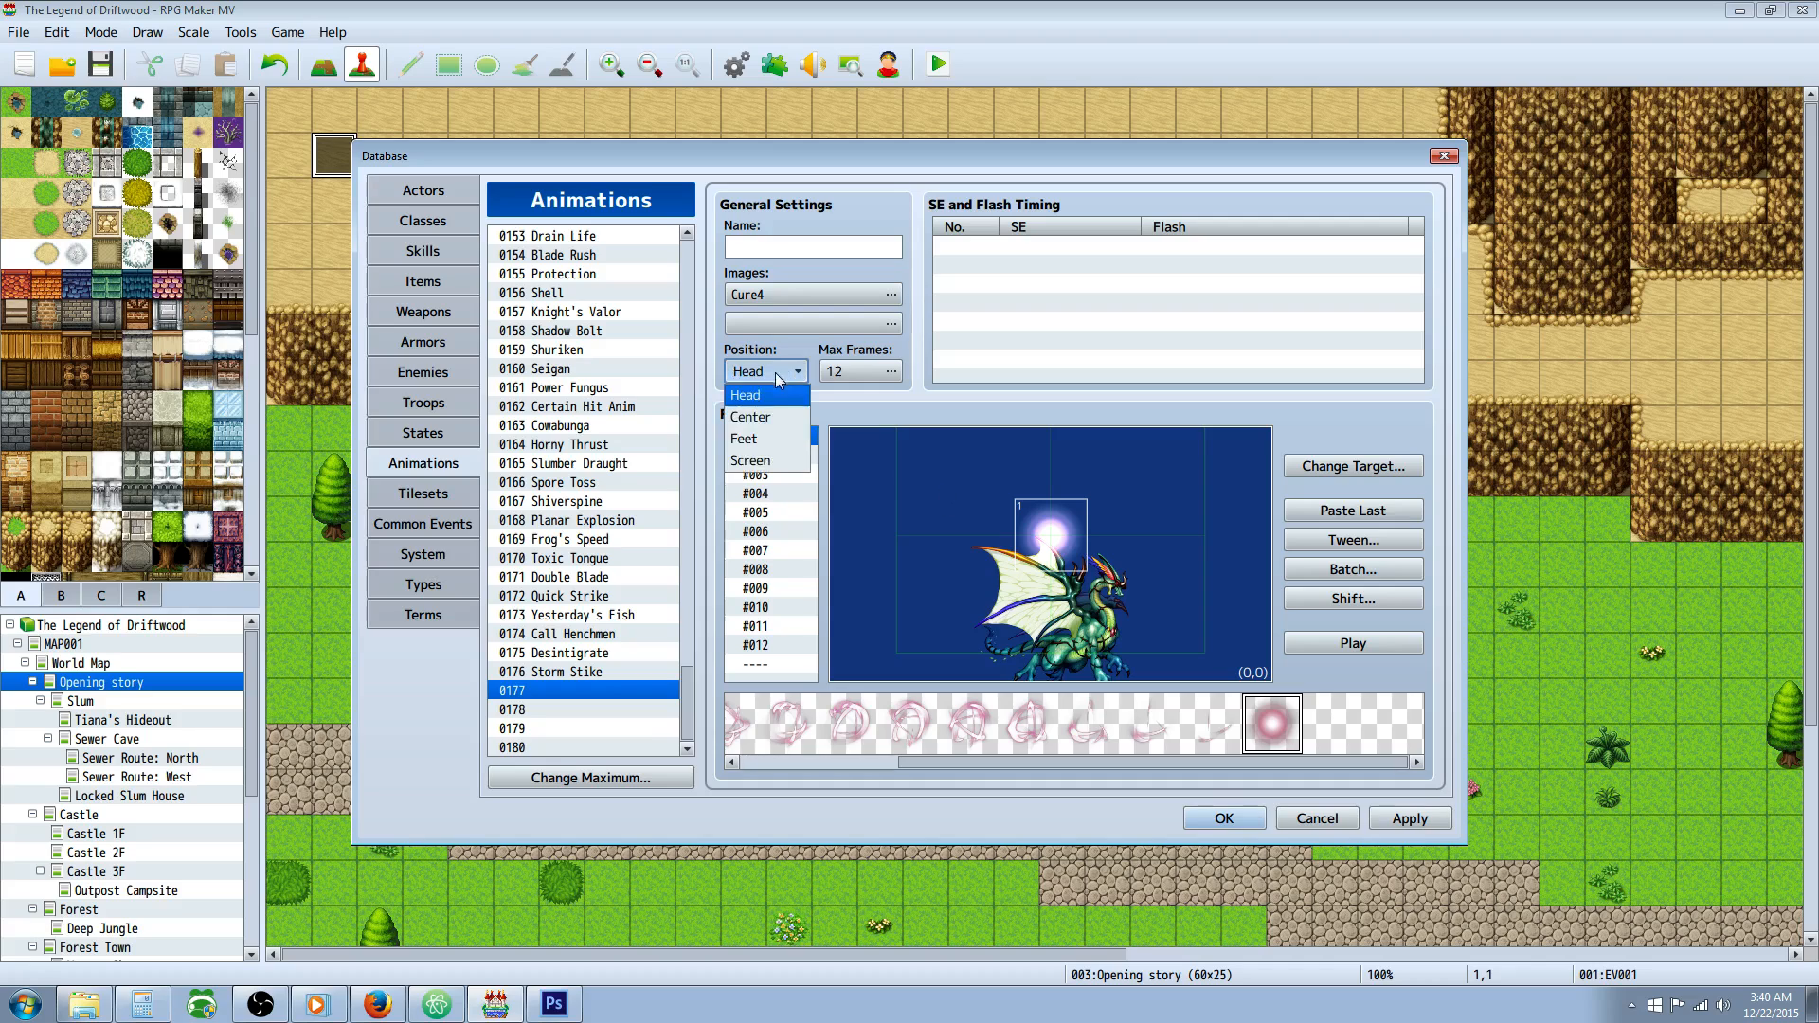
pyautogui.click(770, 462)
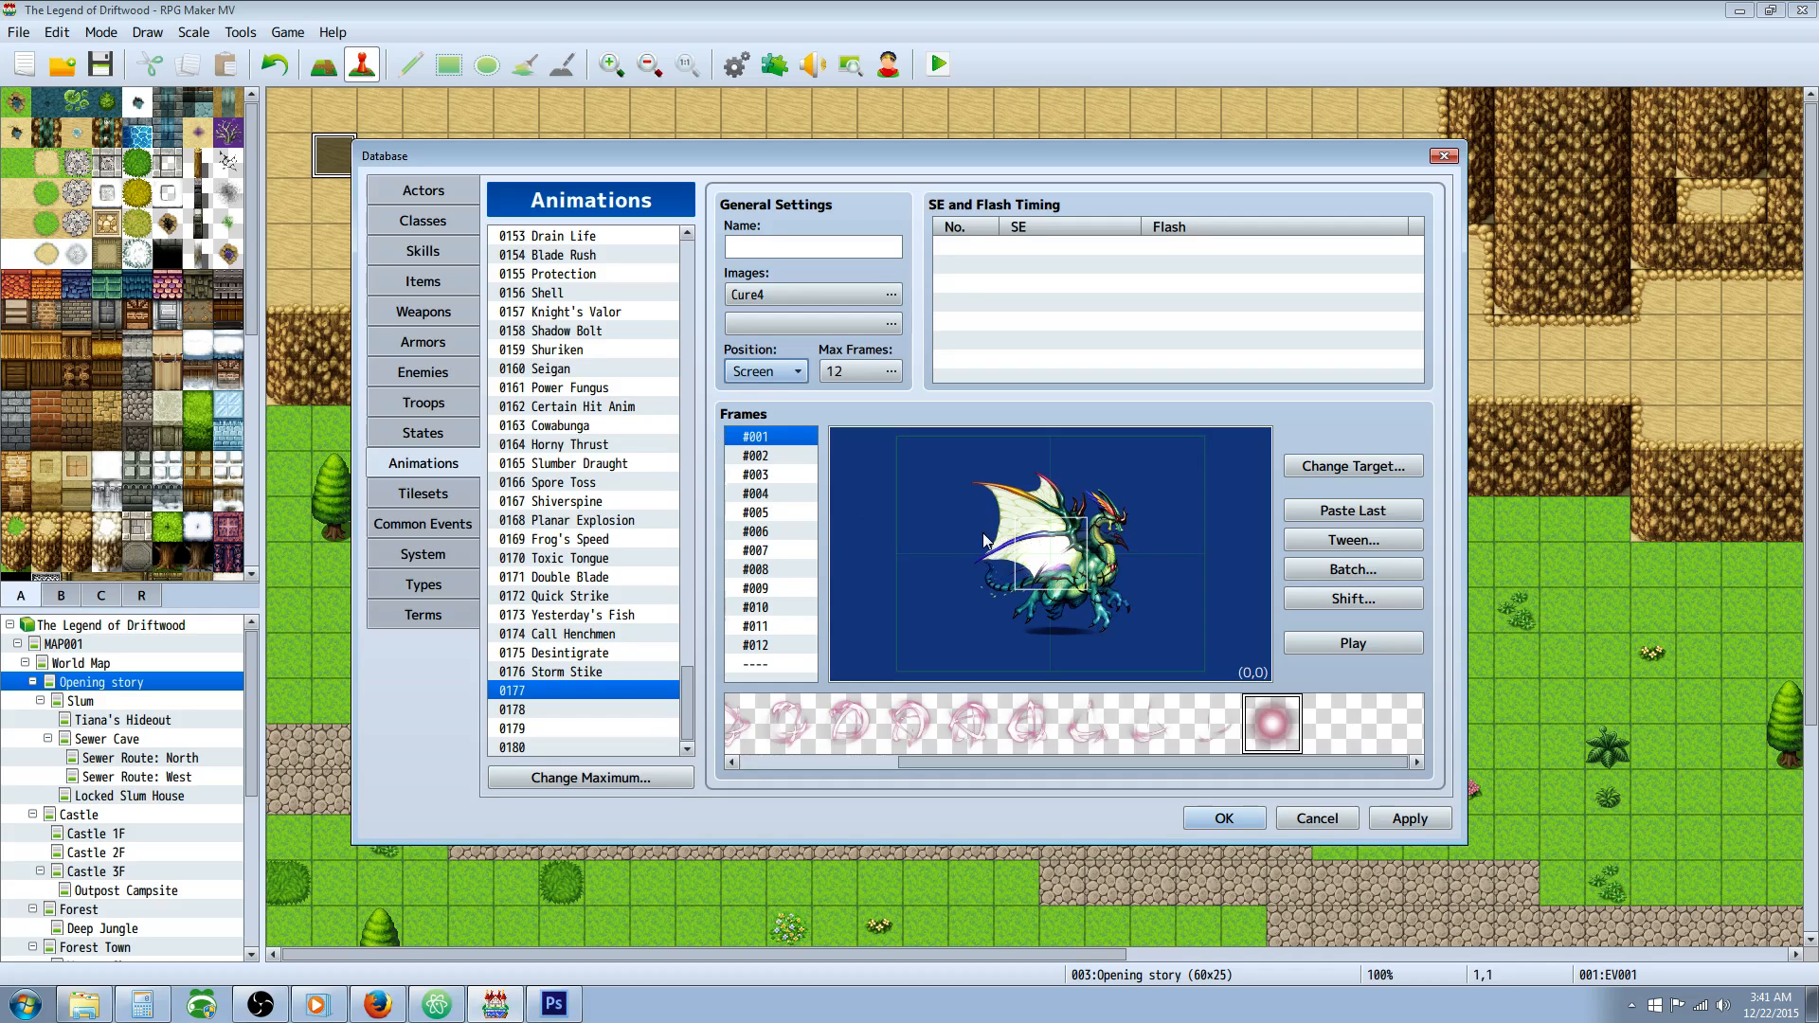
# Add an orb cell to frame 12 with X 0, Y 0 and a scale of 400%.
pyautogui.click(781, 648)
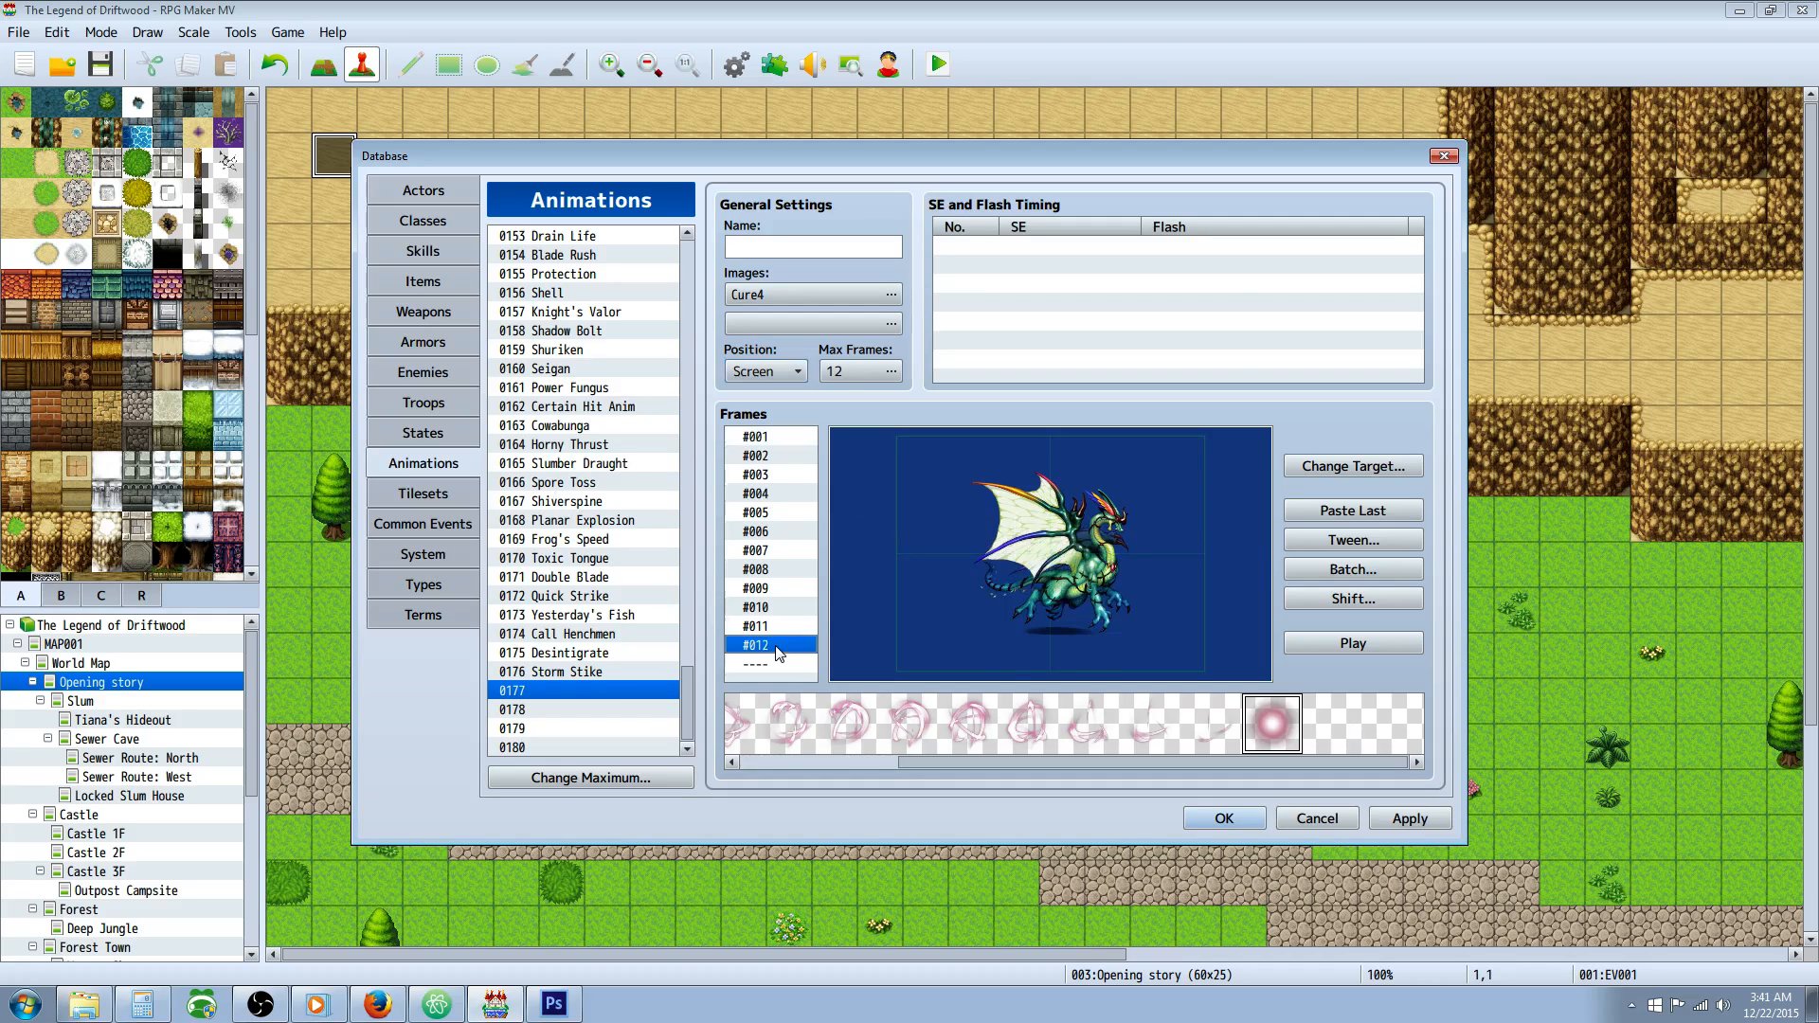
pyautogui.rightClick(865, 546)
pyautogui.click(916, 561)
pyautogui.rightClick(894, 542)
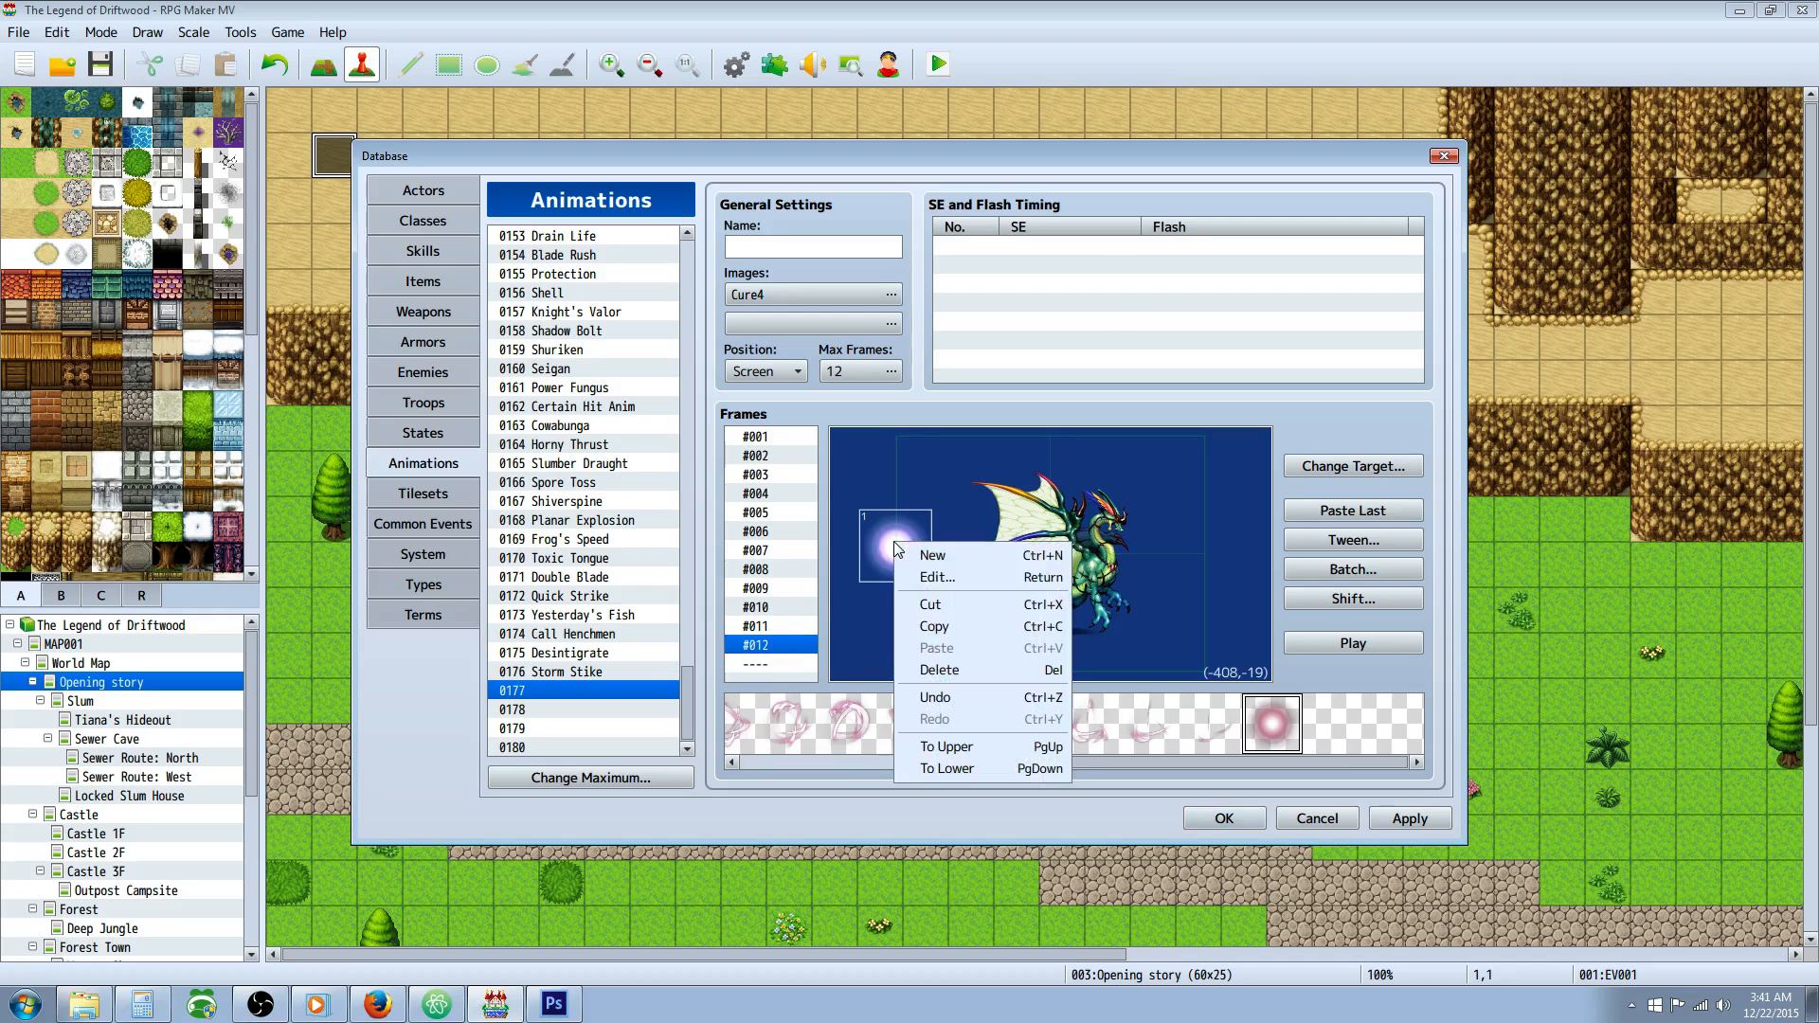
pyautogui.click(948, 578)
pyautogui.press('Tab')
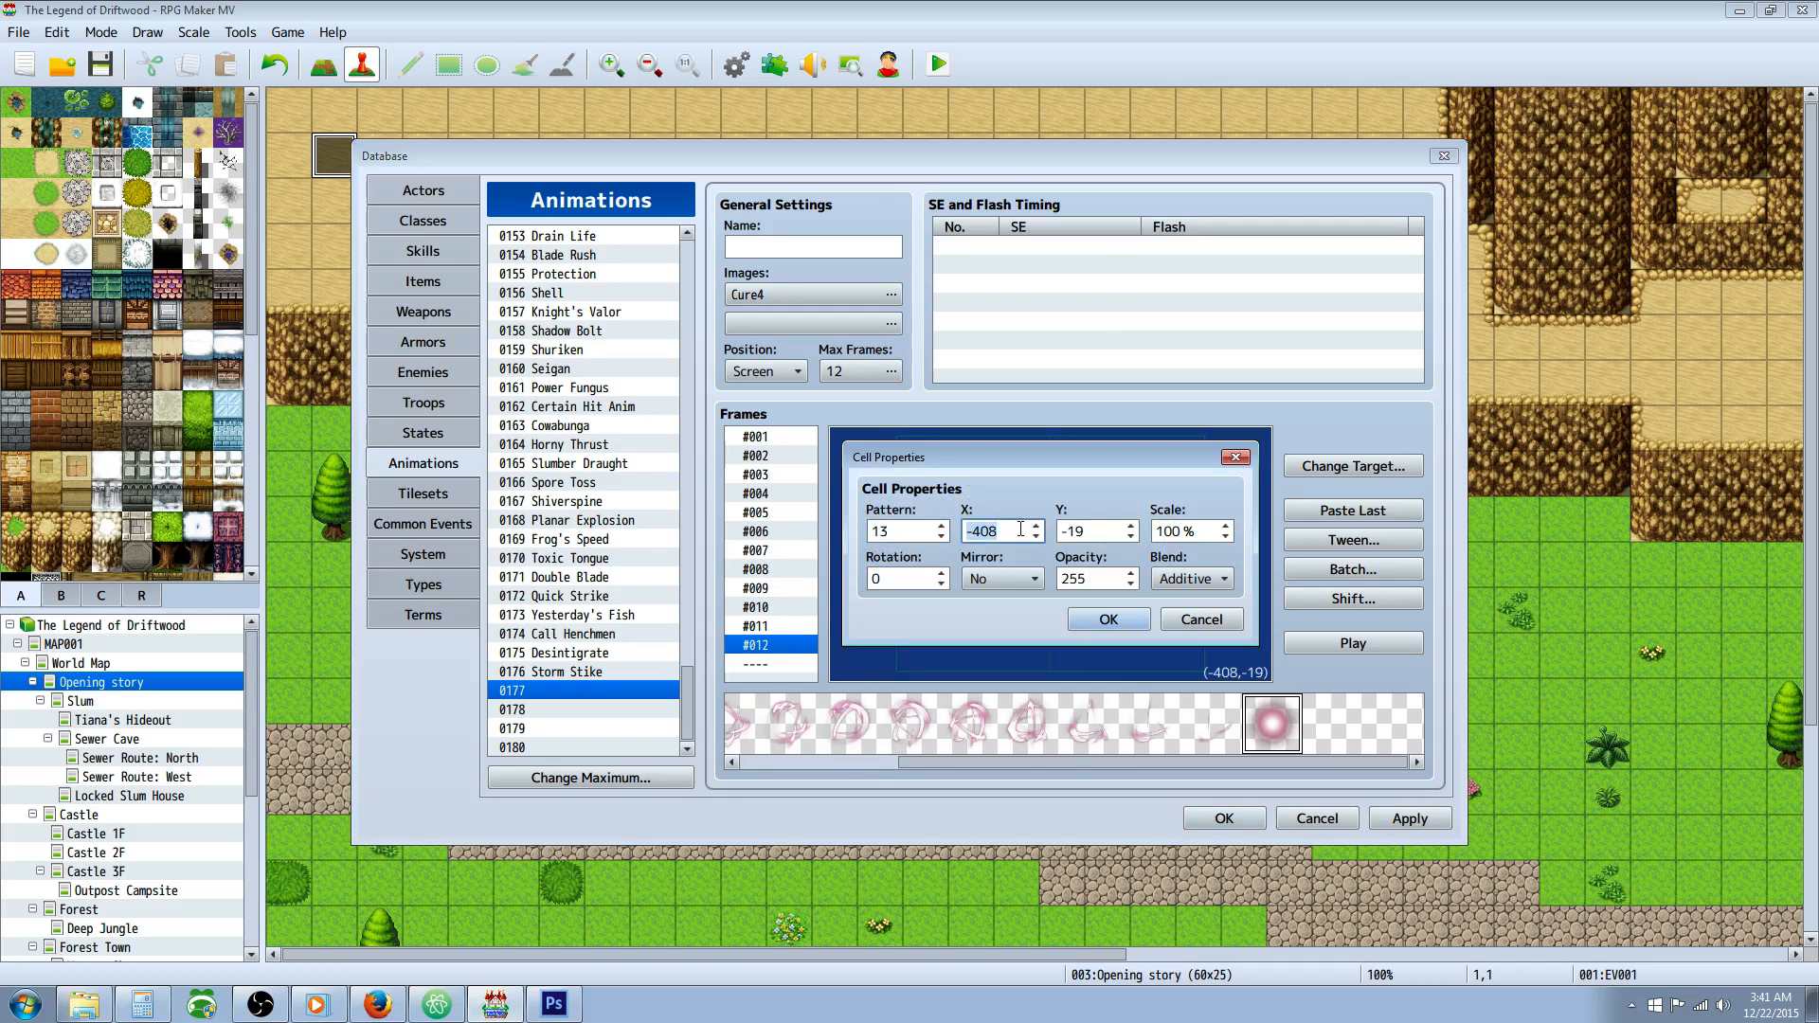
pyautogui.write('0')
pyautogui.press('Tab')
pyautogui.write('0')
pyautogui.press('Tab')
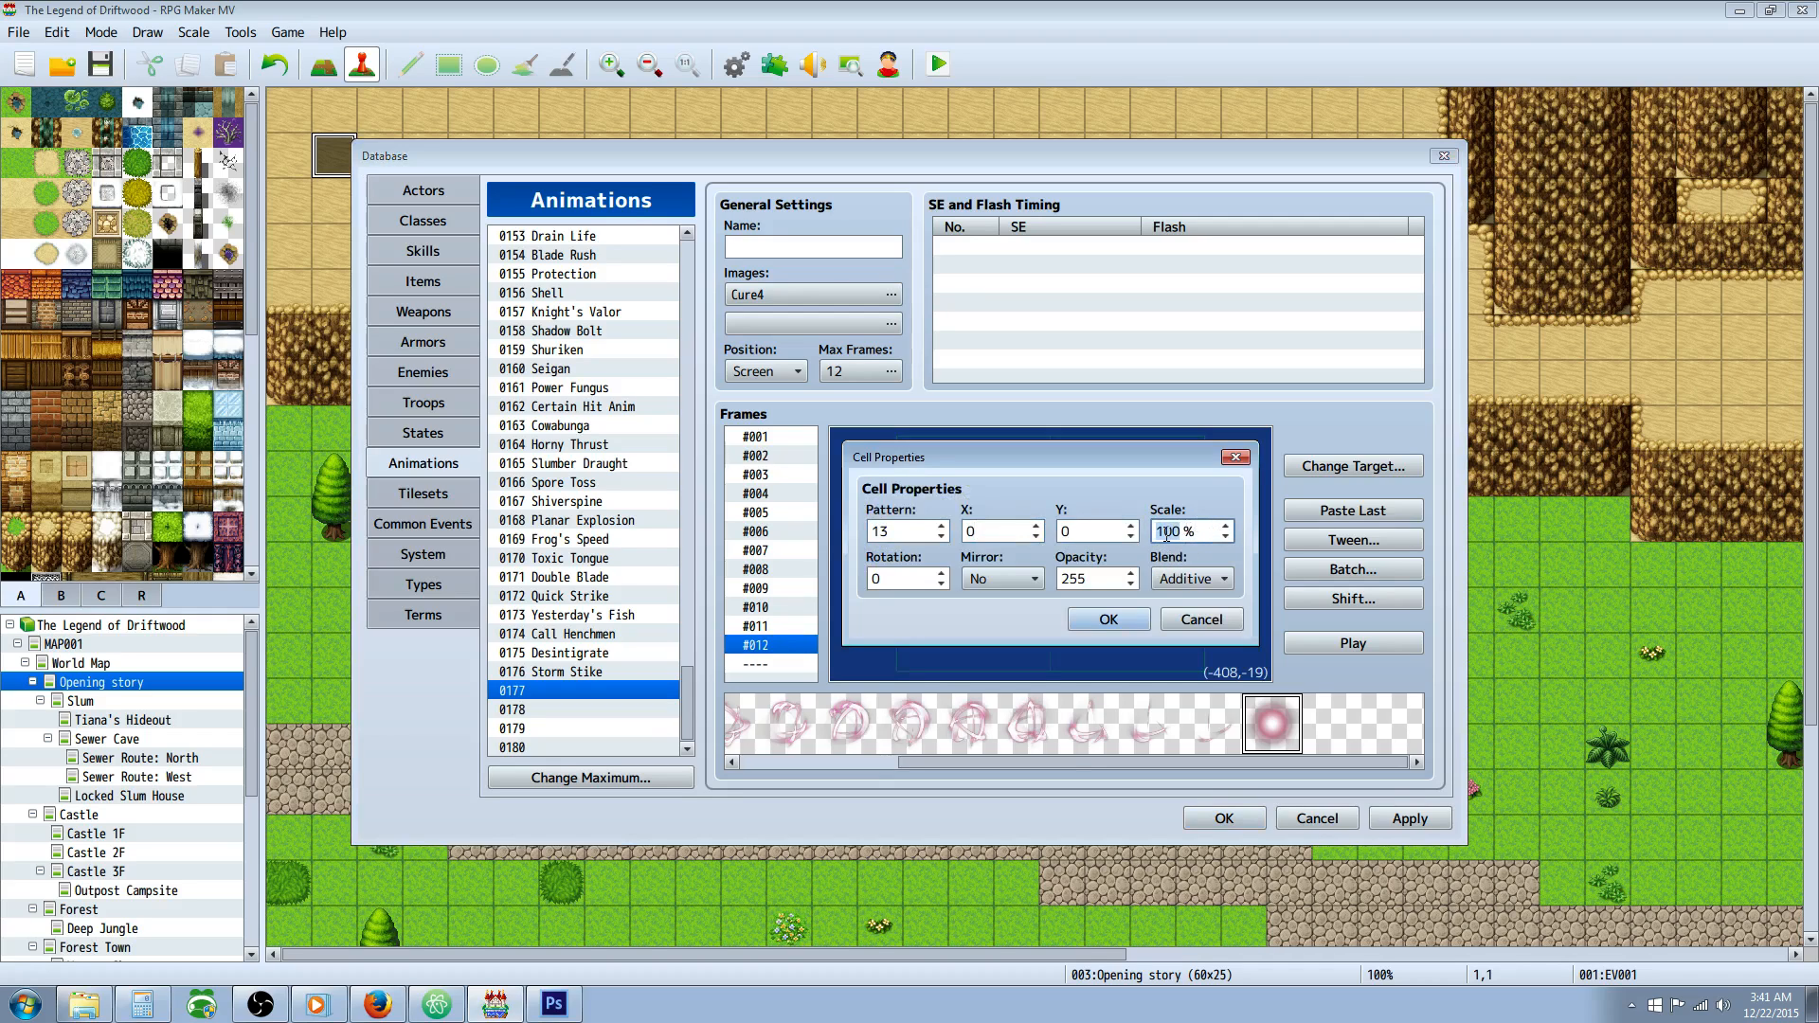
pyautogui.write('400')
# Try the Normal blend mode on the frame 12 cell and return it to Additive.
pyautogui.doubleClick(1105, 575)
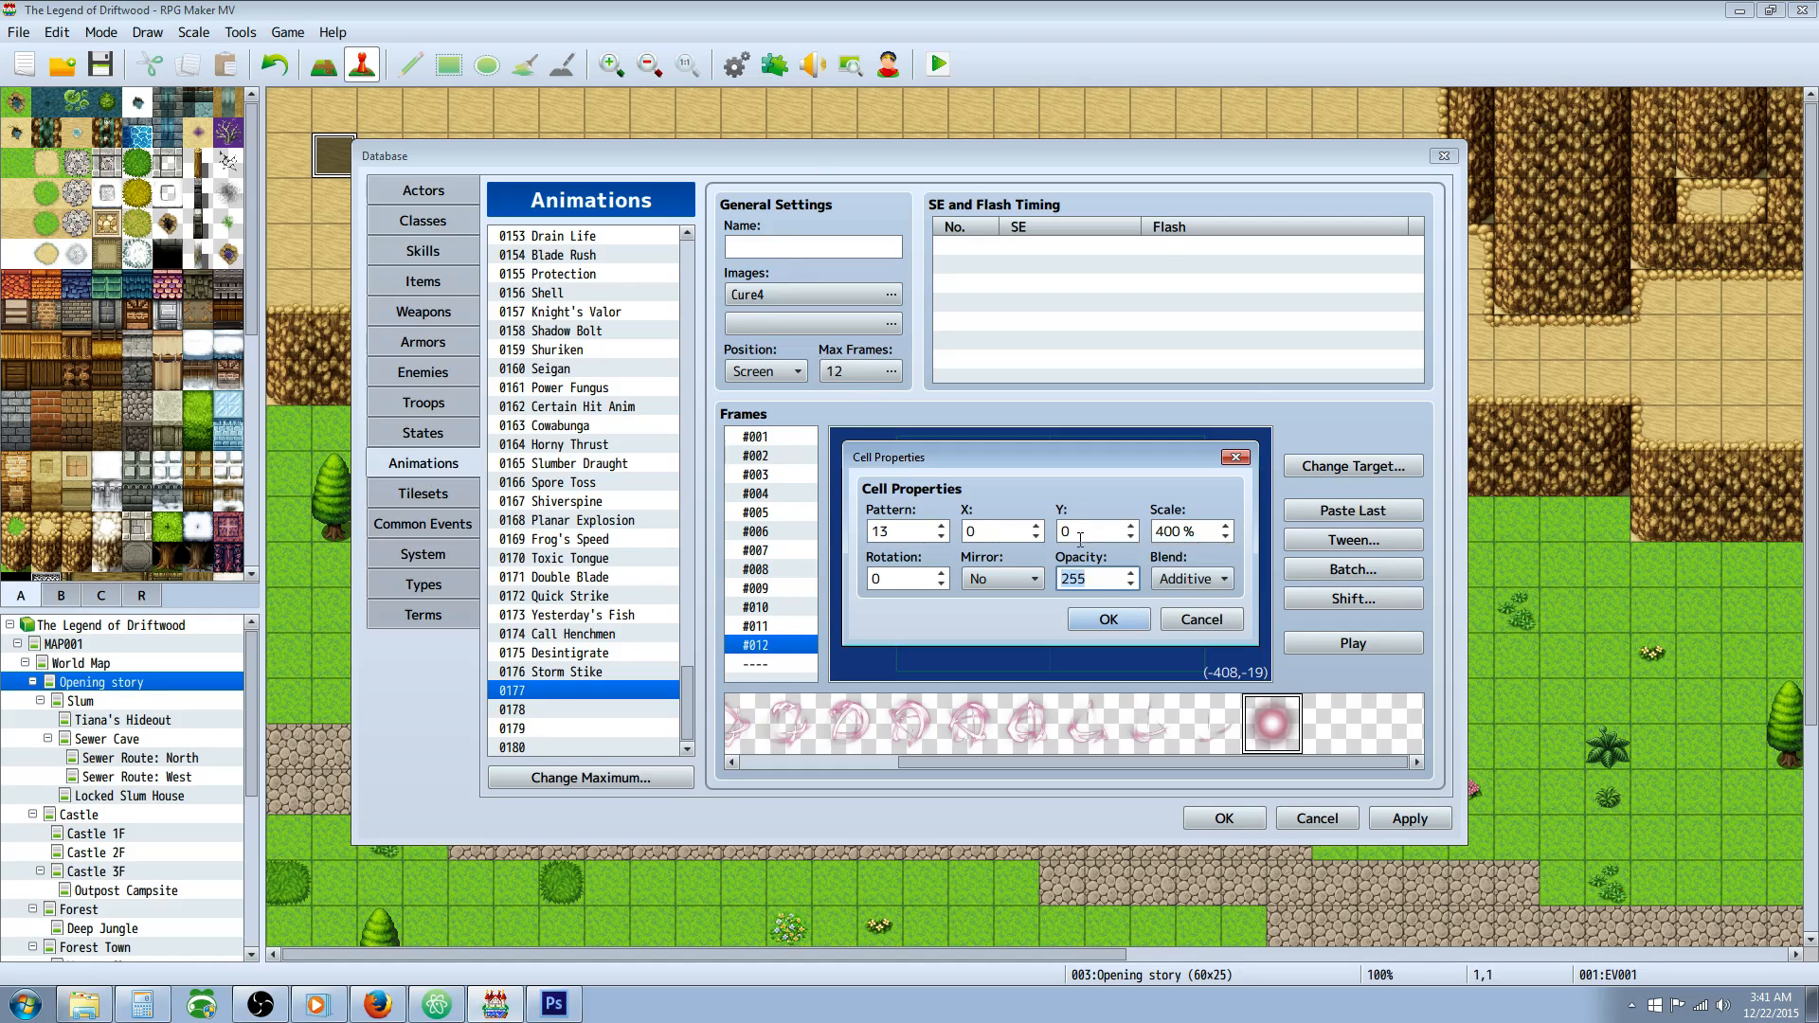
pyautogui.click(1184, 578)
pyautogui.click(1186, 584)
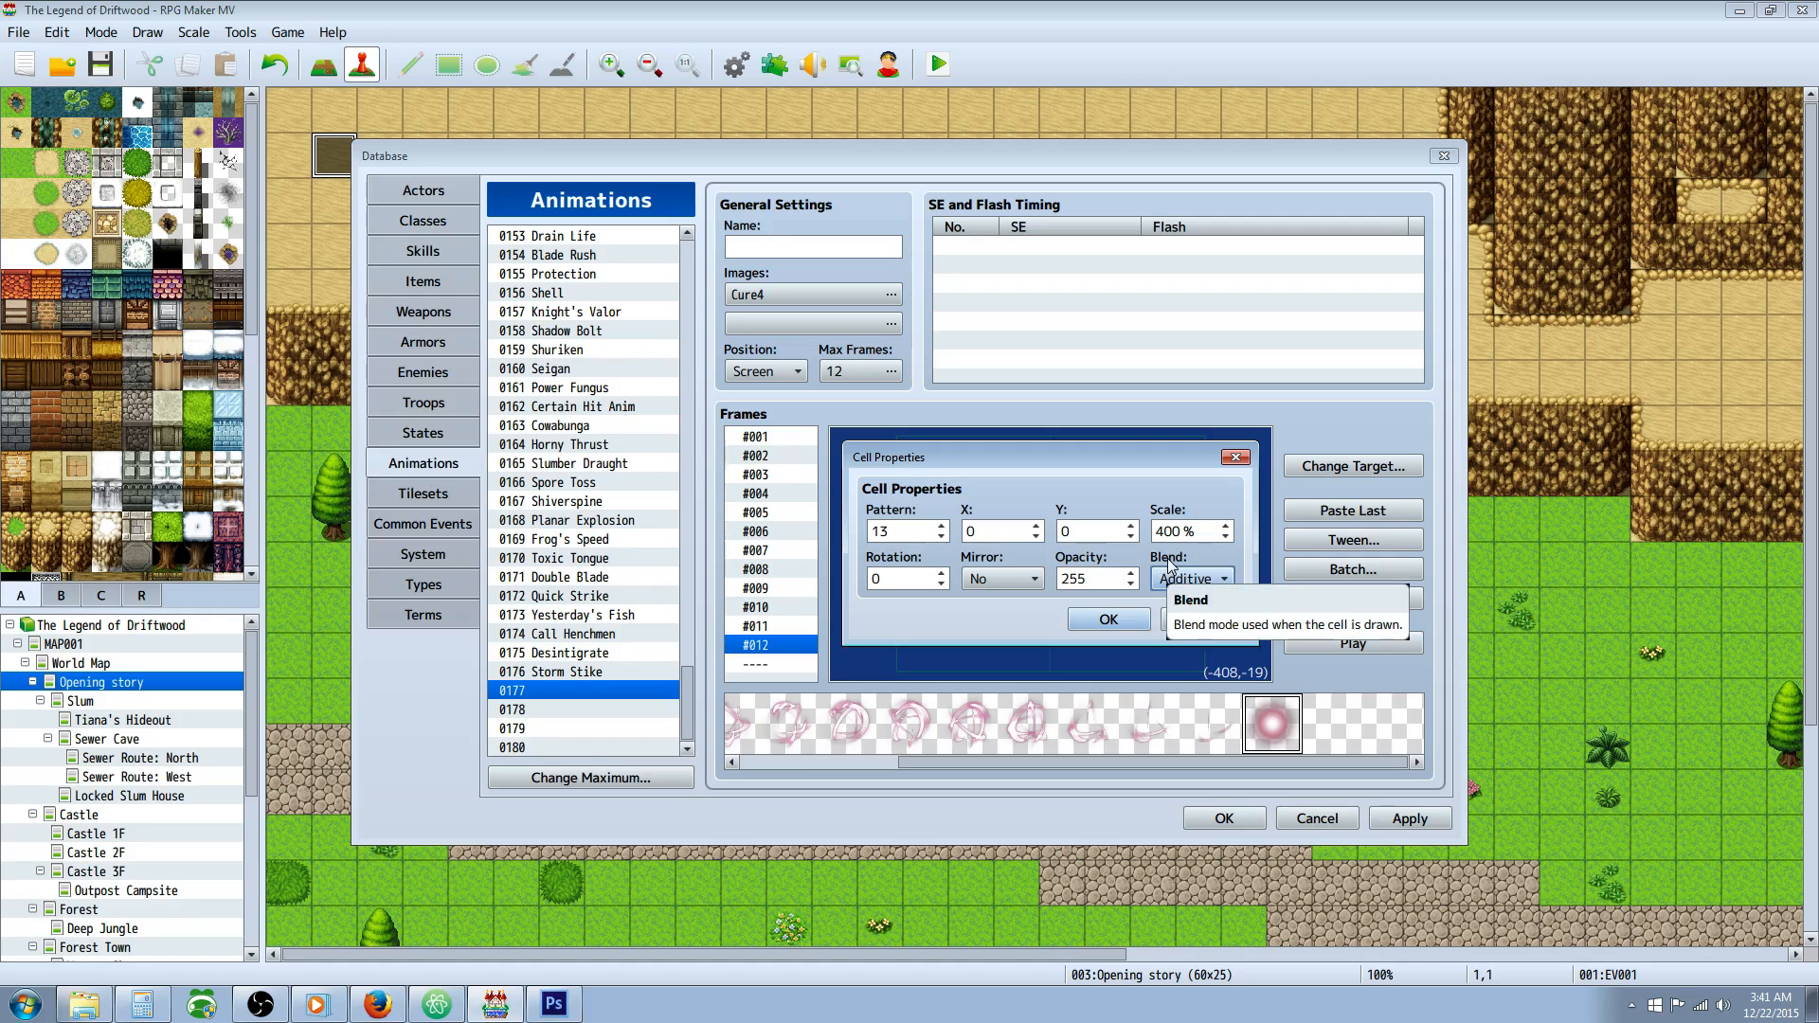
pyautogui.click(1173, 580)
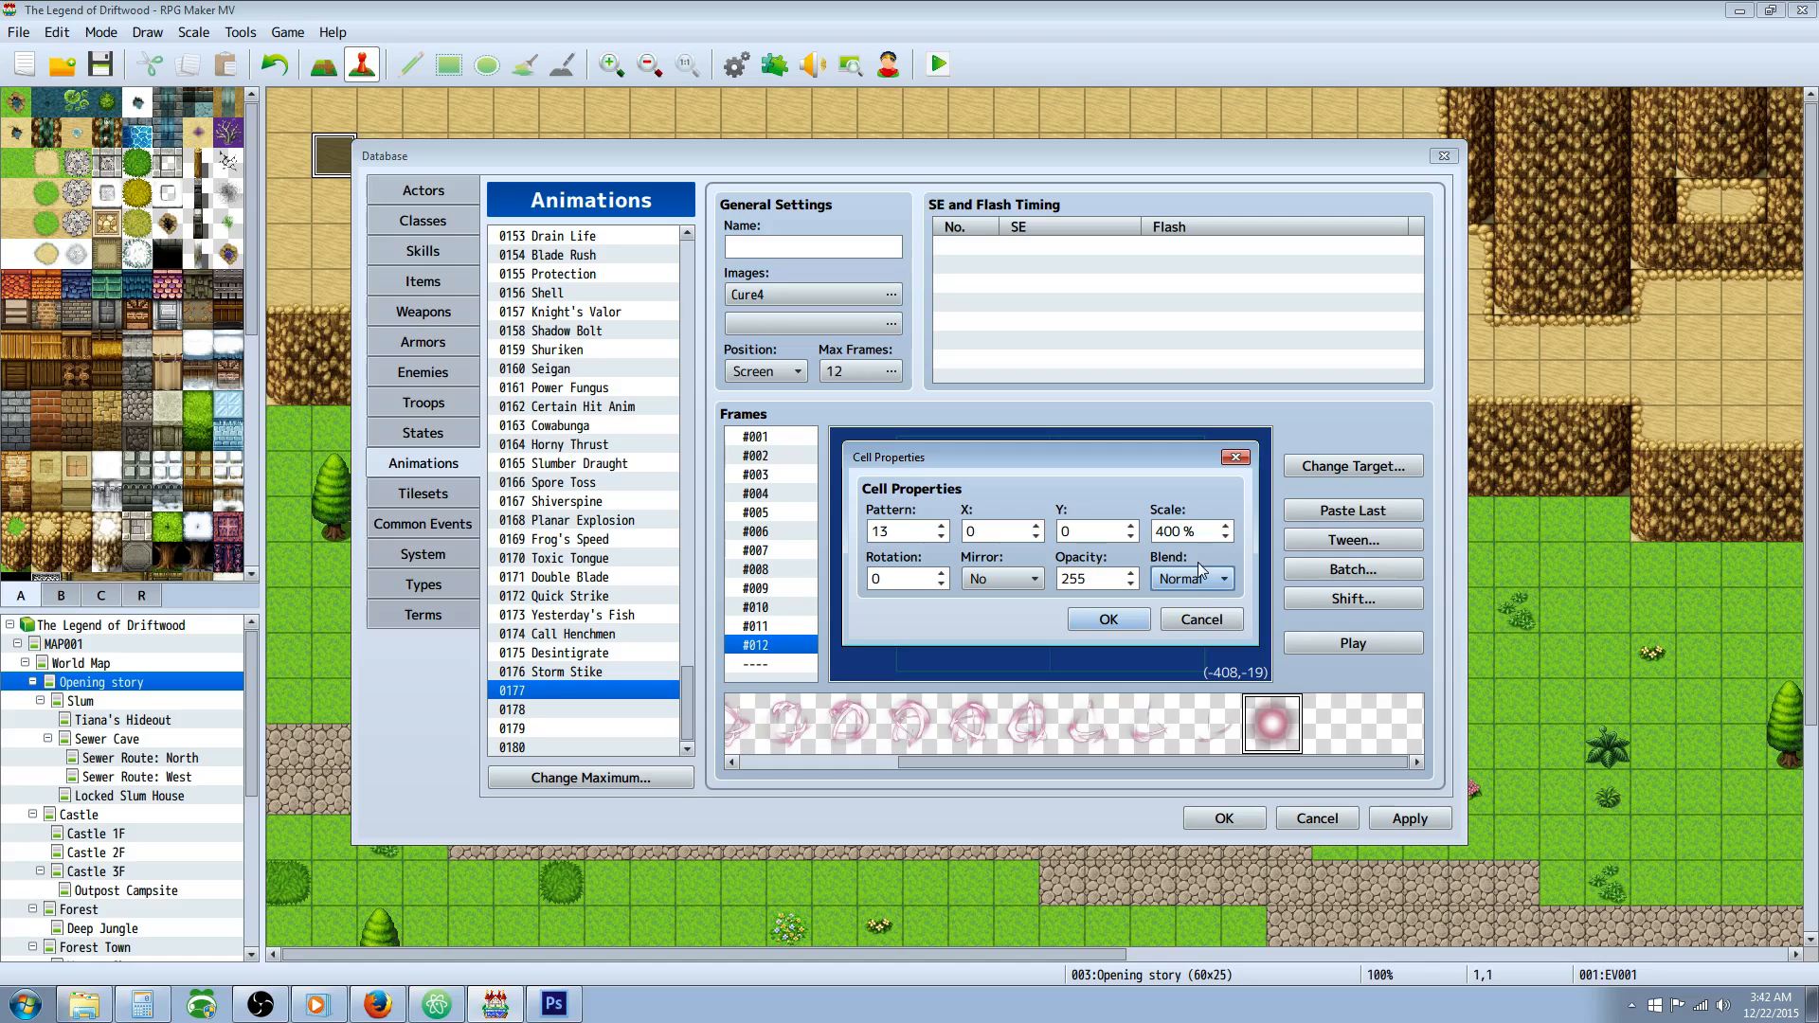
pyautogui.click(1197, 578)
pyautogui.click(1184, 624)
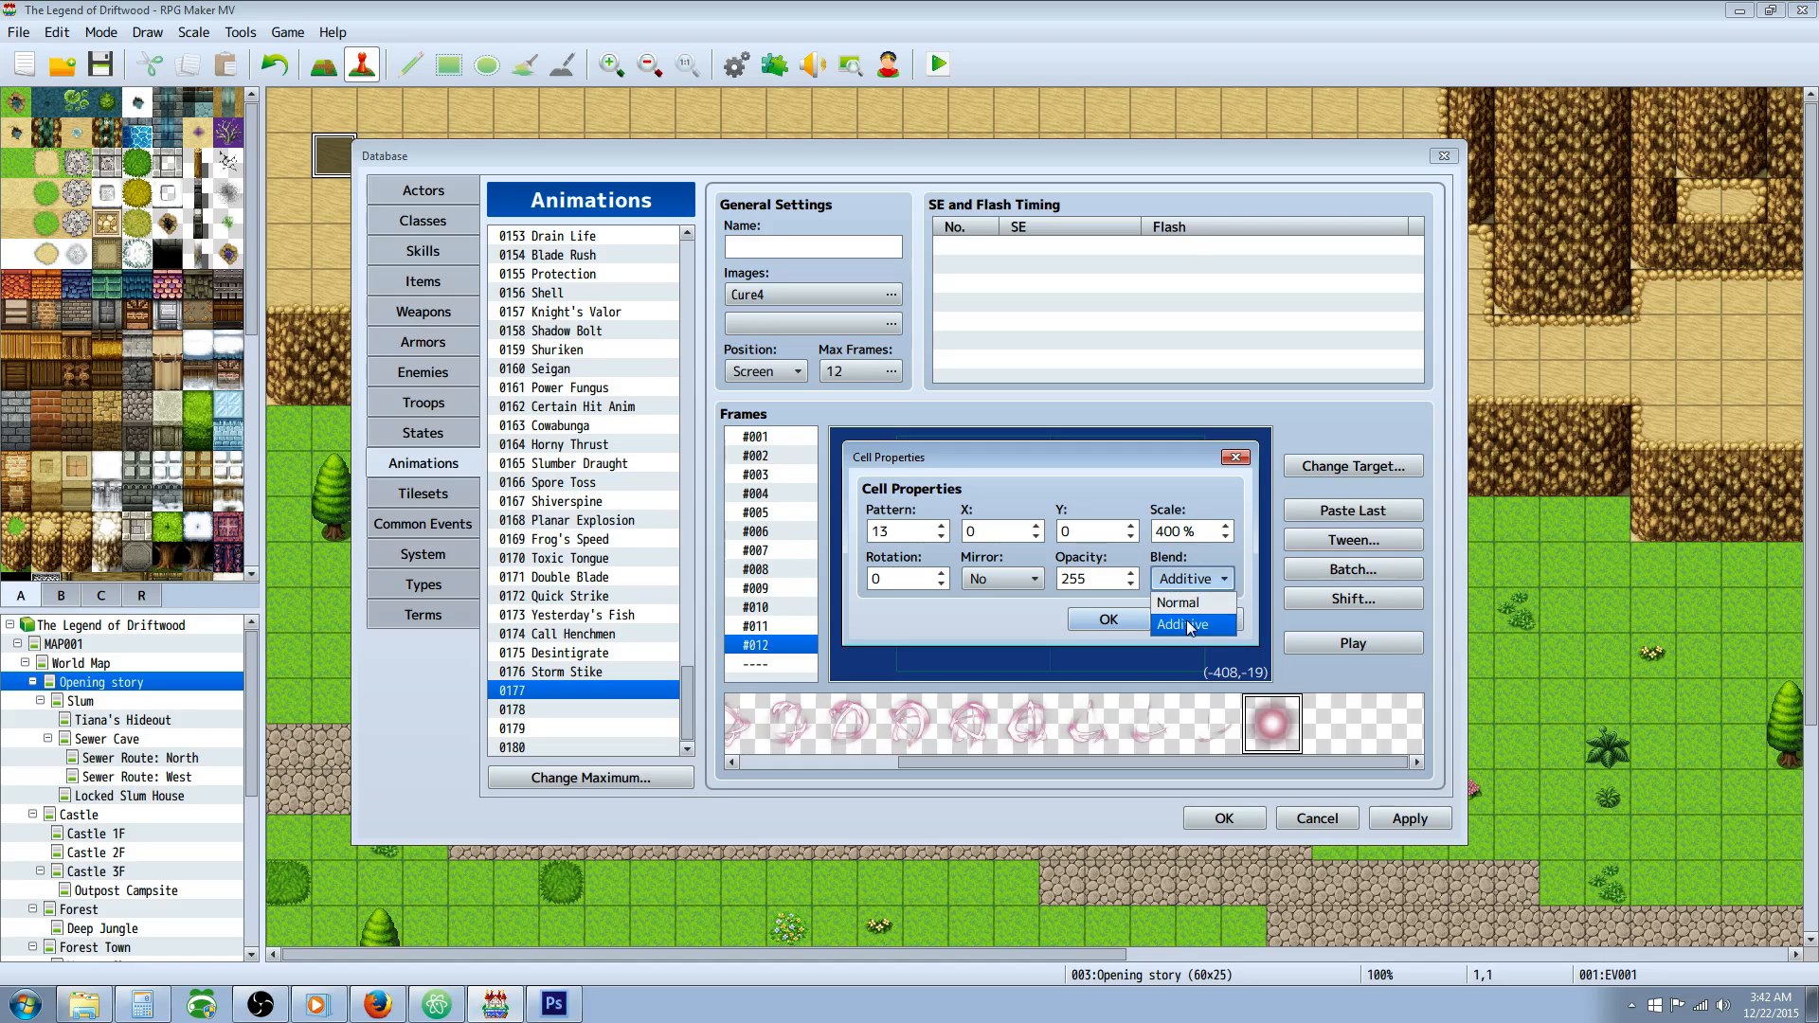
pyautogui.click(1186, 625)
# Set the frame 12 cell's opacity to 100 with mirror No and rotation 0, and accept its properties.
pyautogui.doubleClick(1116, 584)
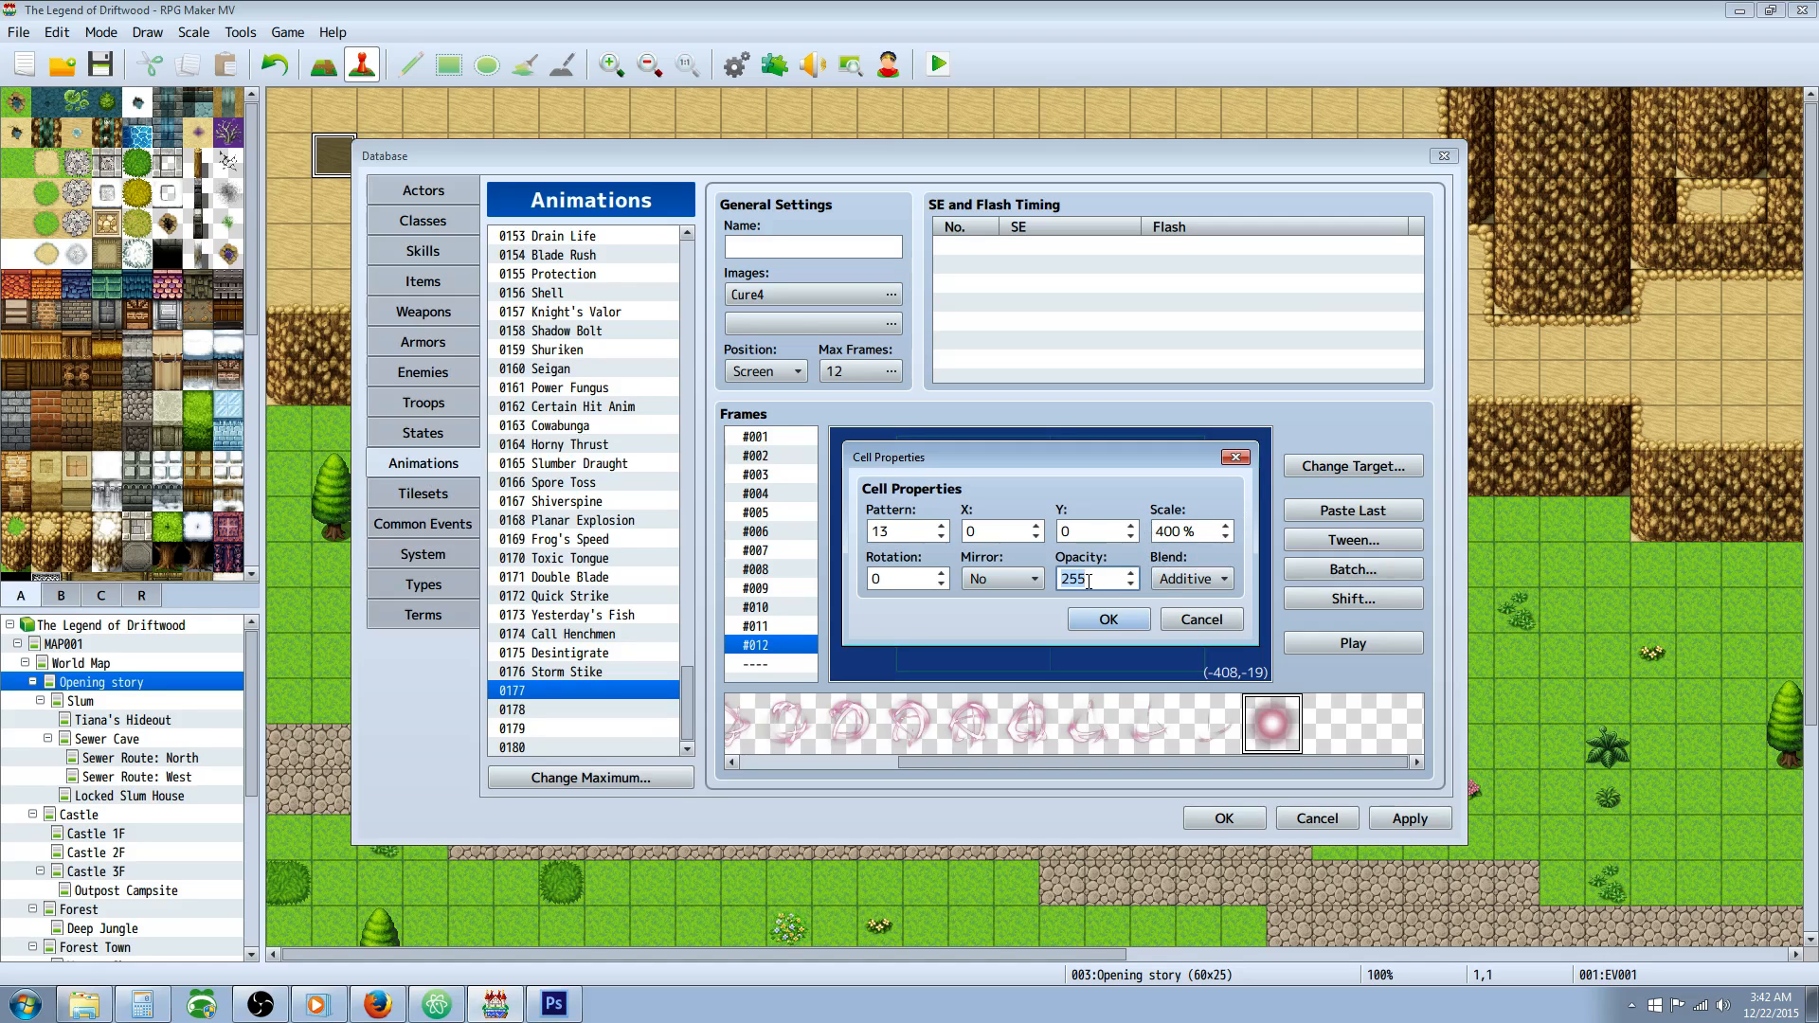
pyautogui.write('100')
pyautogui.click(1040, 578)
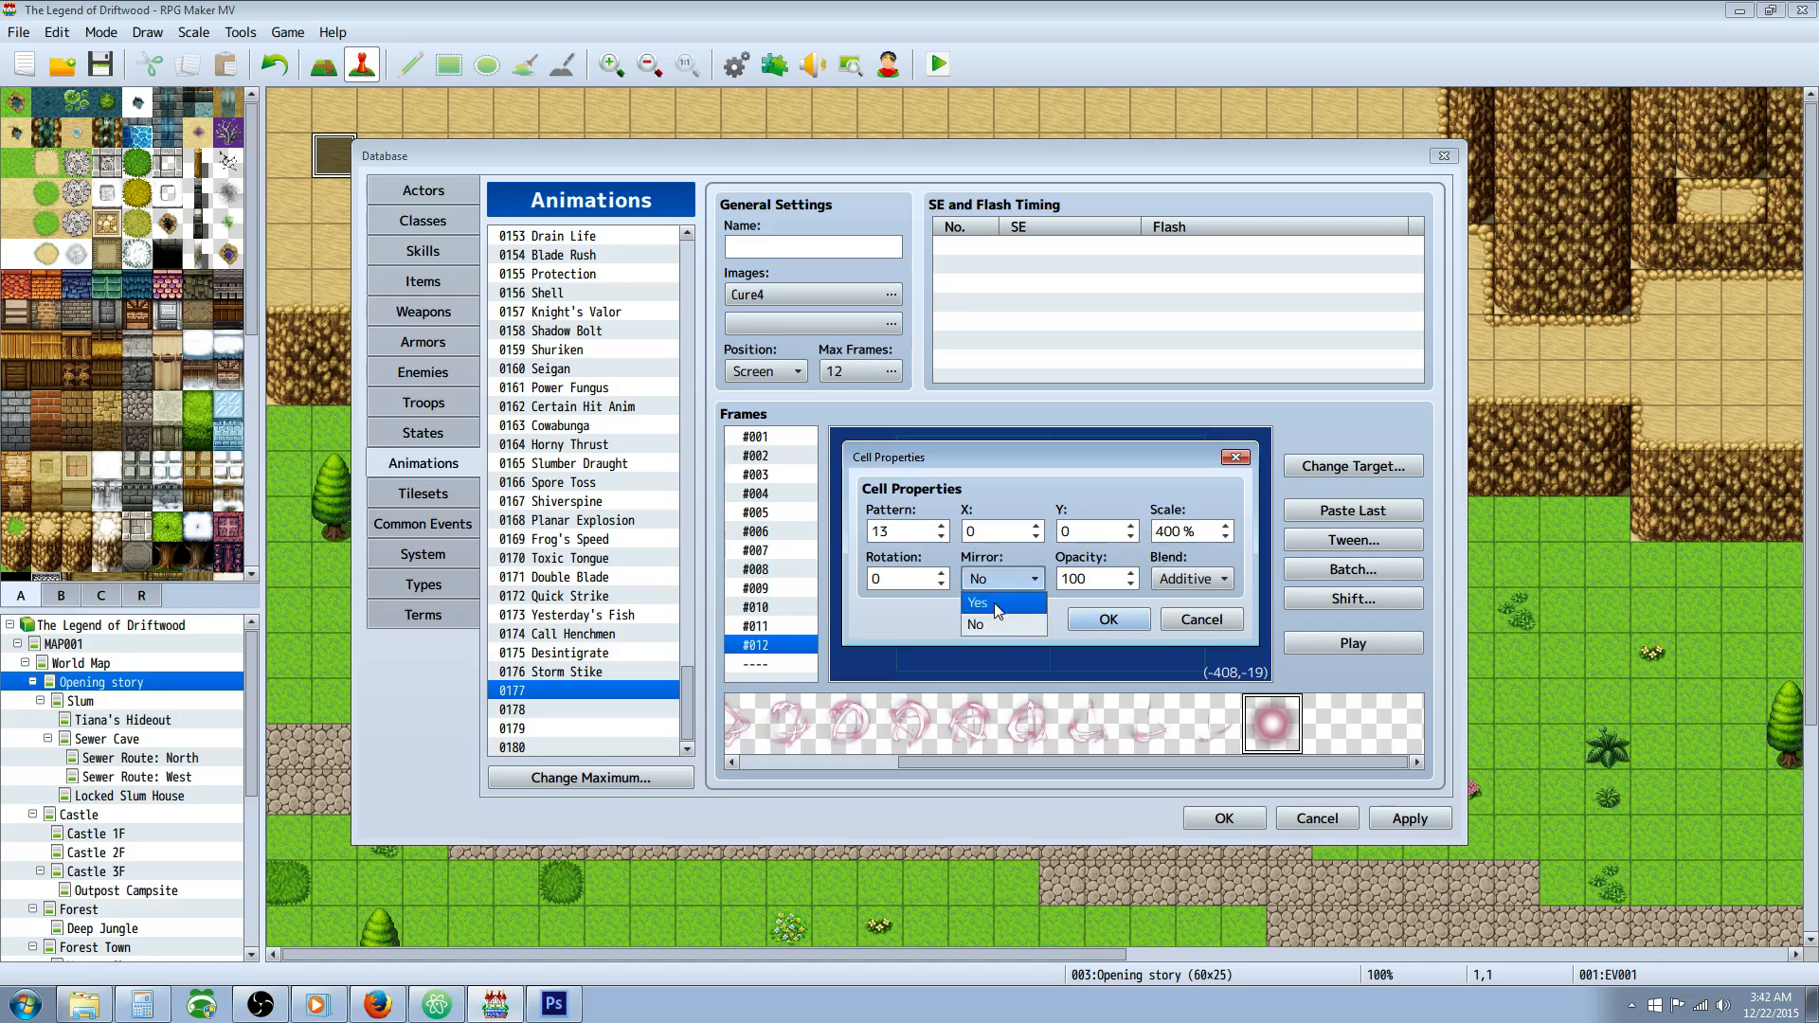
pyautogui.click(991, 625)
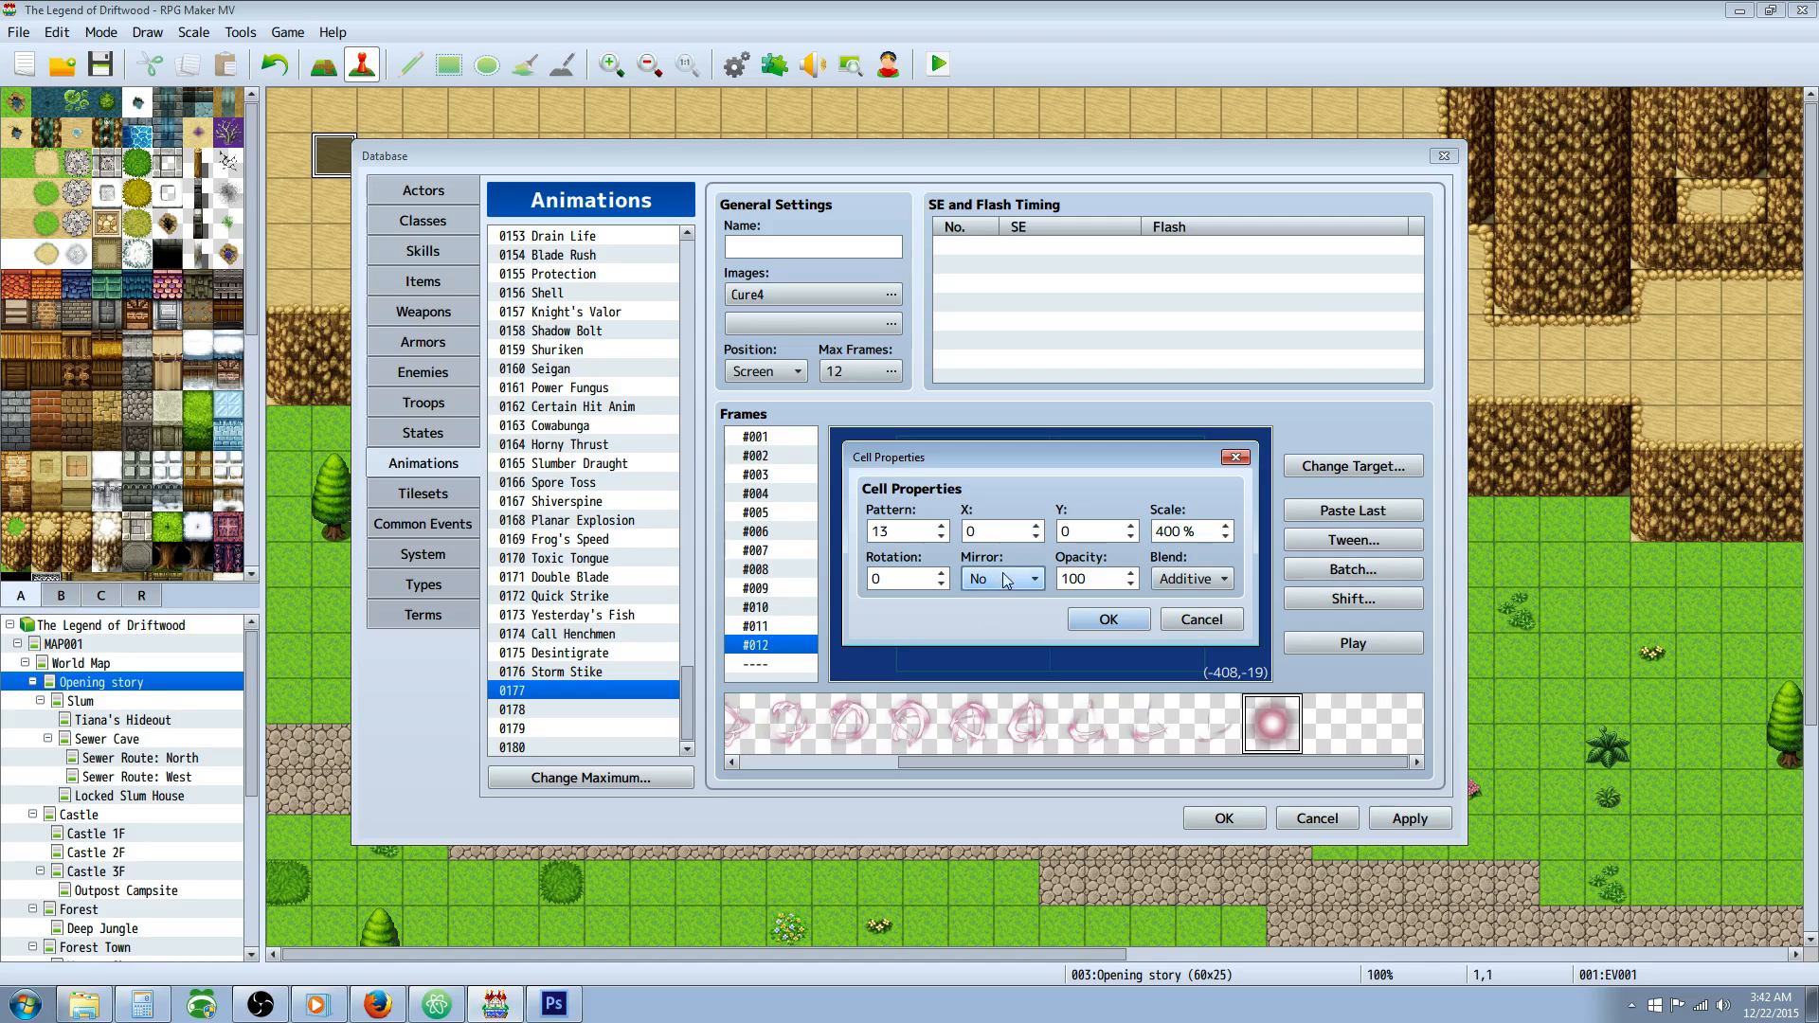
pyautogui.click(941, 584)
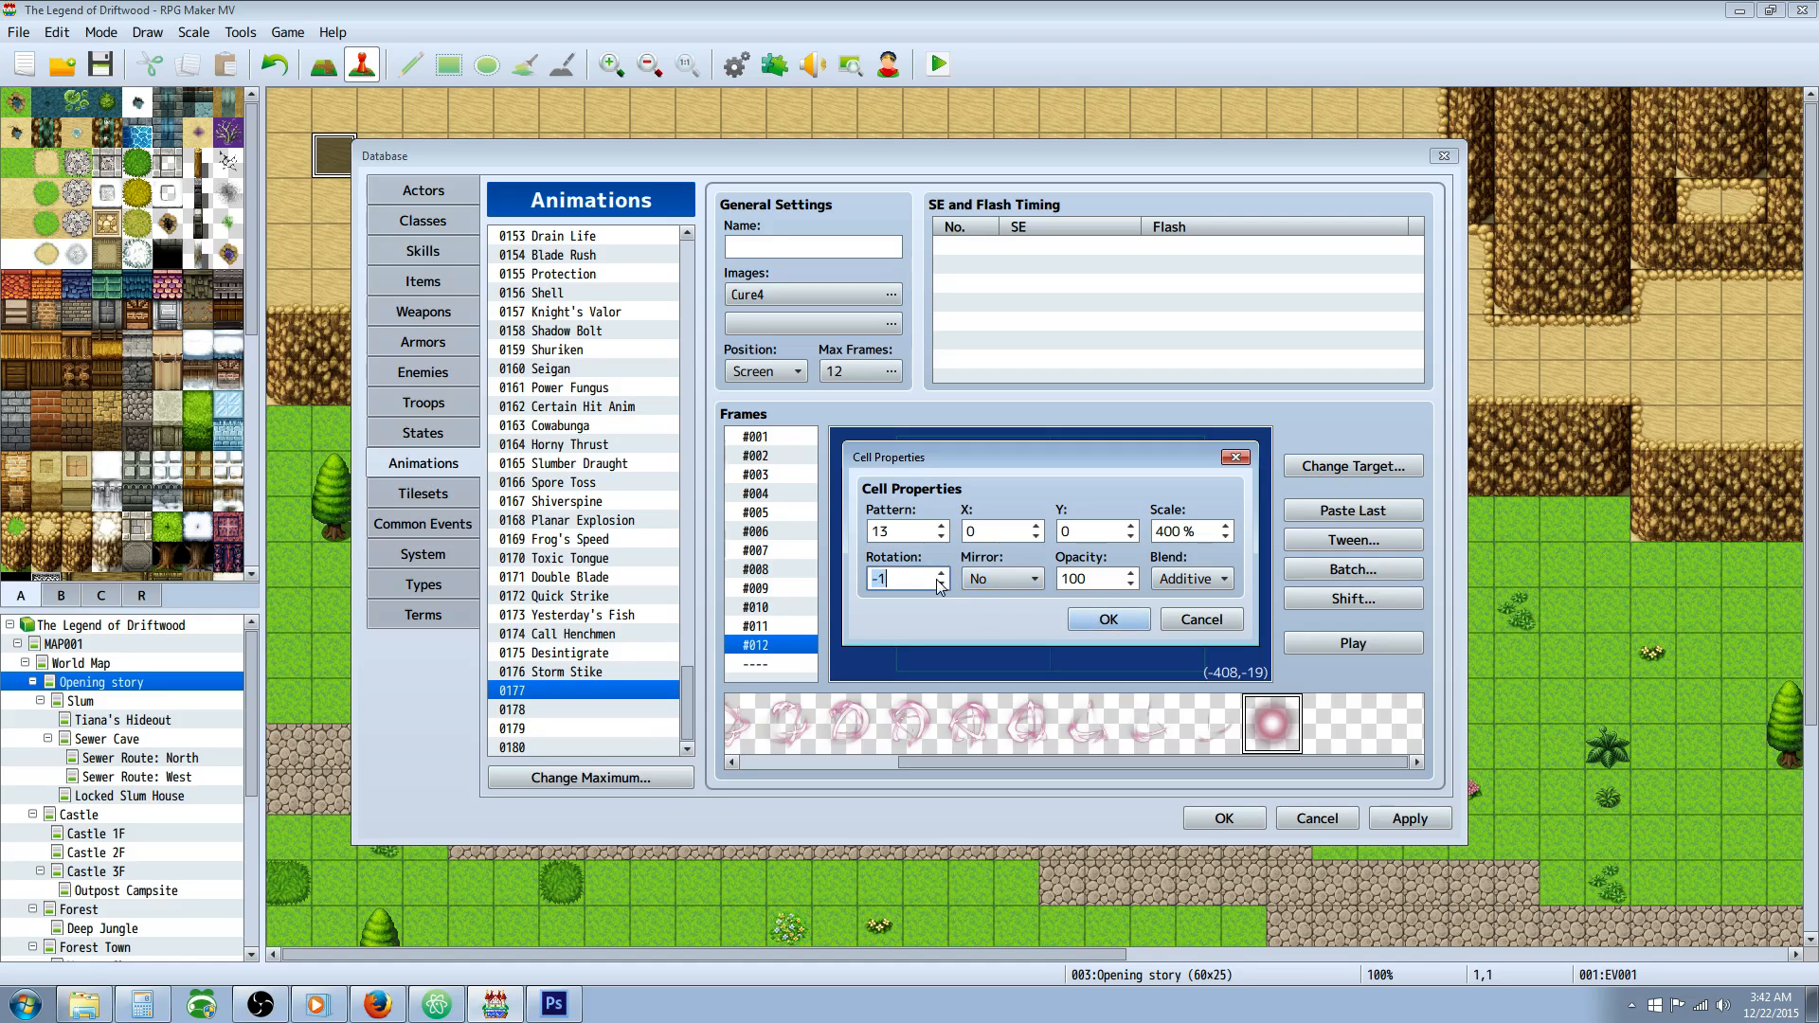
pyautogui.write('0')
pyautogui.click(1106, 621)
# Compare frames 1 and 12 of the animation and play it.
pyautogui.click(755, 477)
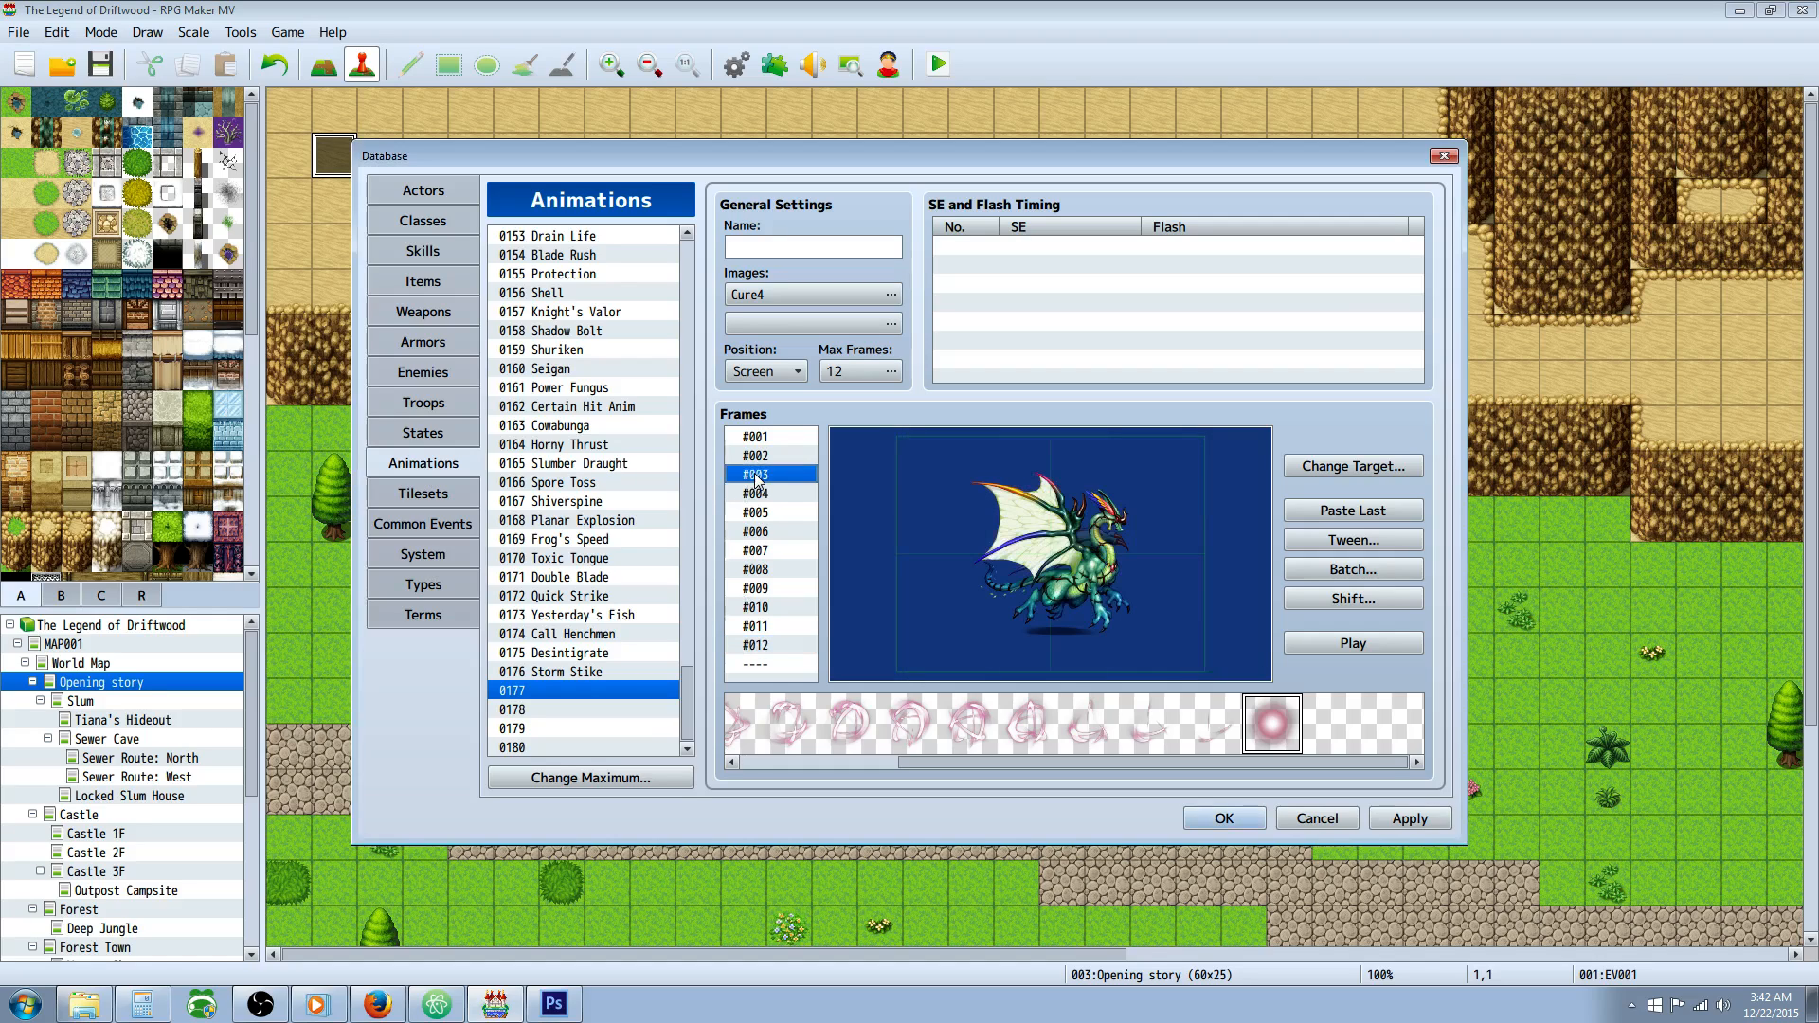
pyautogui.click(771, 437)
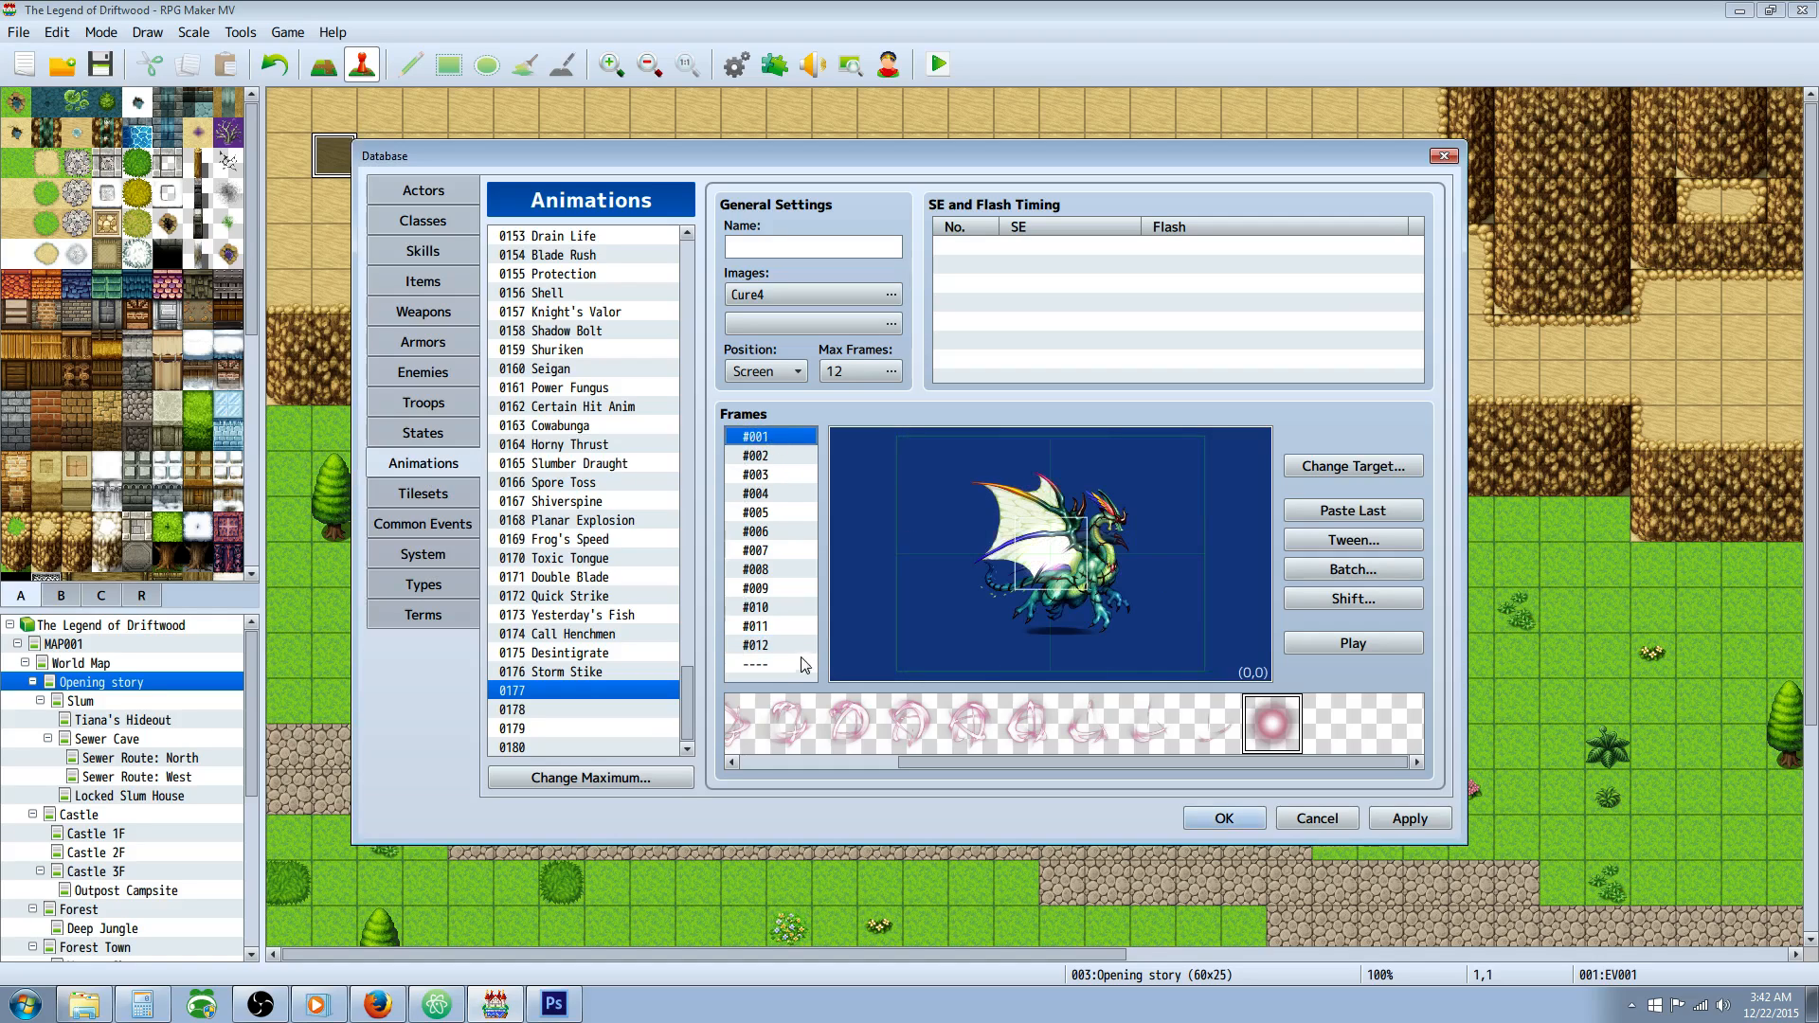
pyautogui.click(771, 648)
pyautogui.click(767, 436)
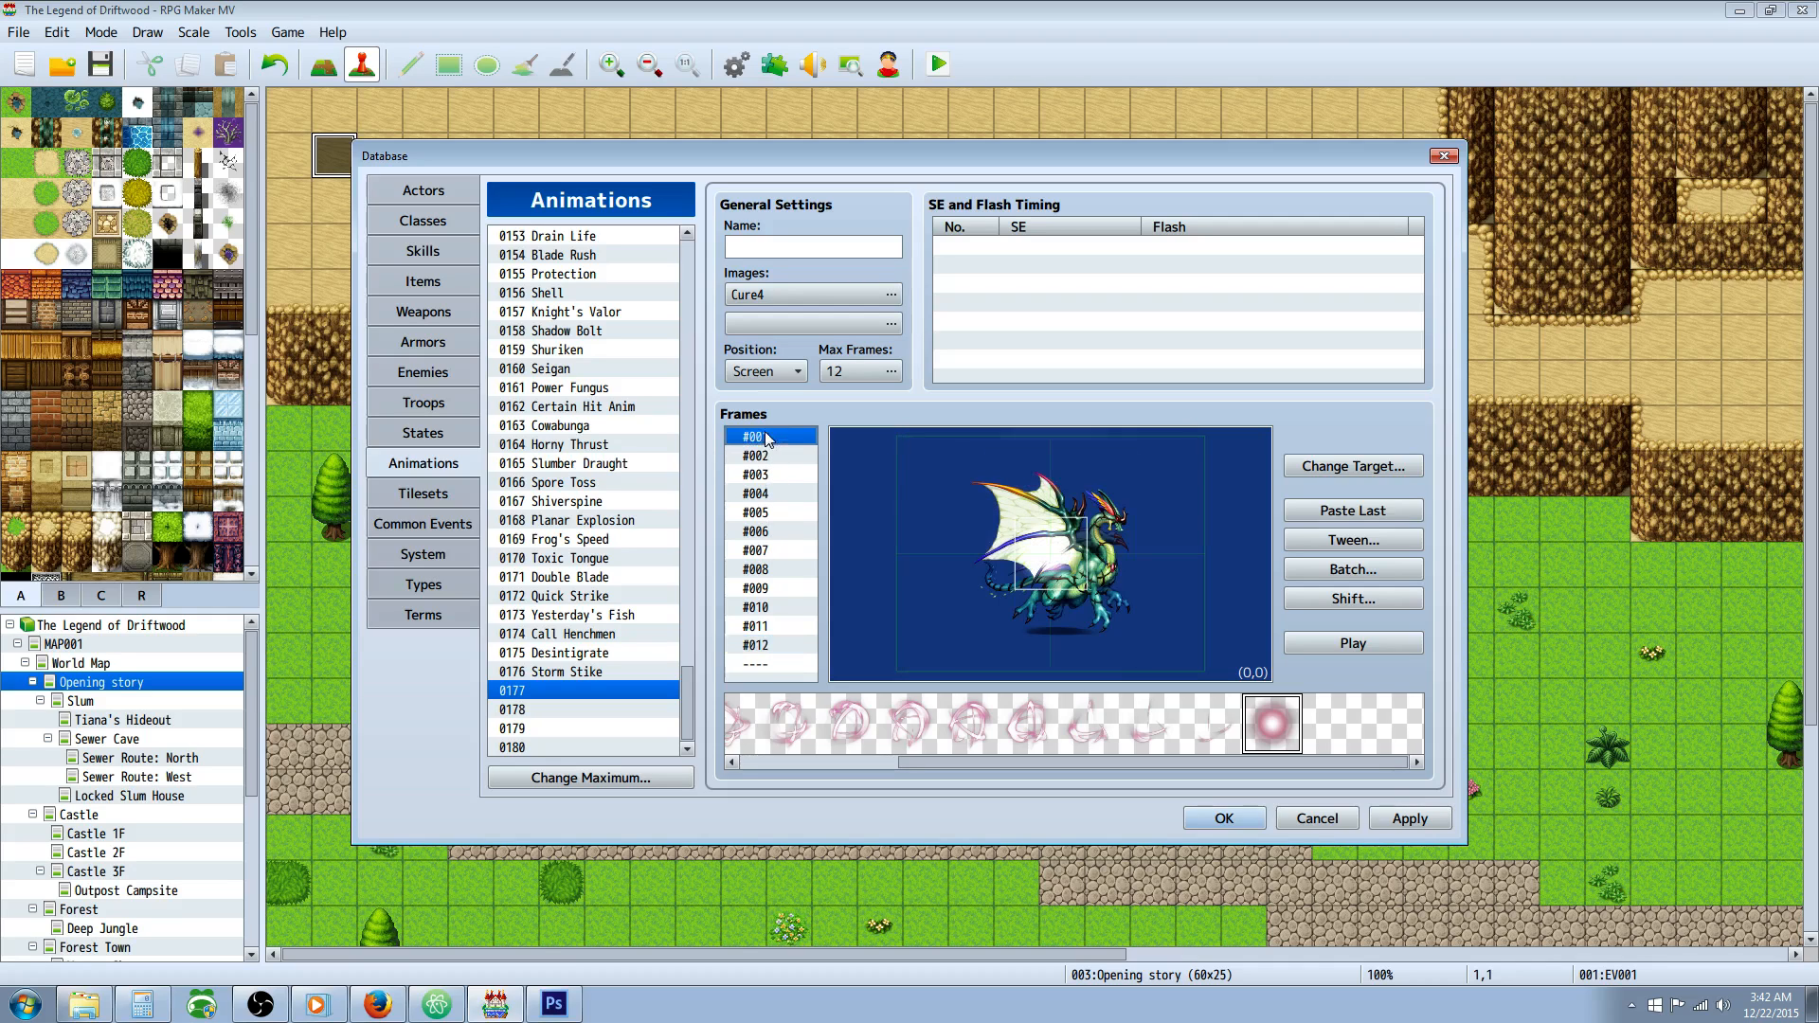
pyautogui.click(1338, 645)
# Tween cells 1 to 16 across frames 1 to 12 with all data options included, and check the generated frames.
pyautogui.click(1341, 541)
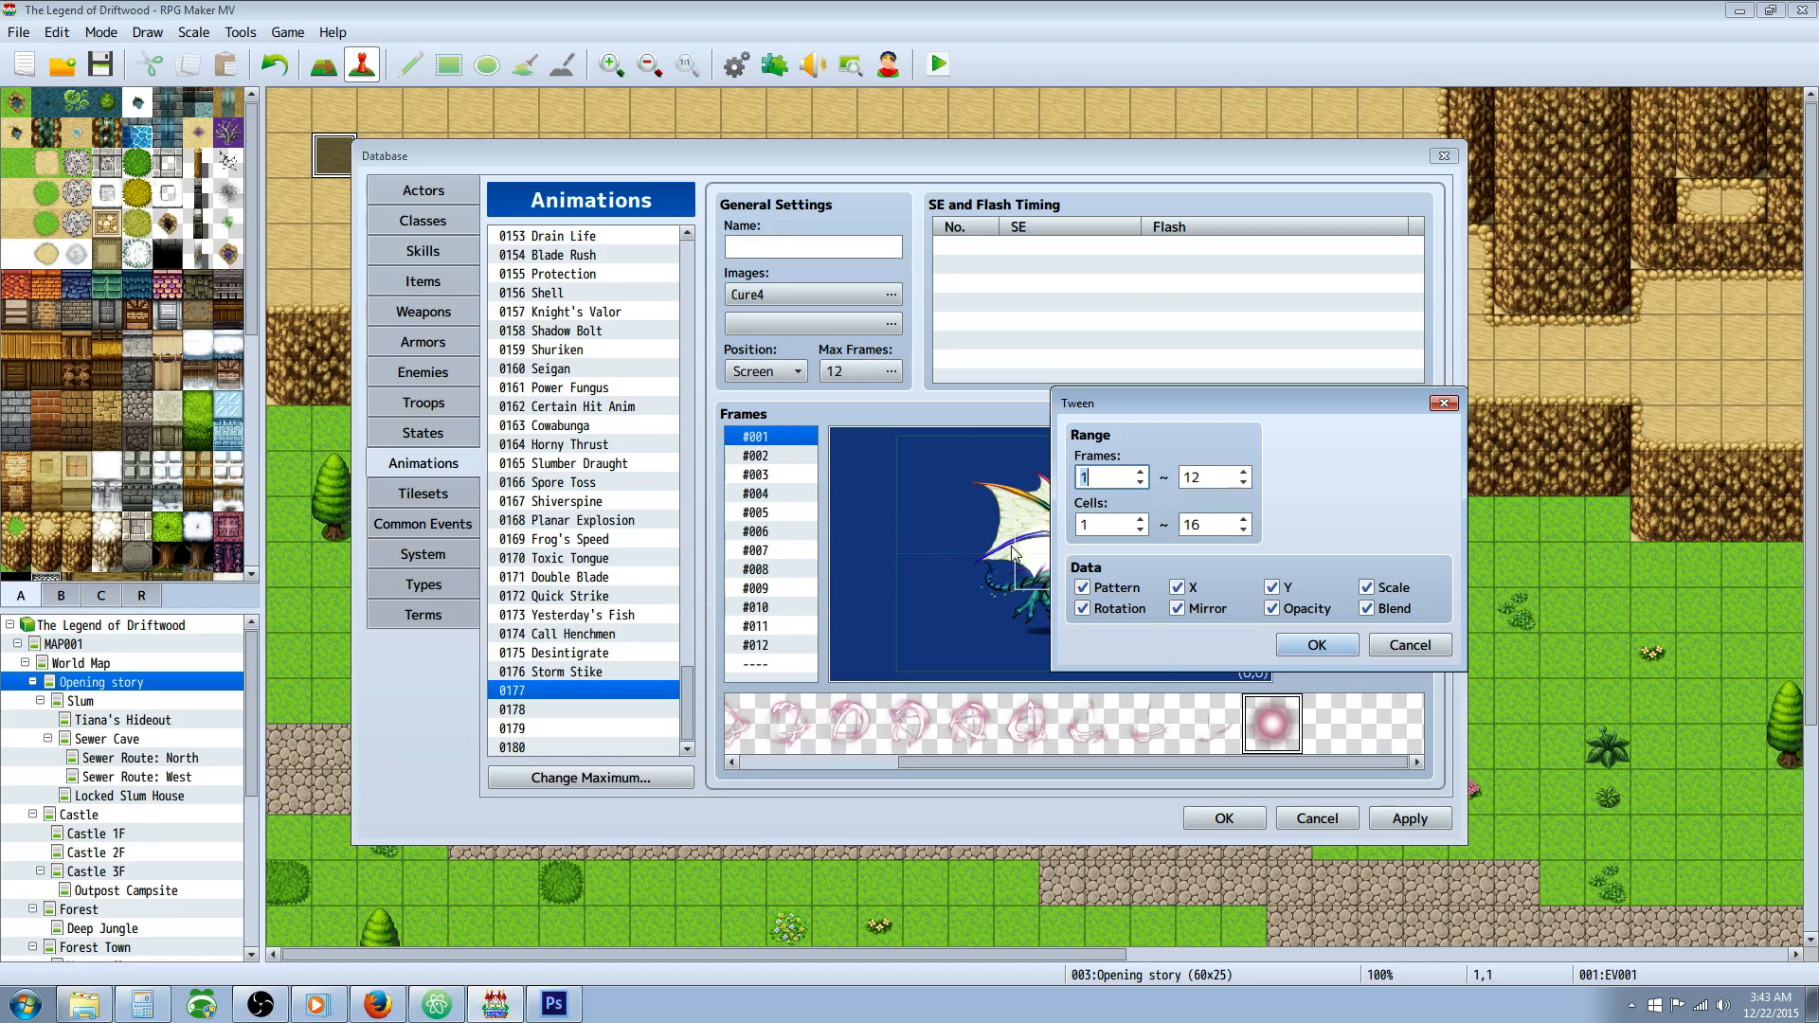
pyautogui.click(1319, 642)
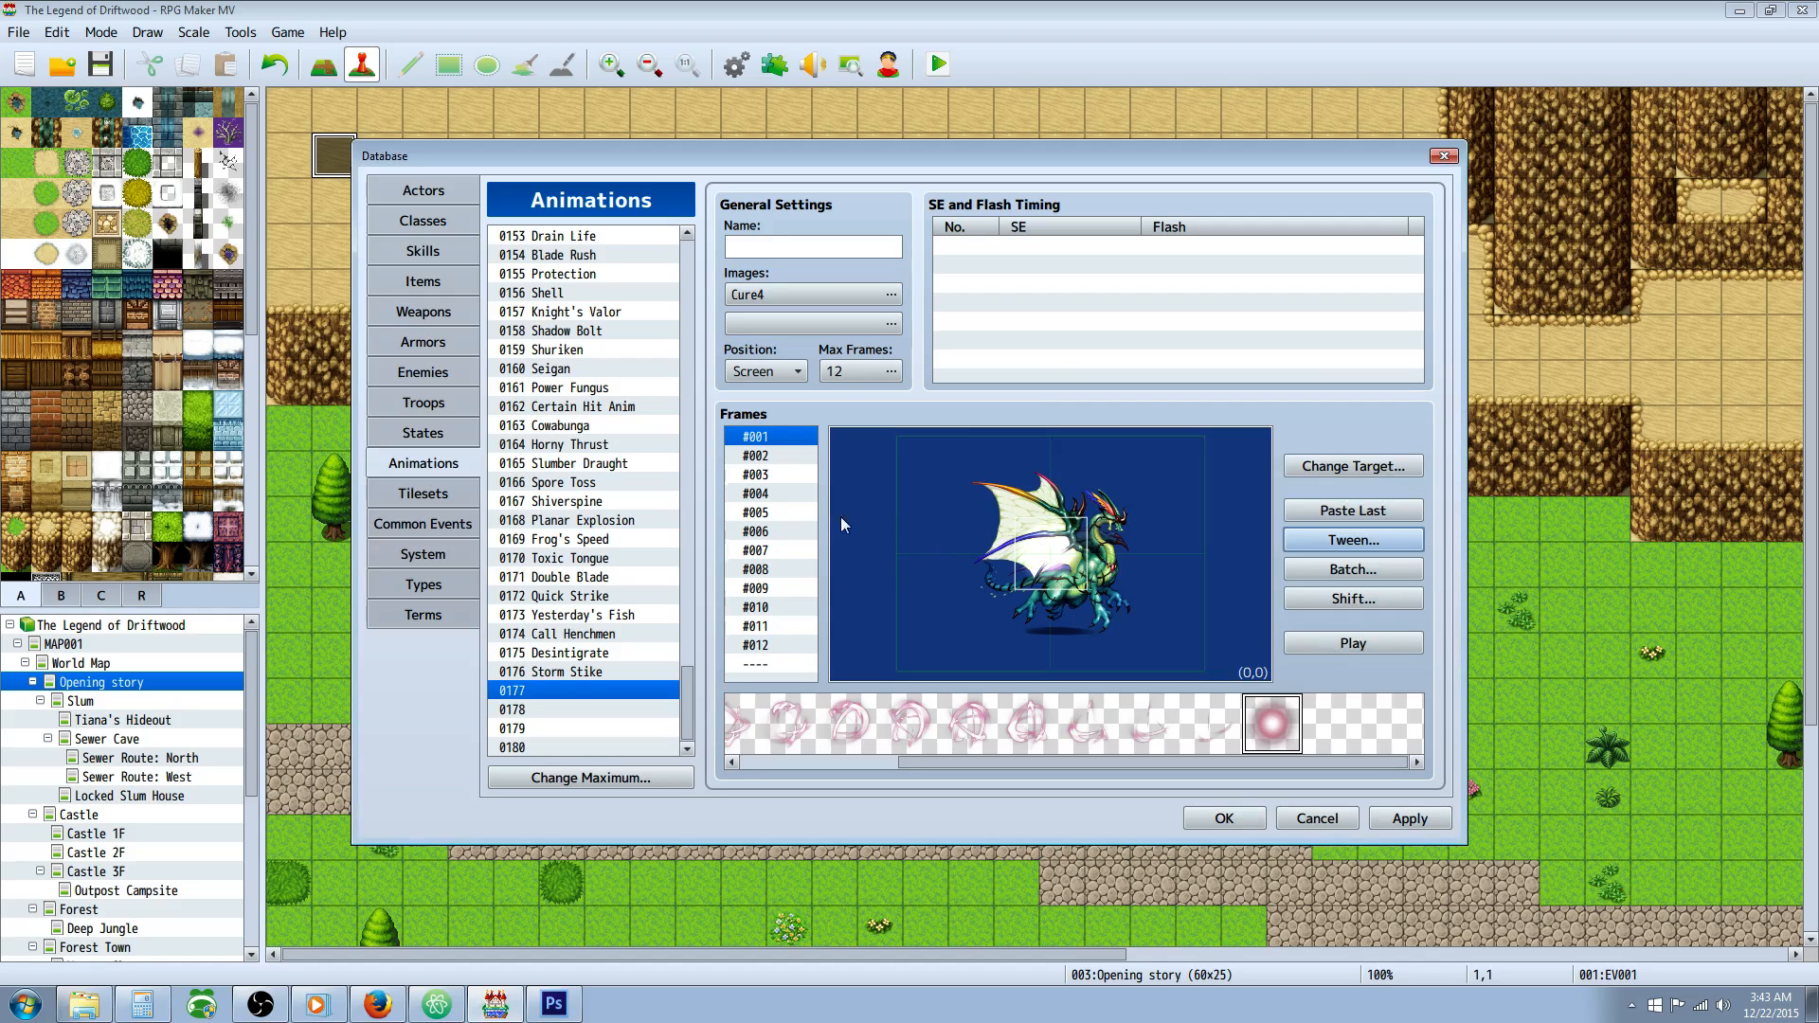
pyautogui.click(784, 646)
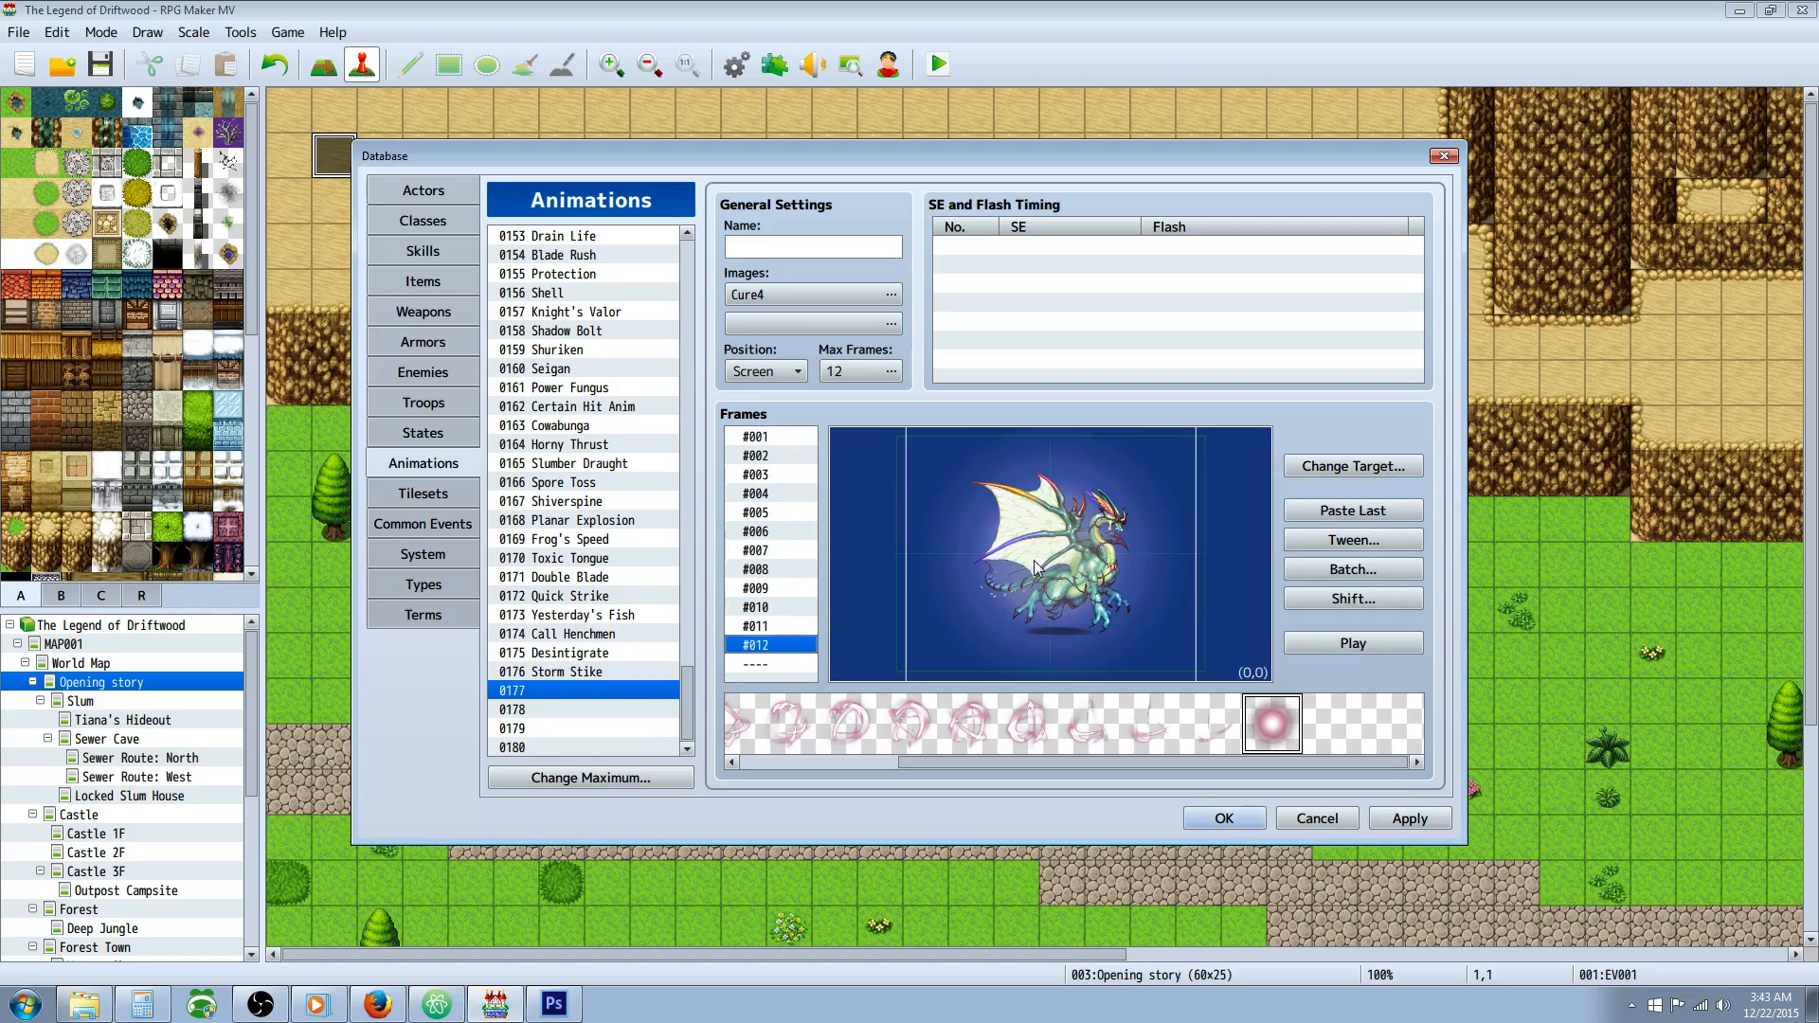
pyautogui.click(770, 438)
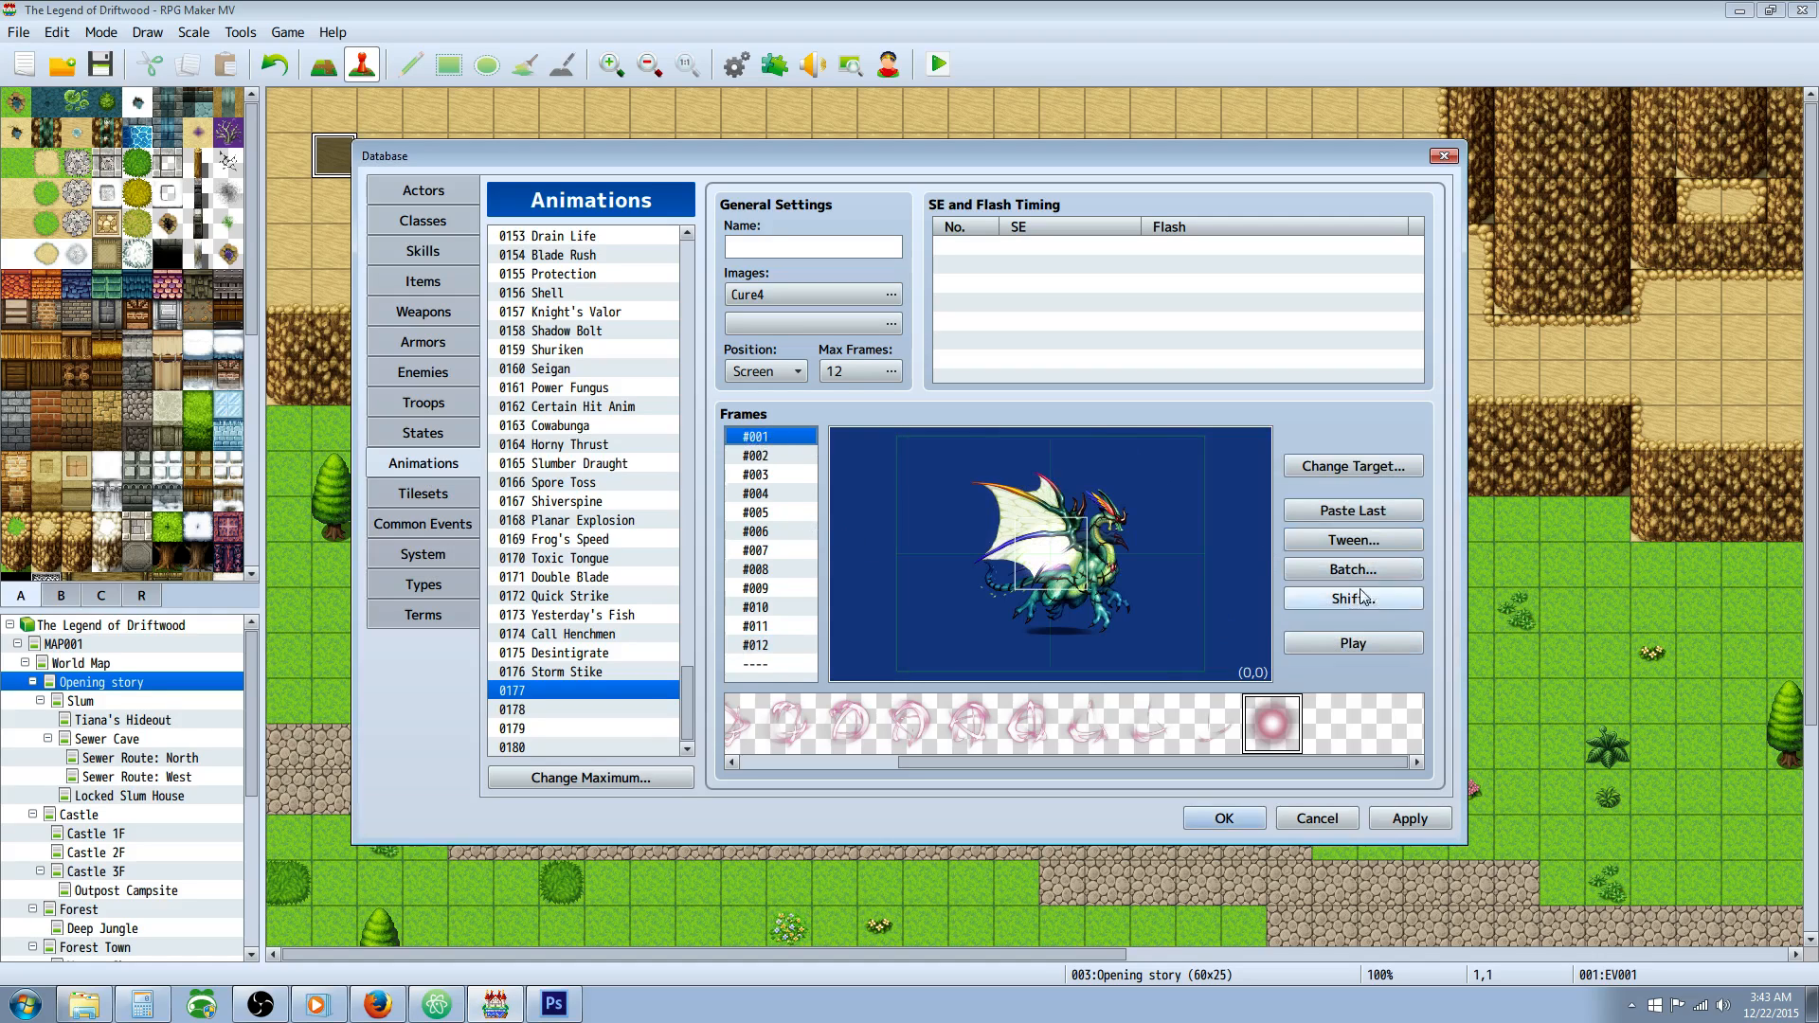
pyautogui.click(1355, 541)
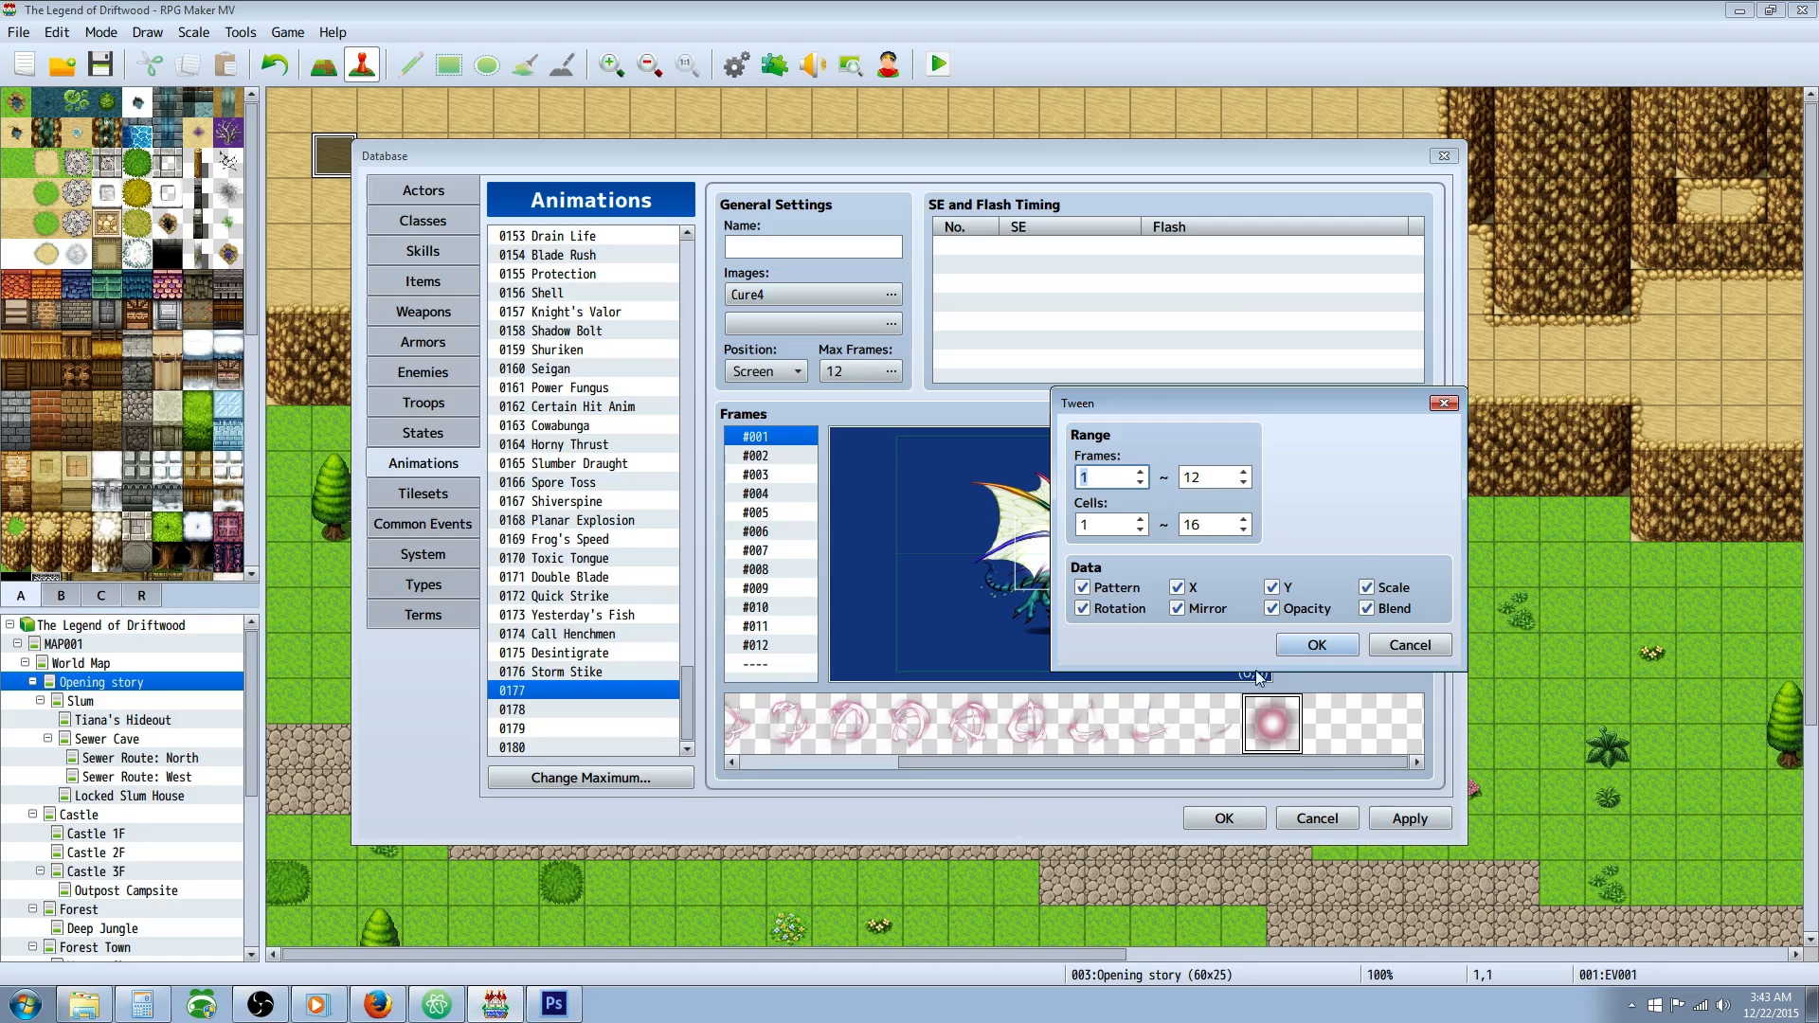
pyautogui.click(1299, 641)
pyautogui.click(783, 458)
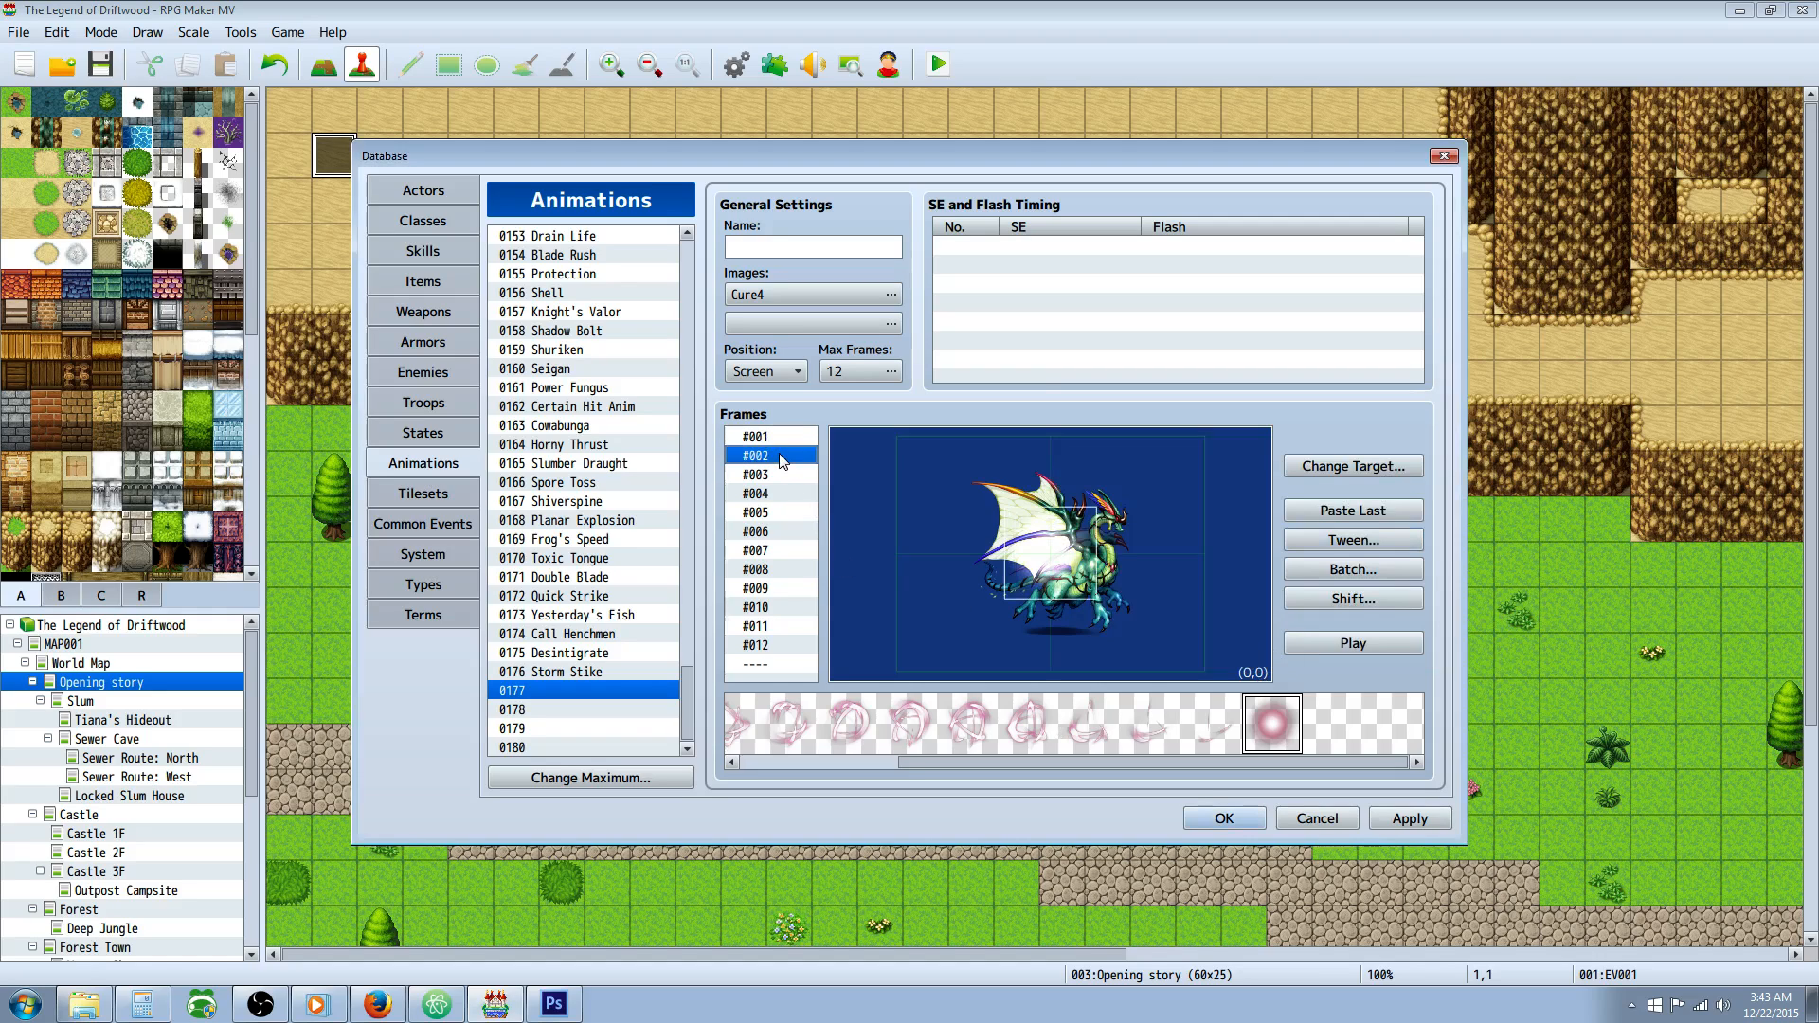
# Step through frames 1 to 12 of the tweened animation to examine how the orb cell changes between frames.
pyautogui.press('Up')
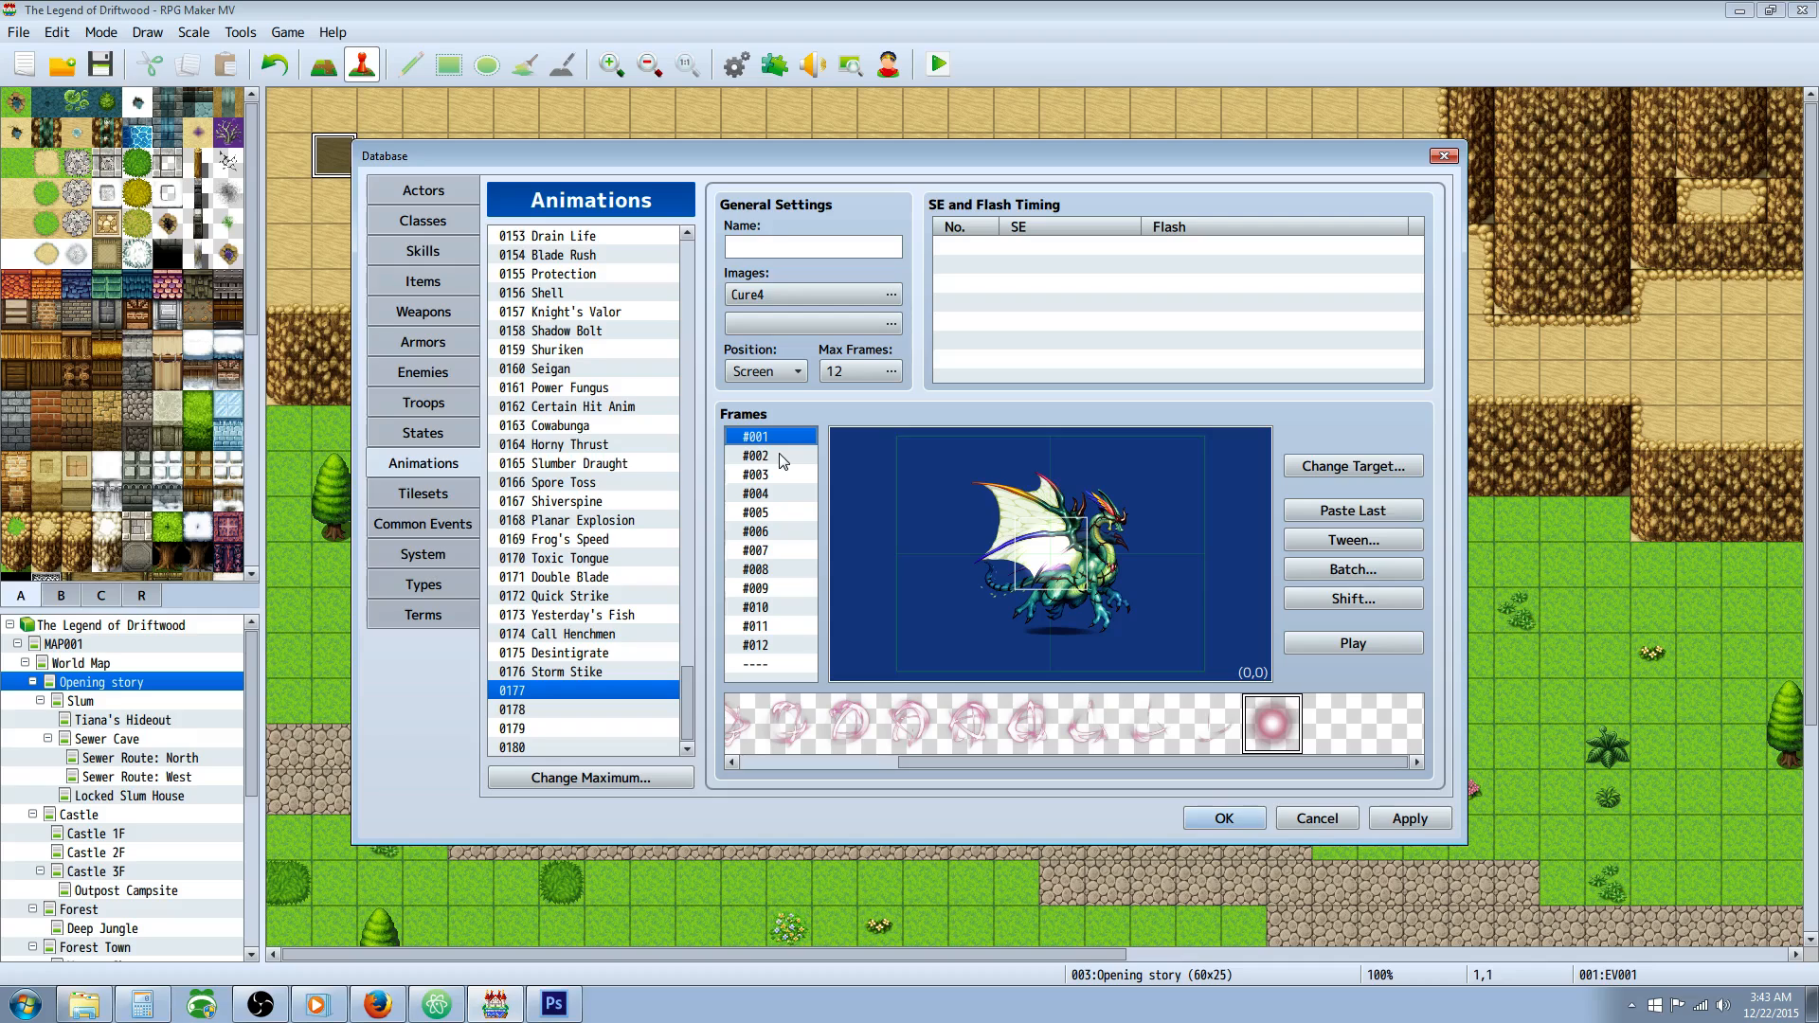
pyautogui.click(766, 644)
pyautogui.click(761, 438)
pyautogui.press('Down')
pyautogui.press('Down')
pyautogui.press('Down')
pyautogui.press('Down')
pyautogui.press('Down')
pyautogui.press('Down')
pyautogui.press('Down')
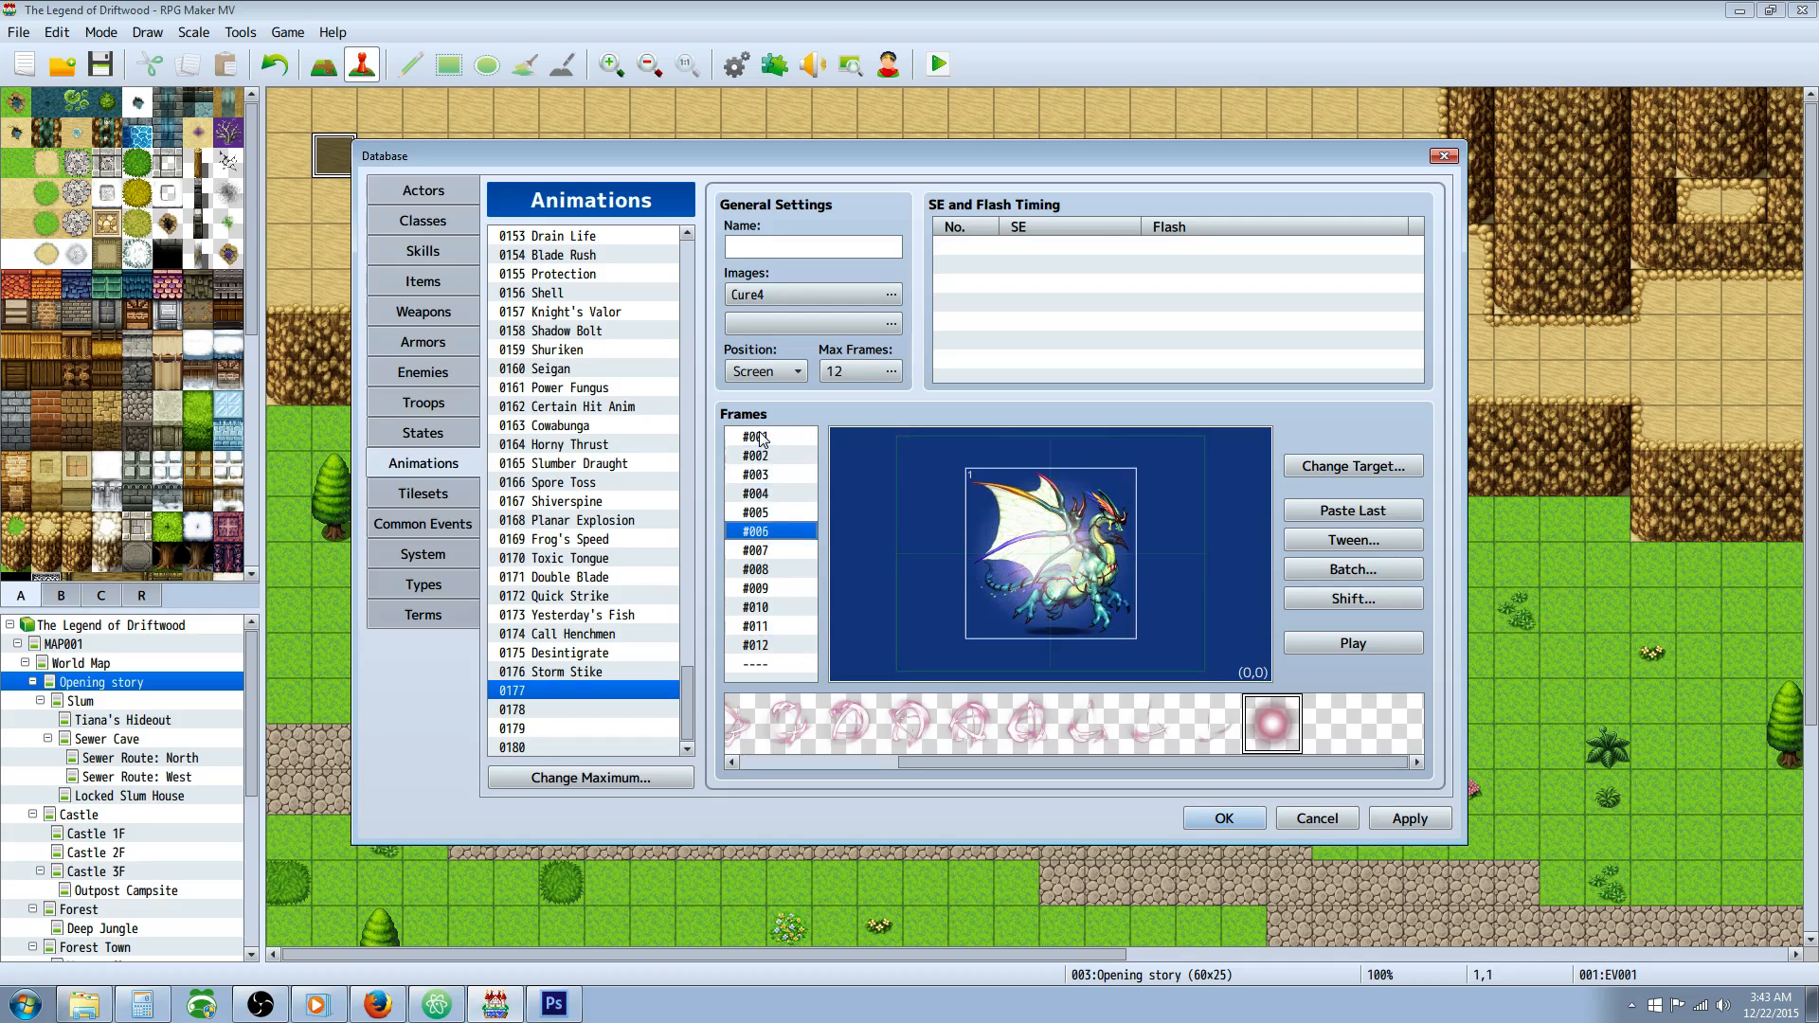
pyautogui.press('Down')
pyautogui.press('Down')
pyautogui.press('Down')
pyautogui.press('Down')
pyautogui.press('Down')
pyautogui.press('Up')
pyautogui.press('Up')
pyautogui.press('Up')
pyautogui.press('Up')
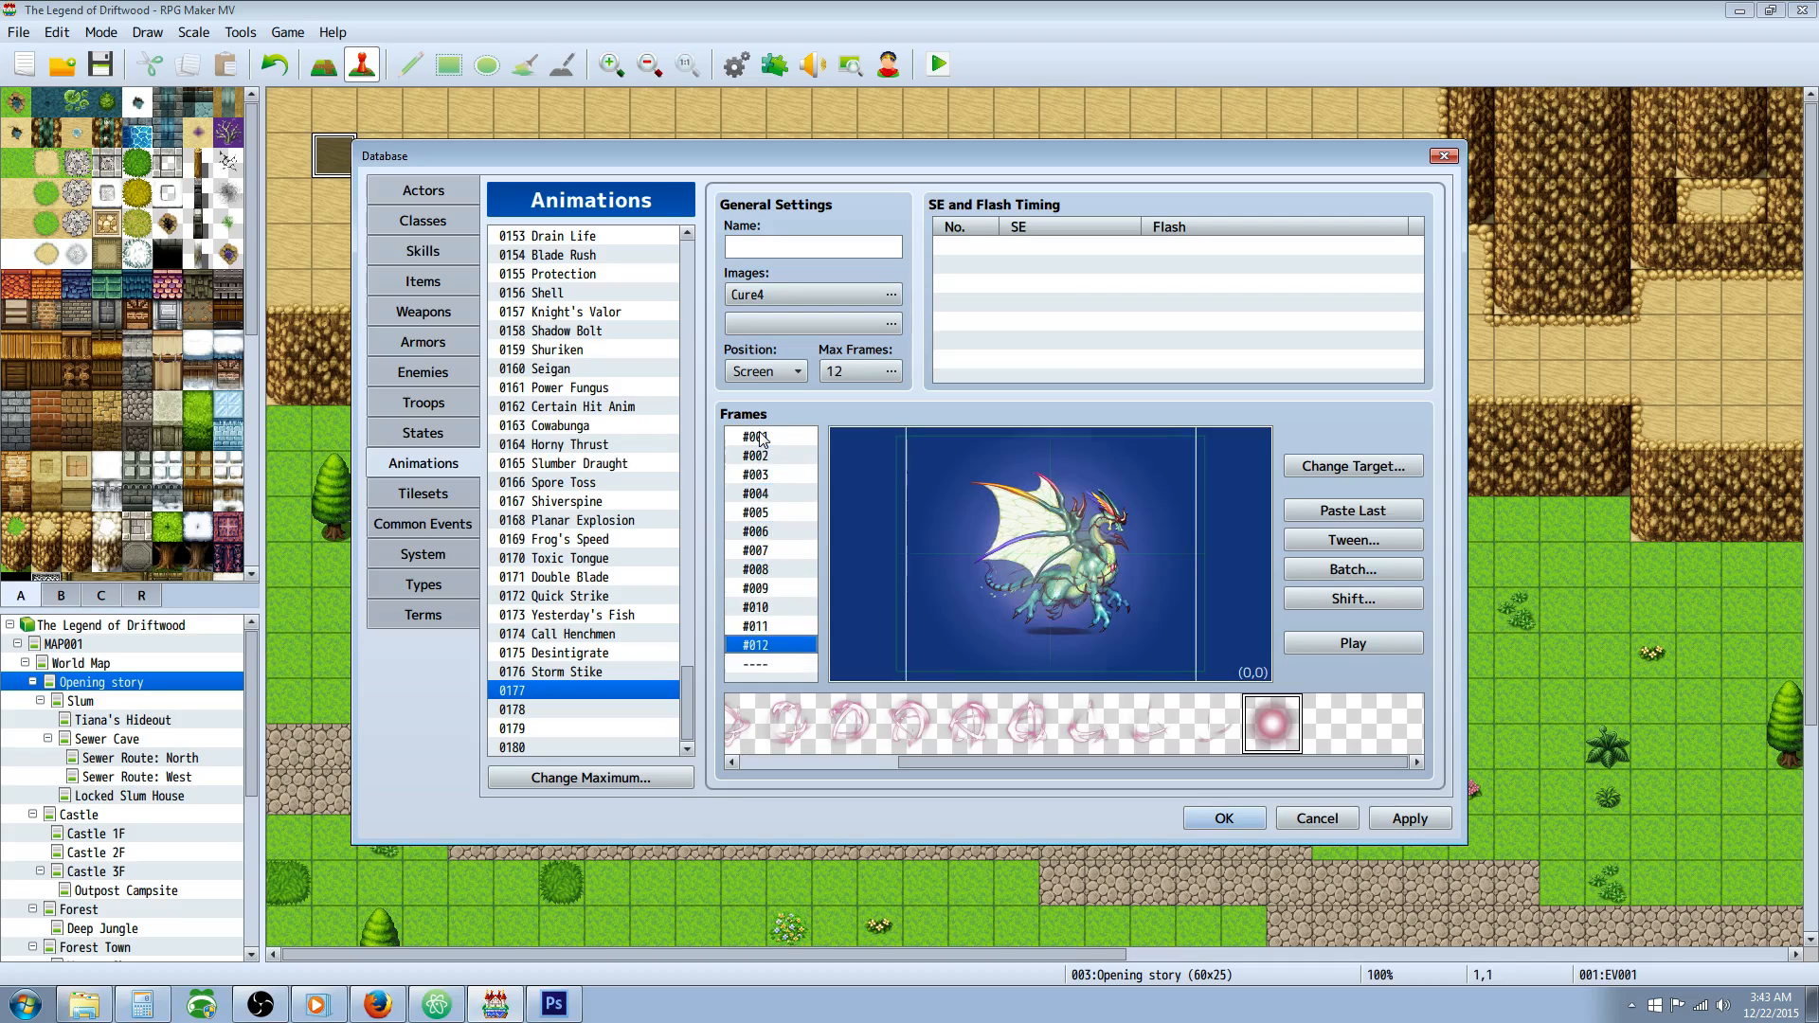
pyautogui.press('Up')
pyautogui.press('Up')
pyautogui.press('Up')
pyautogui.press('Up')
pyautogui.press('Up')
pyautogui.press('Up')
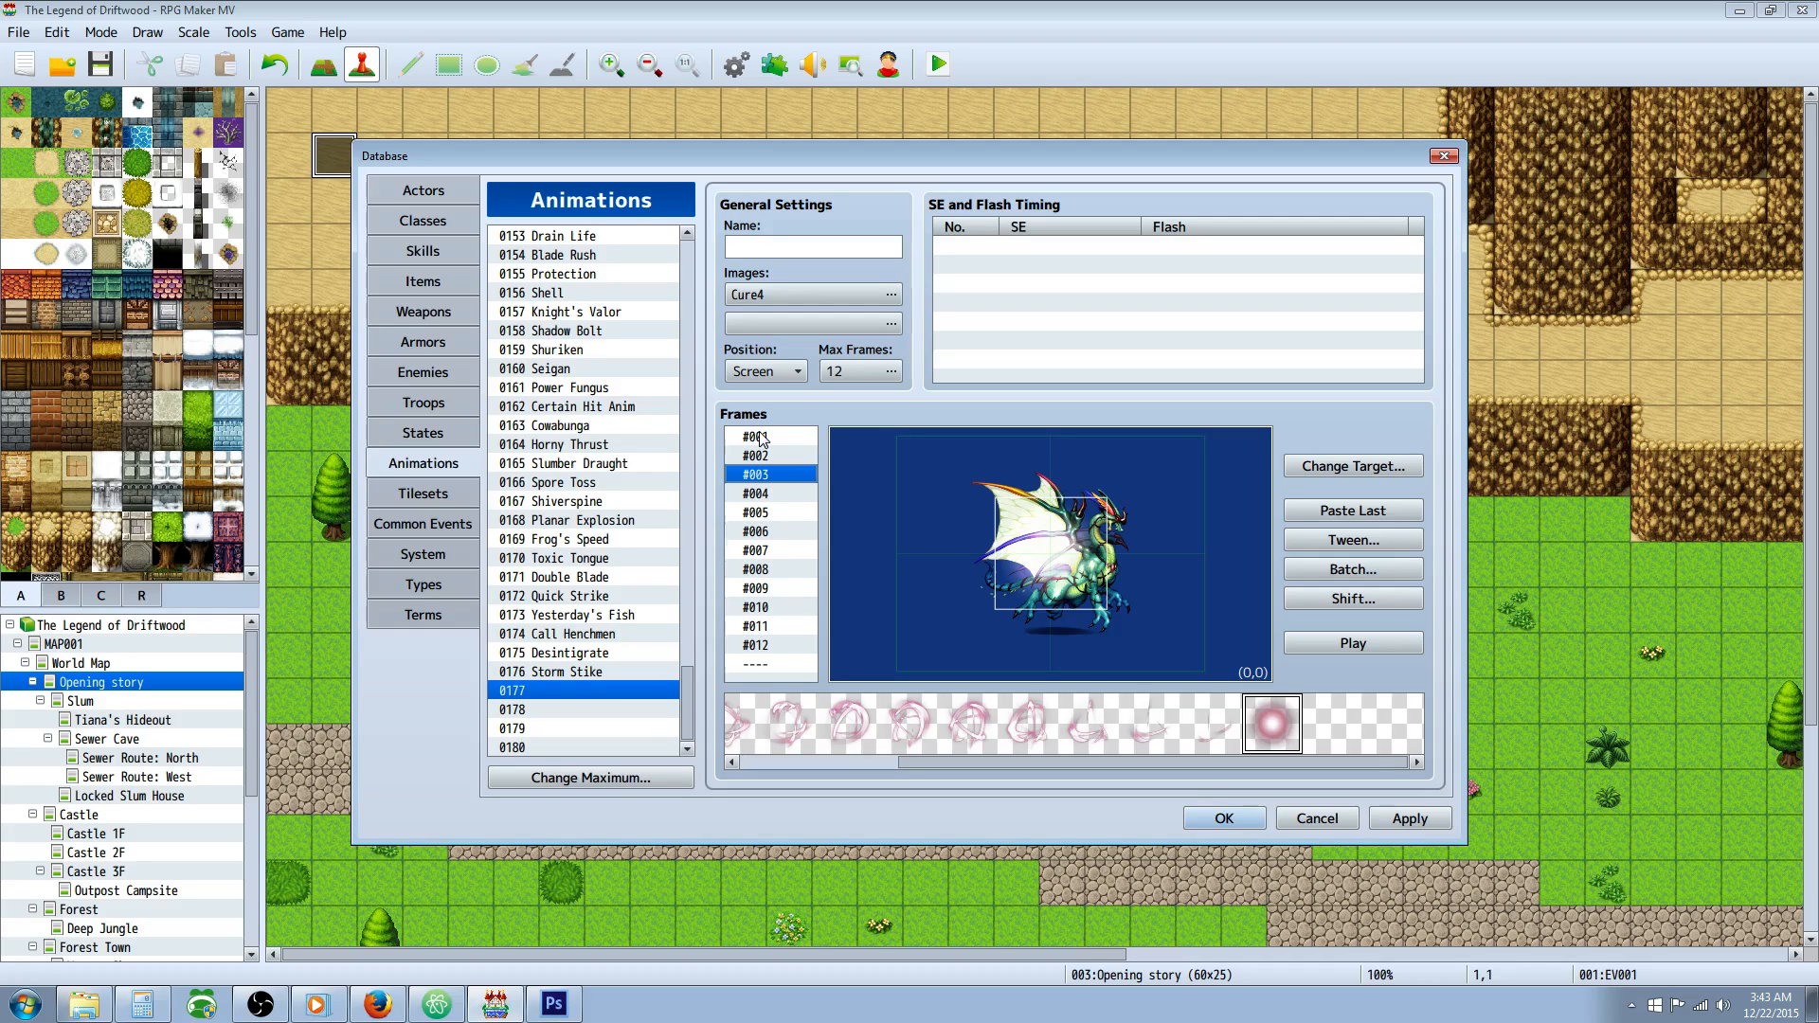
# Compare the first and last frames of animation 0177 and preview the tweened result.
pyautogui.click(760, 437)
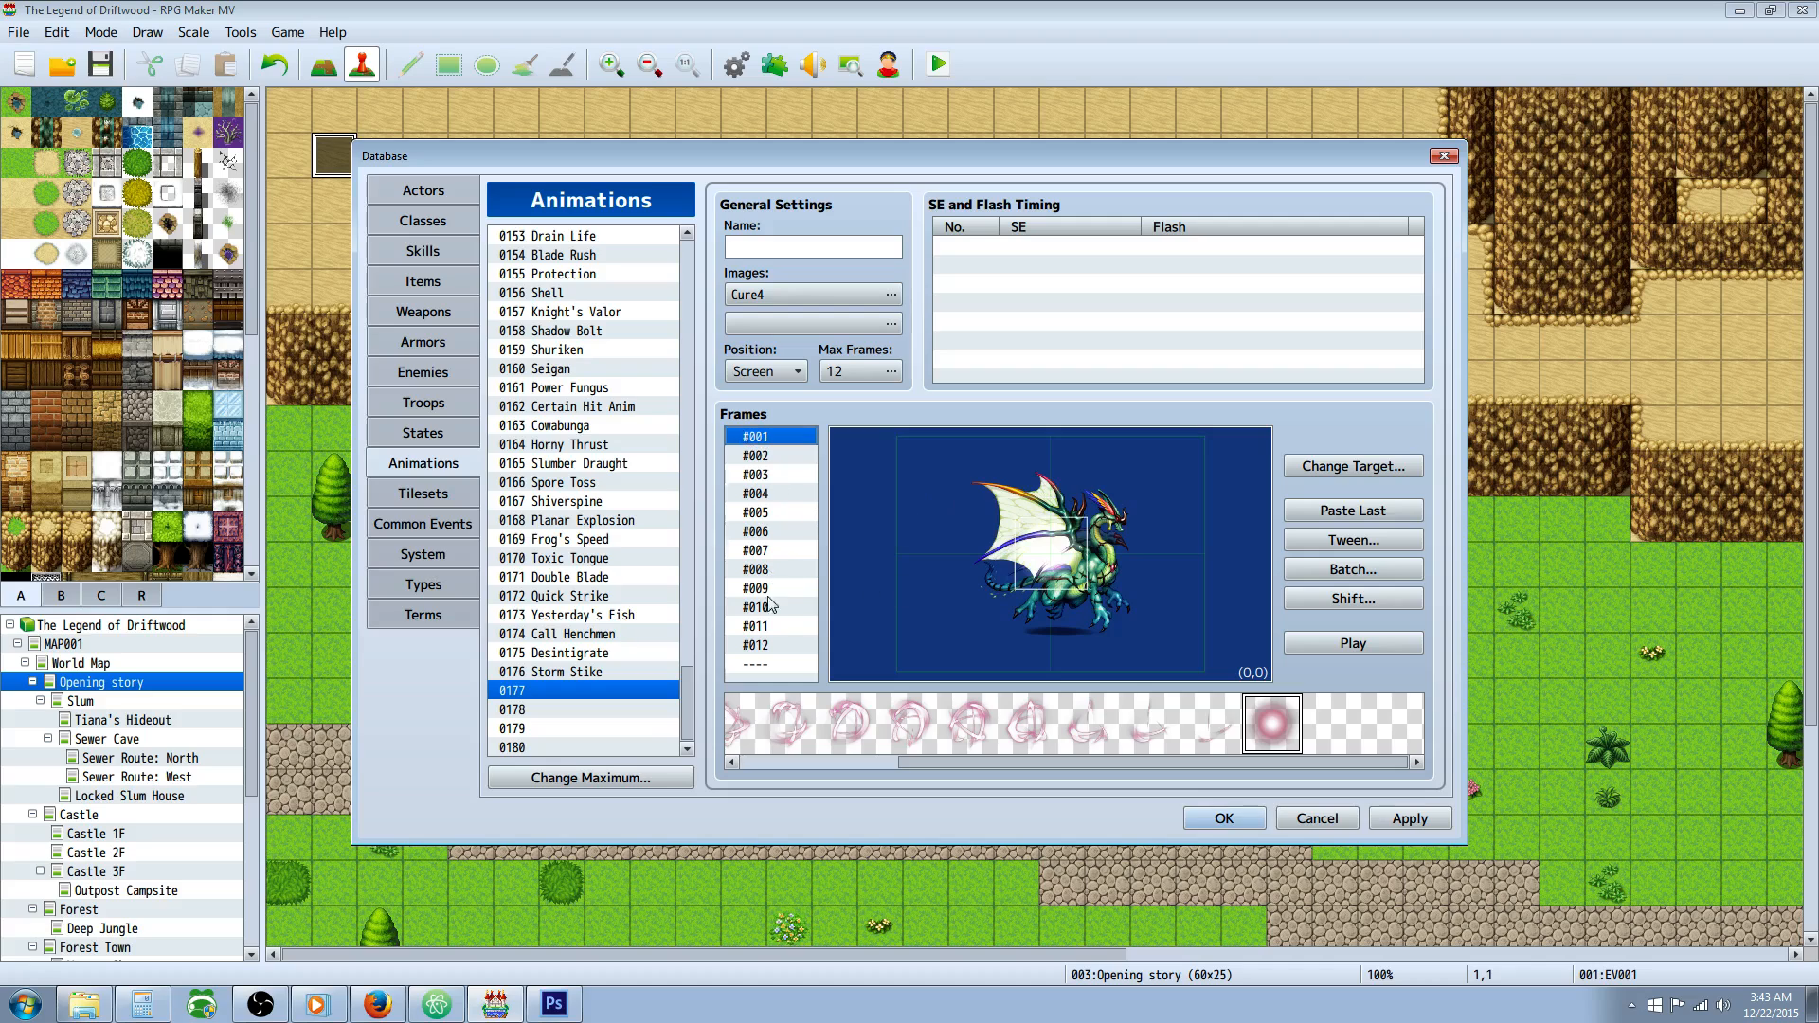
pyautogui.click(765, 645)
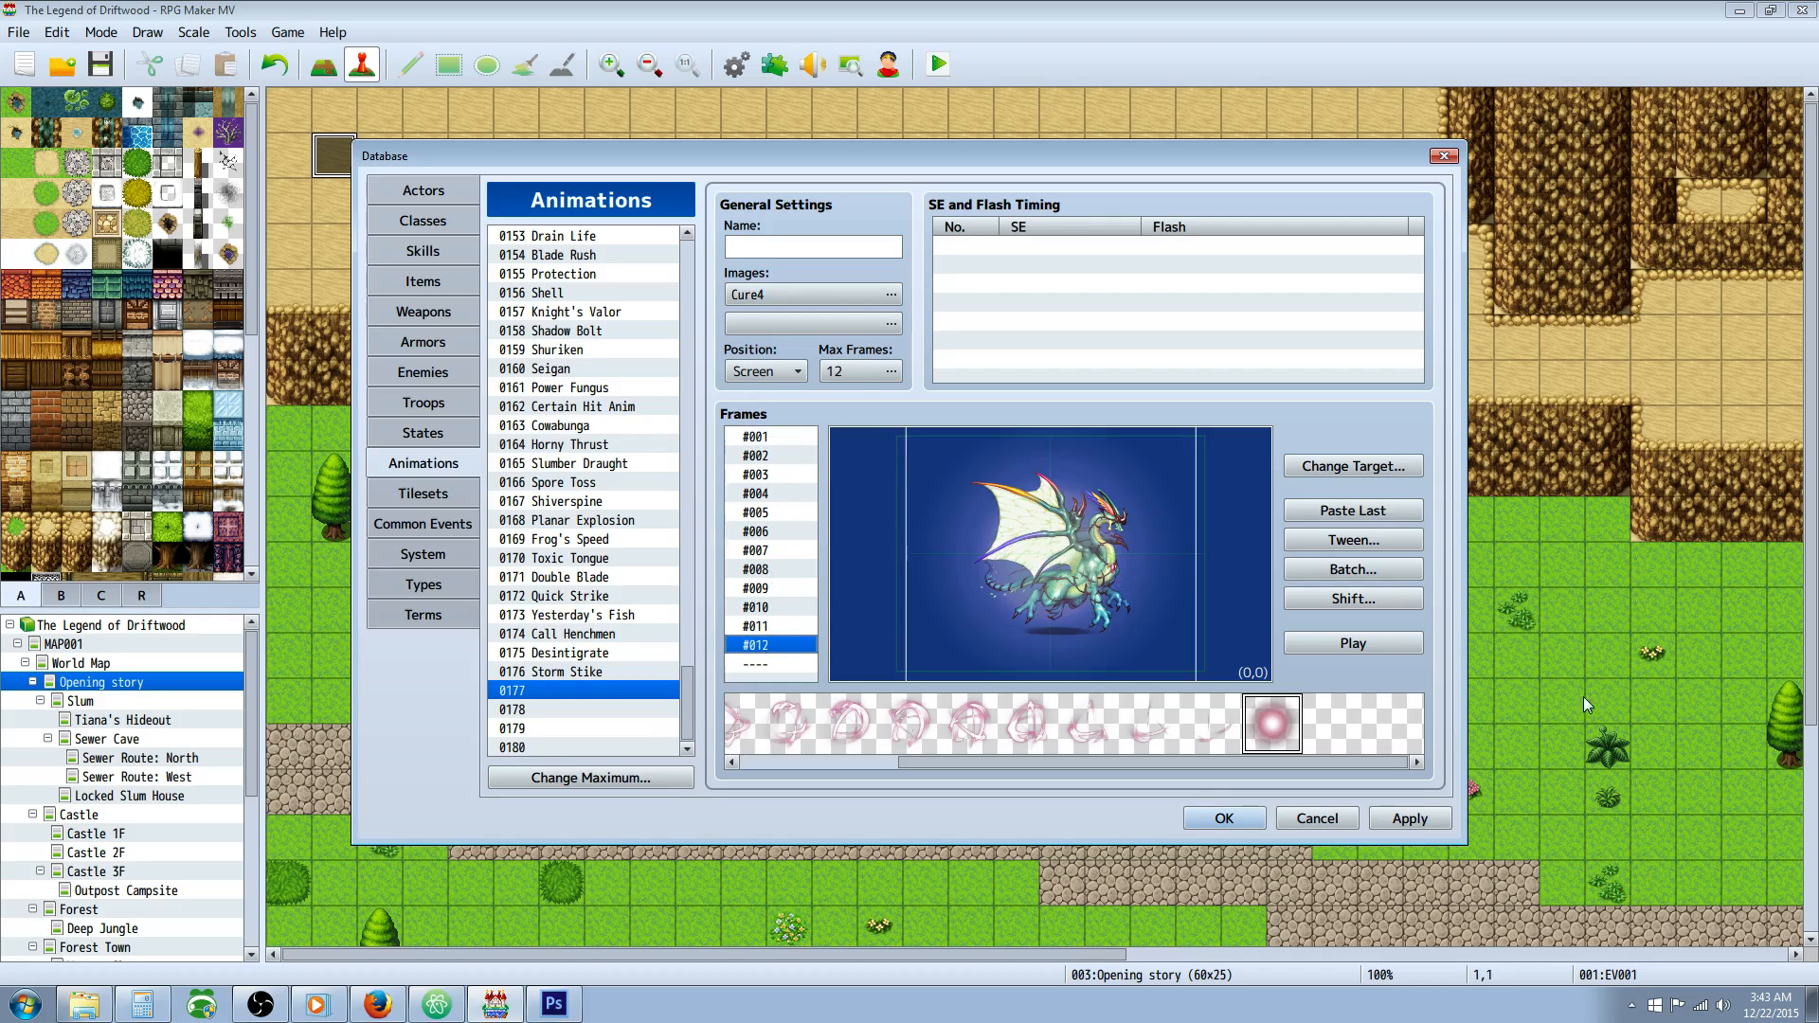
pyautogui.click(1341, 641)
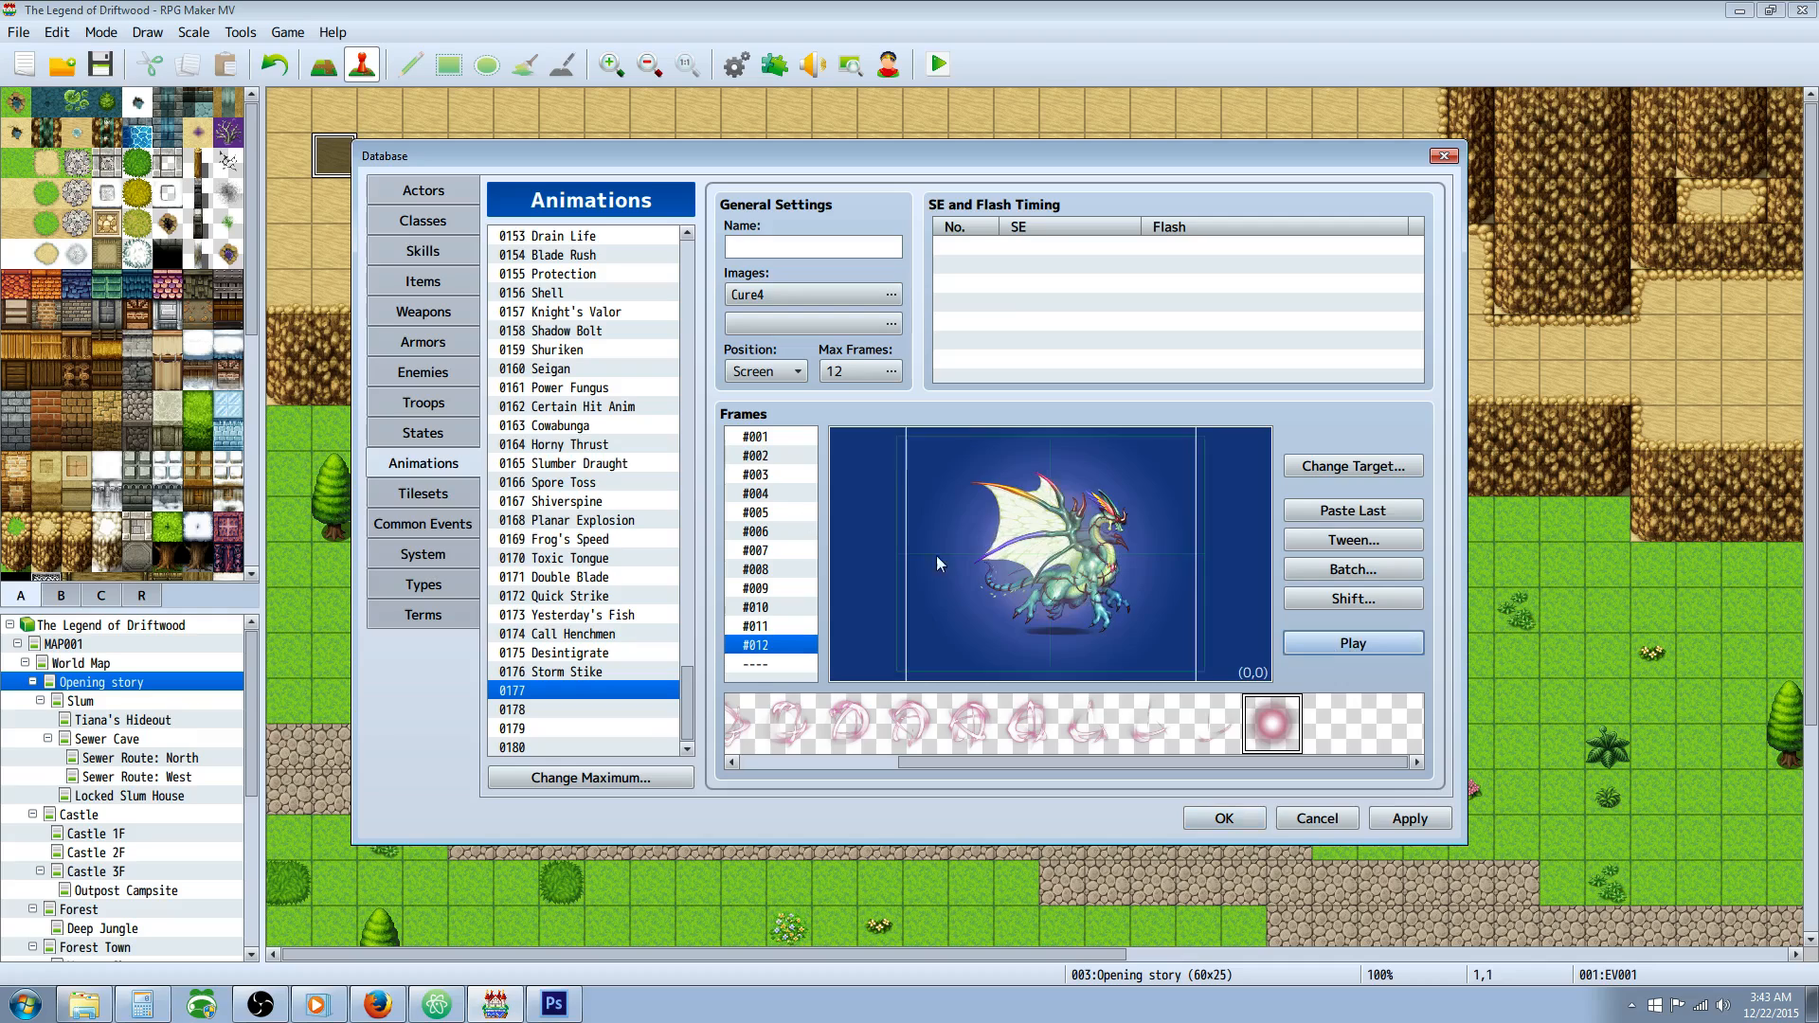
# Add a second cell to frame 1 using the Cure4 swirl, pattern 9, beside the target.
pyautogui.click(730, 437)
pyautogui.rightClick(871, 487)
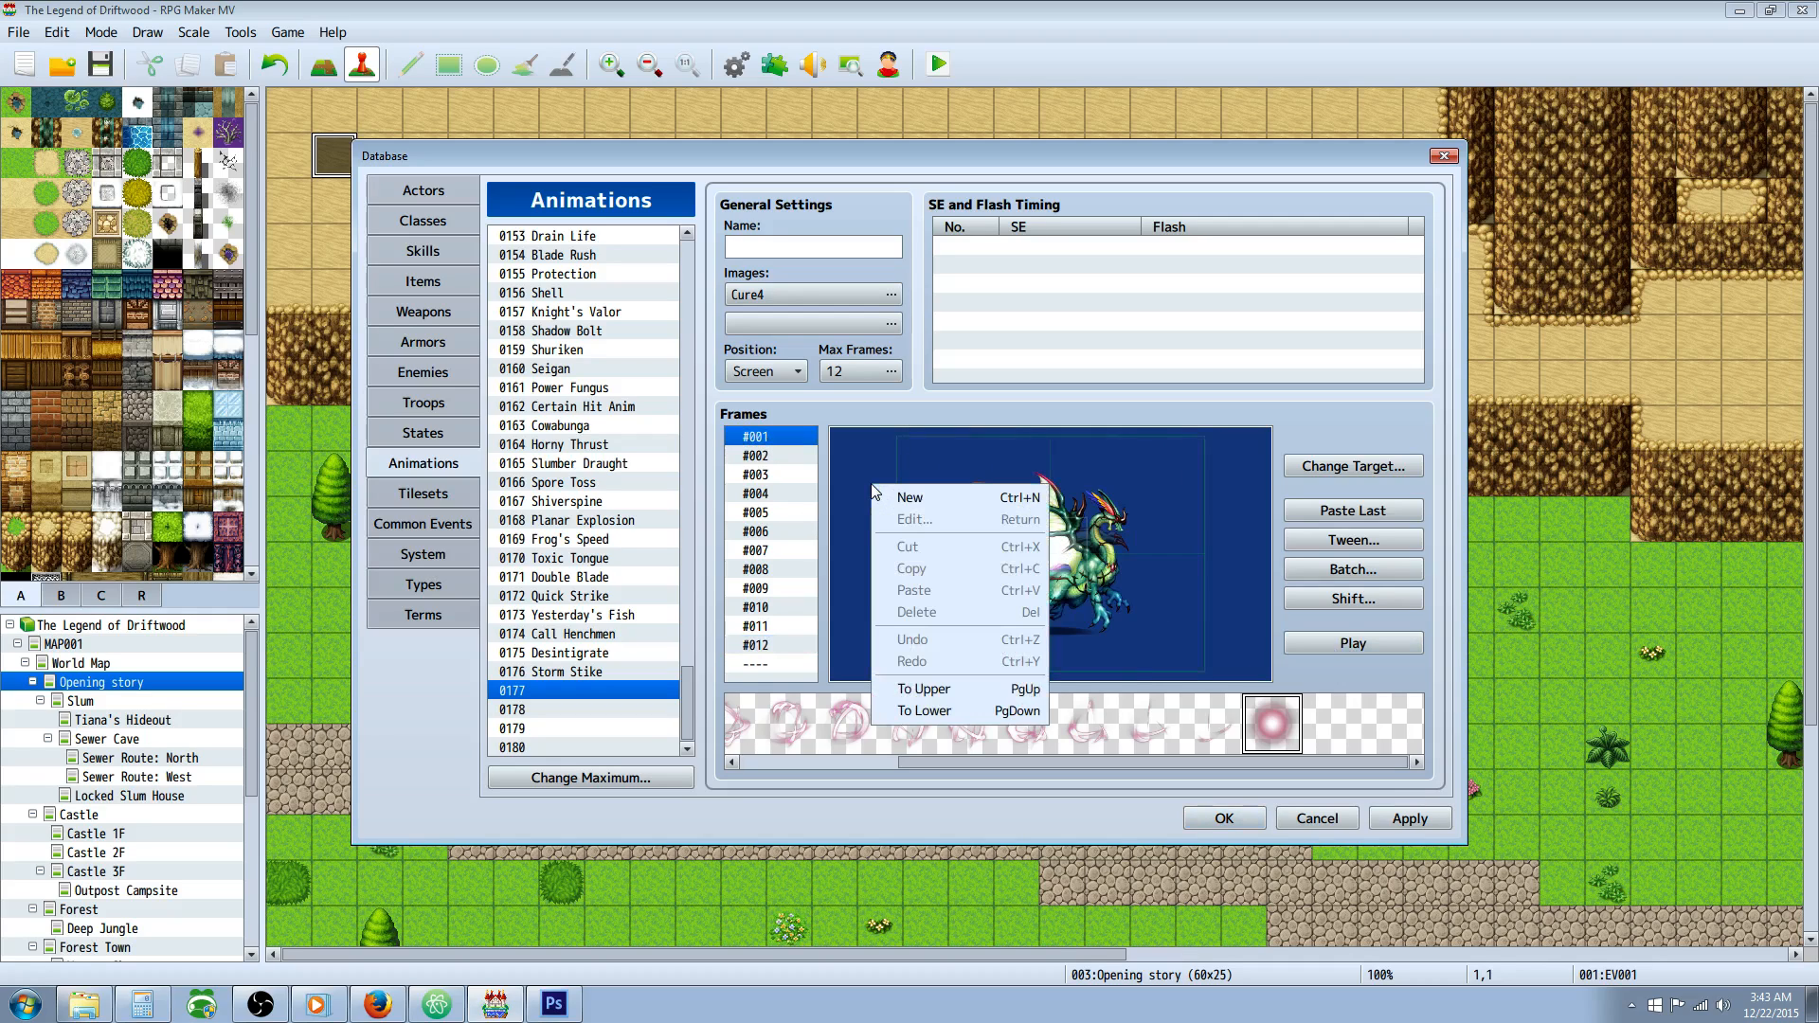
pyautogui.click(1211, 738)
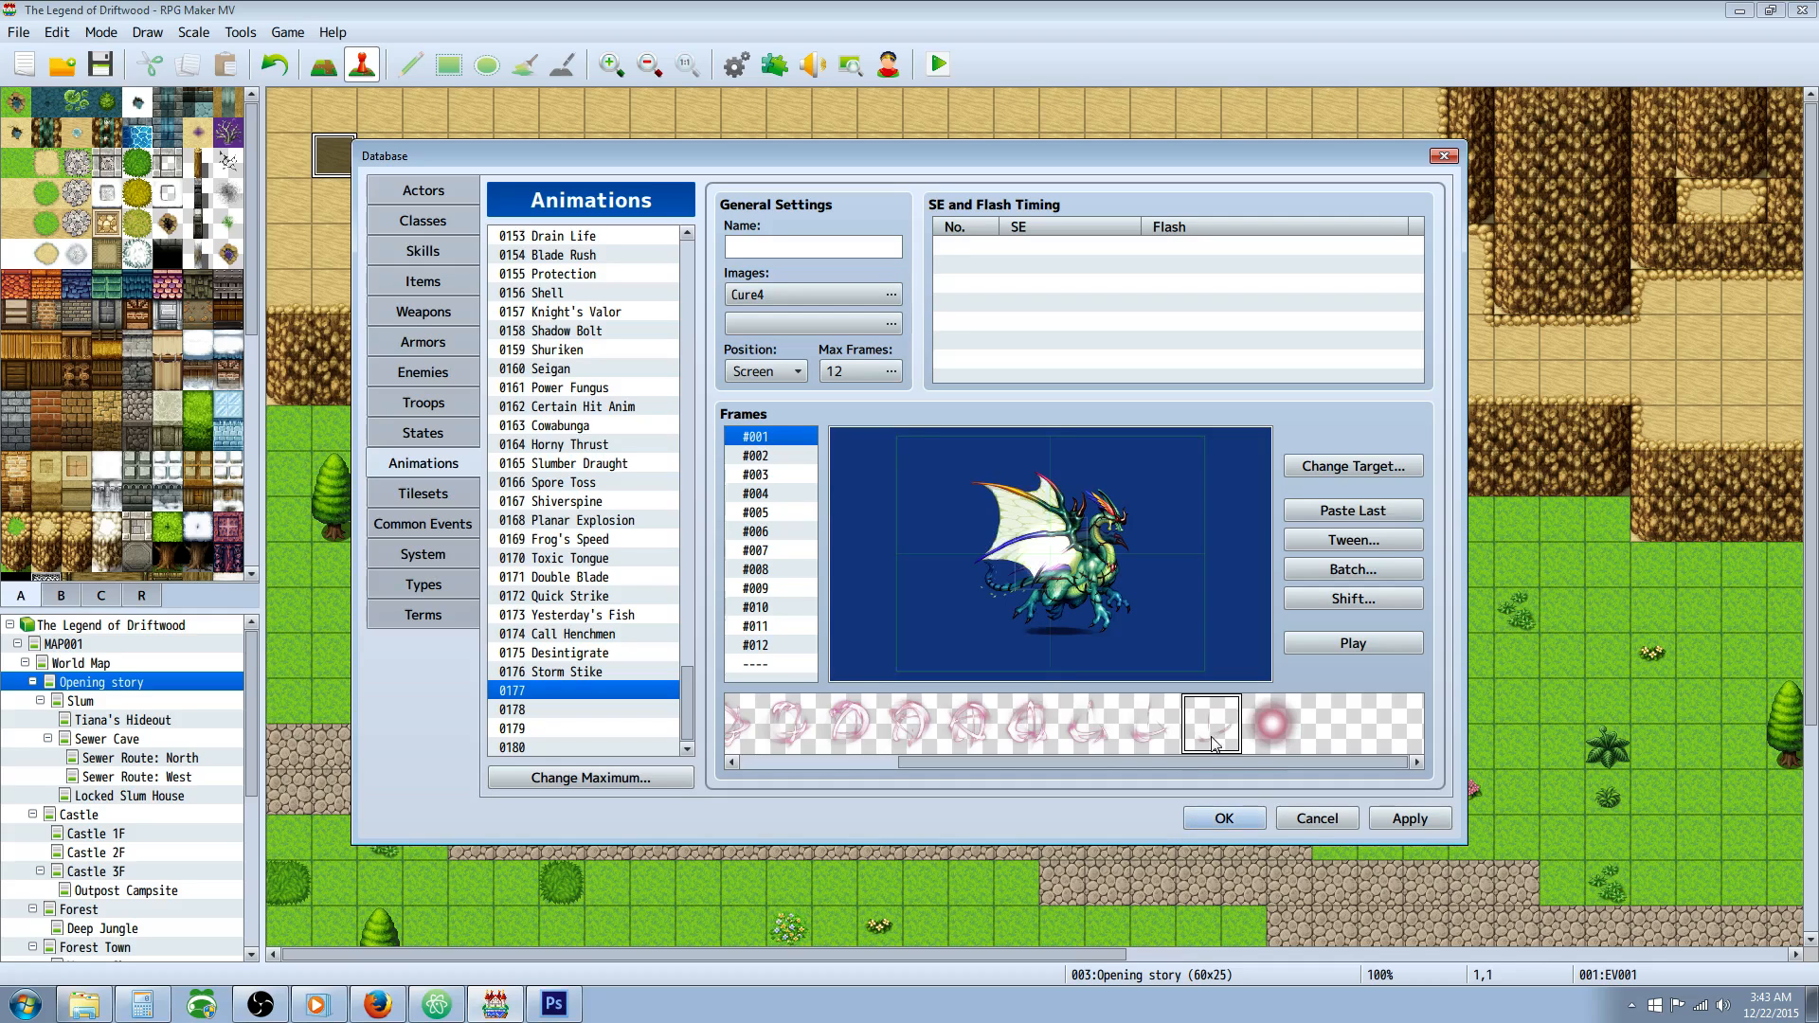
pyautogui.click(1031, 730)
pyautogui.rightClick(861, 524)
pyautogui.click(900, 535)
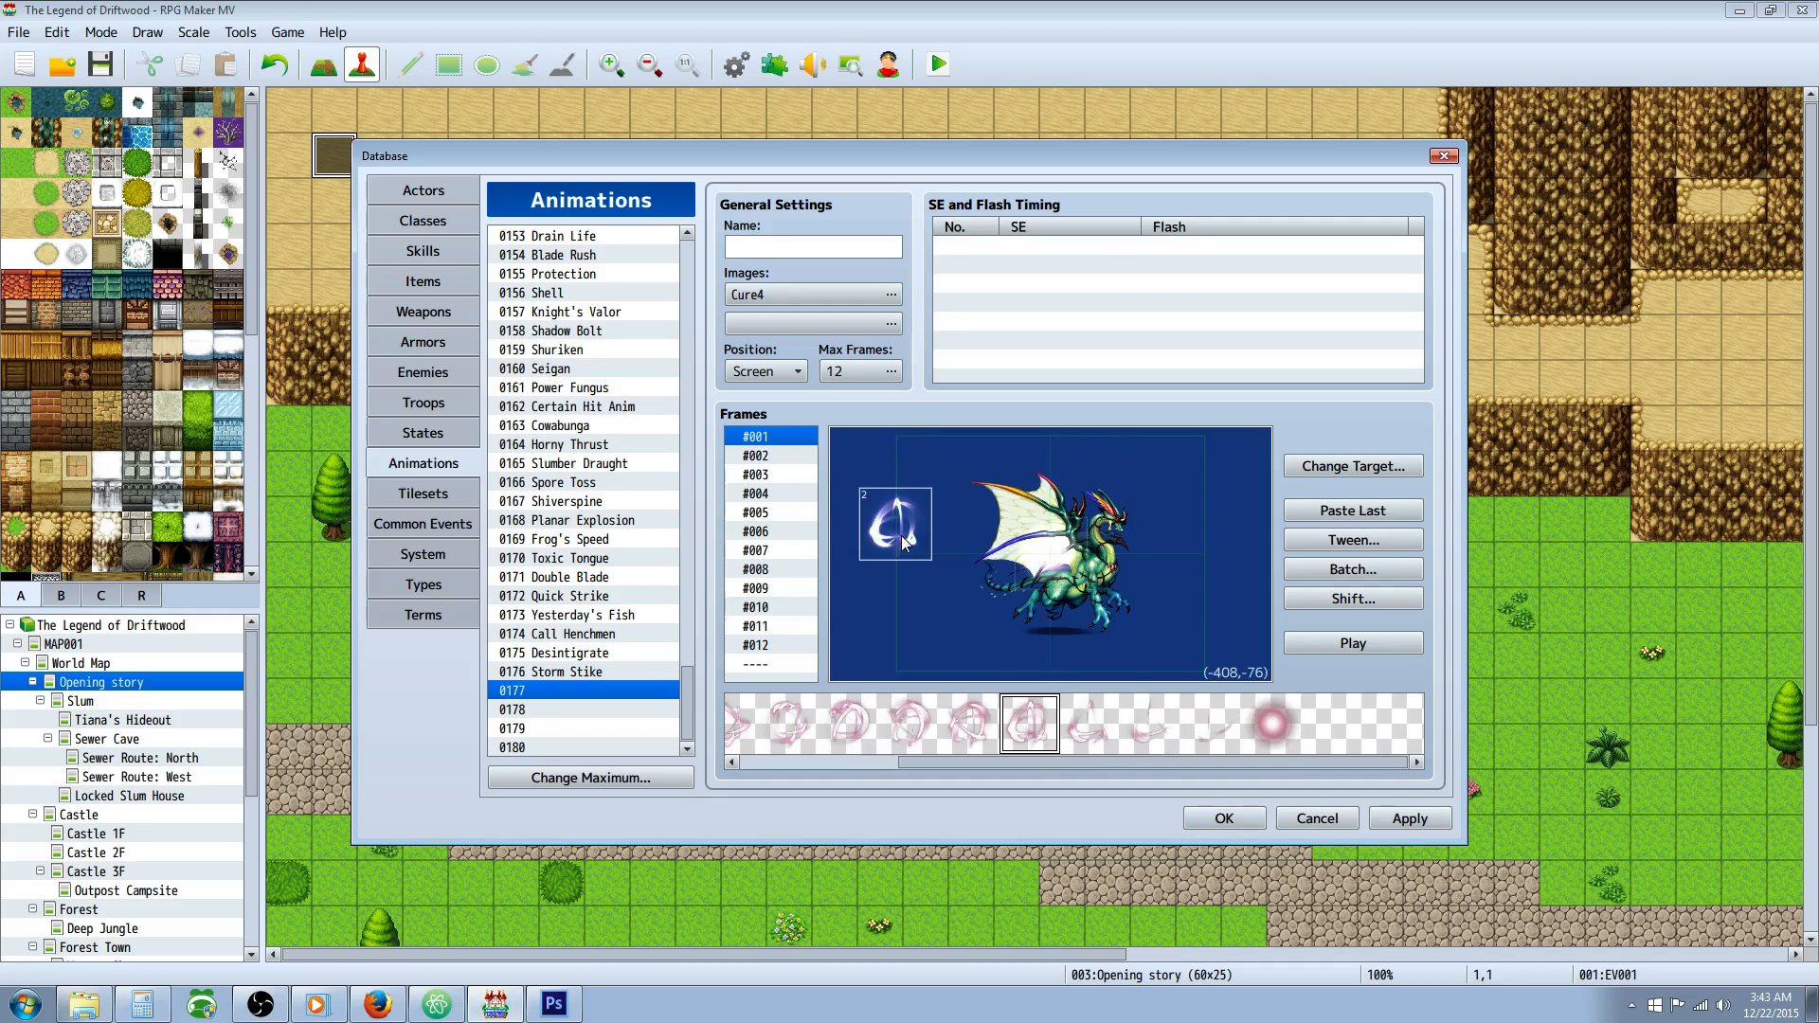
# Centre the new pattern 9 cell in frame 1 by setting its X and Y to 0.
pyautogui.rightClick(898, 524)
pyautogui.click(934, 559)
pyautogui.click(1015, 536)
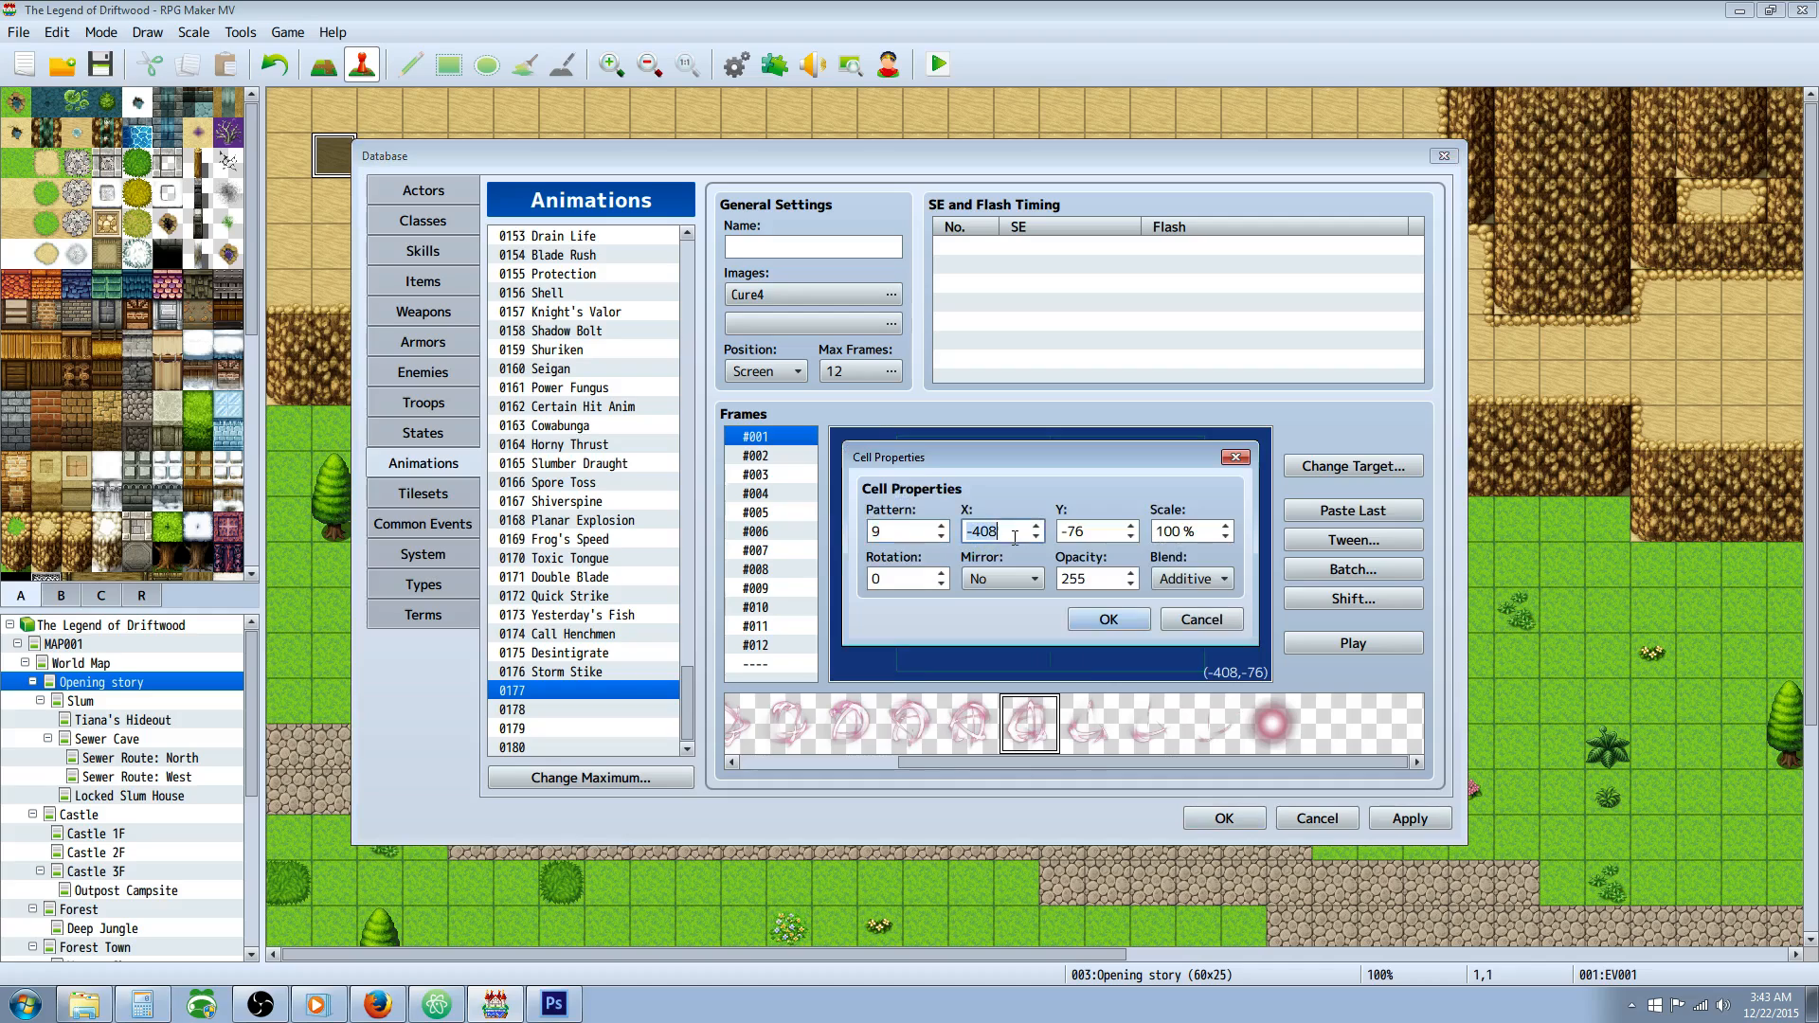
pyautogui.click(1009, 537)
pyautogui.hotkey('ctrl', 'a')
pyautogui.write('0')
pyautogui.press('Tab')
pyautogui.write('0')
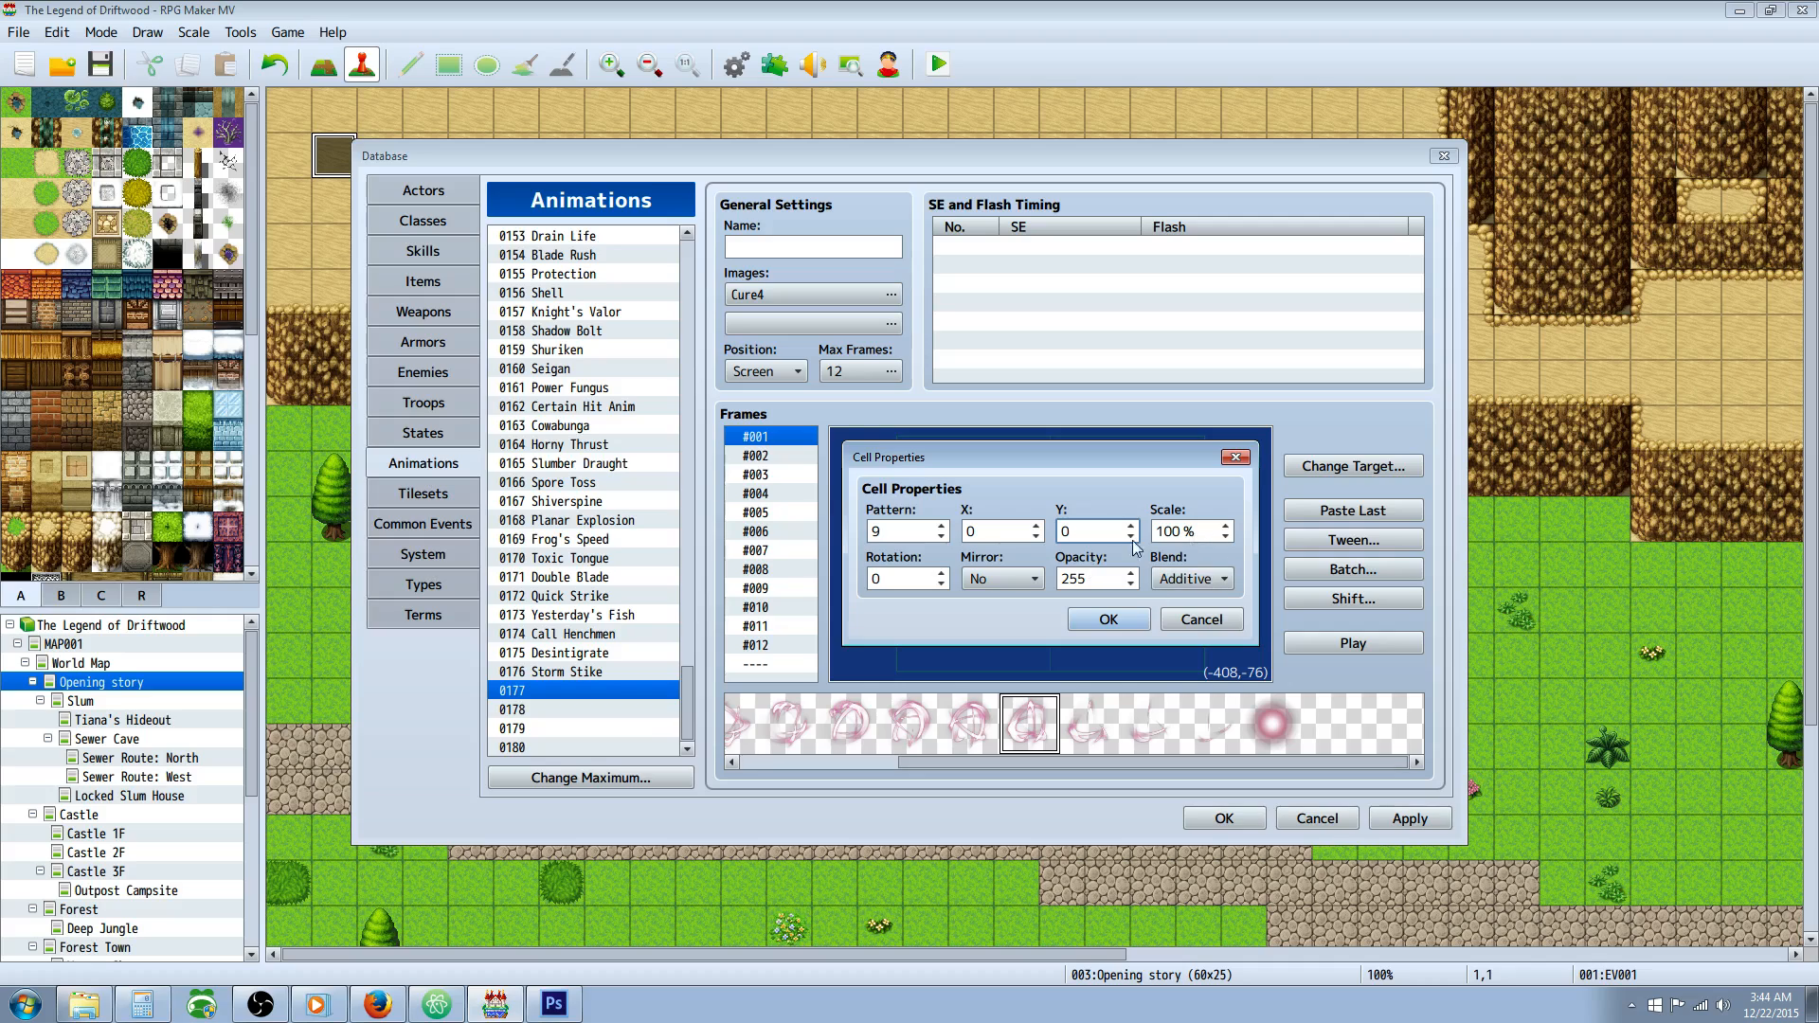
pyautogui.click(1111, 621)
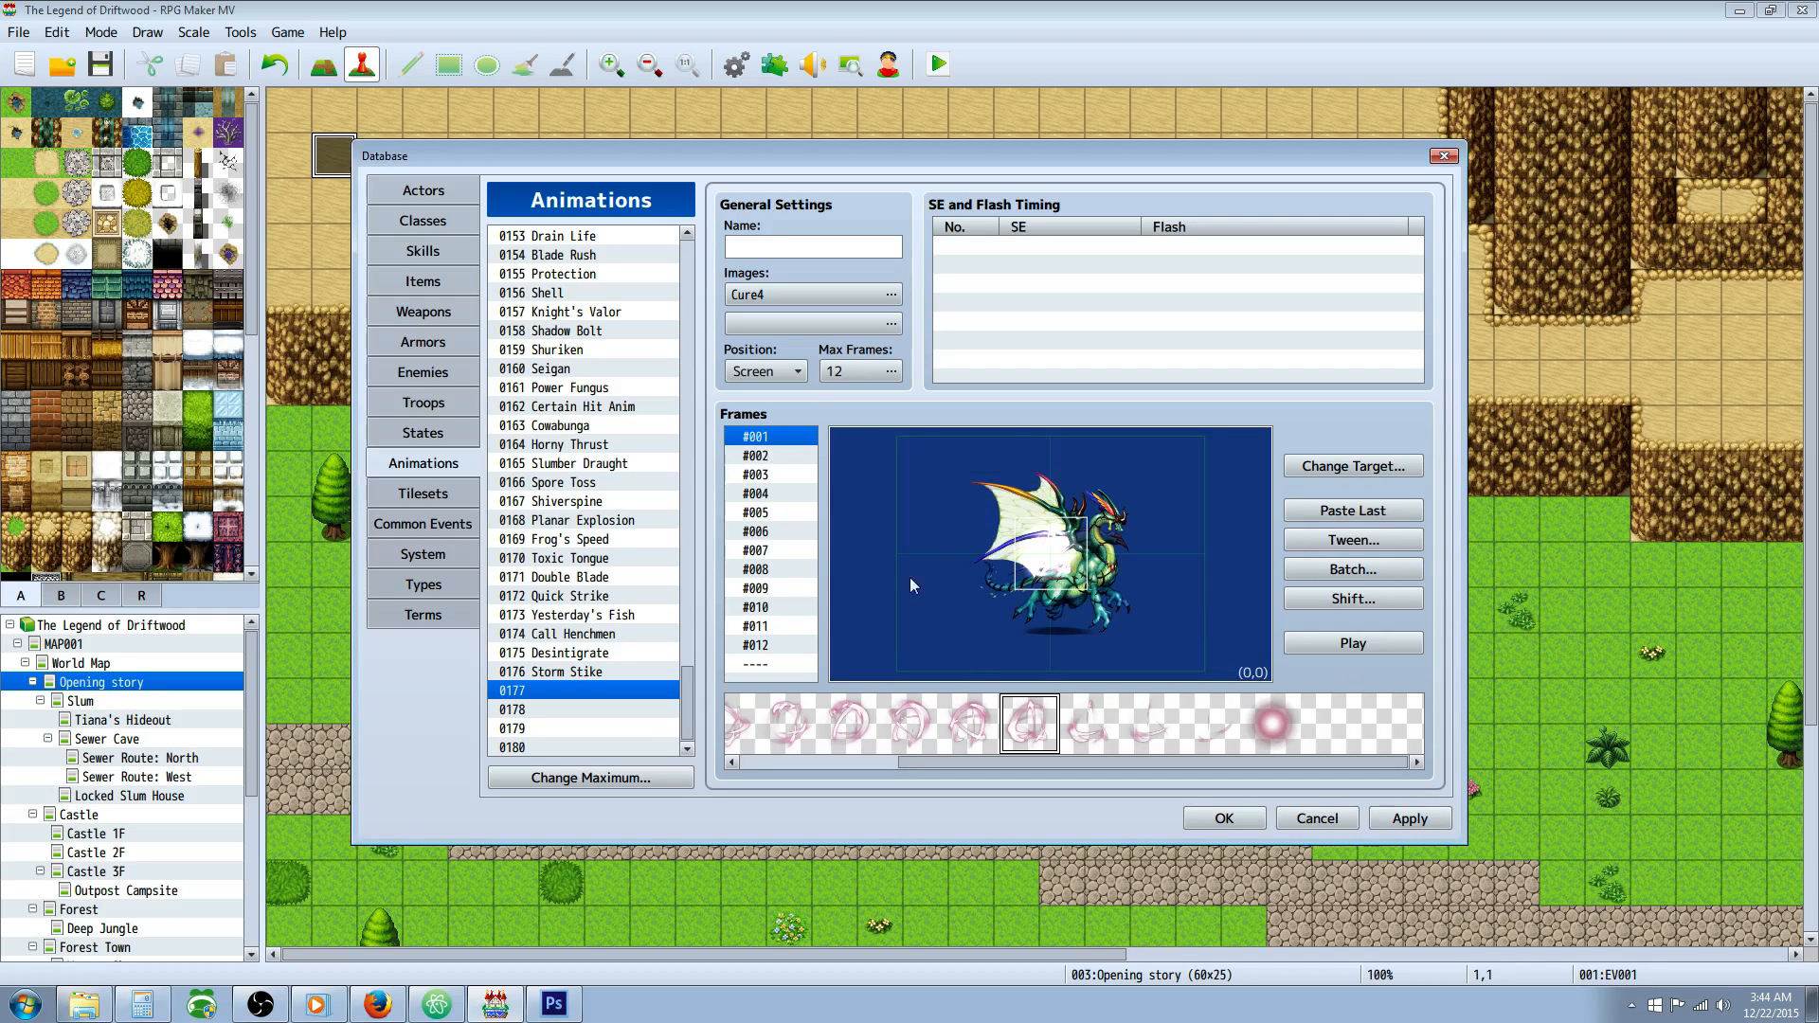
# Add a pattern 9 cell to frame 4 with rotation 90, opacity 200 and scale 200%.
pyautogui.click(773, 495)
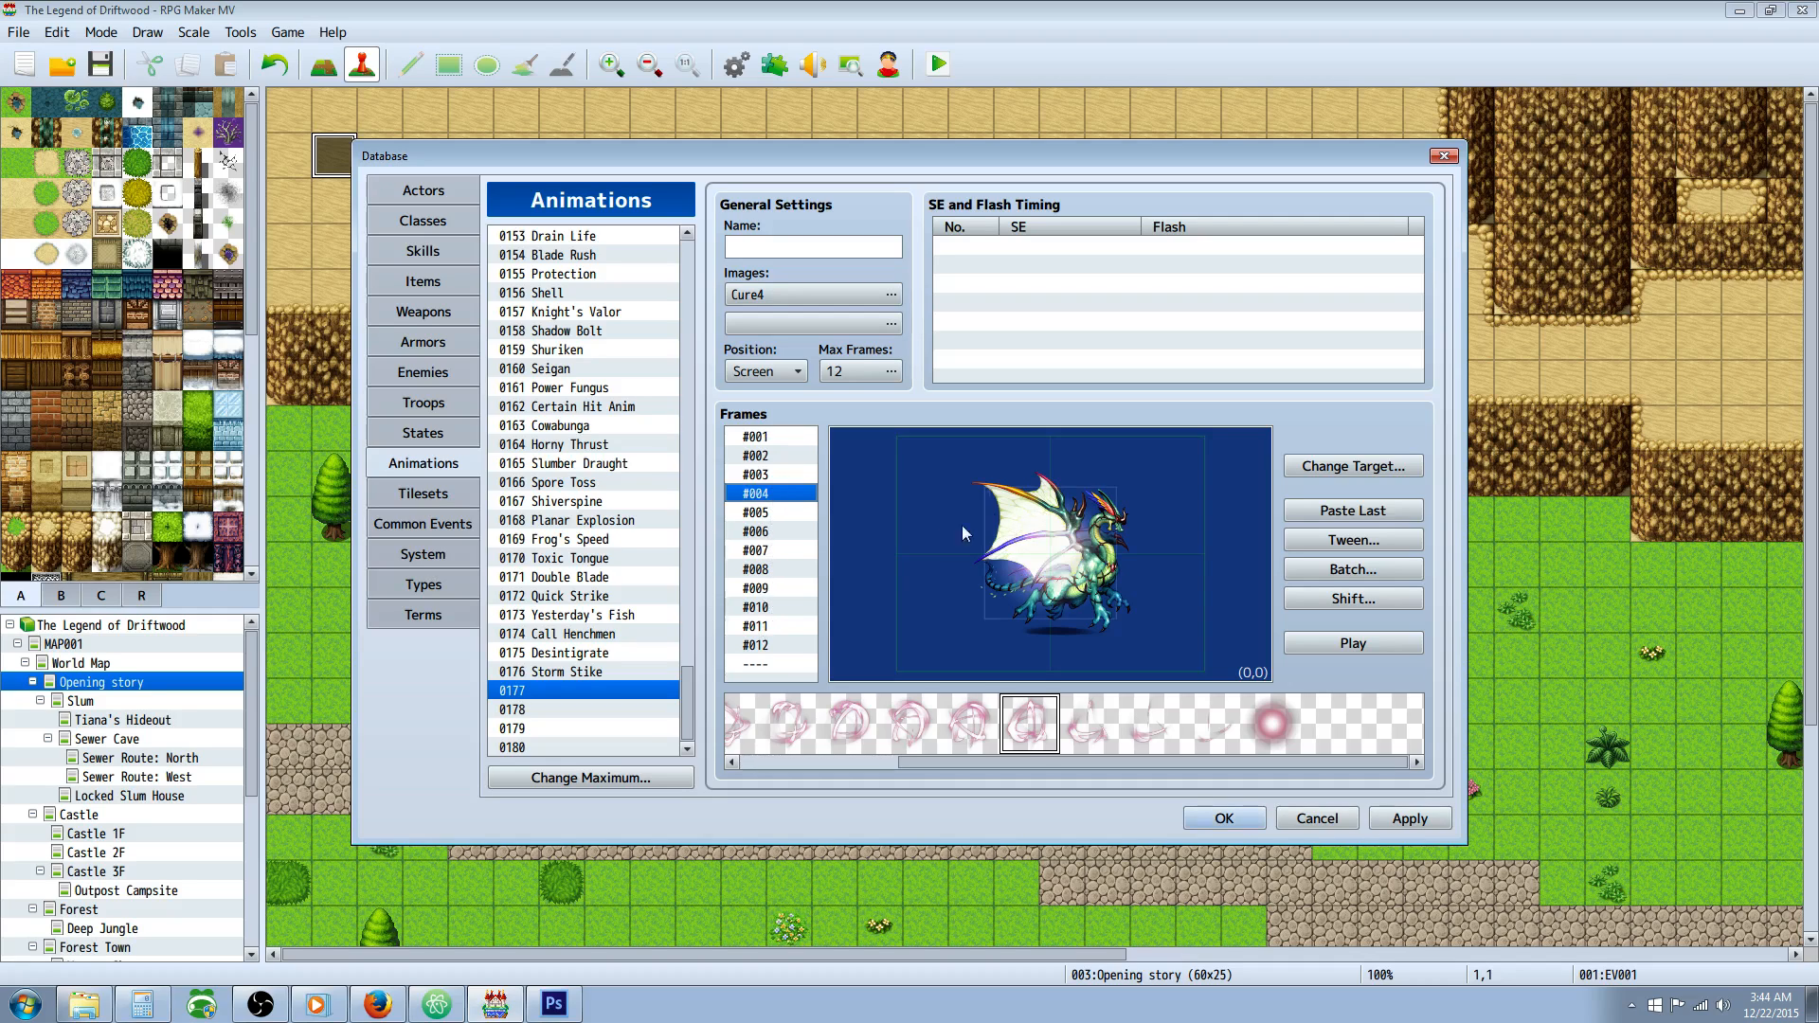
pyautogui.rightClick(857, 524)
pyautogui.click(891, 533)
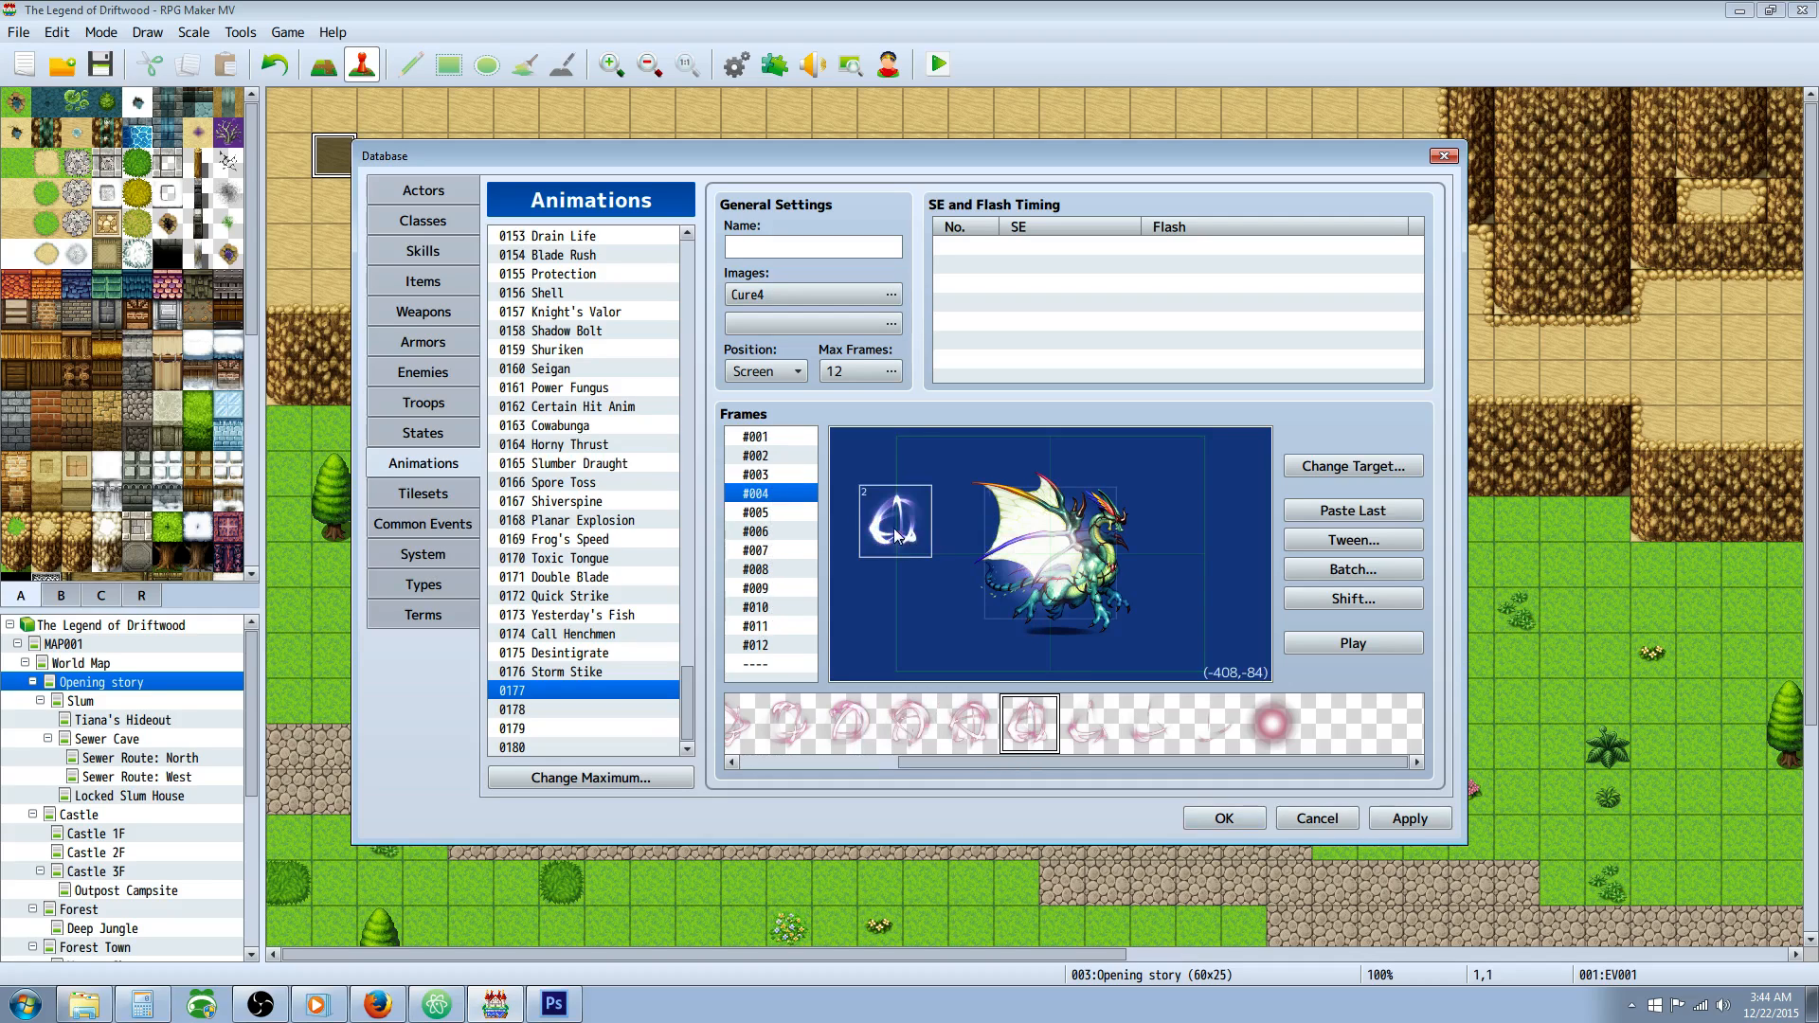
pyautogui.rightClick(896, 531)
pyautogui.click(935, 562)
pyautogui.click(919, 579)
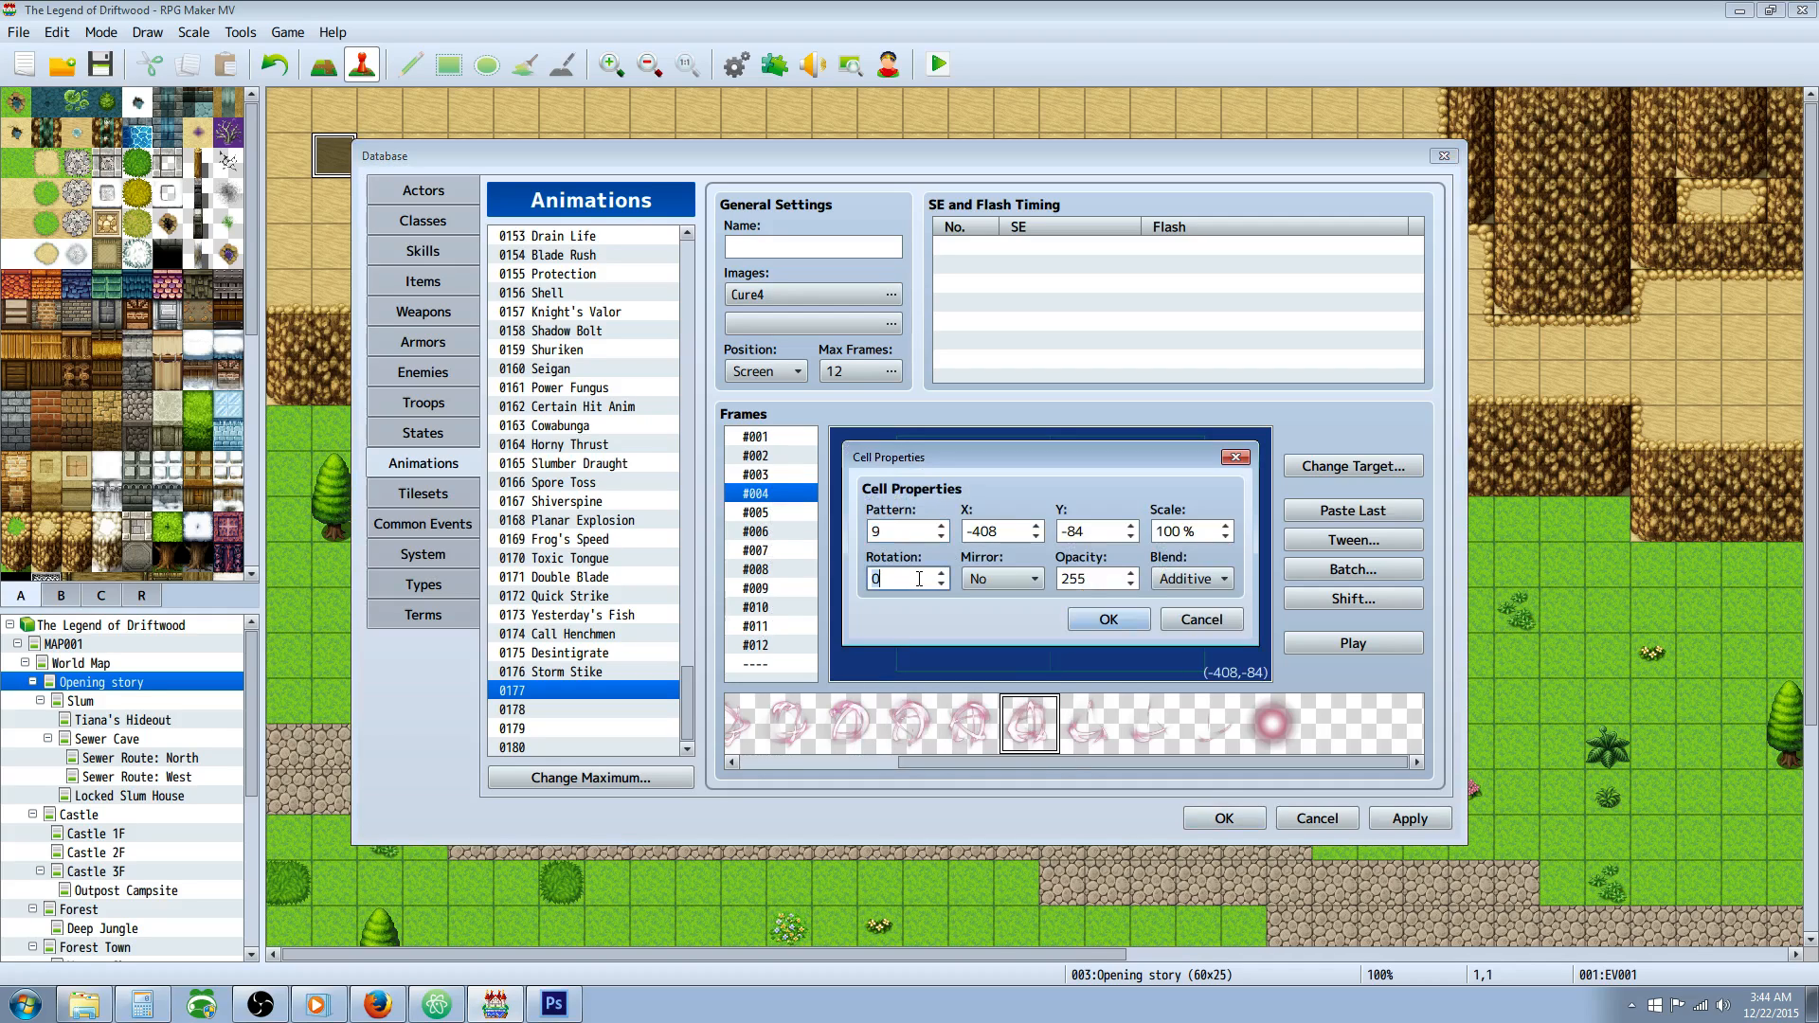
pyautogui.write('9')
pyautogui.doubleClick(1101, 576)
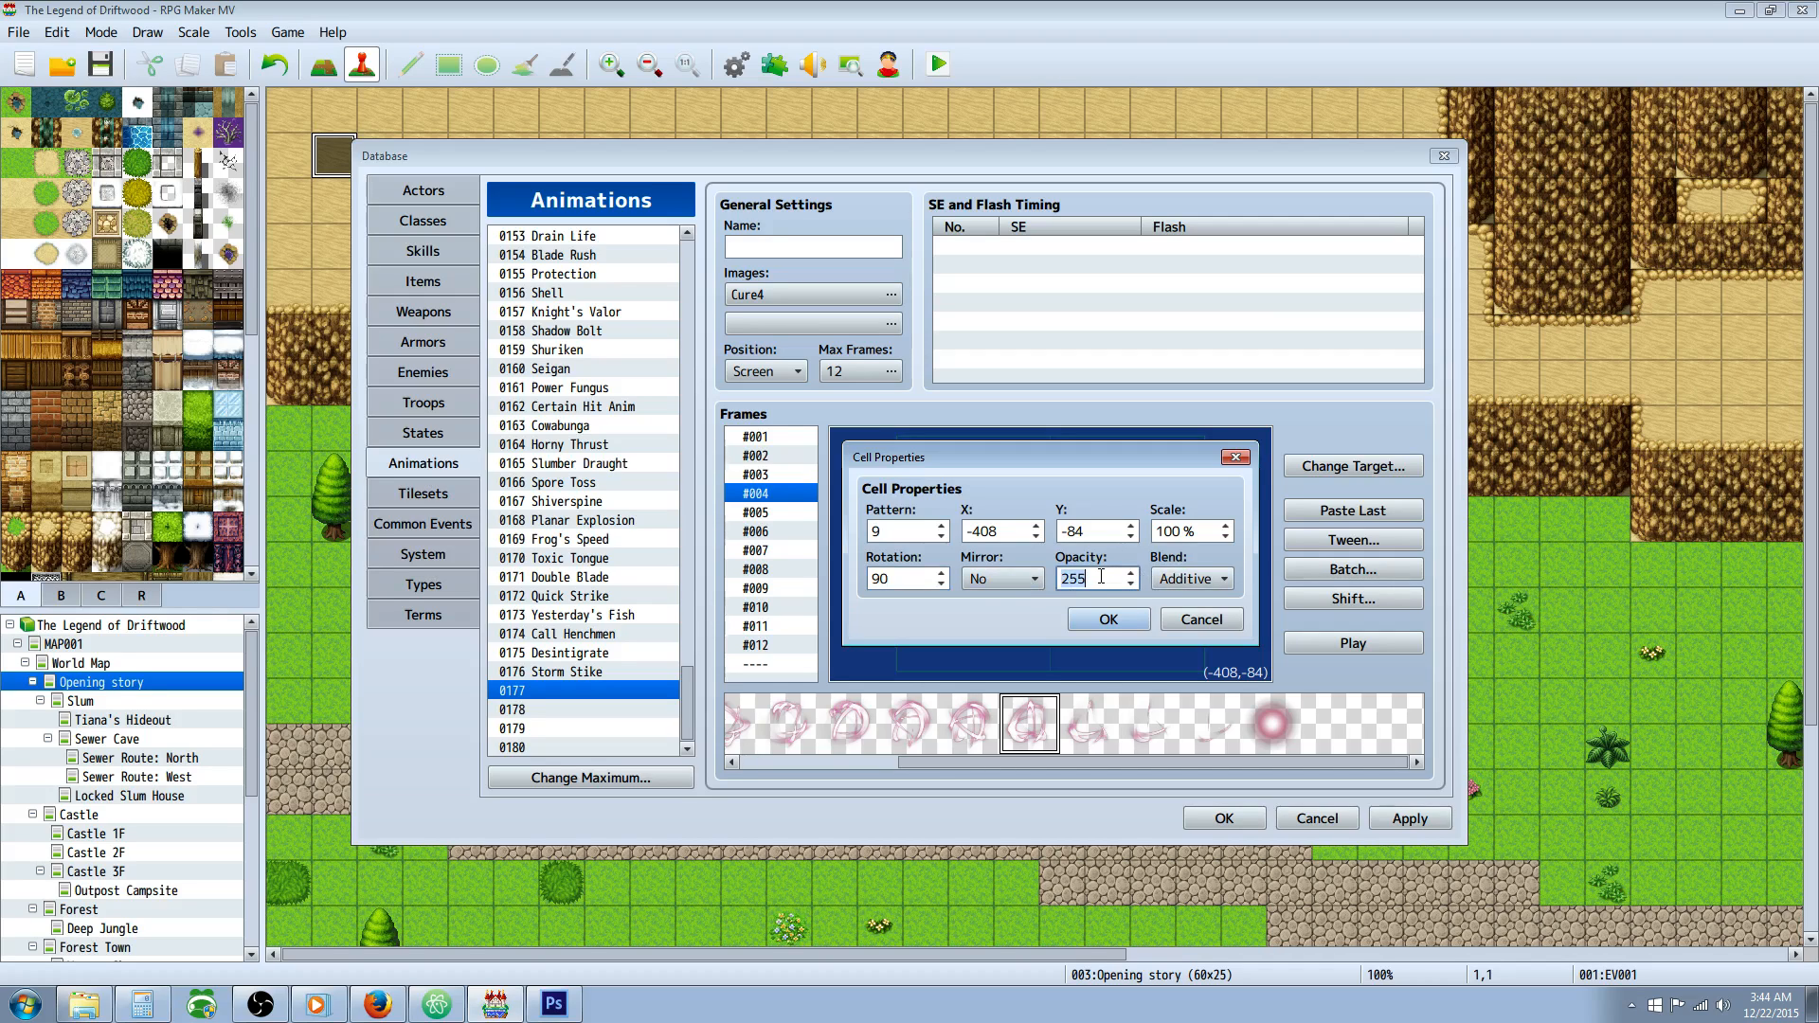
pyautogui.write('200')
pyautogui.doubleClick(1197, 529)
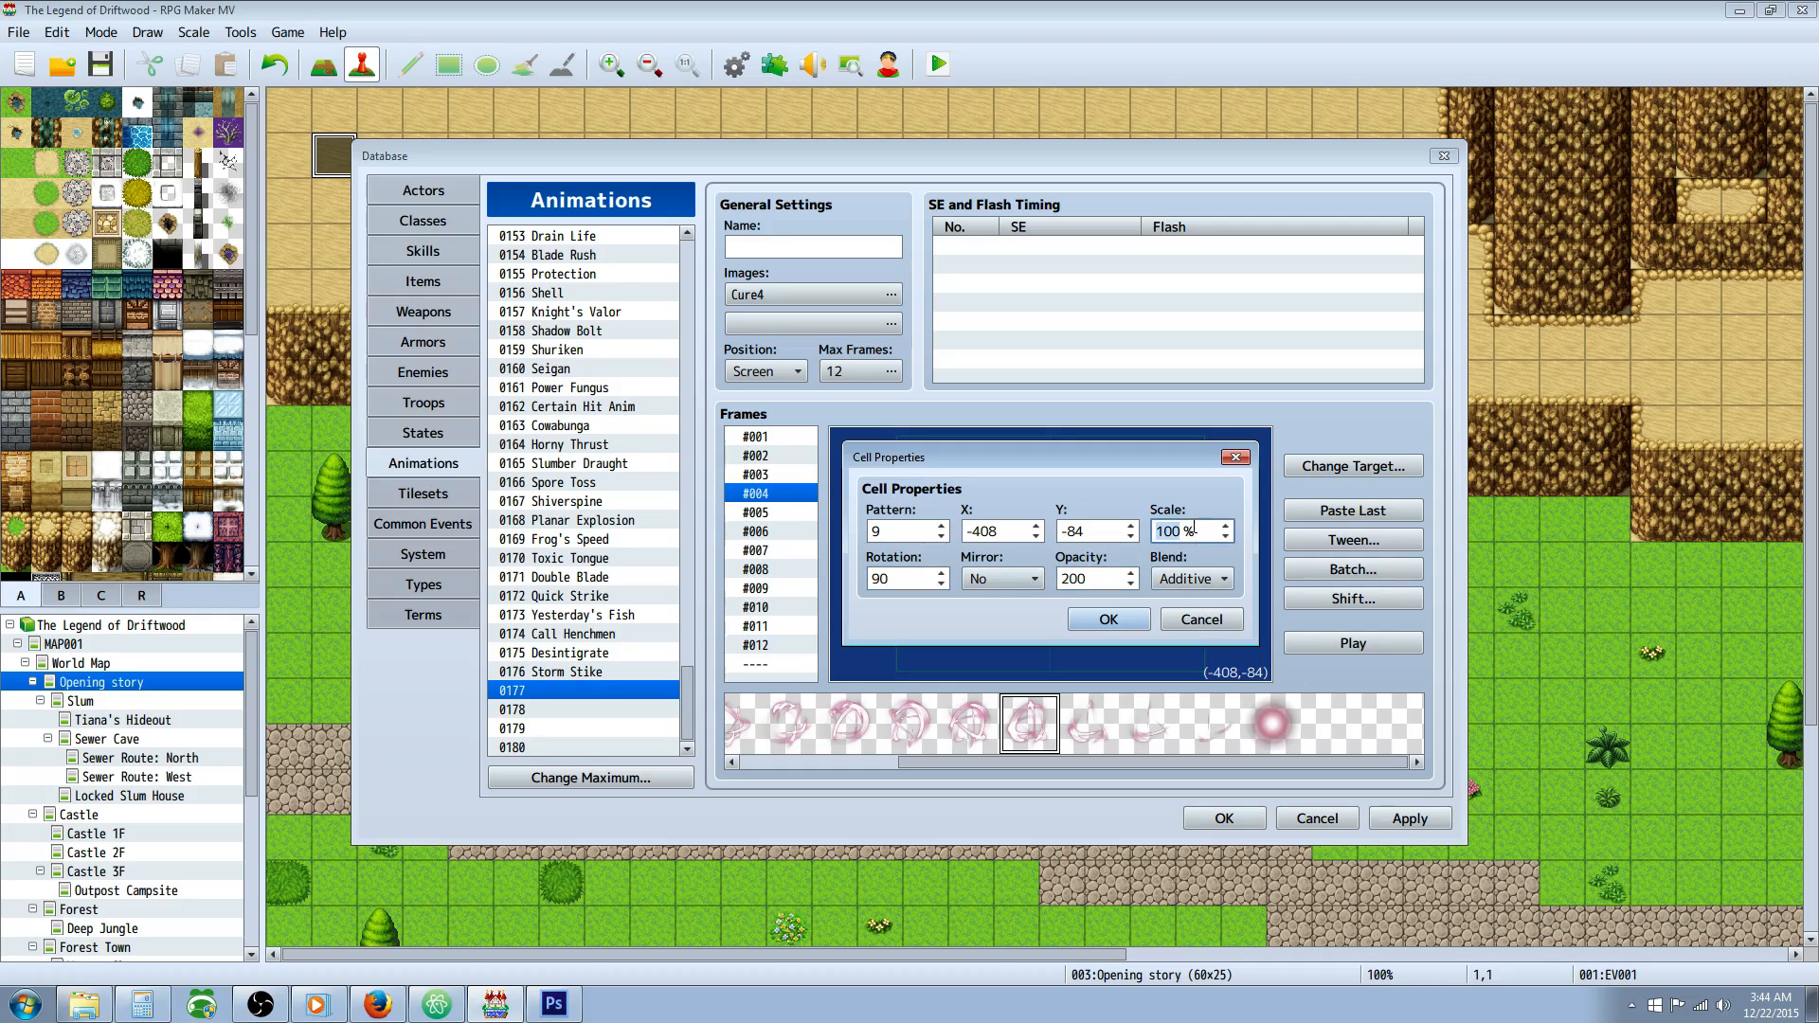
pyautogui.write('200')
pyautogui.click(1111, 622)
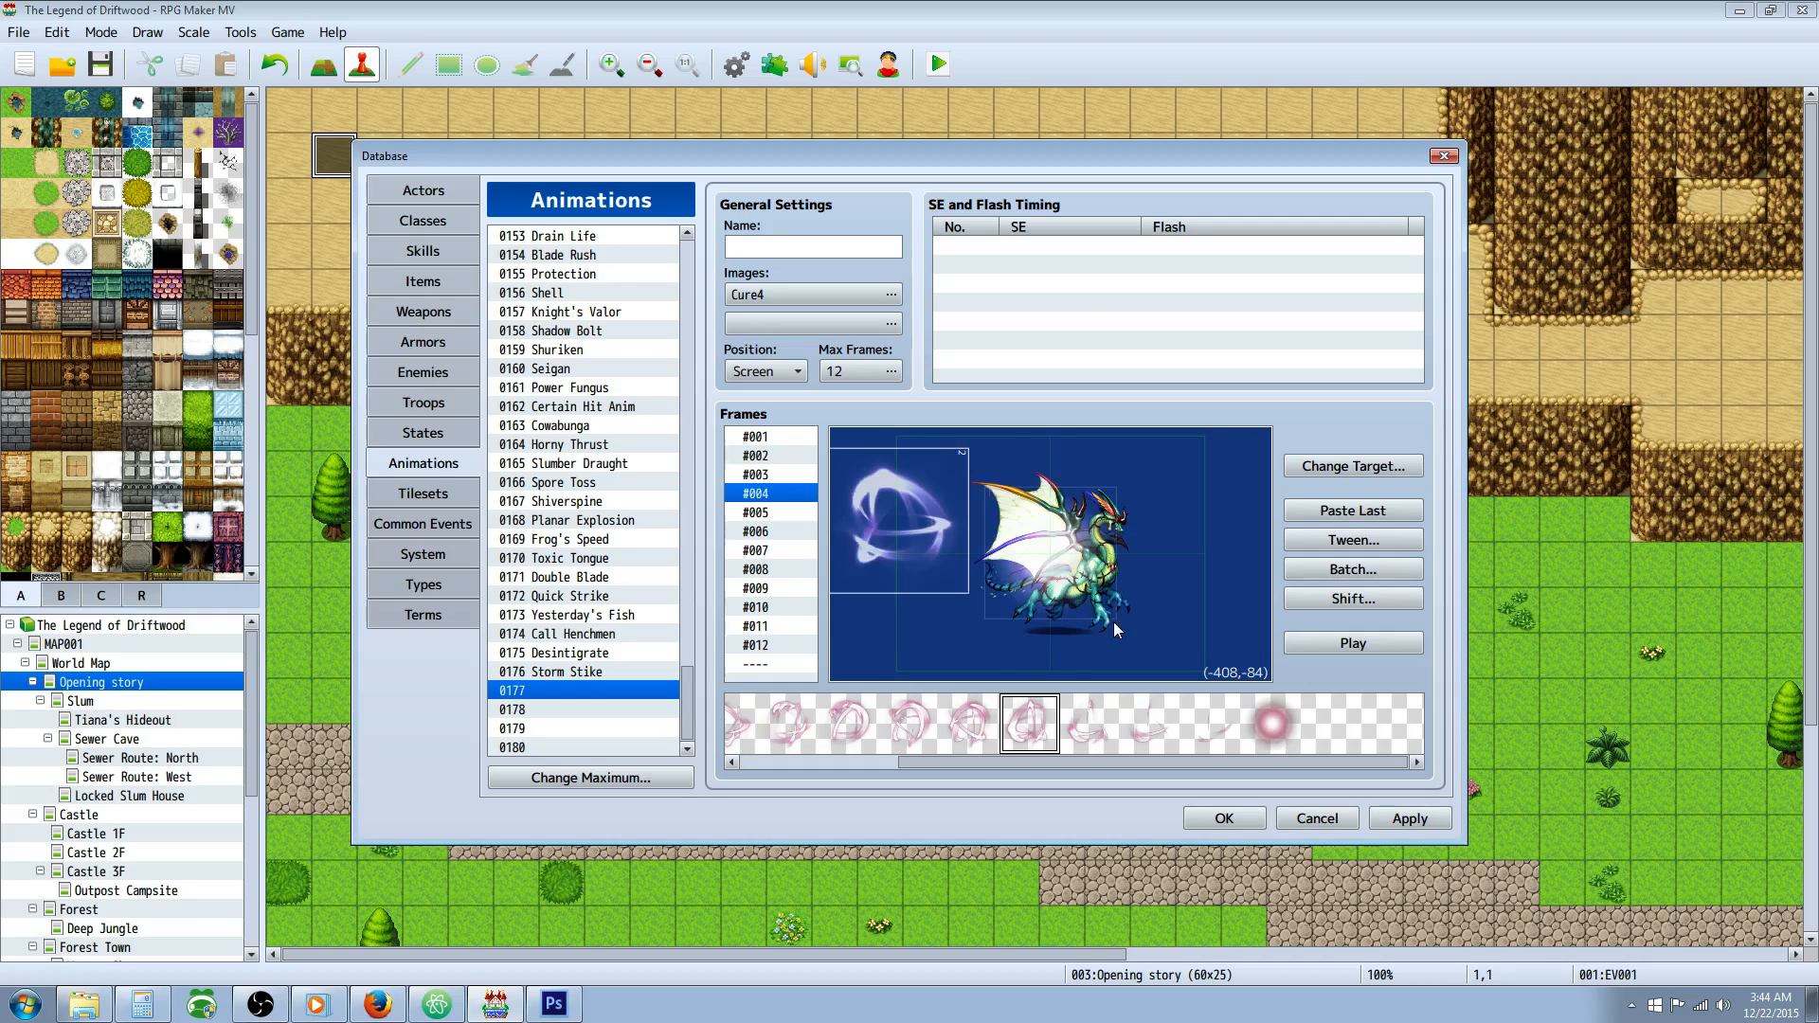
# Centre the pattern 9 cell in frame 4 by setting its X and Y to 0.
pyautogui.rightClick(876, 514)
pyautogui.click(911, 551)
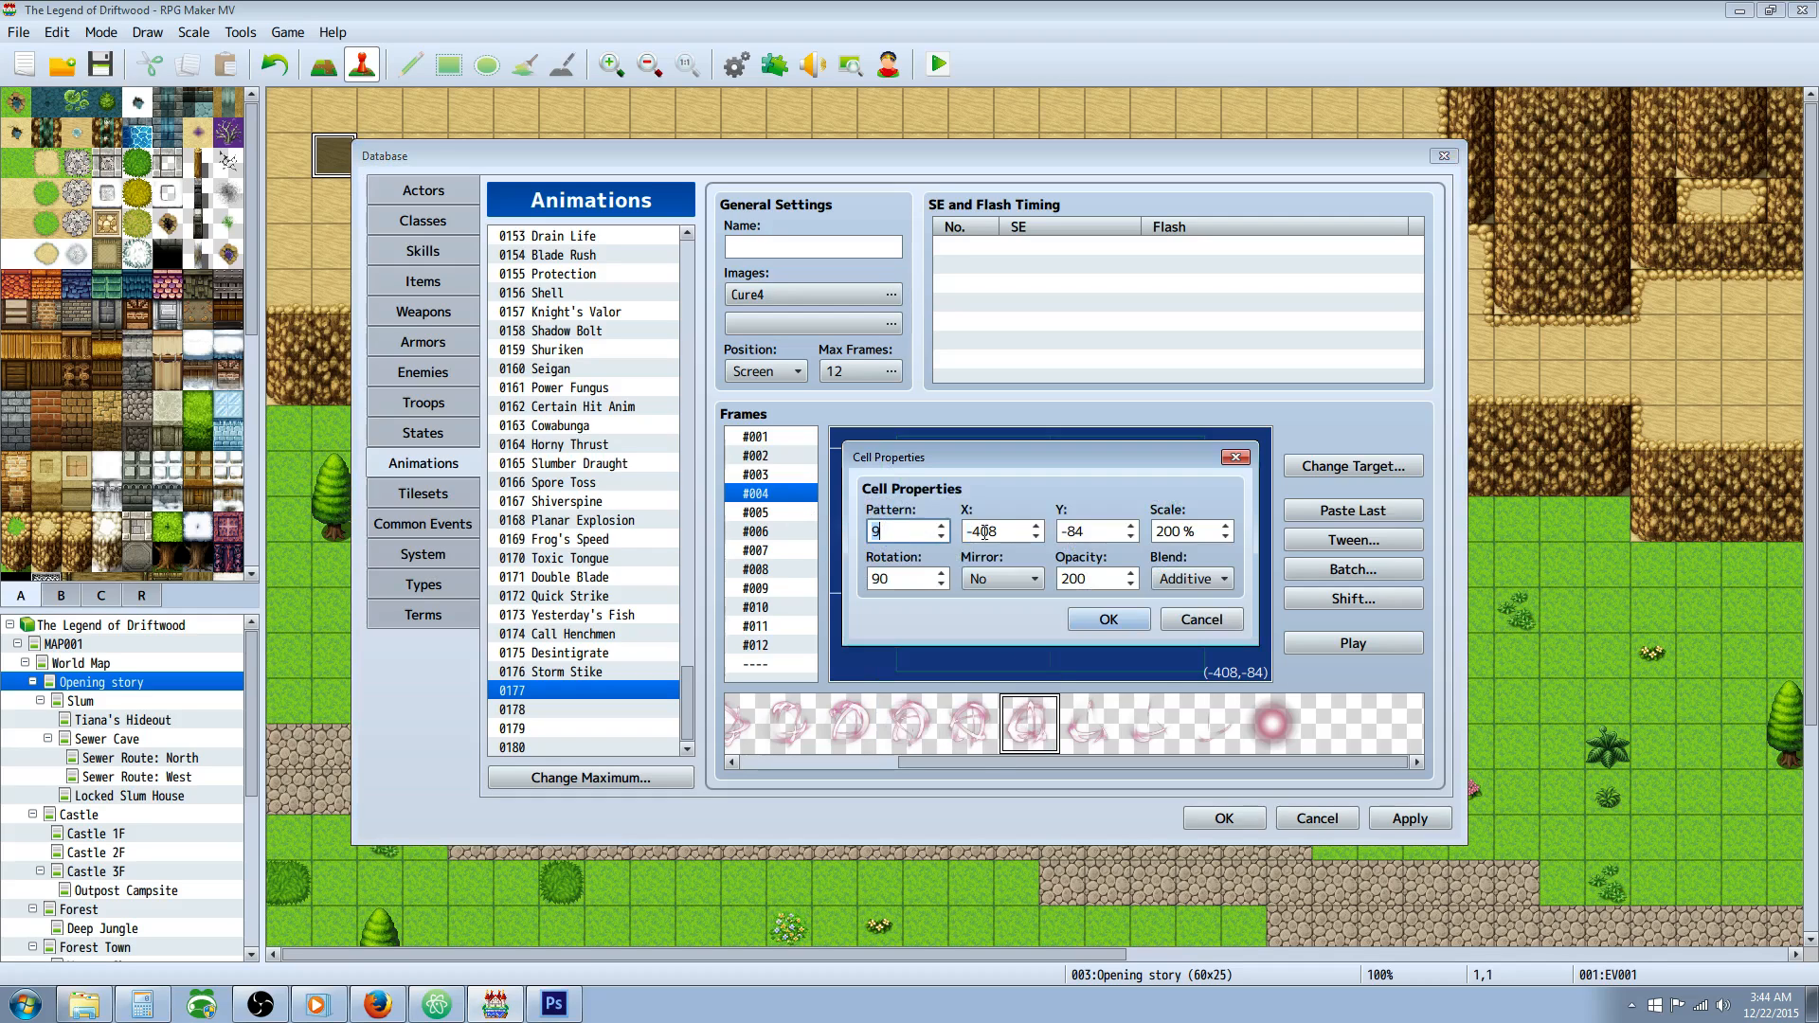
pyautogui.doubleClick(985, 530)
pyautogui.write('0')
pyautogui.doubleClick(1078, 531)
pyautogui.write('0')
pyautogui.click(1114, 621)
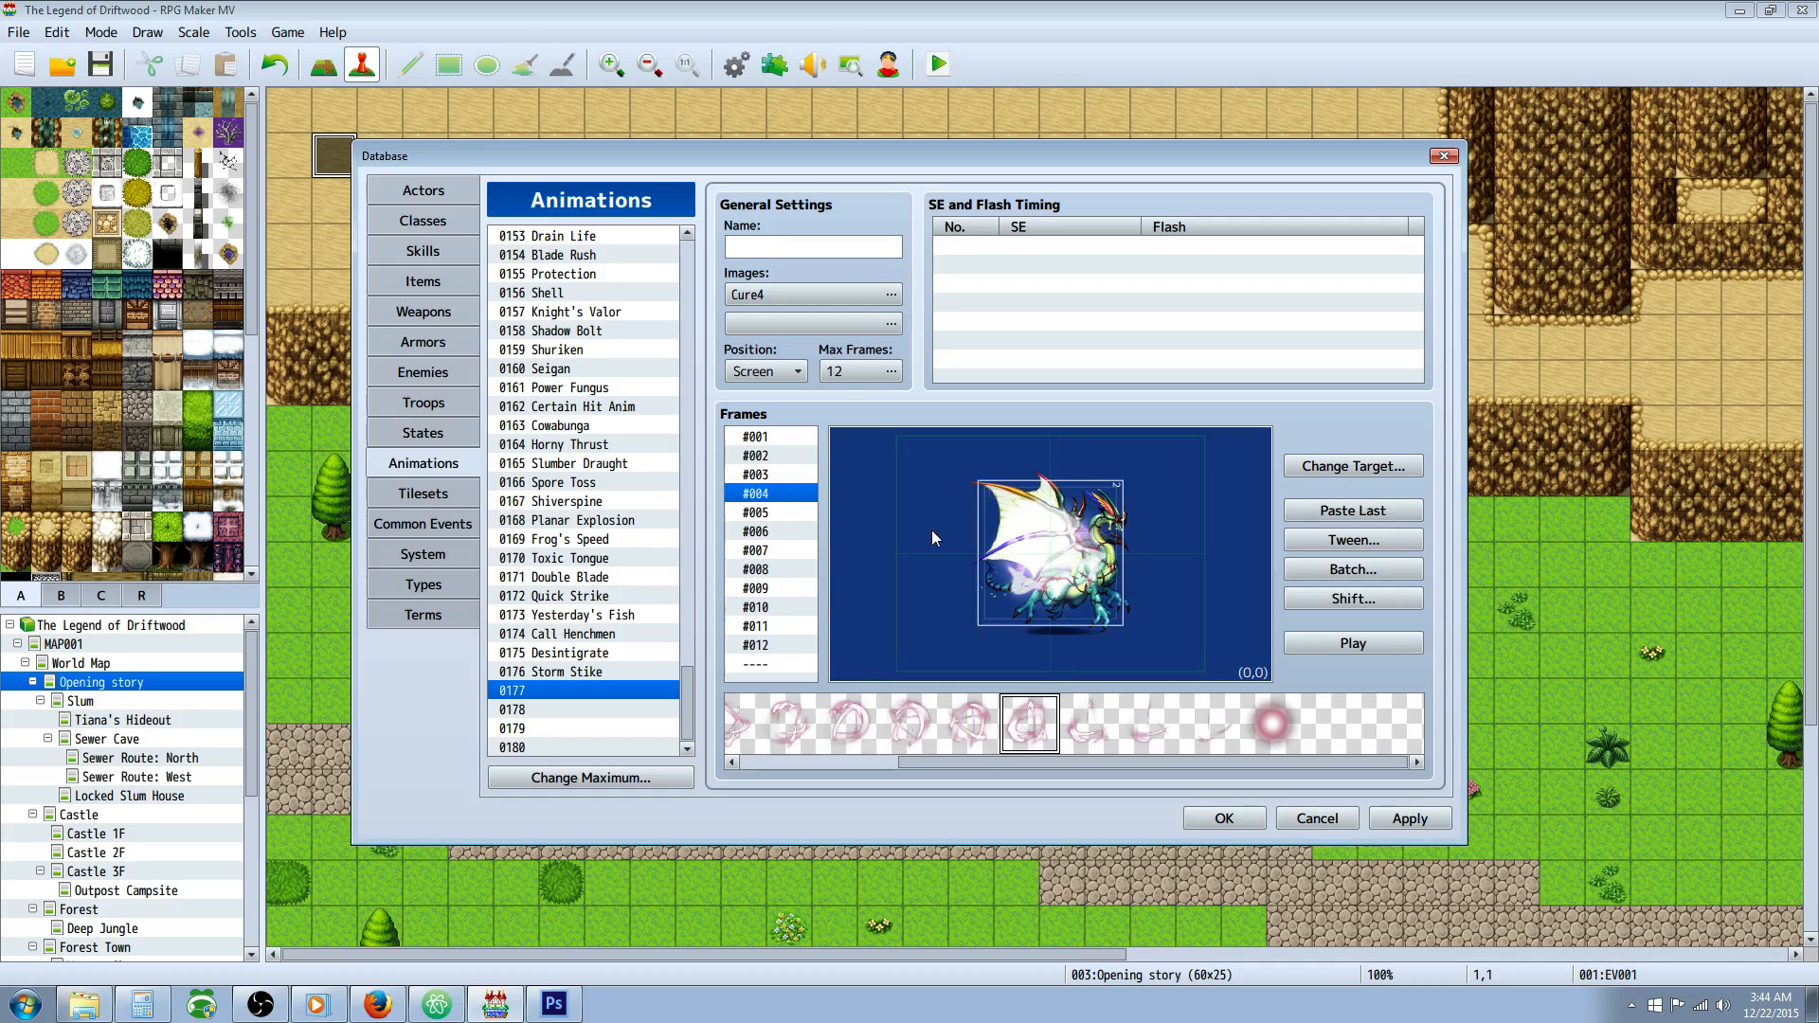
# Add a pattern 9 cell to frame 8 with scale 300% and opacity 150.
pyautogui.click(775, 569)
pyautogui.rightClick(871, 521)
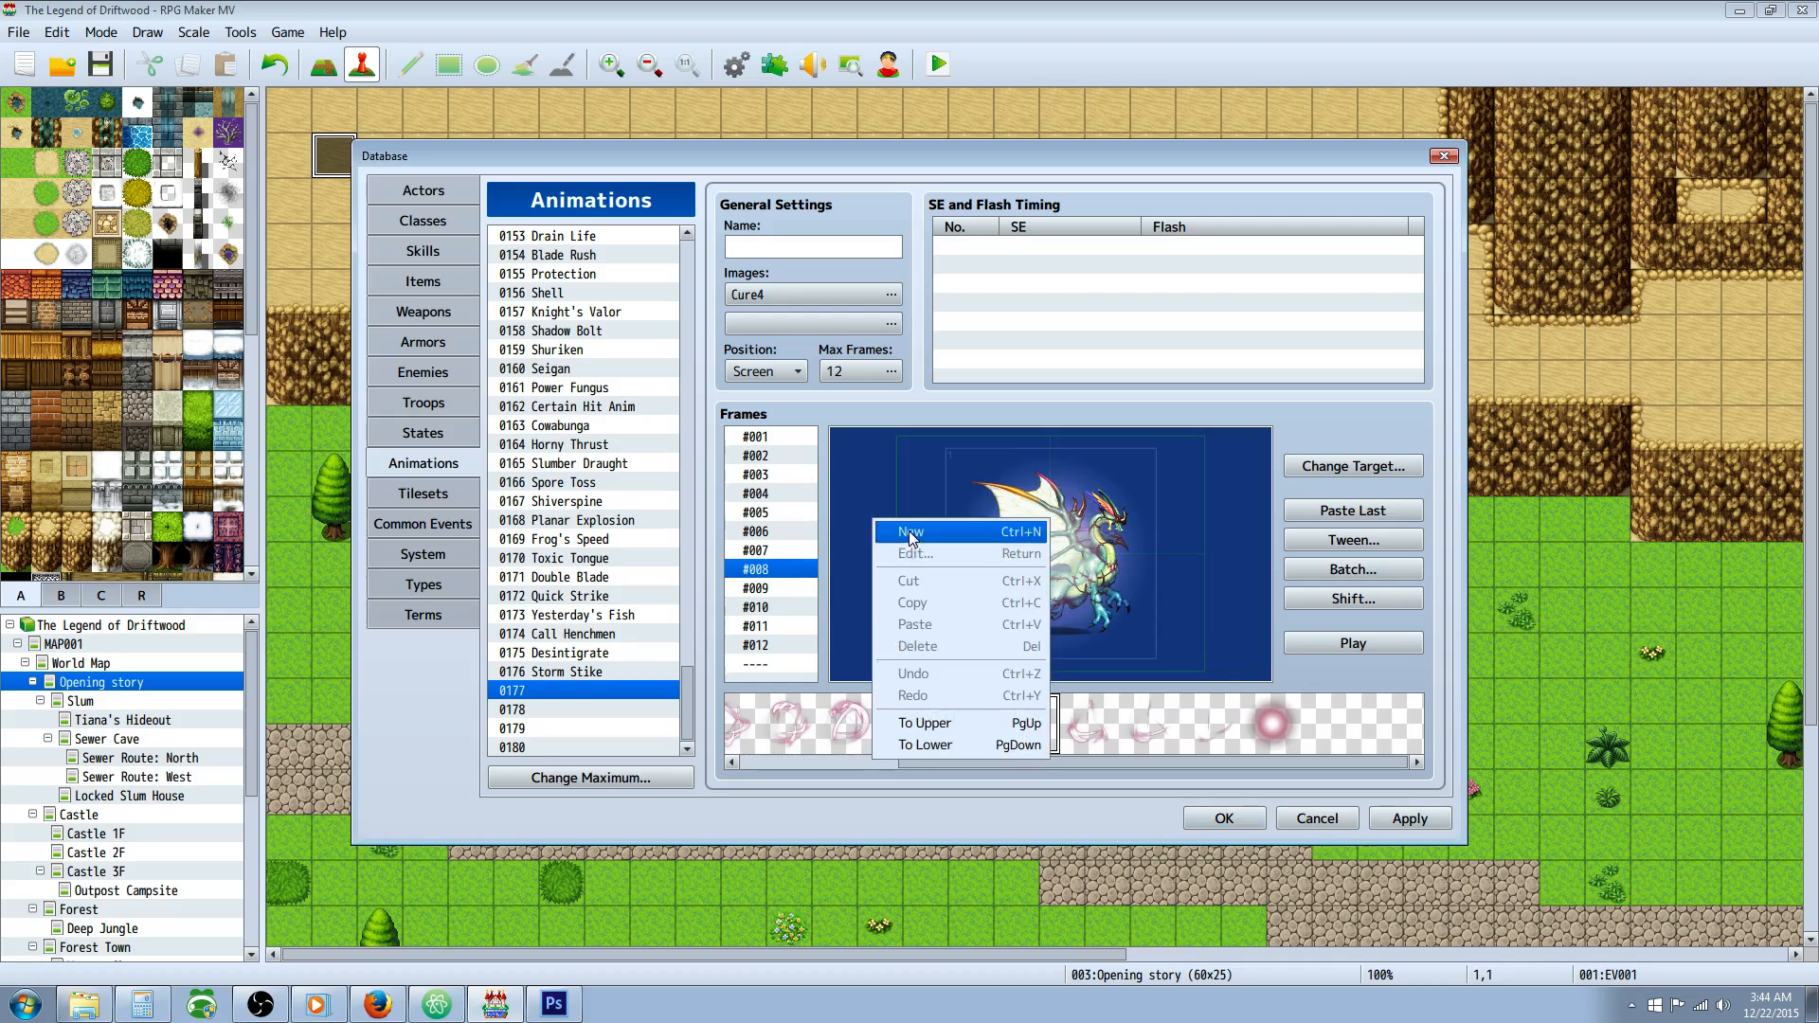
pyautogui.click(912, 533)
pyautogui.rightClick(890, 522)
pyautogui.click(919, 557)
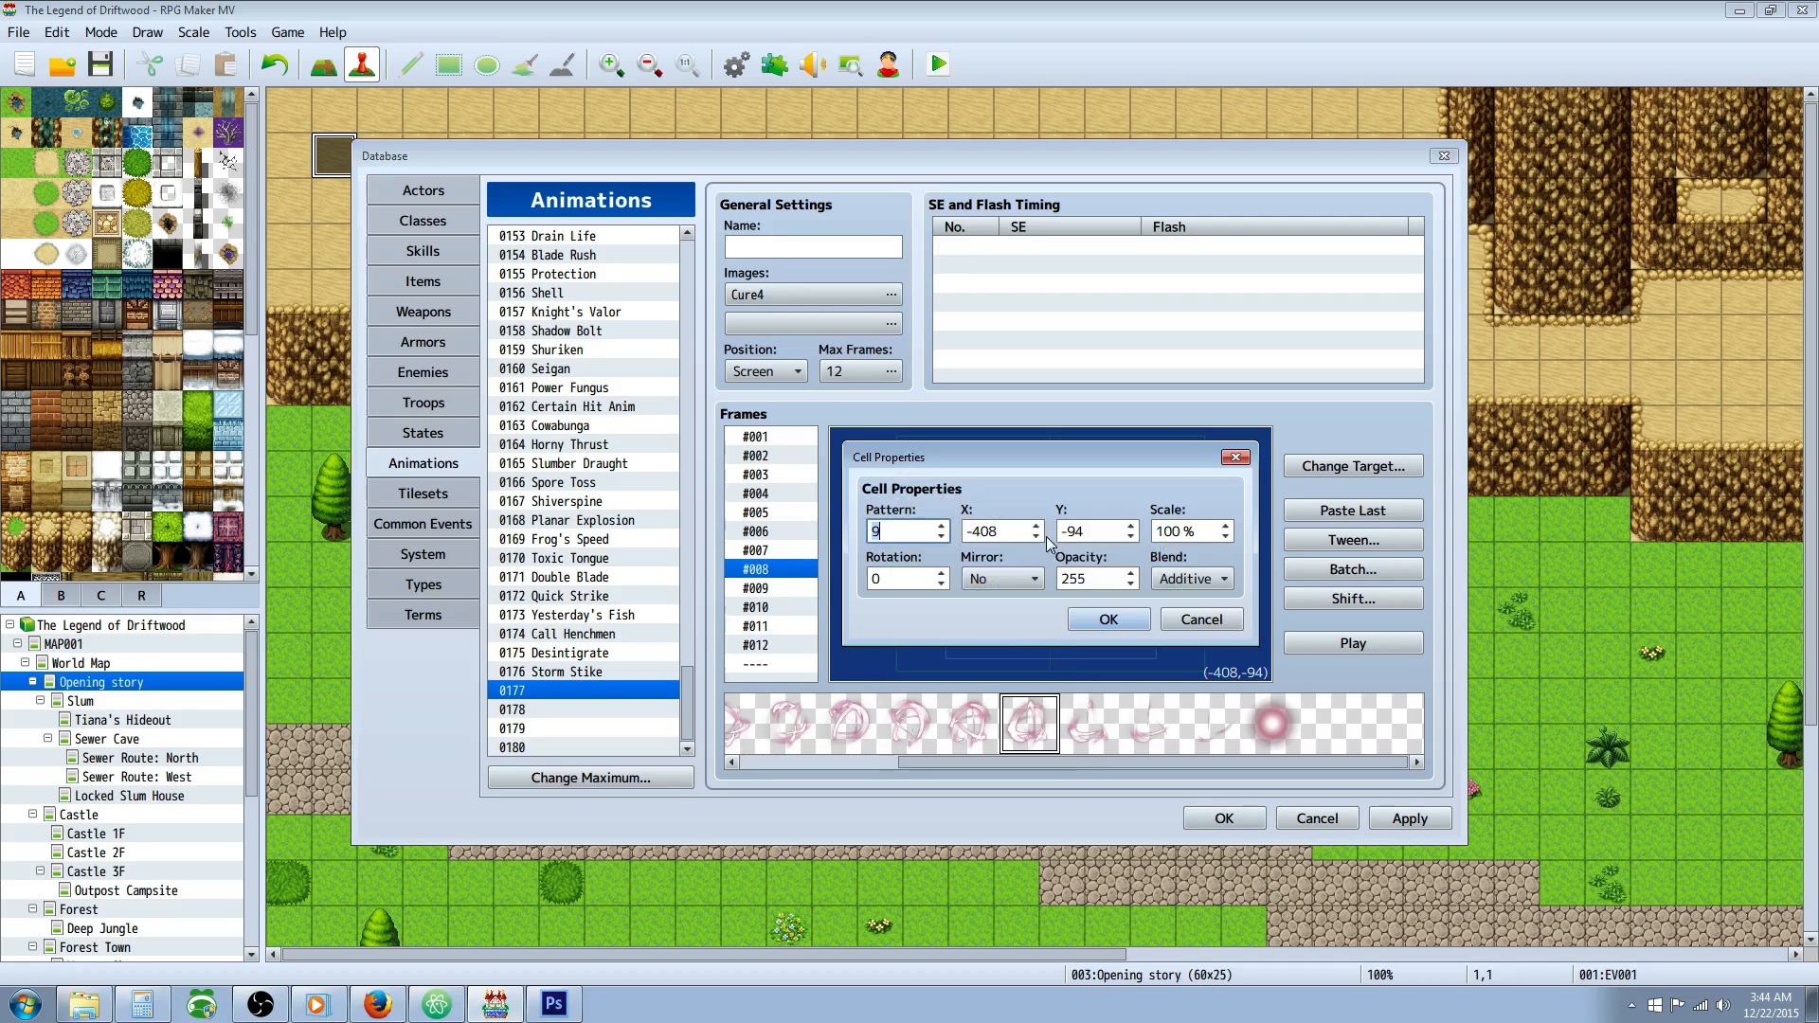
pyautogui.doubleClick(1181, 530)
pyautogui.write('300')
pyautogui.doubleClick(1096, 580)
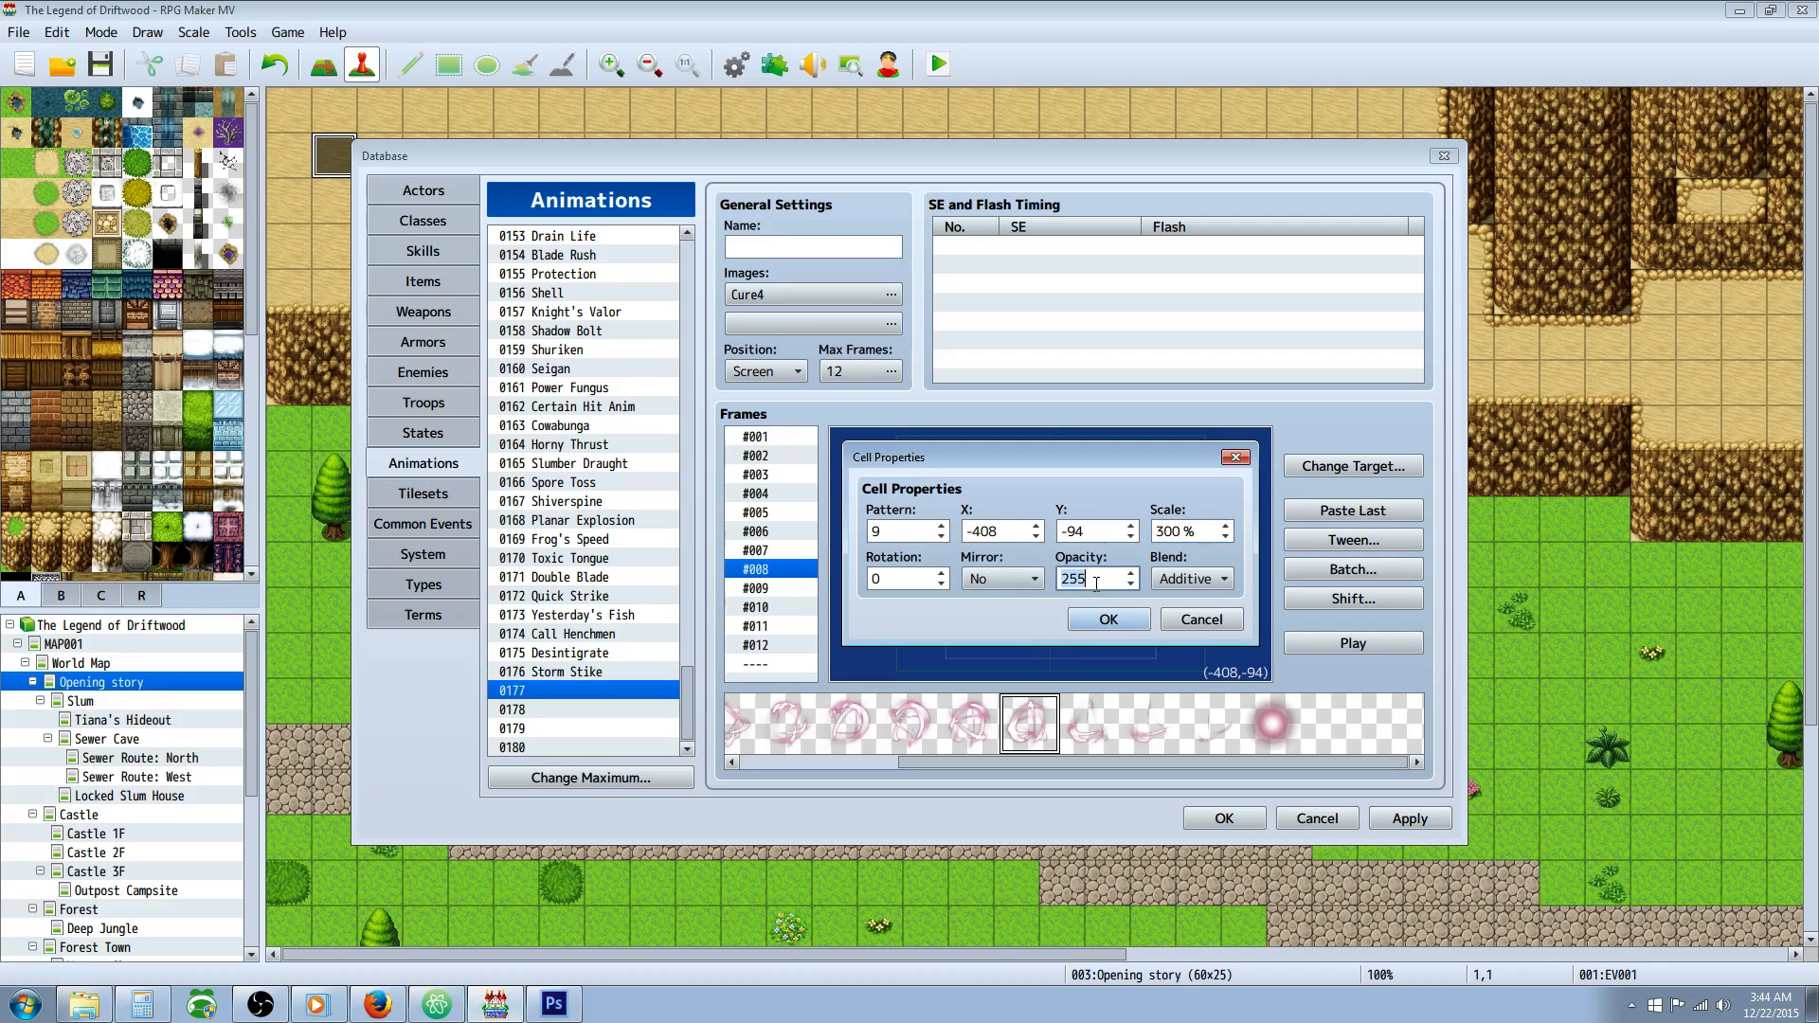
pyautogui.write('150')
# Set the frame 8 swirl cell's X and Y to 0, change its rotation, and accept its properties.
pyautogui.doubleClick(997, 531)
pyautogui.write('0')
pyautogui.doubleClick(1090, 531)
pyautogui.write('0')
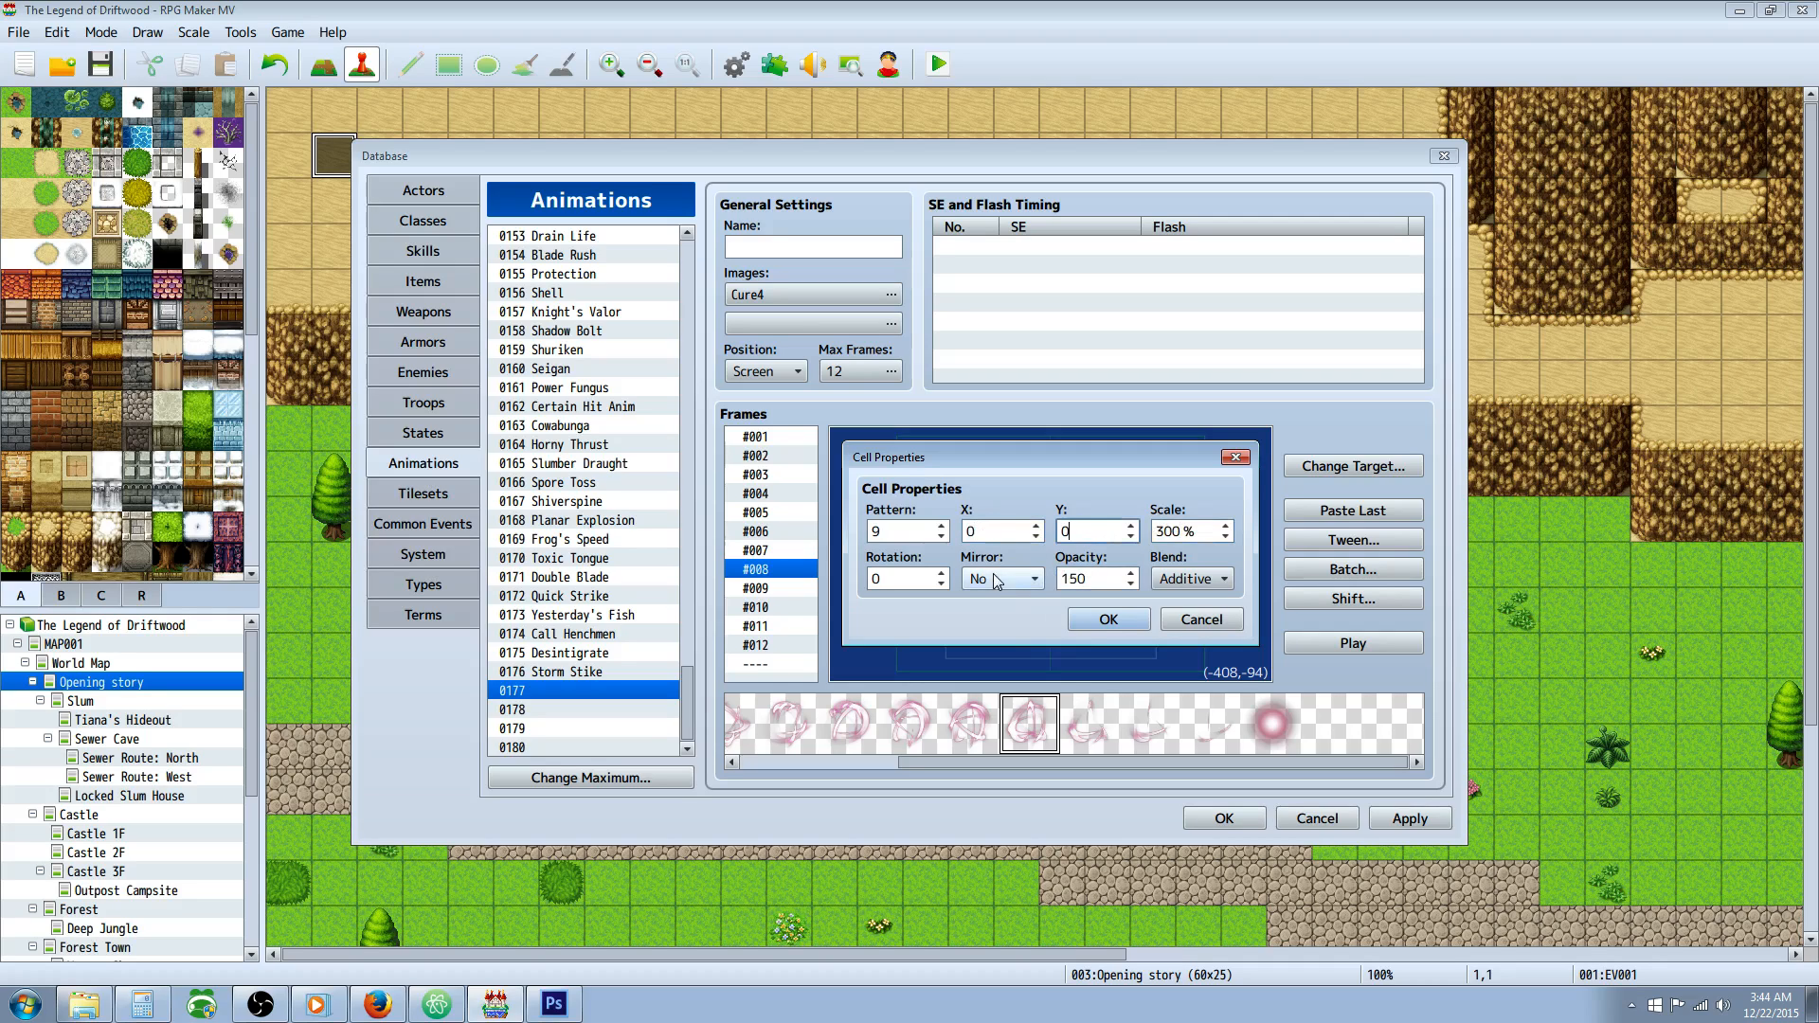
pyautogui.click(925, 581)
pyautogui.press('BackSpace')
pyautogui.write('18')
pyautogui.click(1121, 619)
# Add a pattern 9 cell to frame 12 with rotation 270, opacity 100 and scale 300%.
pyautogui.click(756, 645)
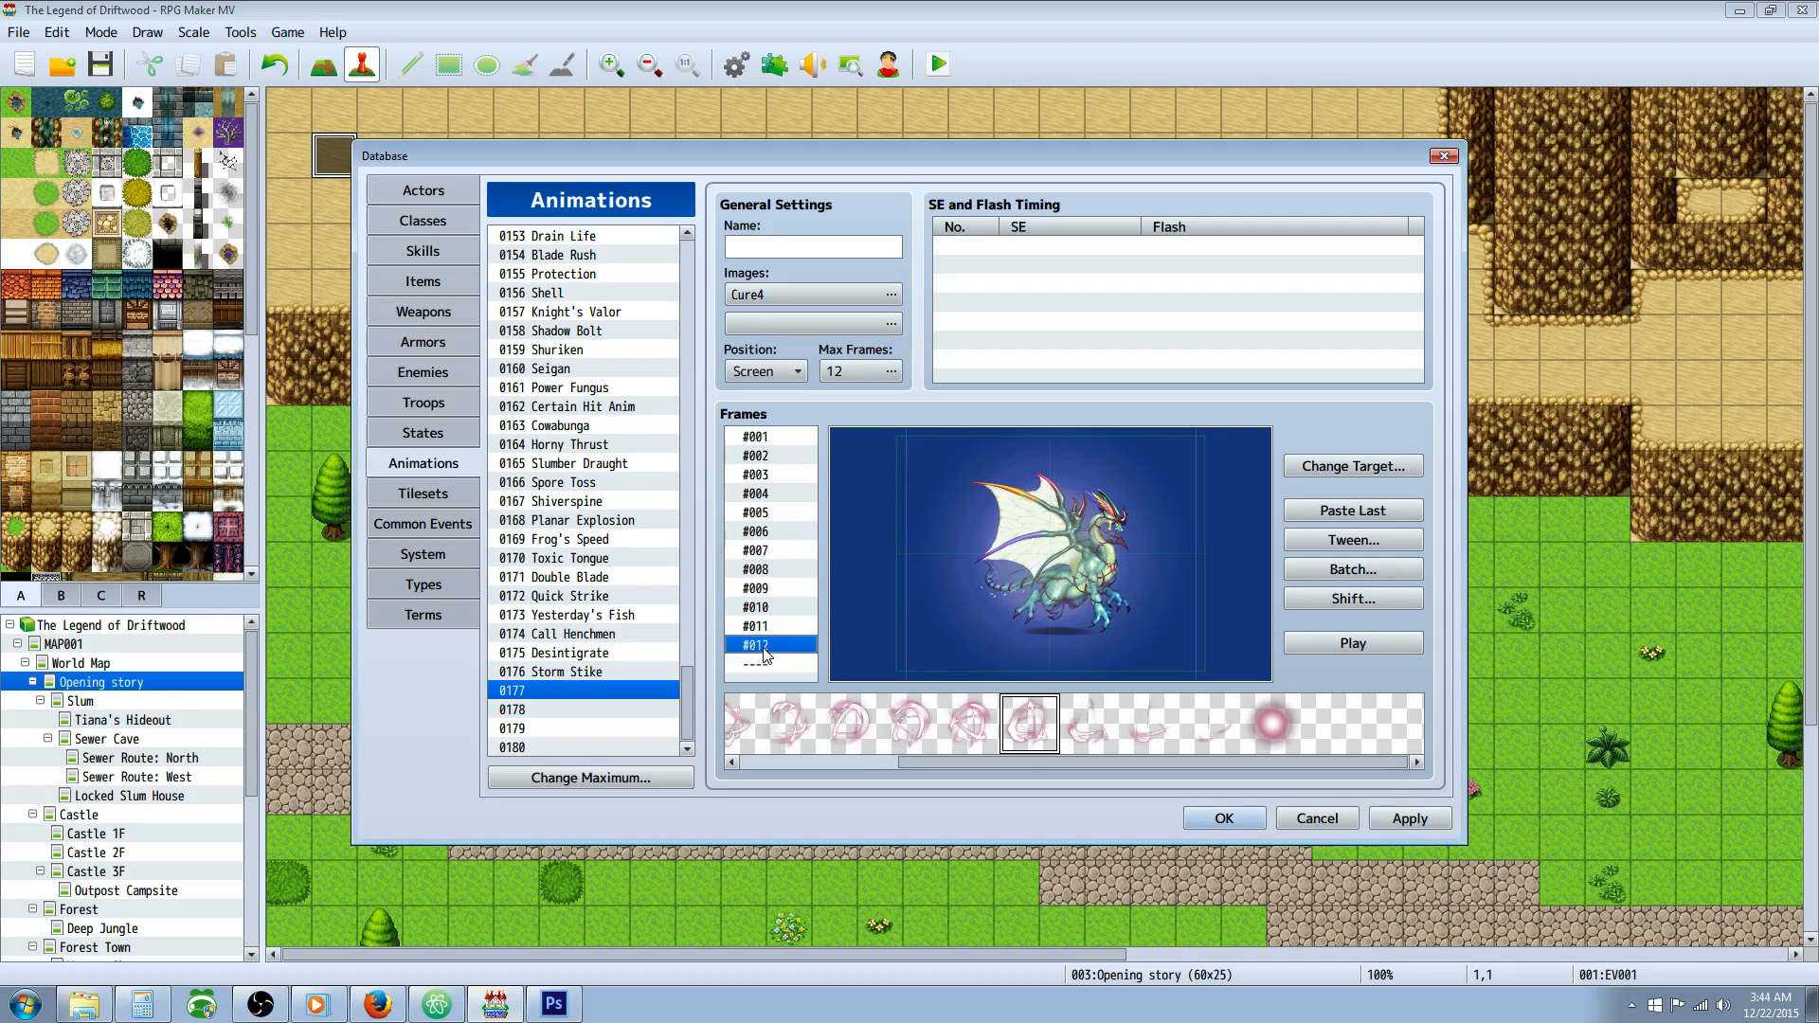
pyautogui.rightClick(845, 568)
pyautogui.click(873, 582)
pyautogui.rightClick(910, 555)
pyautogui.click(928, 596)
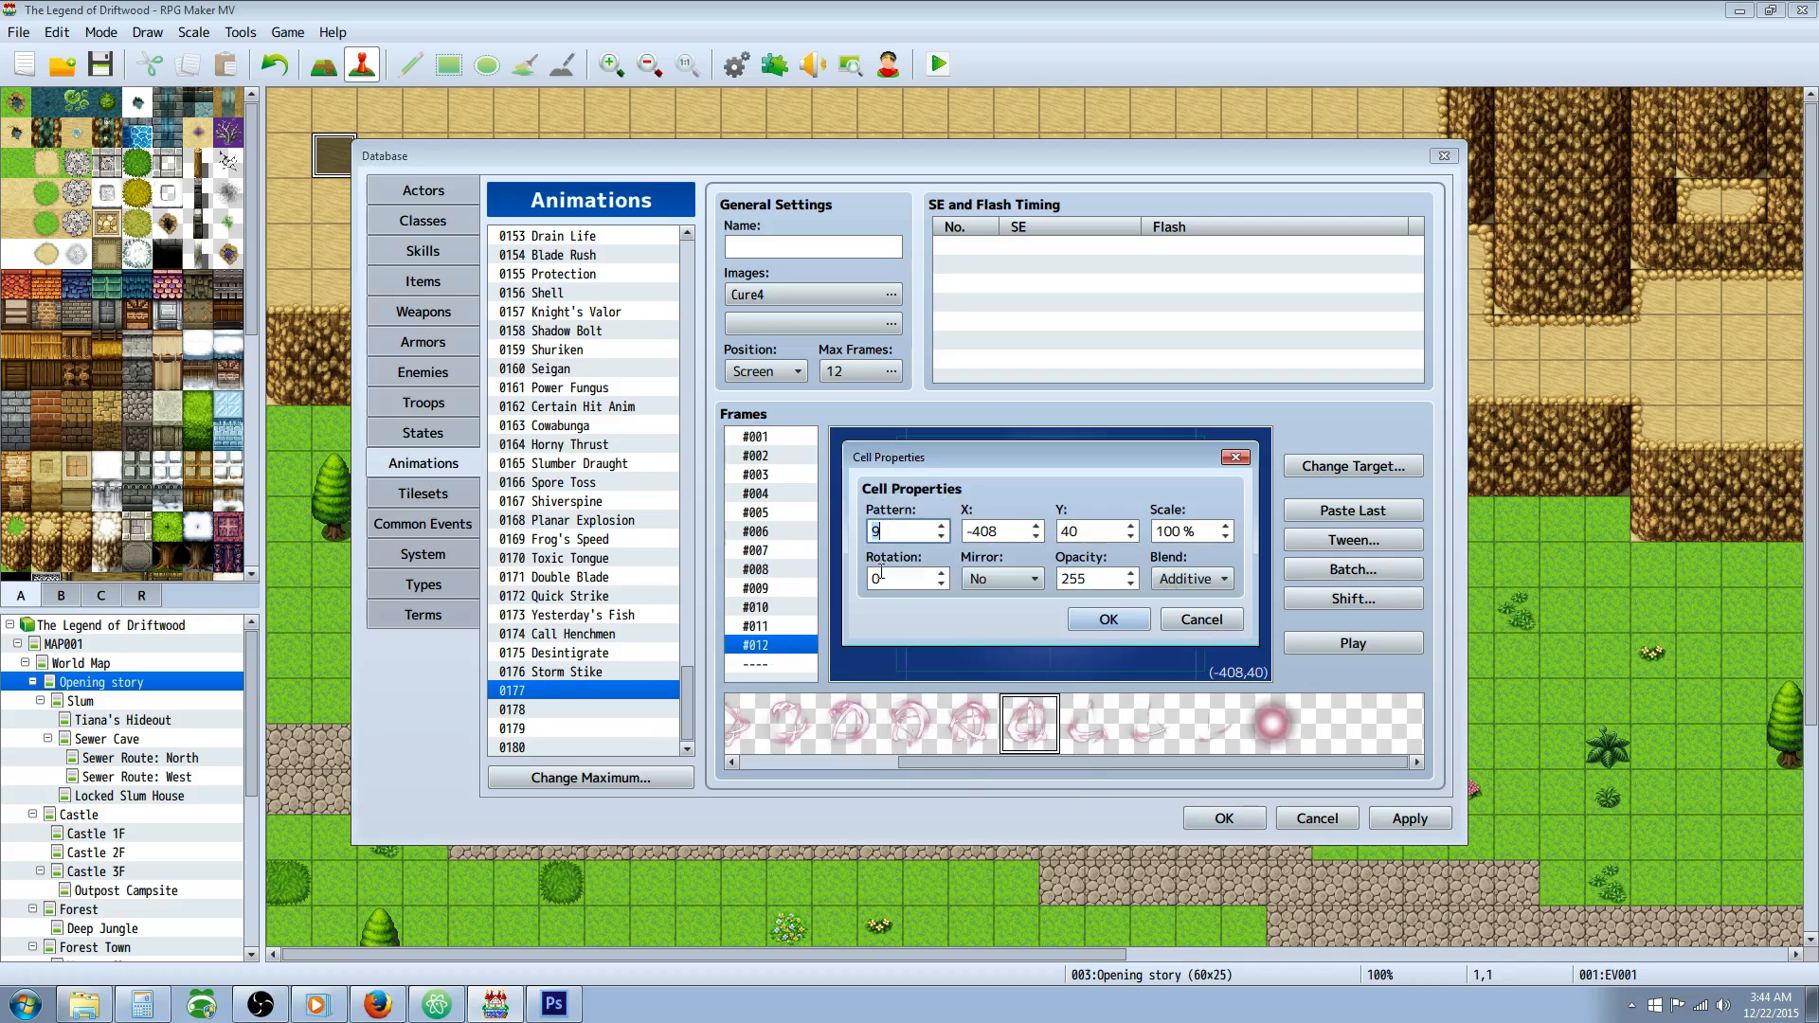
pyautogui.doubleClick(918, 582)
pyautogui.write('270')
pyautogui.doubleClick(1070, 574)
pyautogui.write('1')
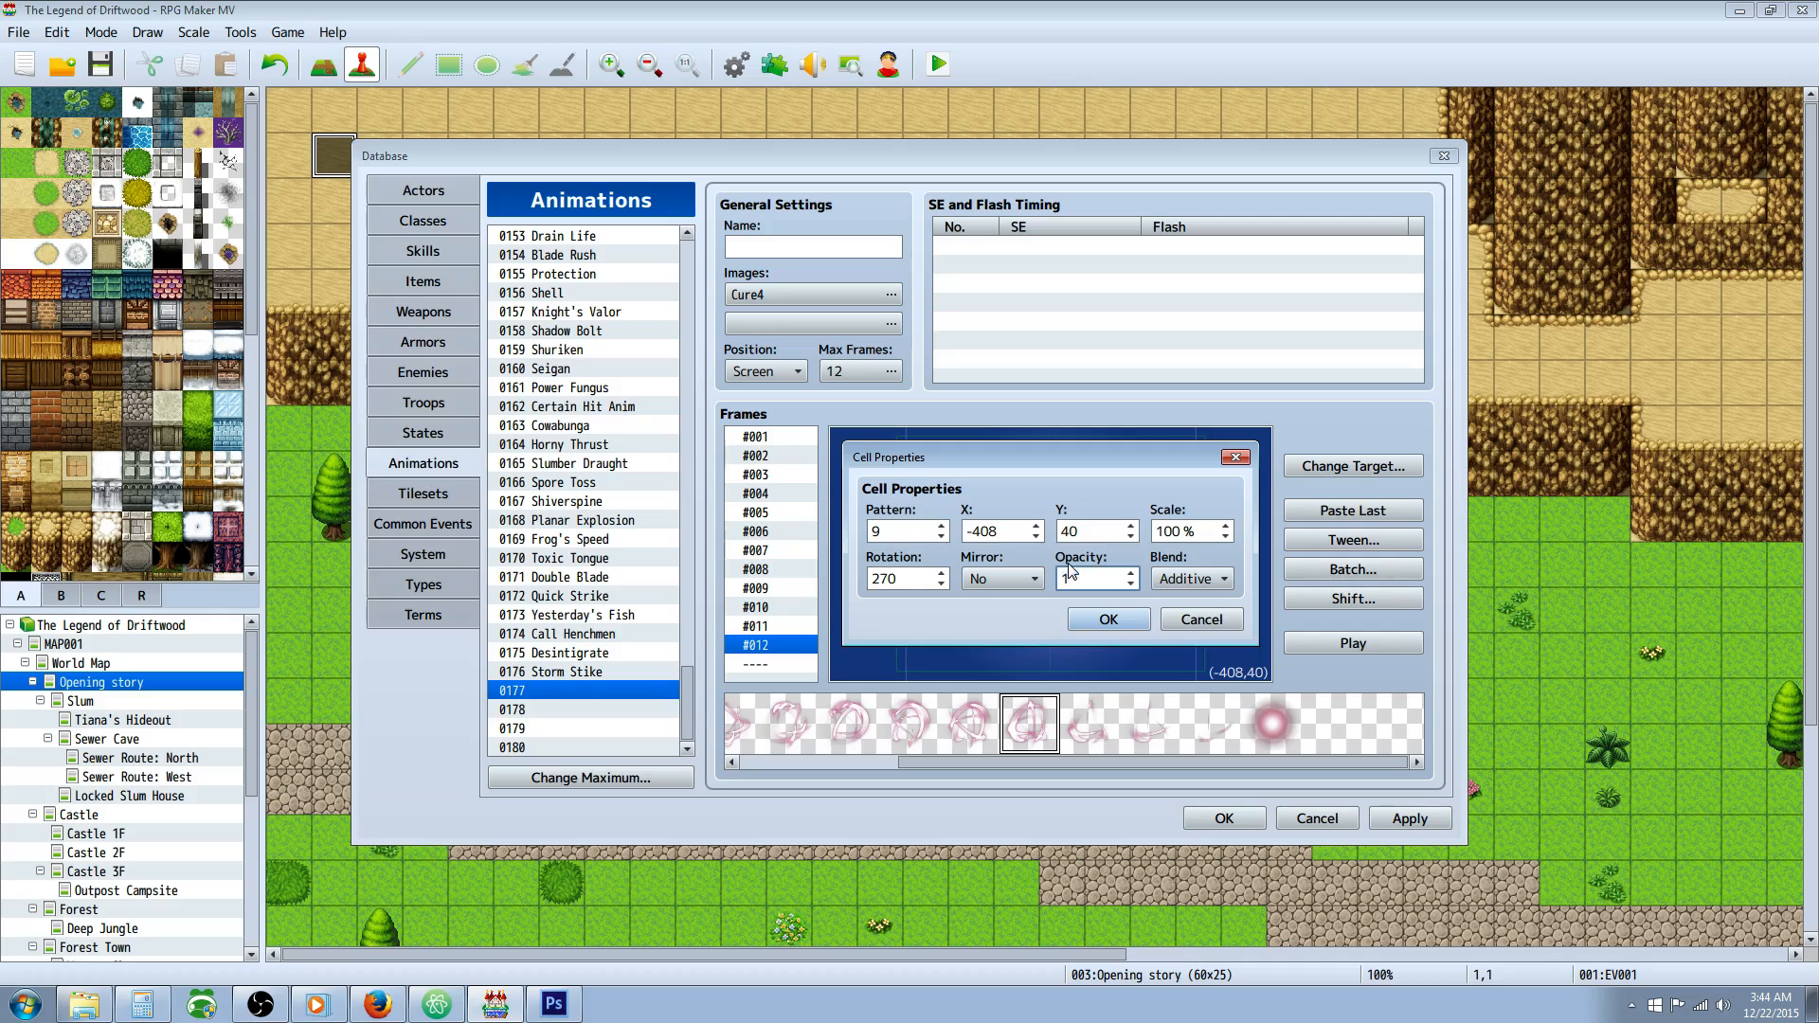
pyautogui.write('00')
pyautogui.doubleClick(1170, 531)
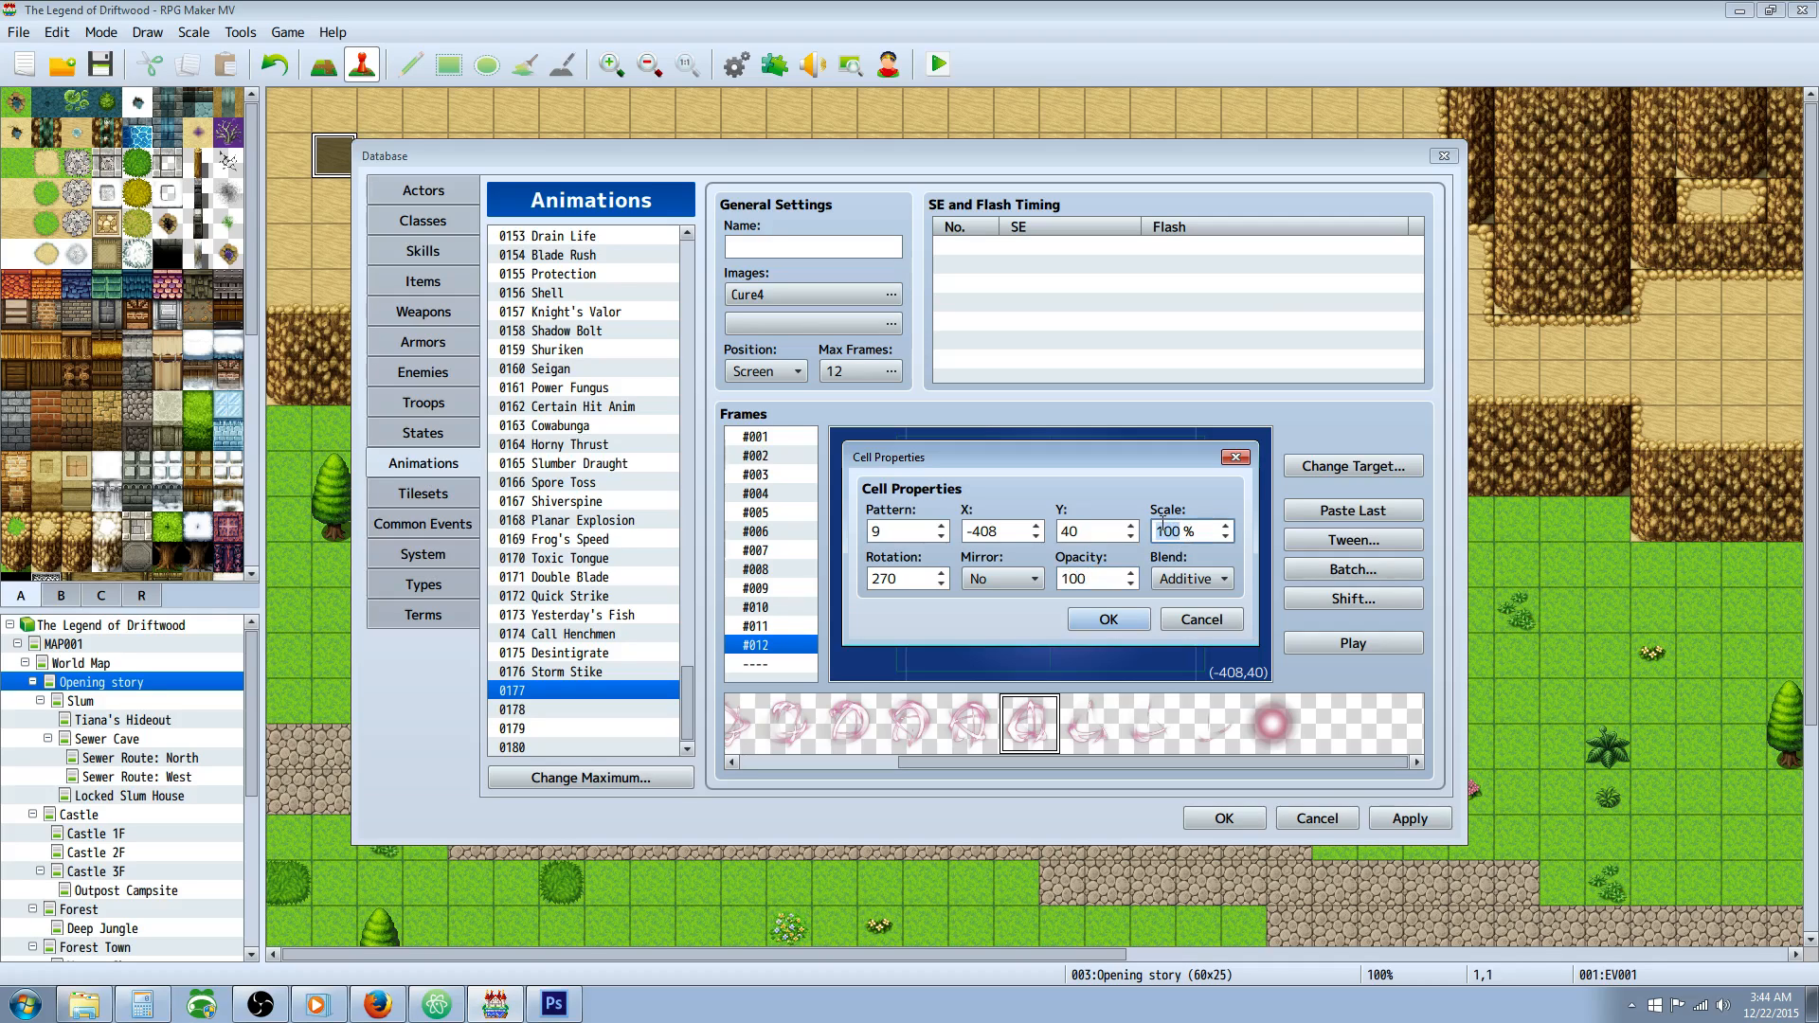
pyautogui.write('300')
# Set the frame 12 swirl cell's X and Y to 0 and accept its properties.
pyautogui.doubleClick(999, 532)
pyautogui.write('0')
pyautogui.doubleClick(1082, 531)
pyautogui.write('0')
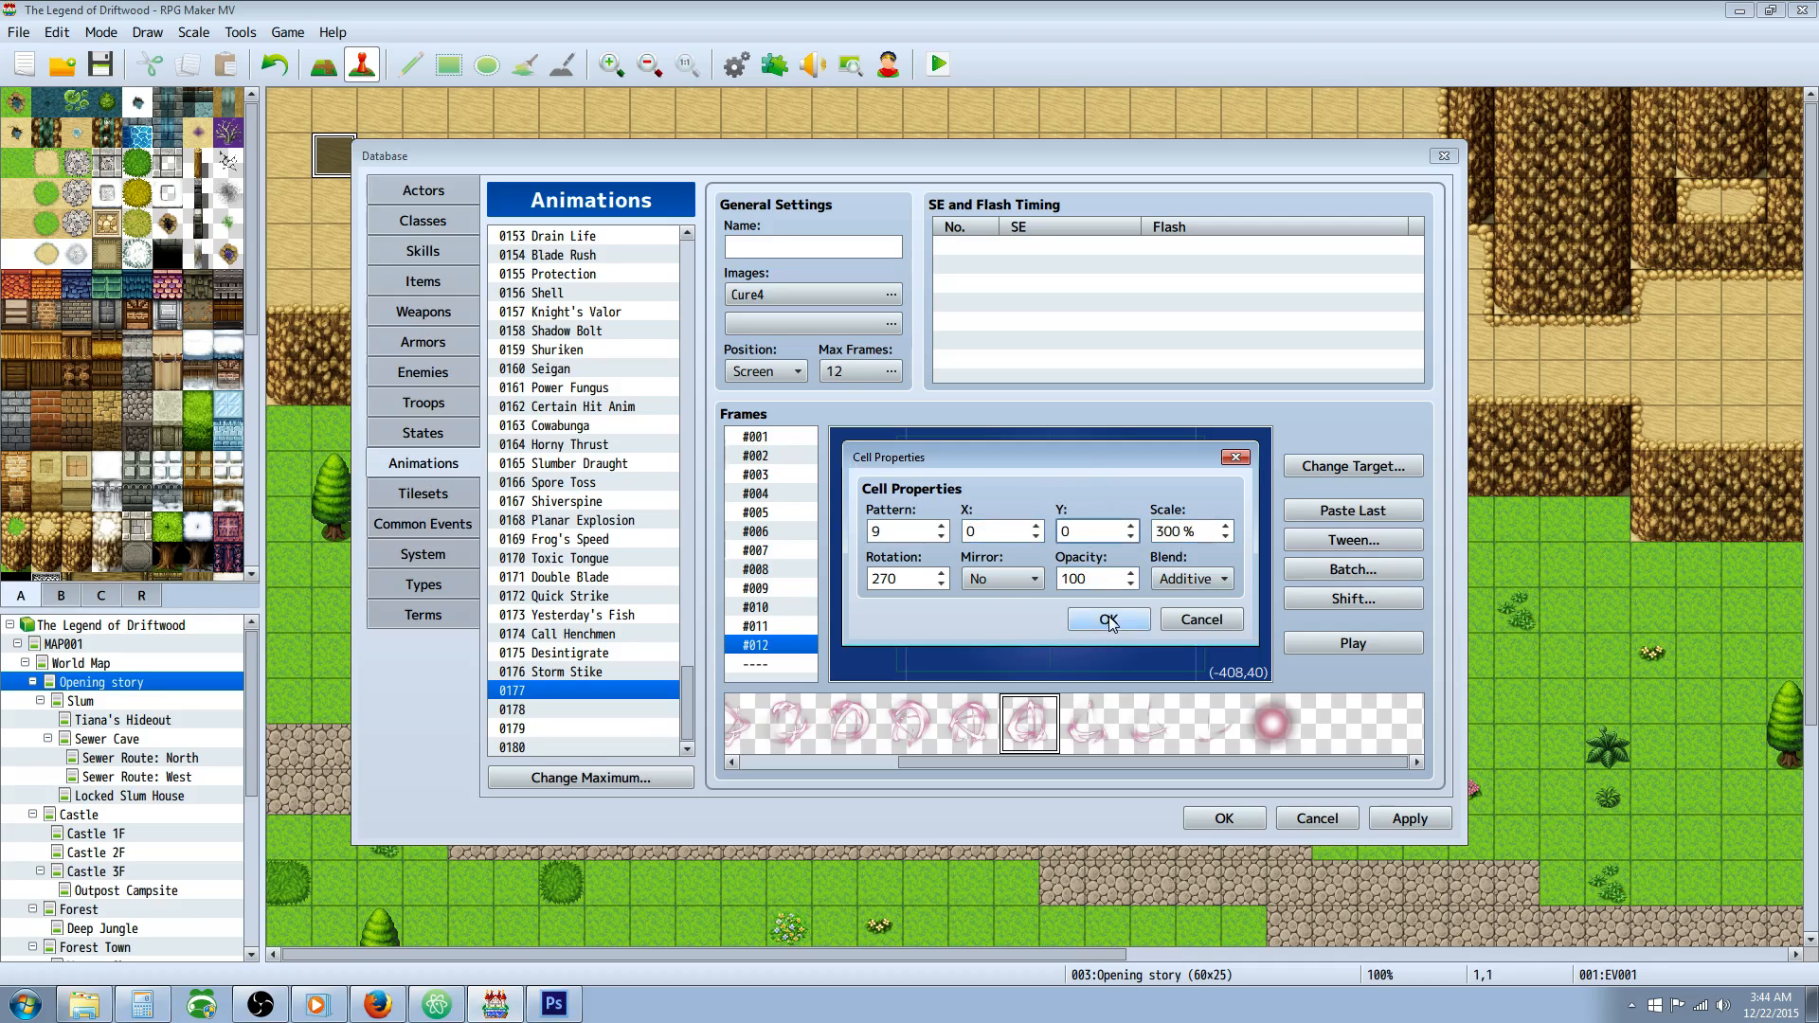
pyautogui.click(1107, 620)
# Starting from frame 1, tween cells 1 to 16 across frames 1 to 12 with all data options included.
pyautogui.click(786, 438)
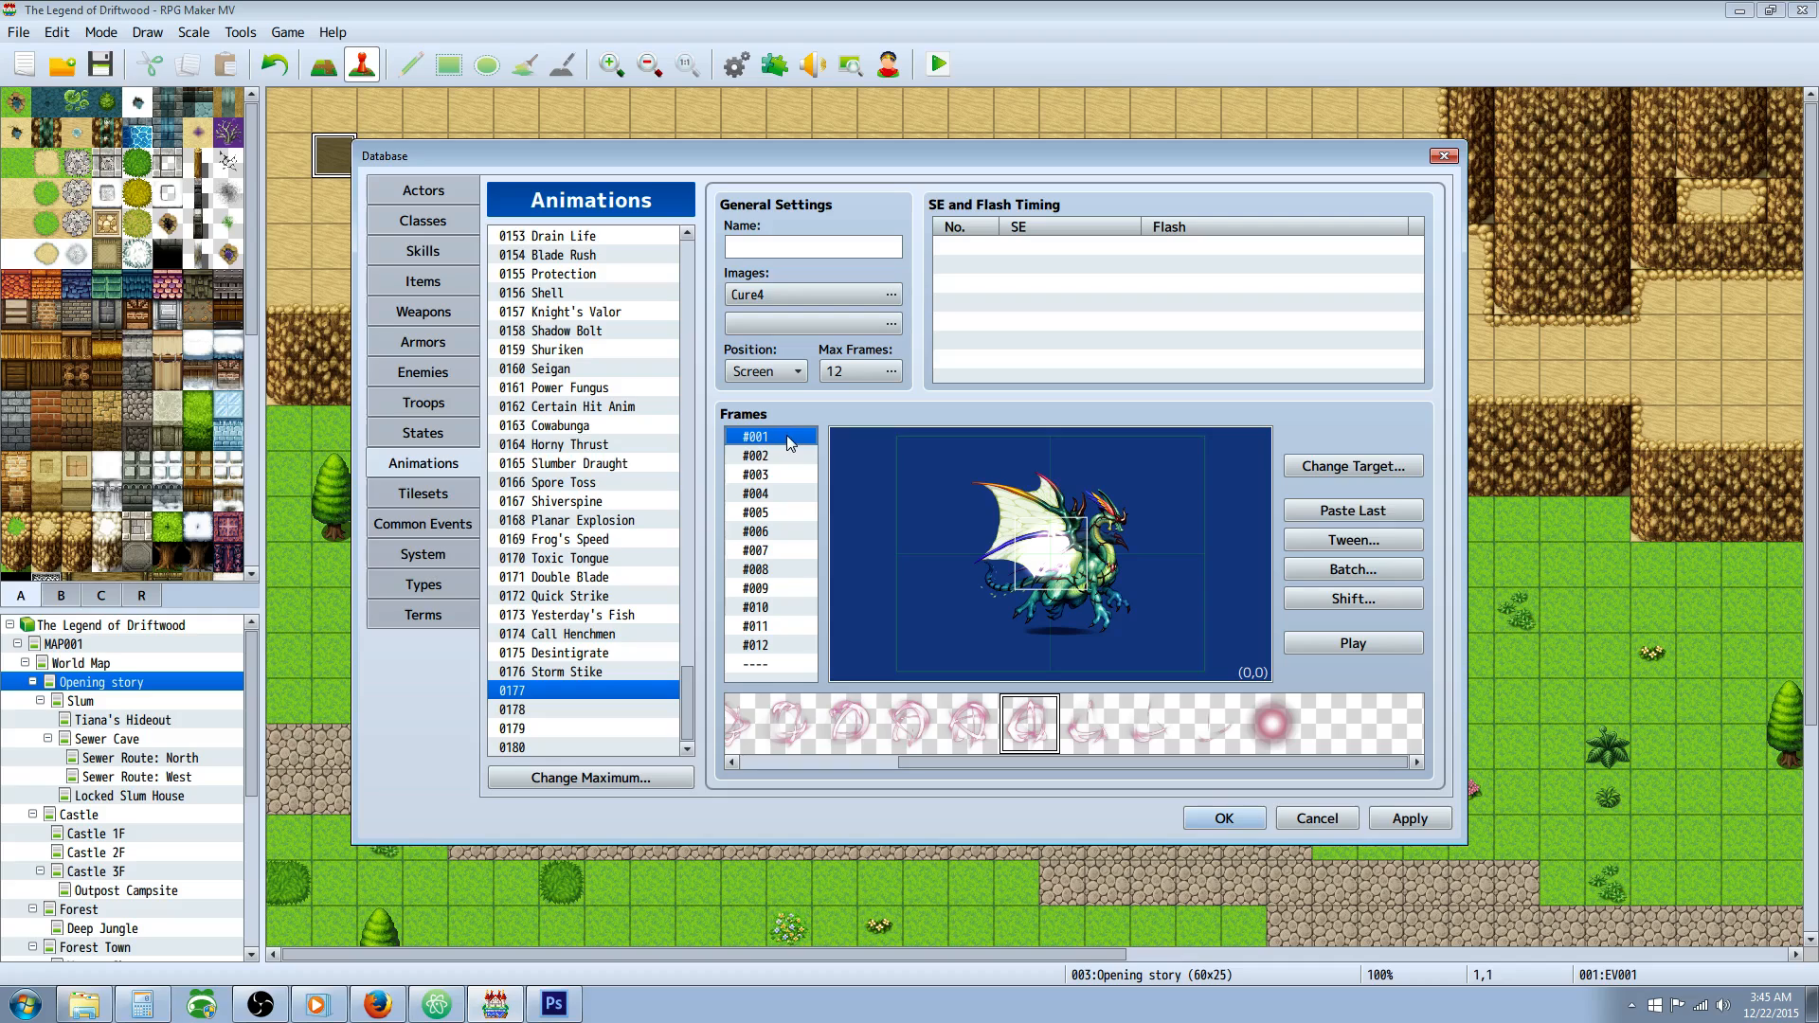
pyautogui.click(1345, 540)
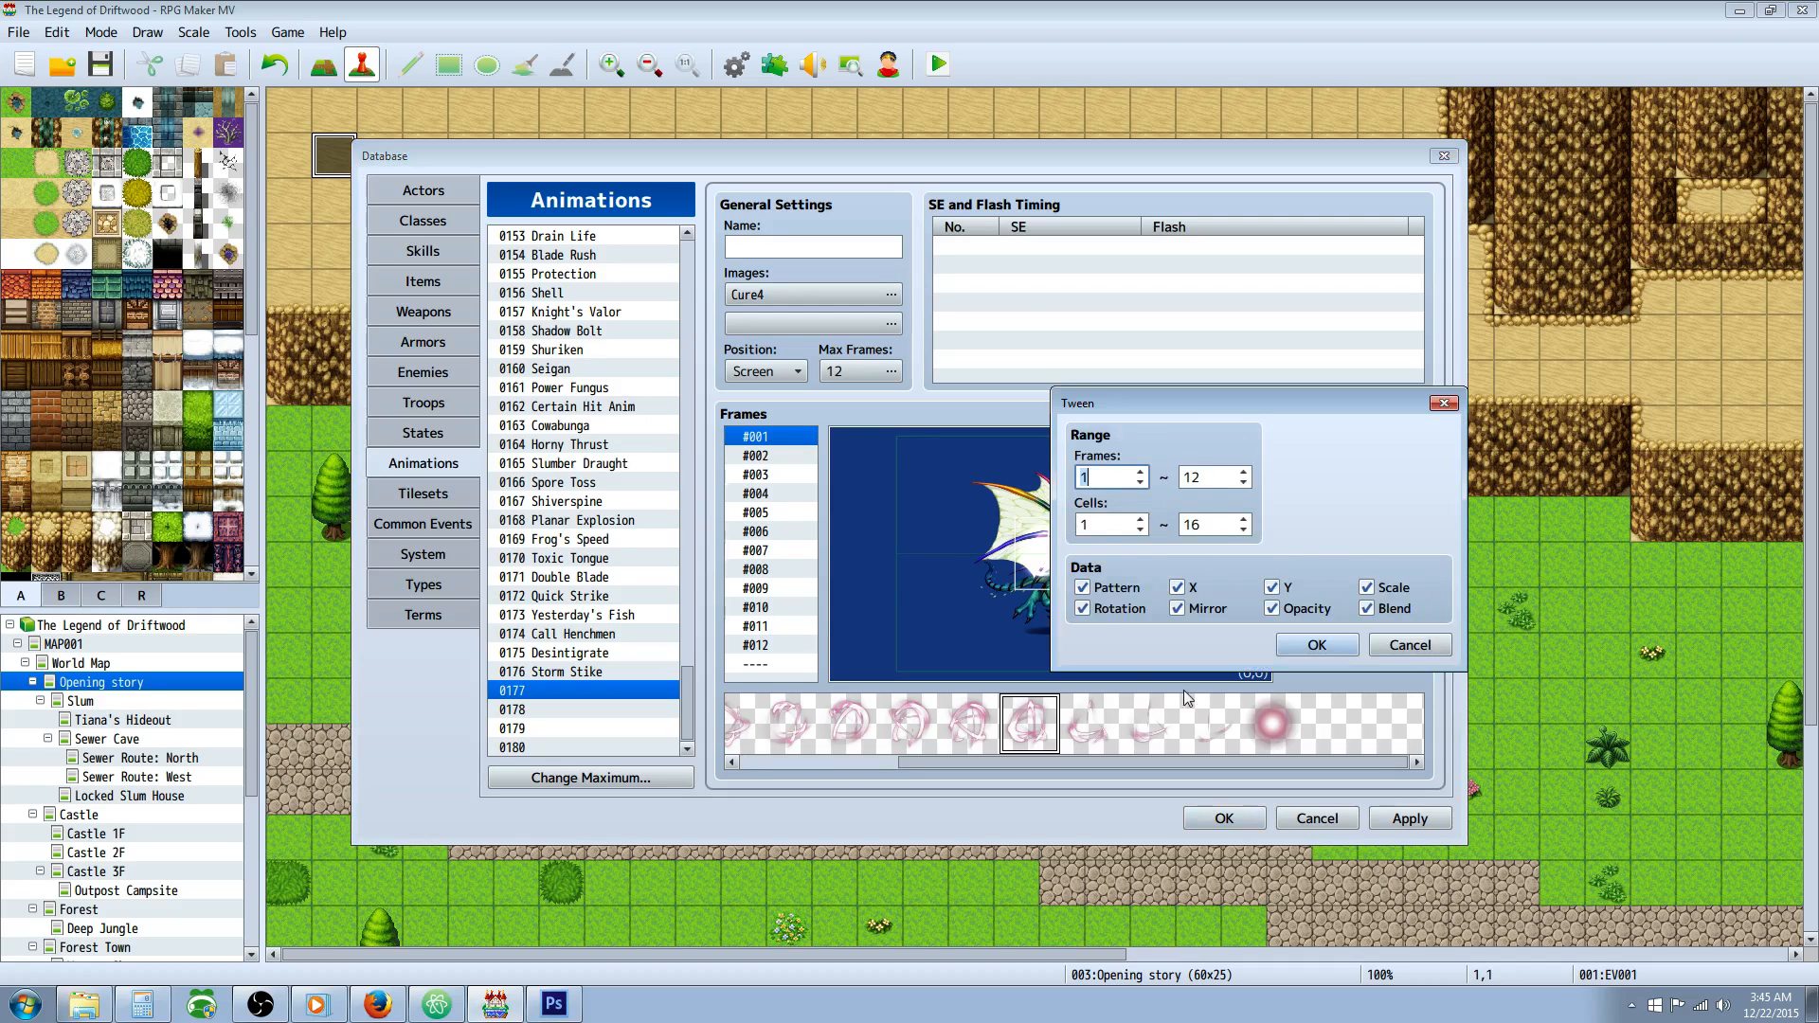
pyautogui.click(1315, 645)
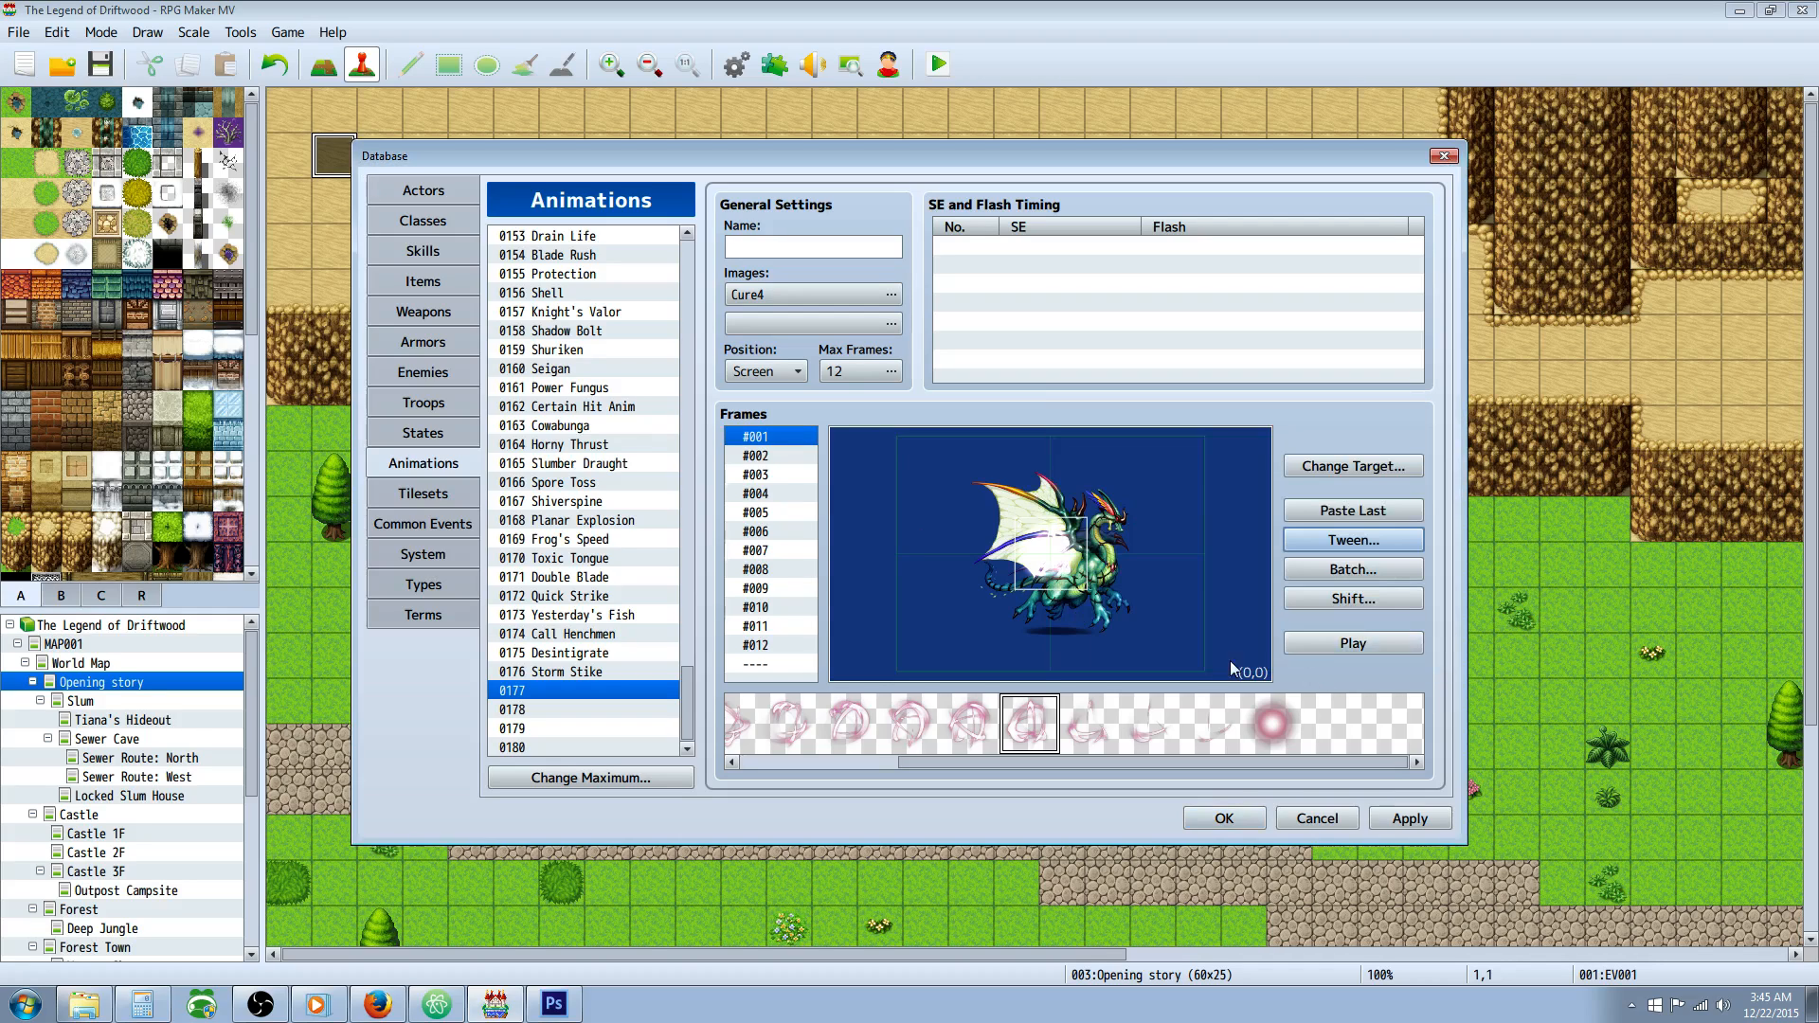
# Play animation 0177 repeatedly to review the tweened orb and swirl cells together.
pyautogui.click(1366, 644)
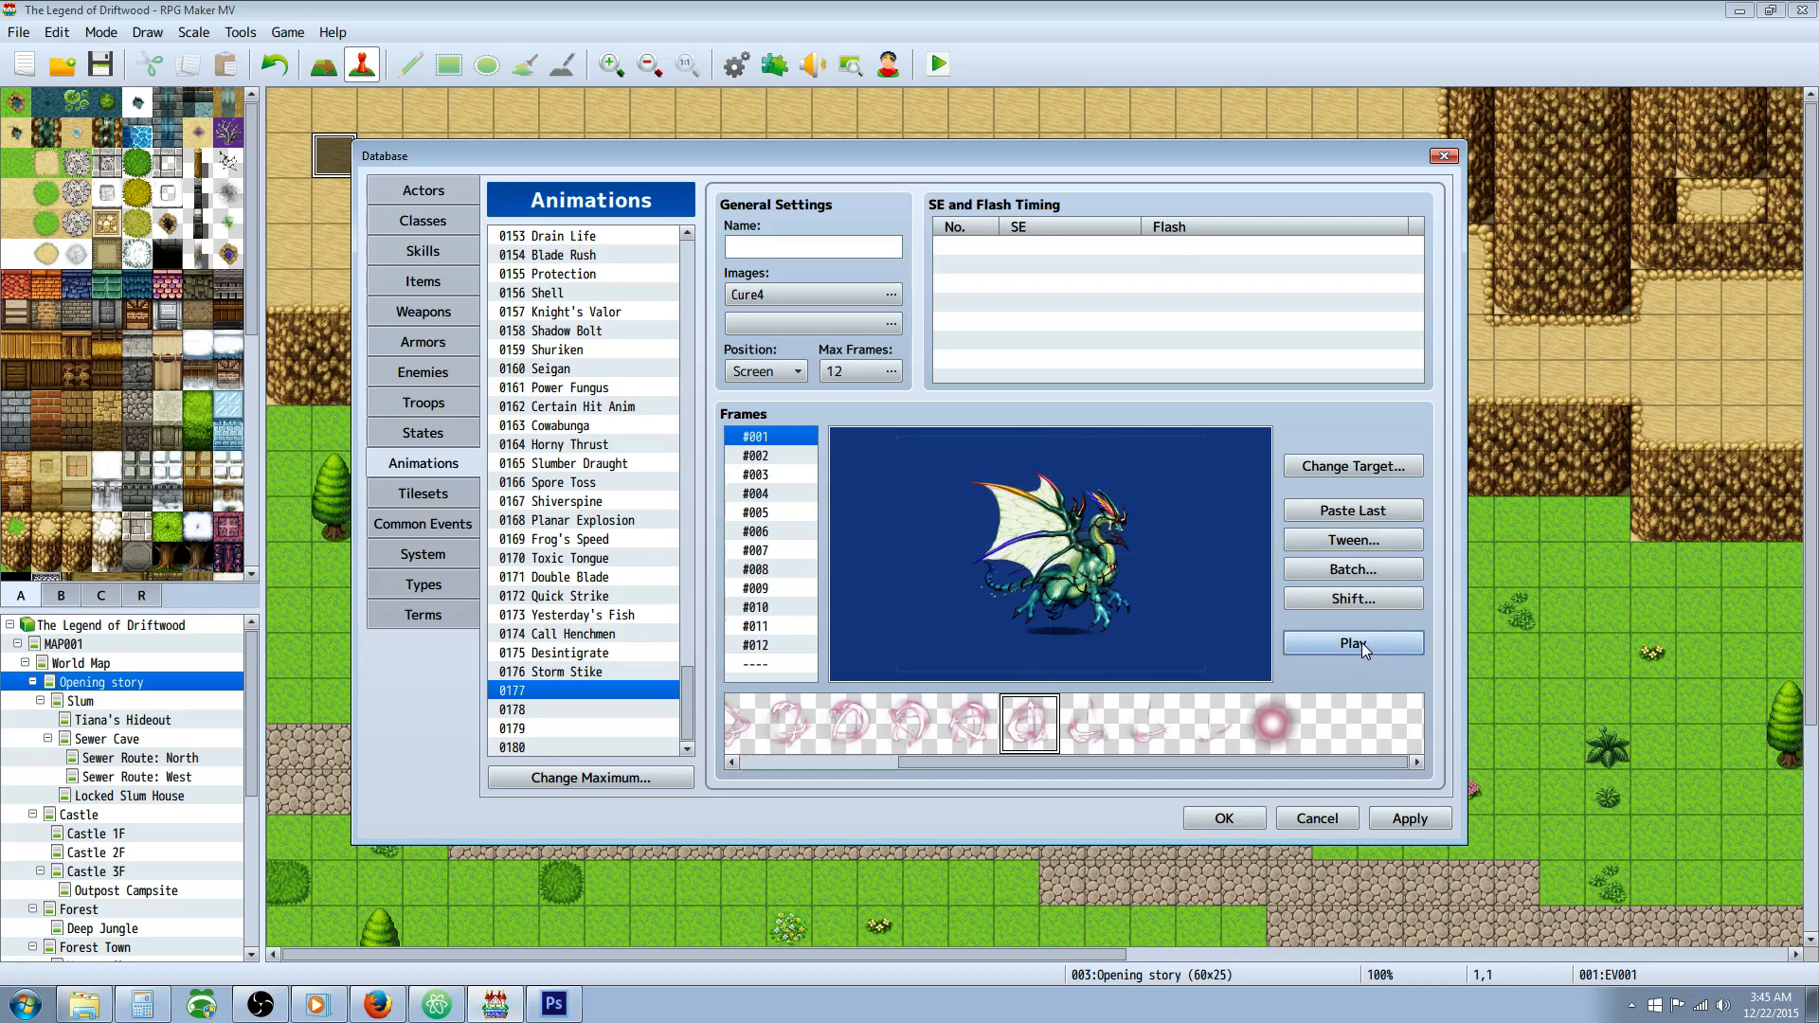
pyautogui.click(1362, 645)
pyautogui.click(1354, 639)
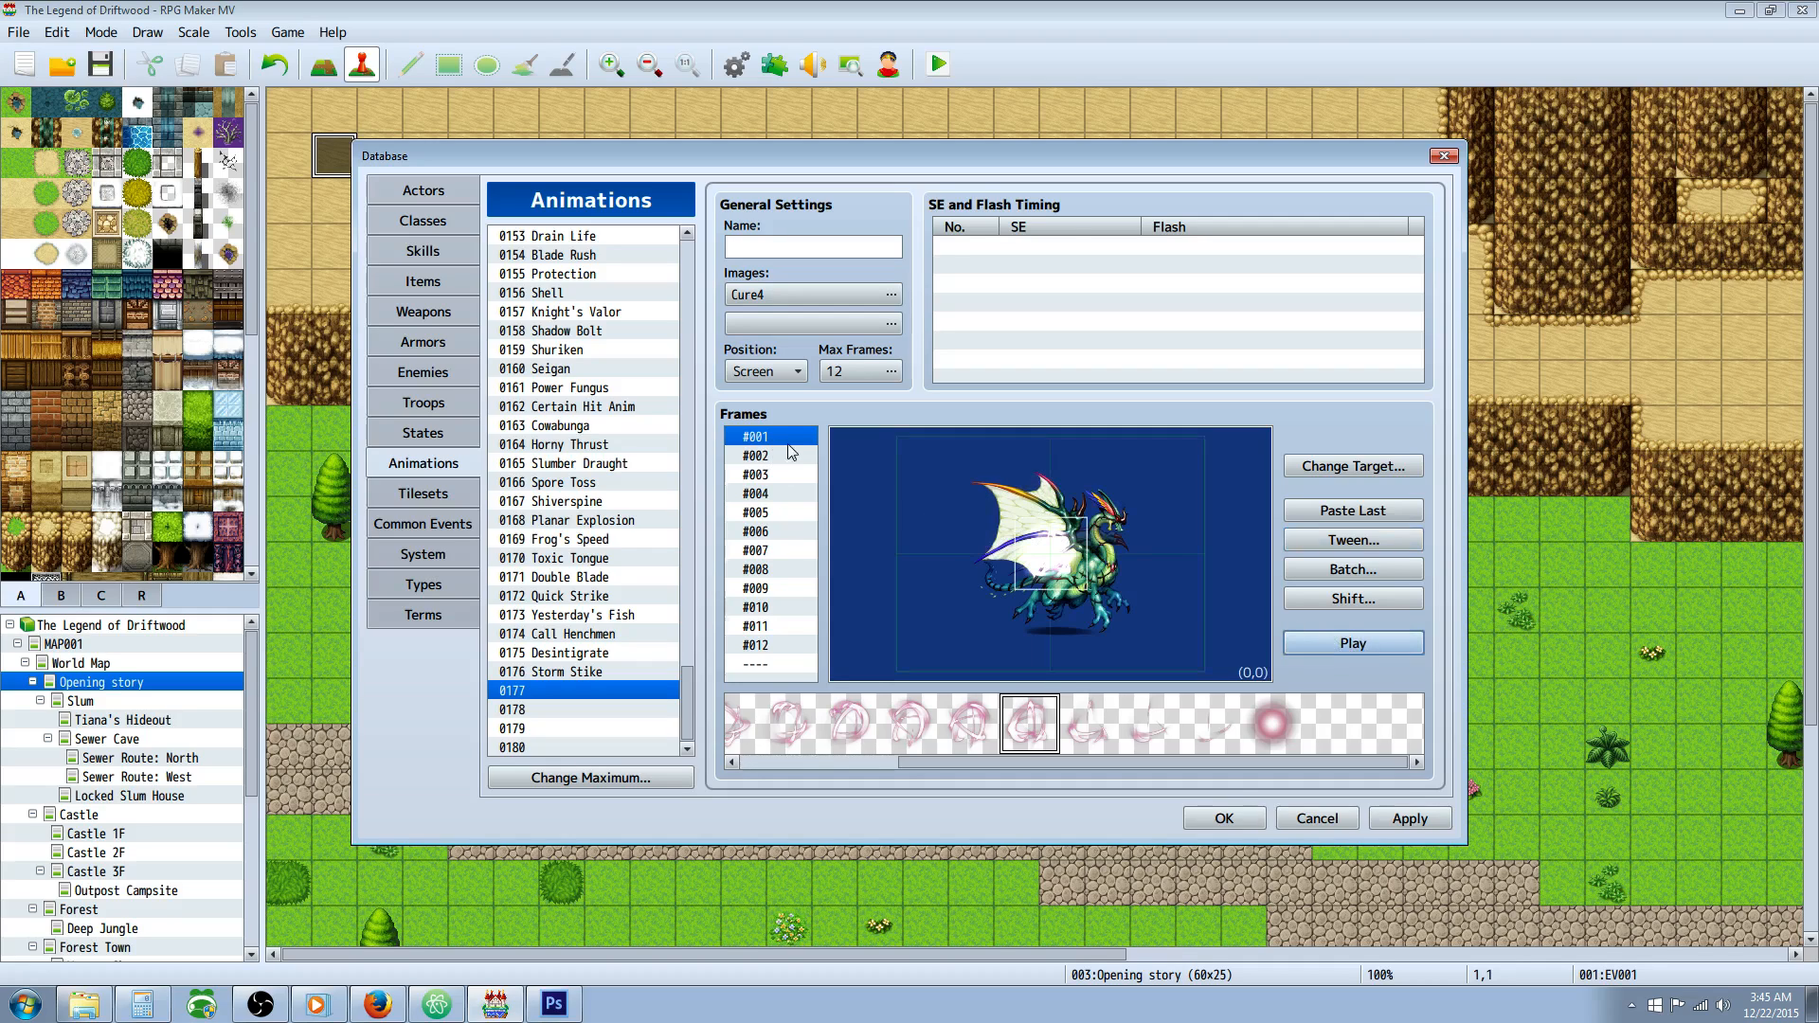
# Add a new cell with the pattern 2 swirl to frame 1 of animation 0177.
pyautogui.moveTo(909, 761); pyautogui.dragTo(782, 764)
pyautogui.click(813, 725)
pyautogui.rightClick(881, 513)
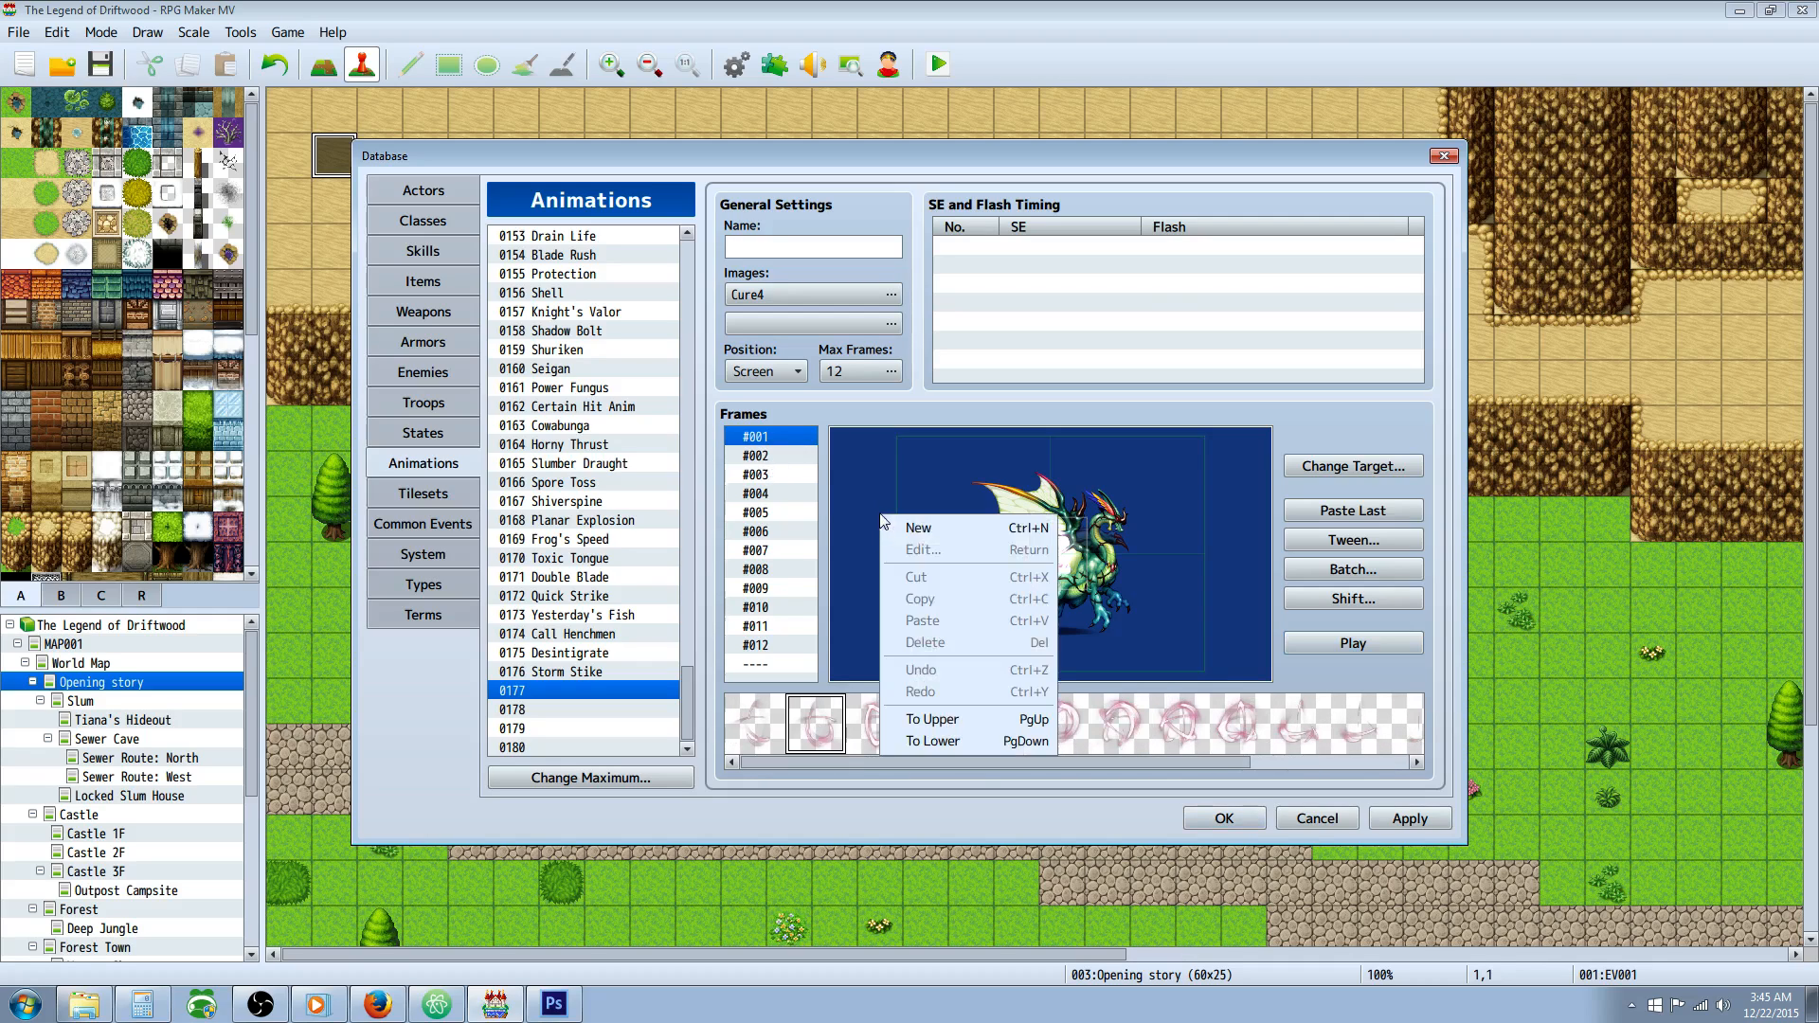
pyautogui.click(919, 529)
# Set the new frame 1 cell's X to 0 and Y to -30 and accept its properties.
pyautogui.rightClick(921, 530)
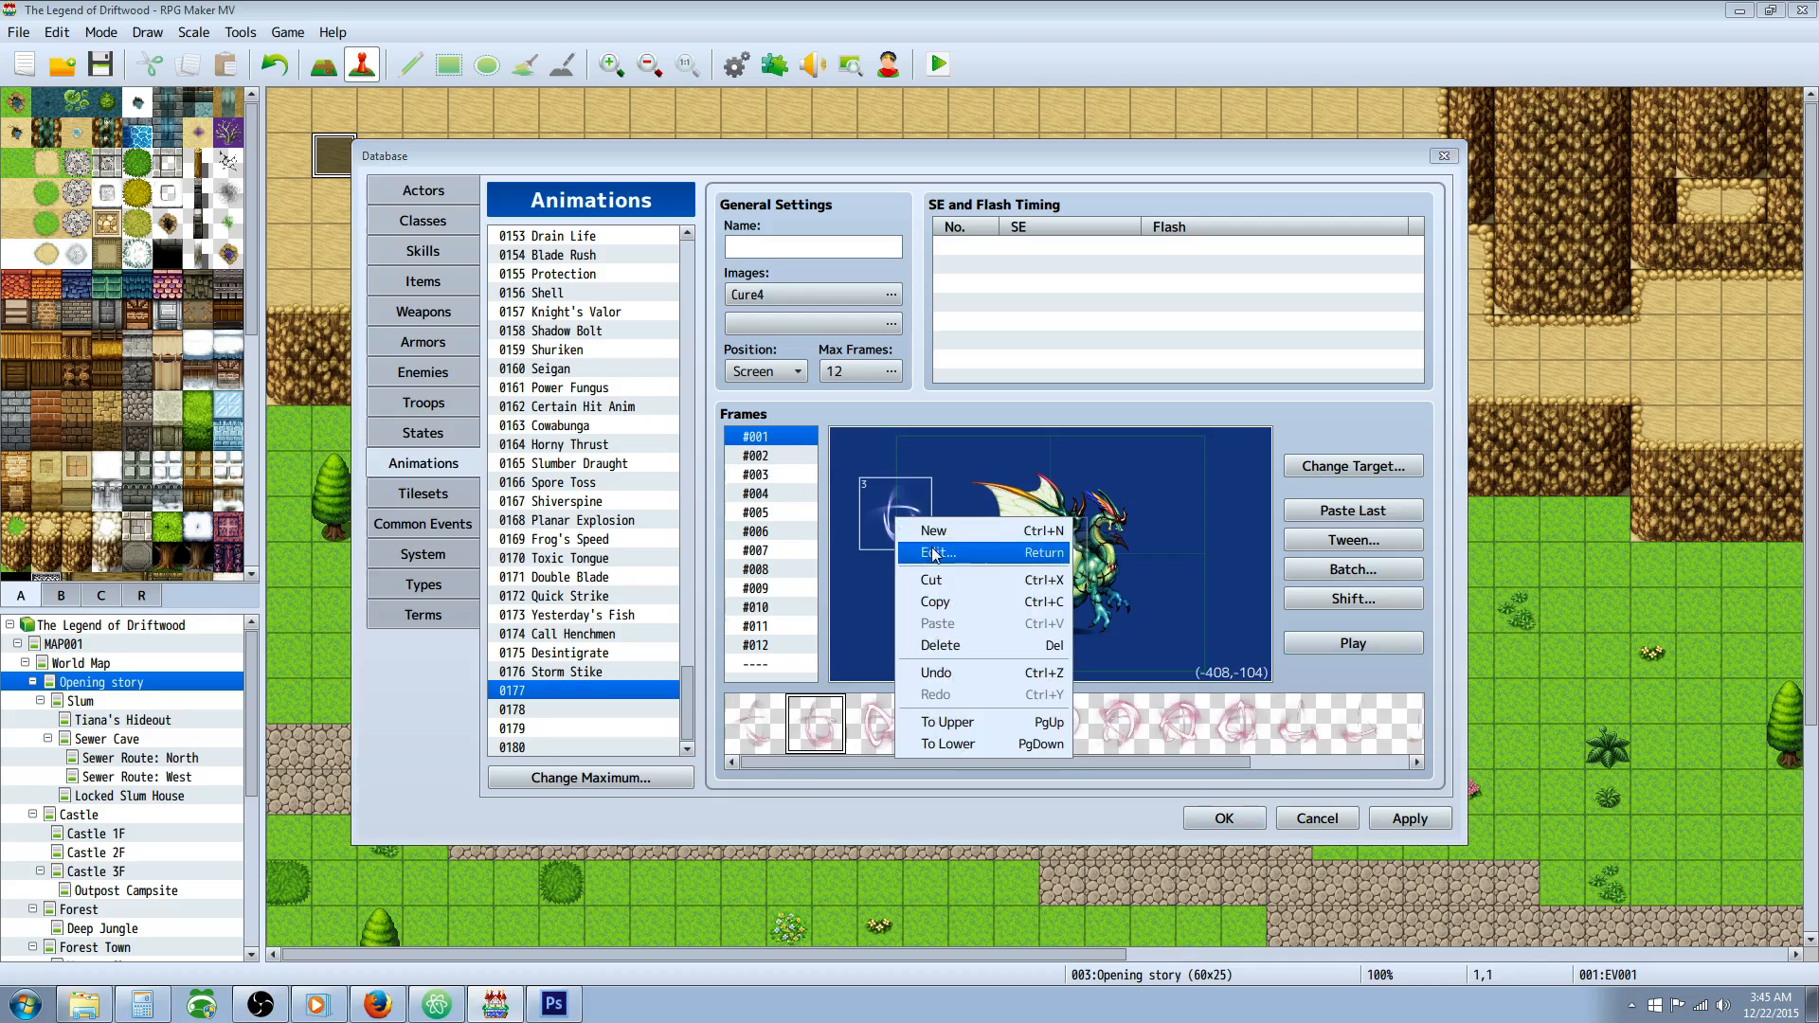
pyautogui.click(933, 557)
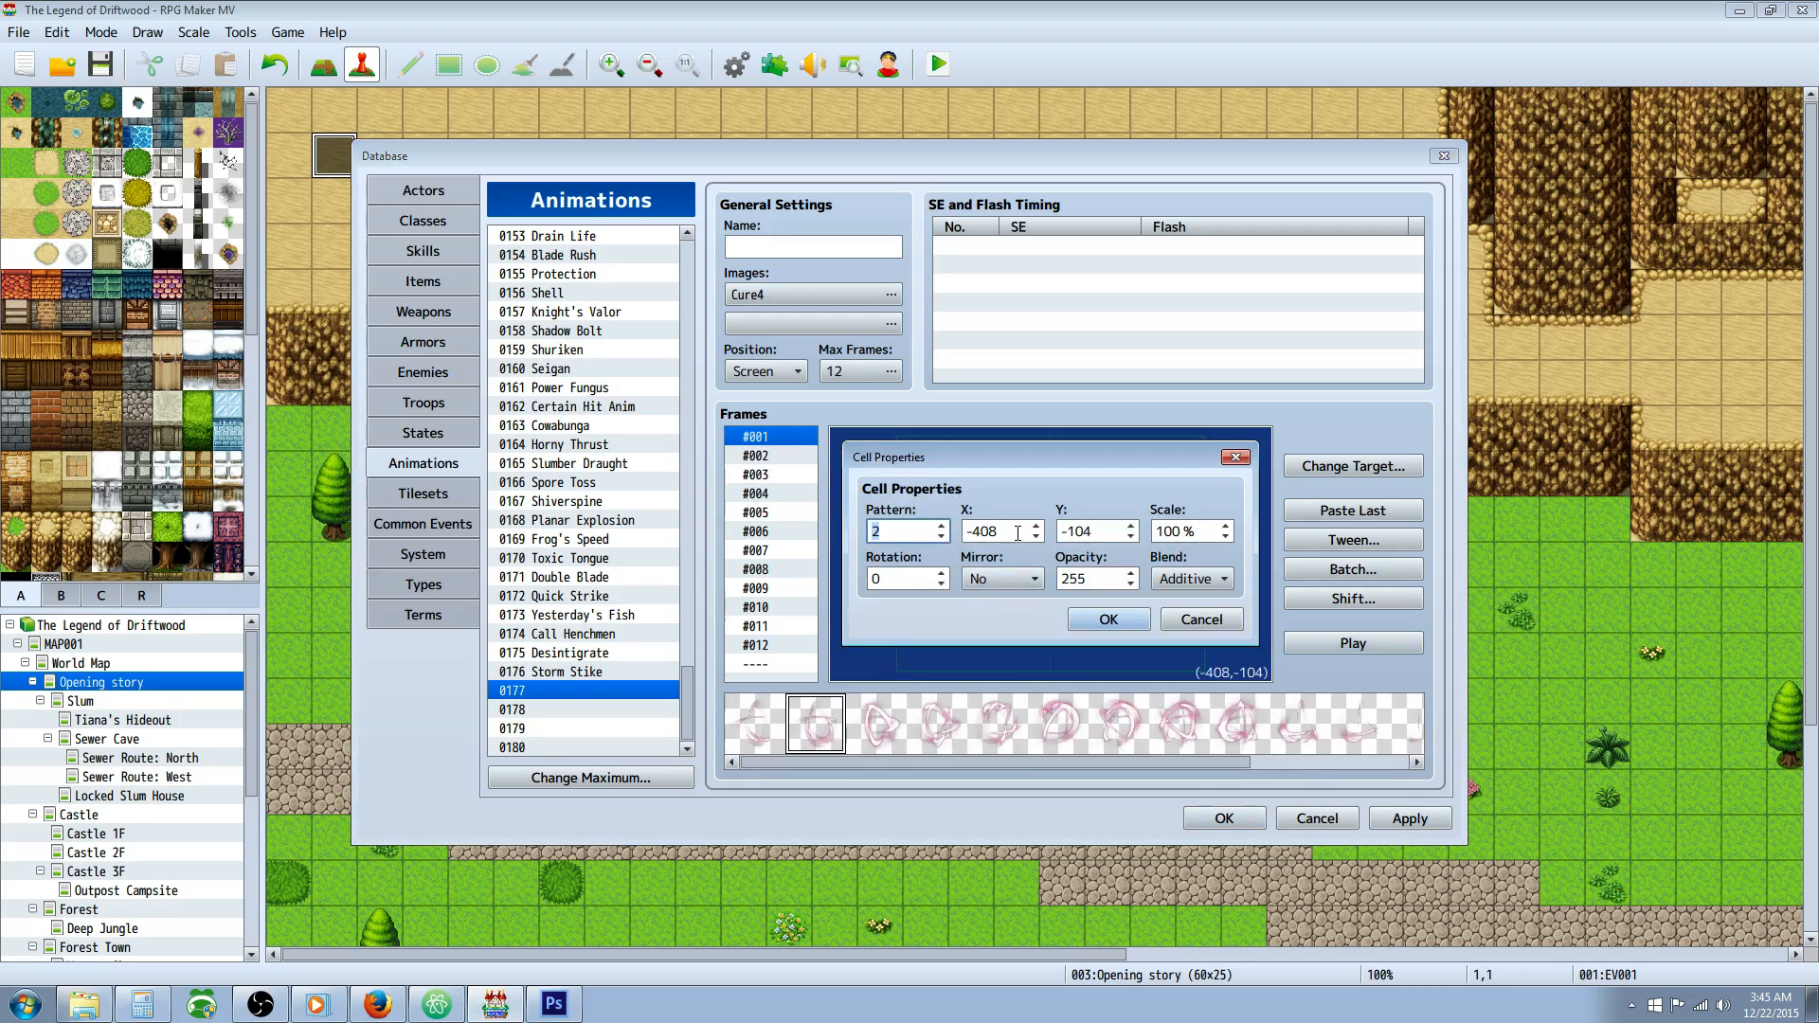
pyautogui.press('Tab')
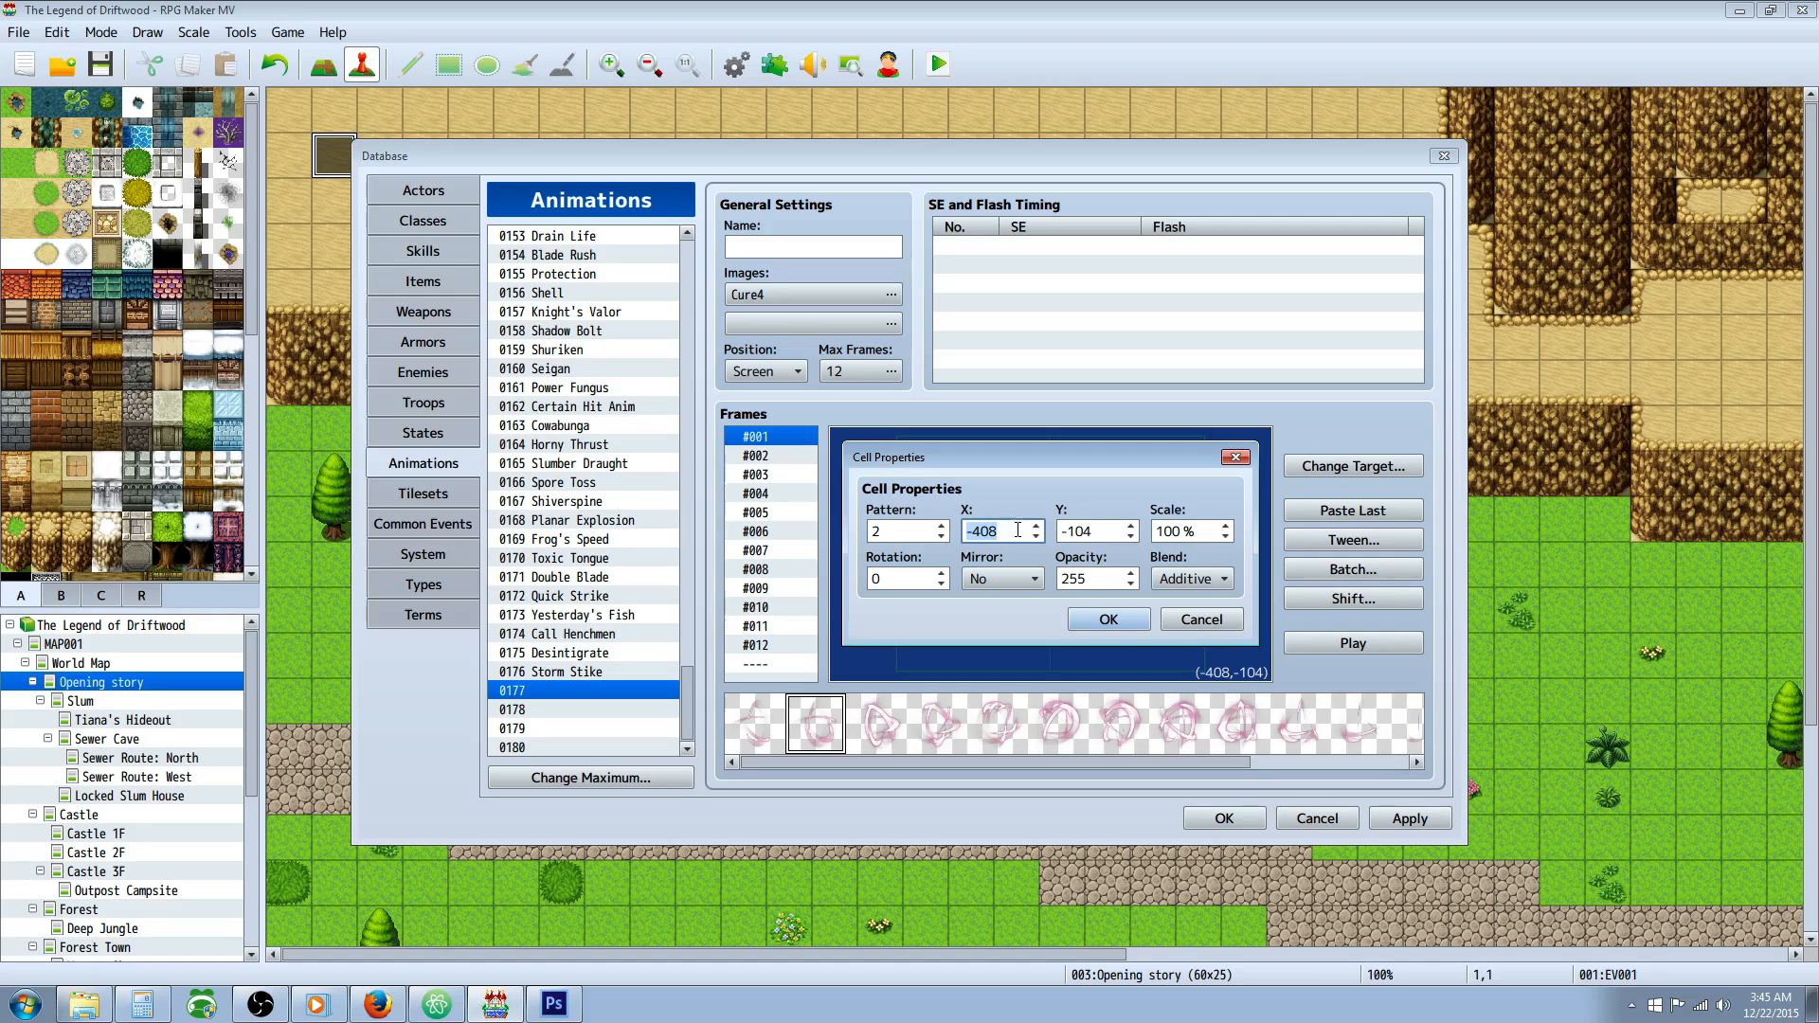
pyautogui.write('0')
pyautogui.press('Tab')
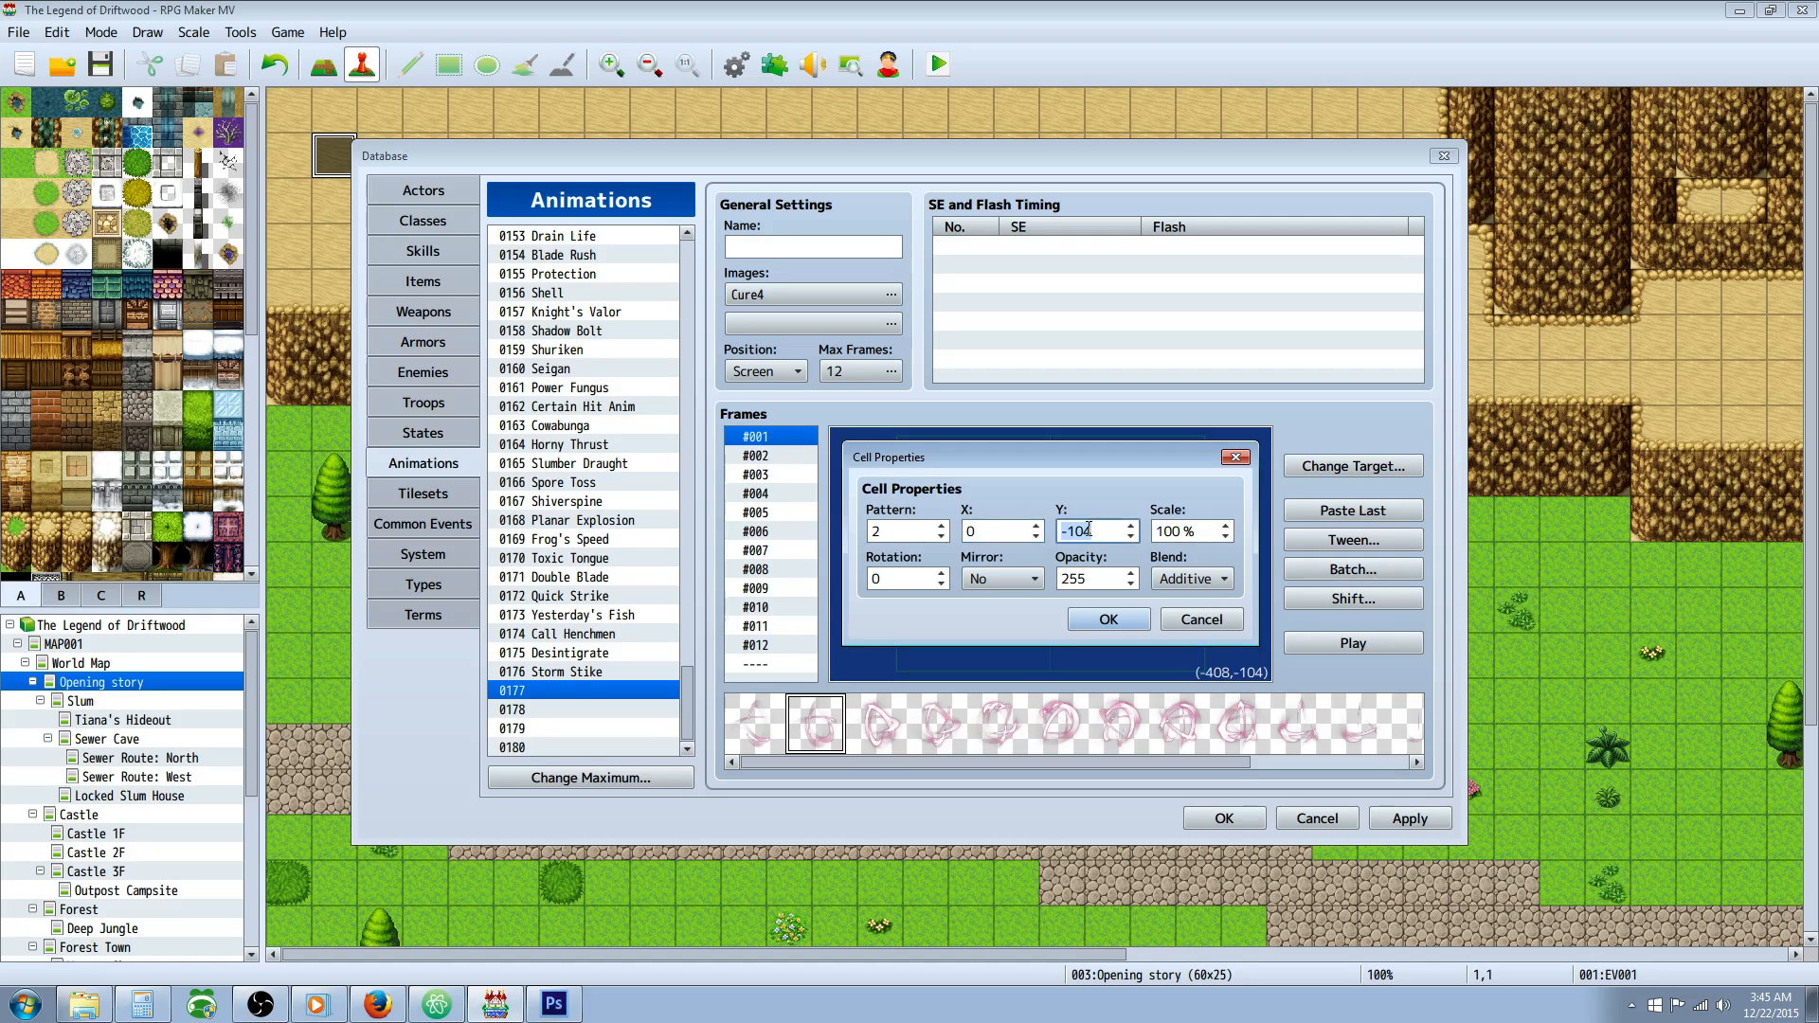
pyautogui.press('BackSpace')
pyautogui.write('-30')
pyautogui.click(1084, 624)
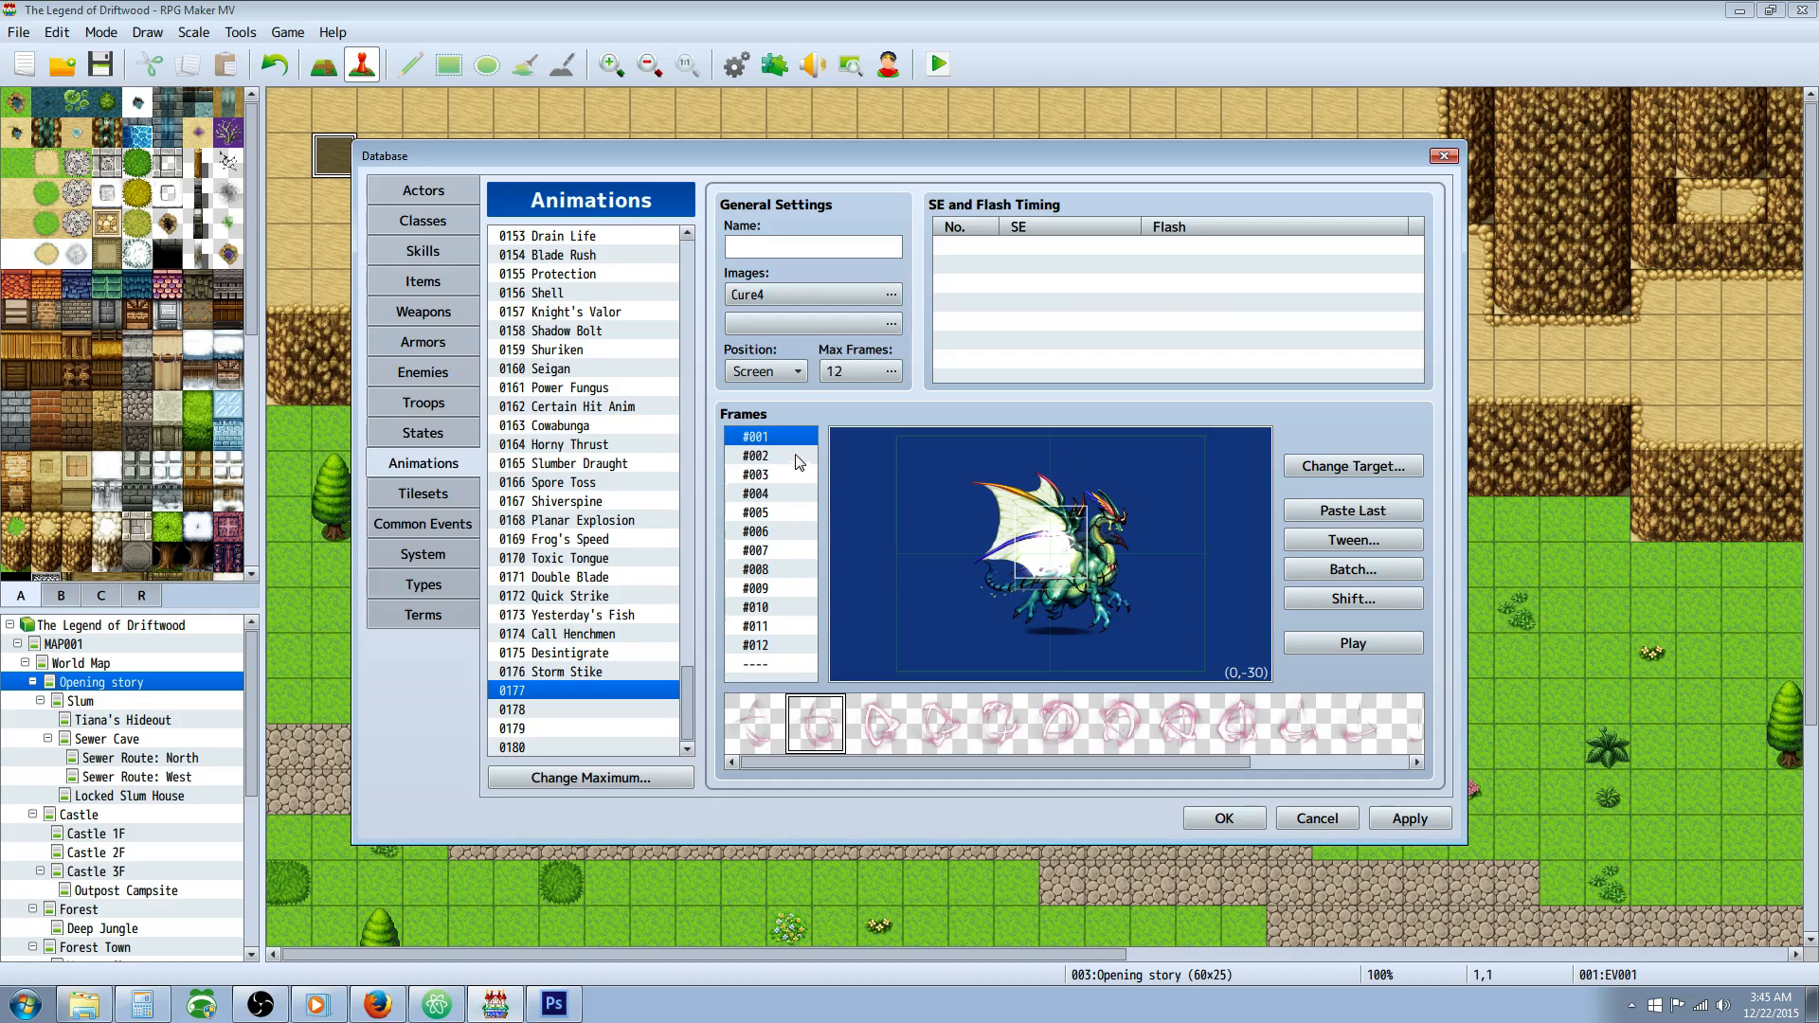
pyautogui.rightClick(1049, 535)
pyautogui.click(1078, 523)
pyautogui.doubleClick(1195, 531)
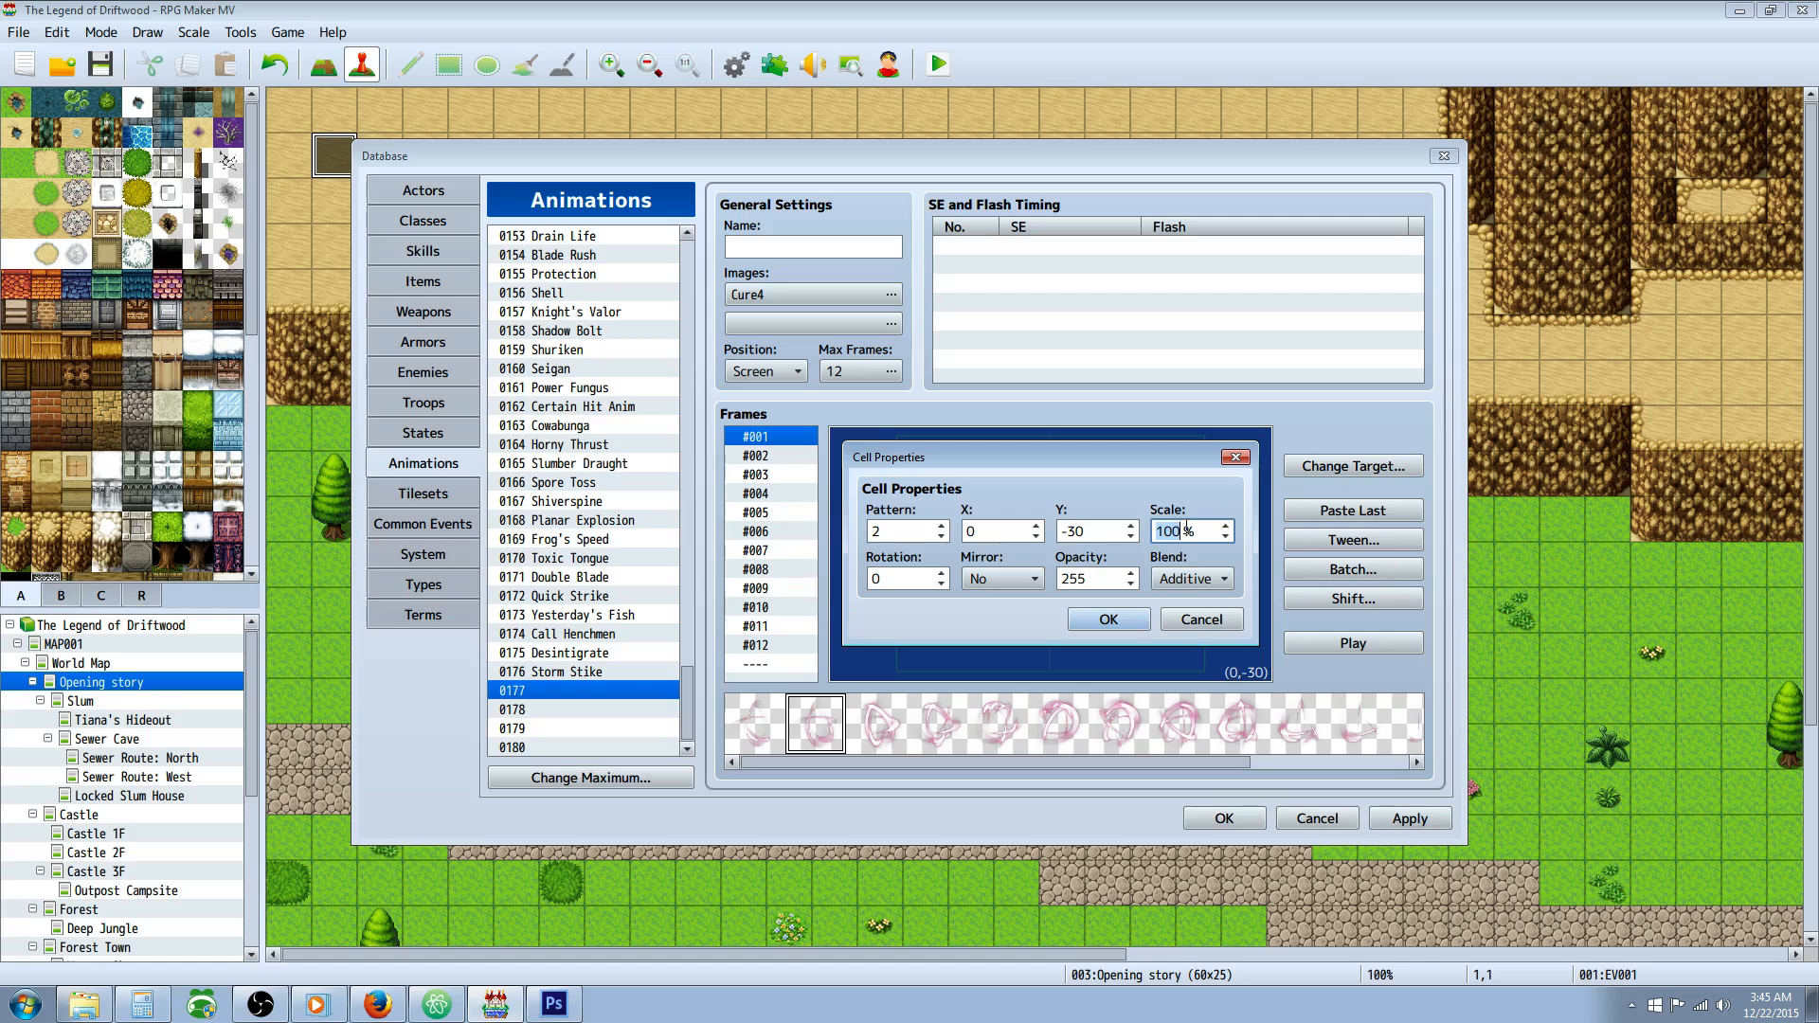
pyautogui.click(1104, 620)
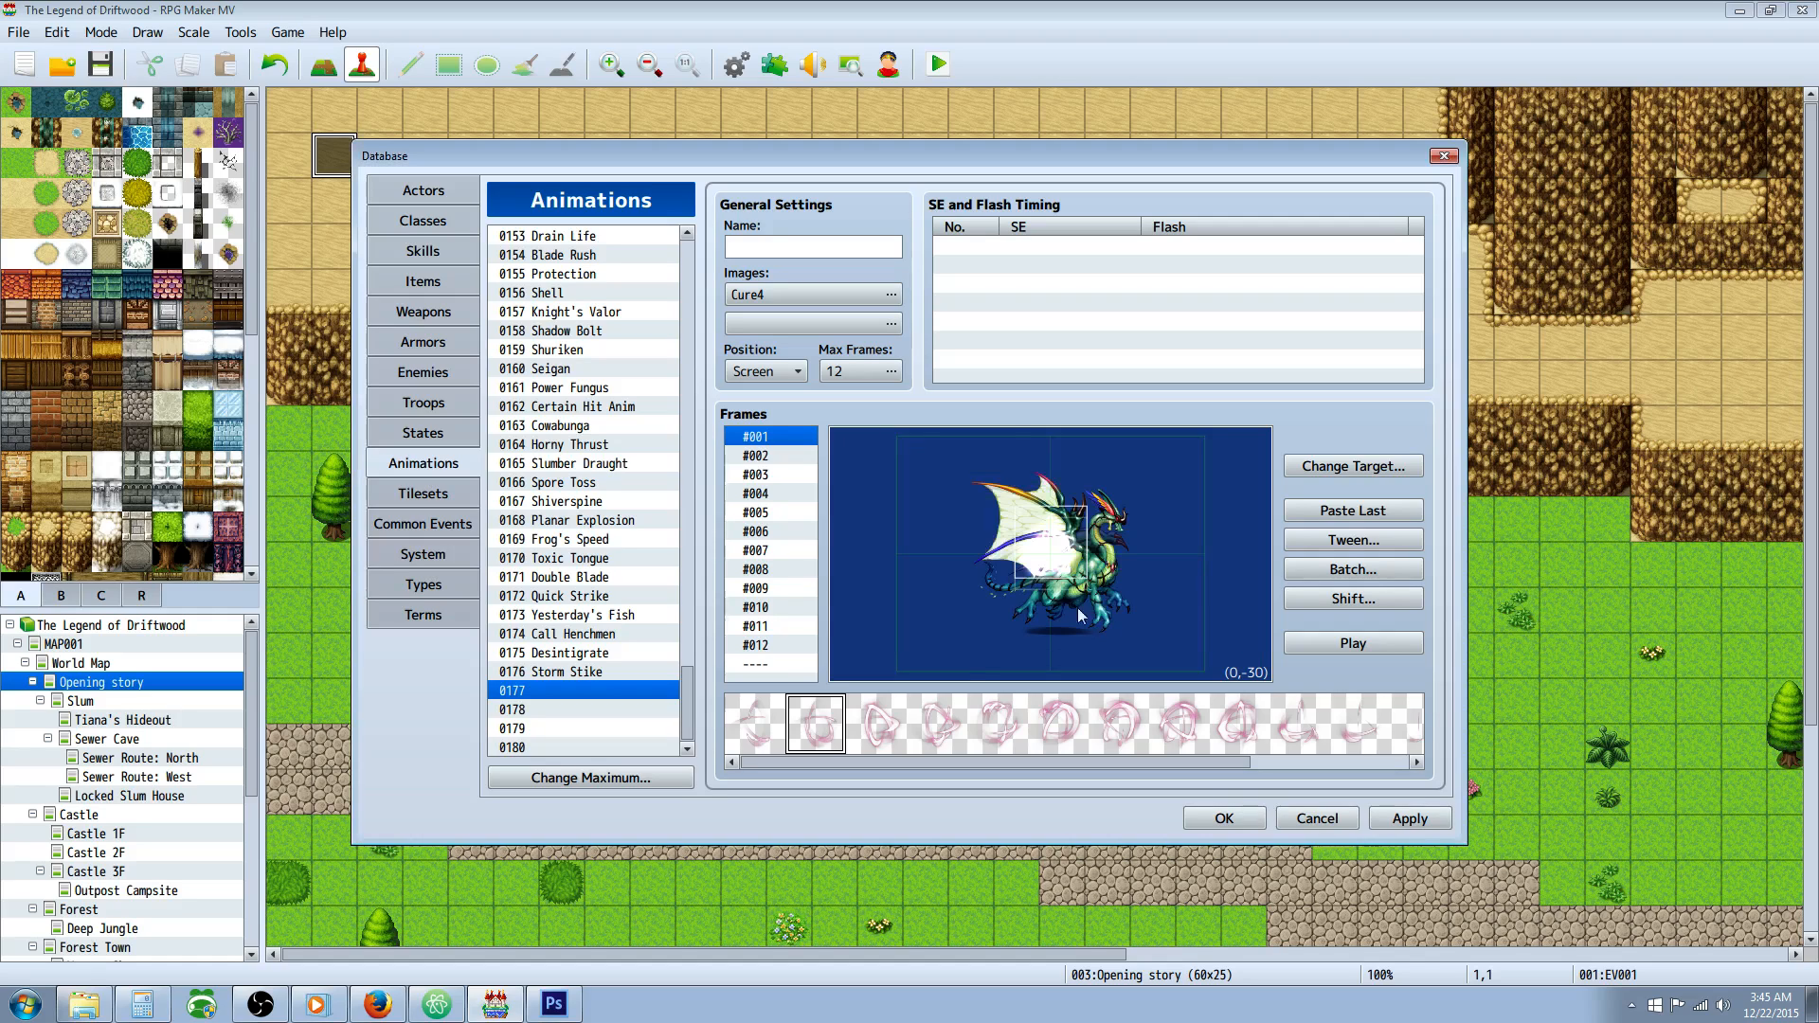
# Add a pattern 2 cell to frame 4 with scale 75% and X 0.
pyautogui.click(770, 494)
pyautogui.rightClick(889, 532)
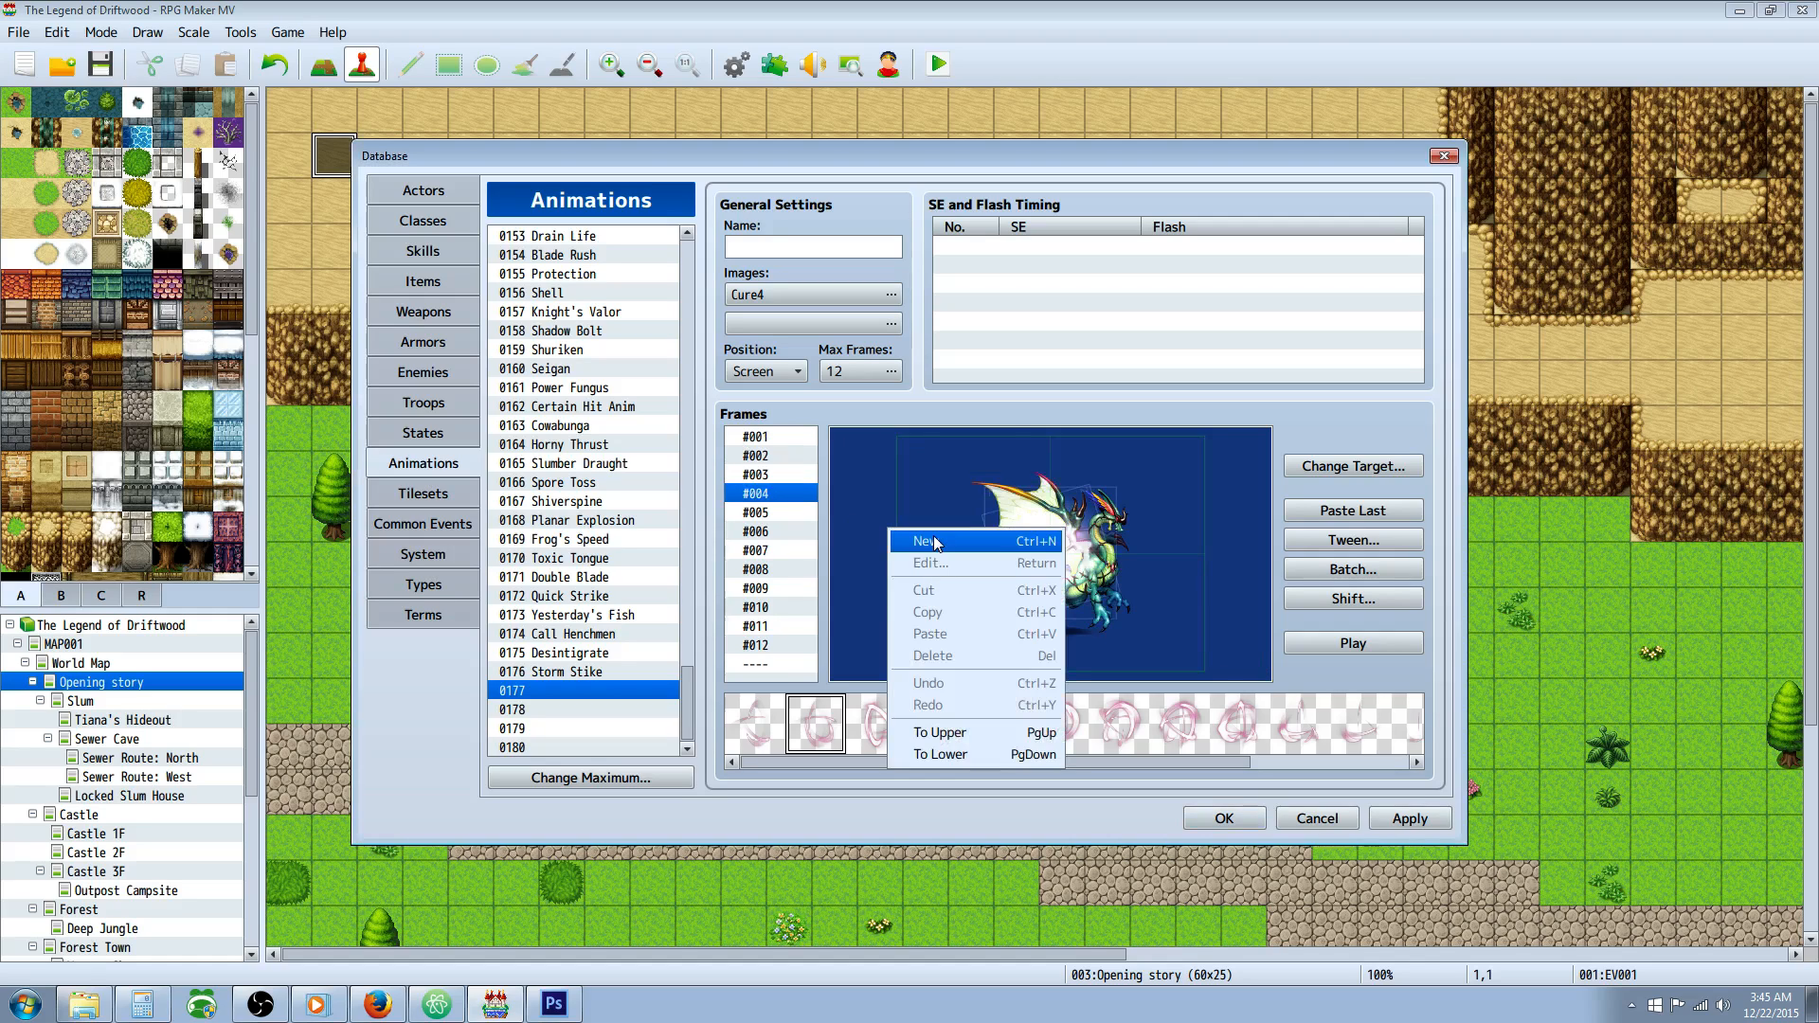
pyautogui.click(934, 538)
pyautogui.rightClick(900, 532)
pyautogui.click(936, 566)
pyautogui.doubleClick(1186, 533)
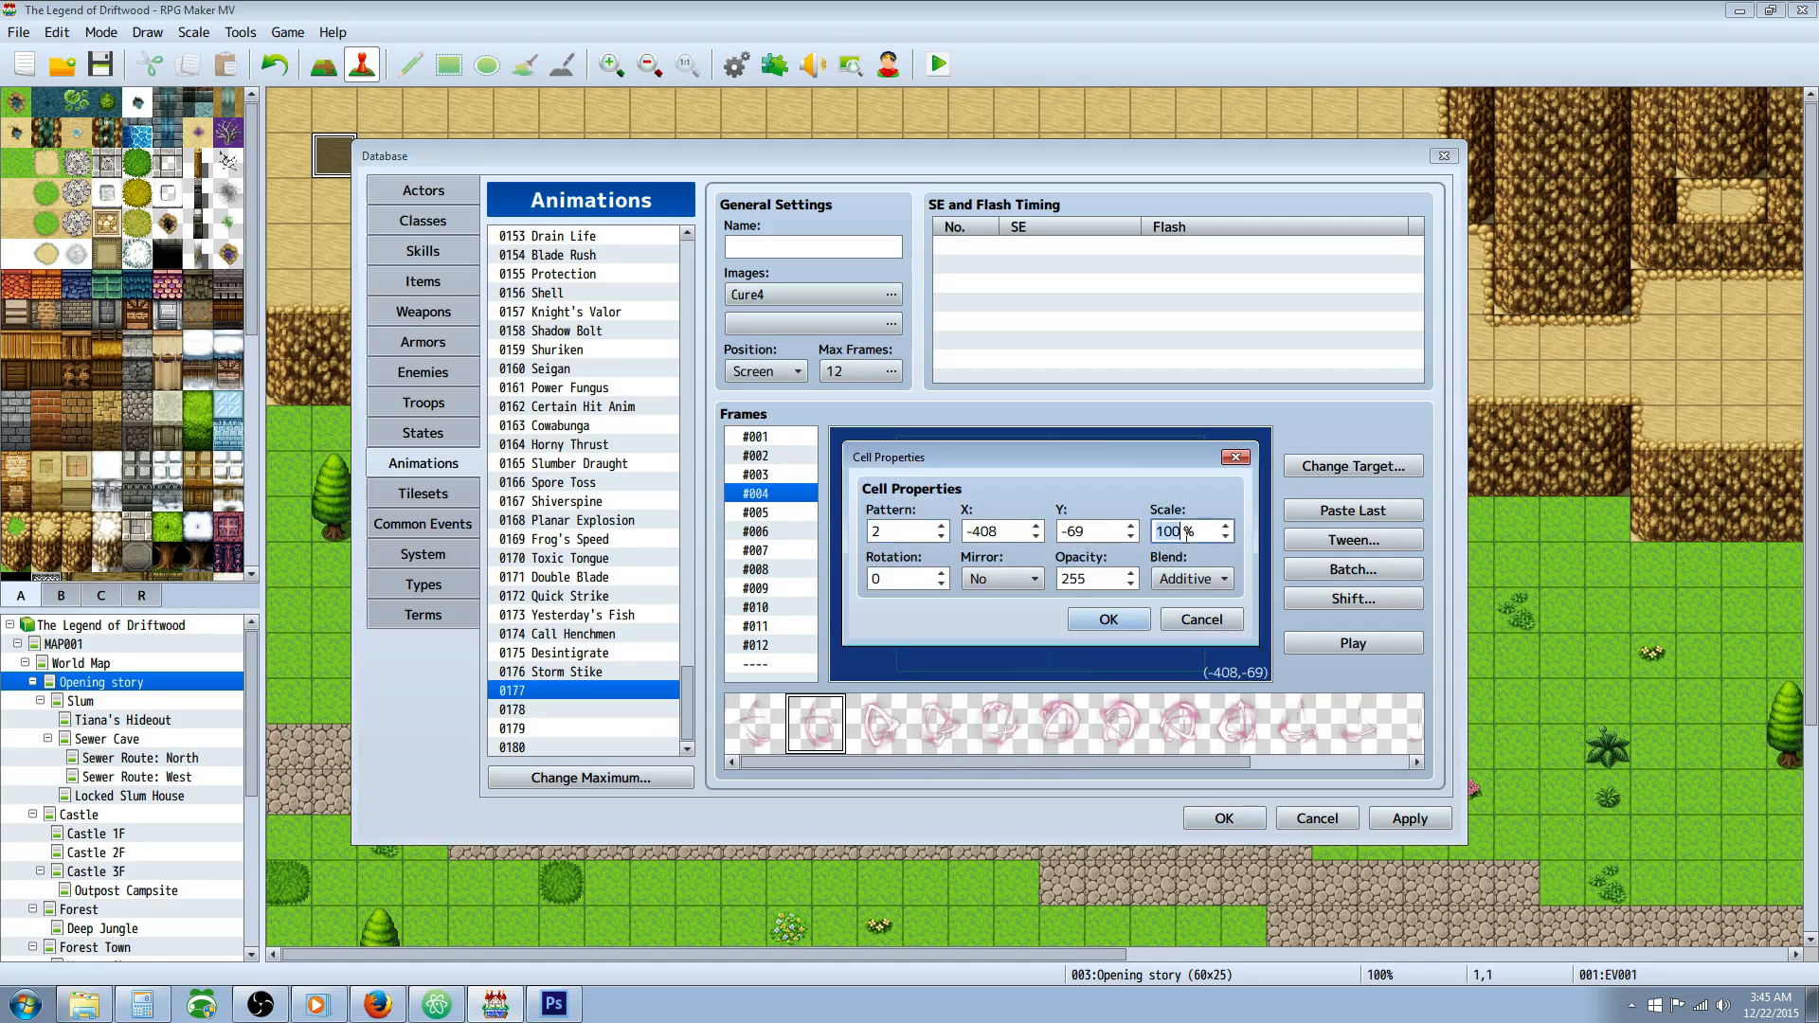
pyautogui.write('75')
pyautogui.doubleClick(1008, 529)
pyautogui.write('0')
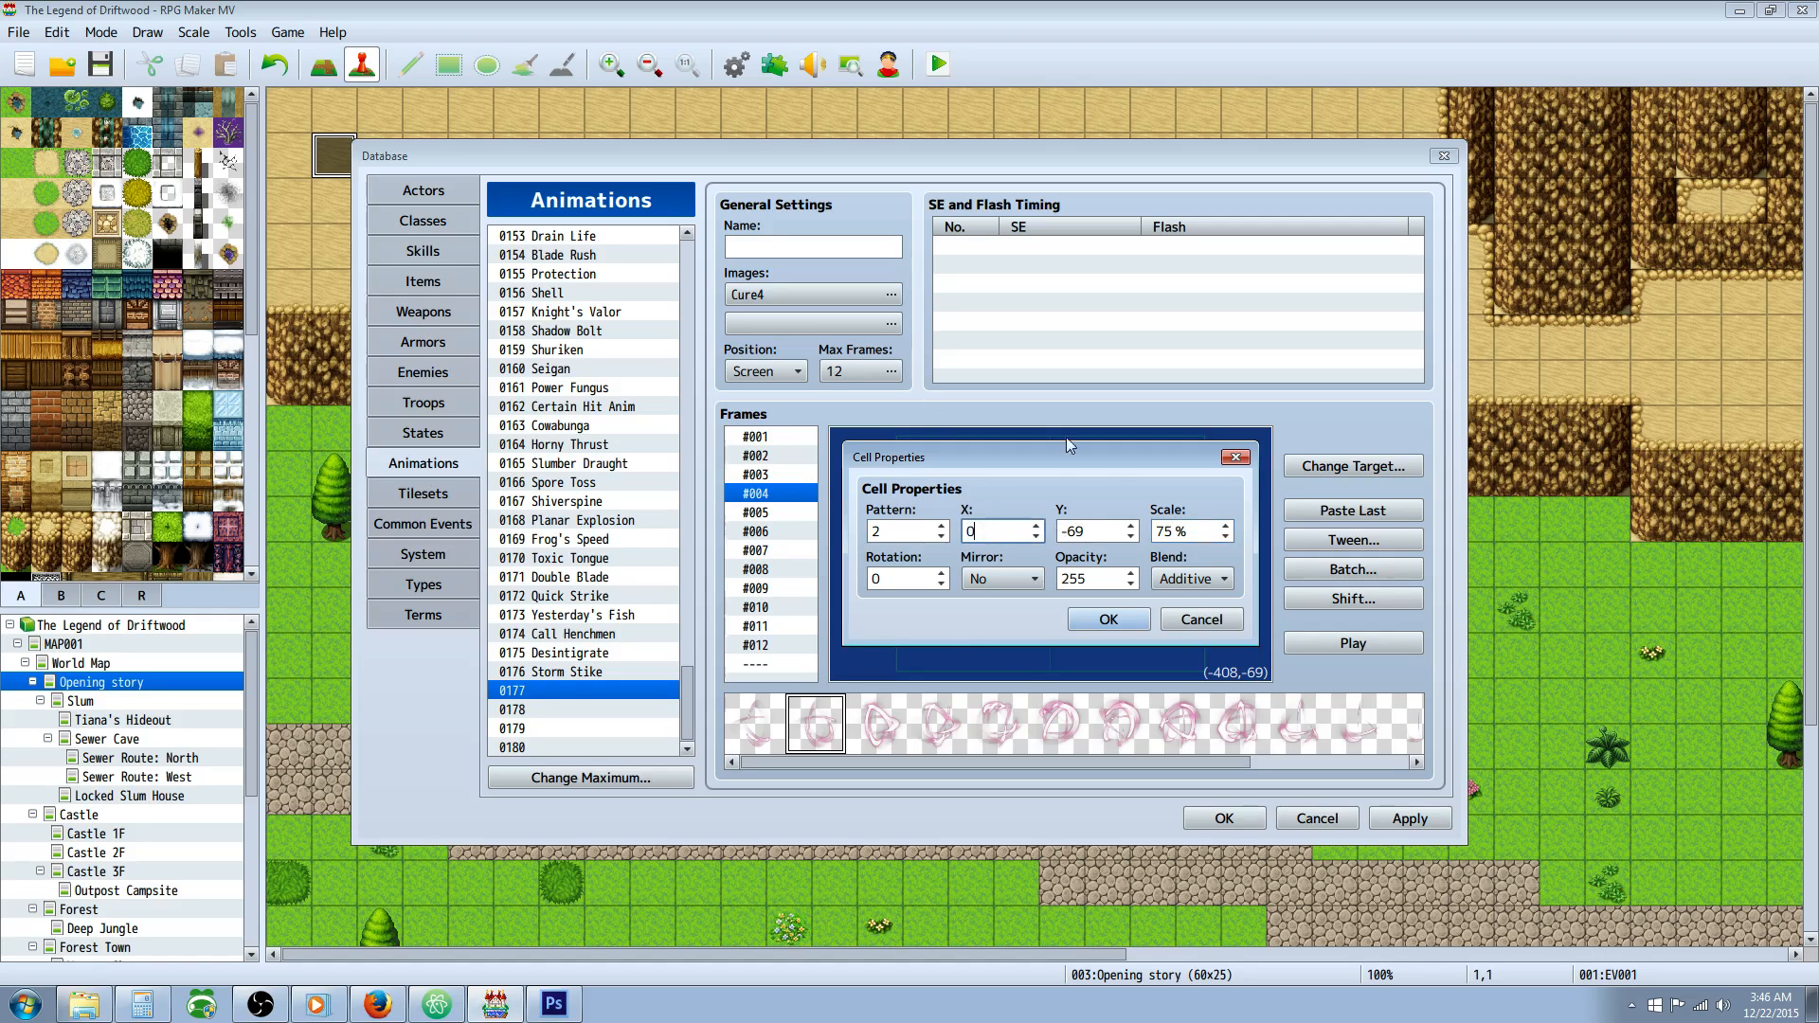
# Set the frame 4 cell's Y to -60, opacity to 200 and rotation to 90, and accept its properties.
pyautogui.doubleClick(1123, 529)
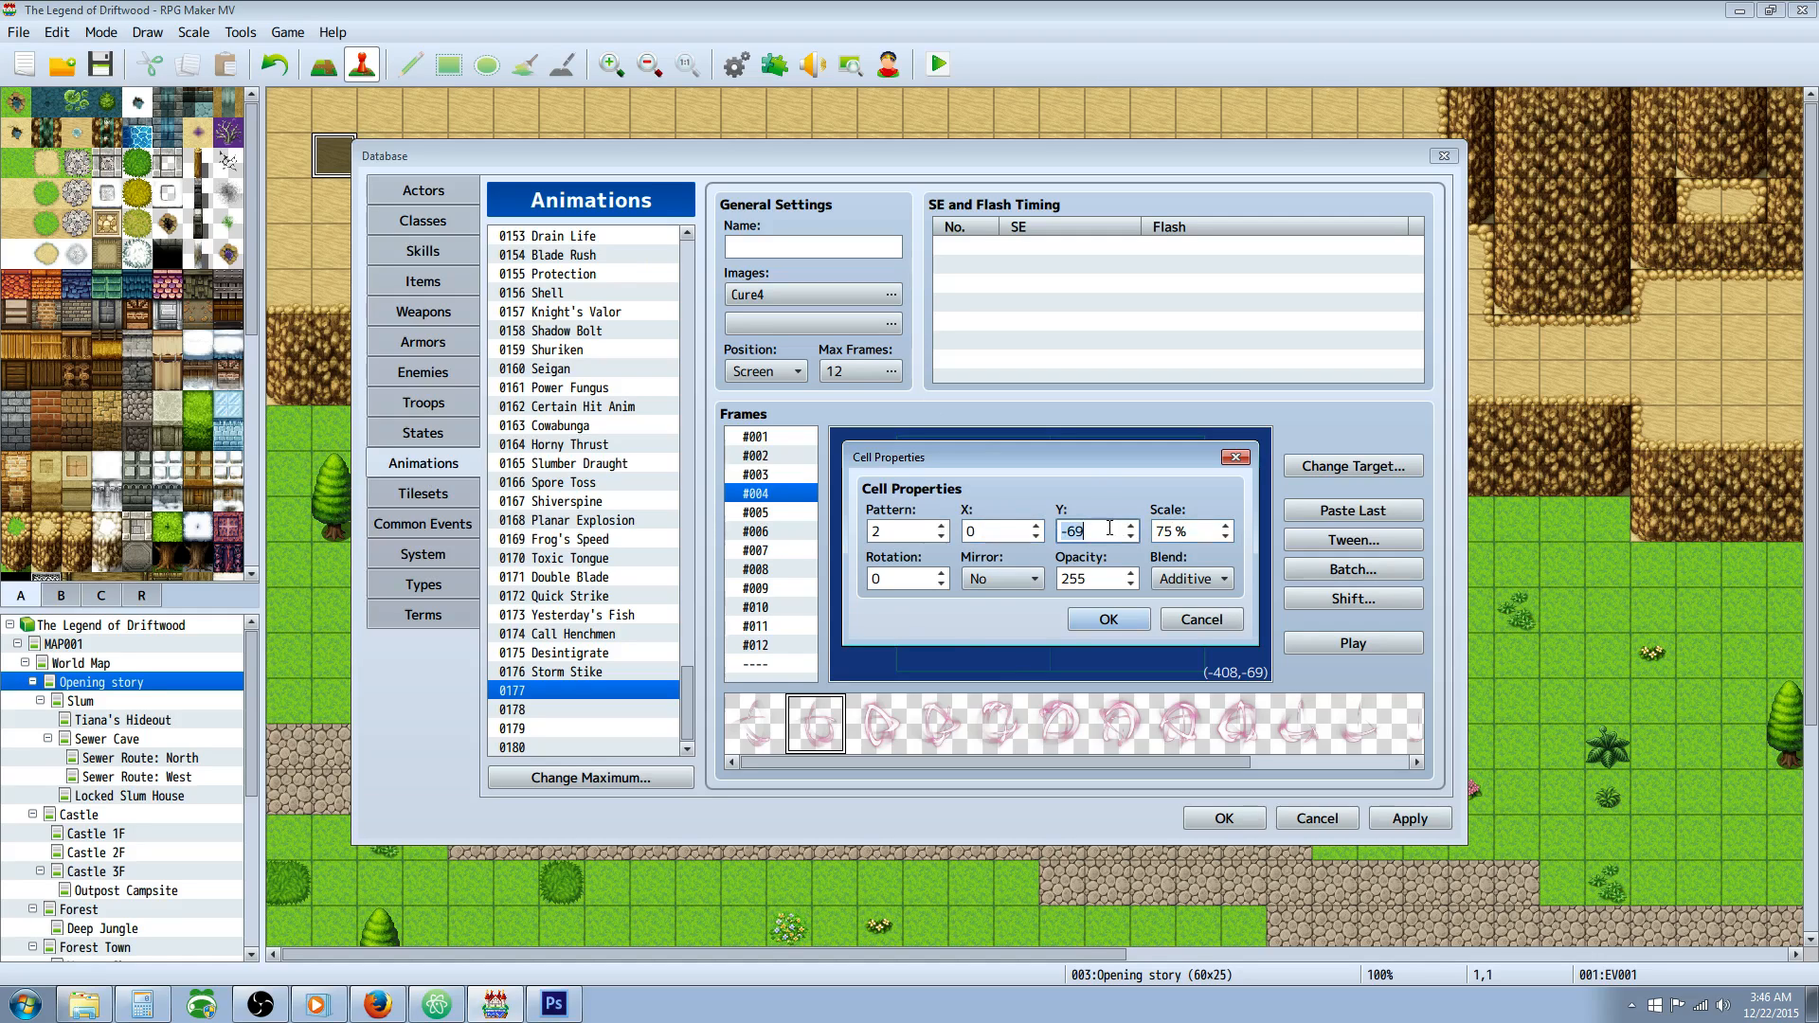
pyautogui.write('-')
pyautogui.doubleClick(1100, 577)
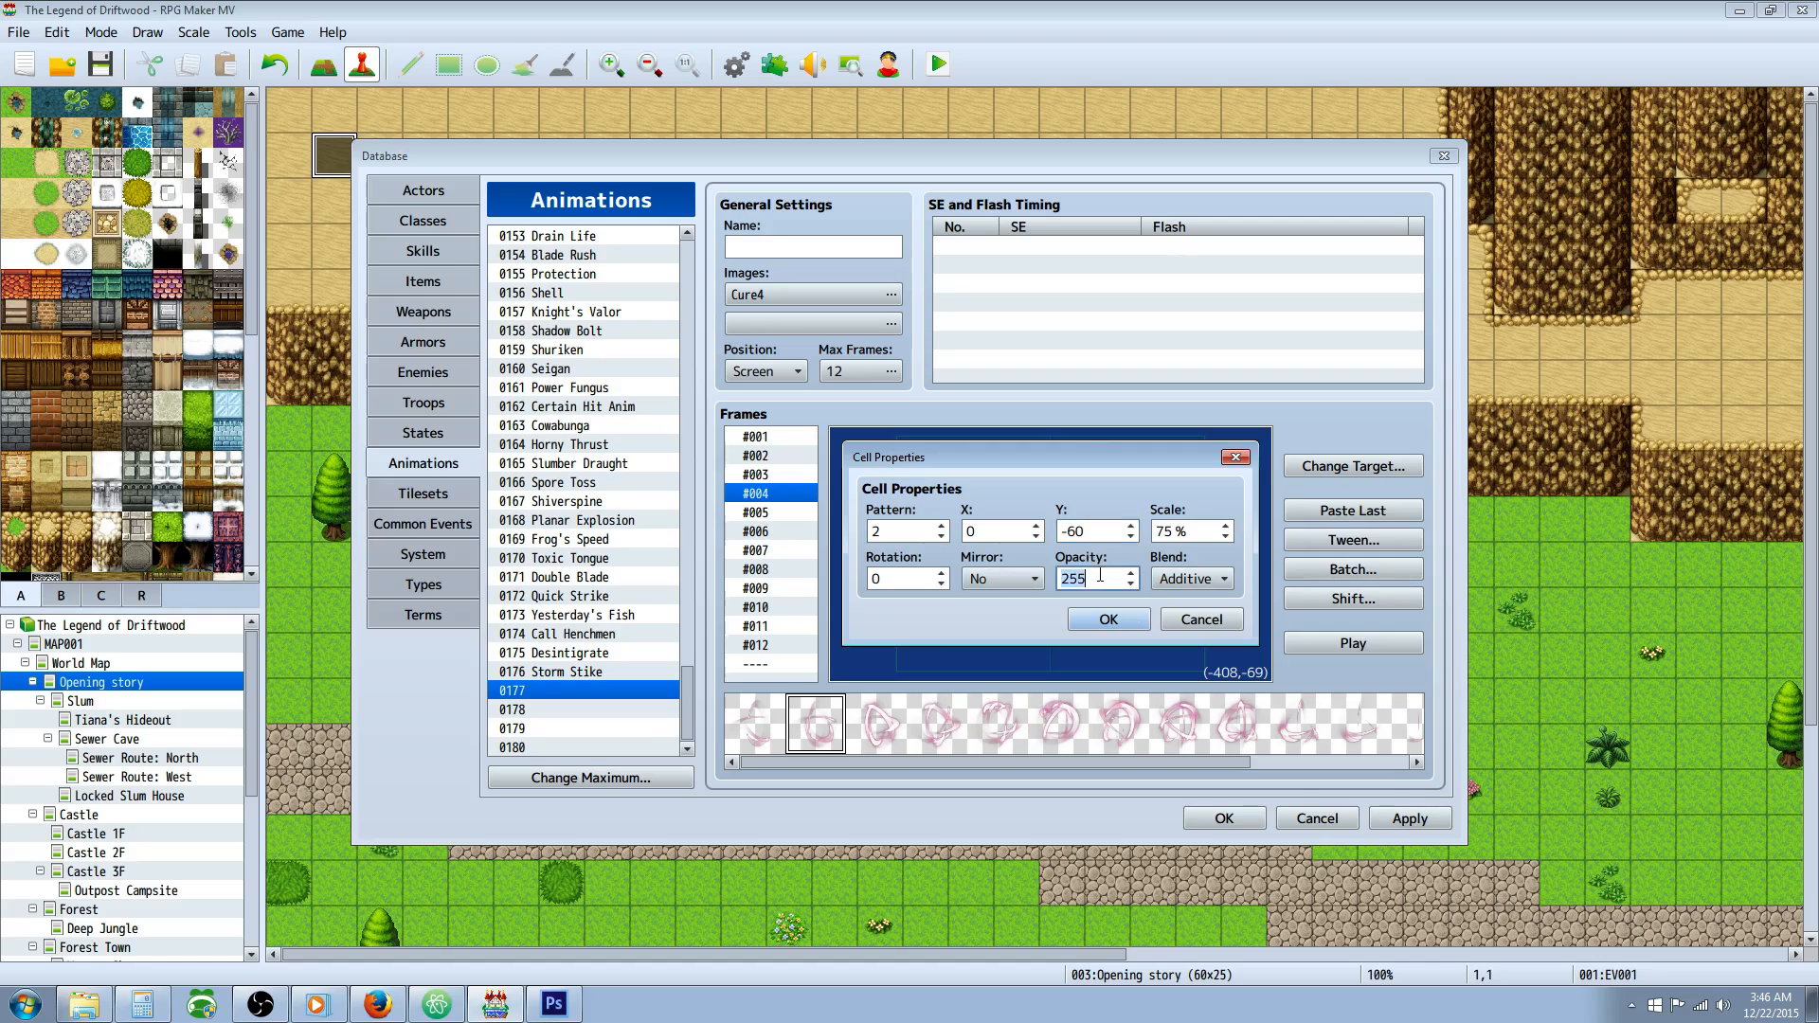
pyautogui.write('200')
pyautogui.click(896, 577)
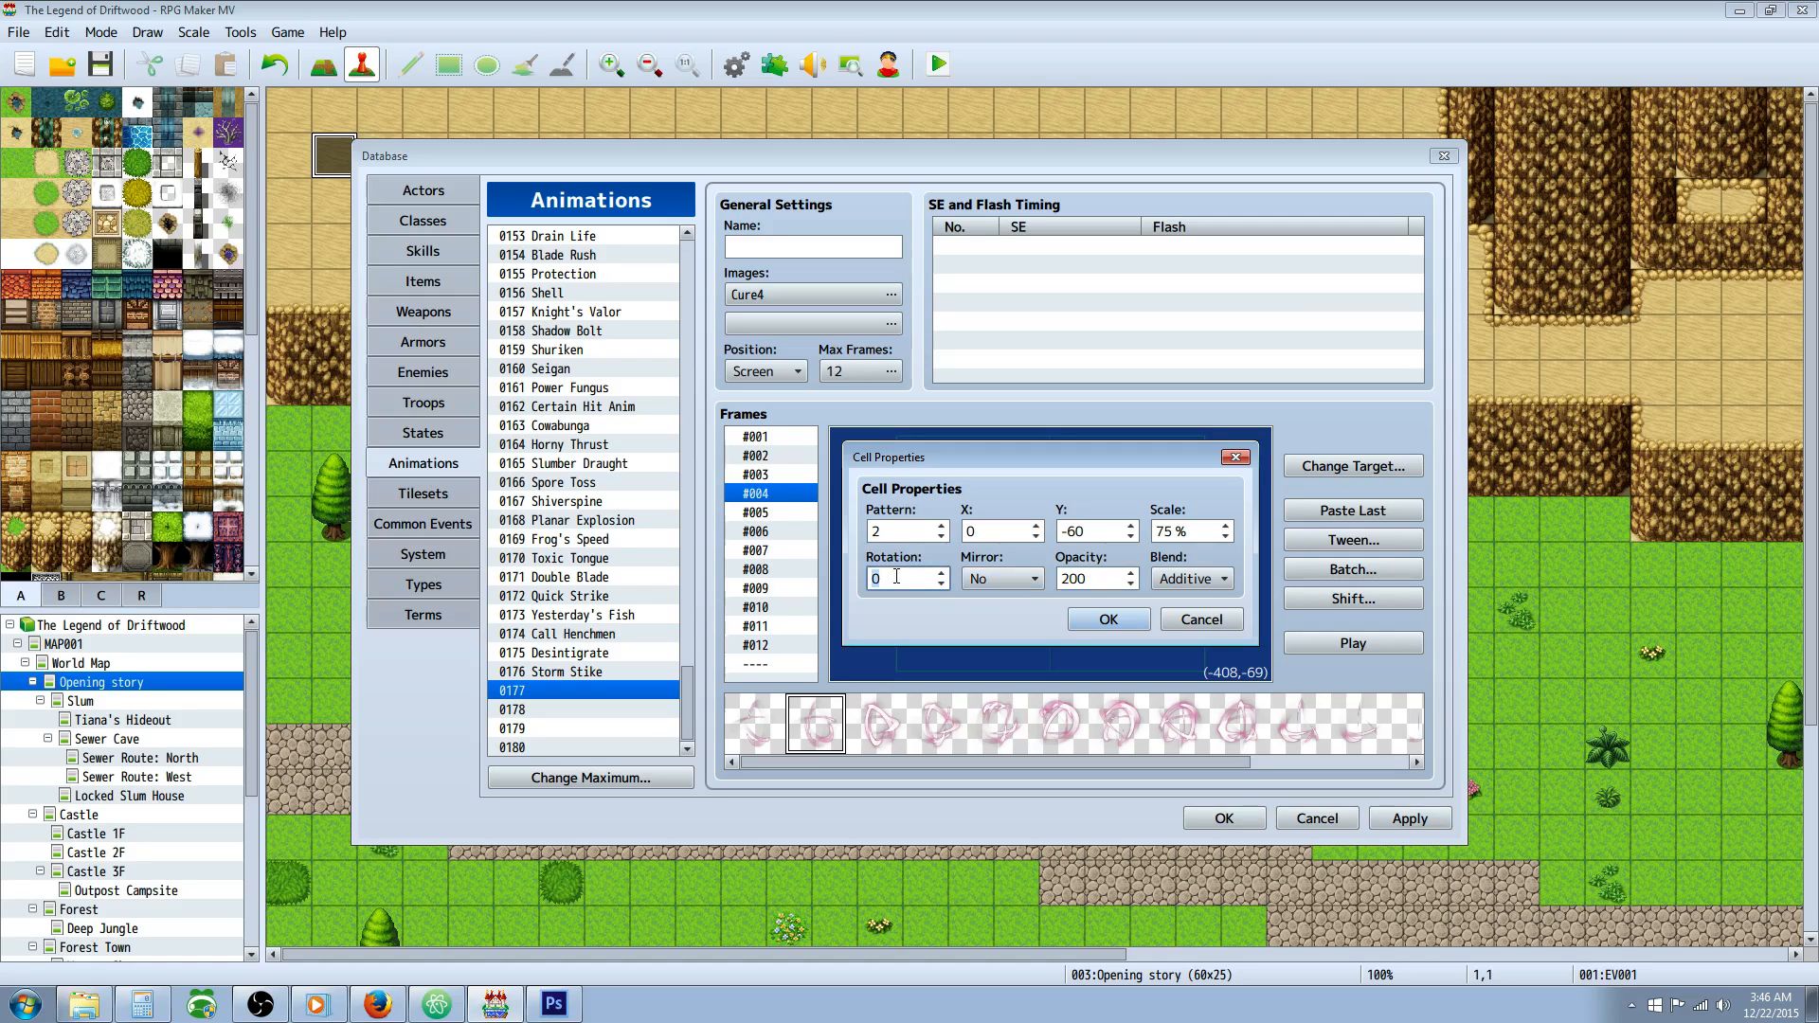
pyautogui.write('90')
pyautogui.click(1105, 617)
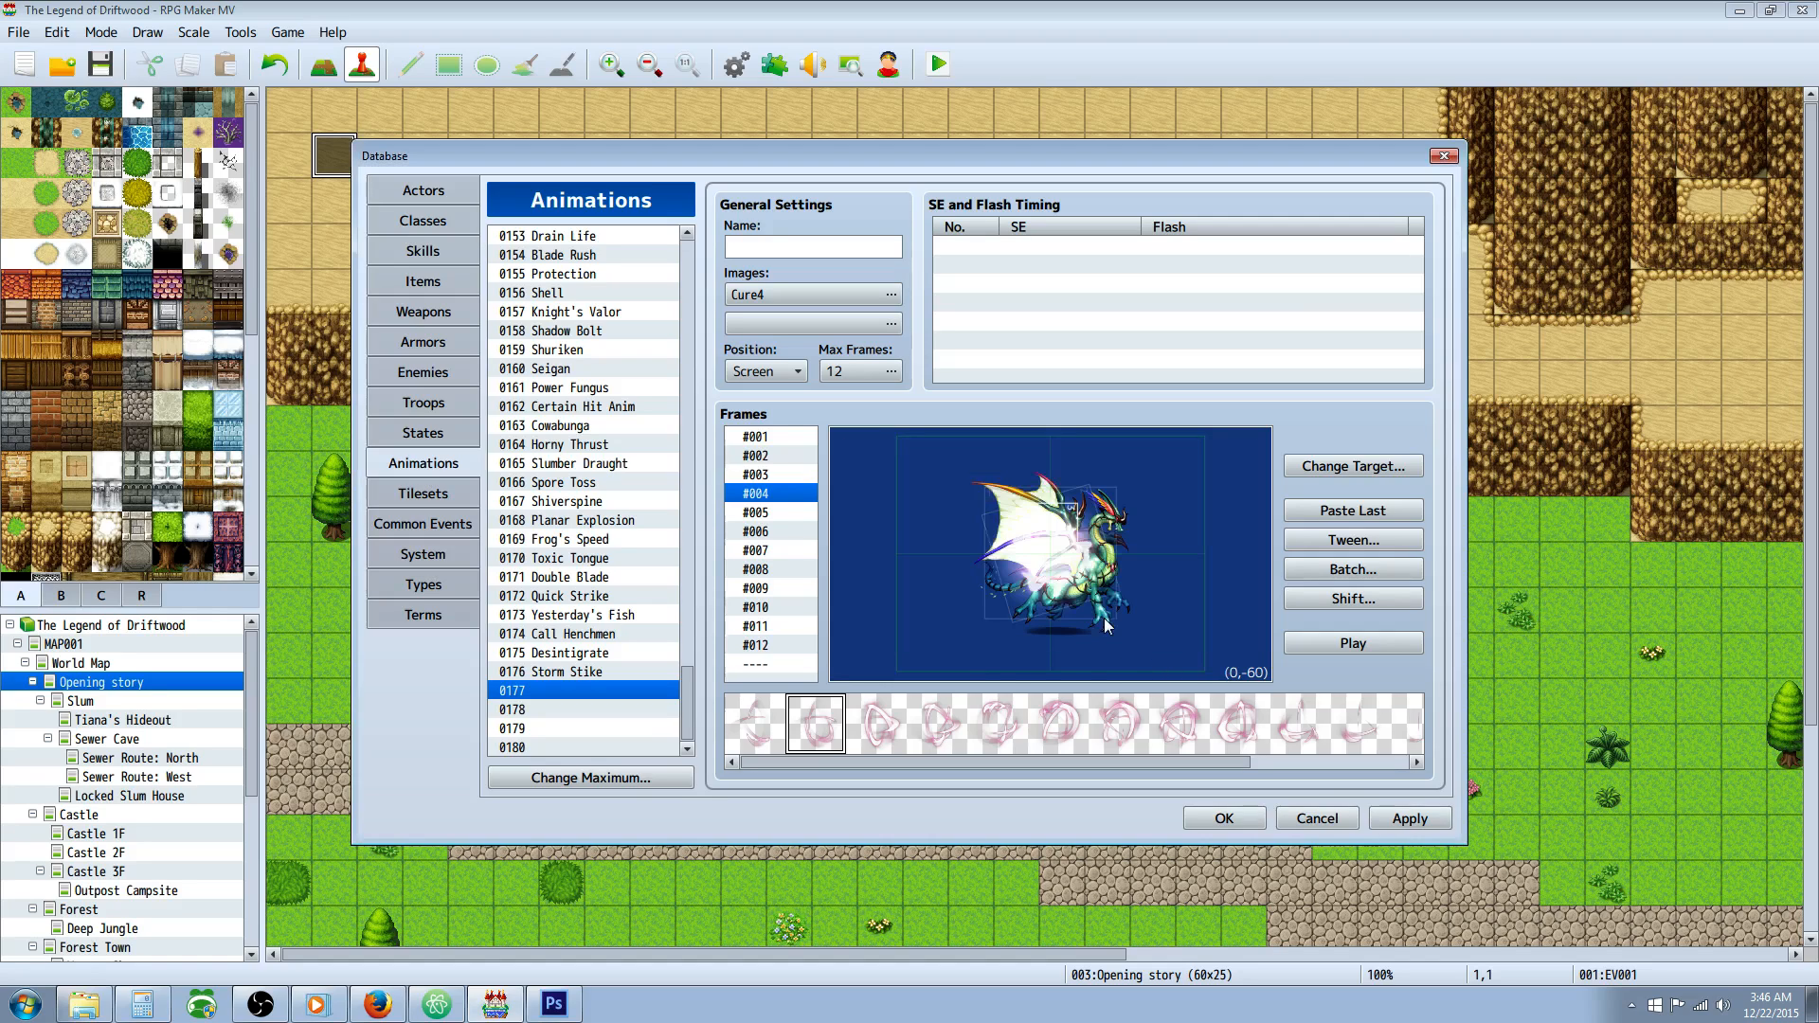
pyautogui.click(785, 474)
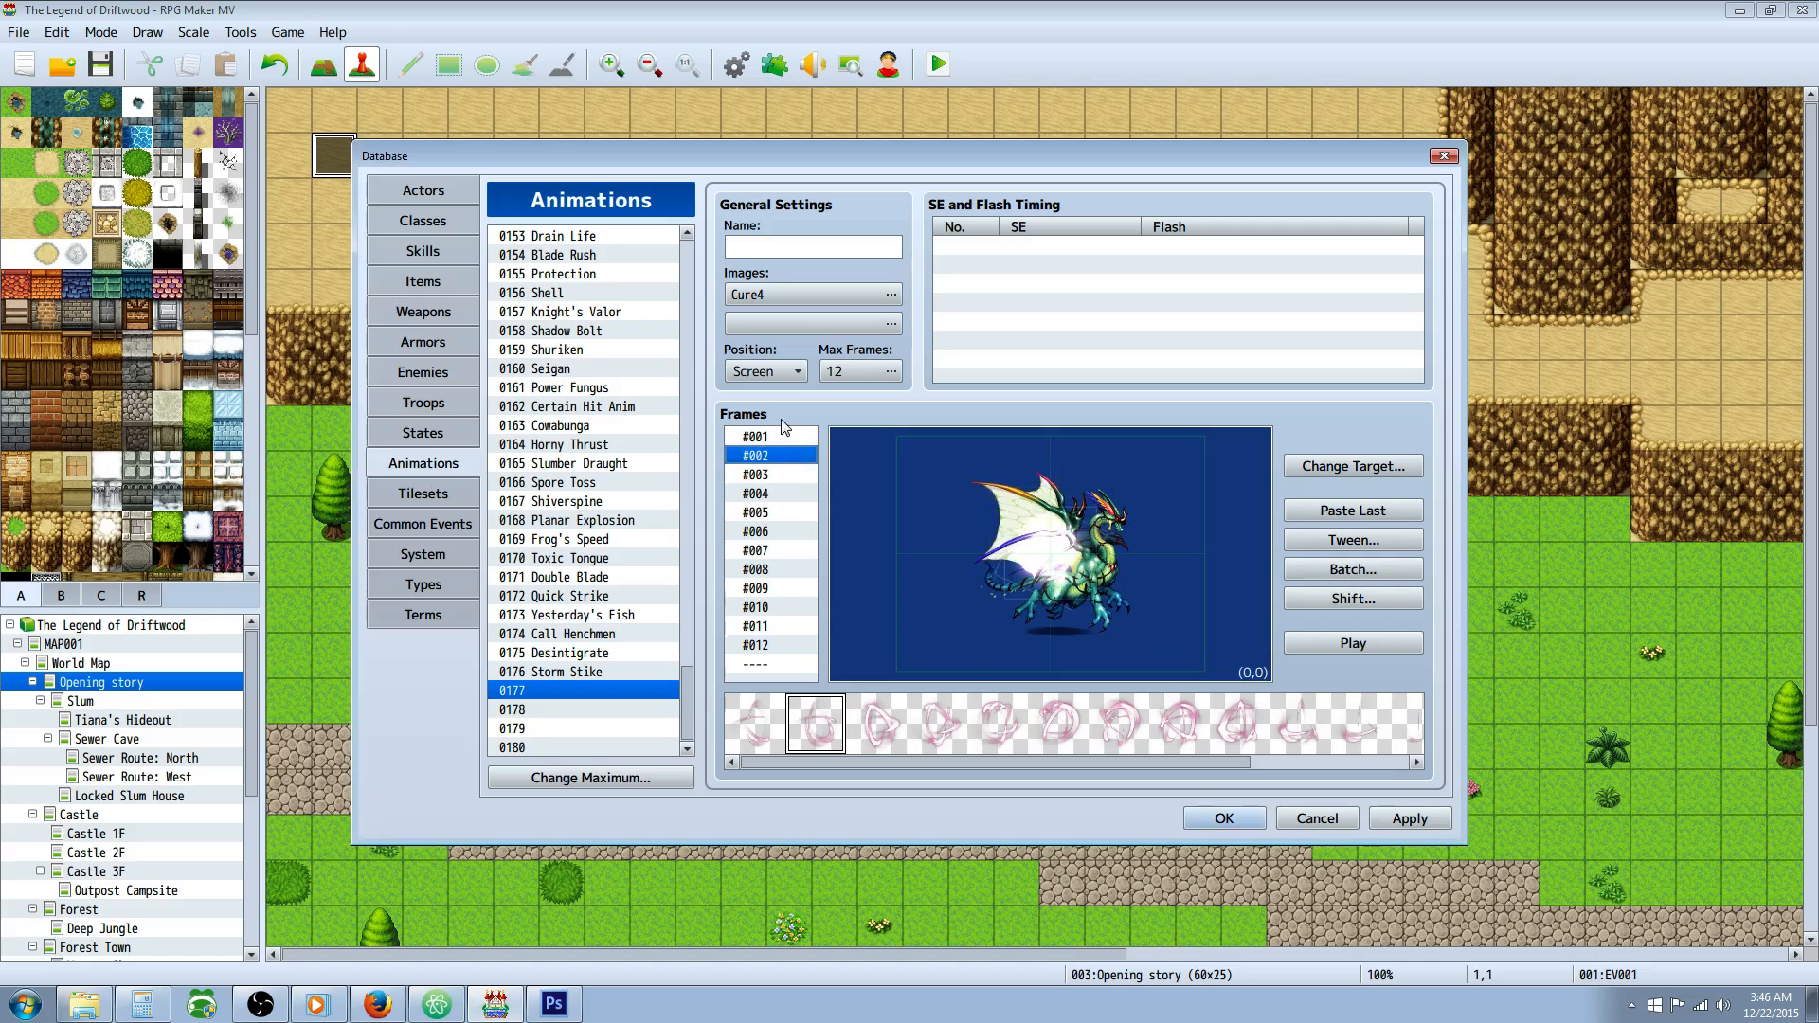
pyautogui.click(776, 434)
pyautogui.click(778, 450)
pyautogui.click(780, 434)
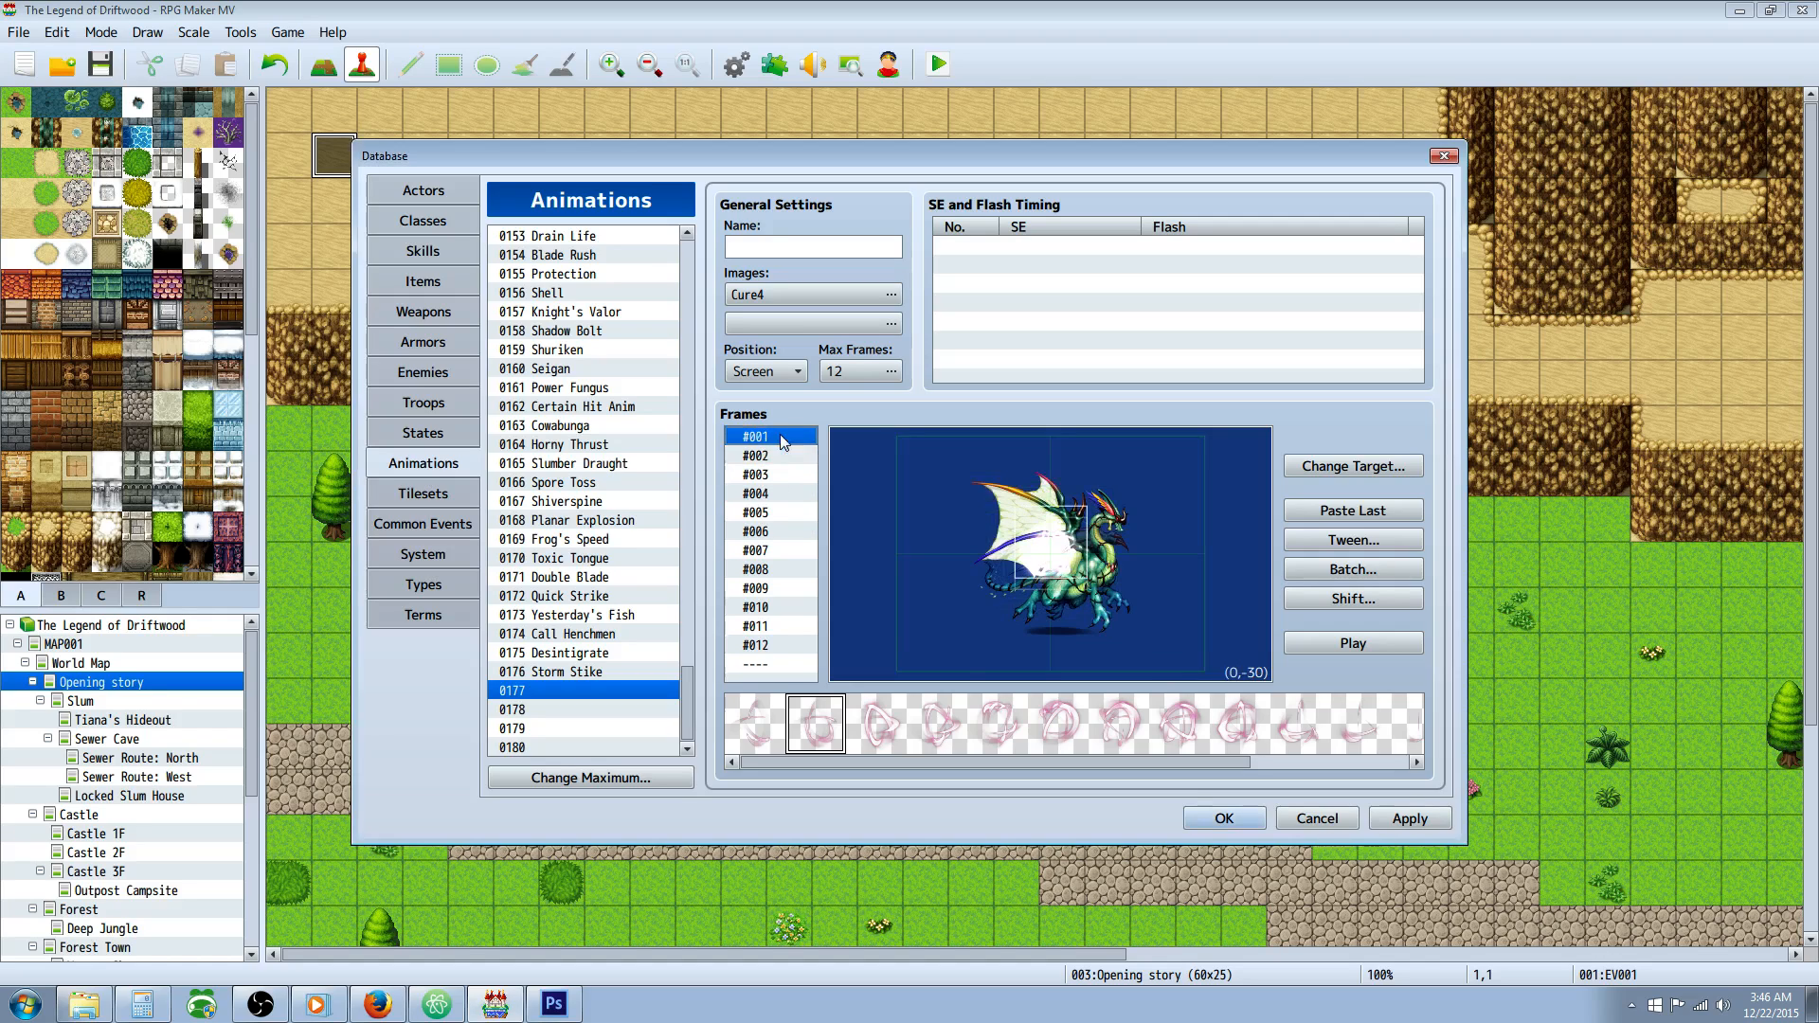
pyautogui.click(775, 497)
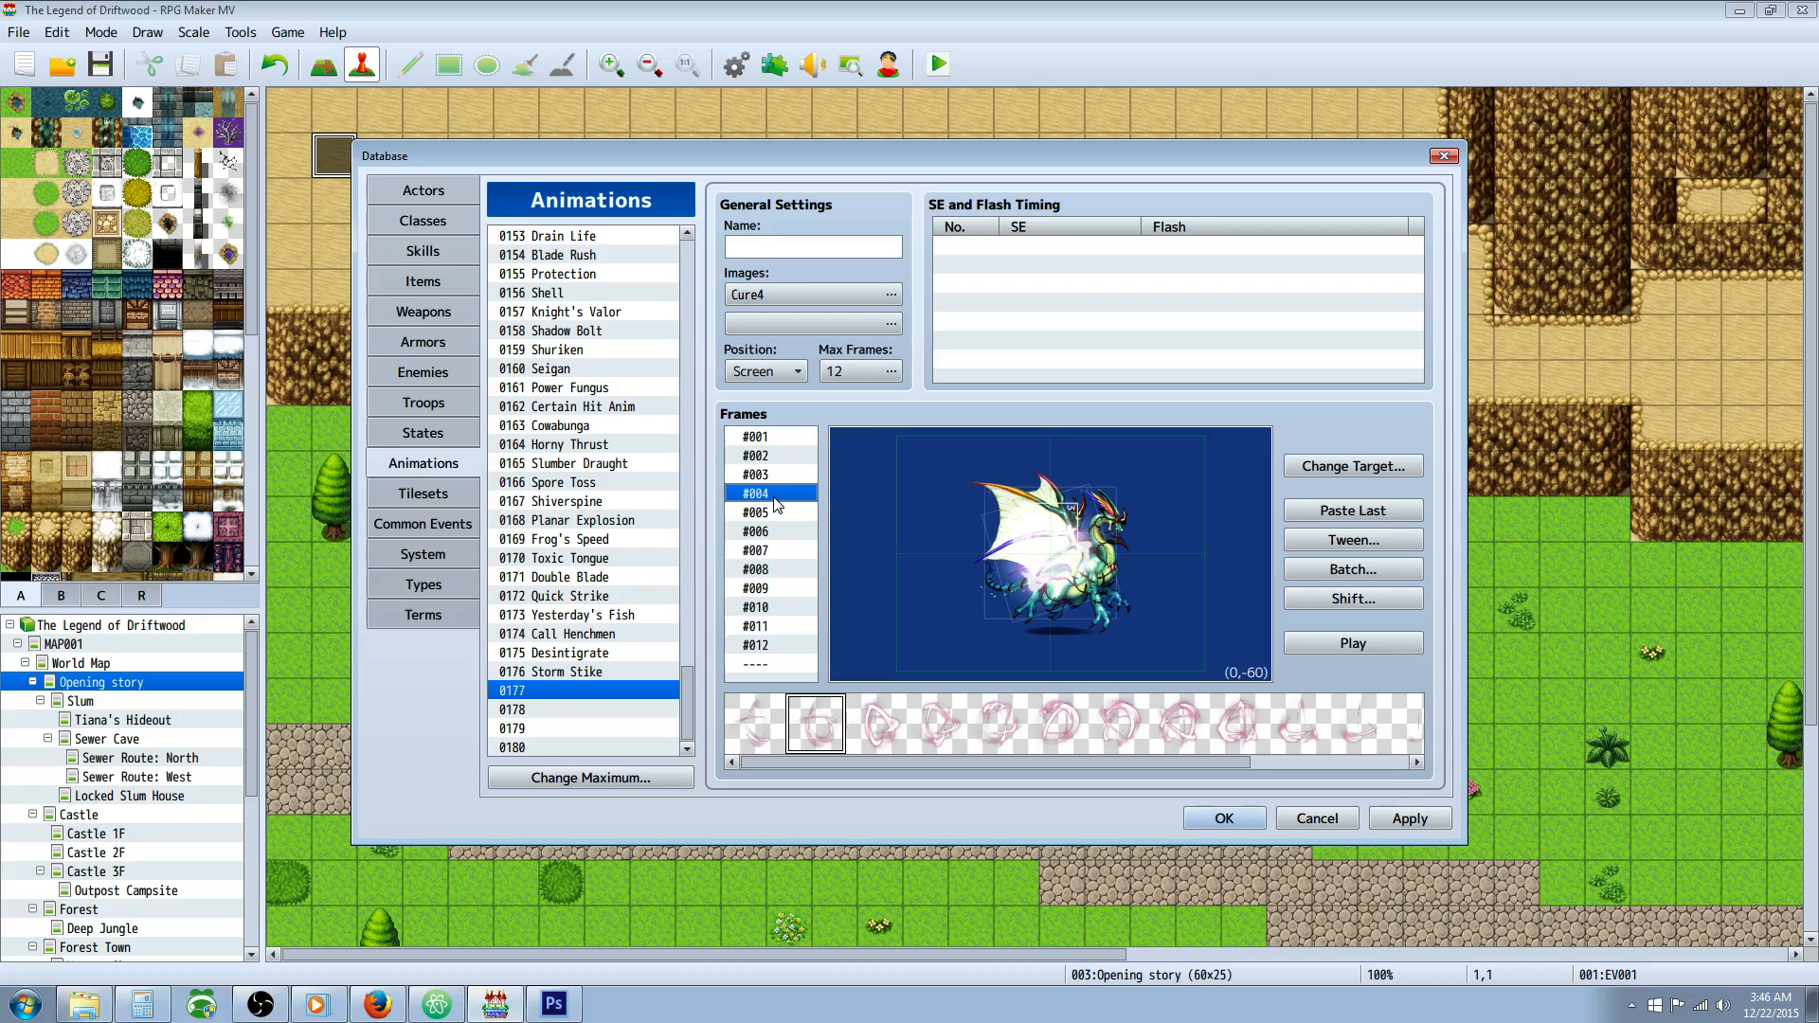
# Add a pattern 2 cell to frame 8 with X 0 and Y -90.
pyautogui.click(774, 568)
pyautogui.rightClick(870, 543)
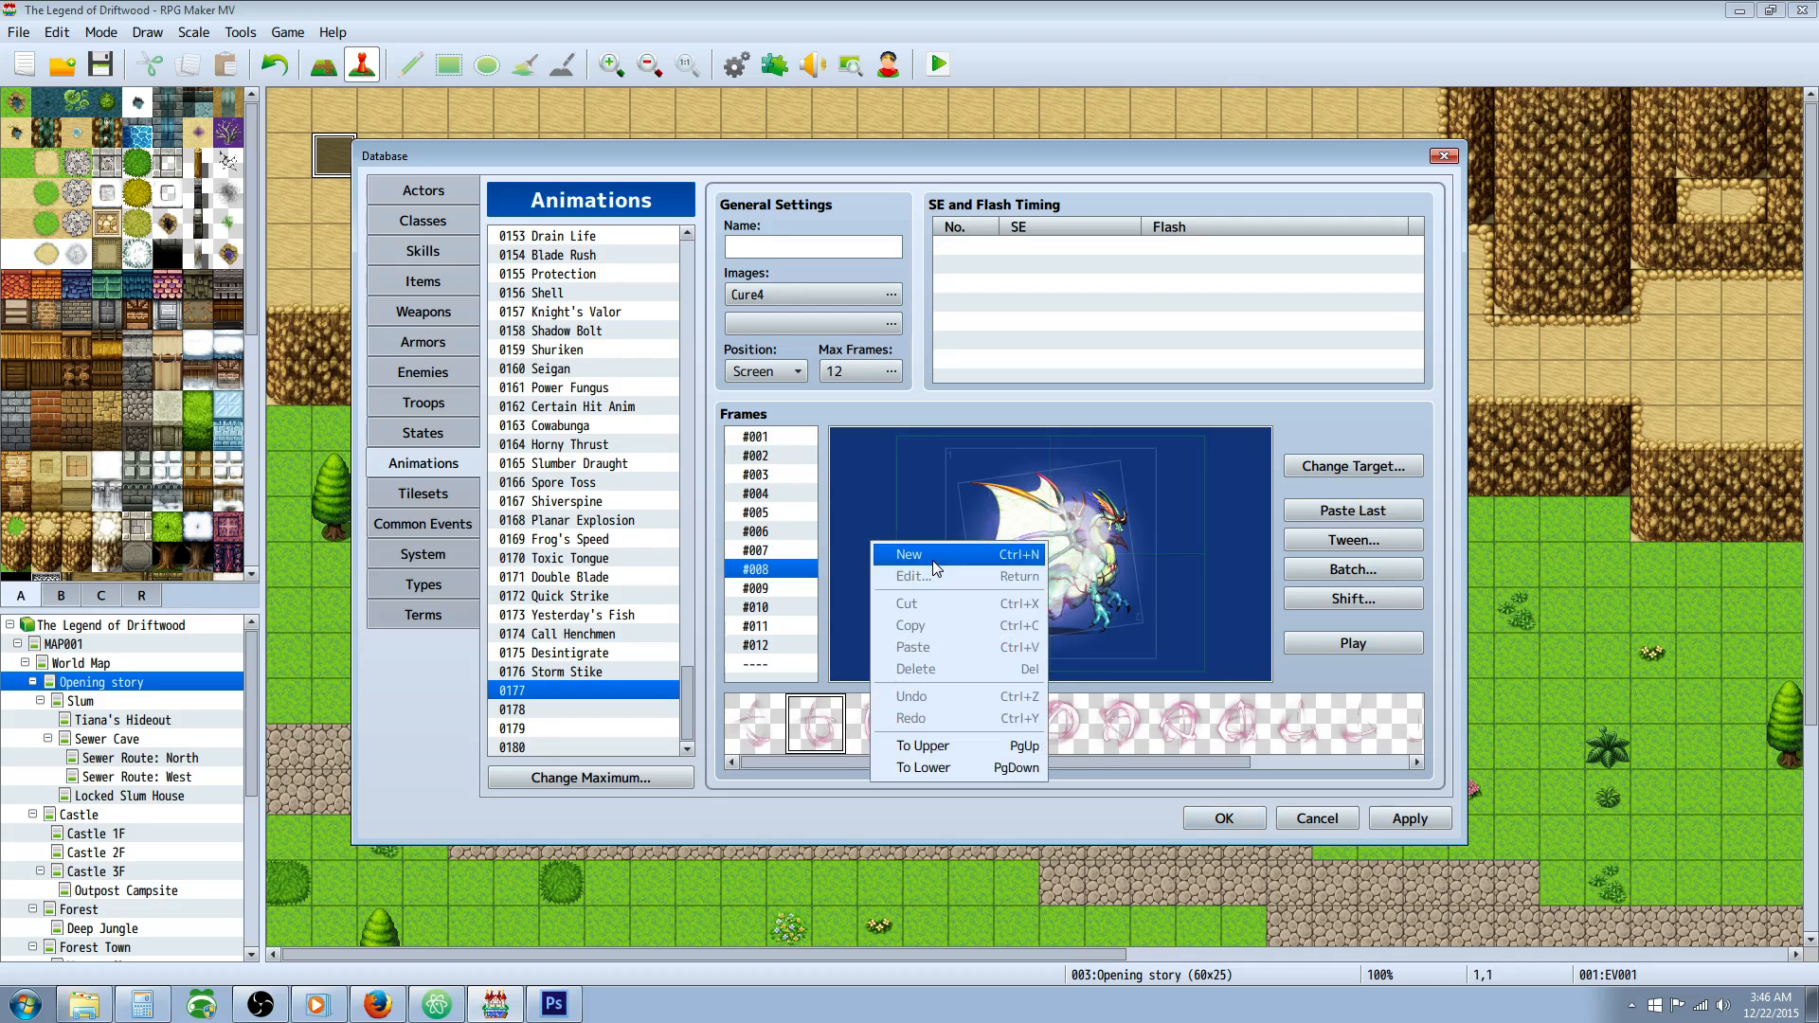
pyautogui.click(932, 560)
pyautogui.rightClick(916, 547)
pyautogui.click(941, 578)
pyautogui.doubleClick(1104, 529)
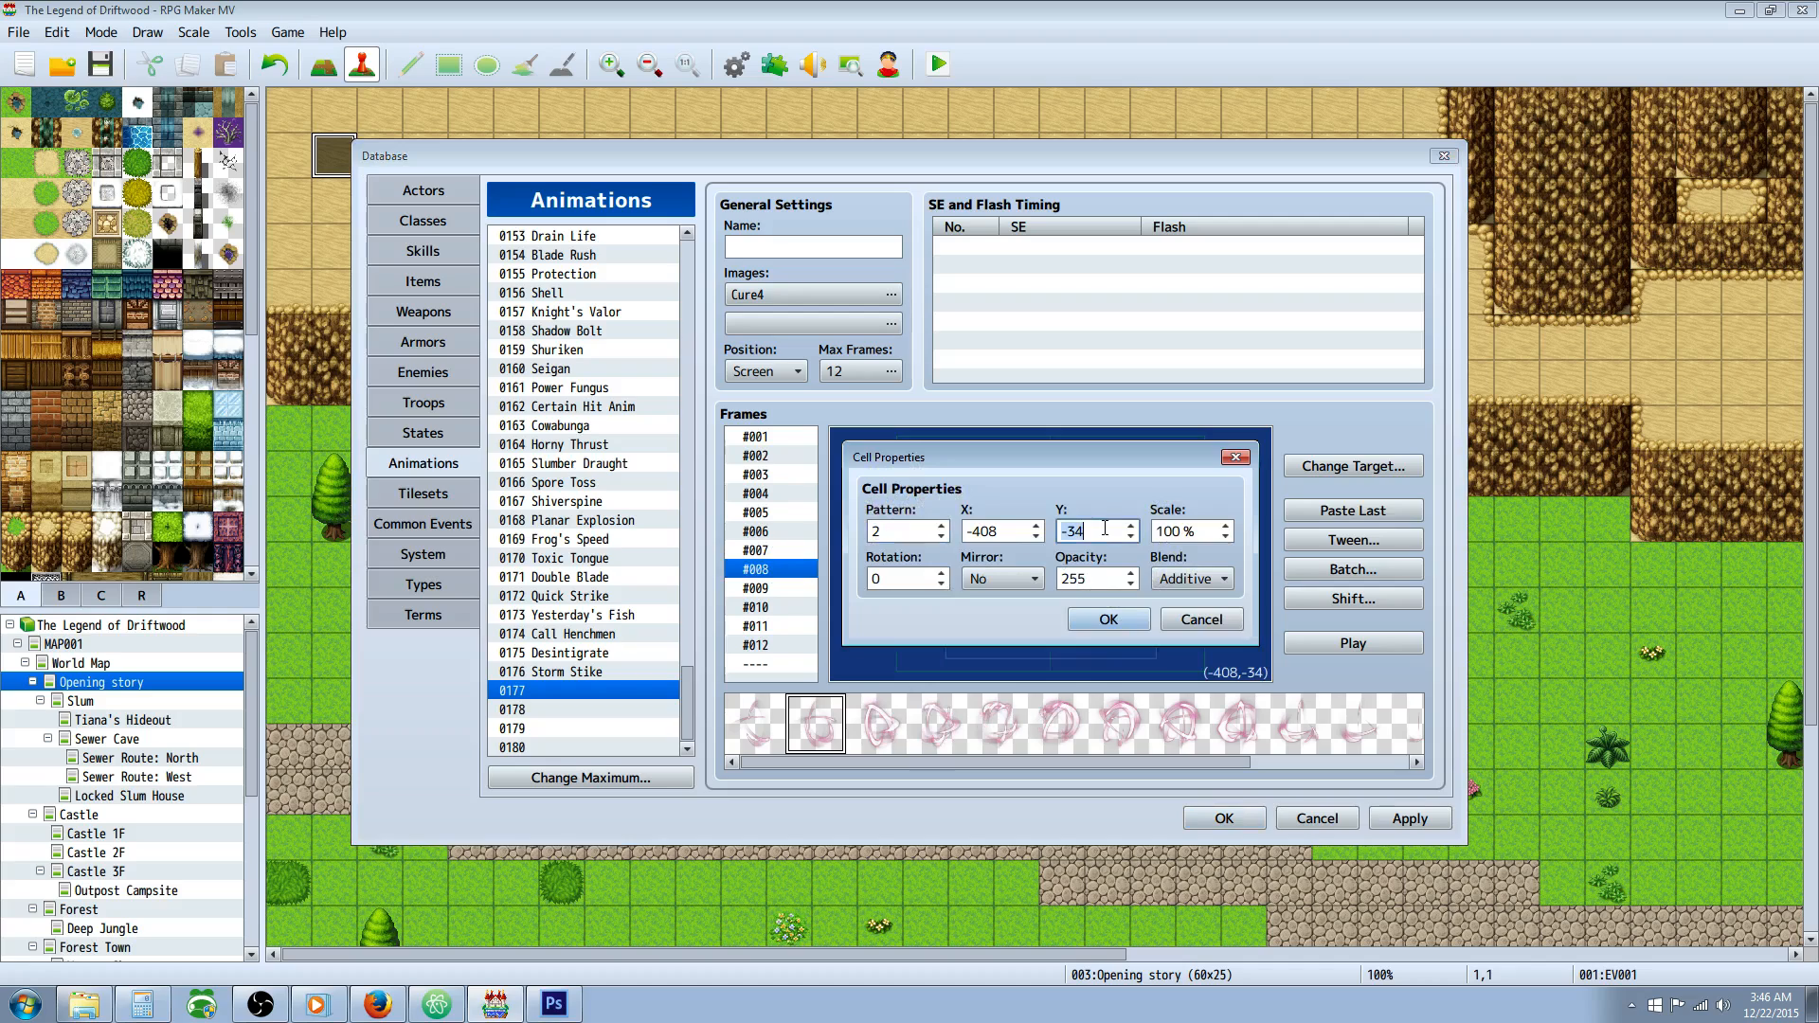
pyautogui.write('90')
pyautogui.doubleClick(985, 532)
pyautogui.write('0')
# Set the frame 8 cell's scale to 300%, opacity to 150 and rotation to 180, and accept its properties.
pyautogui.doubleClick(1205, 531)
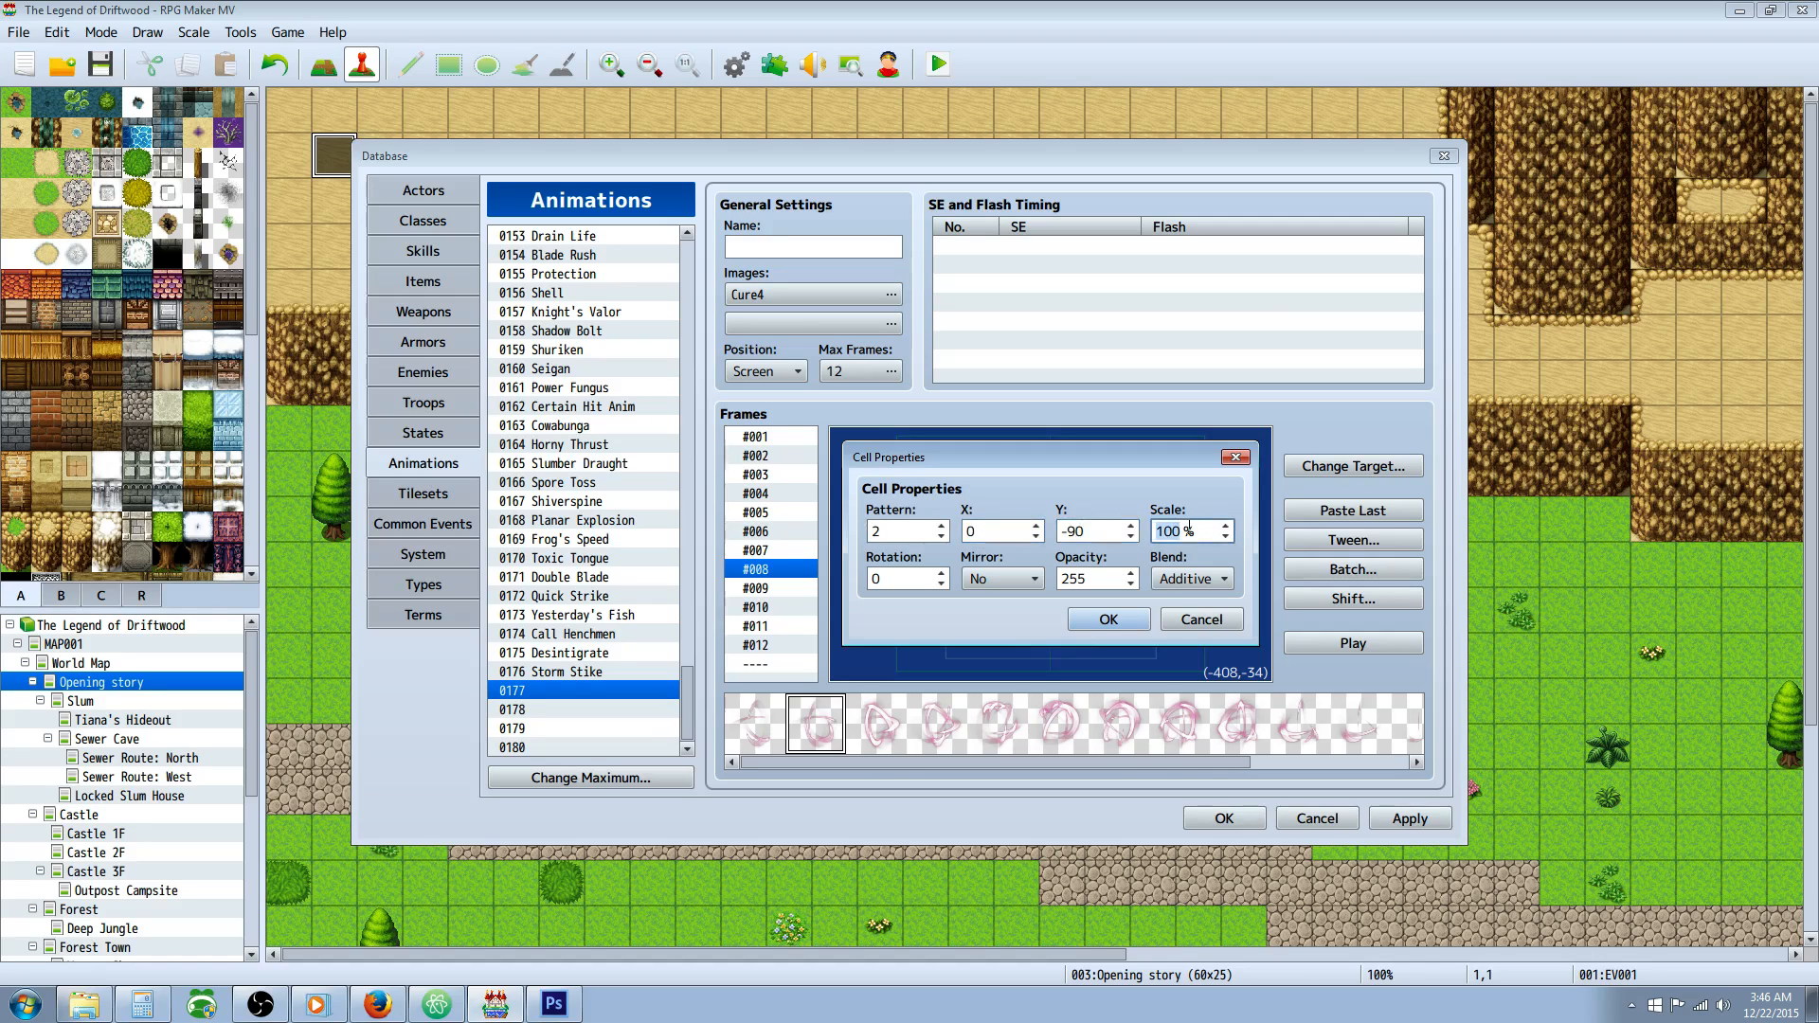
pyautogui.write('30')
pyautogui.doubleClick(1106, 578)
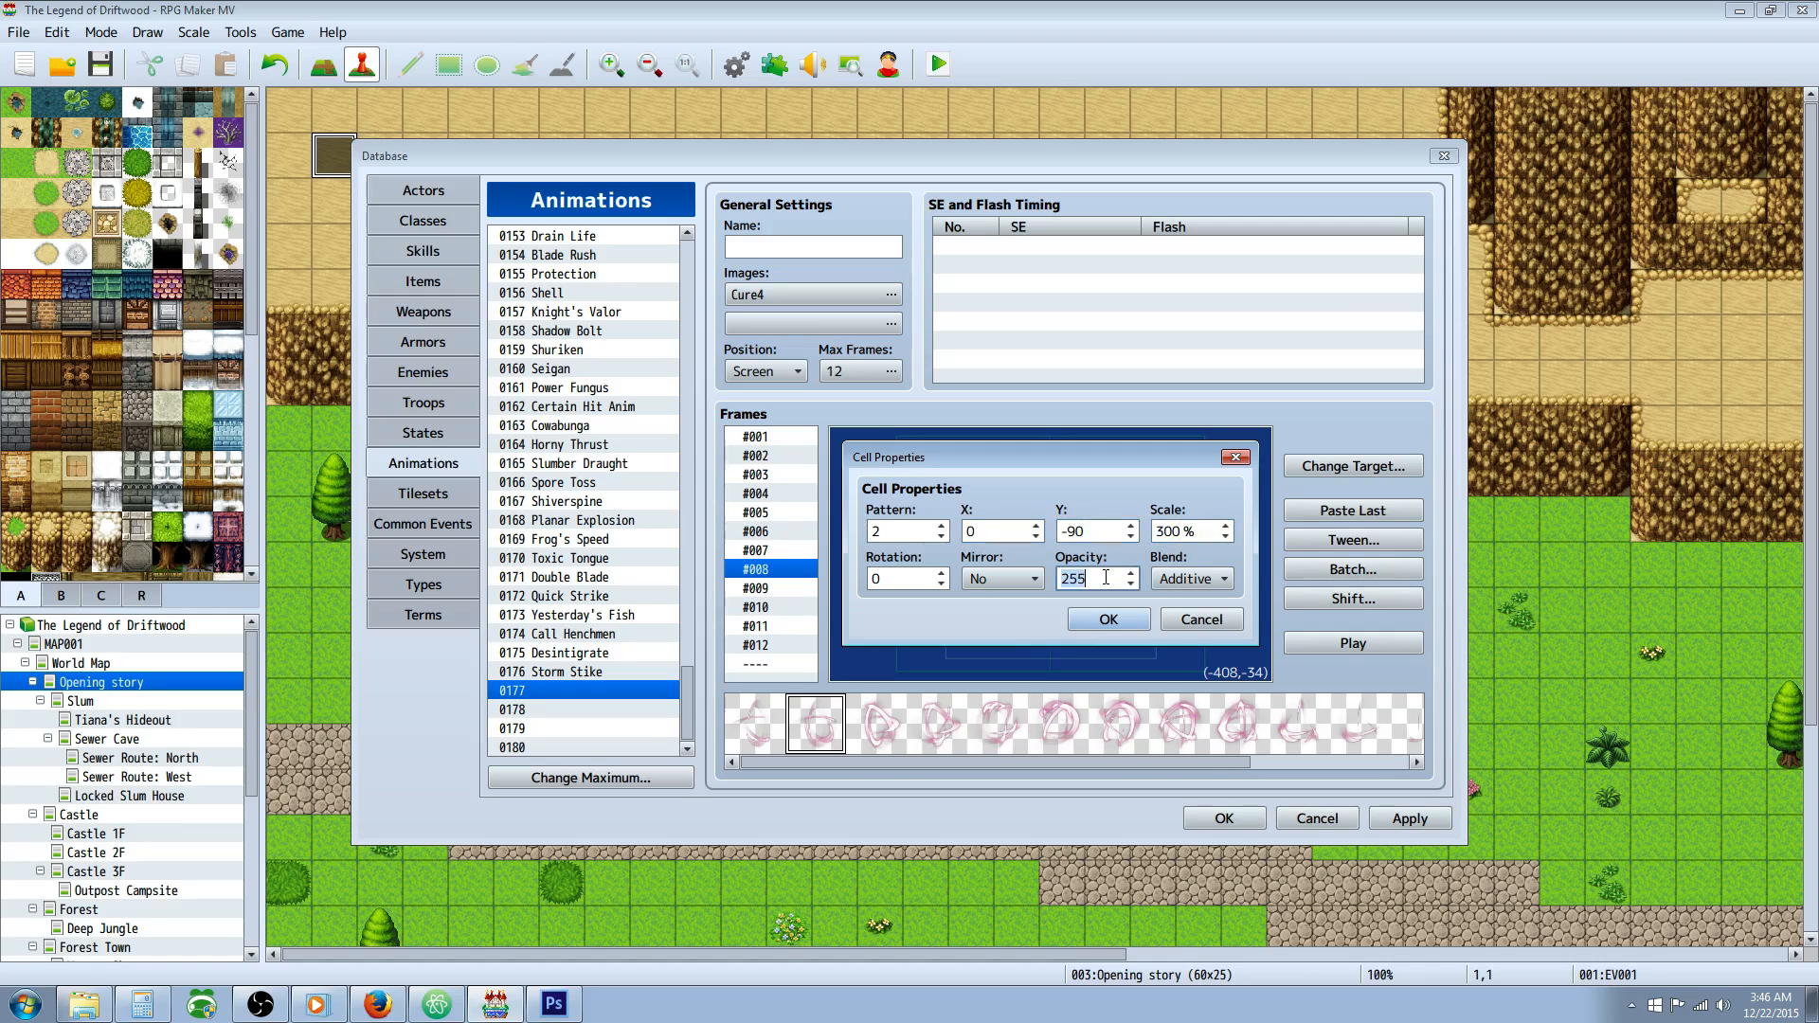
pyautogui.write('150')
pyautogui.click(882, 572)
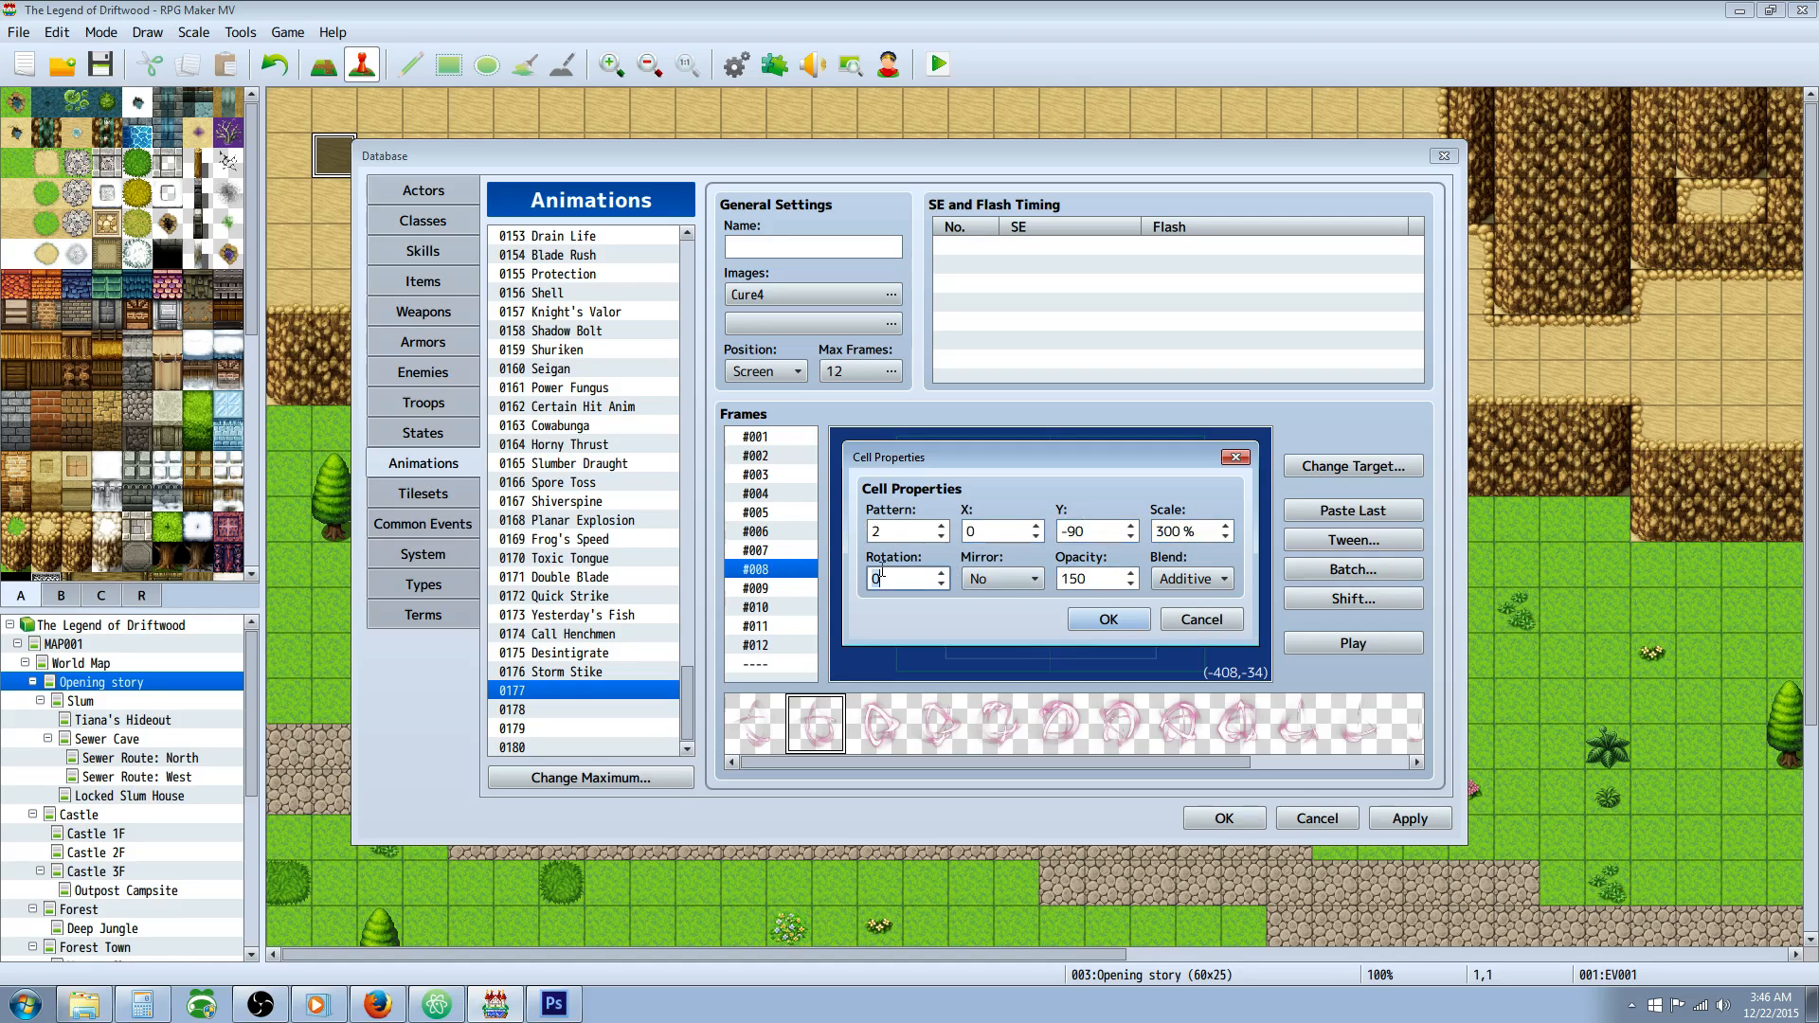
pyautogui.write('180')
pyautogui.click(1110, 620)
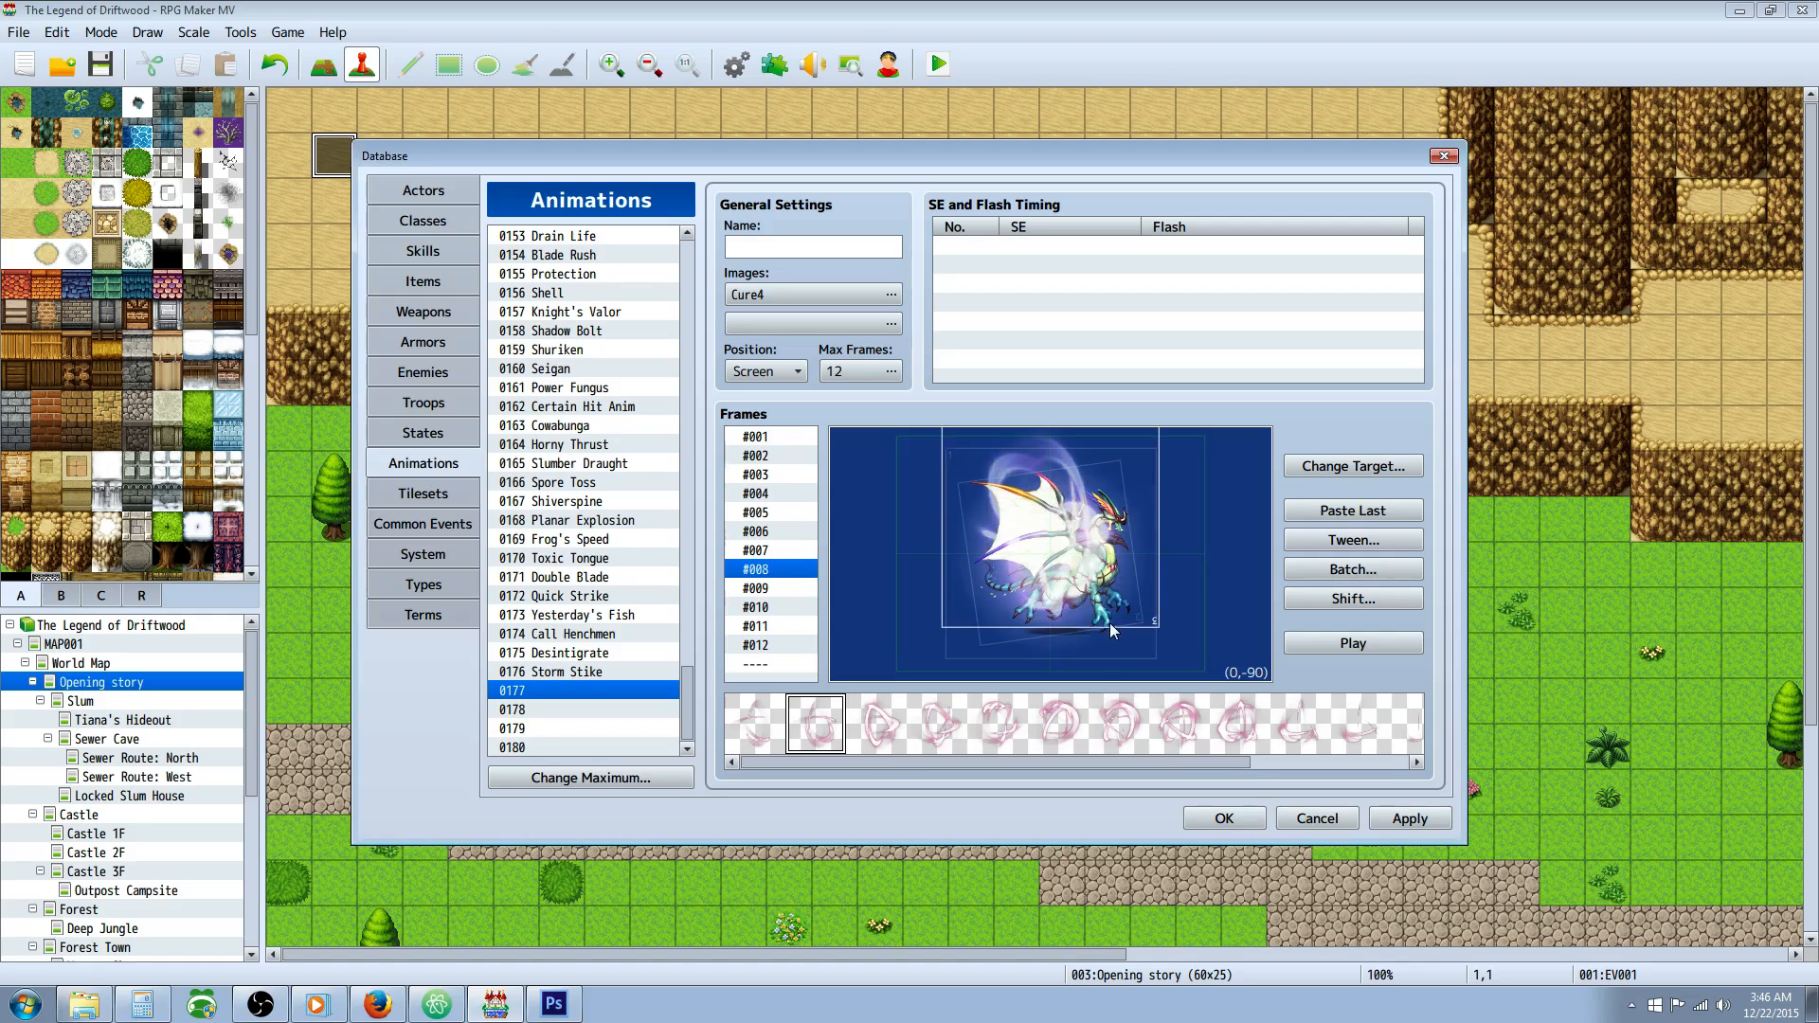
# Add a pattern 2 cell to frame 12 with X 0 and Y -120.
pyautogui.click(755, 645)
pyautogui.rightClick(882, 546)
pyautogui.click(900, 561)
pyautogui.rightClick(900, 559)
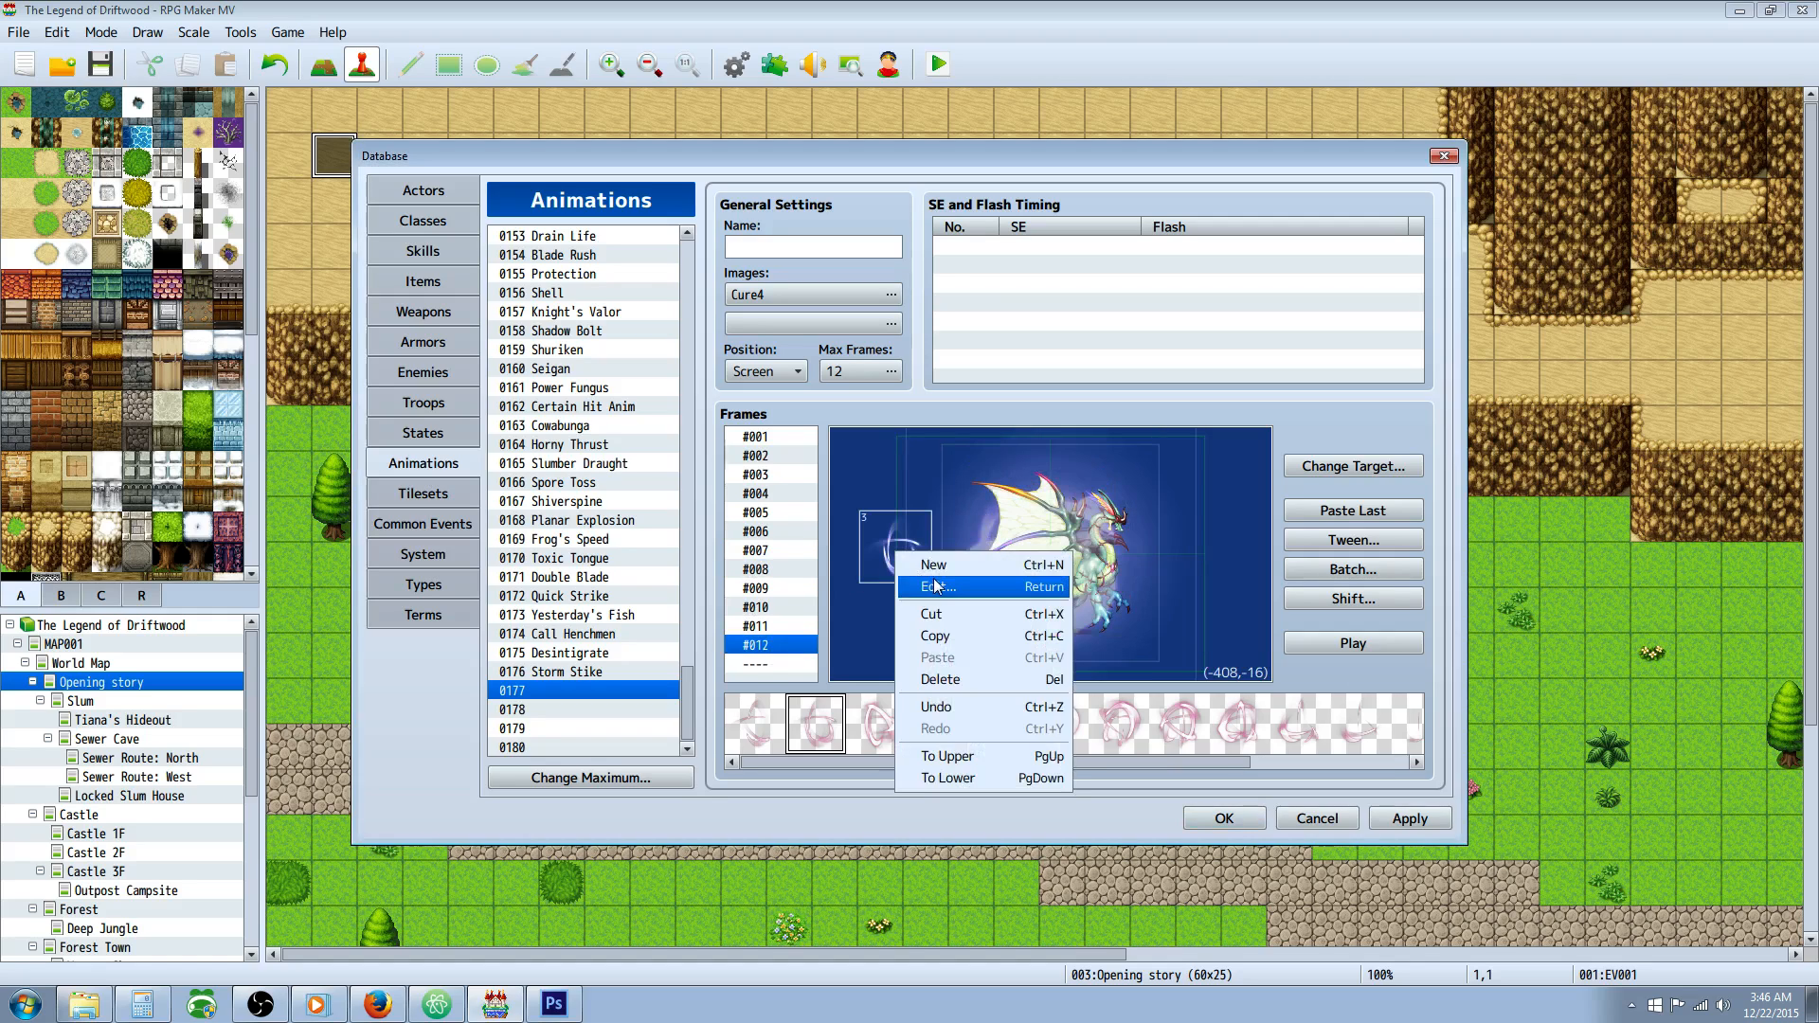
pyautogui.click(924, 593)
pyautogui.press('Tab')
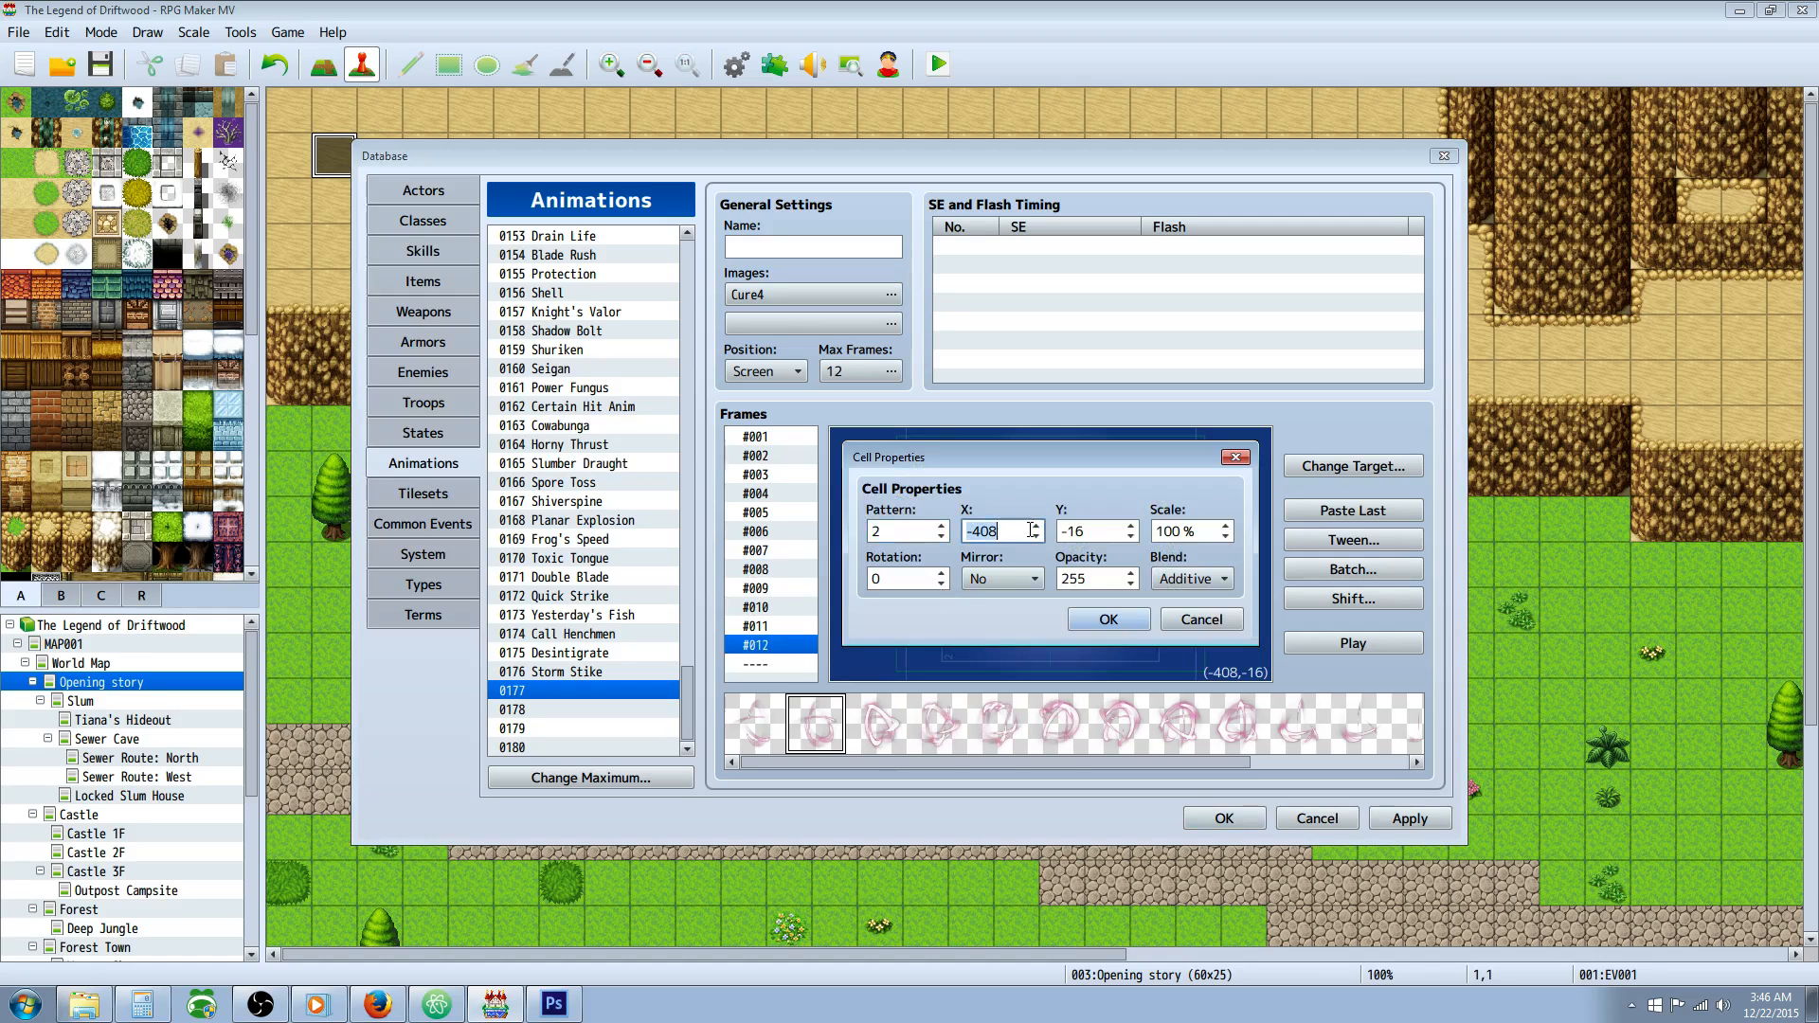
pyautogui.write('0')
pyautogui.press('Tab')
pyautogui.write('12')
pyautogui.moveTo(1076, 537); pyautogui.dragTo(1006, 529)
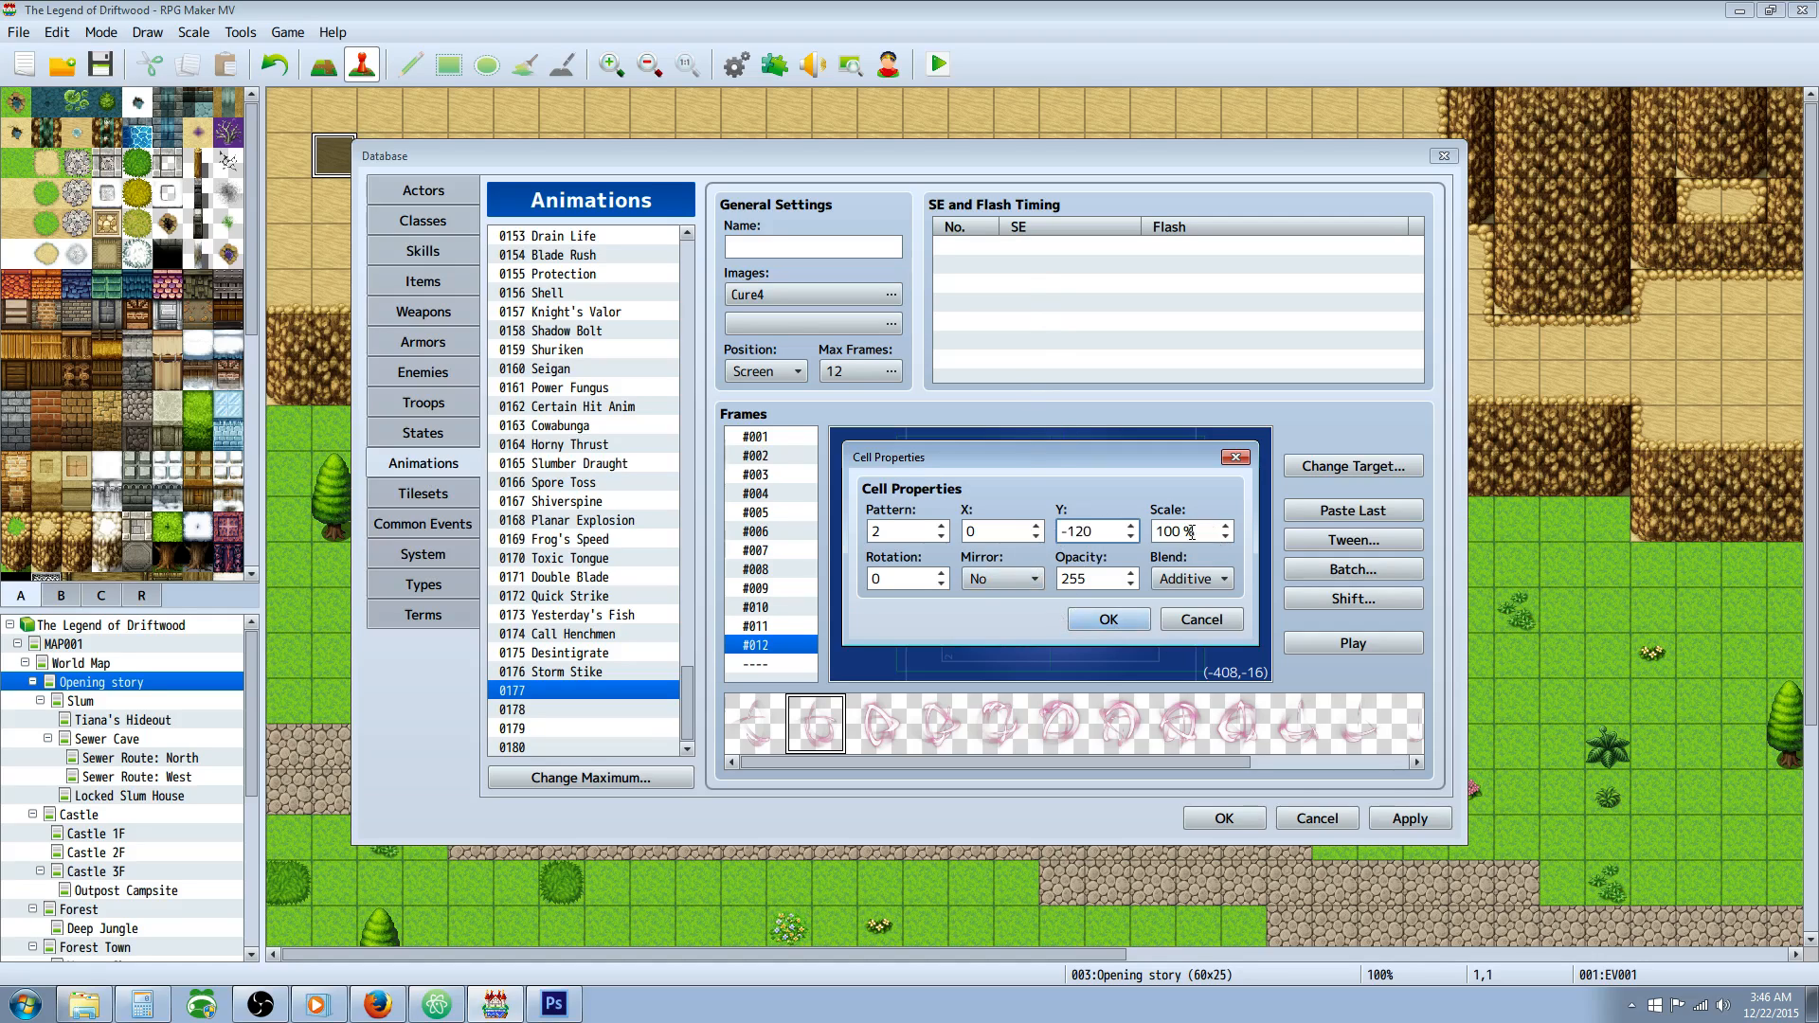
# Set the frame 12 cell's scale to 400%, rotation to 270 and opacity to 100, and accept its properties.
pyautogui.press('Tab')
pyautogui.write('30')
pyautogui.doubleClick(1175, 531)
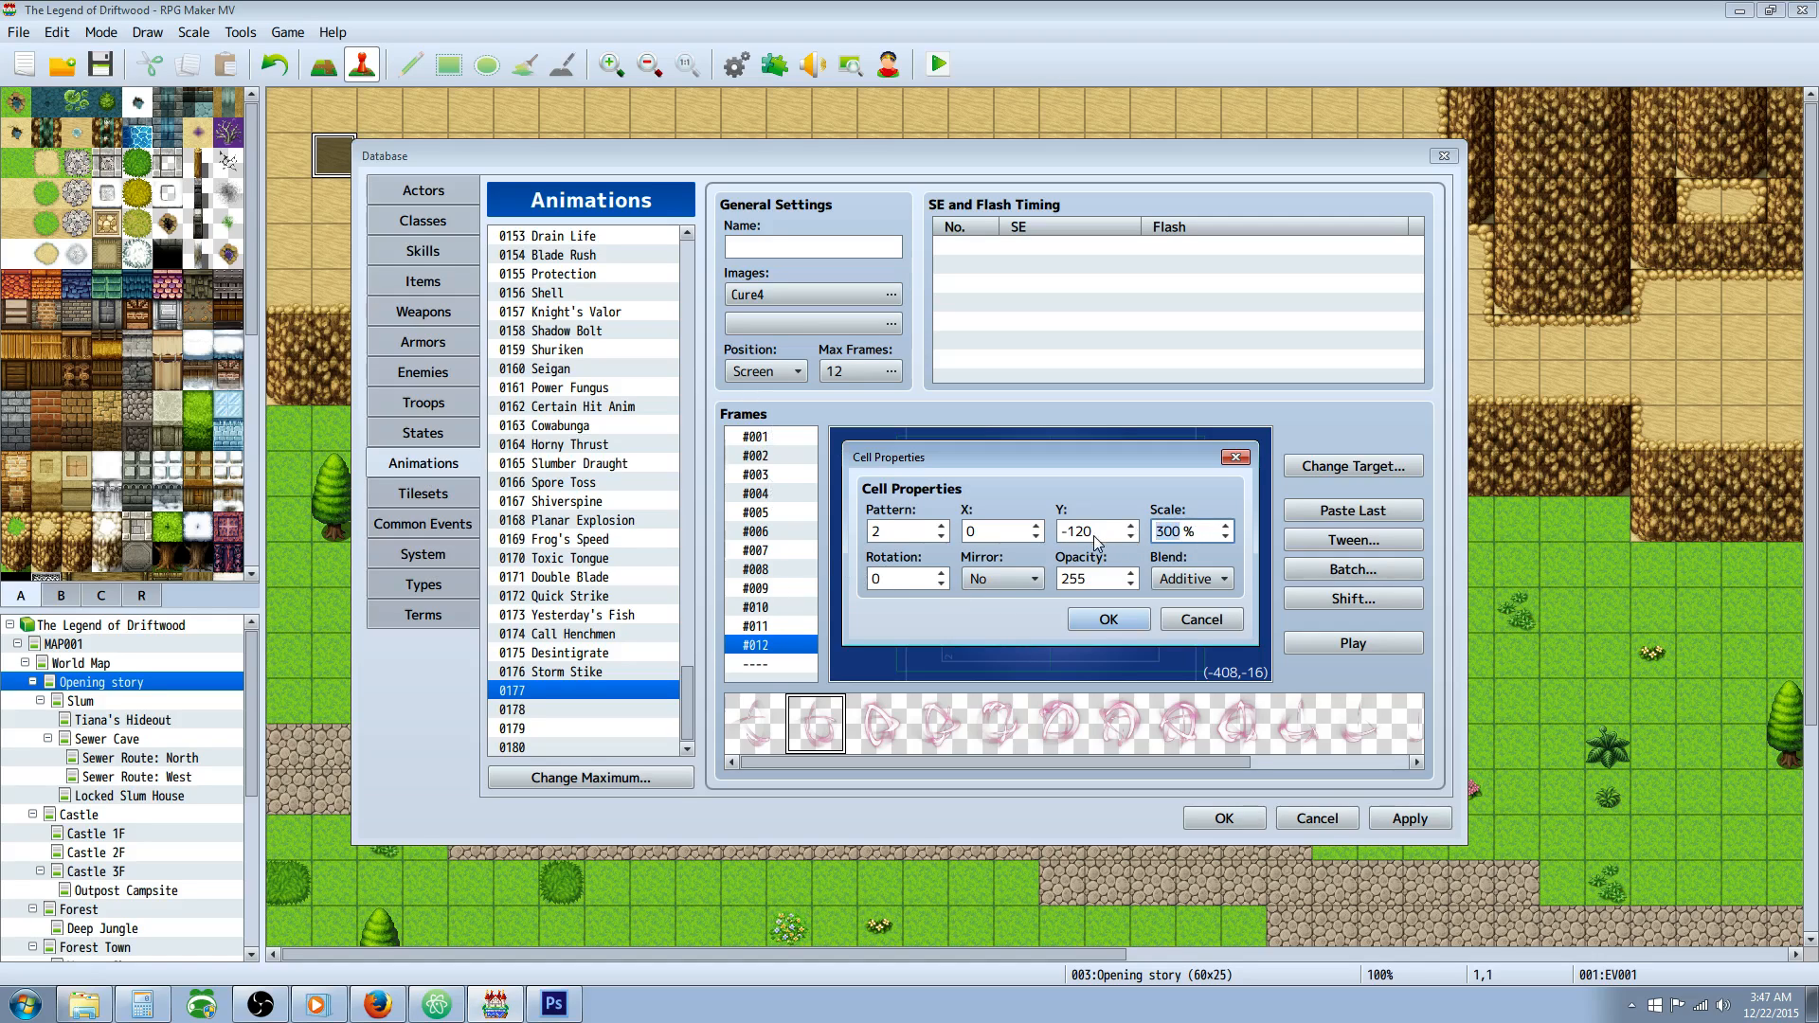
pyautogui.write('400')
pyautogui.click(929, 576)
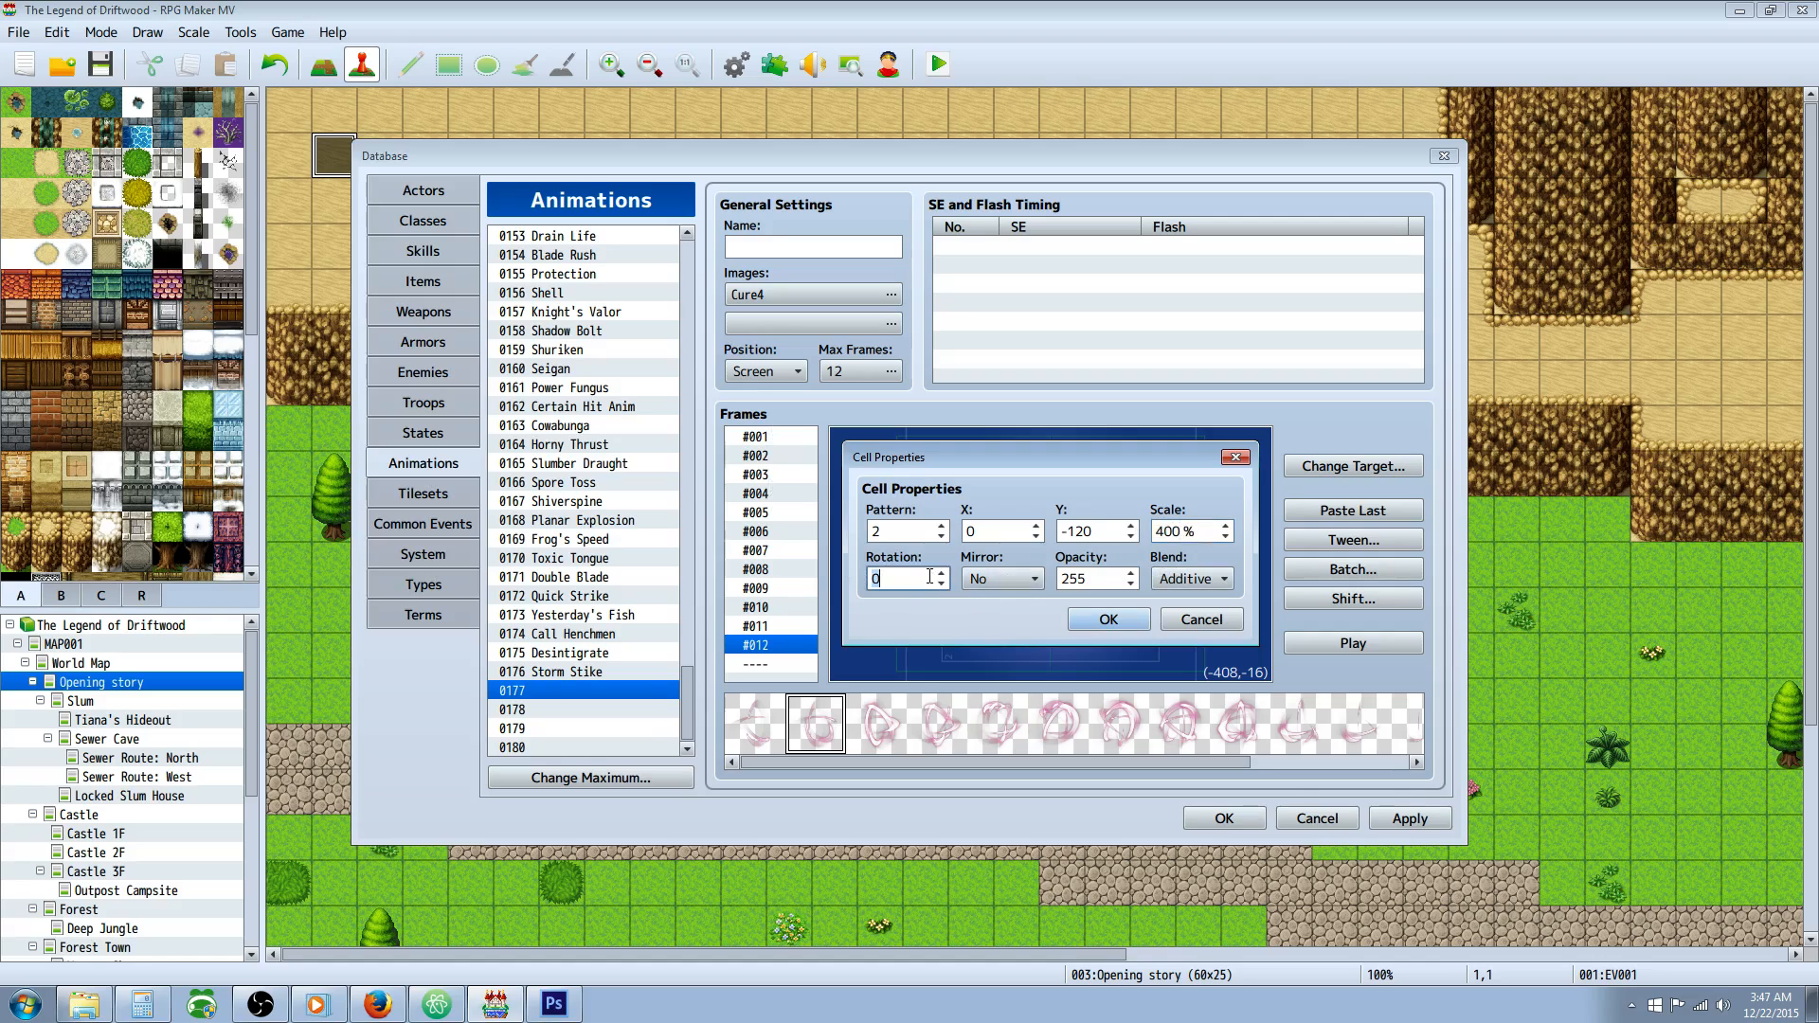
pyautogui.press('Tab')
pyautogui.press('Tab')
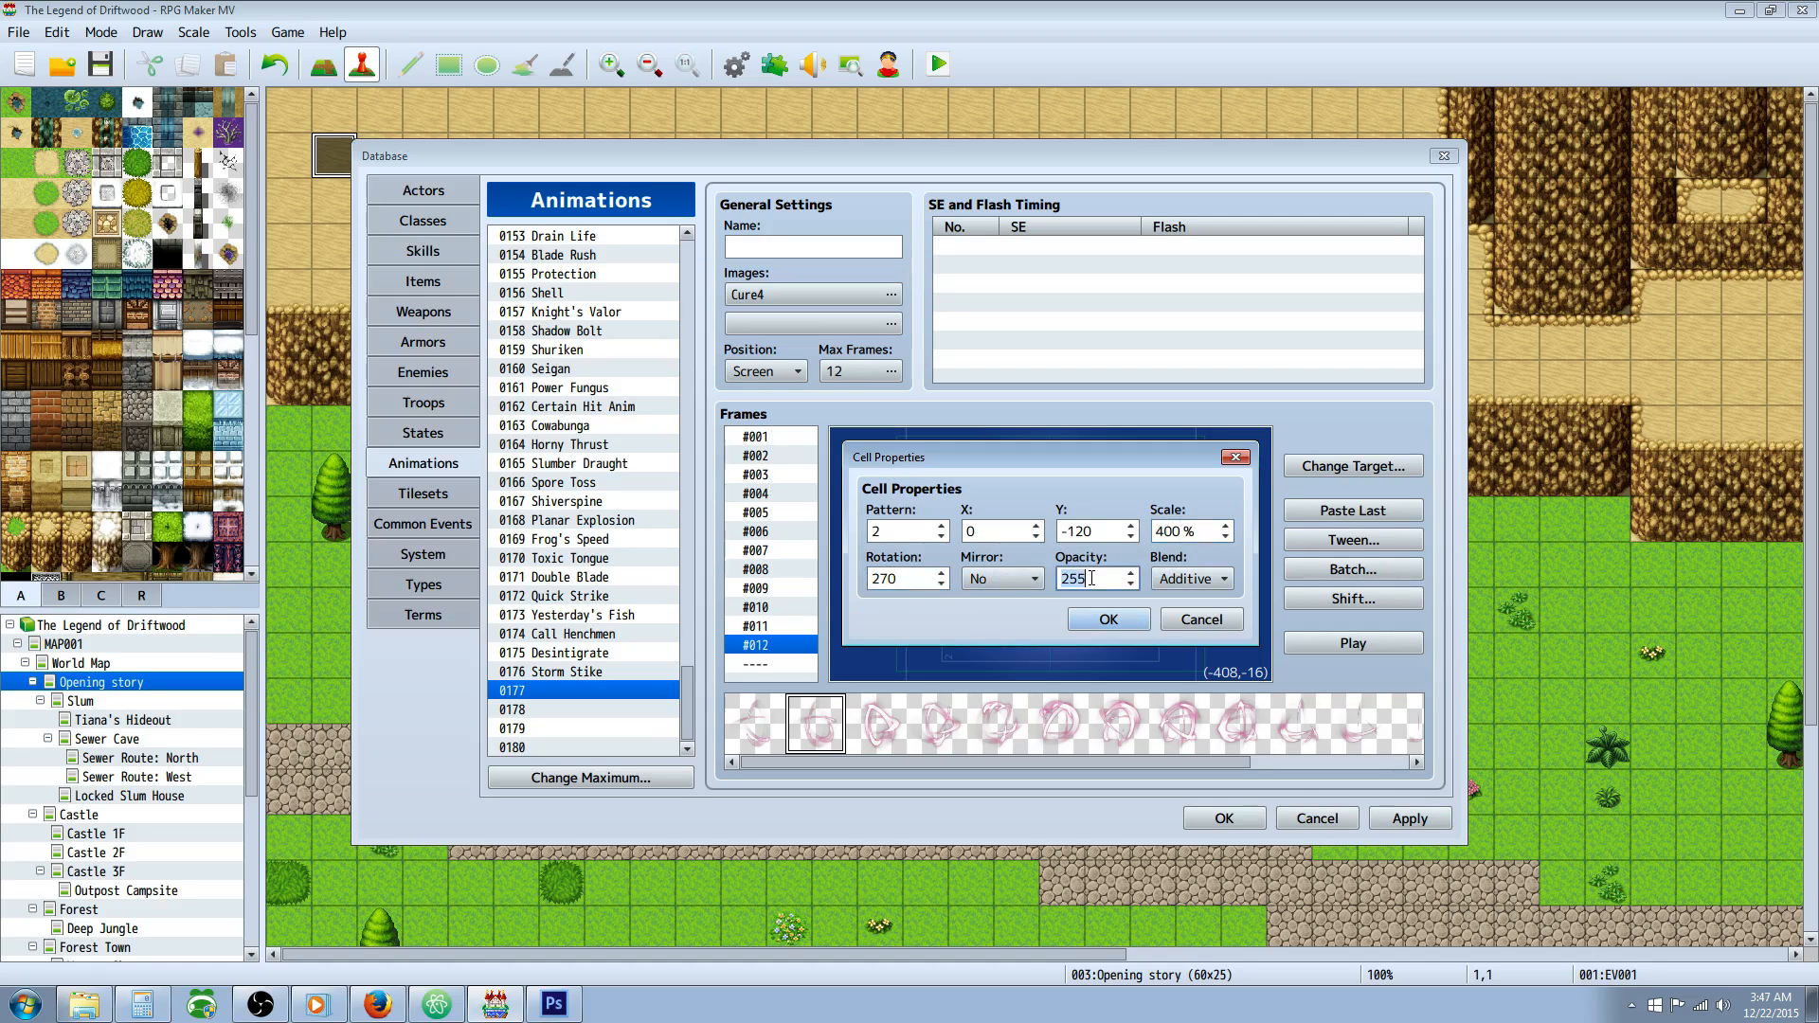
pyautogui.write('100')
pyautogui.press('Return')
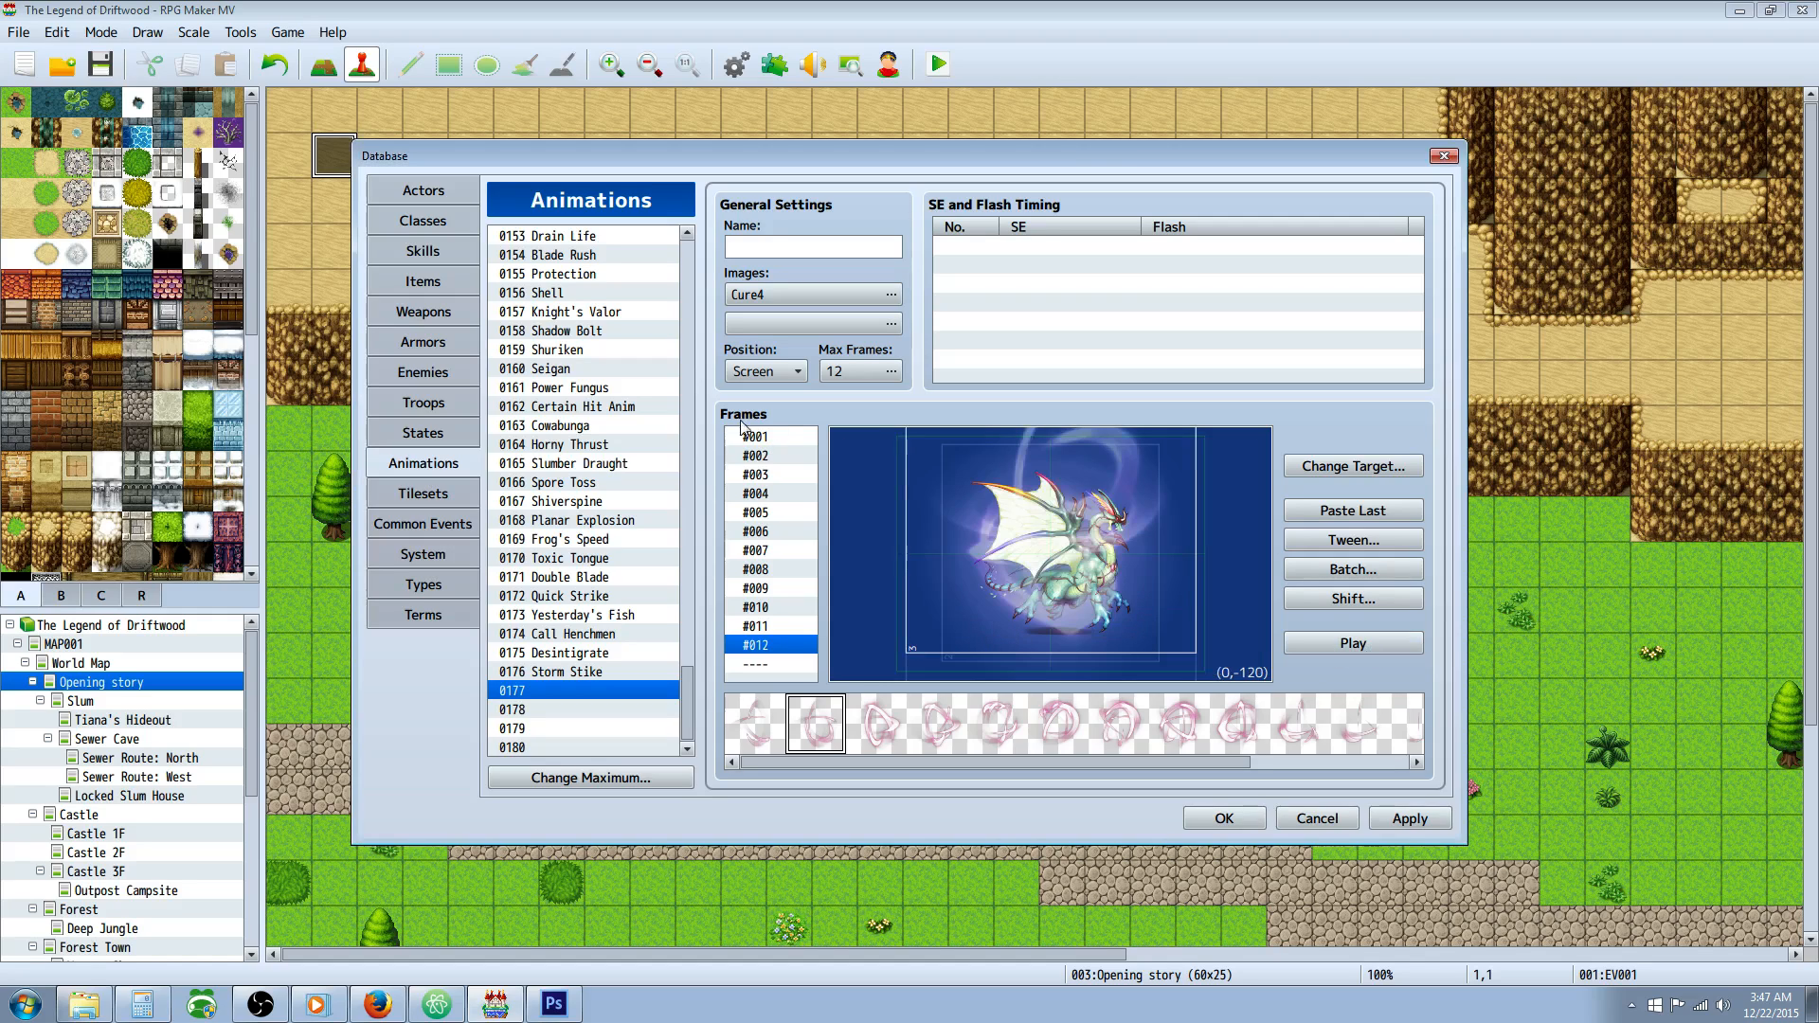
# Step through frames 1 to 7 to examine the cells and check the tween settings without applying them.
pyautogui.click(781, 436)
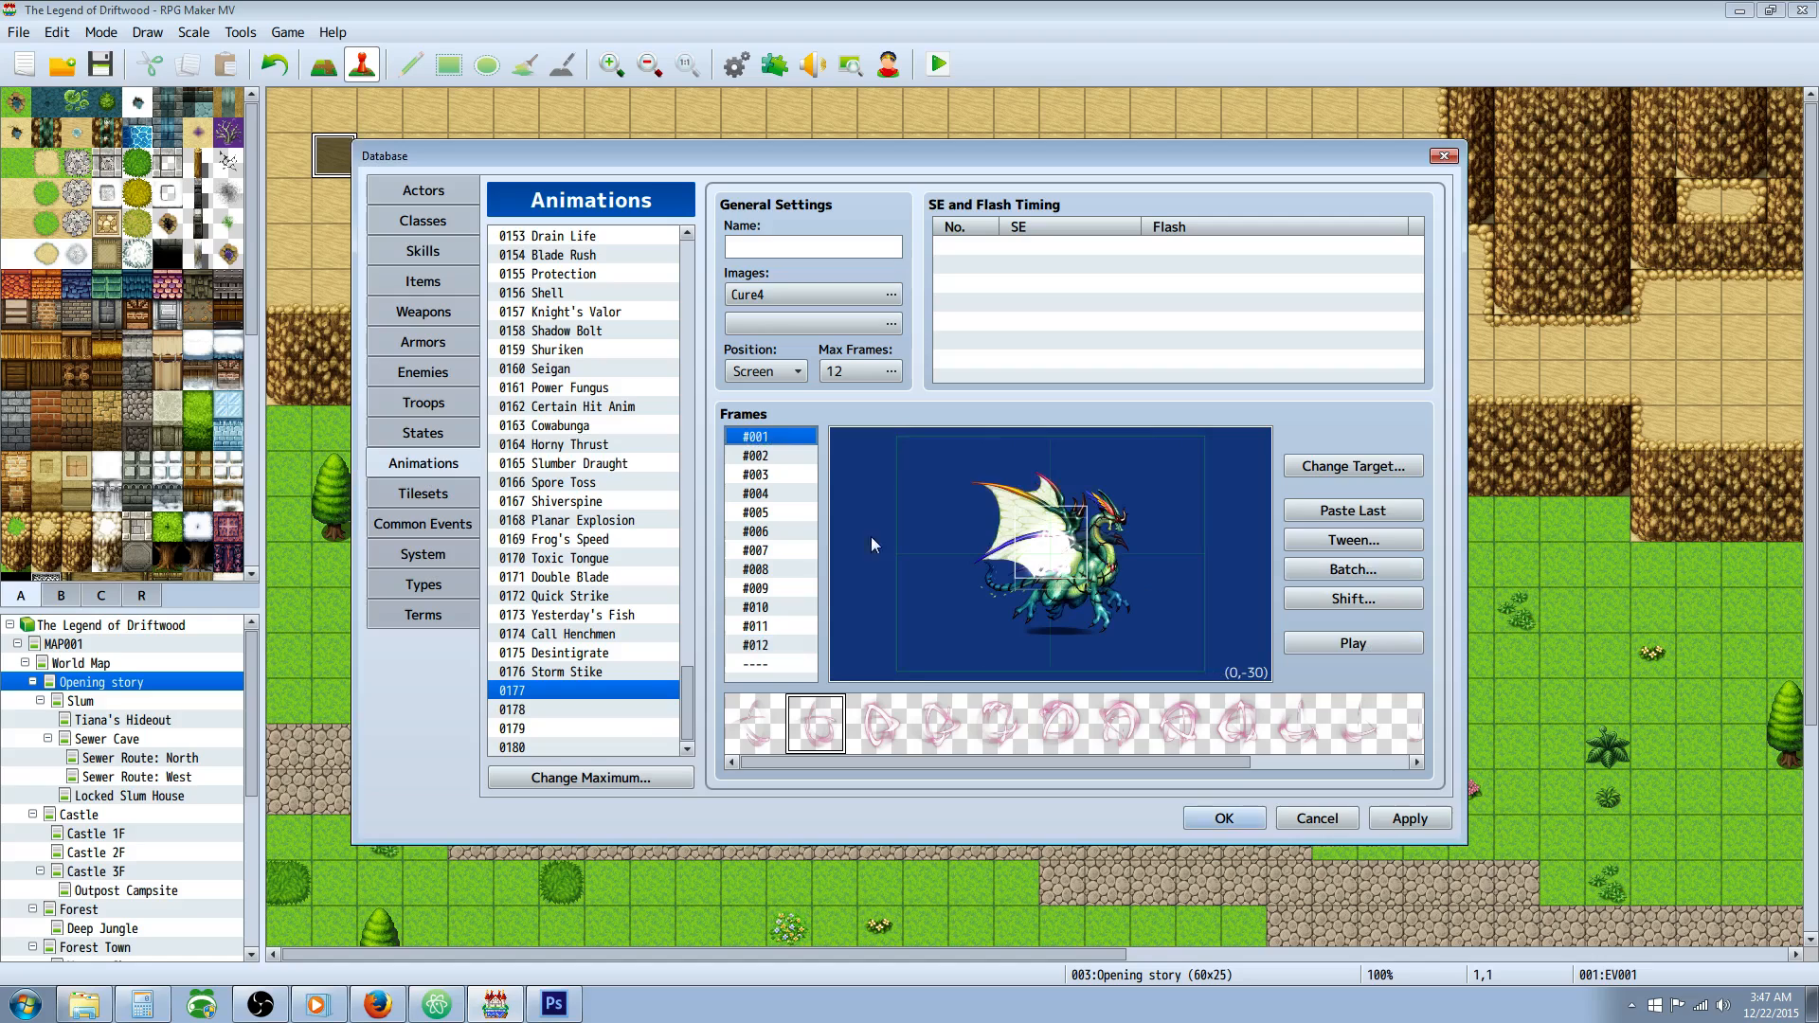
pyautogui.click(786, 455)
pyautogui.click(777, 473)
pyautogui.click(772, 513)
pyautogui.click(774, 531)
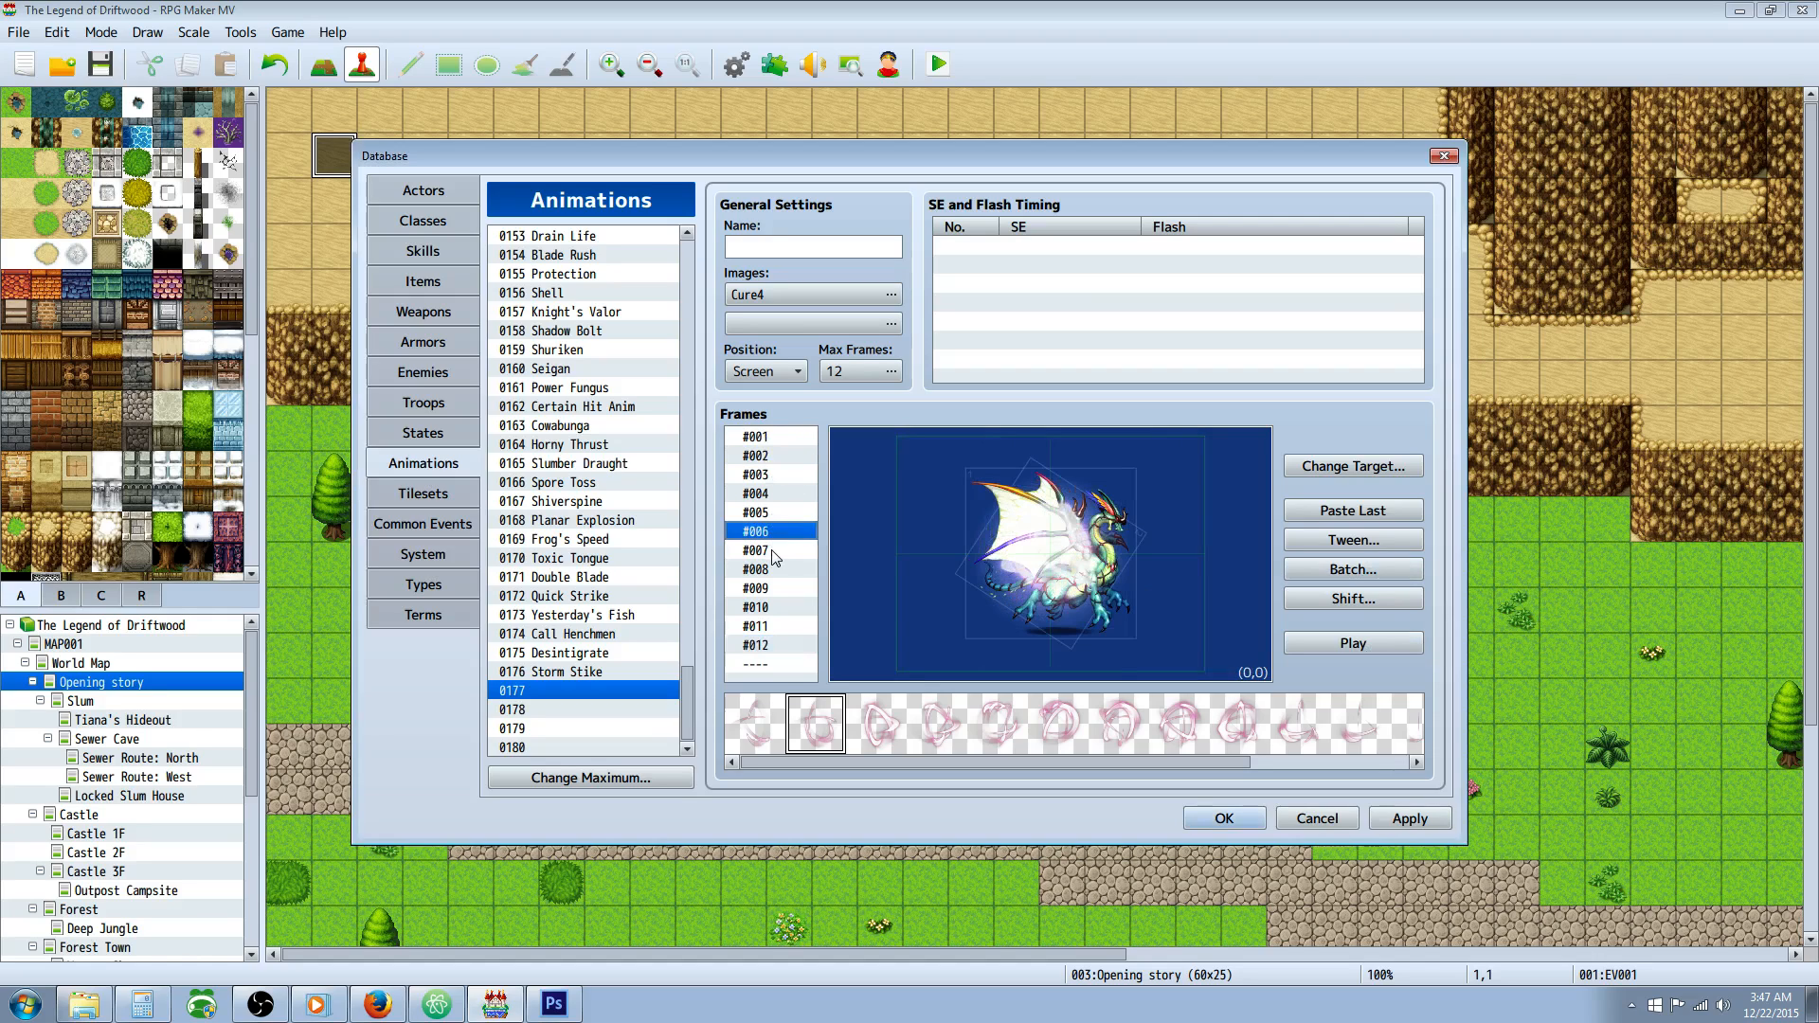
pyautogui.click(775, 550)
pyautogui.click(1349, 540)
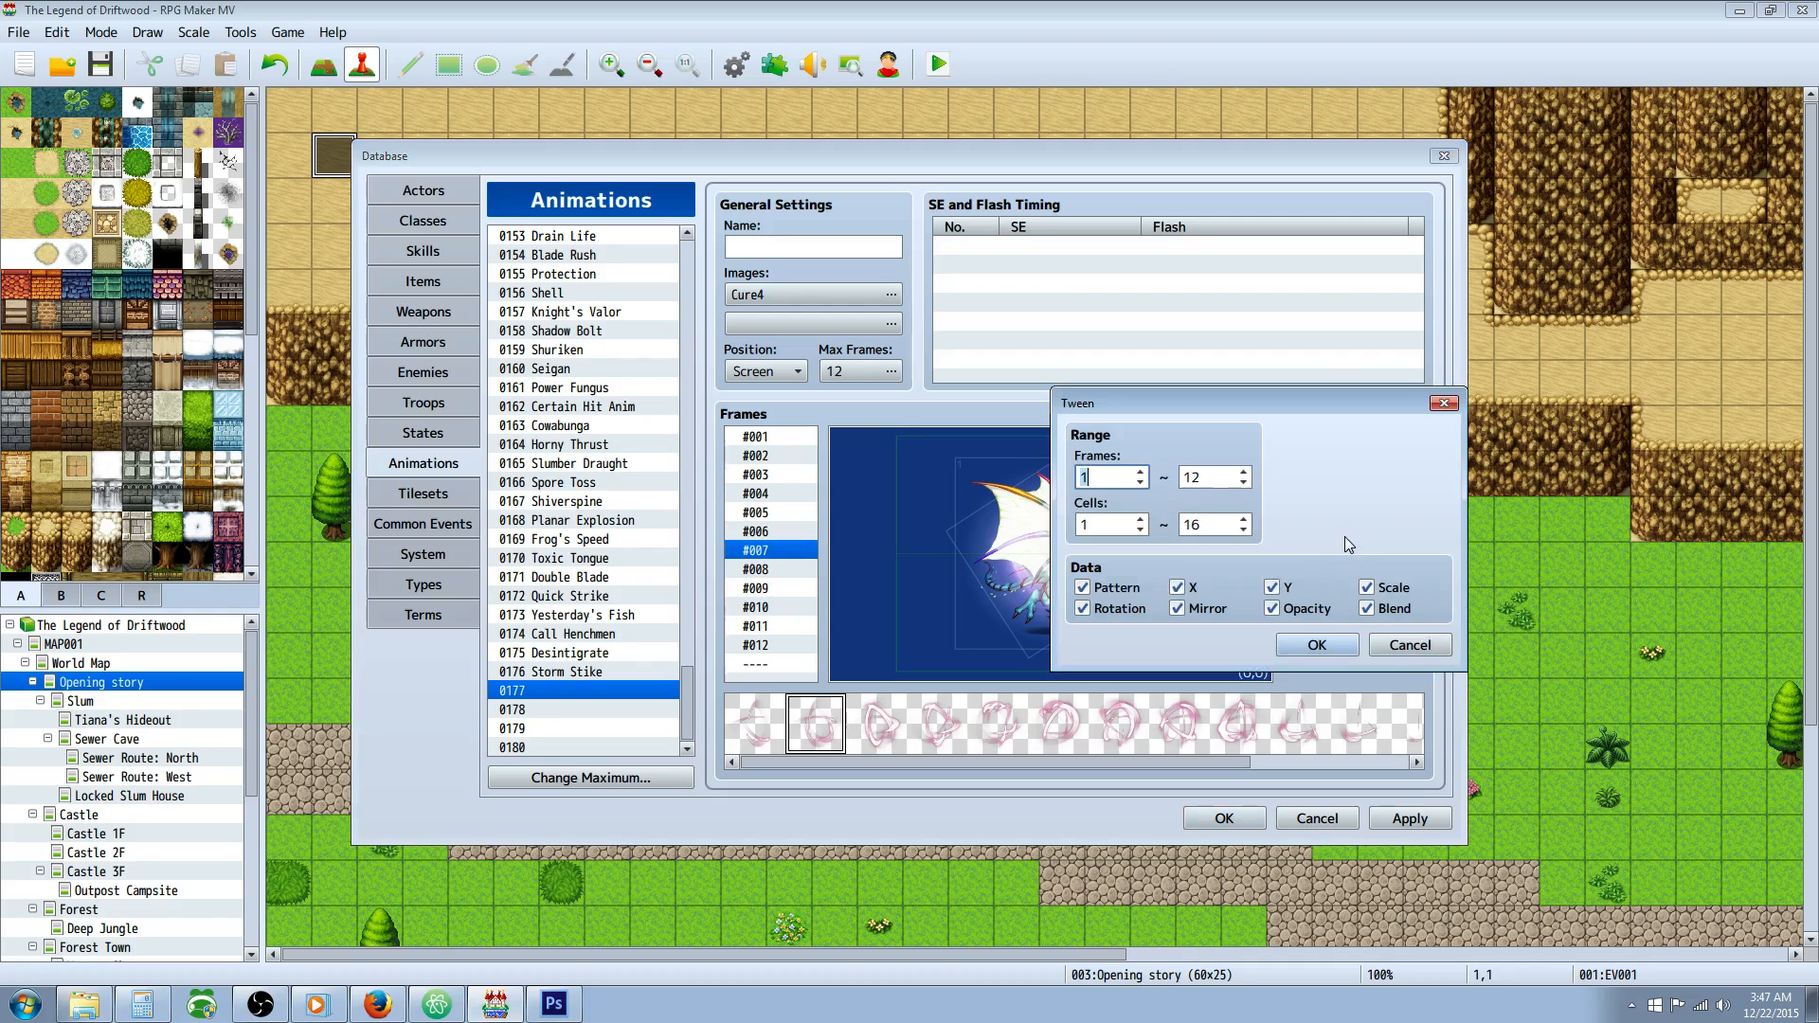
pyautogui.click(1411, 641)
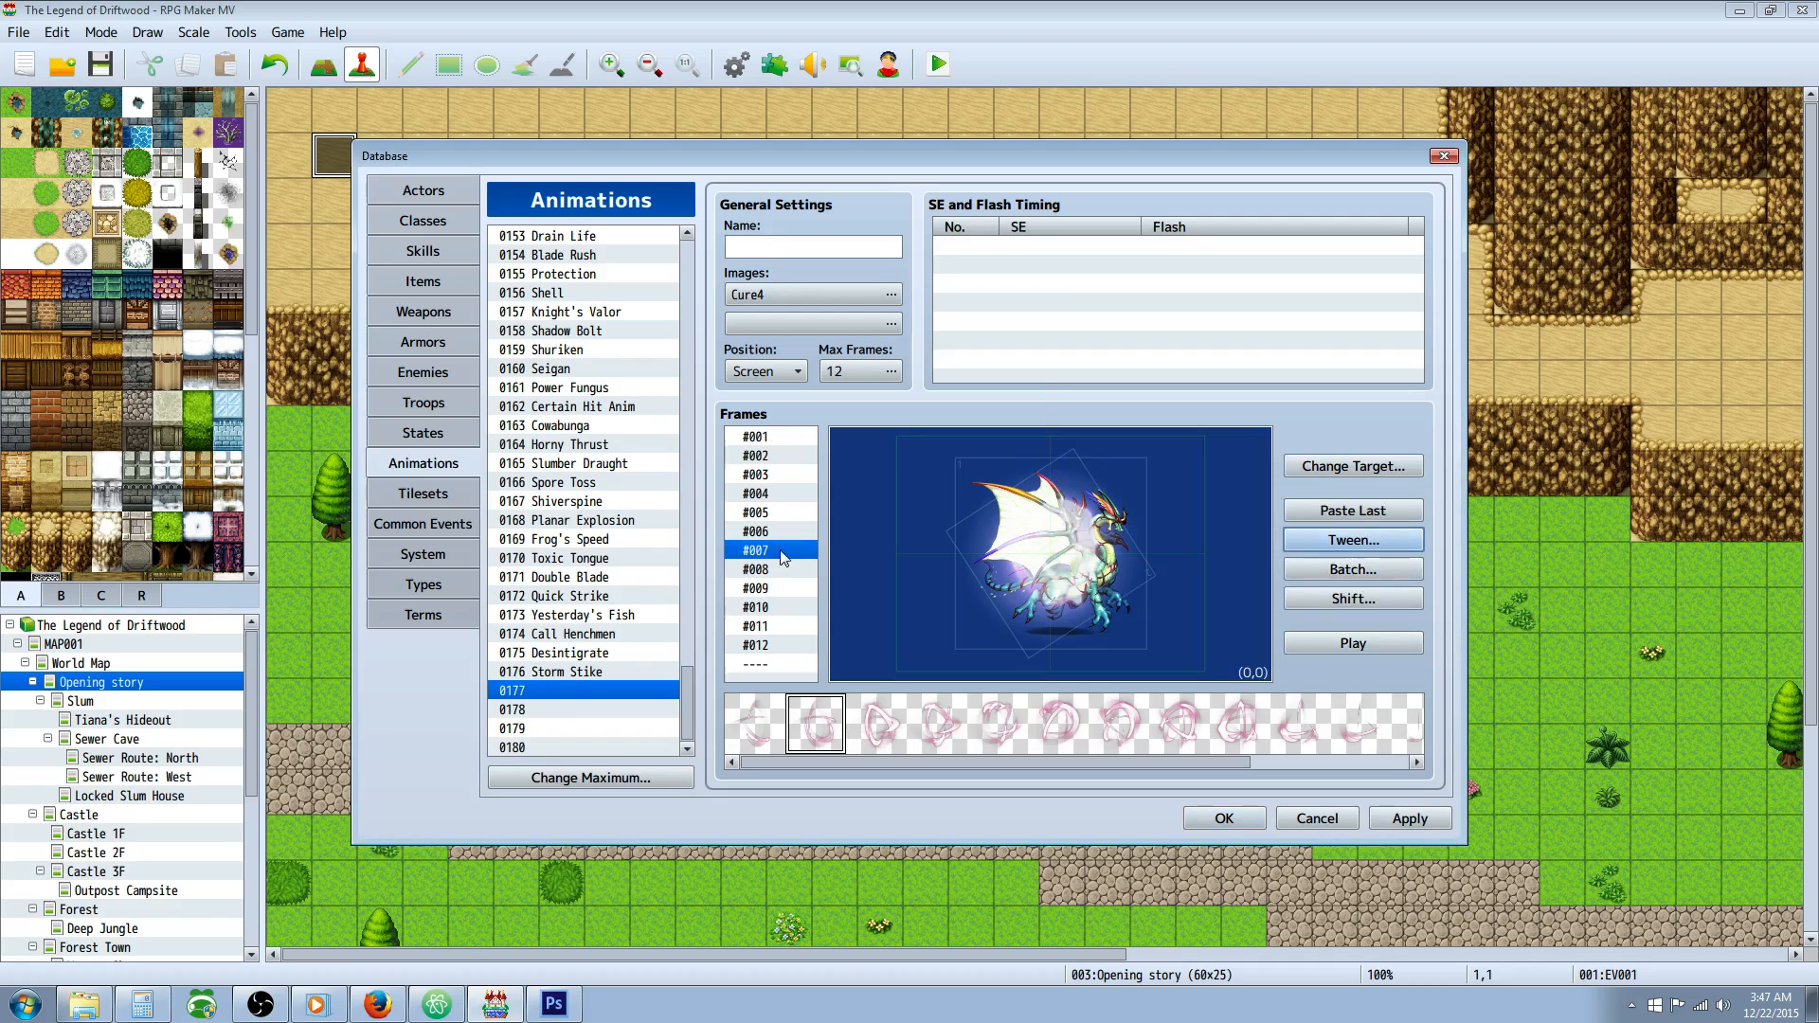
# Tween all data properties across frames 1 to 12 for cells 1 to 16, and play the animation to preview it.
pyautogui.click(1347, 540)
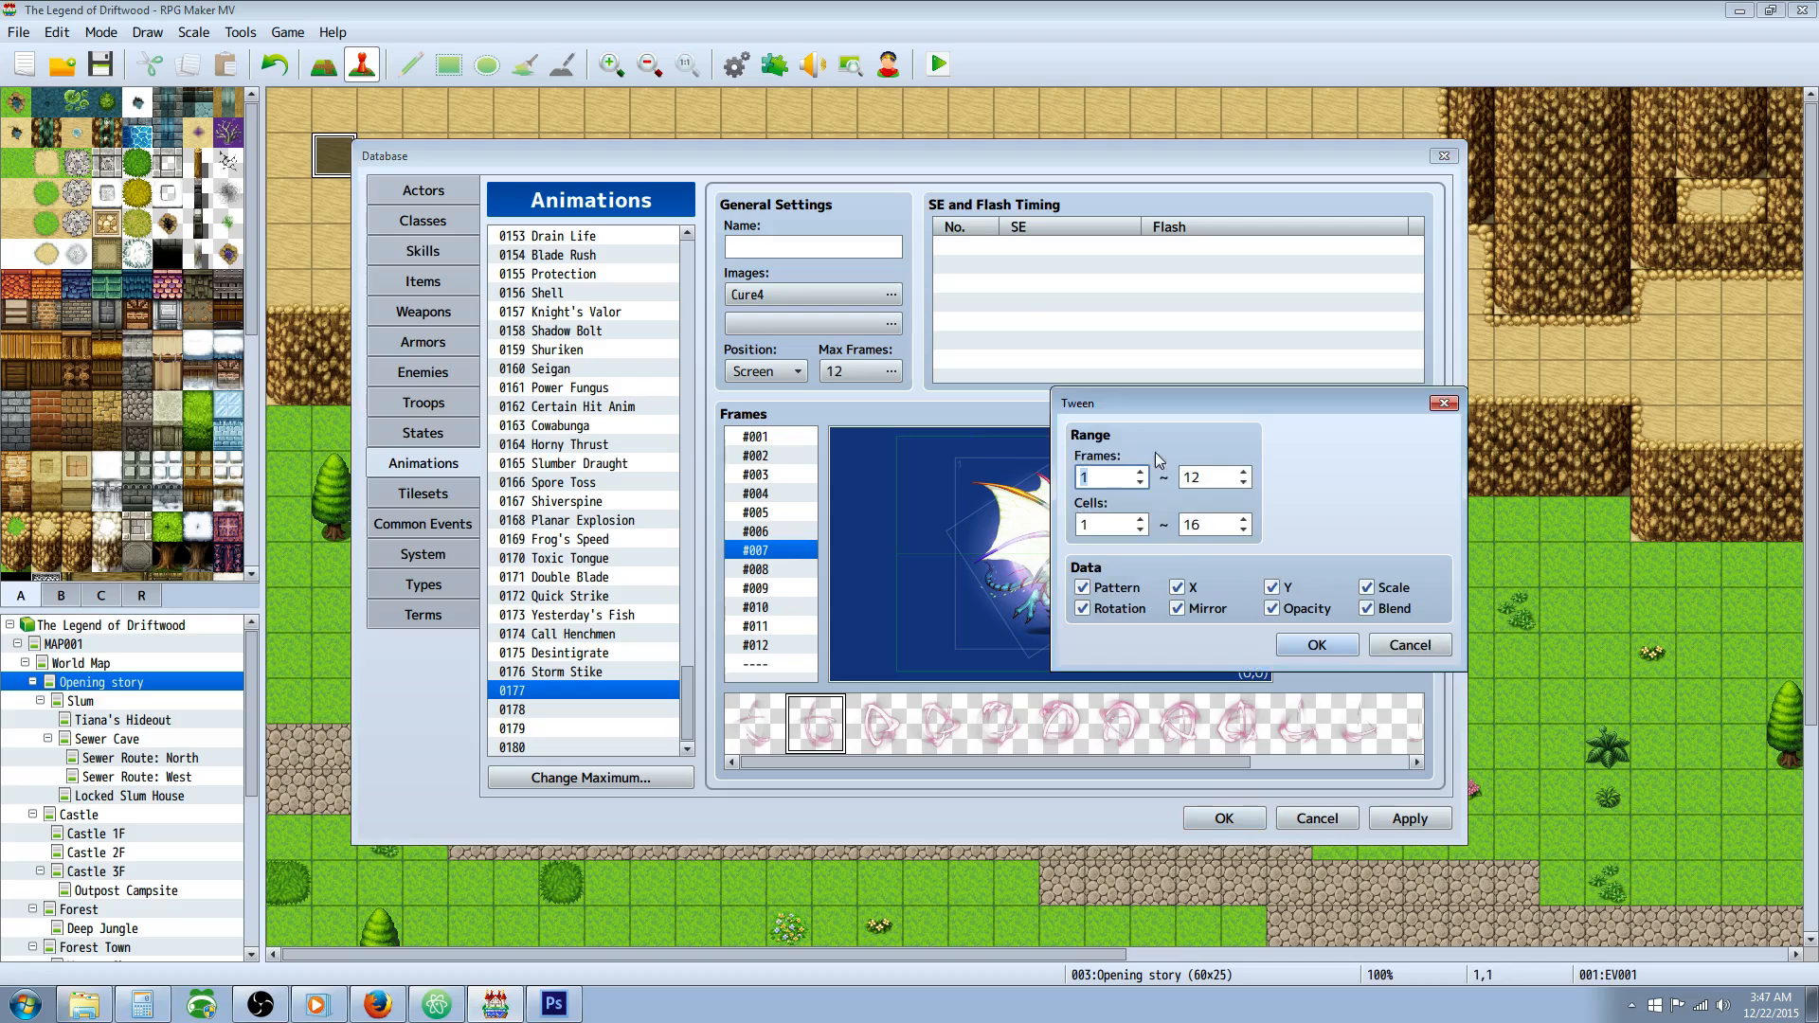
pyautogui.click(1317, 644)
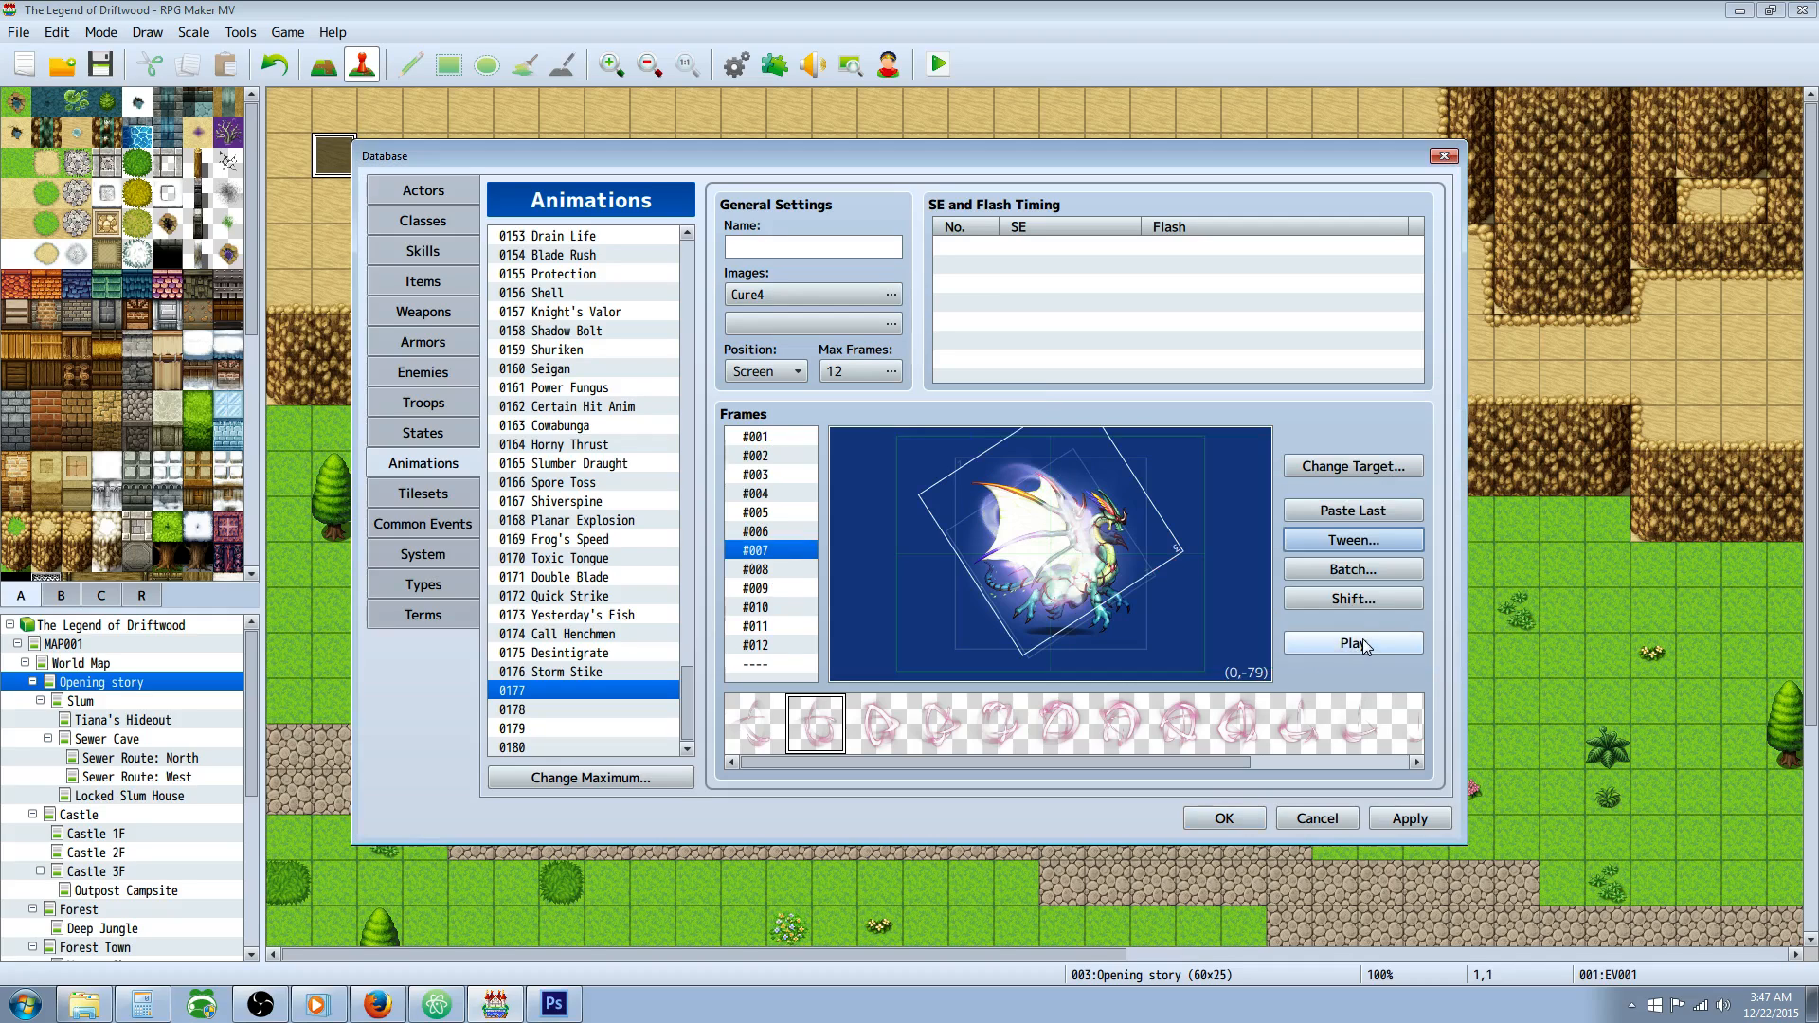
pyautogui.click(1361, 642)
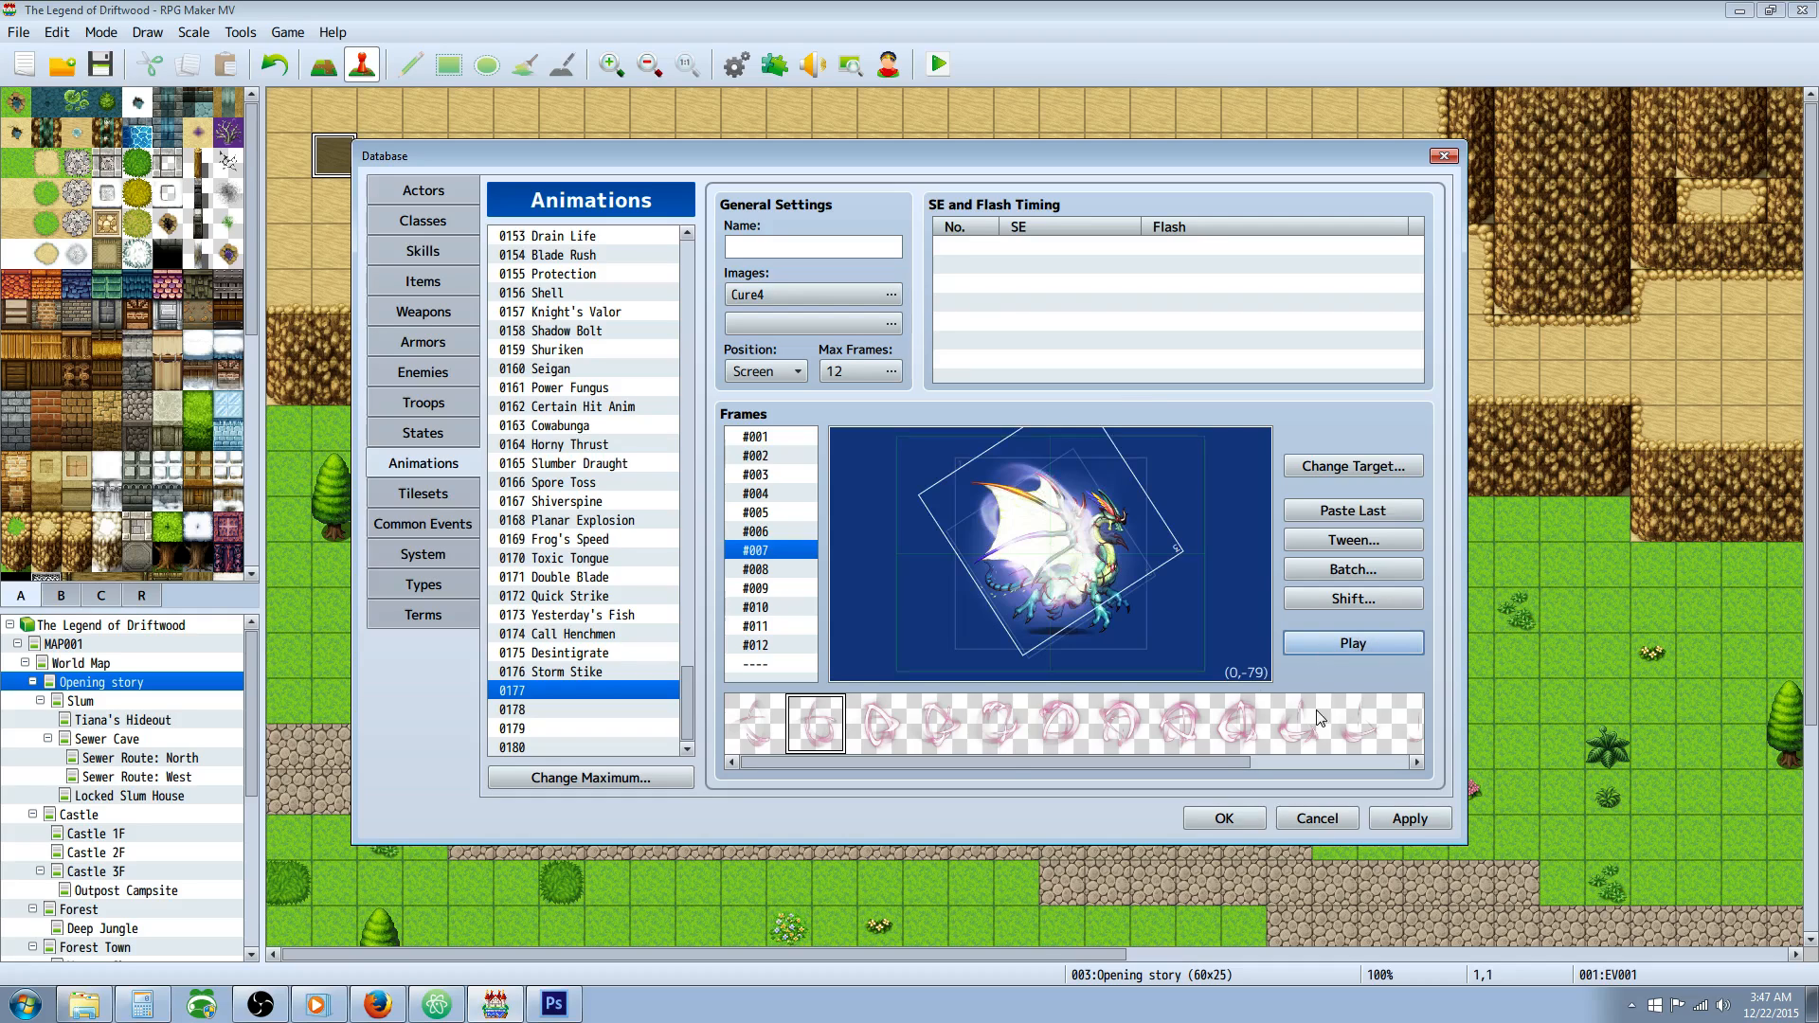
pyautogui.click(1321, 642)
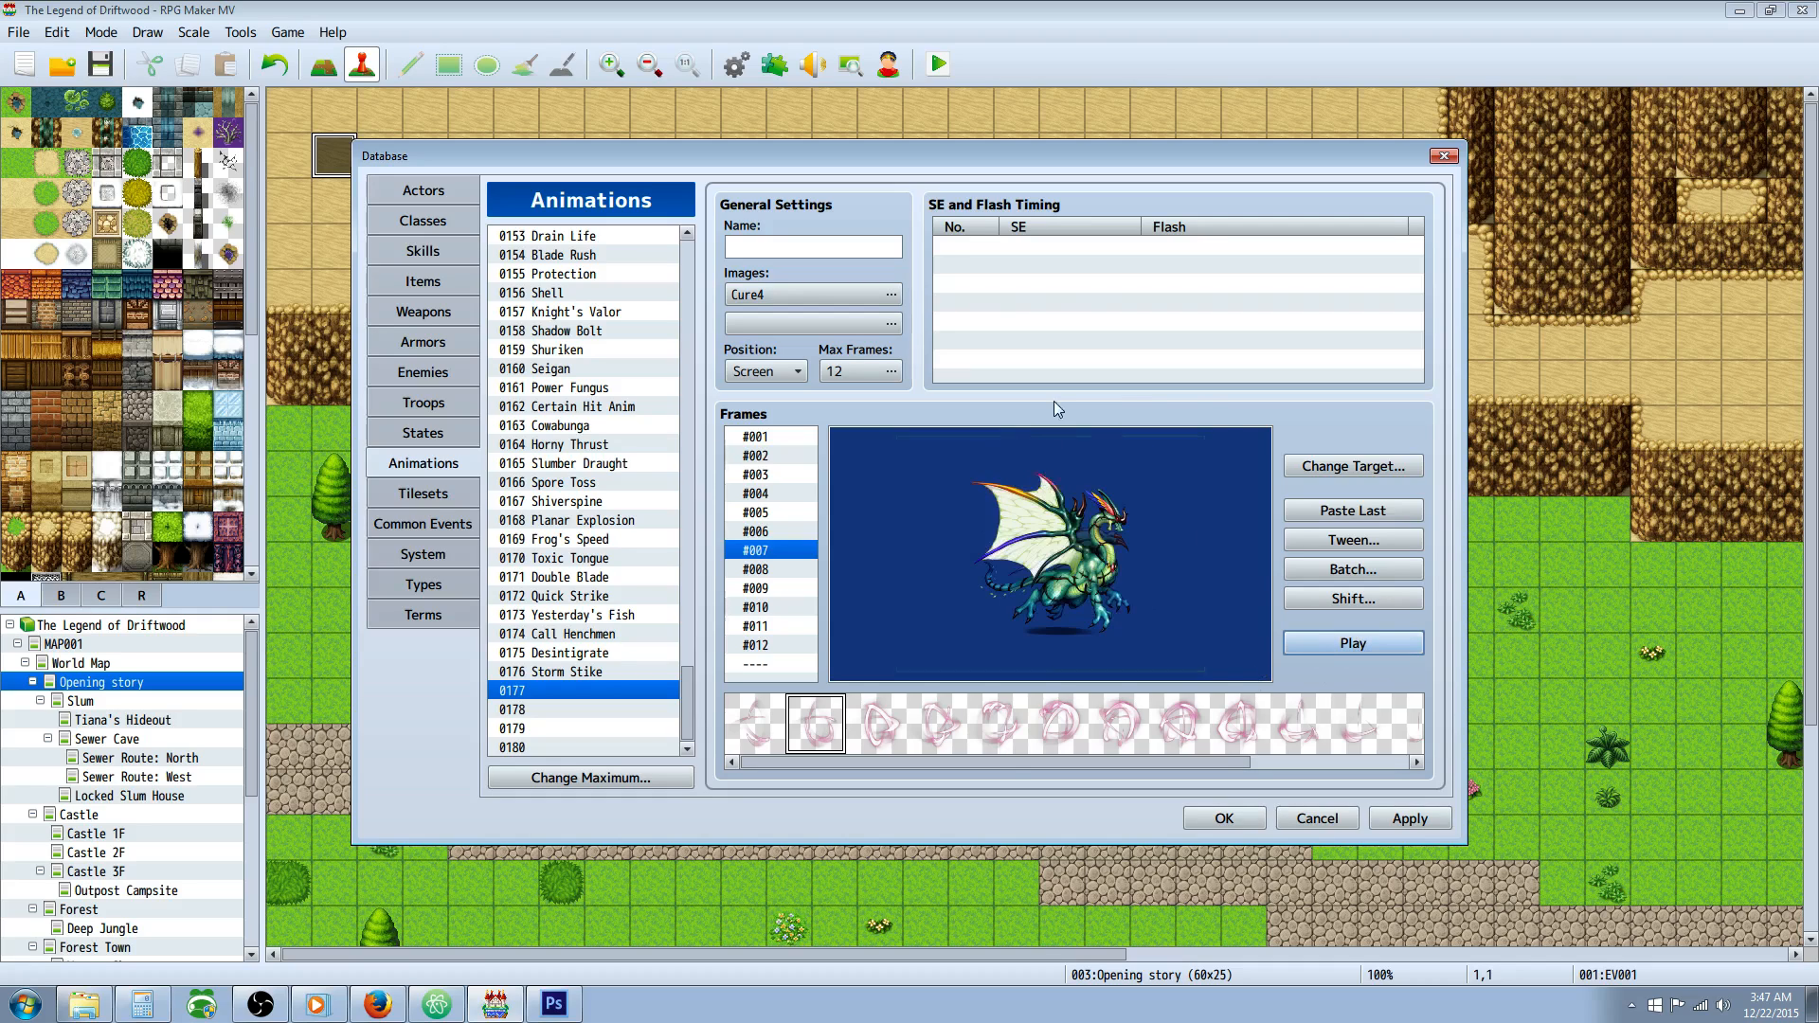
# Examine frames 1, 4, 7 and 8 to compare the size and rotation of the tweened swirl cell.
pyautogui.click(776, 438)
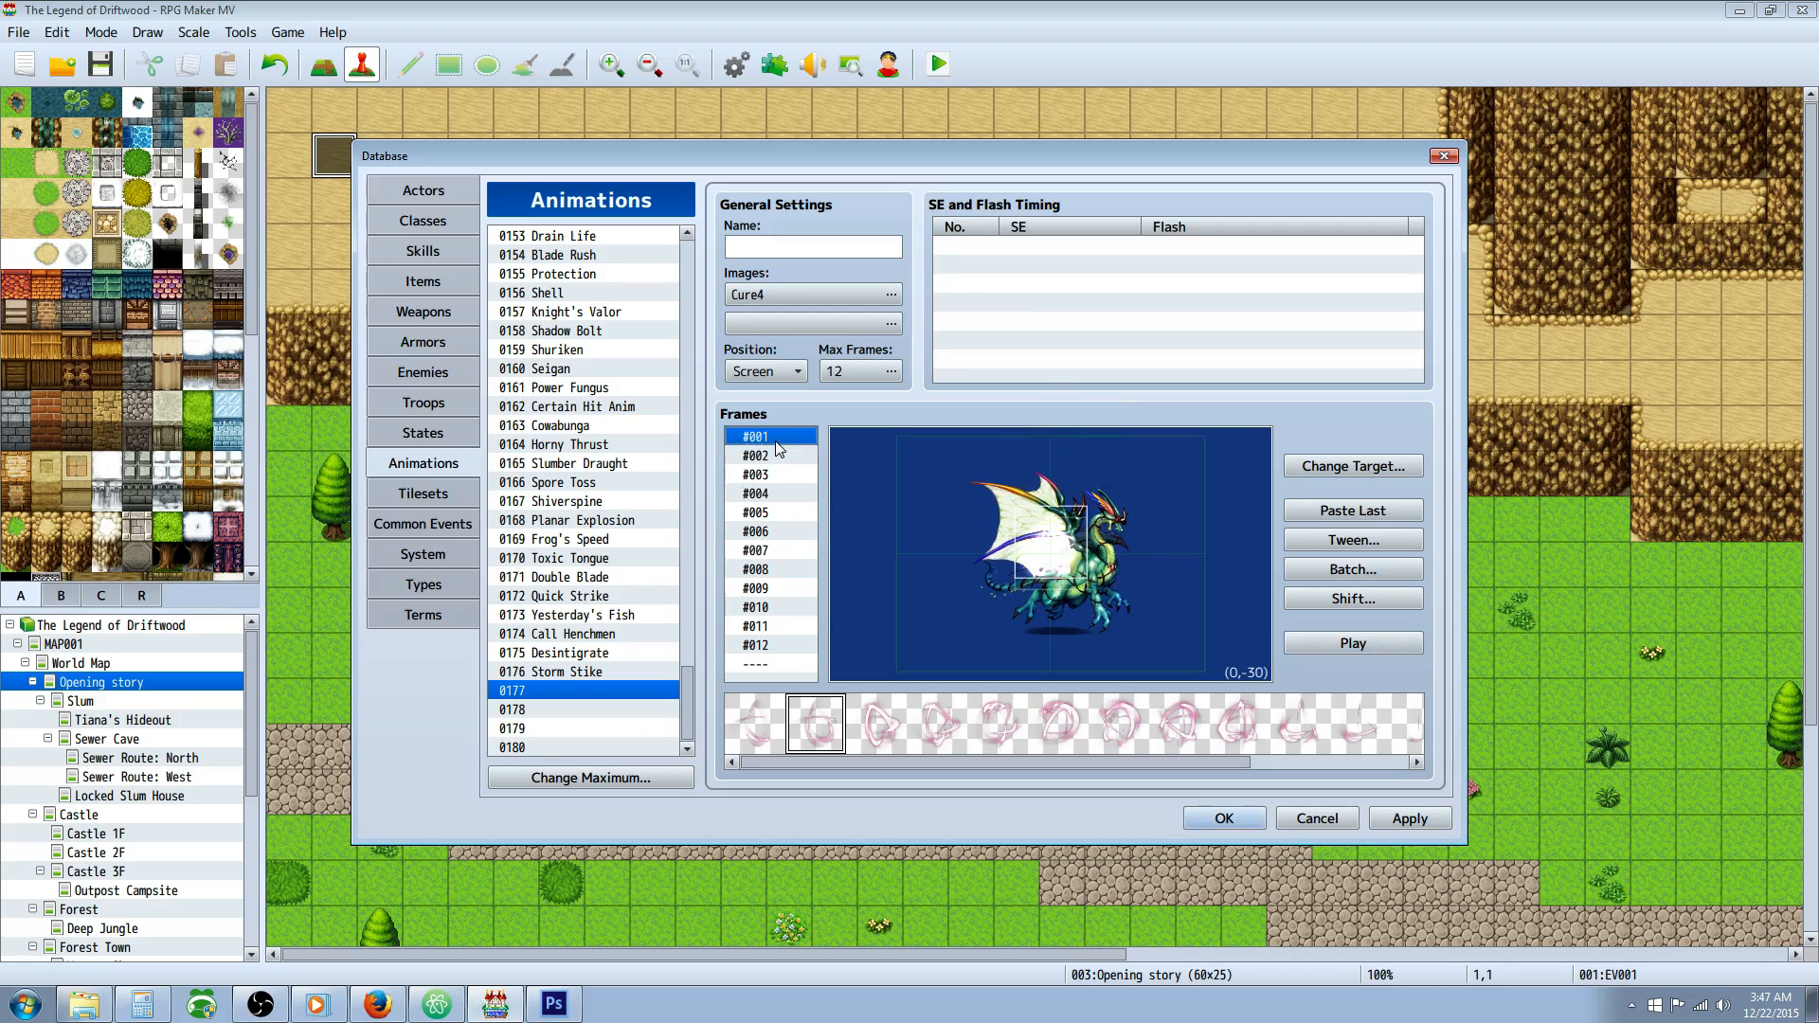
pyautogui.rightClick(767, 494)
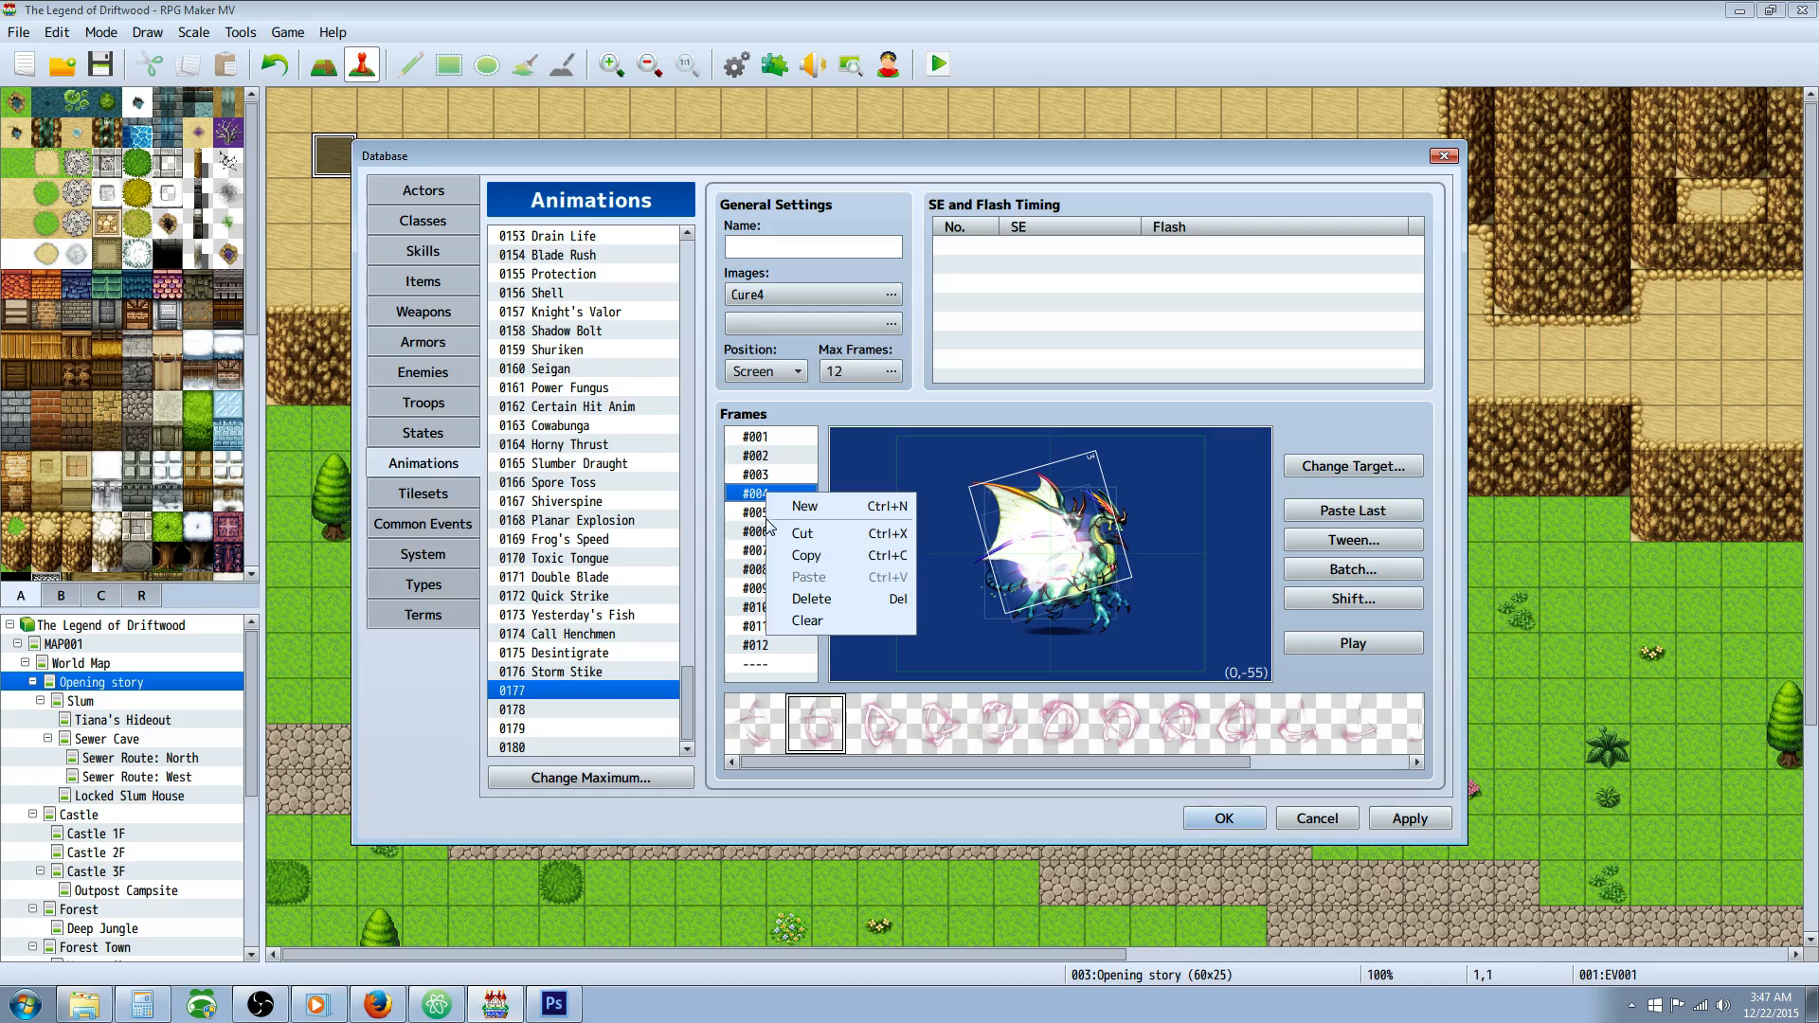
pyautogui.click(751, 490)
pyautogui.rightClick(765, 496)
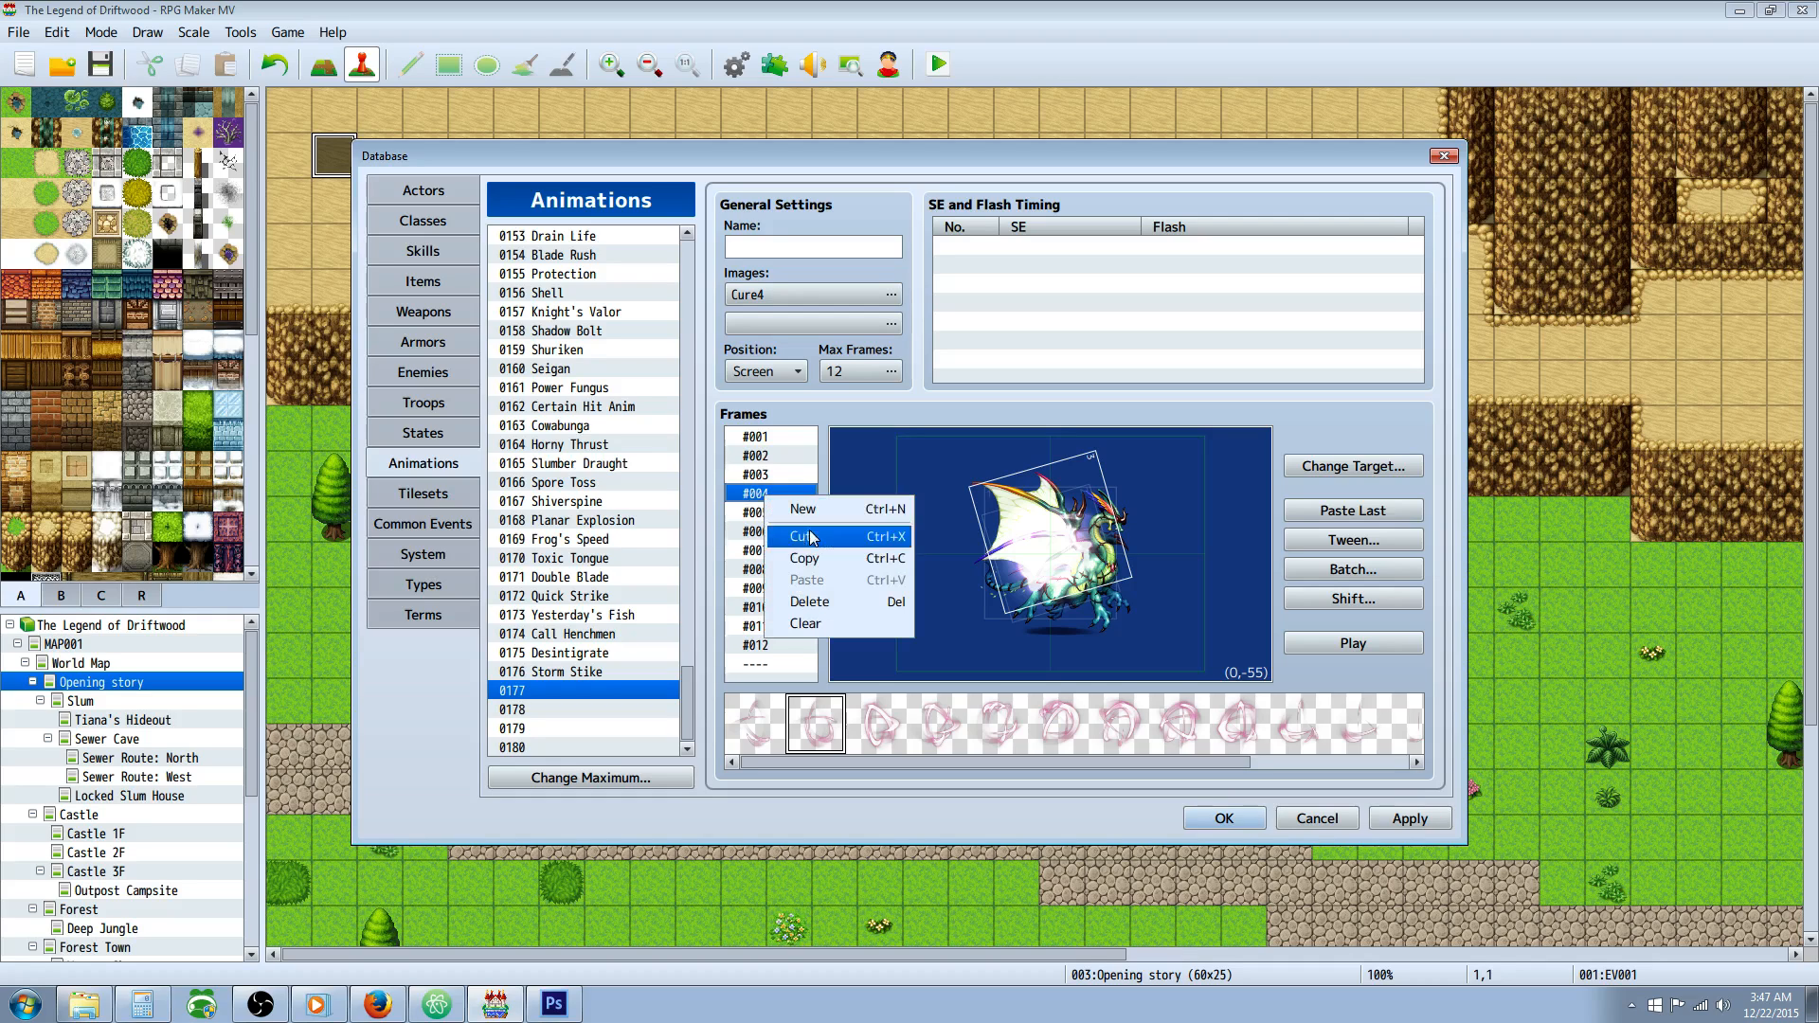
pyautogui.click(745, 551)
pyautogui.click(772, 569)
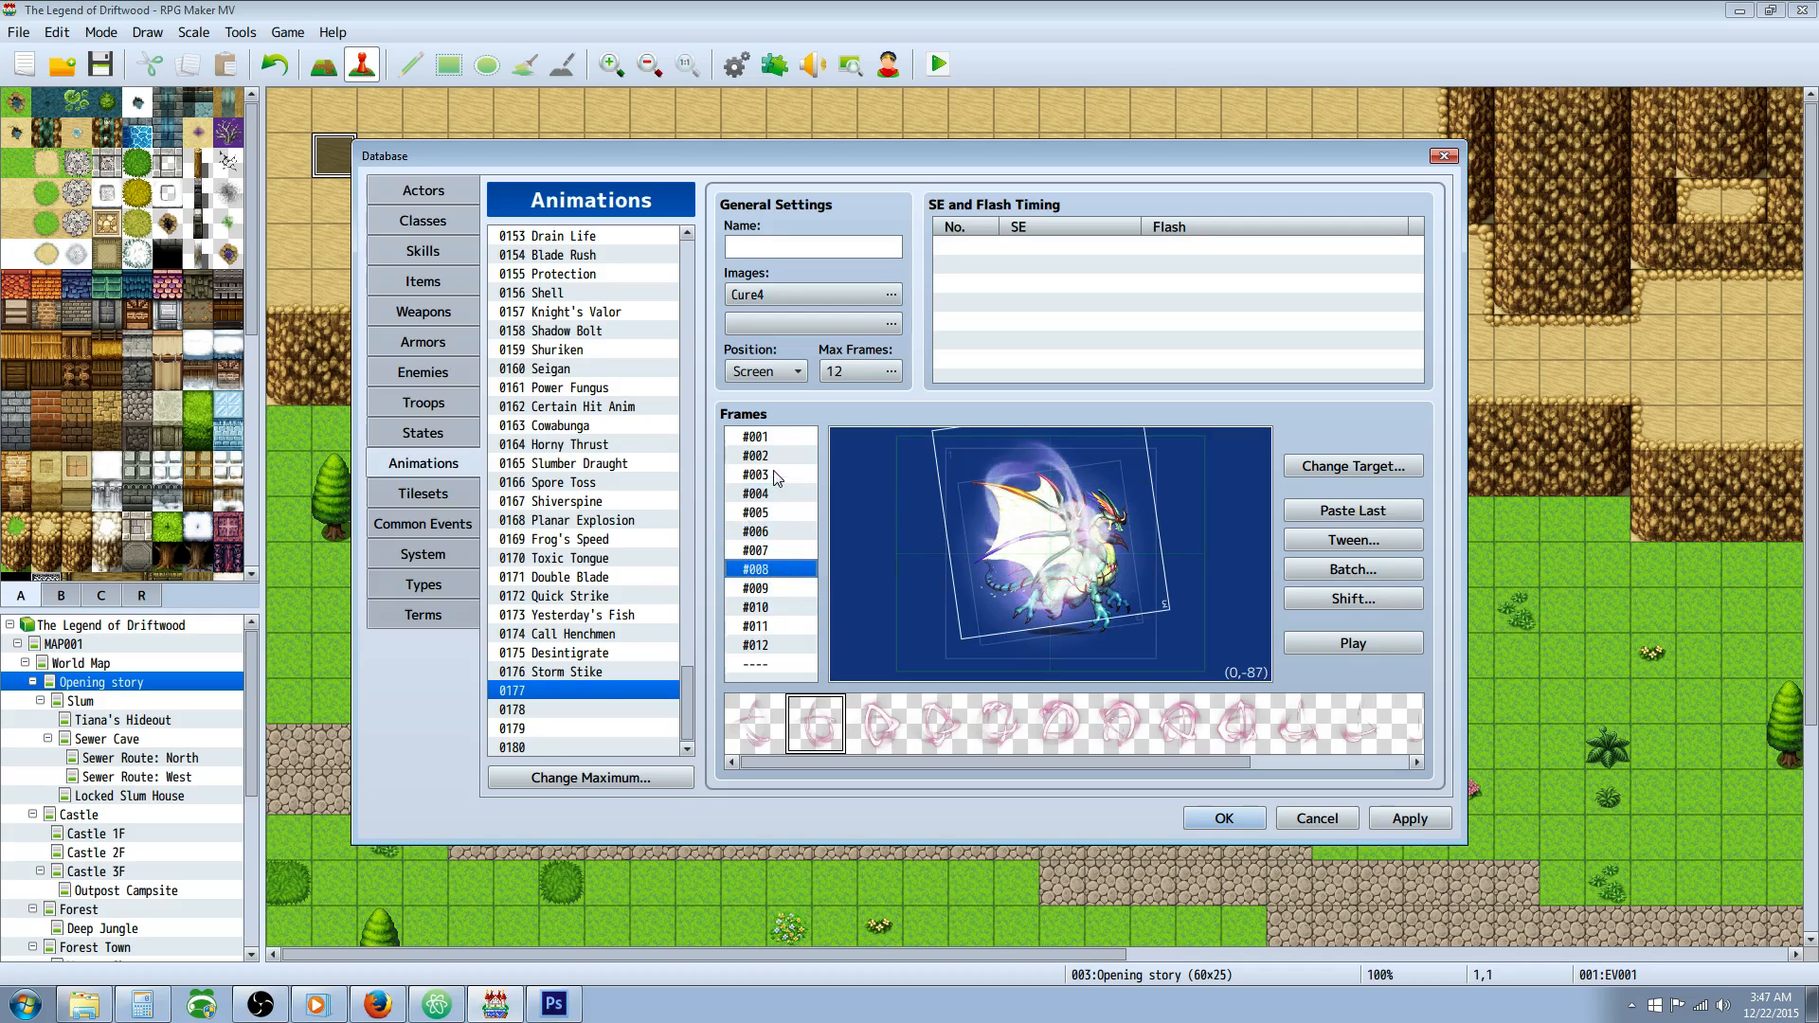
pyautogui.click(775, 436)
pyautogui.click(777, 494)
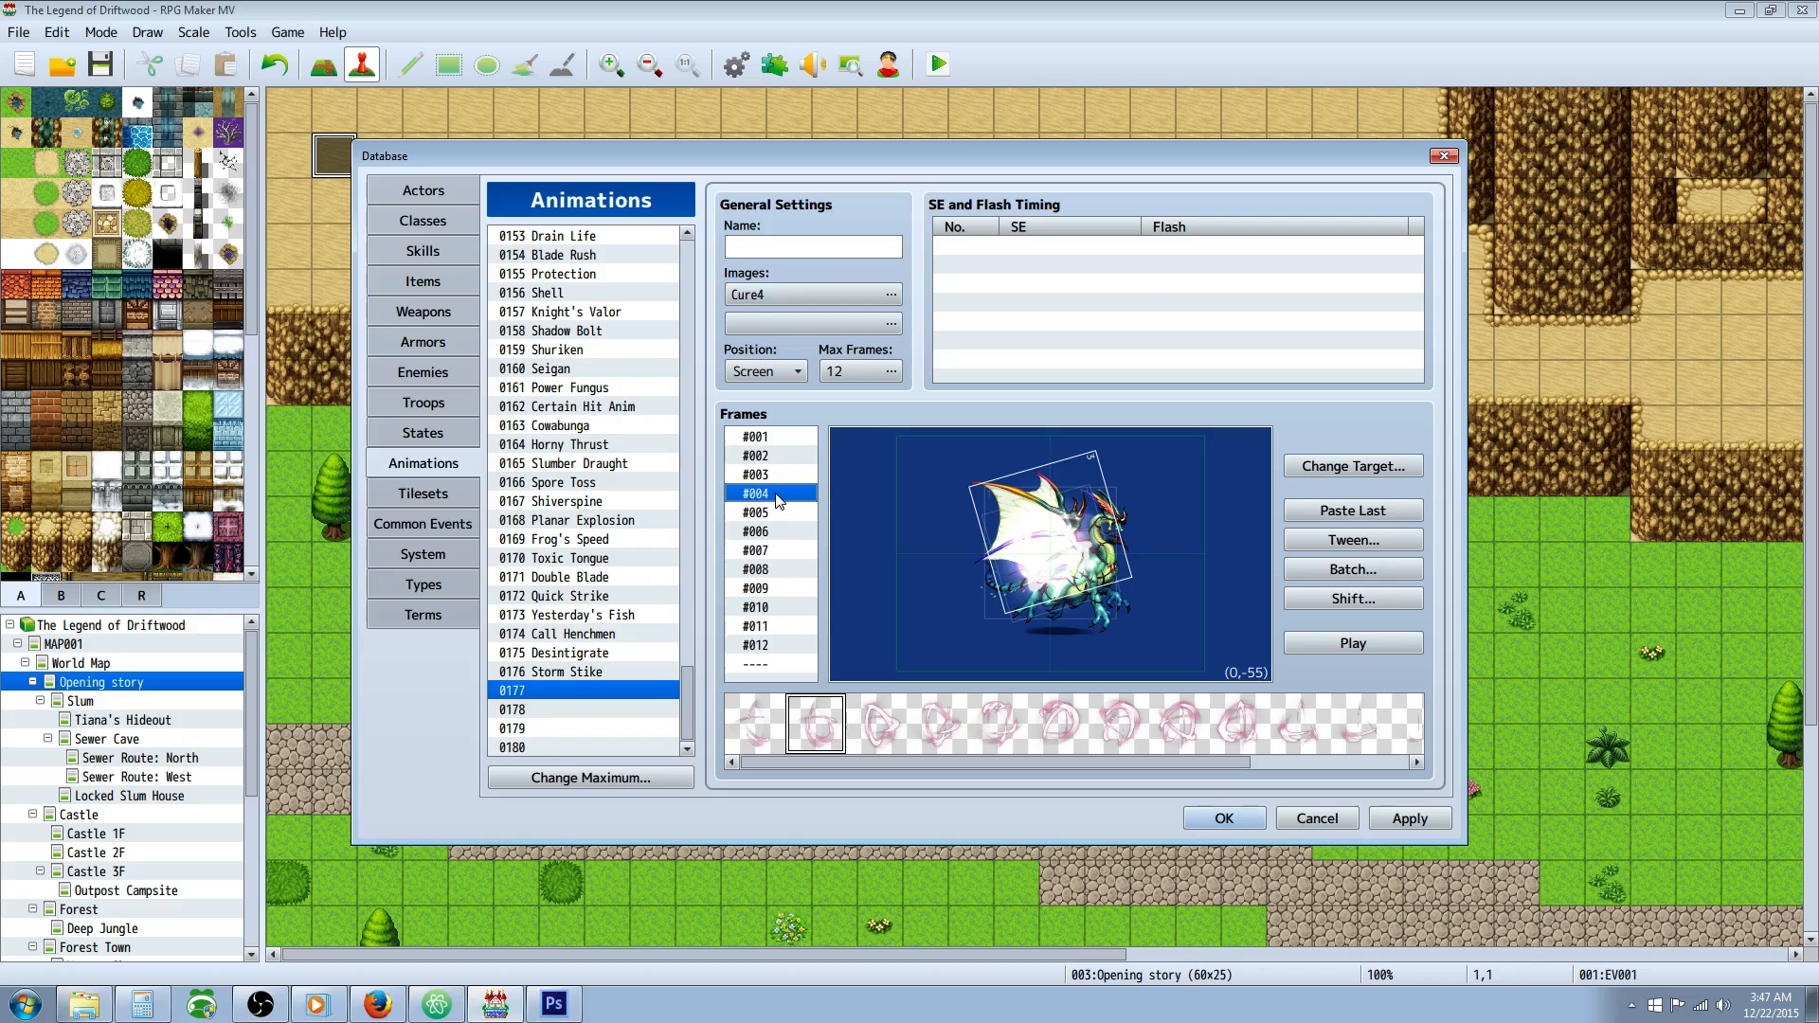
# Set the scale of the pattern 2 swirl cell in frame 8 to 50% and accept its properties.
pyautogui.click(769, 571)
pyautogui.rightClick(983, 497)
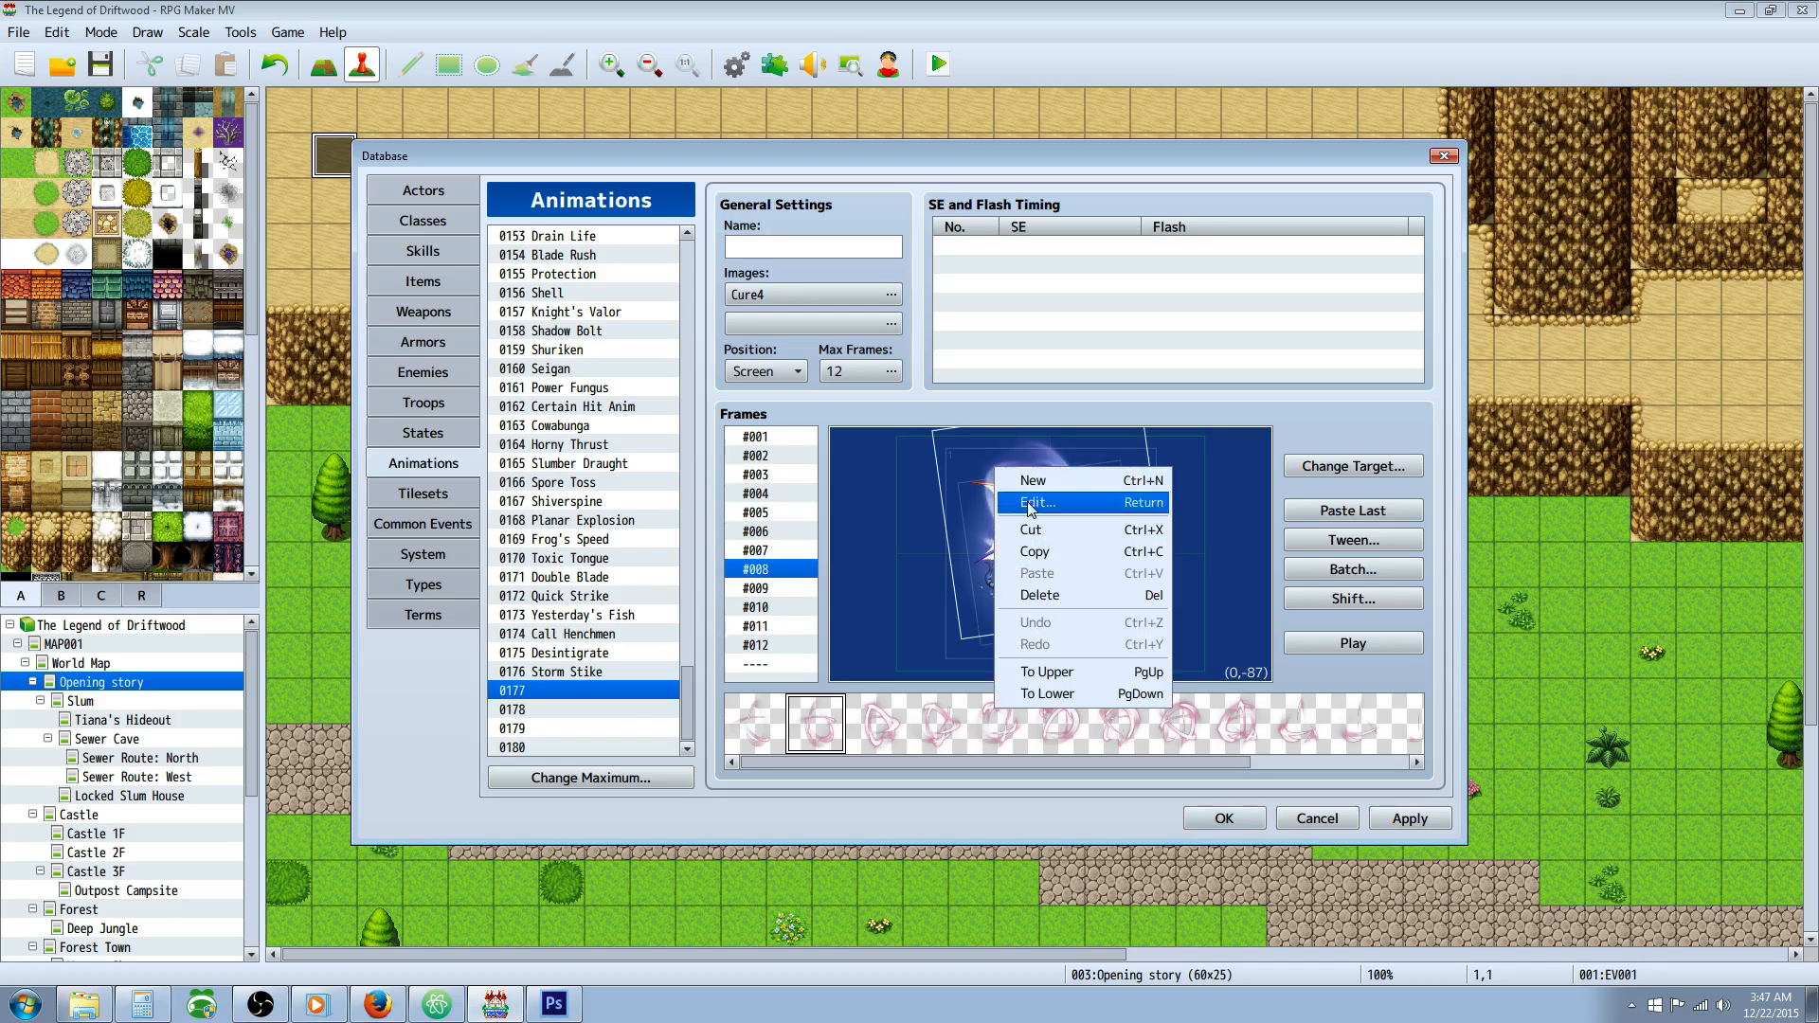
pyautogui.click(1023, 512)
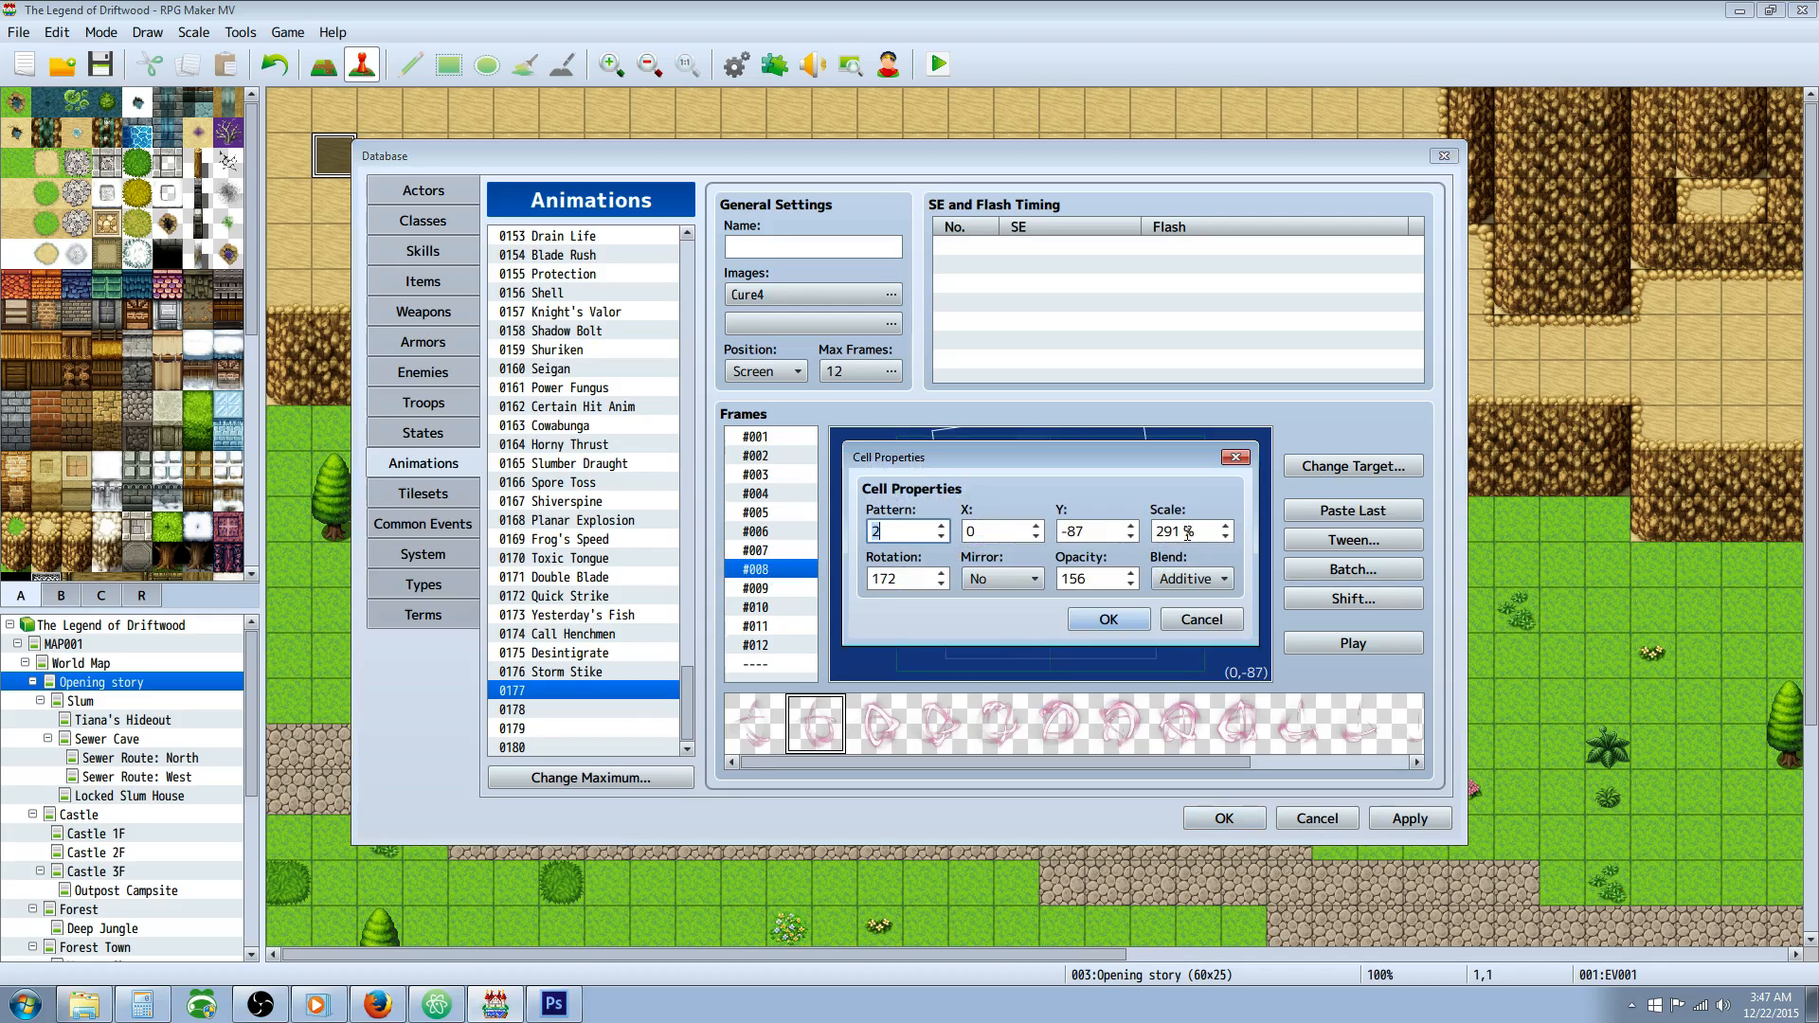
pyautogui.doubleClick(1197, 533)
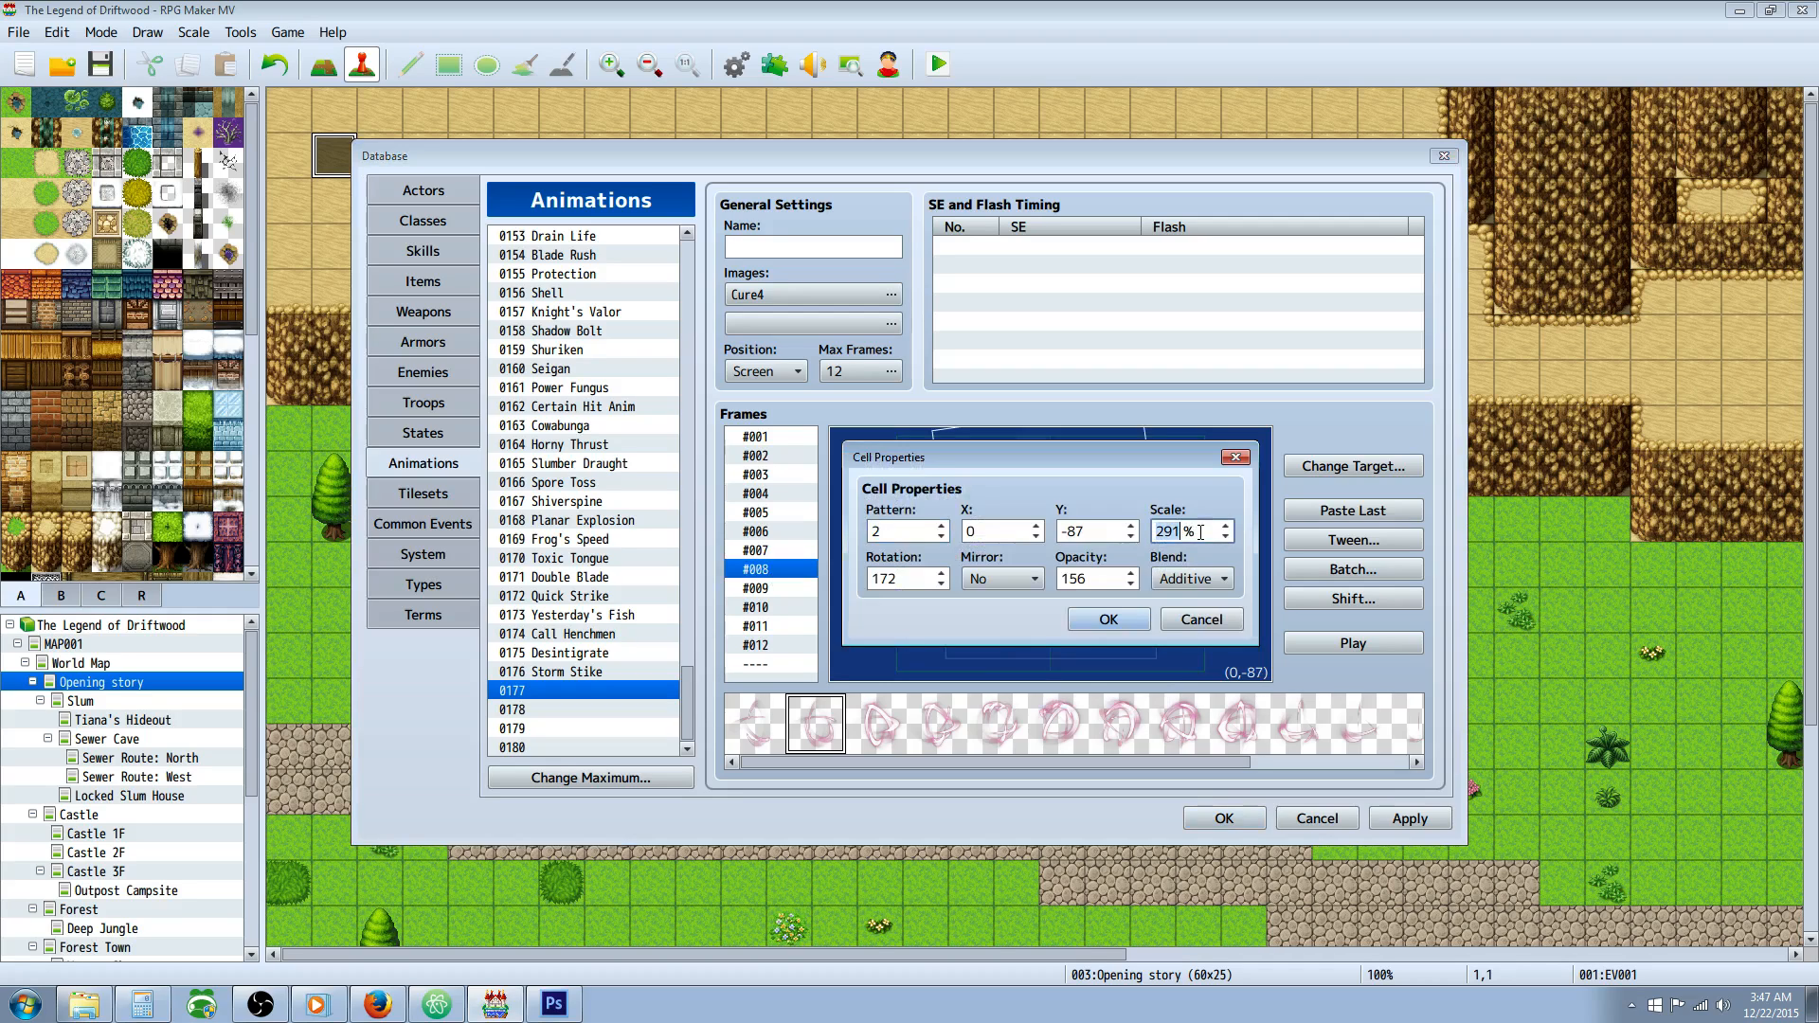
pyautogui.write('50')
pyautogui.click(1127, 621)
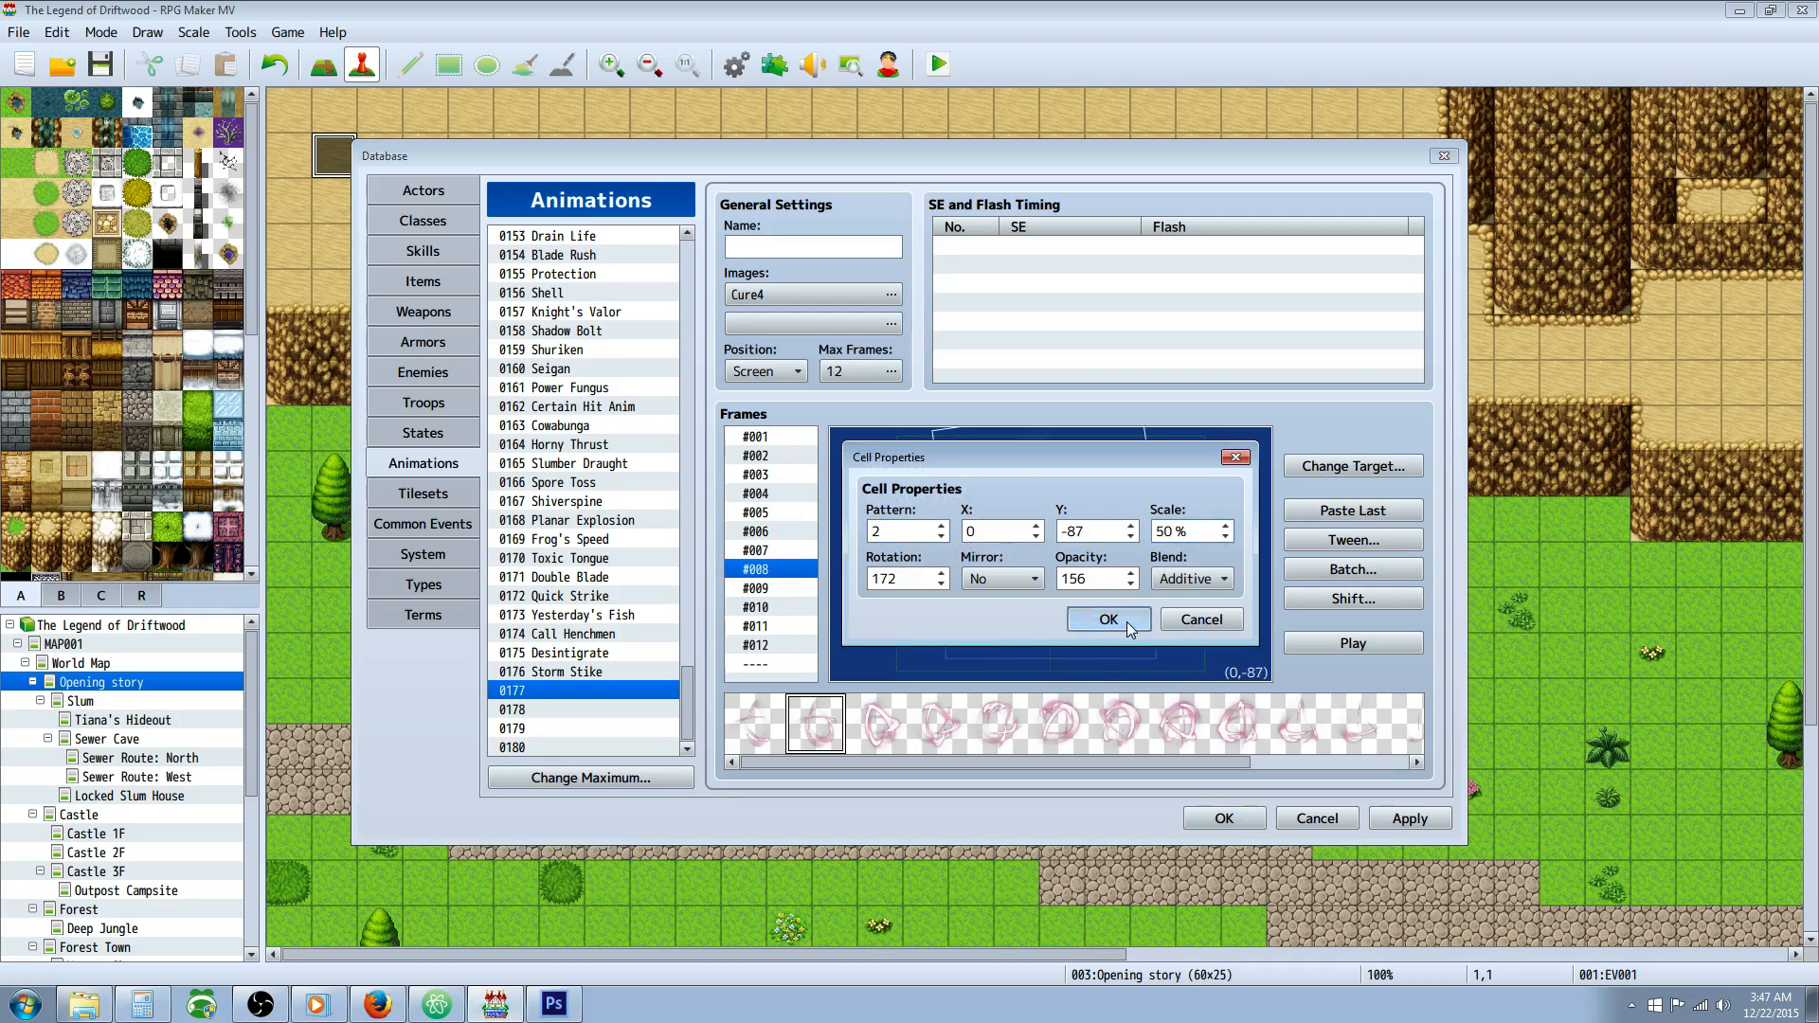
# Set the scale of the pattern 2 swirl cell in frame 12 to 50% and accept its properties.
pyautogui.click(762, 647)
pyautogui.rightClick(1058, 486)
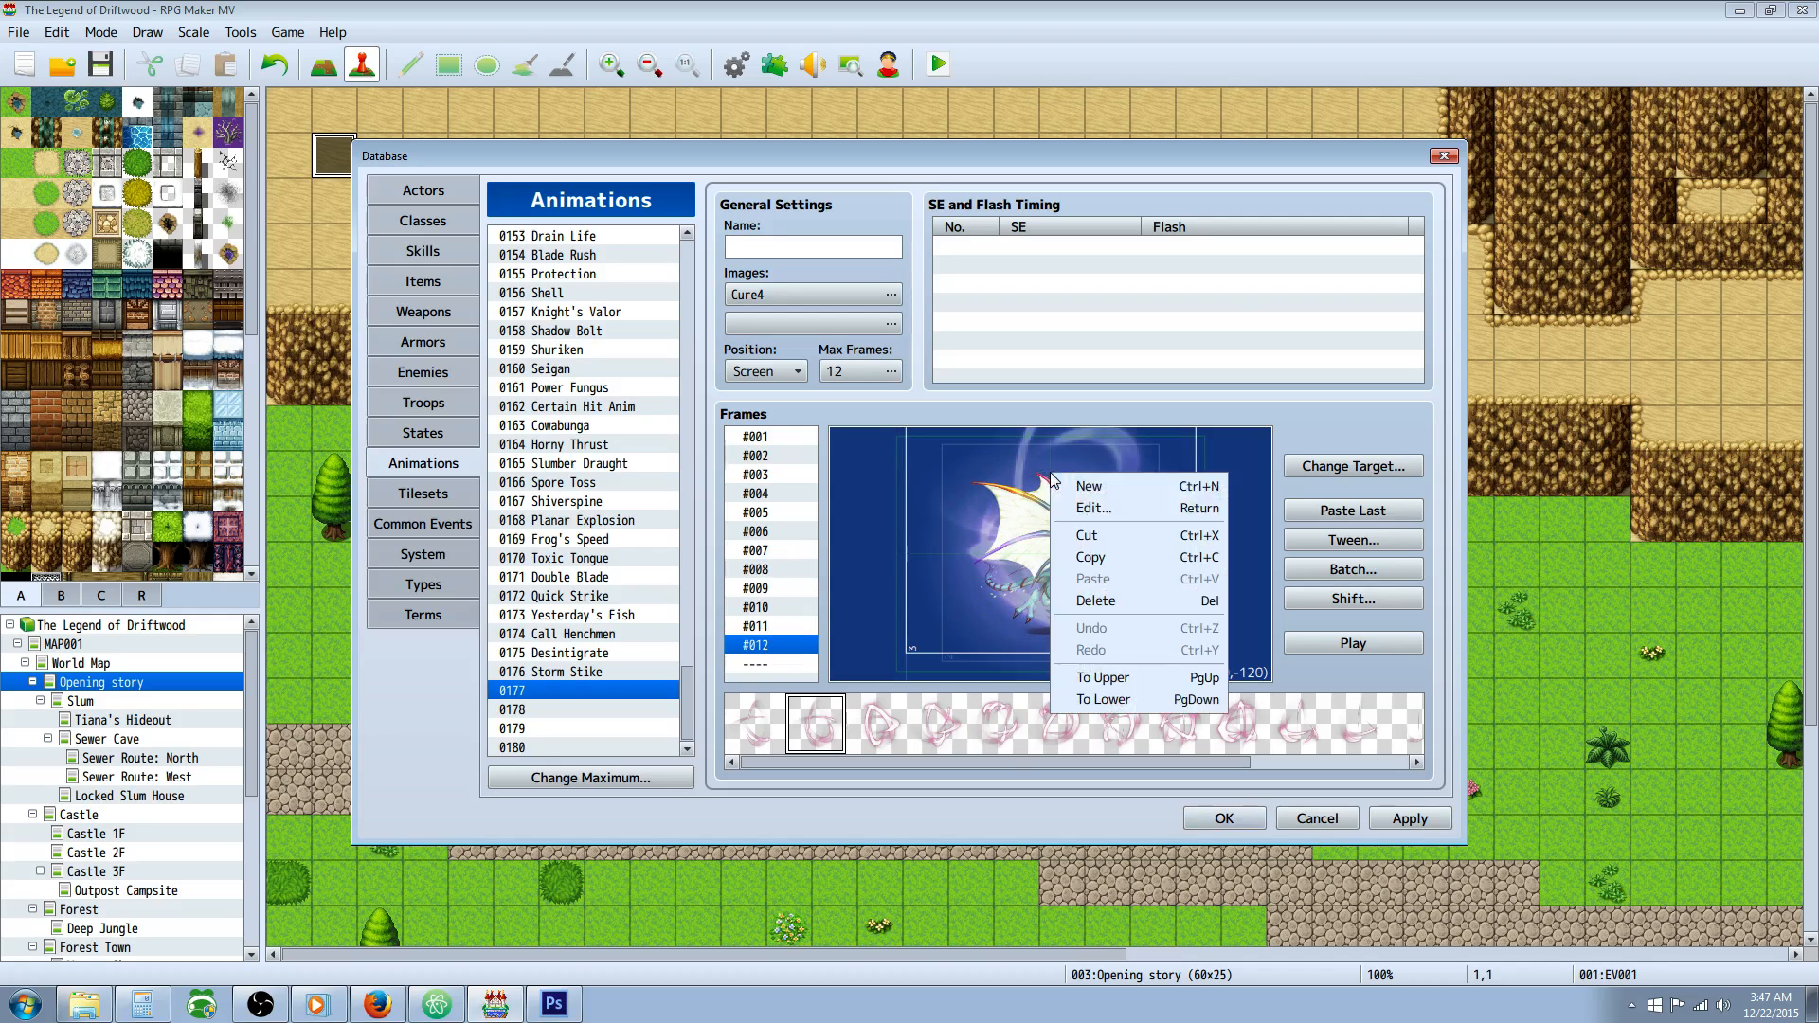
pyautogui.click(1099, 504)
pyautogui.doubleClick(1200, 530)
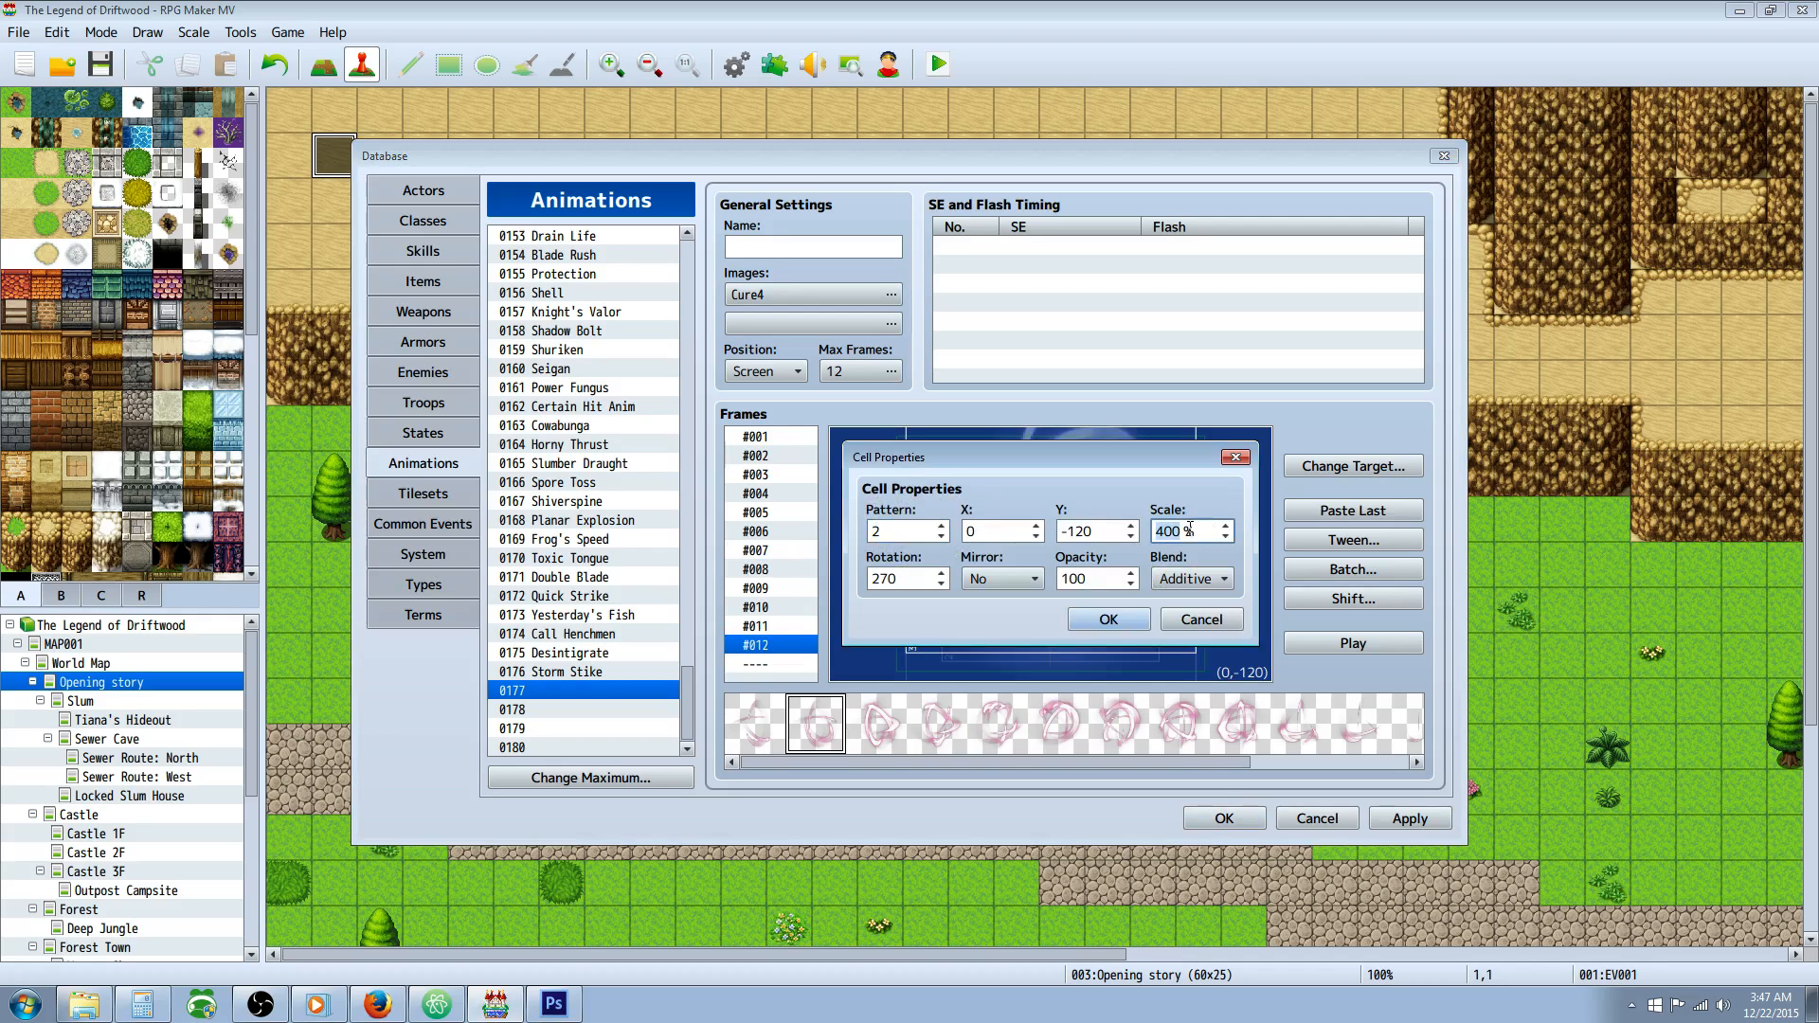
pyautogui.write('1')
pyautogui.click(1108, 619)
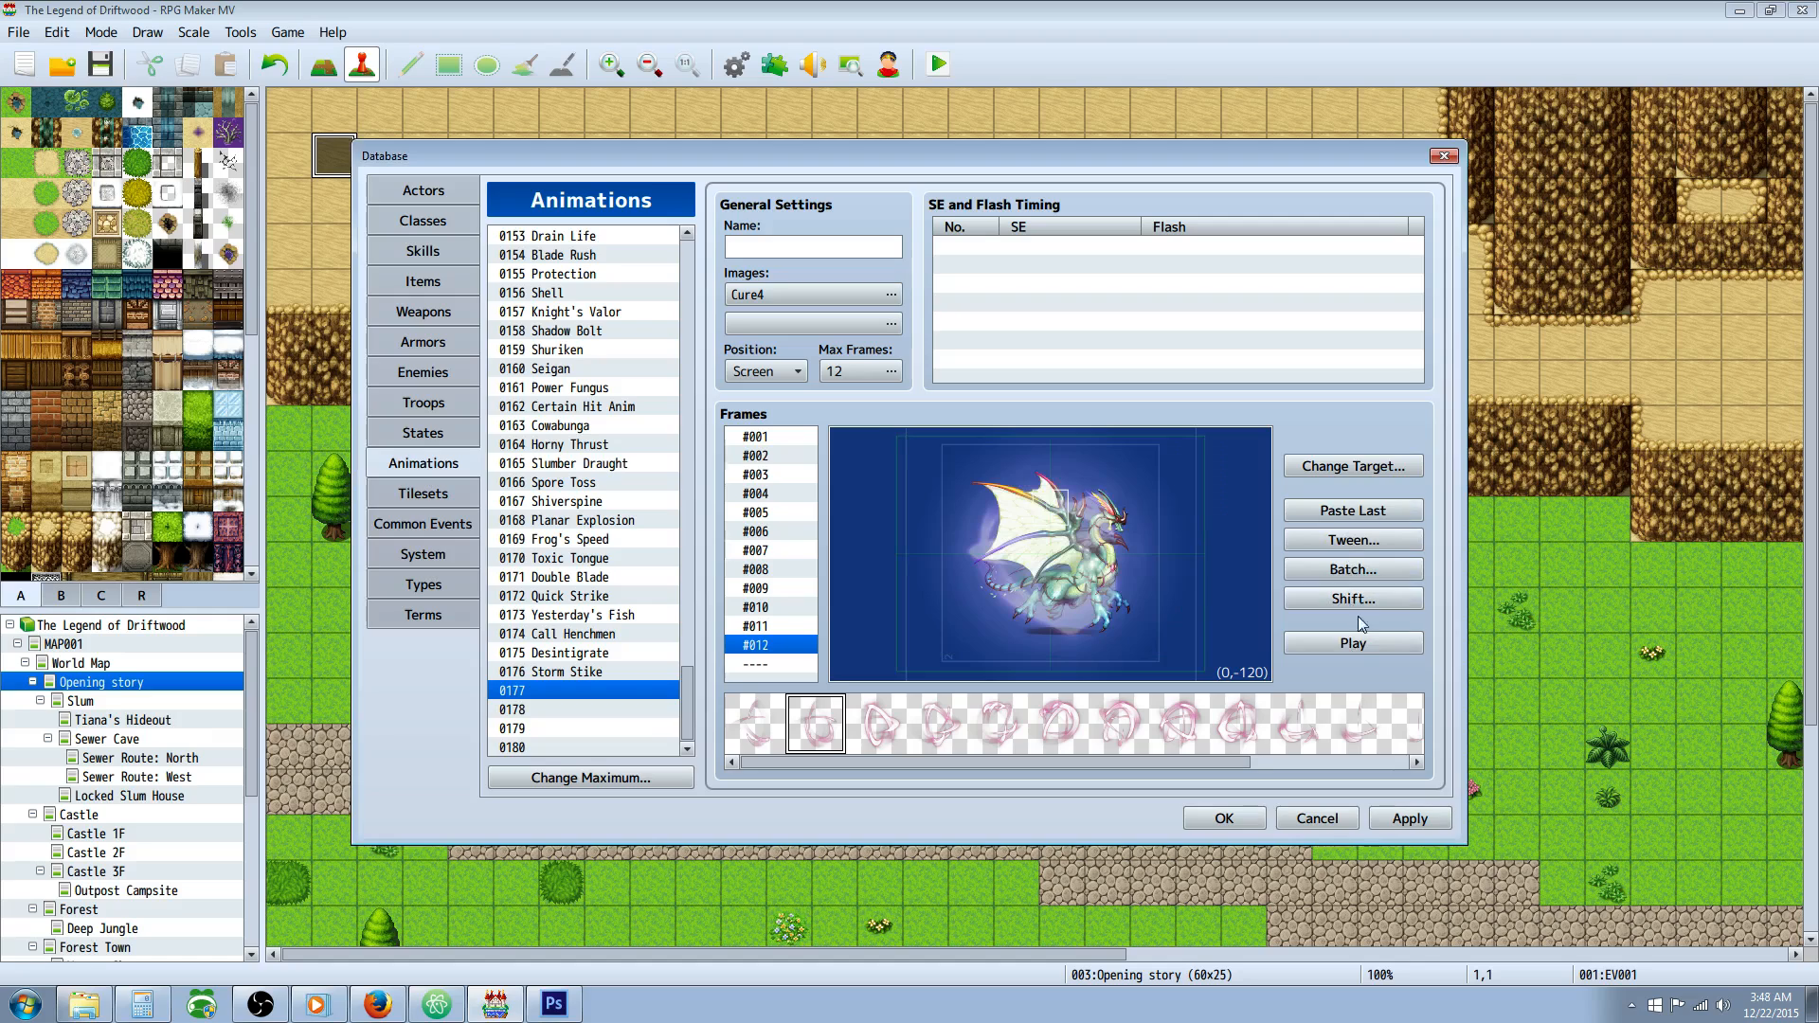
# Tween the animation's cells again with the shrunken swirl scales and play the result.
pyautogui.click(1353, 539)
pyautogui.press('Escape')
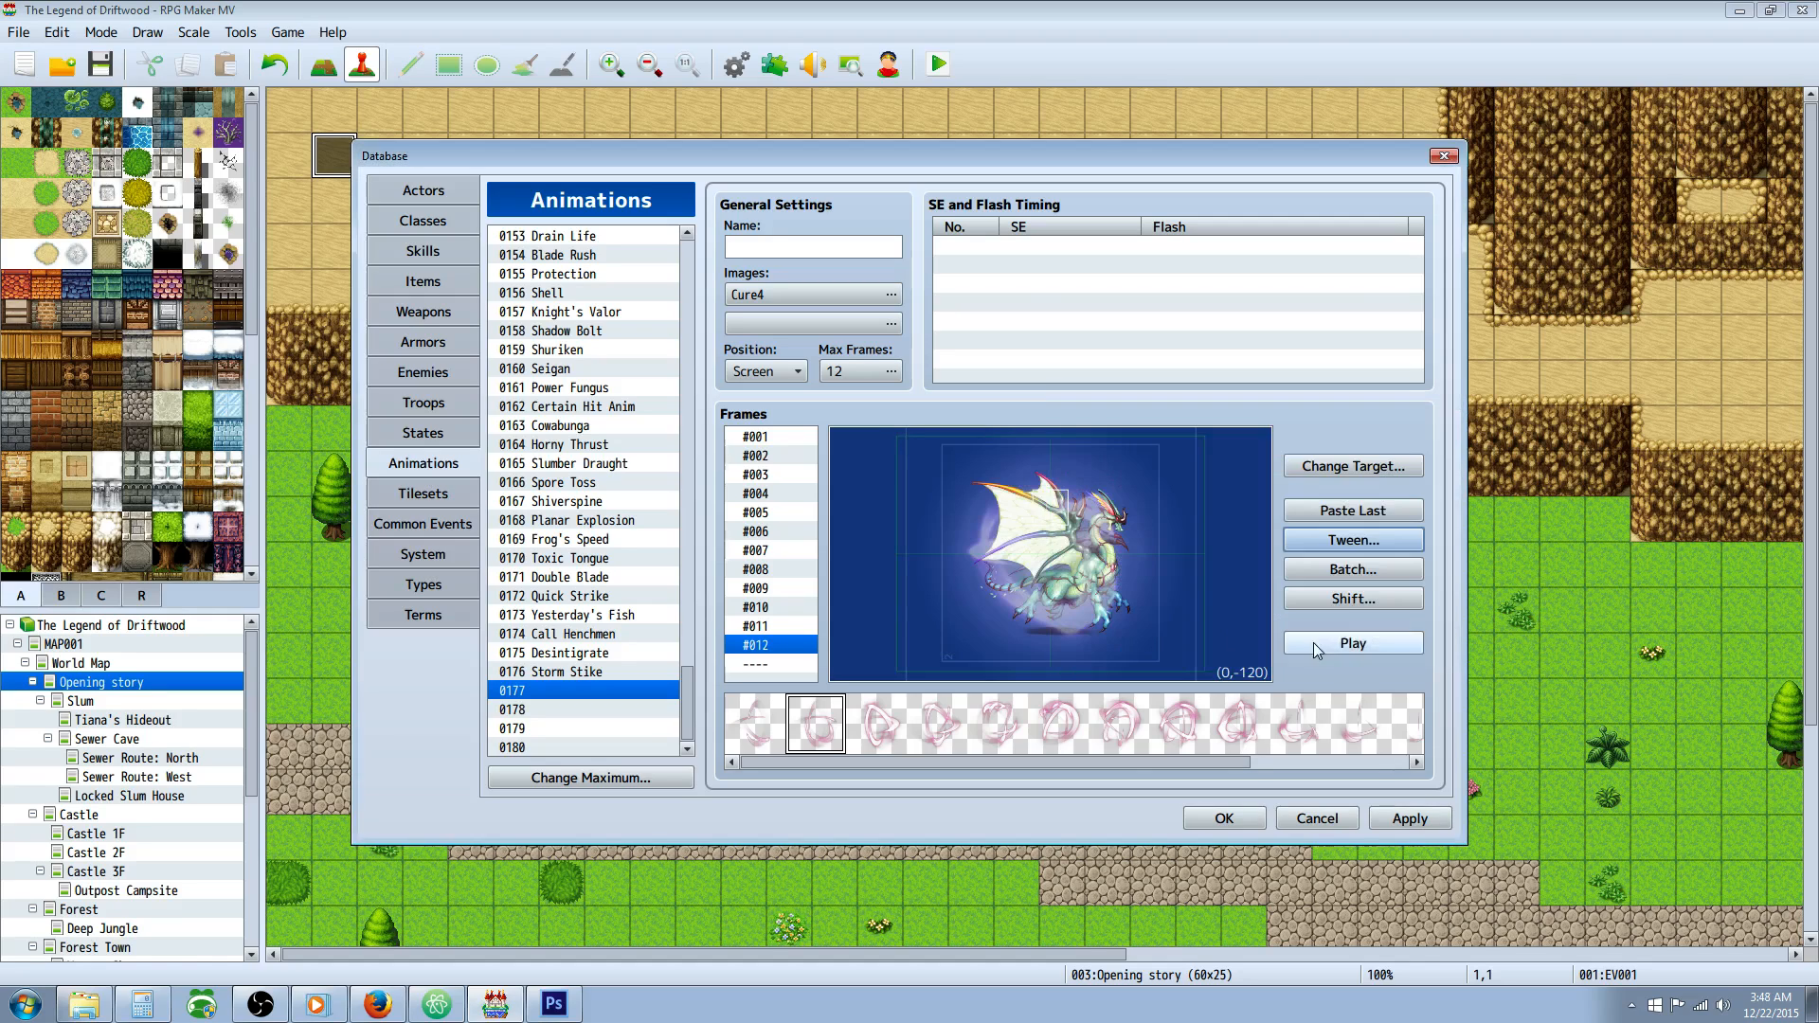
pyautogui.click(1367, 645)
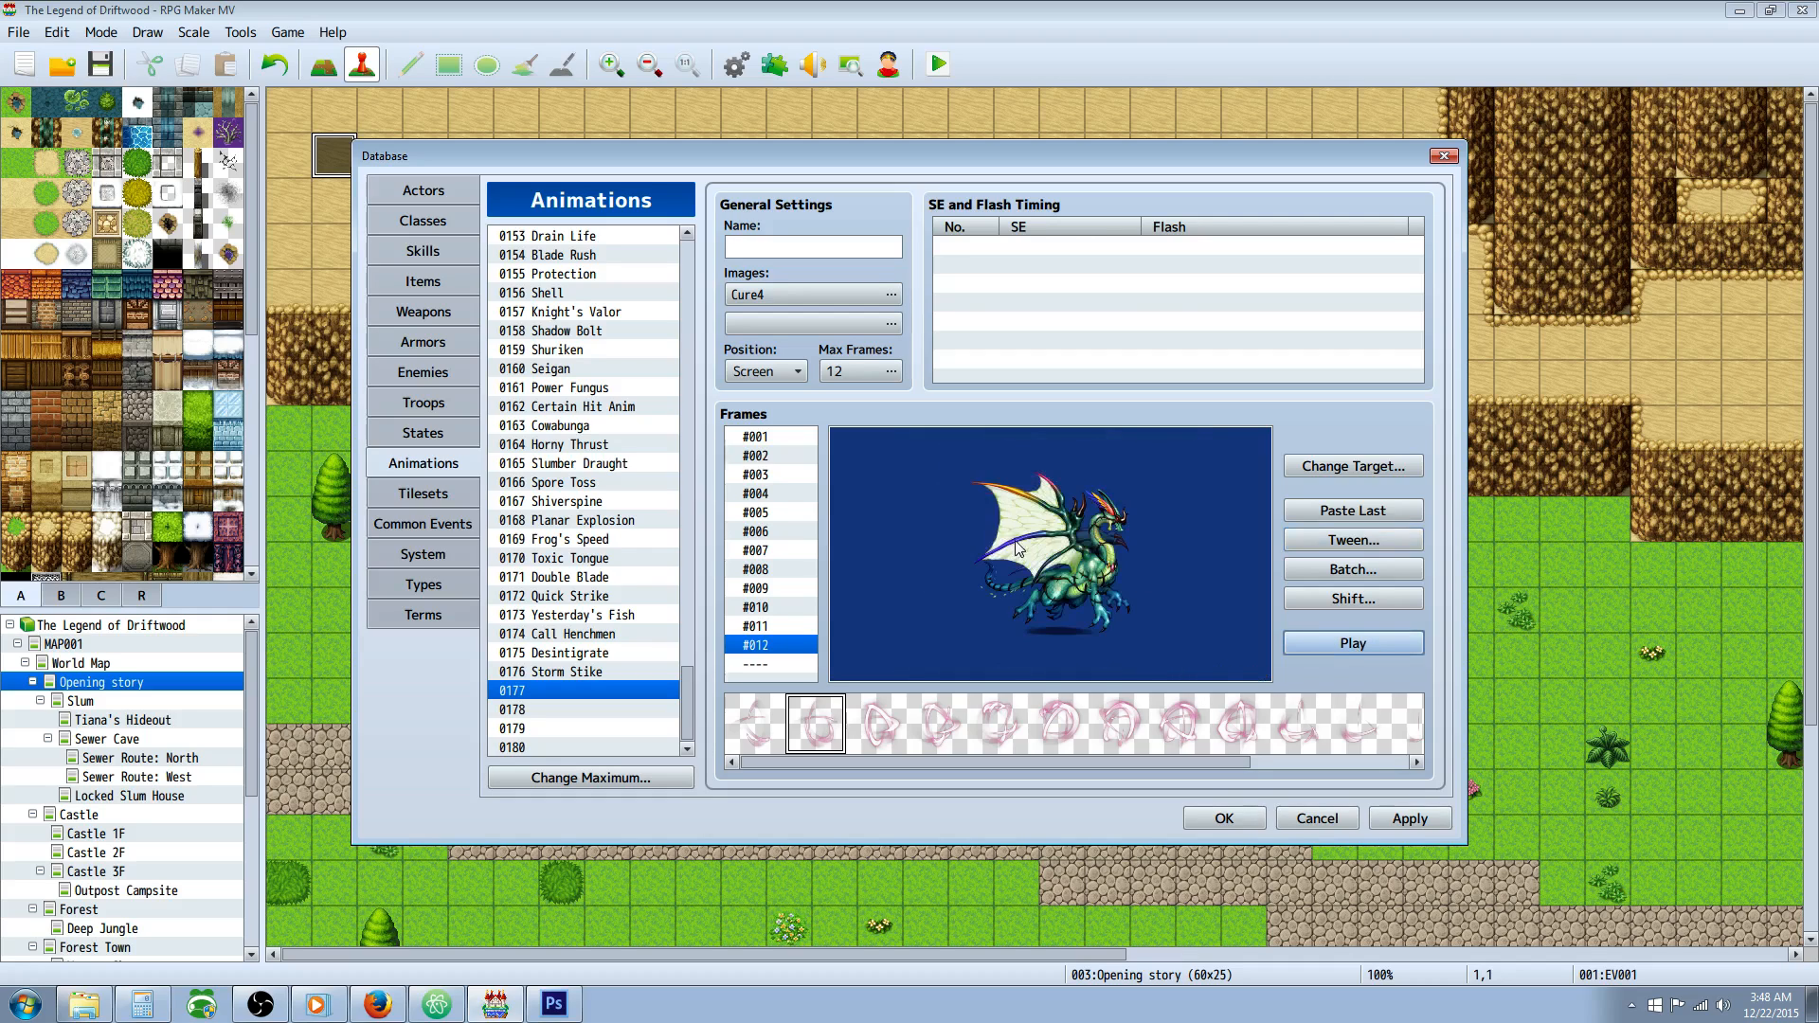
pyautogui.rightClick(770, 645)
pyautogui.click(773, 658)
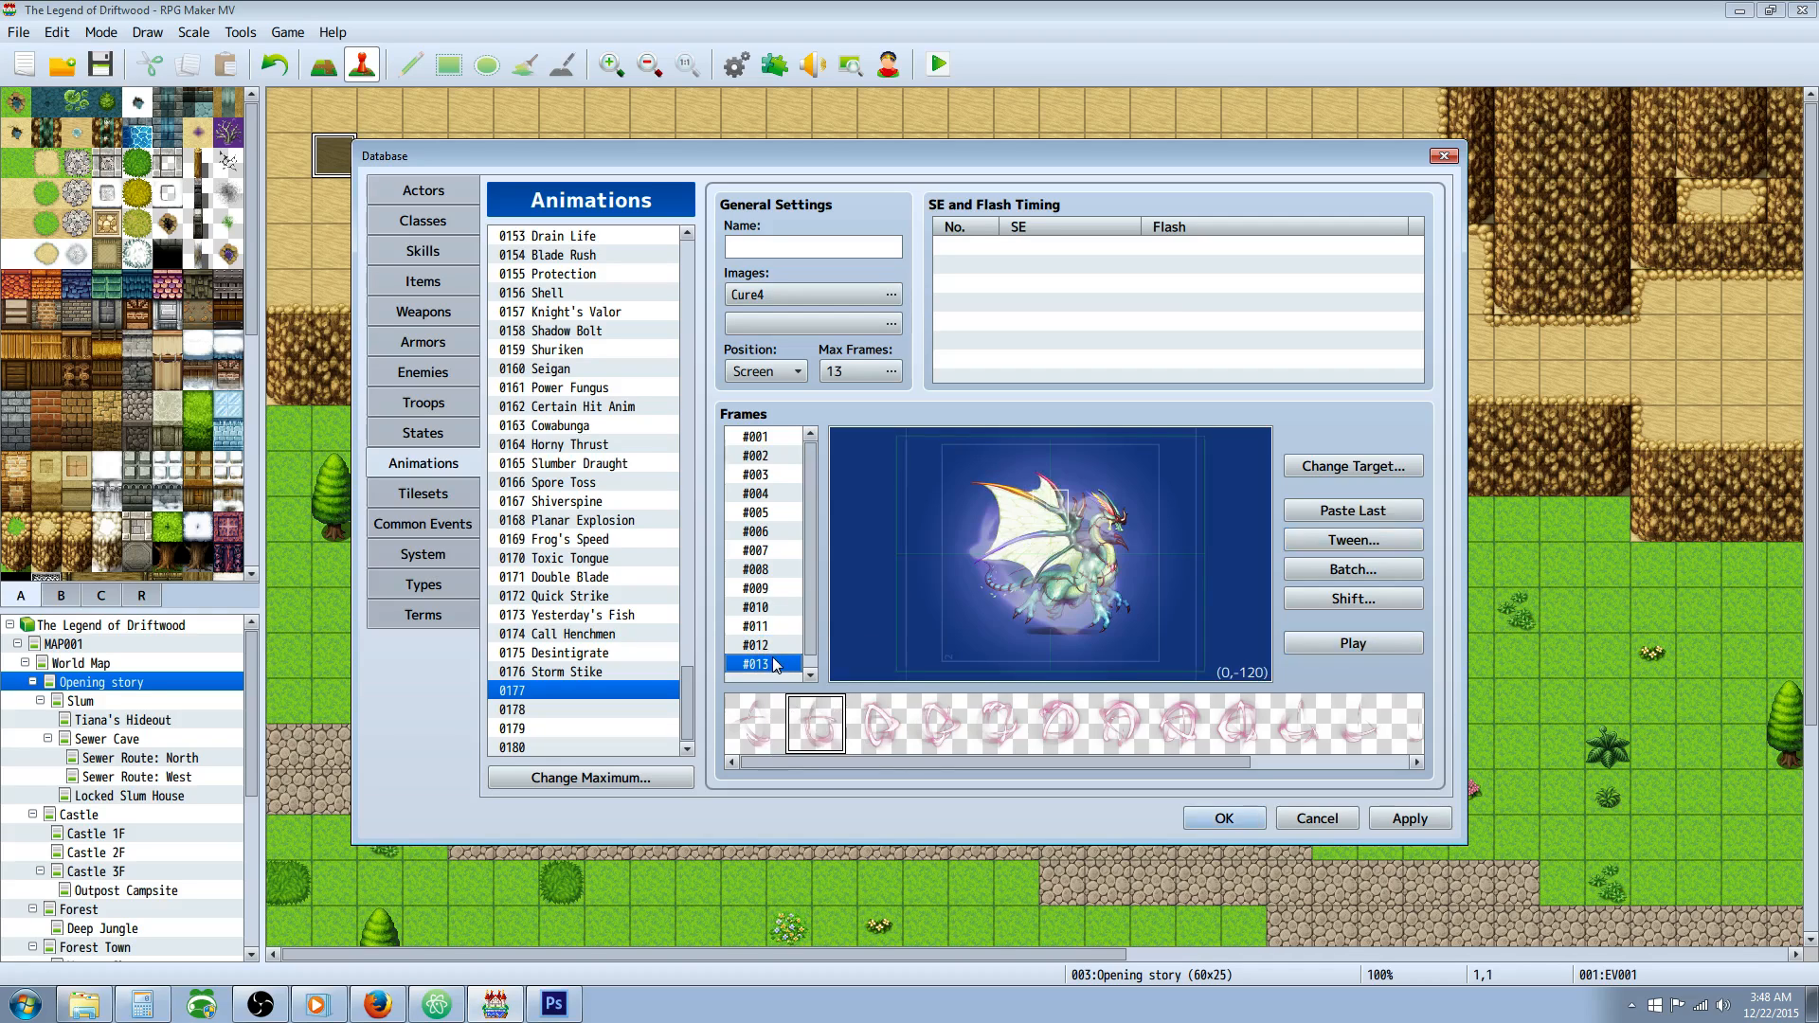
pyautogui.press('Delete')
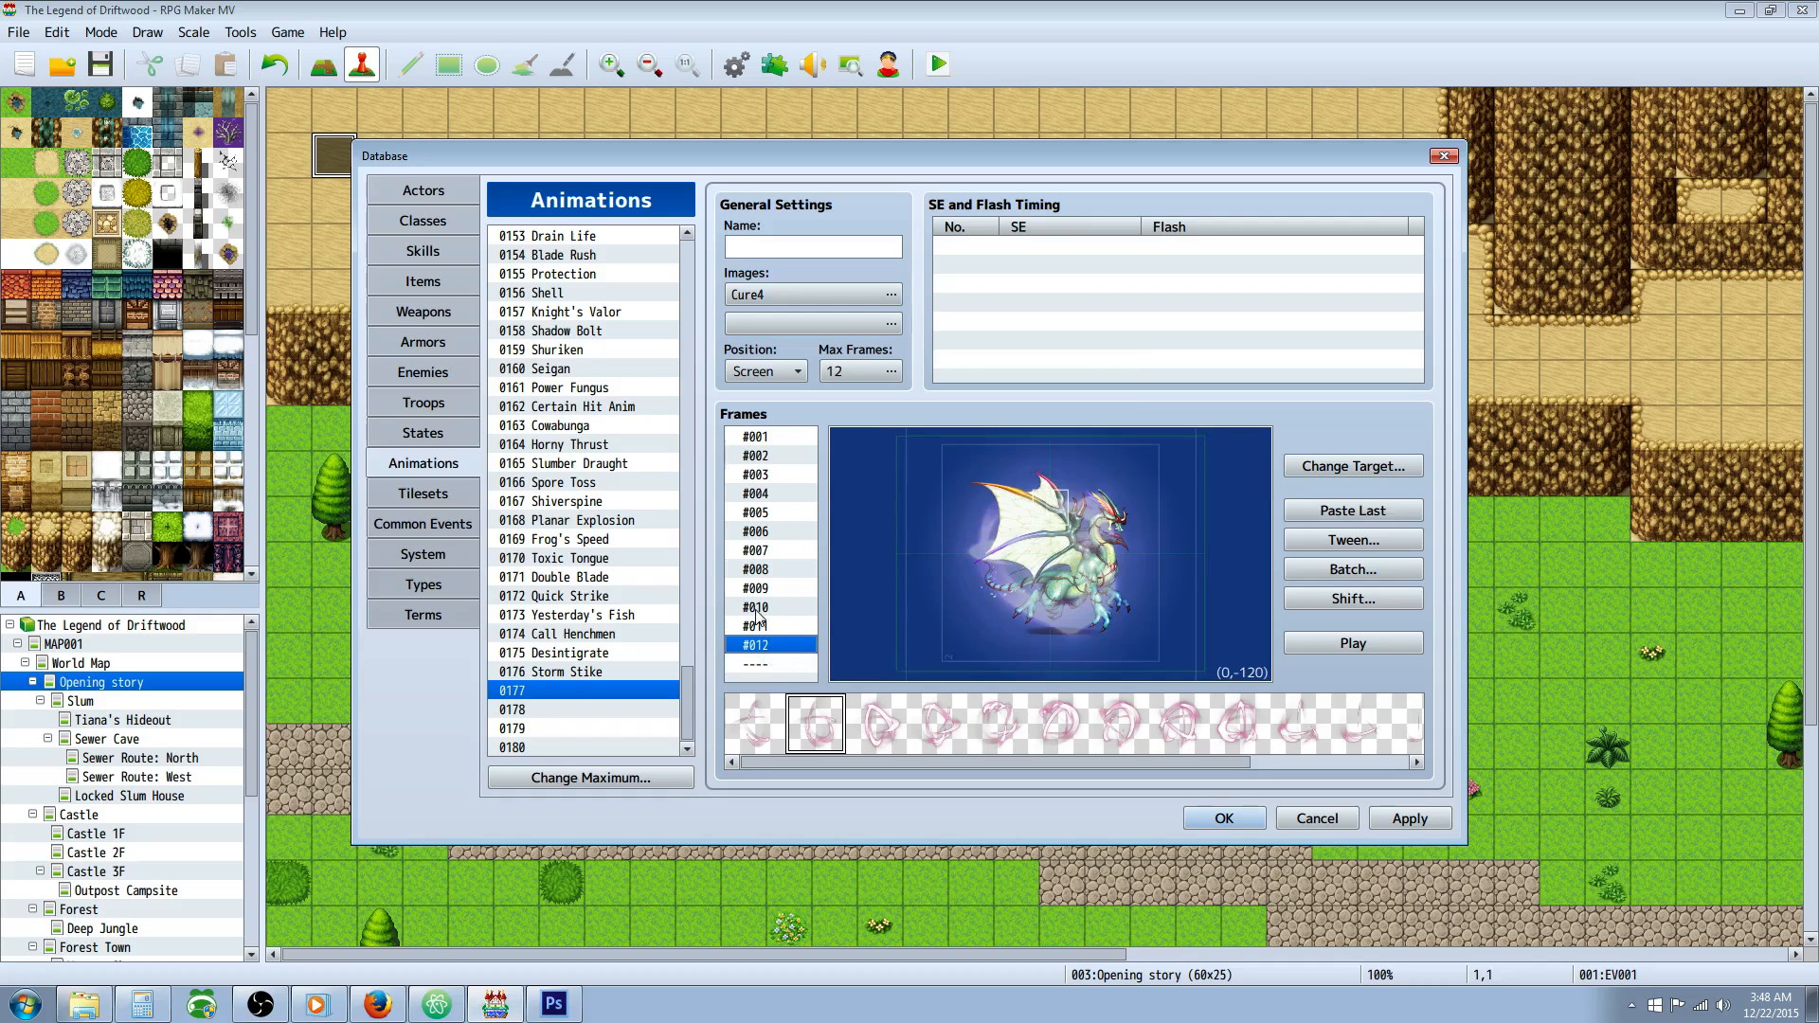
# Step through frames 1 to 7 to examine how the swirl cell's size changes from frame to frame.
pyautogui.click(763, 611)
pyautogui.click(772, 438)
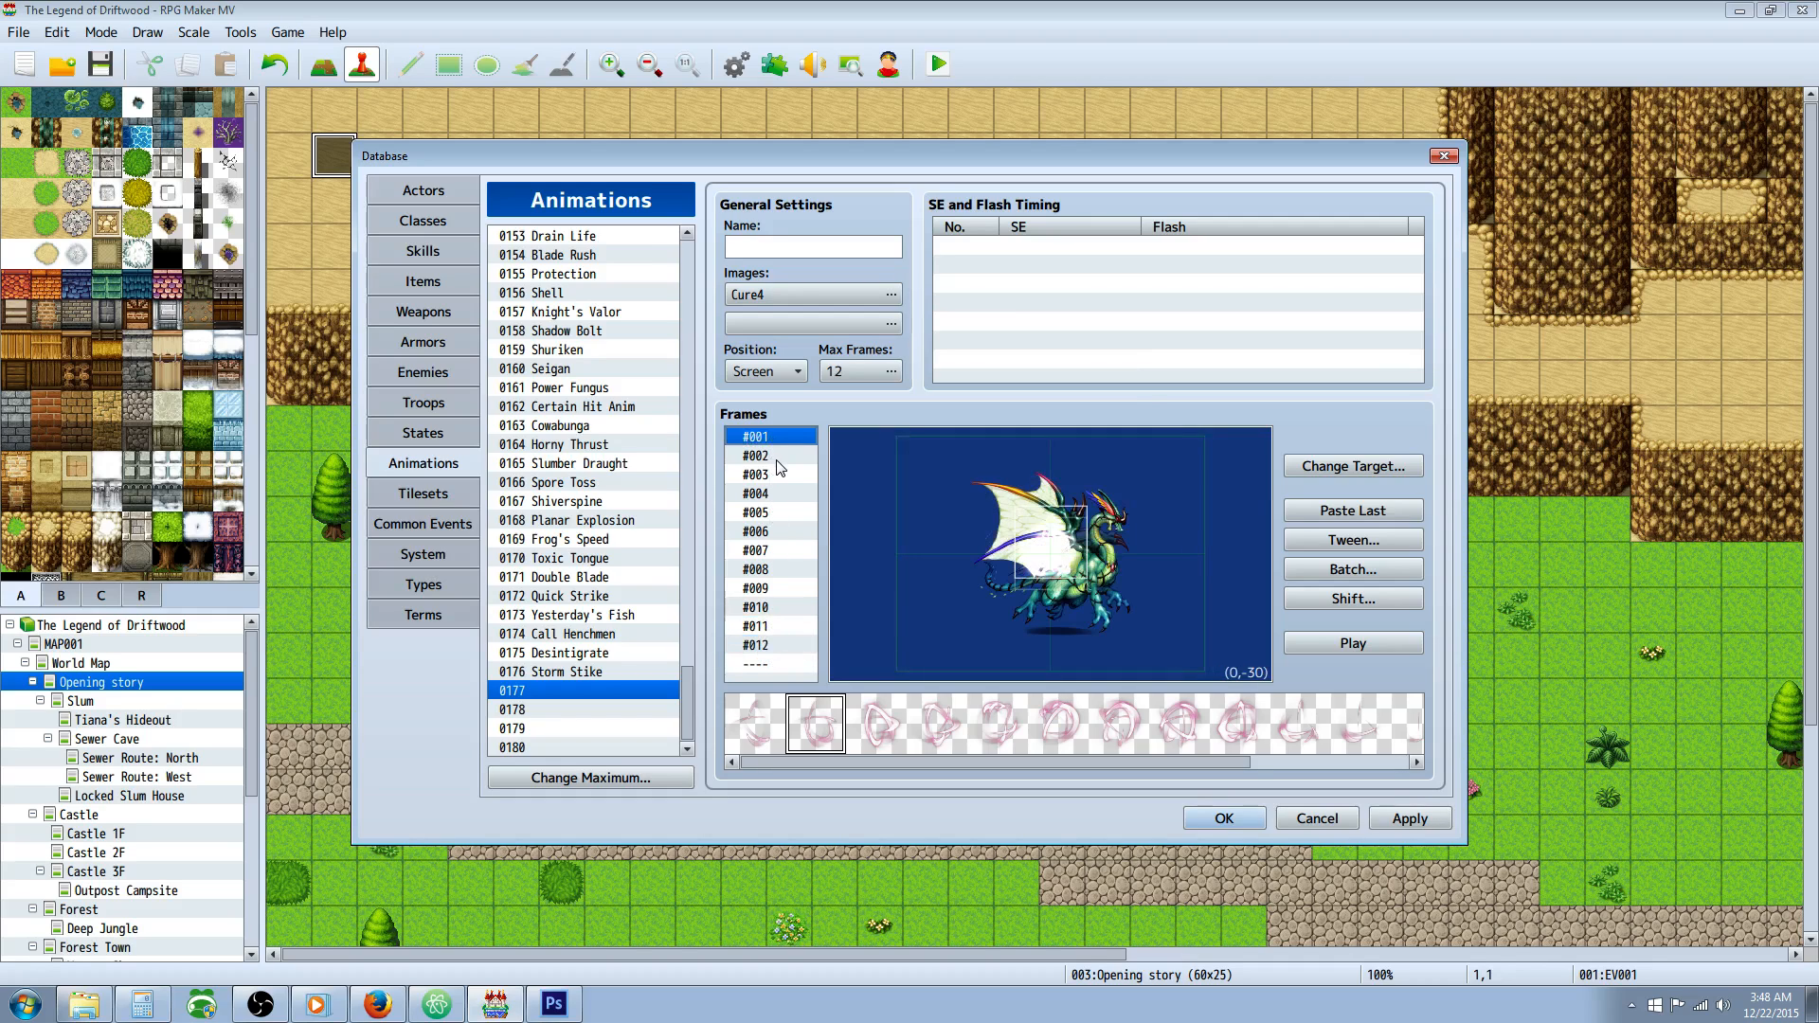
pyautogui.click(772, 456)
pyautogui.click(779, 476)
pyautogui.click(779, 495)
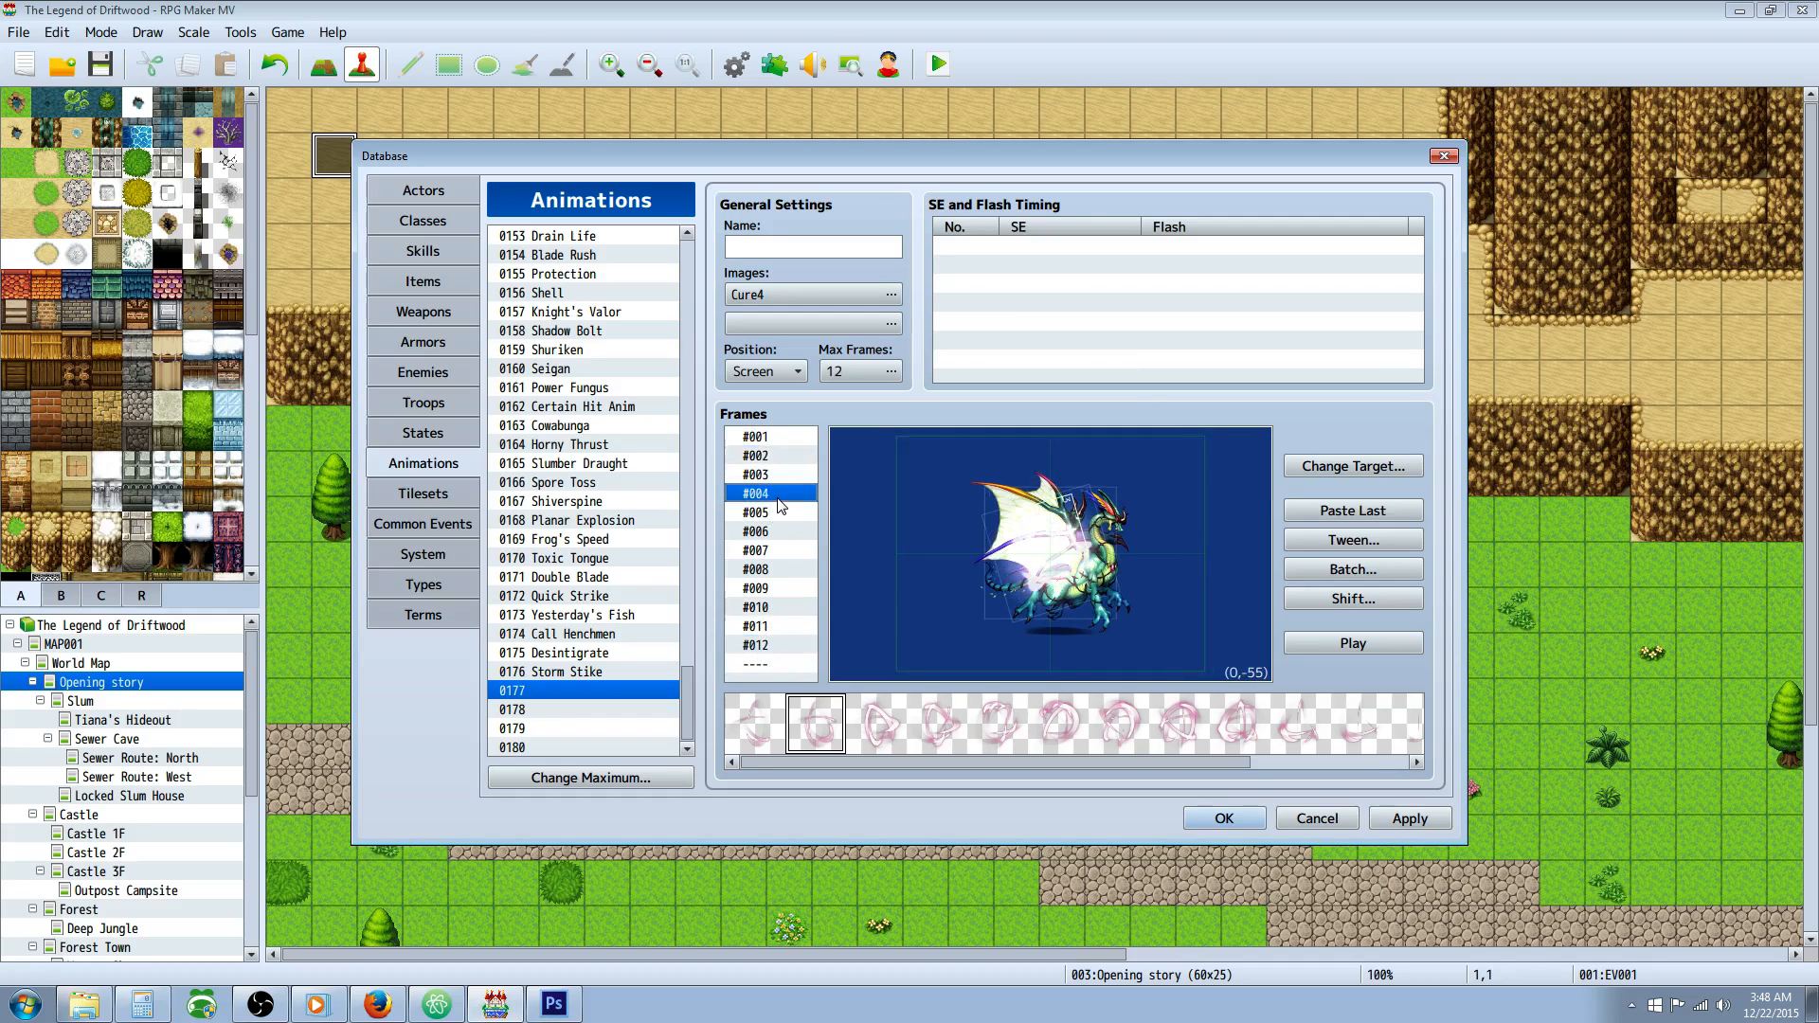
pyautogui.click(779, 512)
pyautogui.click(777, 531)
pyautogui.click(775, 550)
# Set the scale of the pattern 2 swirl cell in frame 8 to 150% and accept its properties.
pyautogui.click(774, 569)
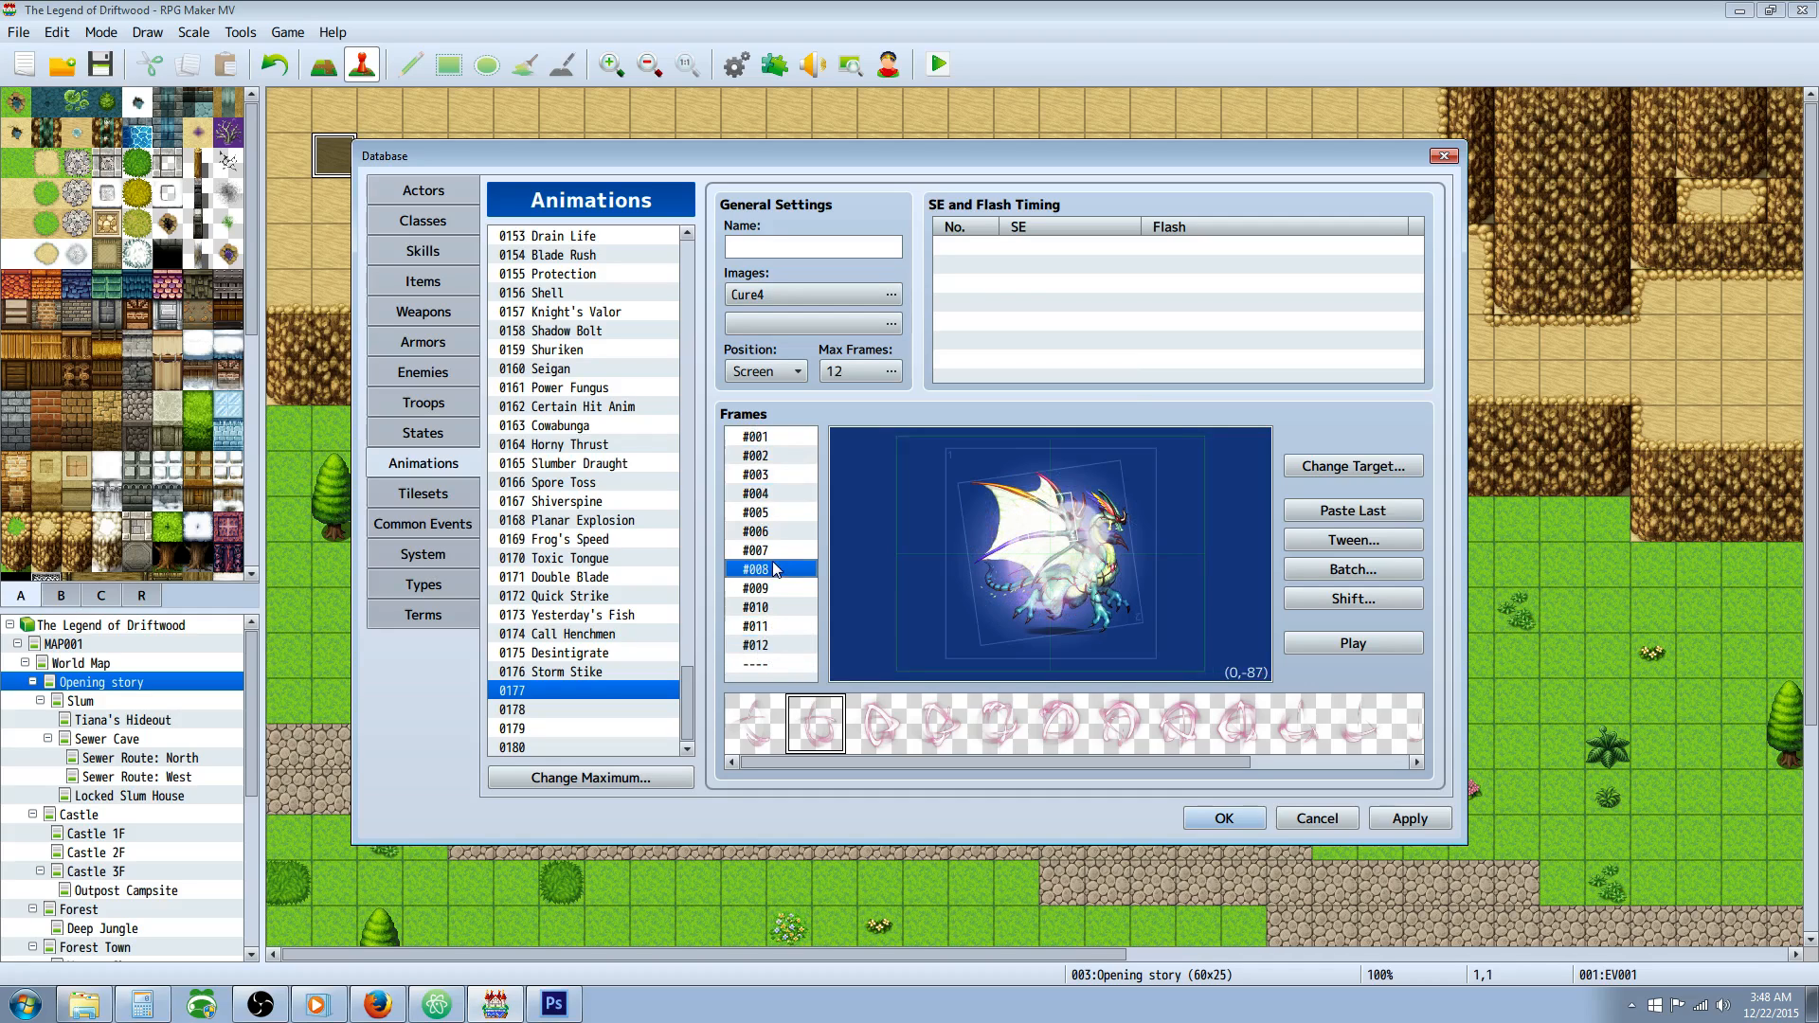
pyautogui.rightClick(1045, 503)
pyautogui.click(1099, 550)
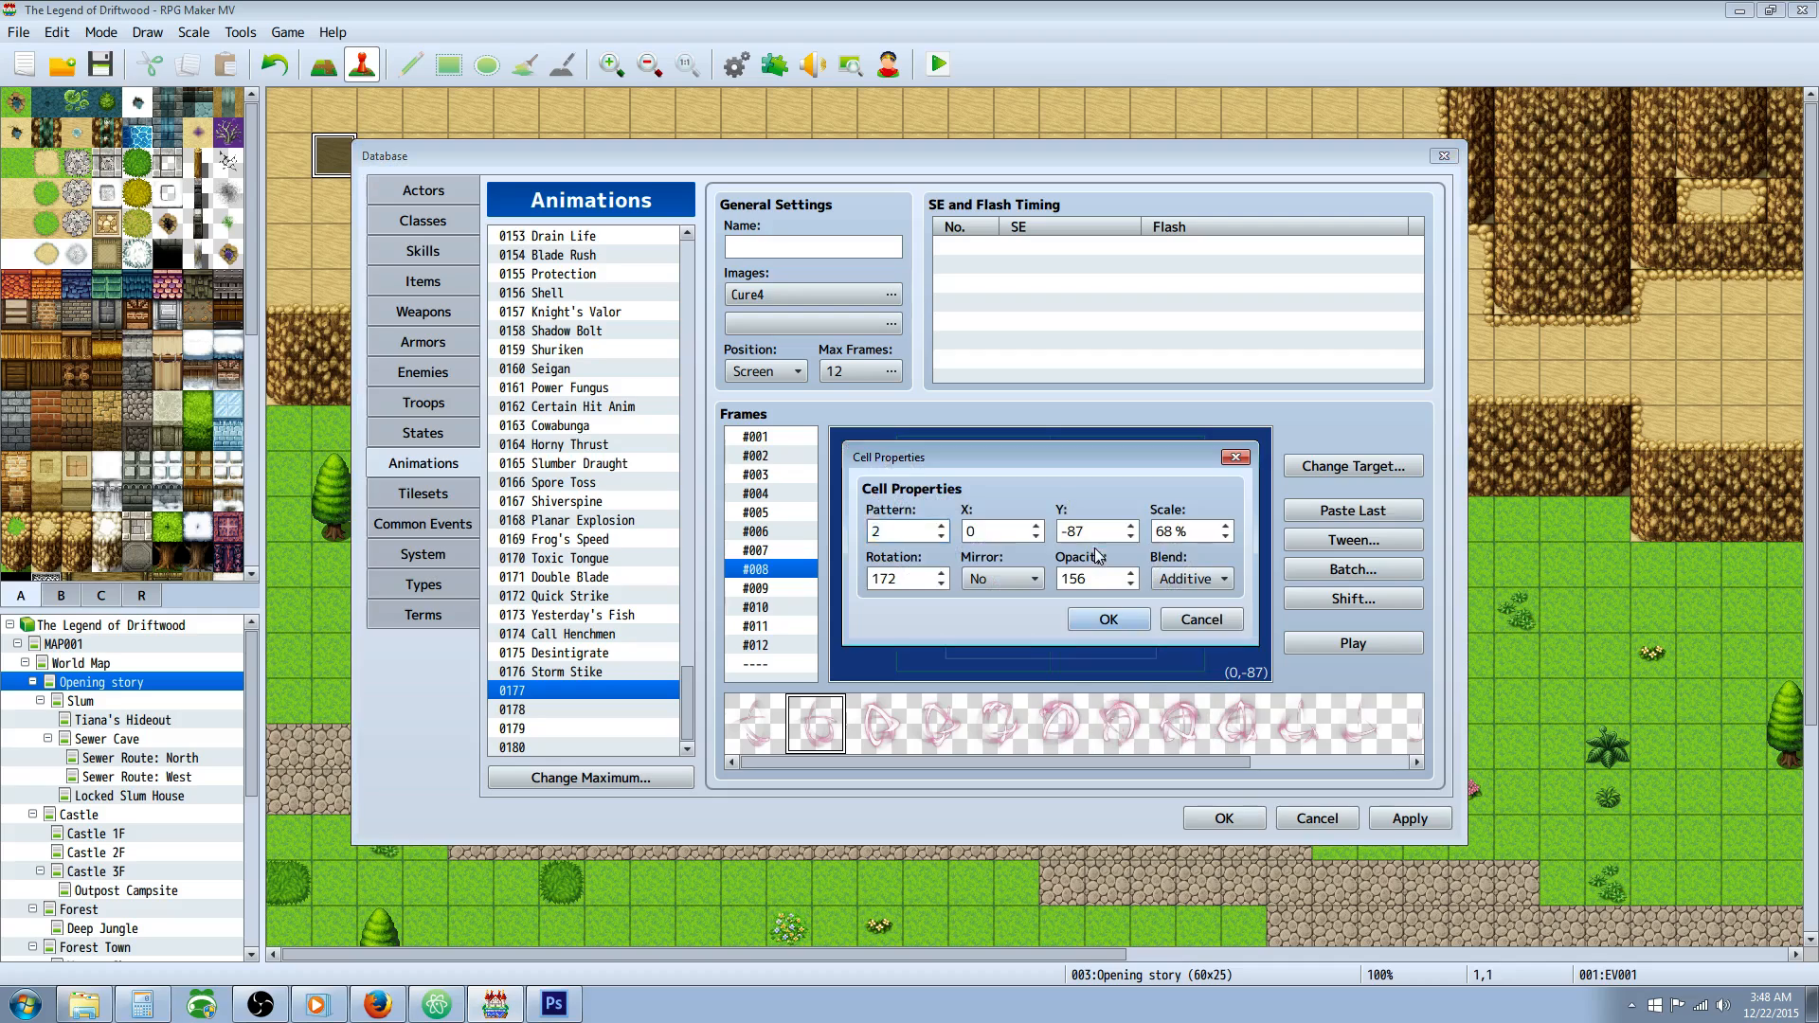
pyautogui.doubleClick(1188, 533)
pyautogui.write('150')
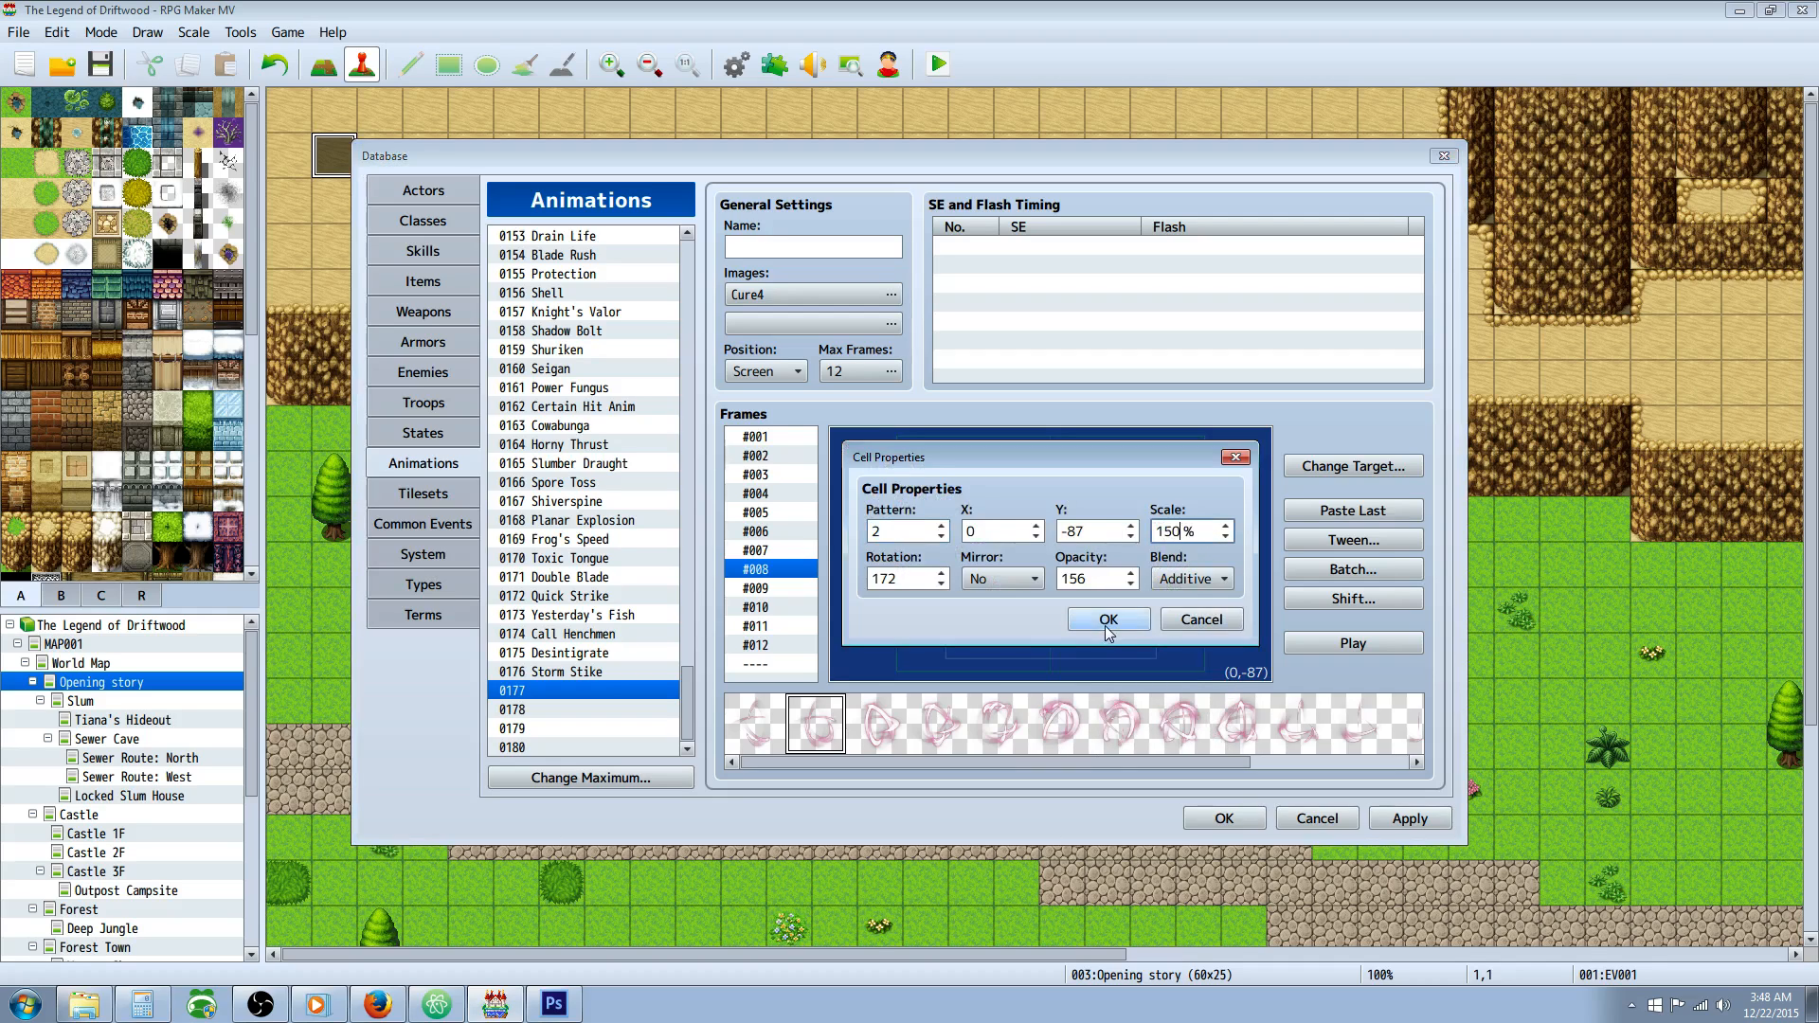
pyautogui.click(1109, 619)
# Set the scale of the pattern 2 swirl cell in frame 12 to 200% and accept its properties.
pyautogui.rightClick(773, 647)
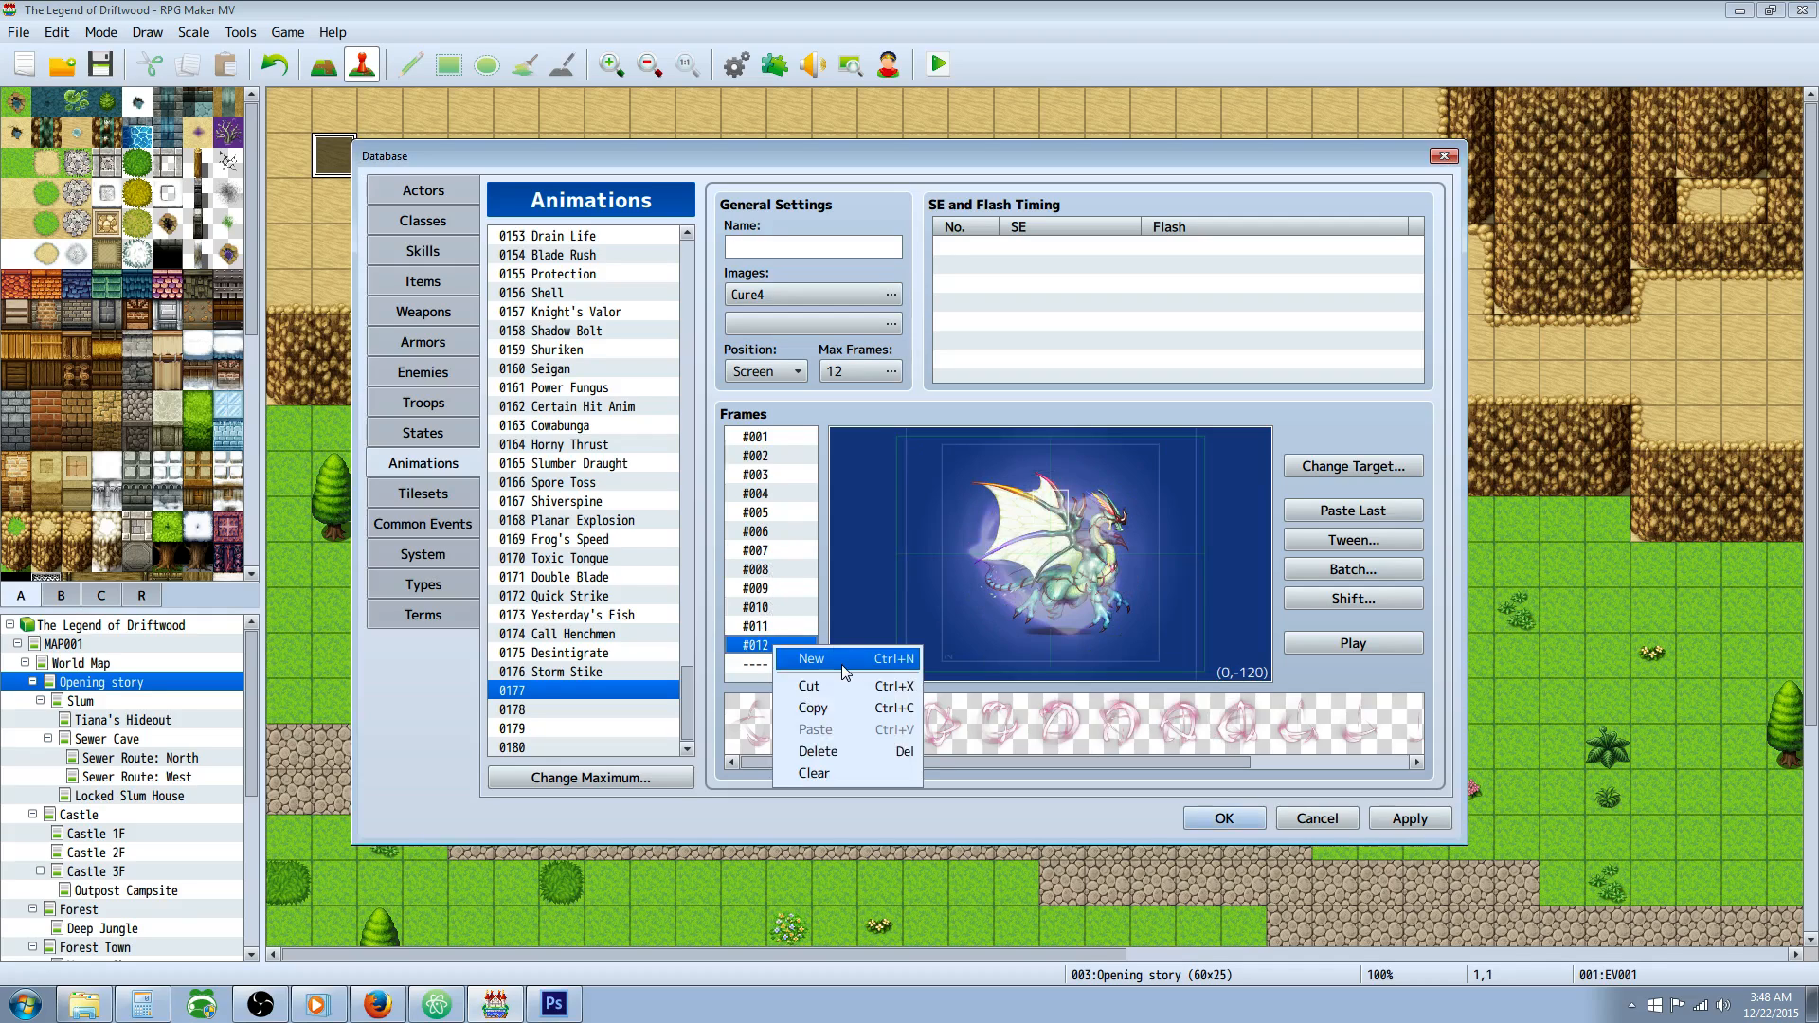
pyautogui.rightClick(1059, 511)
pyautogui.click(1102, 545)
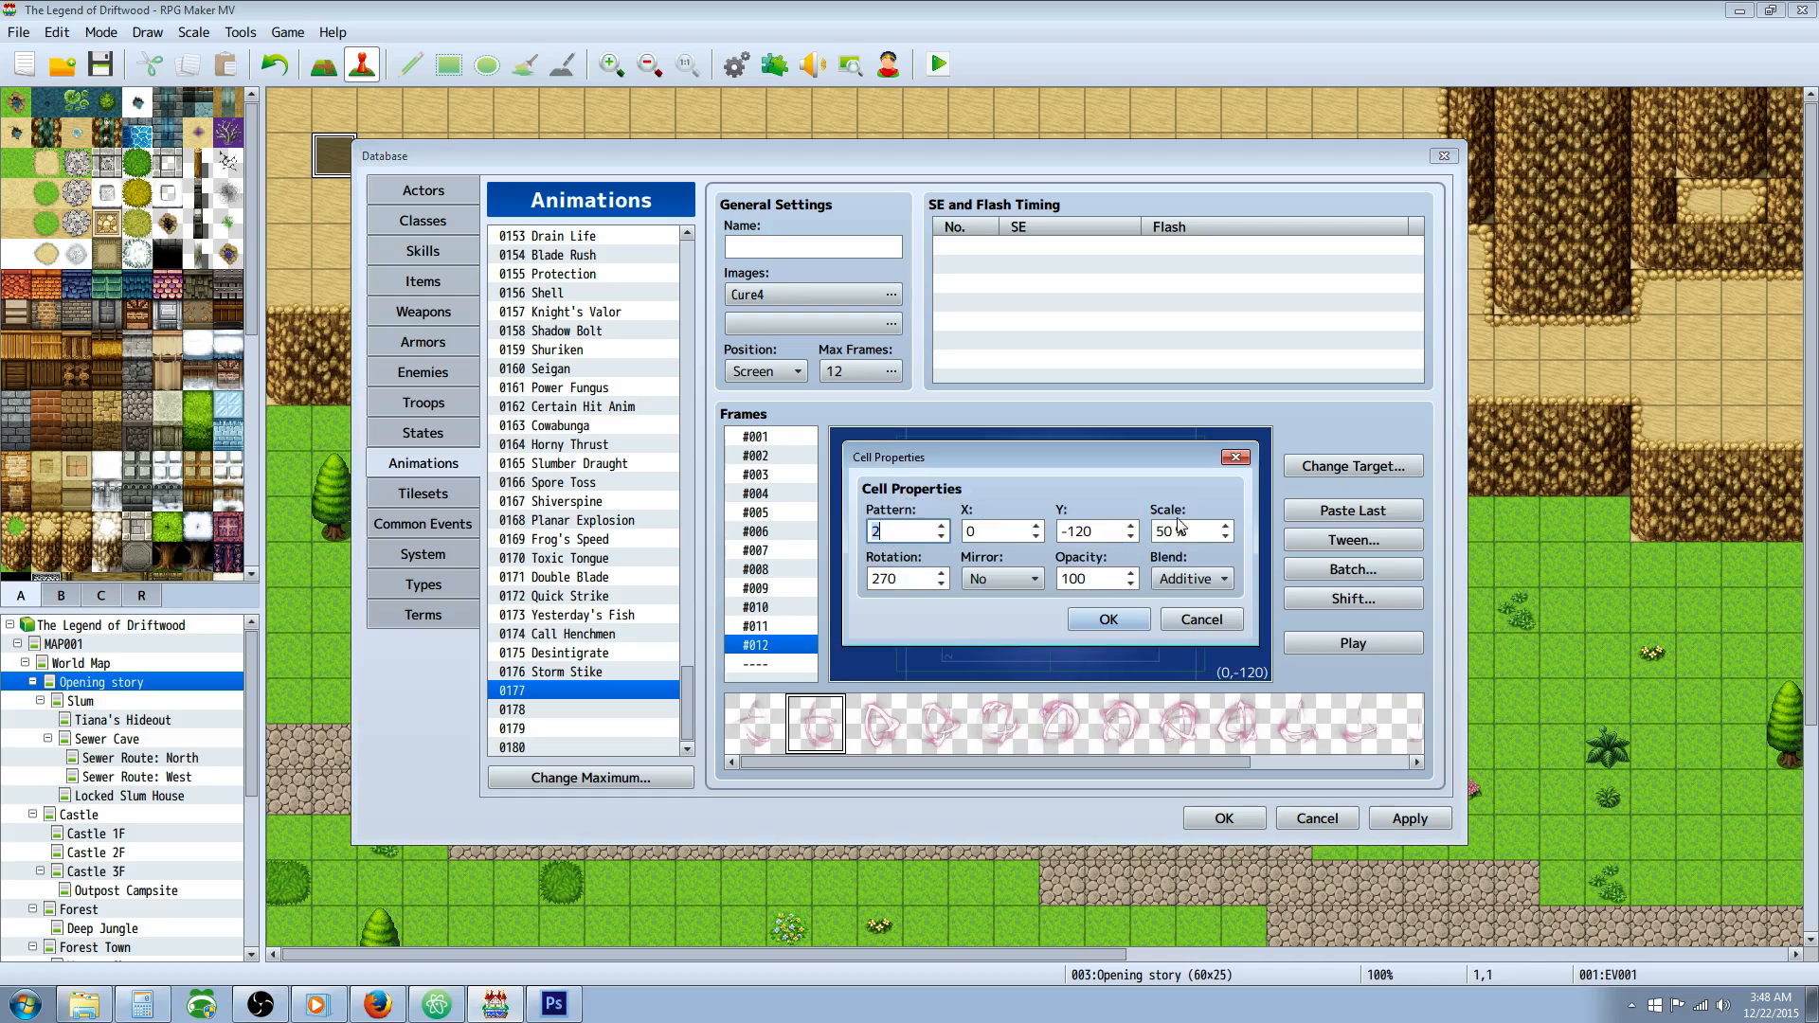
pyautogui.doubleClick(1192, 533)
pyautogui.write('20')
pyautogui.press('Return')
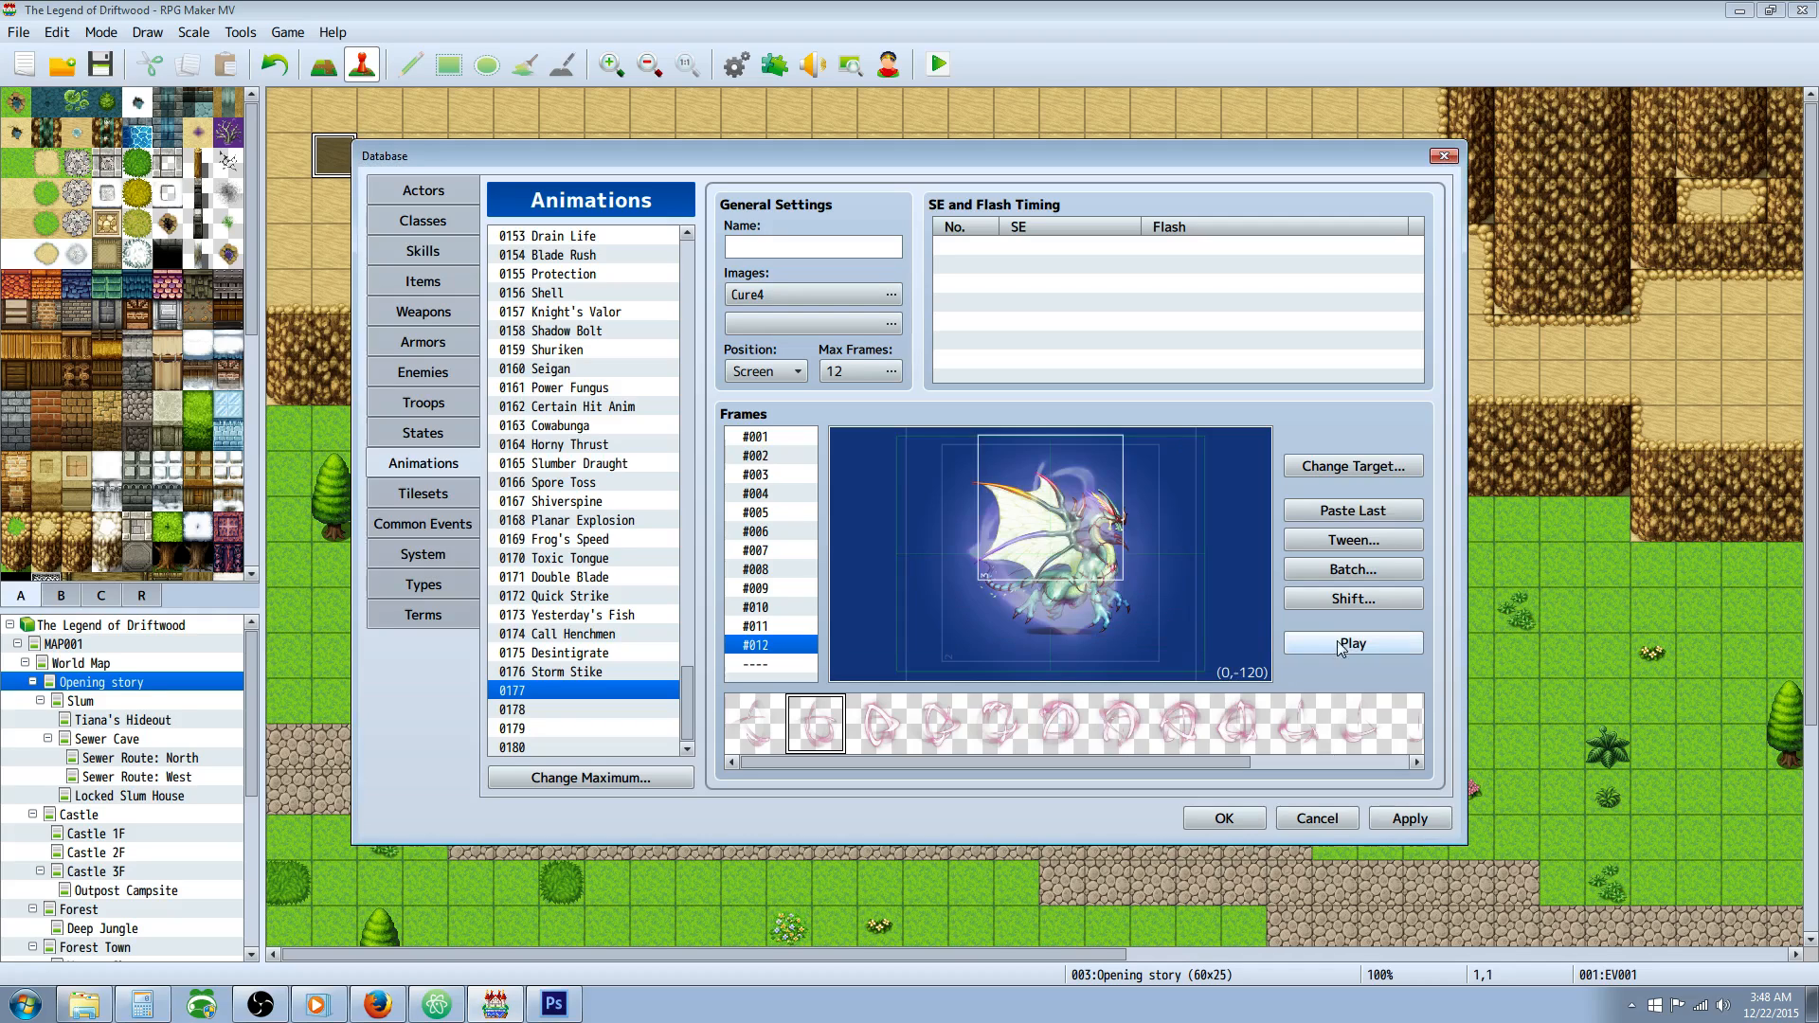
# Tween the animation's cells again with the enlarged swirl scale and play the animation to check it.
pyautogui.click(1344, 644)
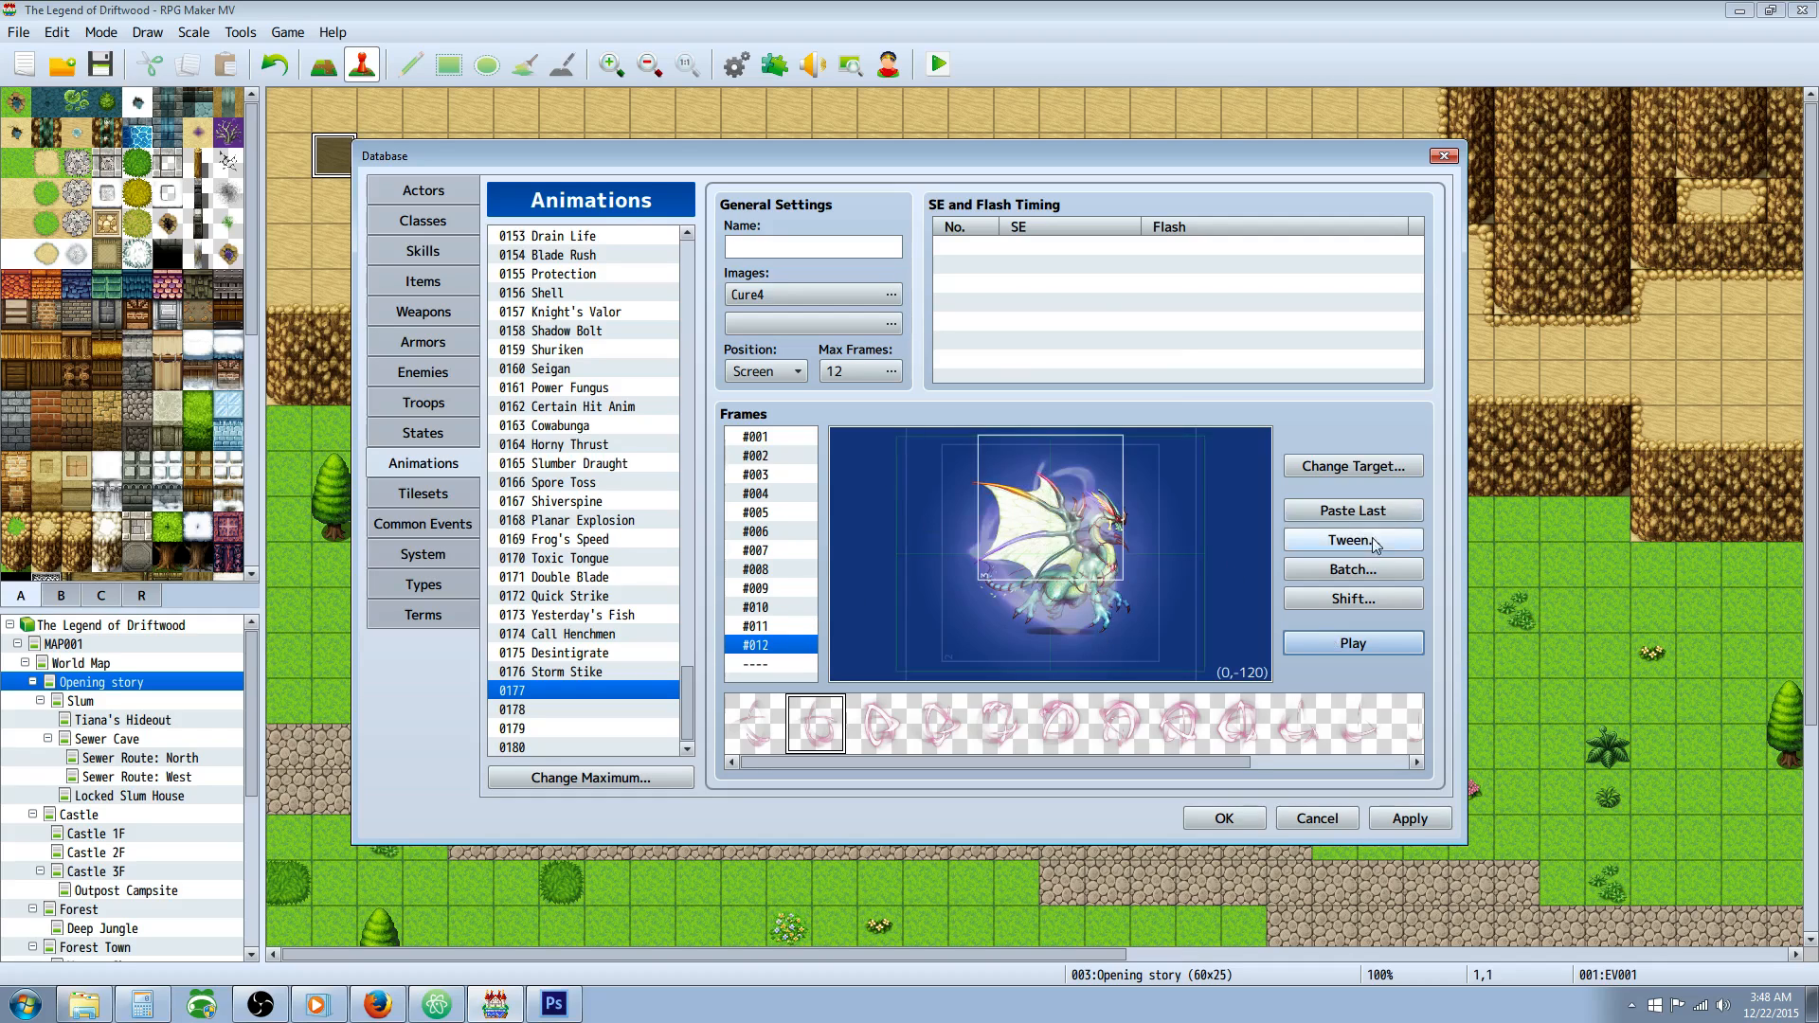
pyautogui.click(1308, 540)
pyautogui.click(1311, 643)
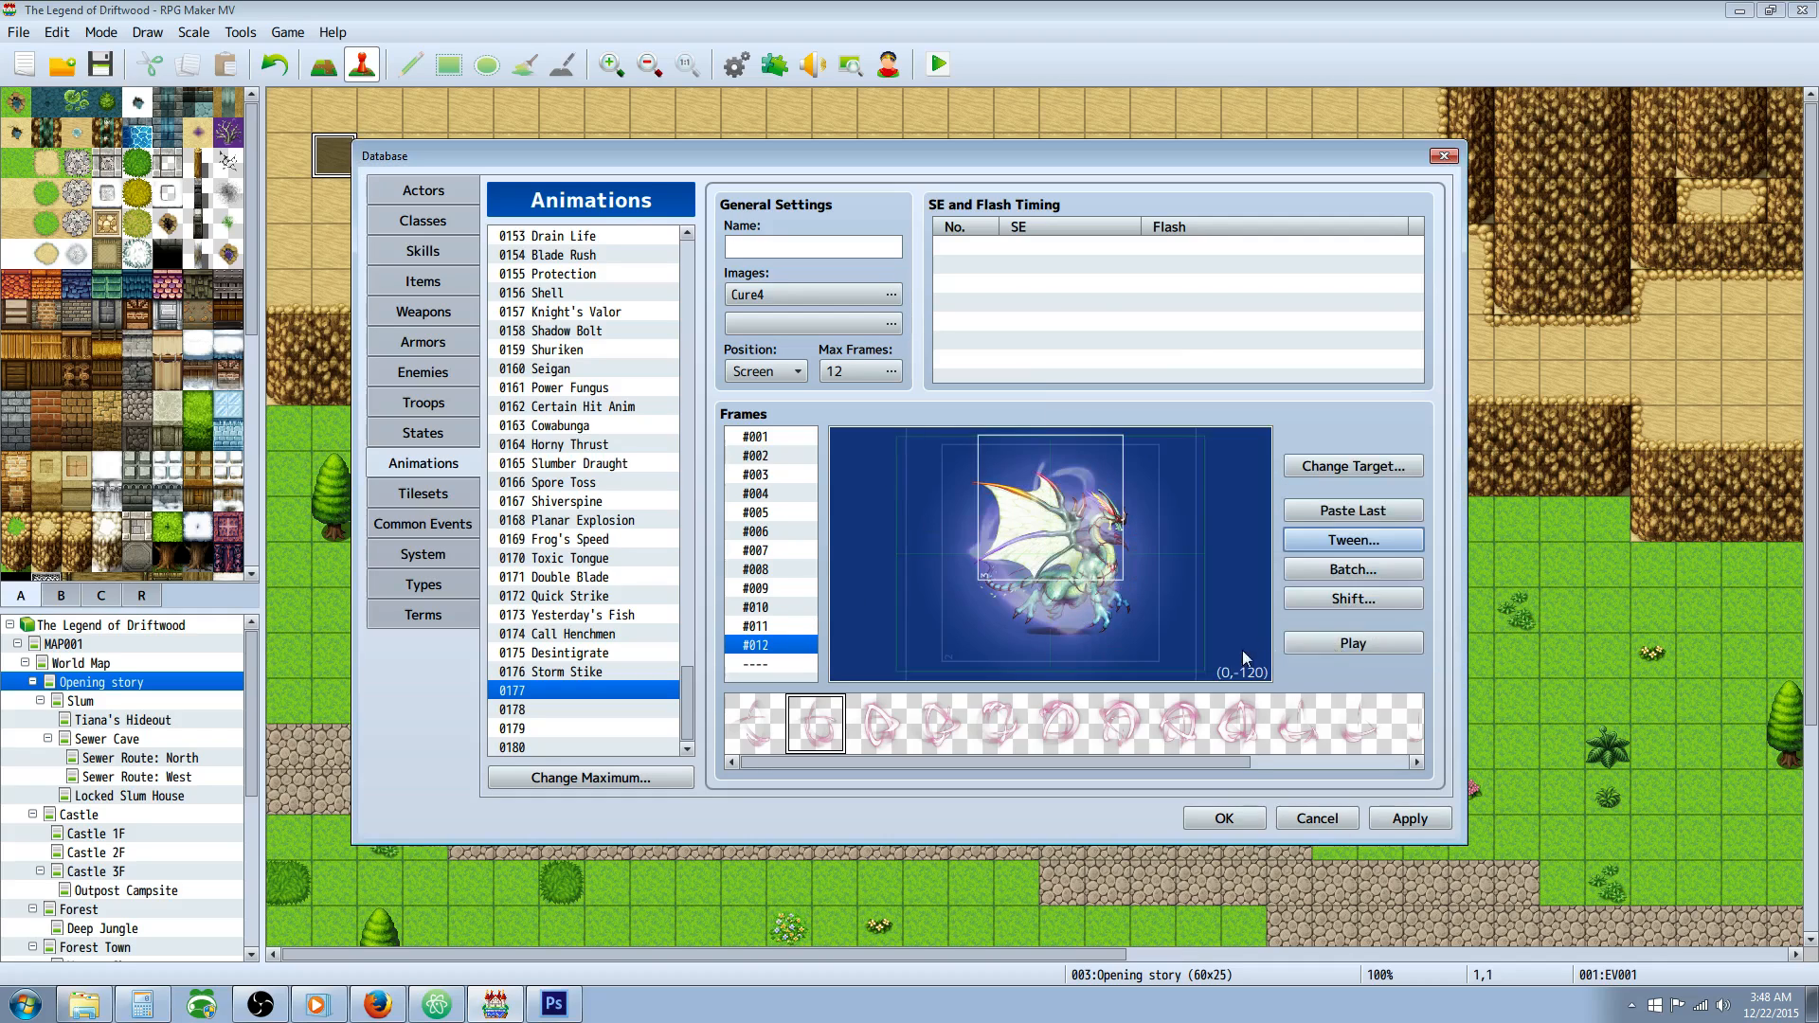
pyautogui.click(1345, 643)
pyautogui.click(1333, 634)
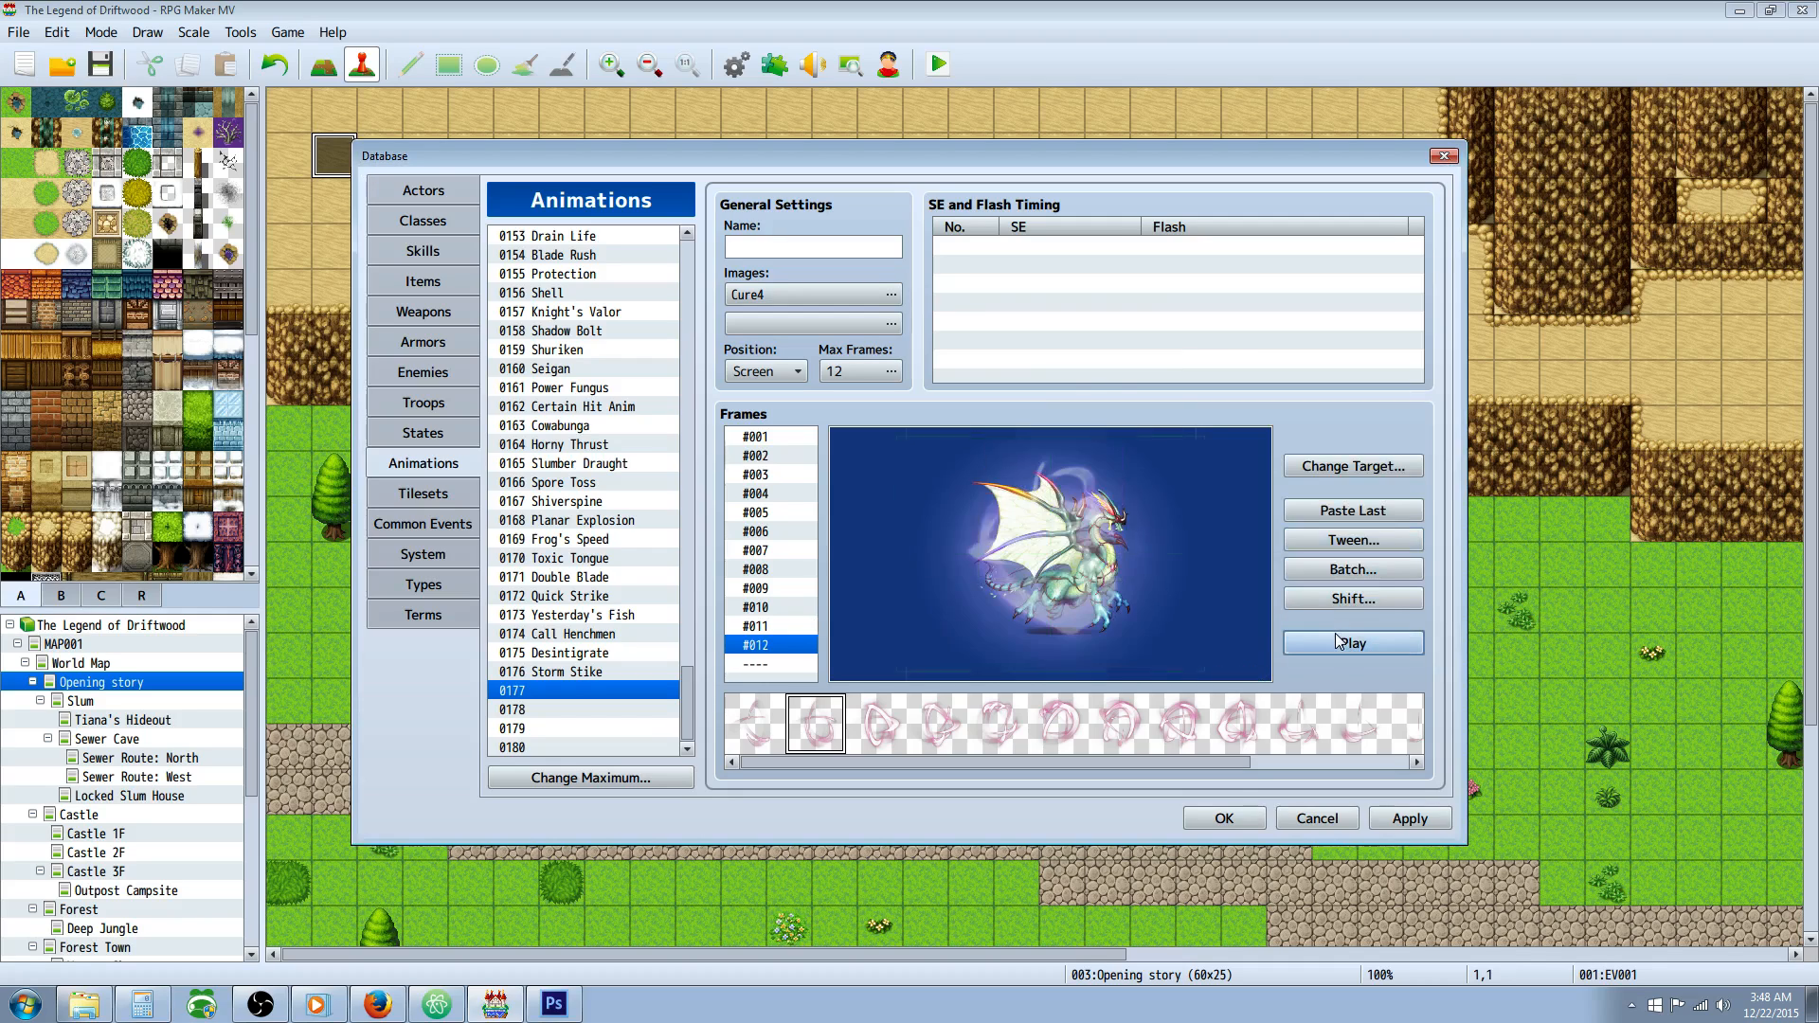
pyautogui.click(1313, 644)
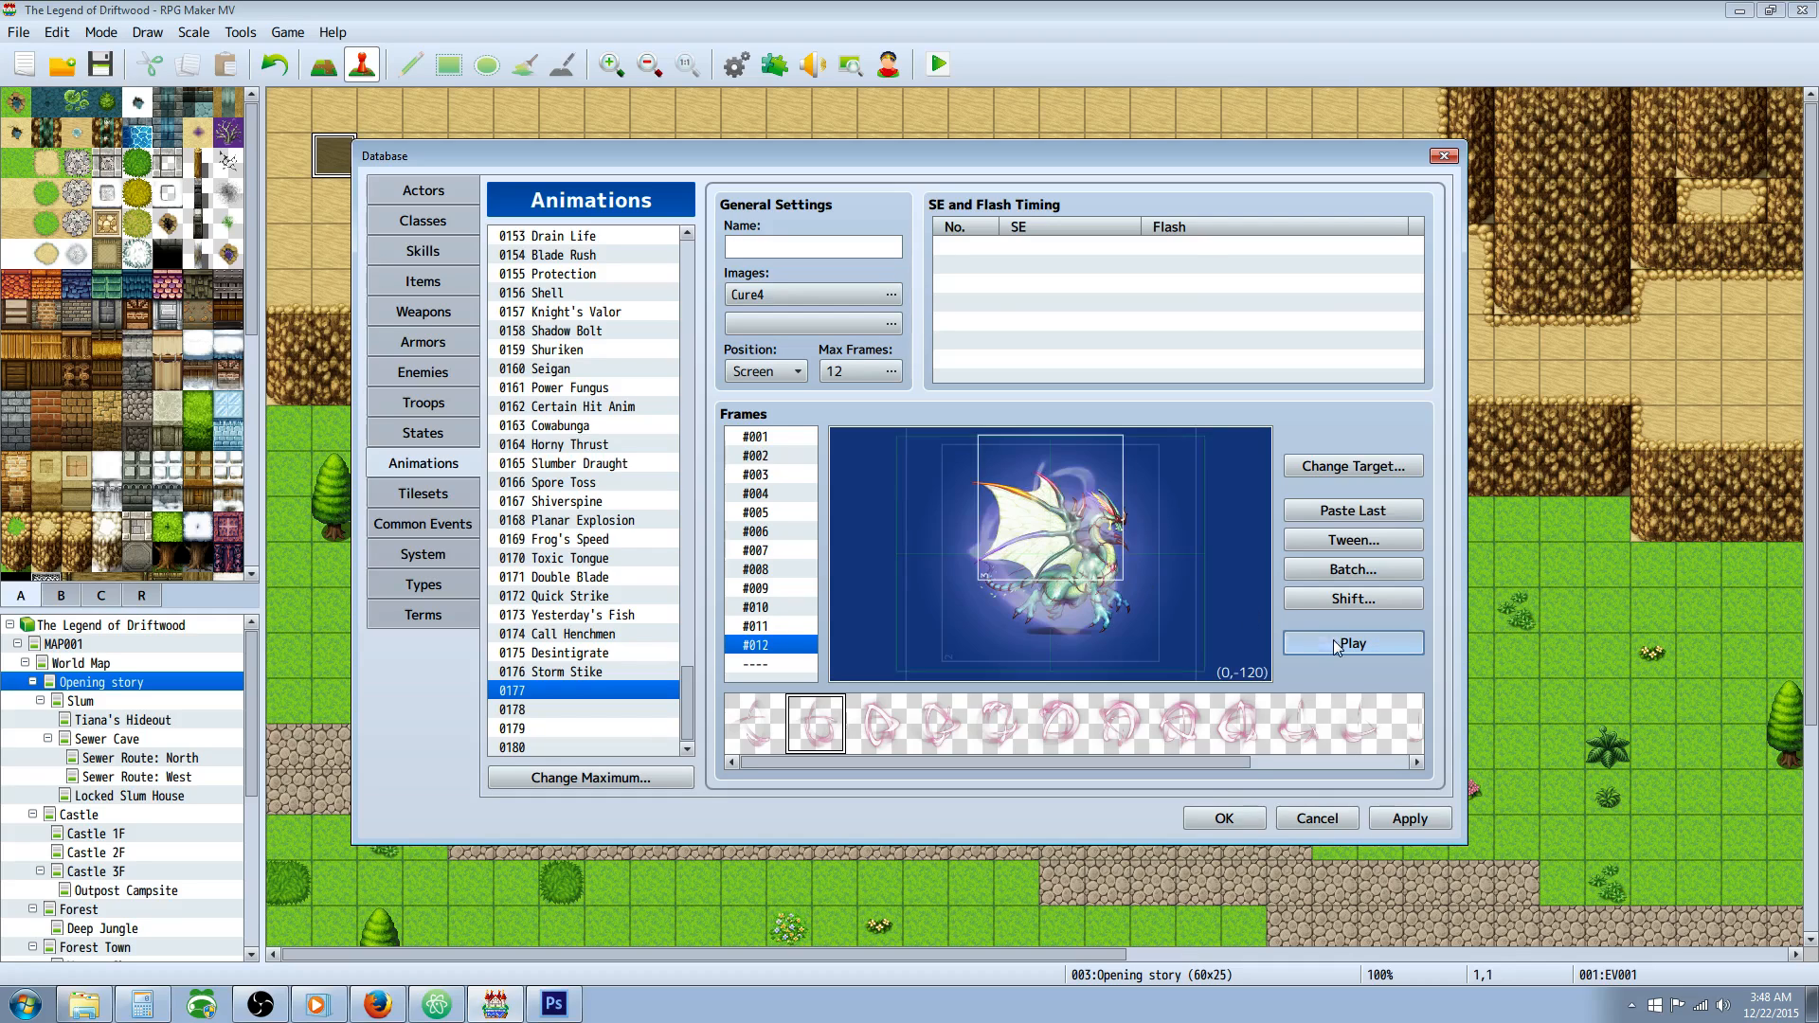
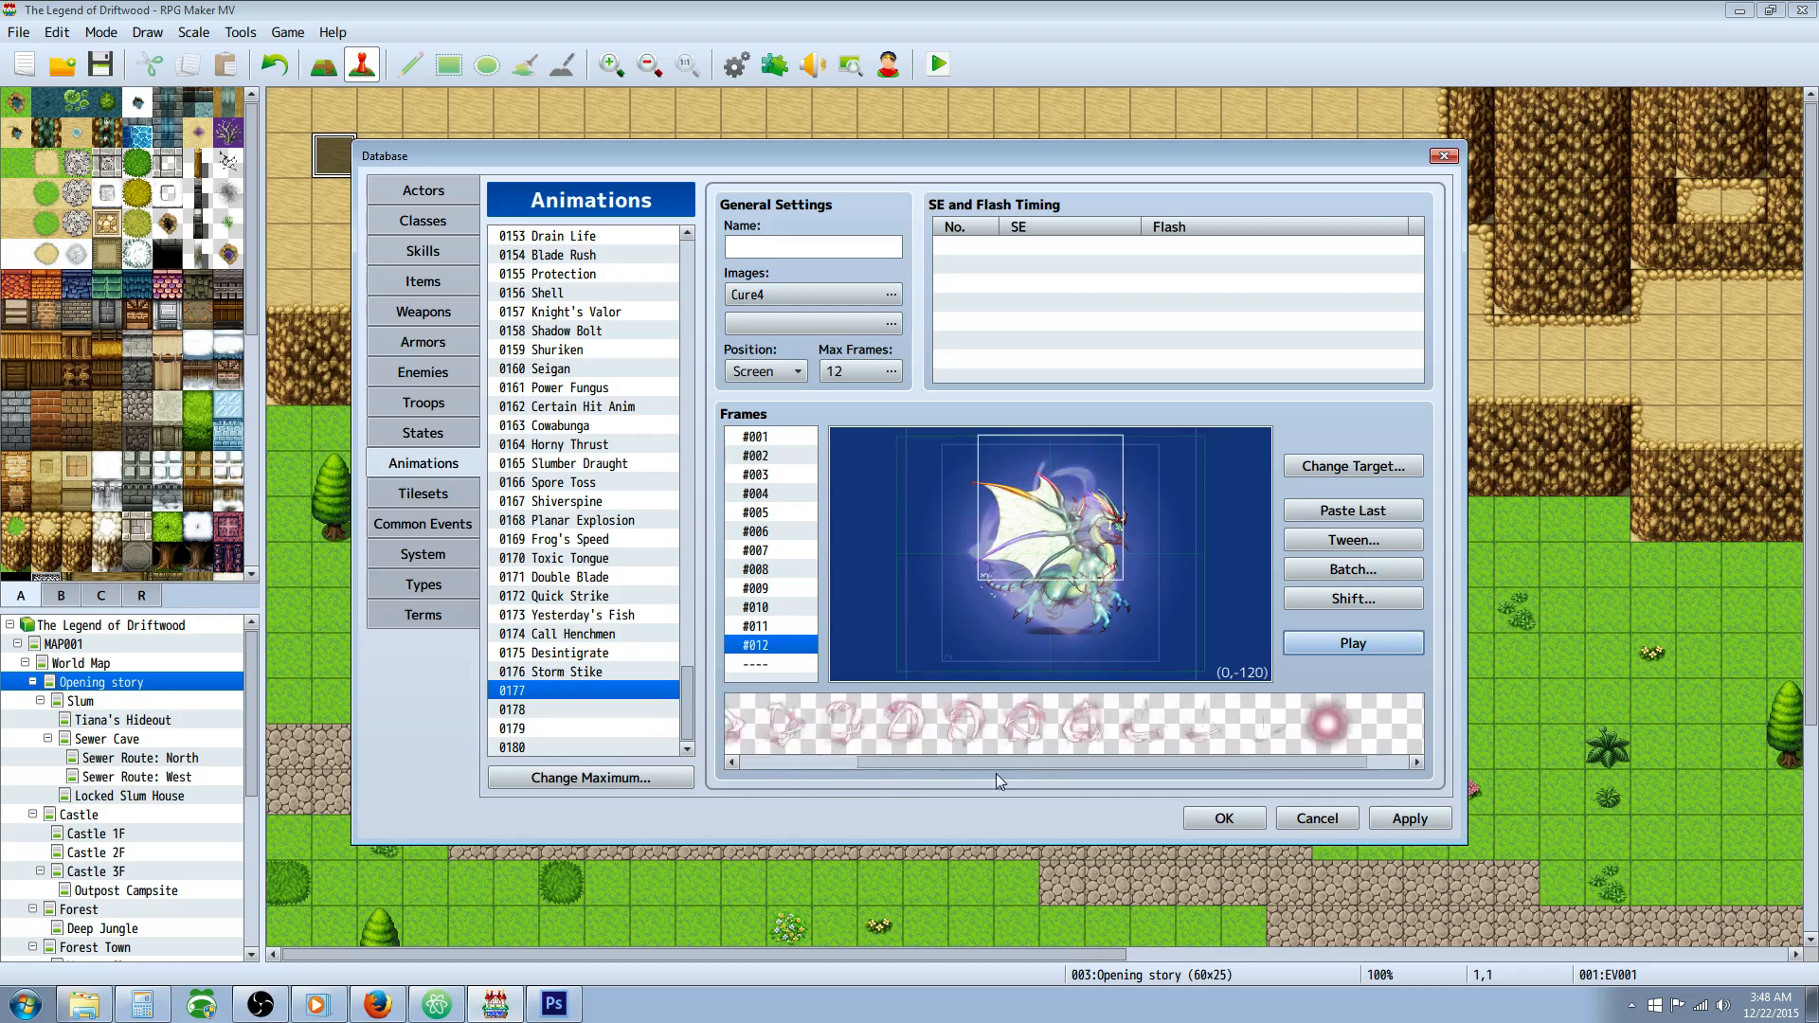
# Add a pattern 5 cell to frame 1 beside the dragon at about X -408, Y -91.
pyautogui.click(1006, 732)
pyautogui.rightClick(856, 540)
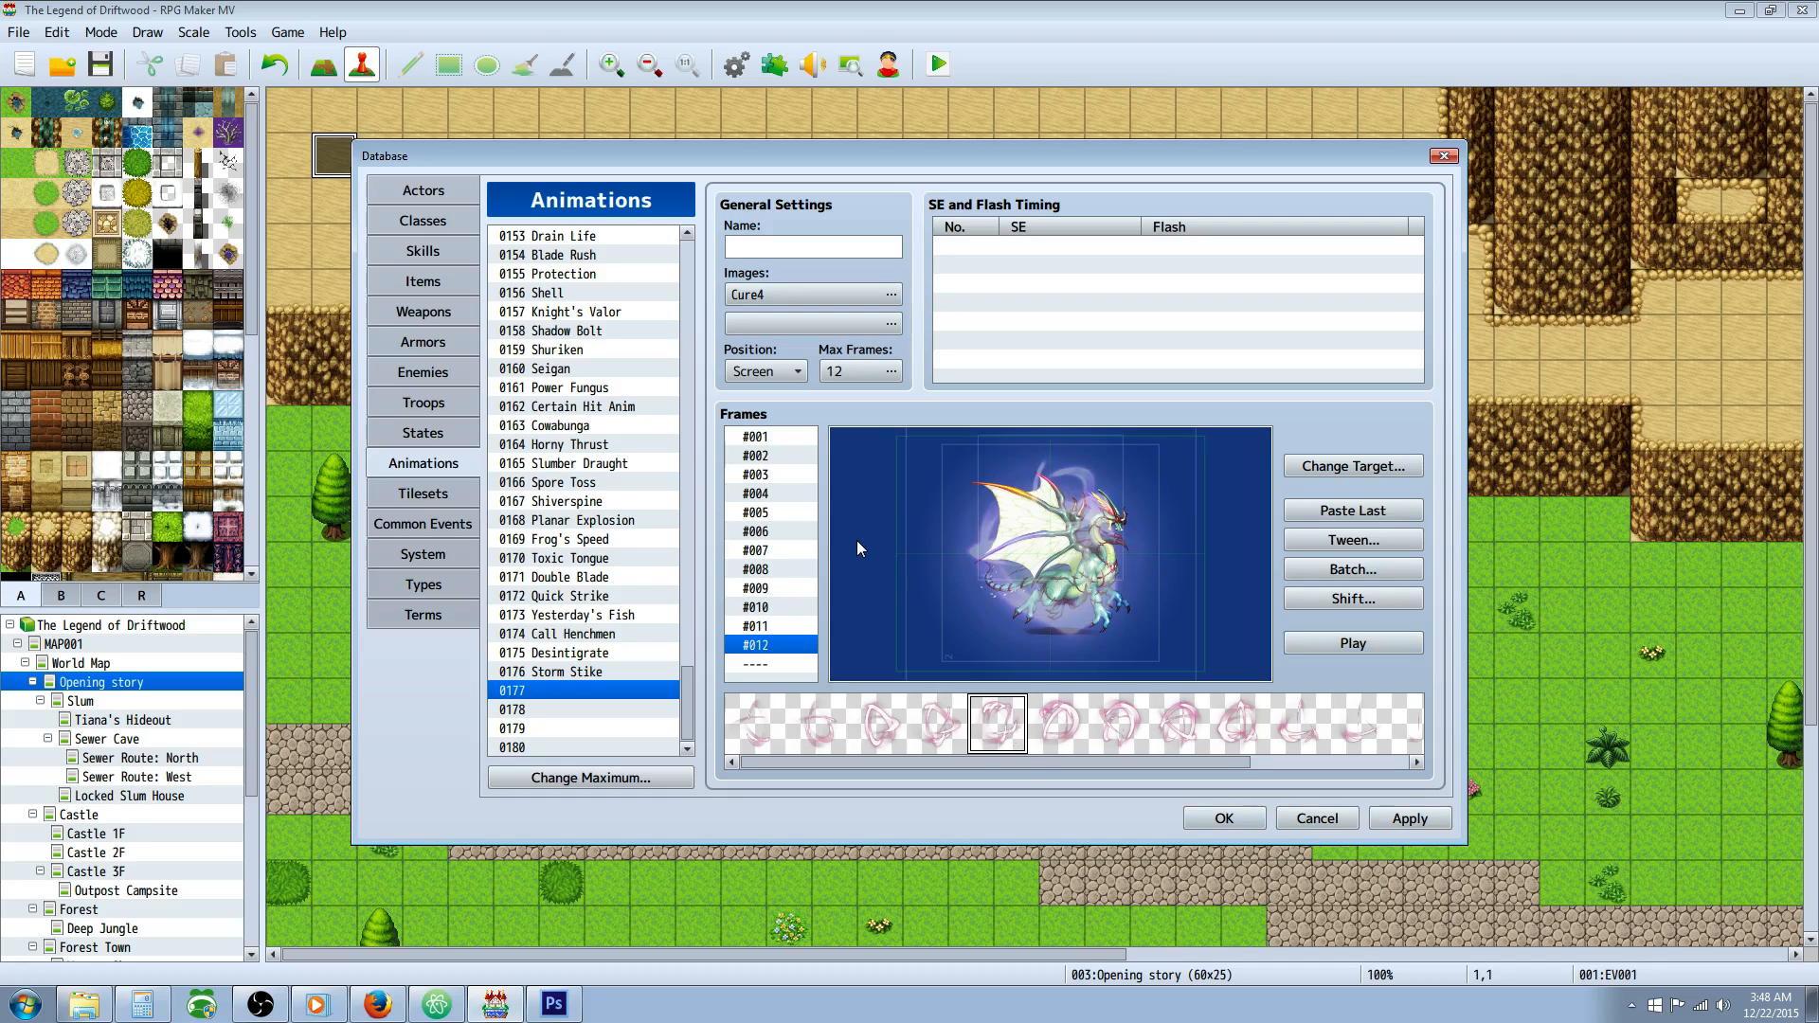
pyautogui.click(788, 439)
pyautogui.rightClick(874, 518)
pyautogui.click(922, 534)
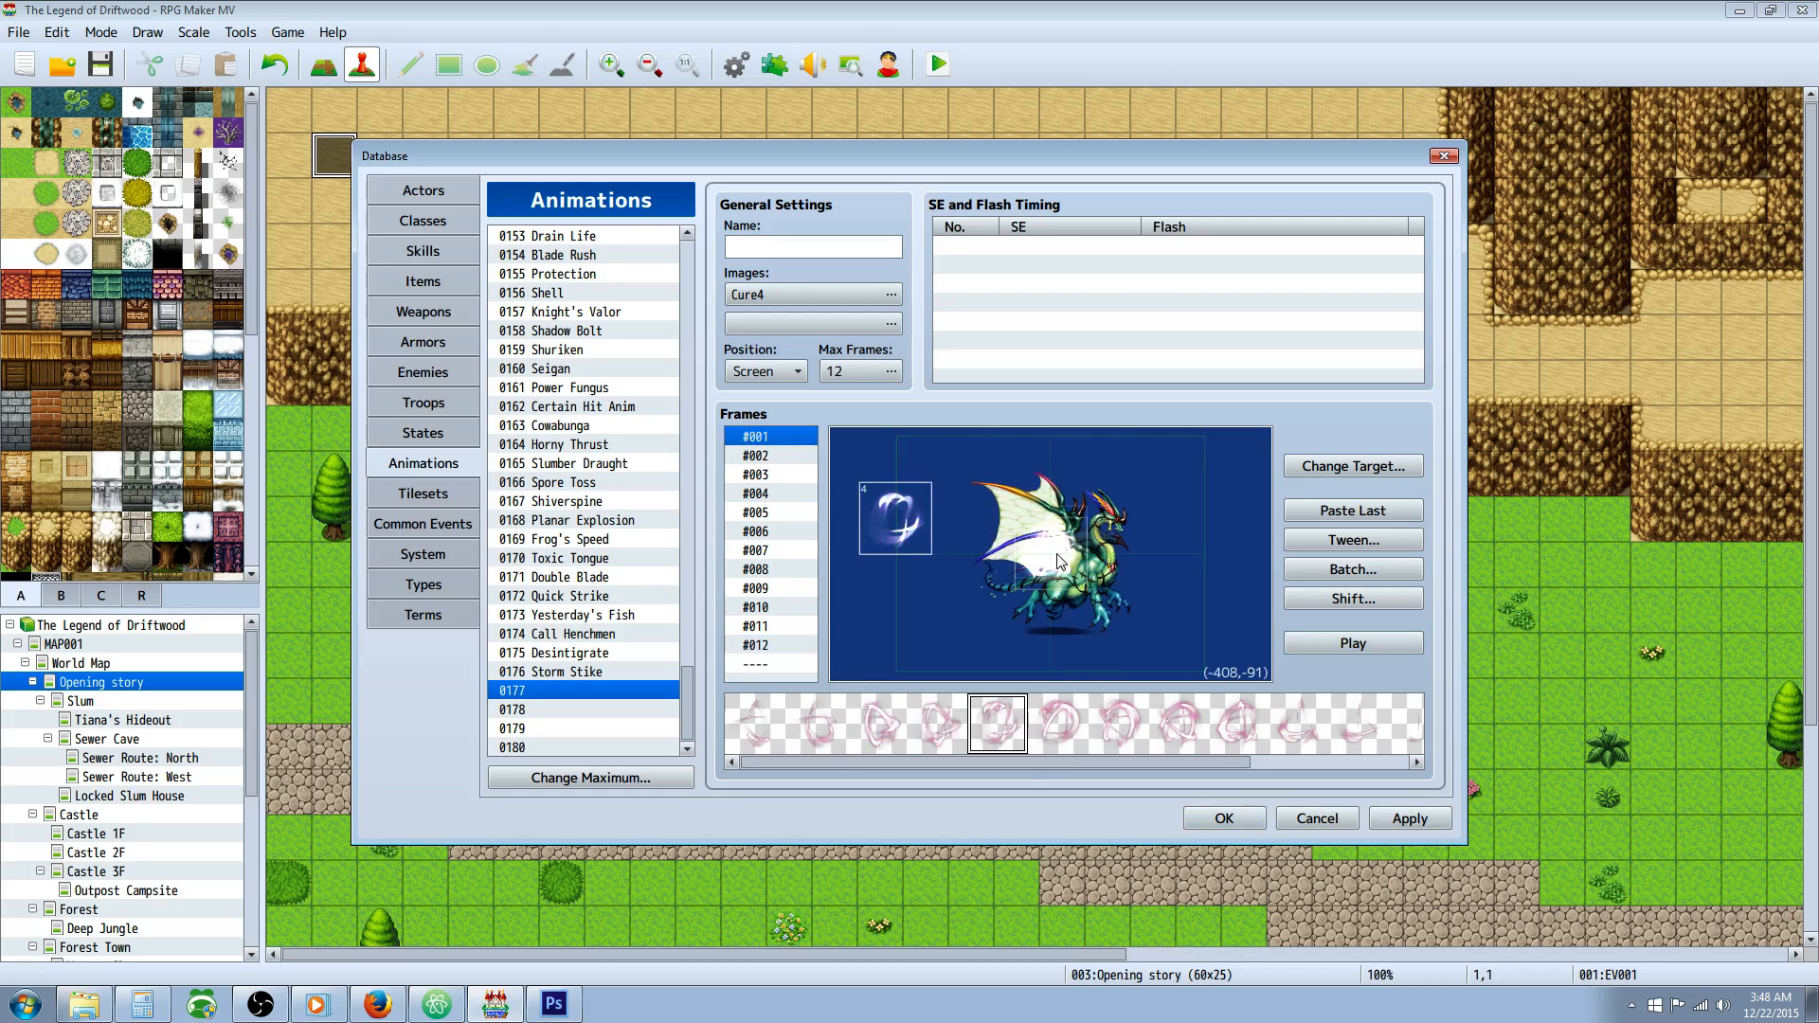
# Delete the pattern 5 cell from frame 1 instead of editing its properties.
pyautogui.rightClick(882, 526)
pyautogui.click(896, 526)
pyautogui.rightClick(896, 526)
pyautogui.click(940, 563)
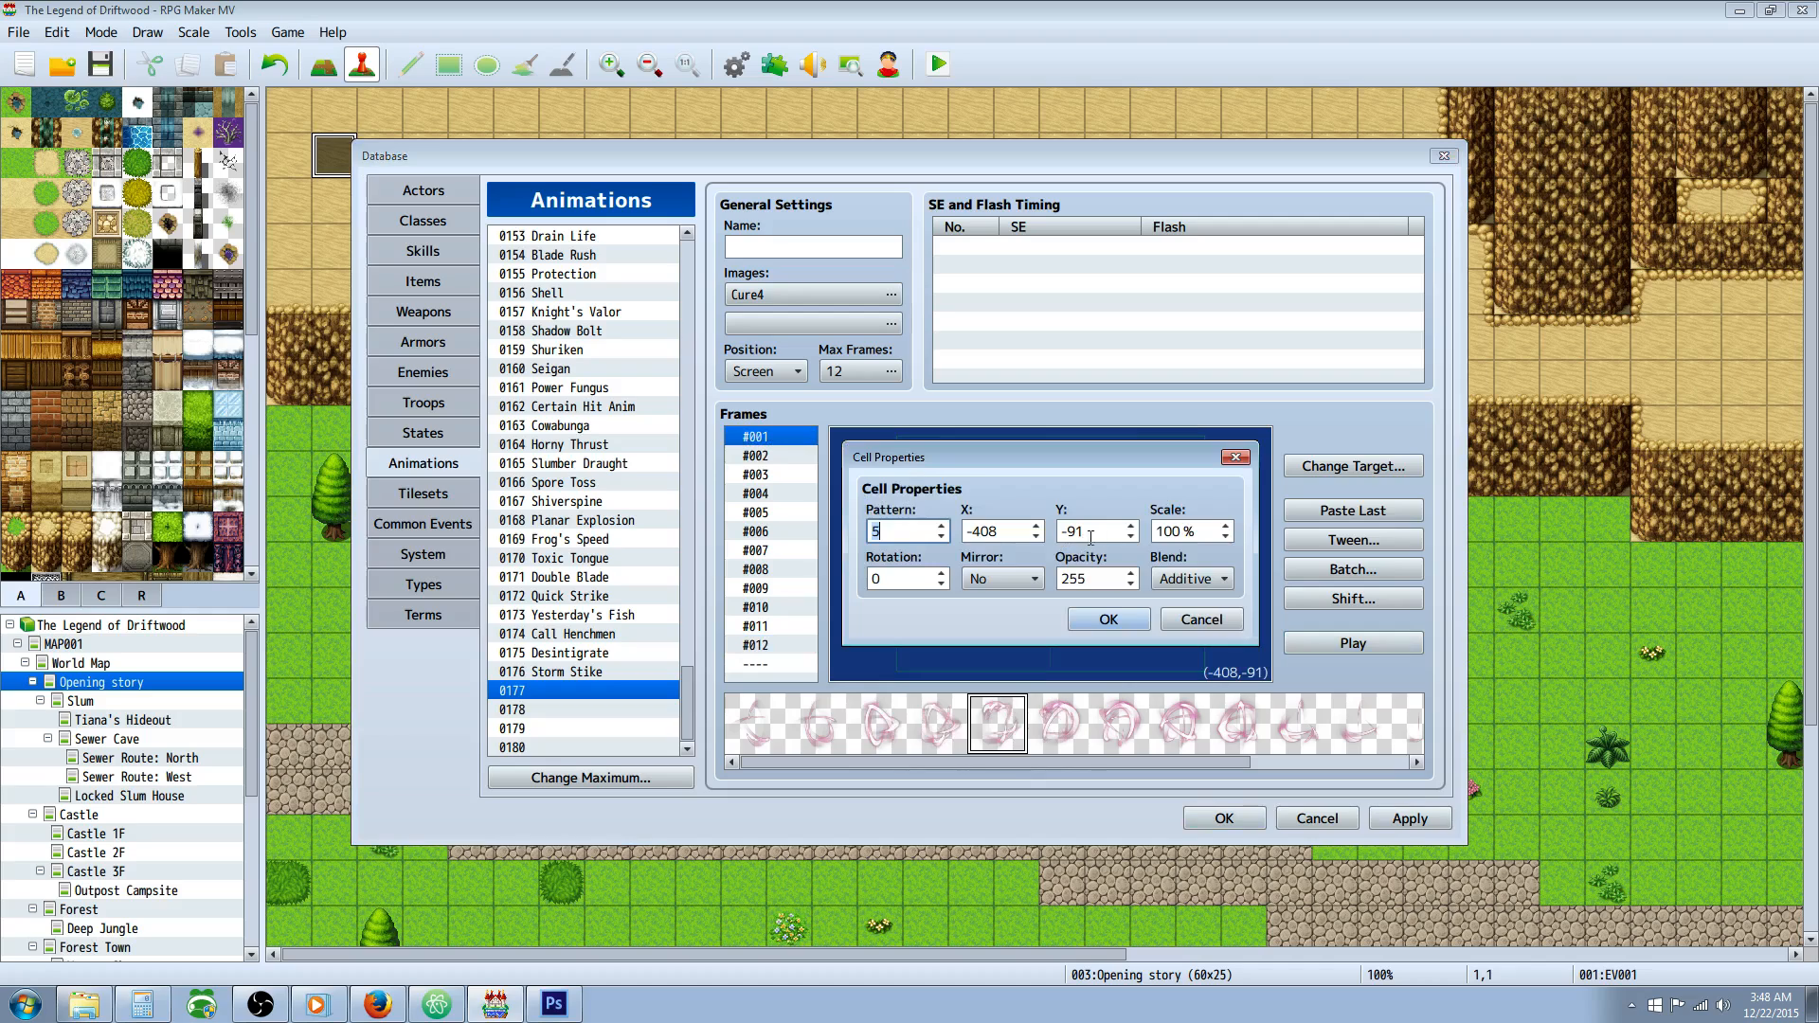
pyautogui.press('Tab')
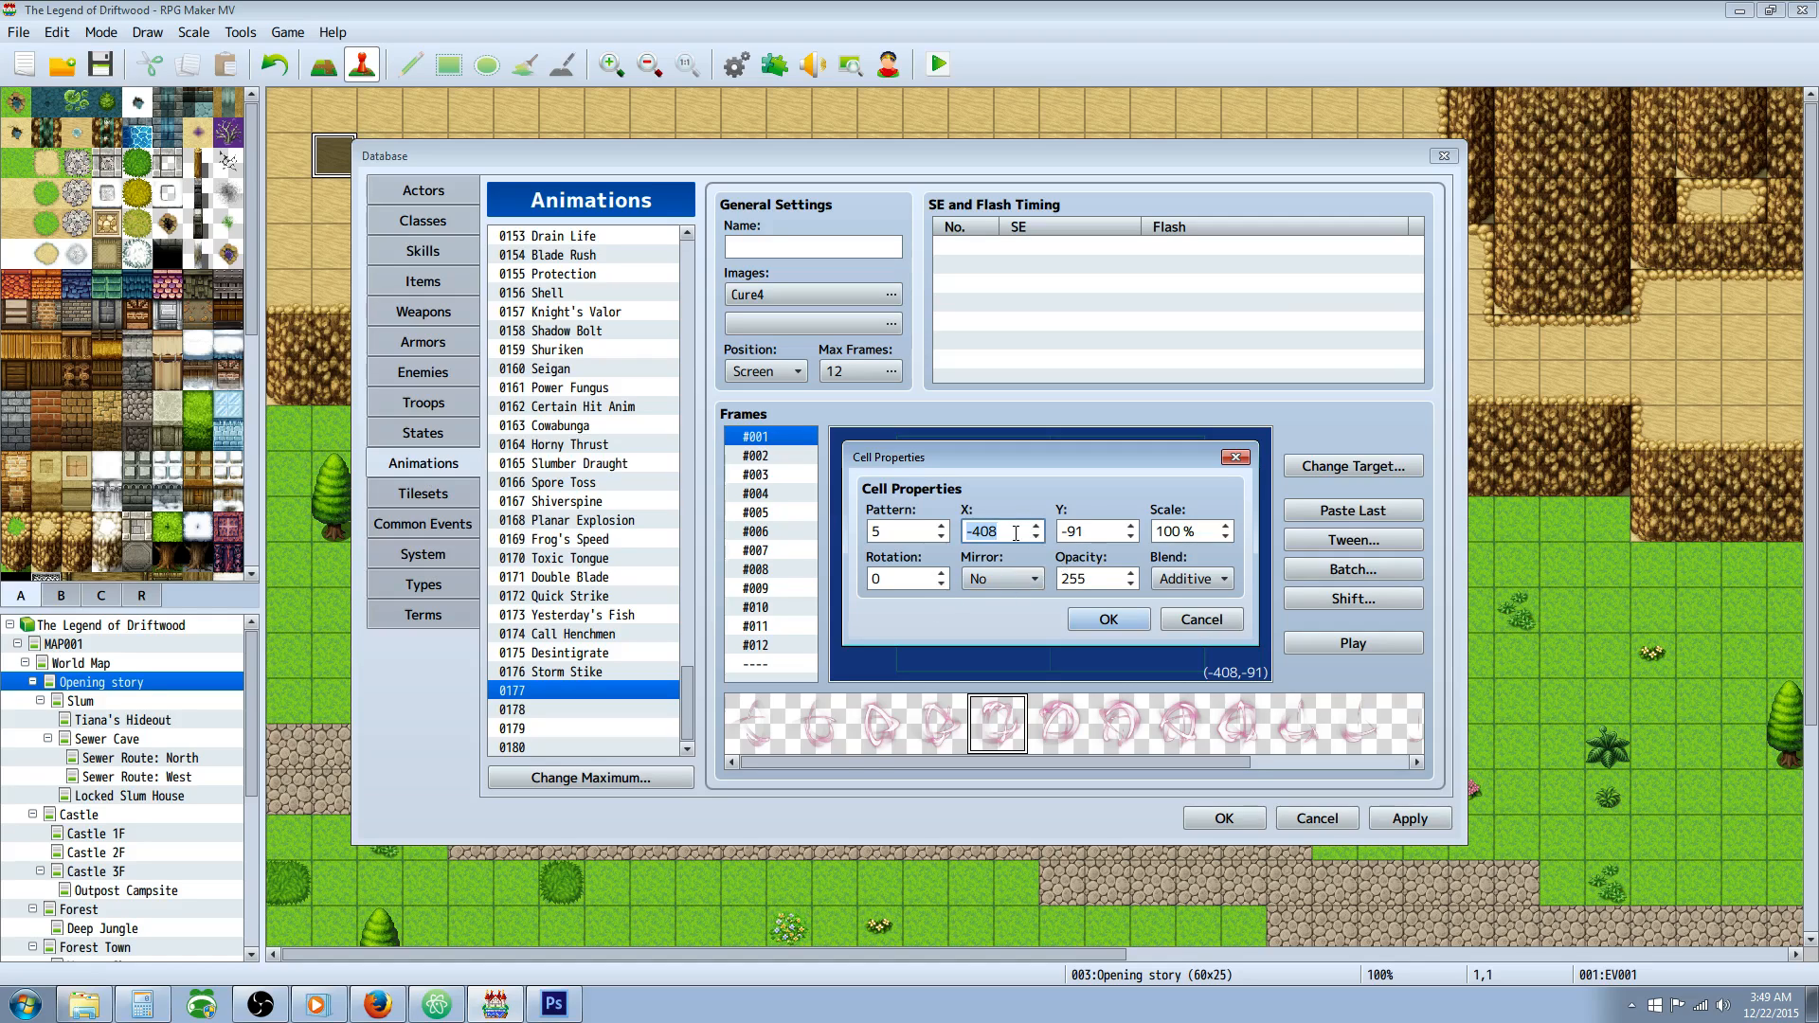
pyautogui.click(1203, 623)
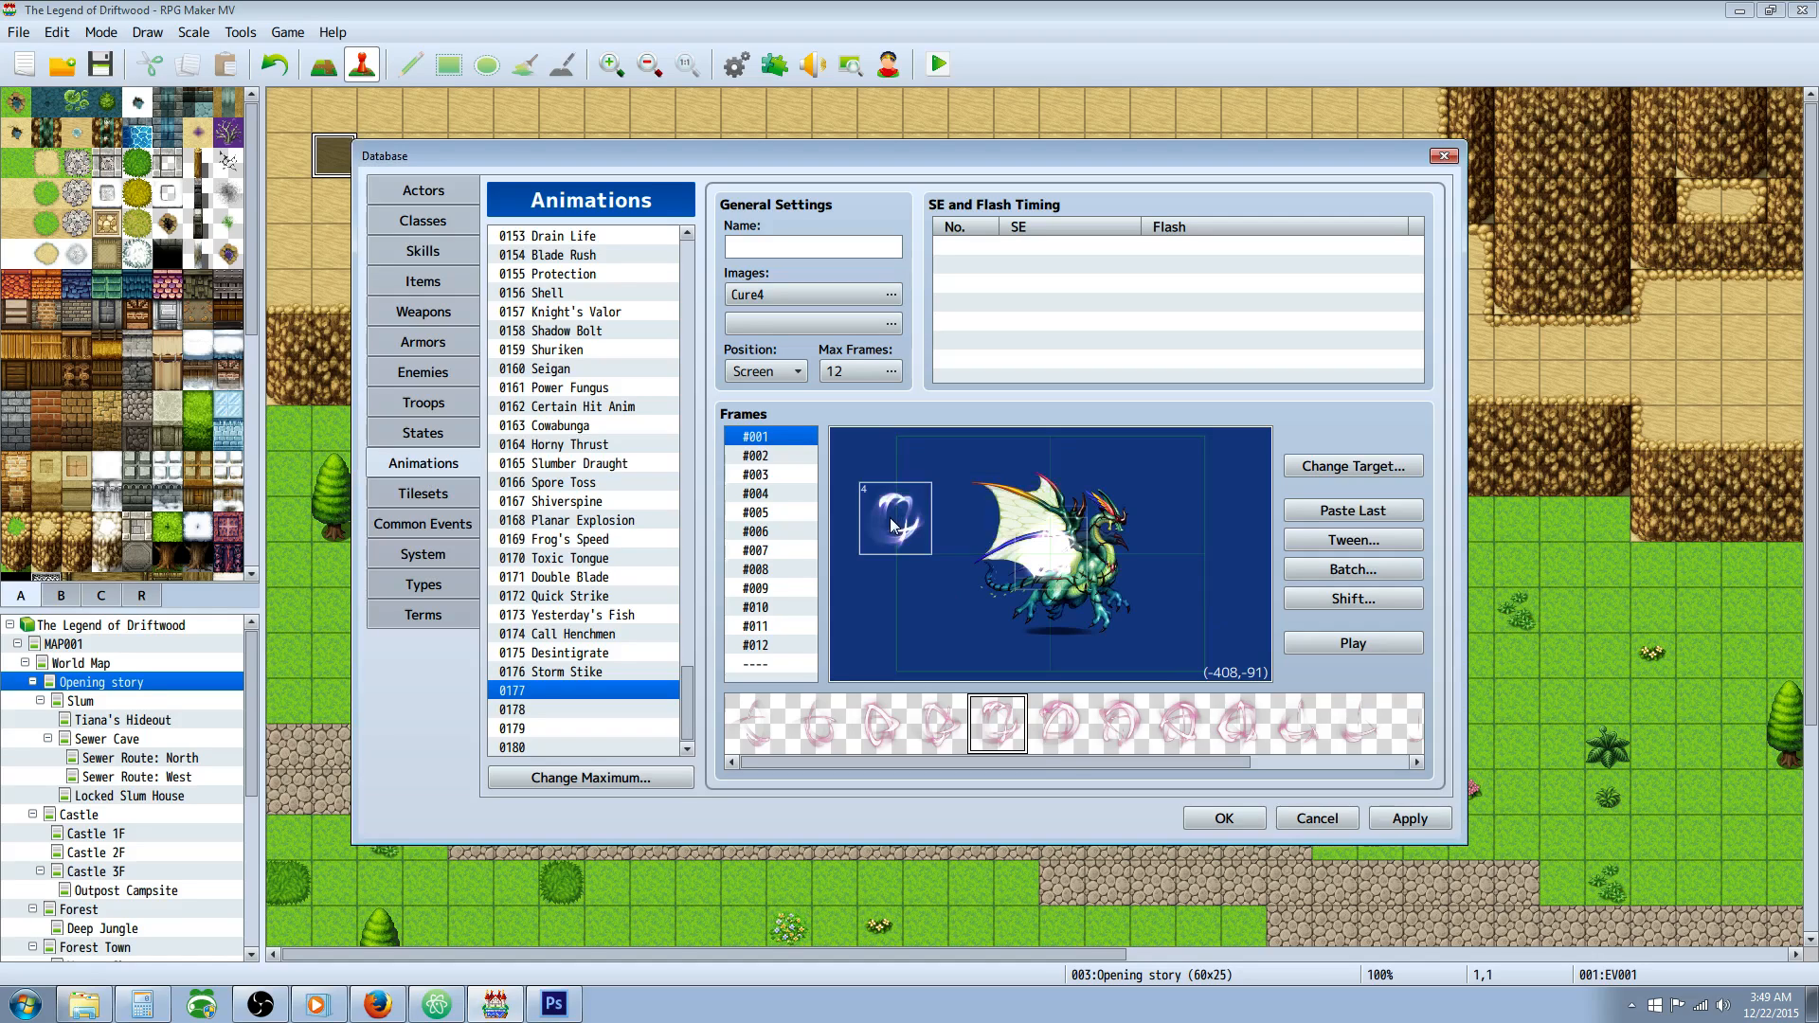
pyautogui.press('Delete')
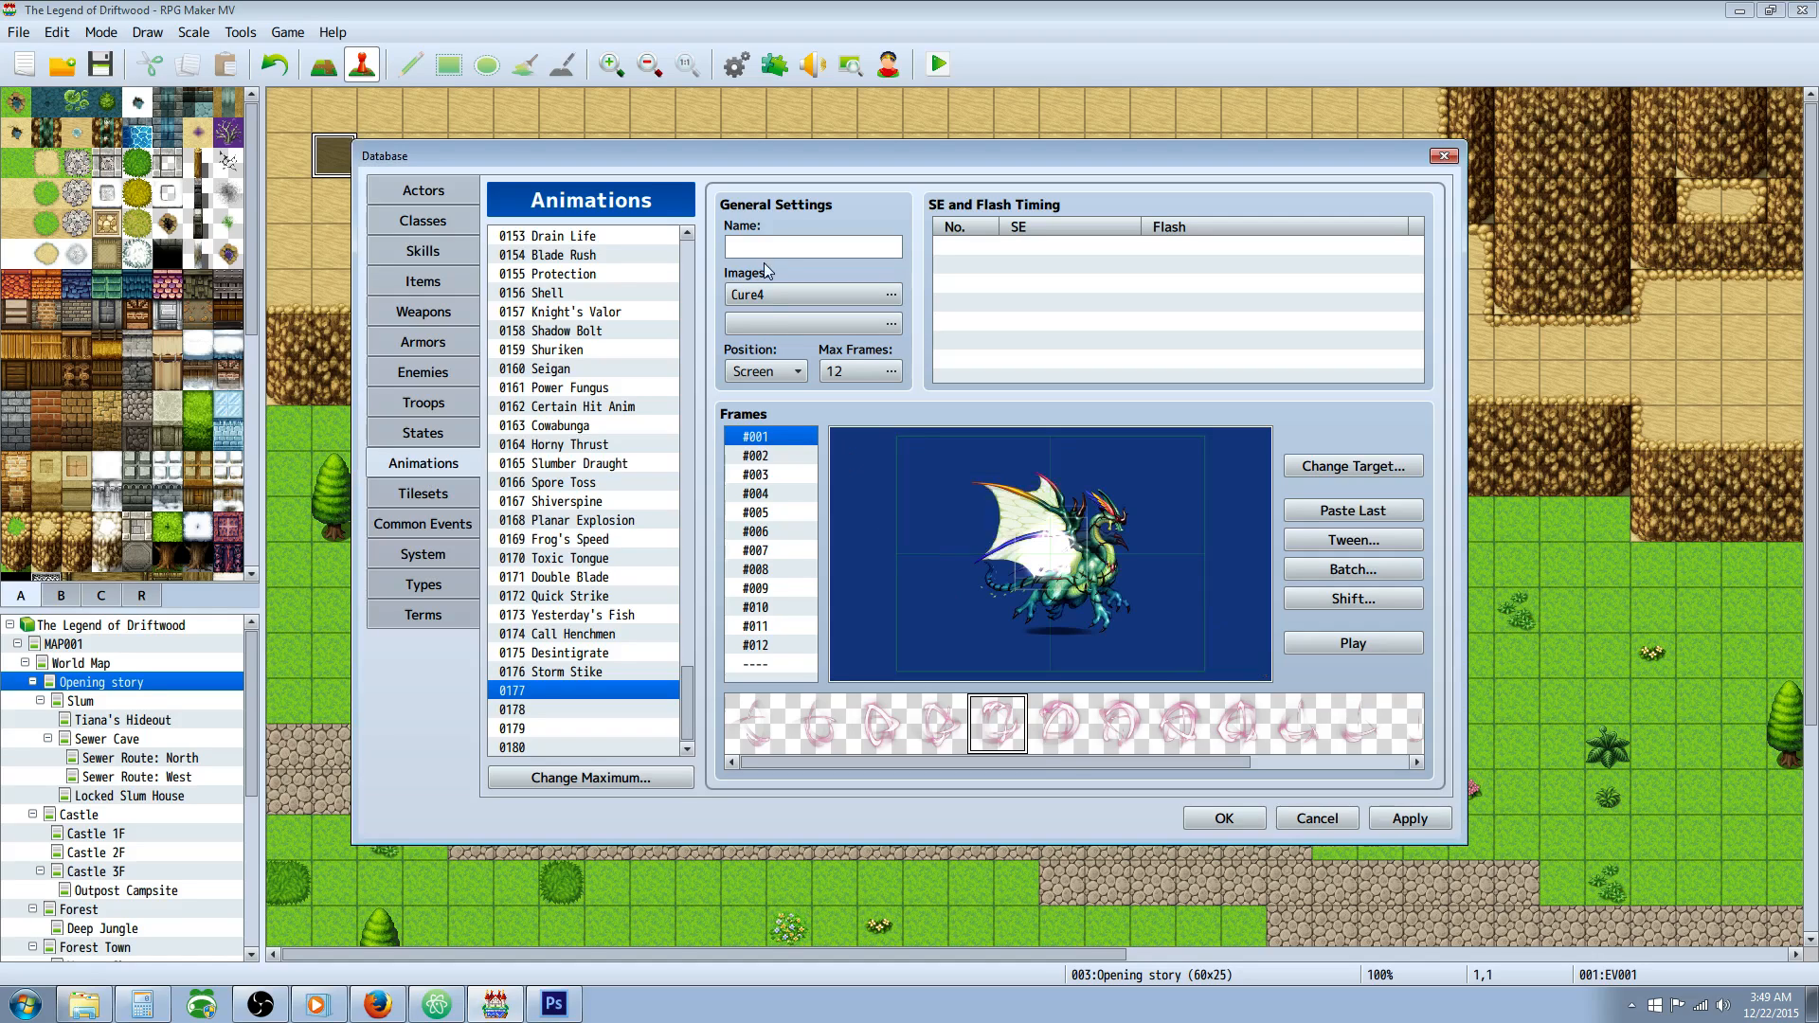
# Browse the available images, choose HitIce as the animation's second image and set its hue to about 272.
pyautogui.click(892, 324)
pyautogui.click(709, 349)
pyautogui.click(695, 457)
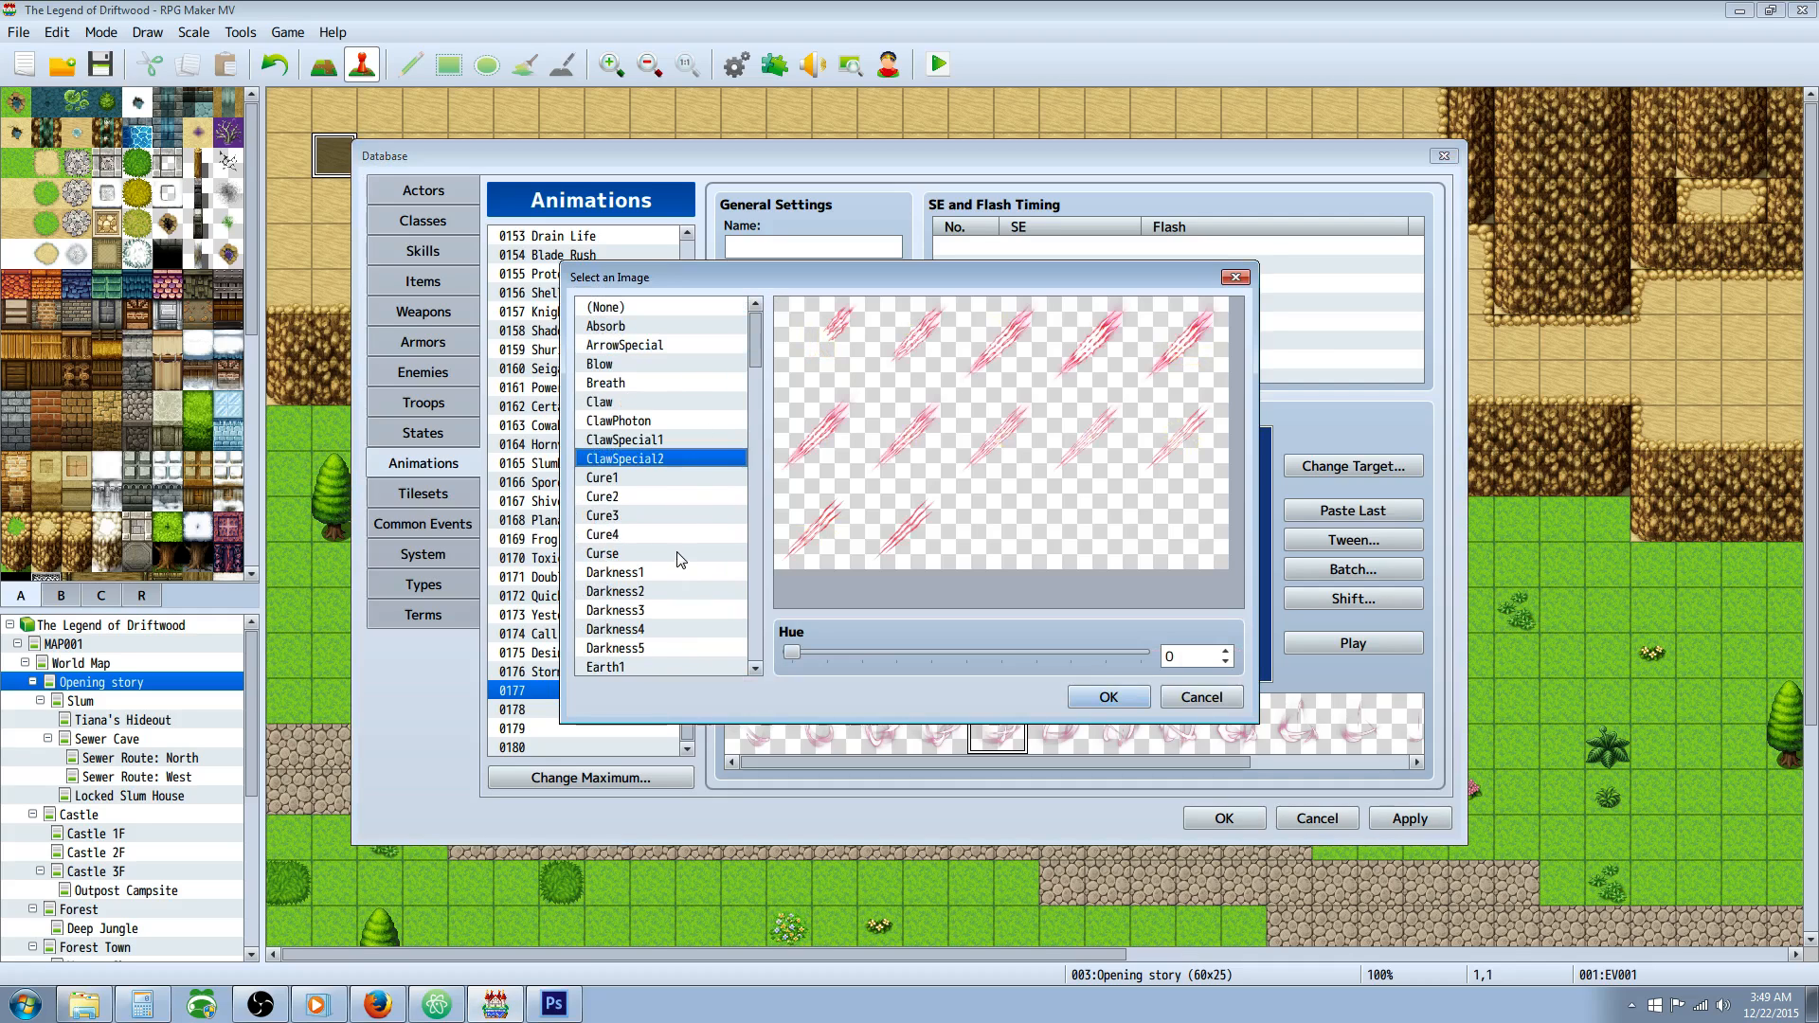
pyautogui.click(678, 554)
pyautogui.moveTo(757, 362); pyautogui.dragTo(758, 390)
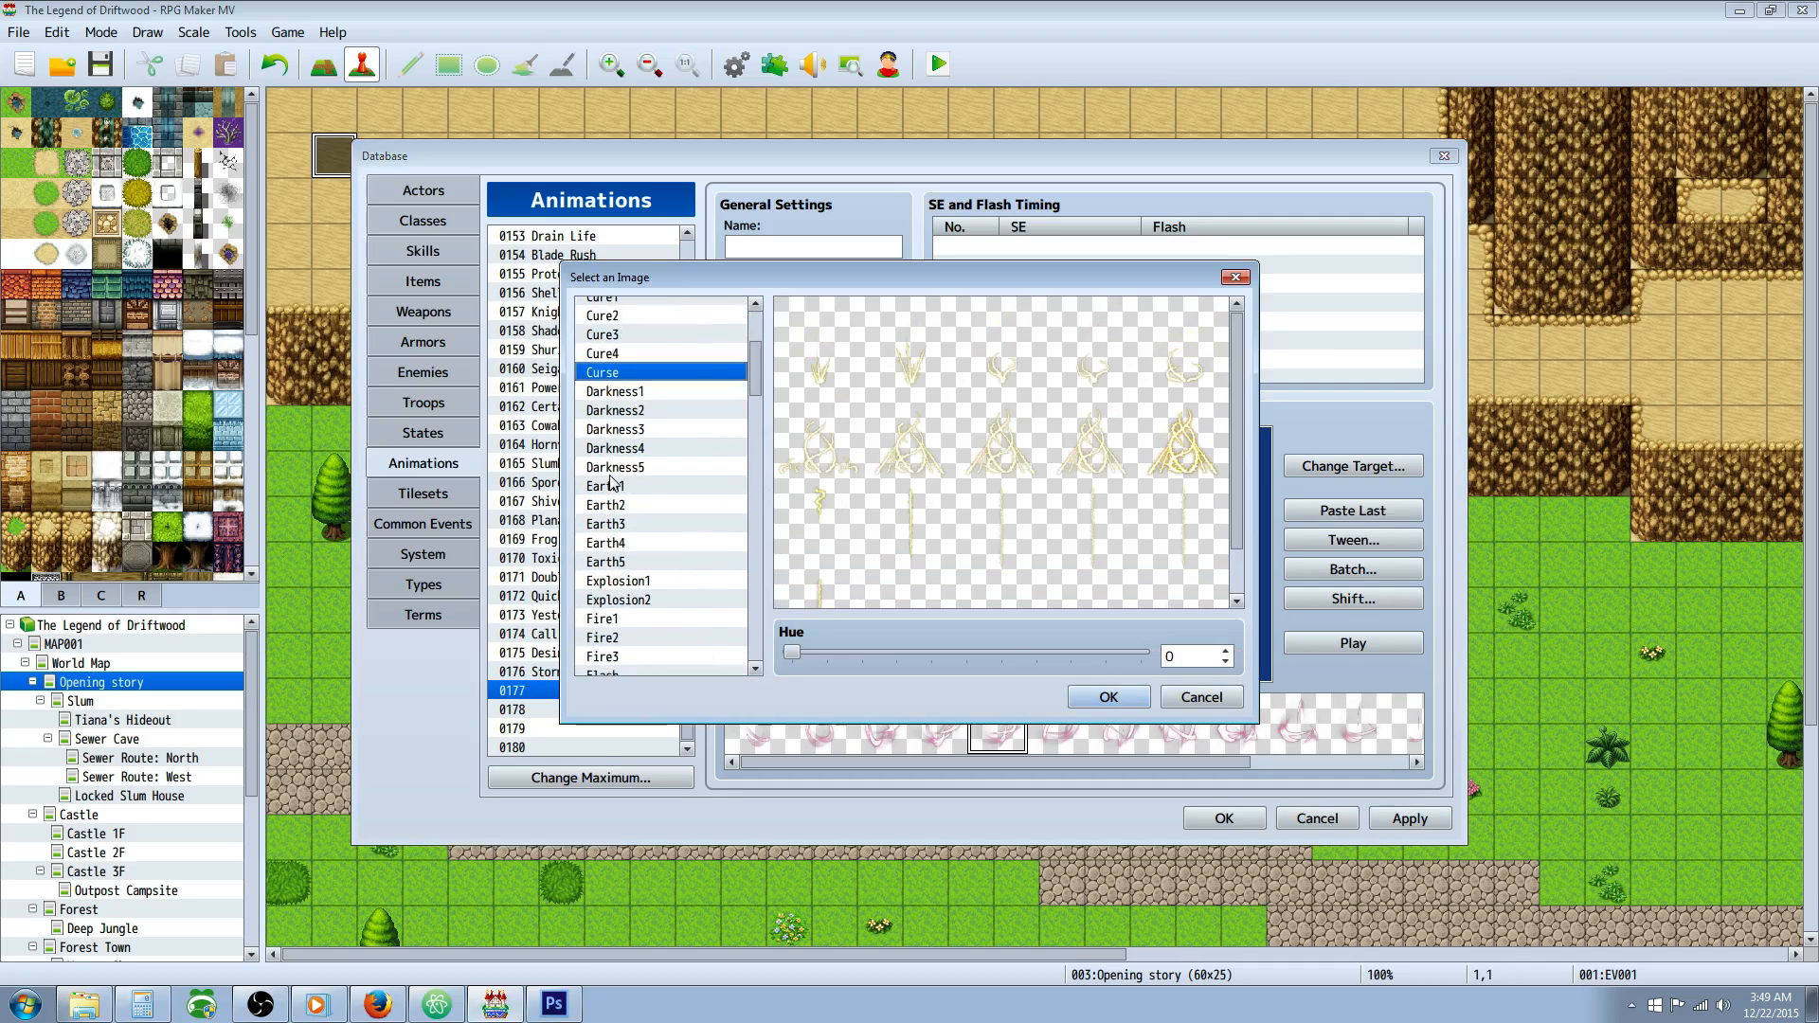
pyautogui.click(609, 475)
pyautogui.press('Up')
pyautogui.press('Down')
pyautogui.press('Down')
pyautogui.press('Down')
pyautogui.press('Down')
pyautogui.press('Down')
pyautogui.press('Down')
pyautogui.press('Down')
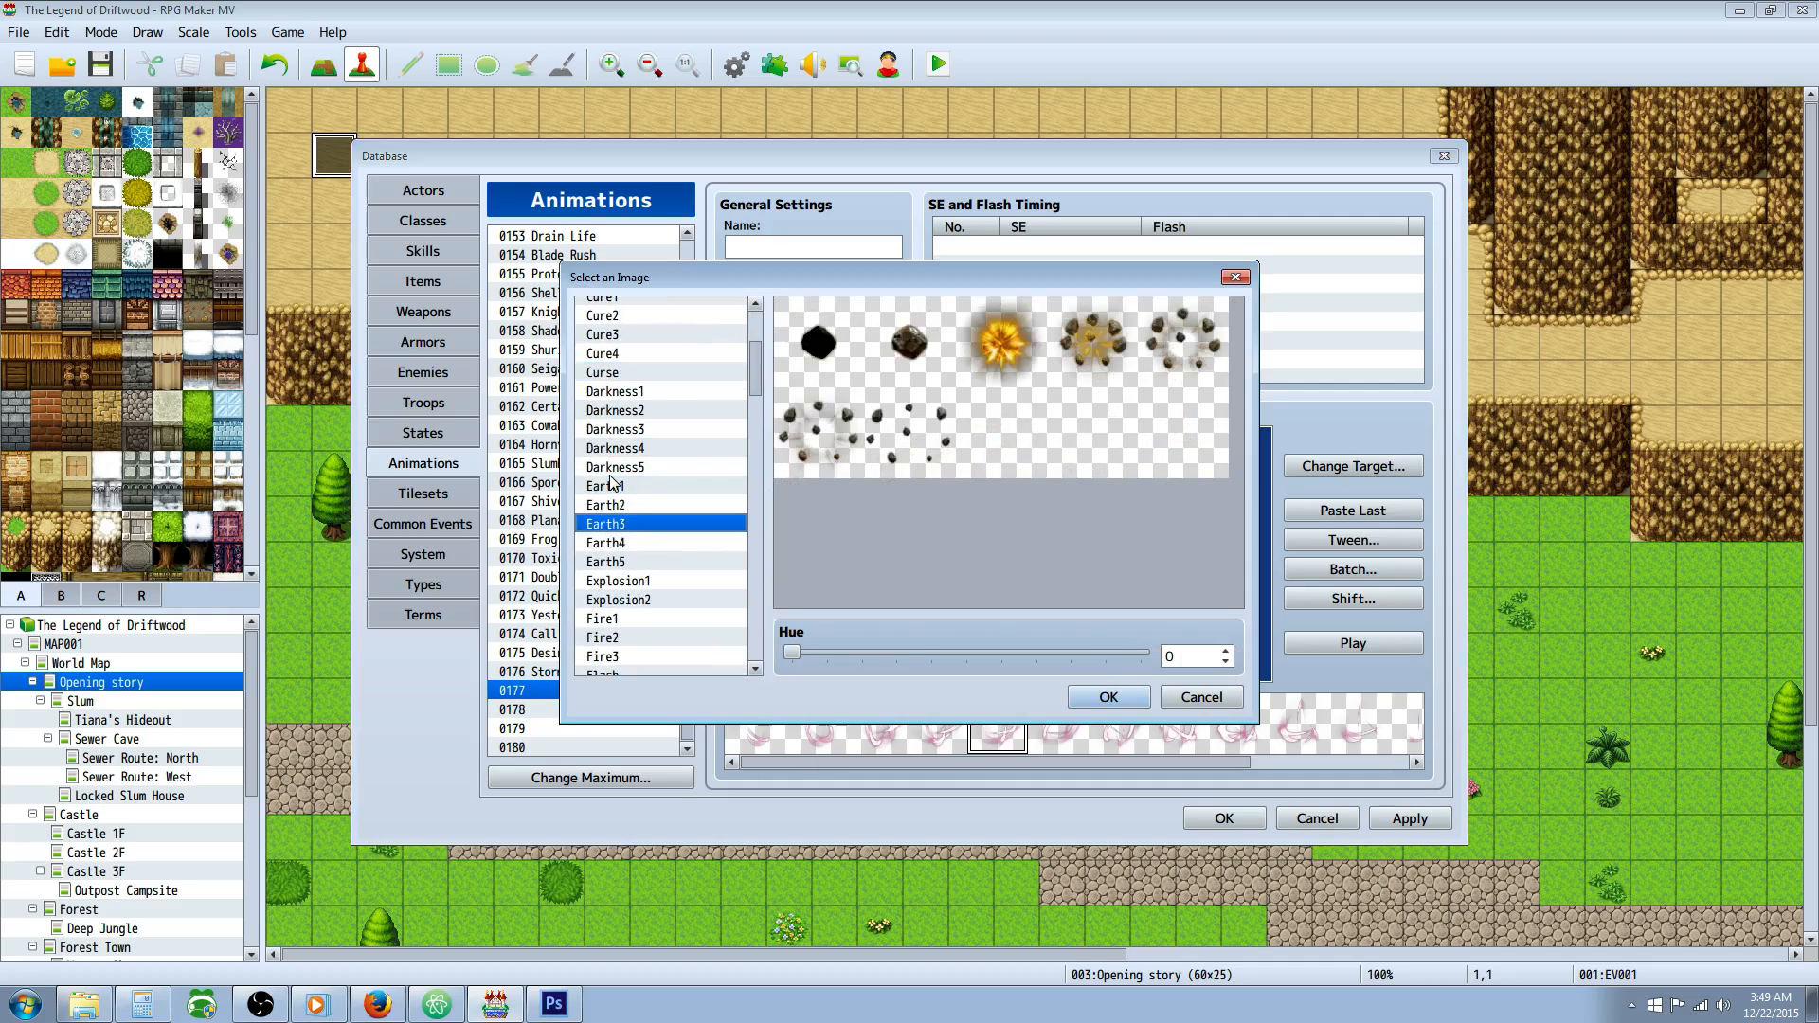
pyautogui.press('Down')
pyautogui.press('Down')
pyautogui.press('Down')
pyautogui.press('Down')
pyautogui.press('Down')
pyautogui.press('Down')
pyautogui.press('Down')
pyautogui.press('Down')
pyautogui.press('Down')
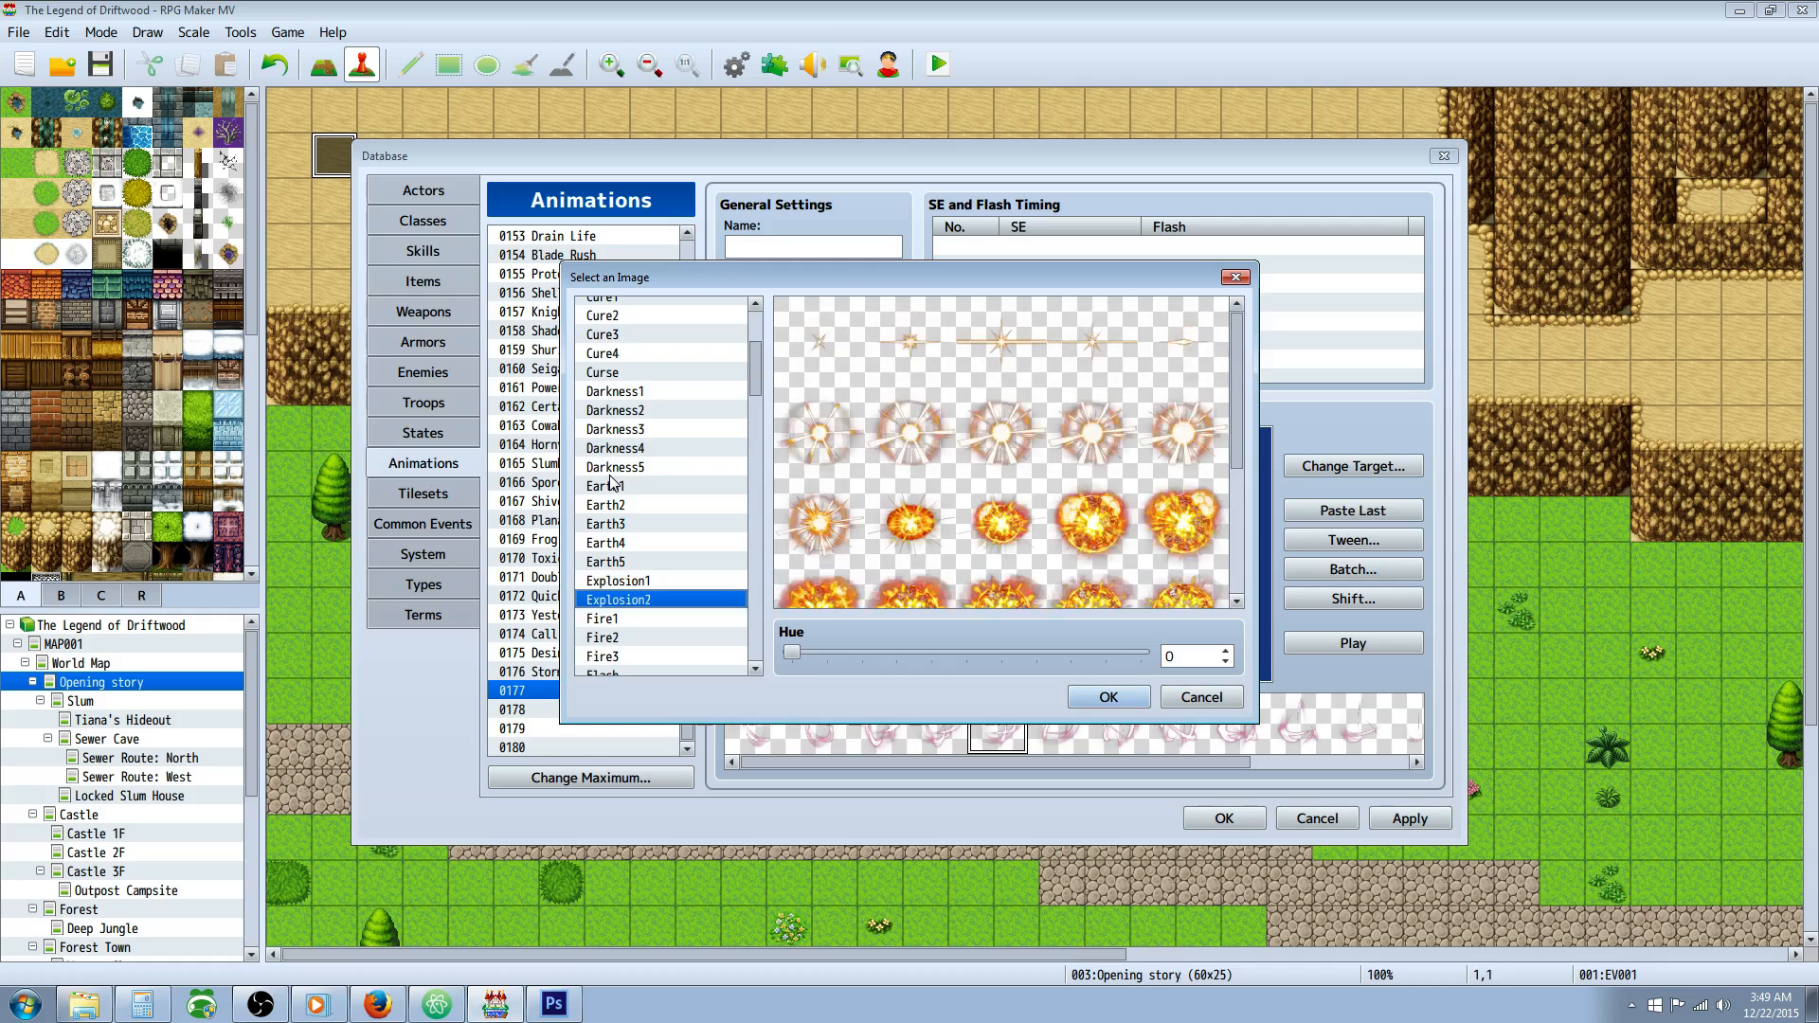
pyautogui.press('Down')
pyautogui.press('Down')
pyautogui.press('Down')
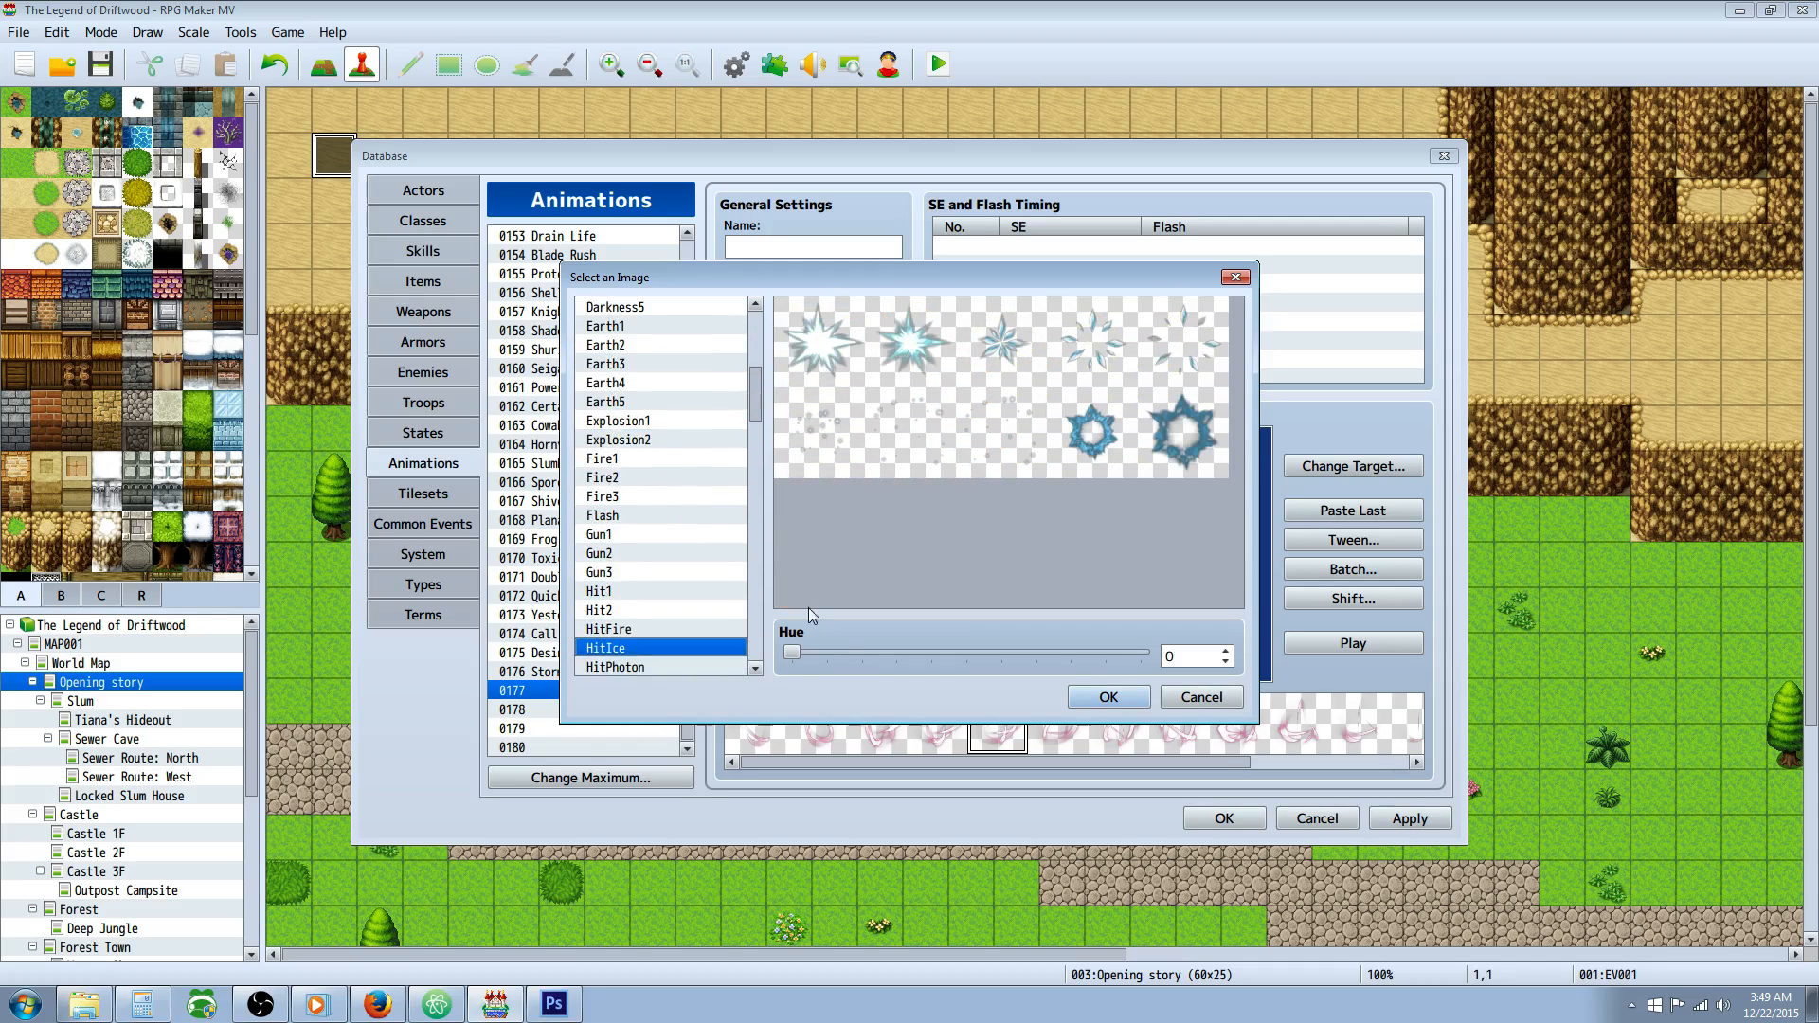
pyautogui.moveTo(792, 651); pyautogui.dragTo(1059, 676)
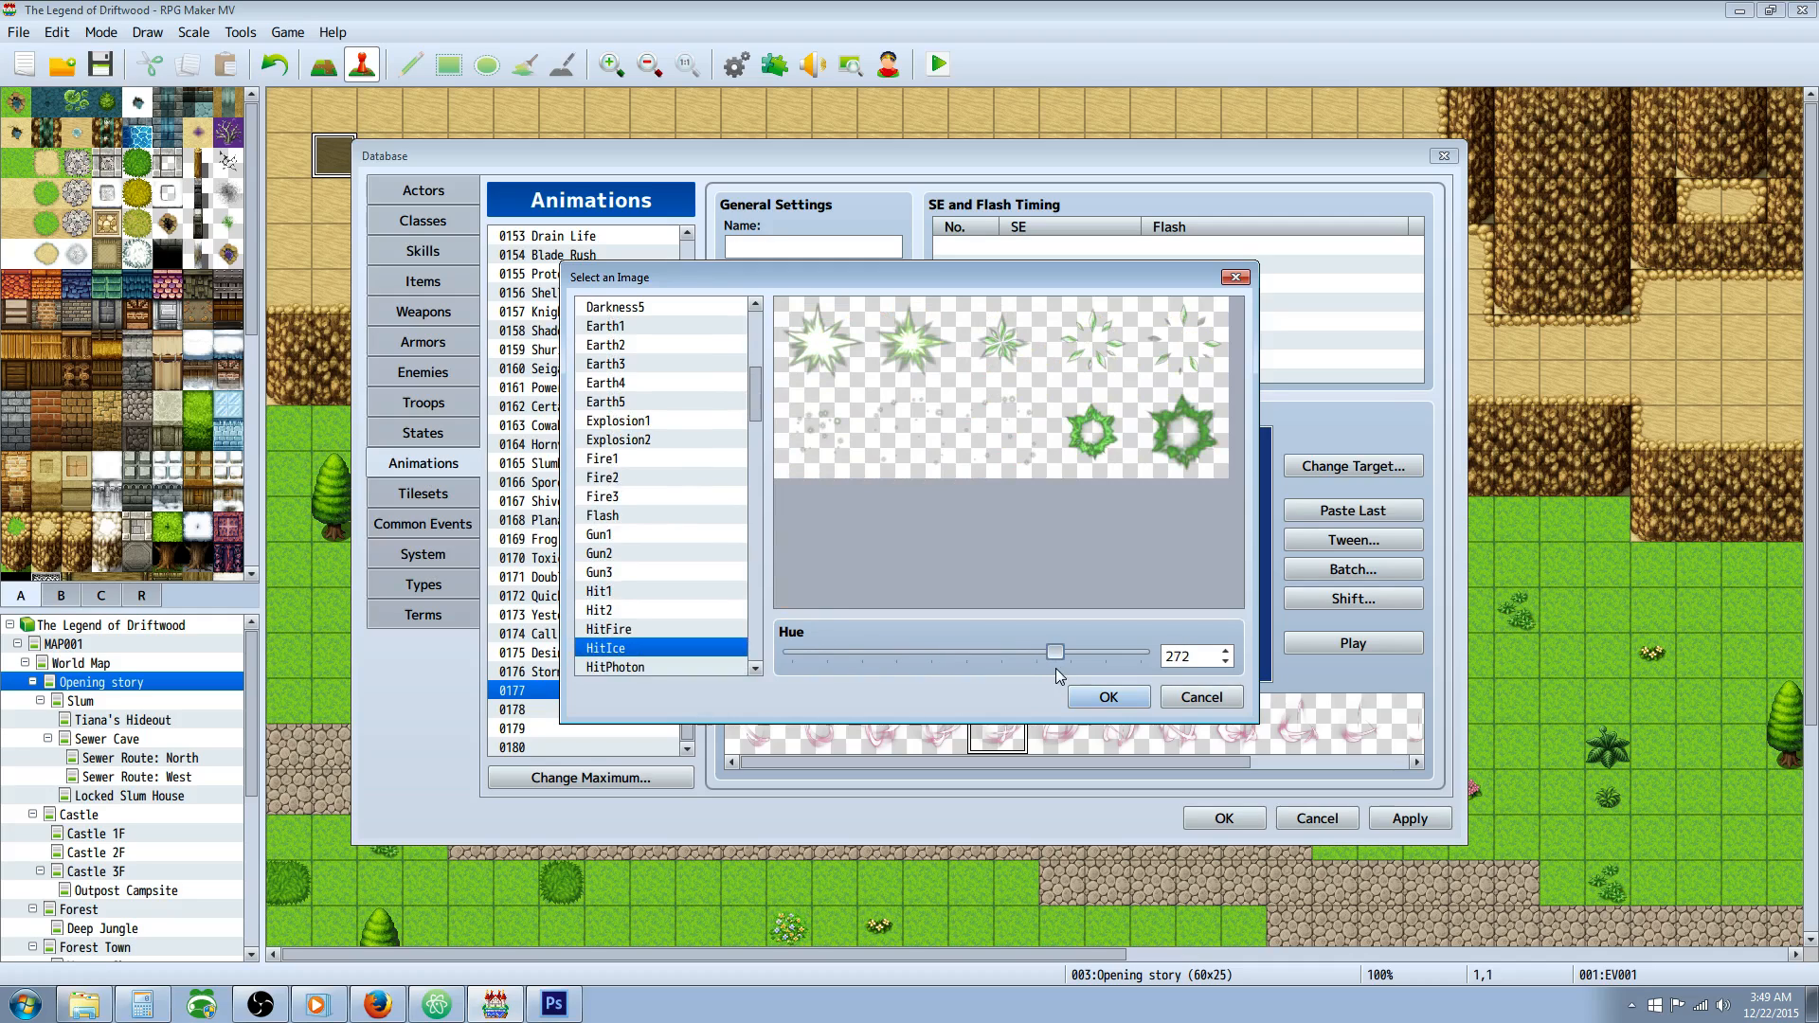
pyautogui.click(1092, 701)
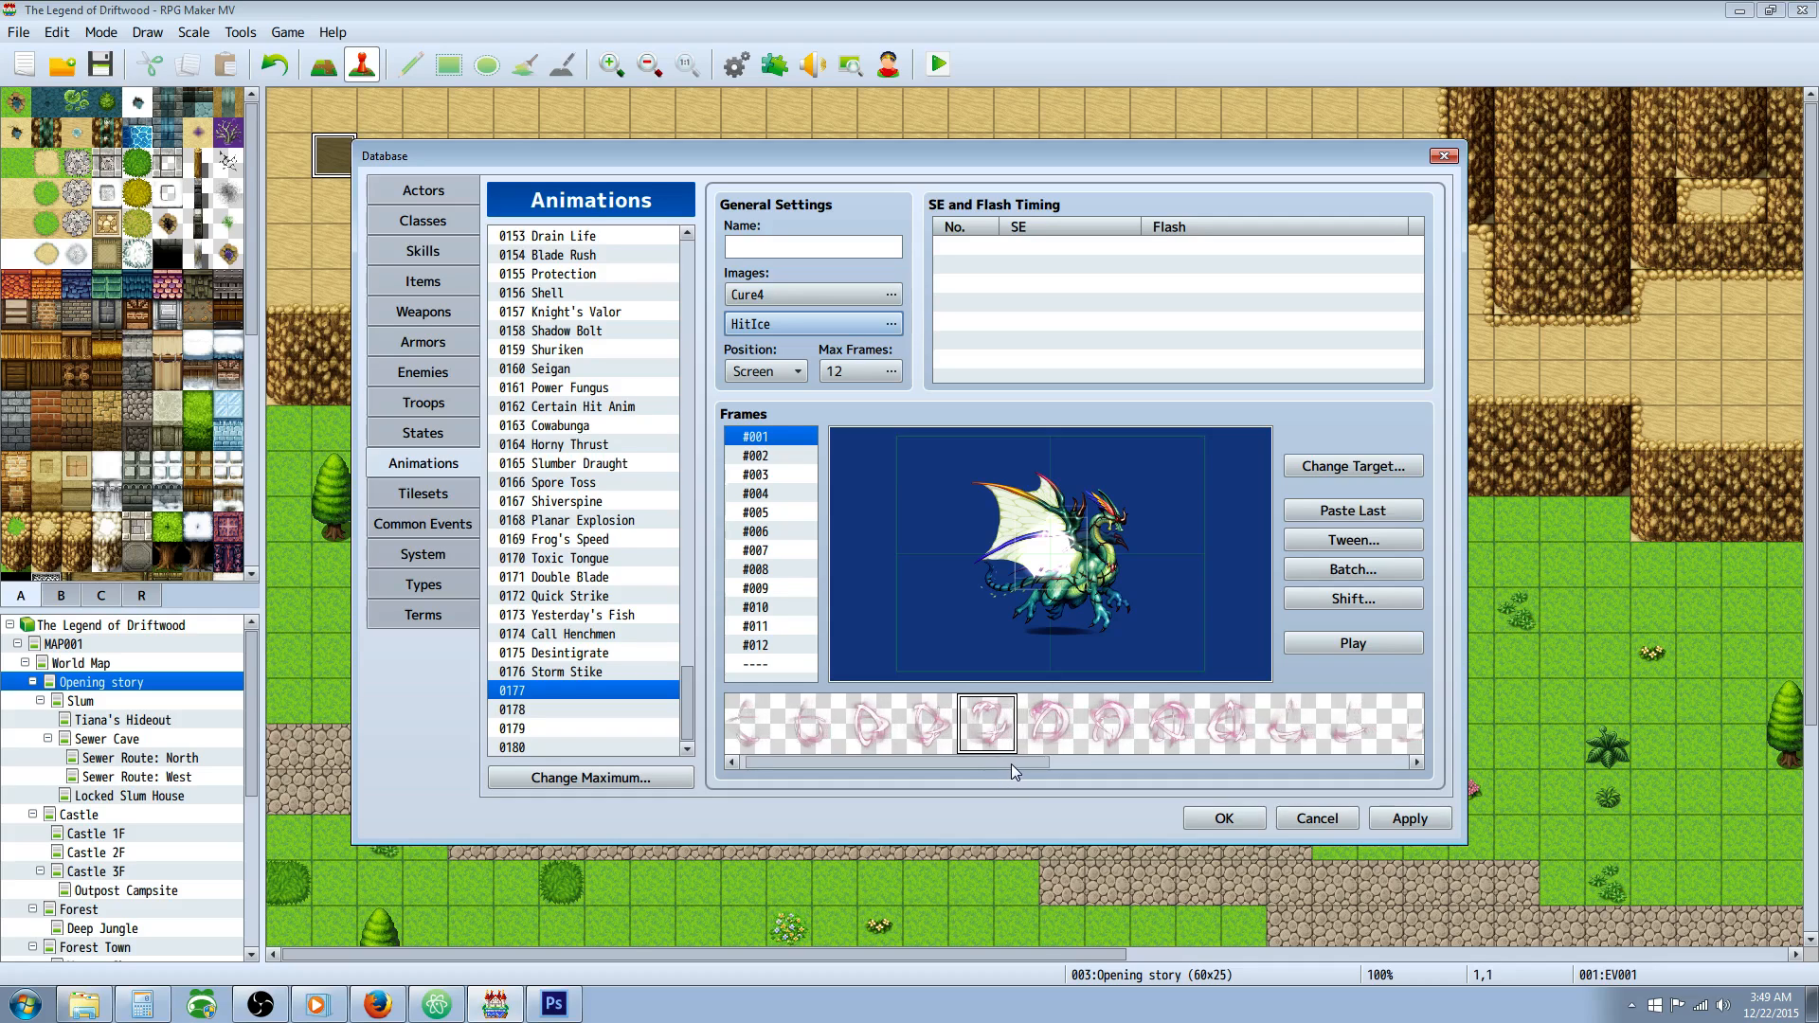
# Add the first HitIce starburst (pattern 101) as a cell in frame 1 and centre it at X 0, Y 0.
pyautogui.moveTo(1010, 764); pyautogui.dragTo(1403, 774)
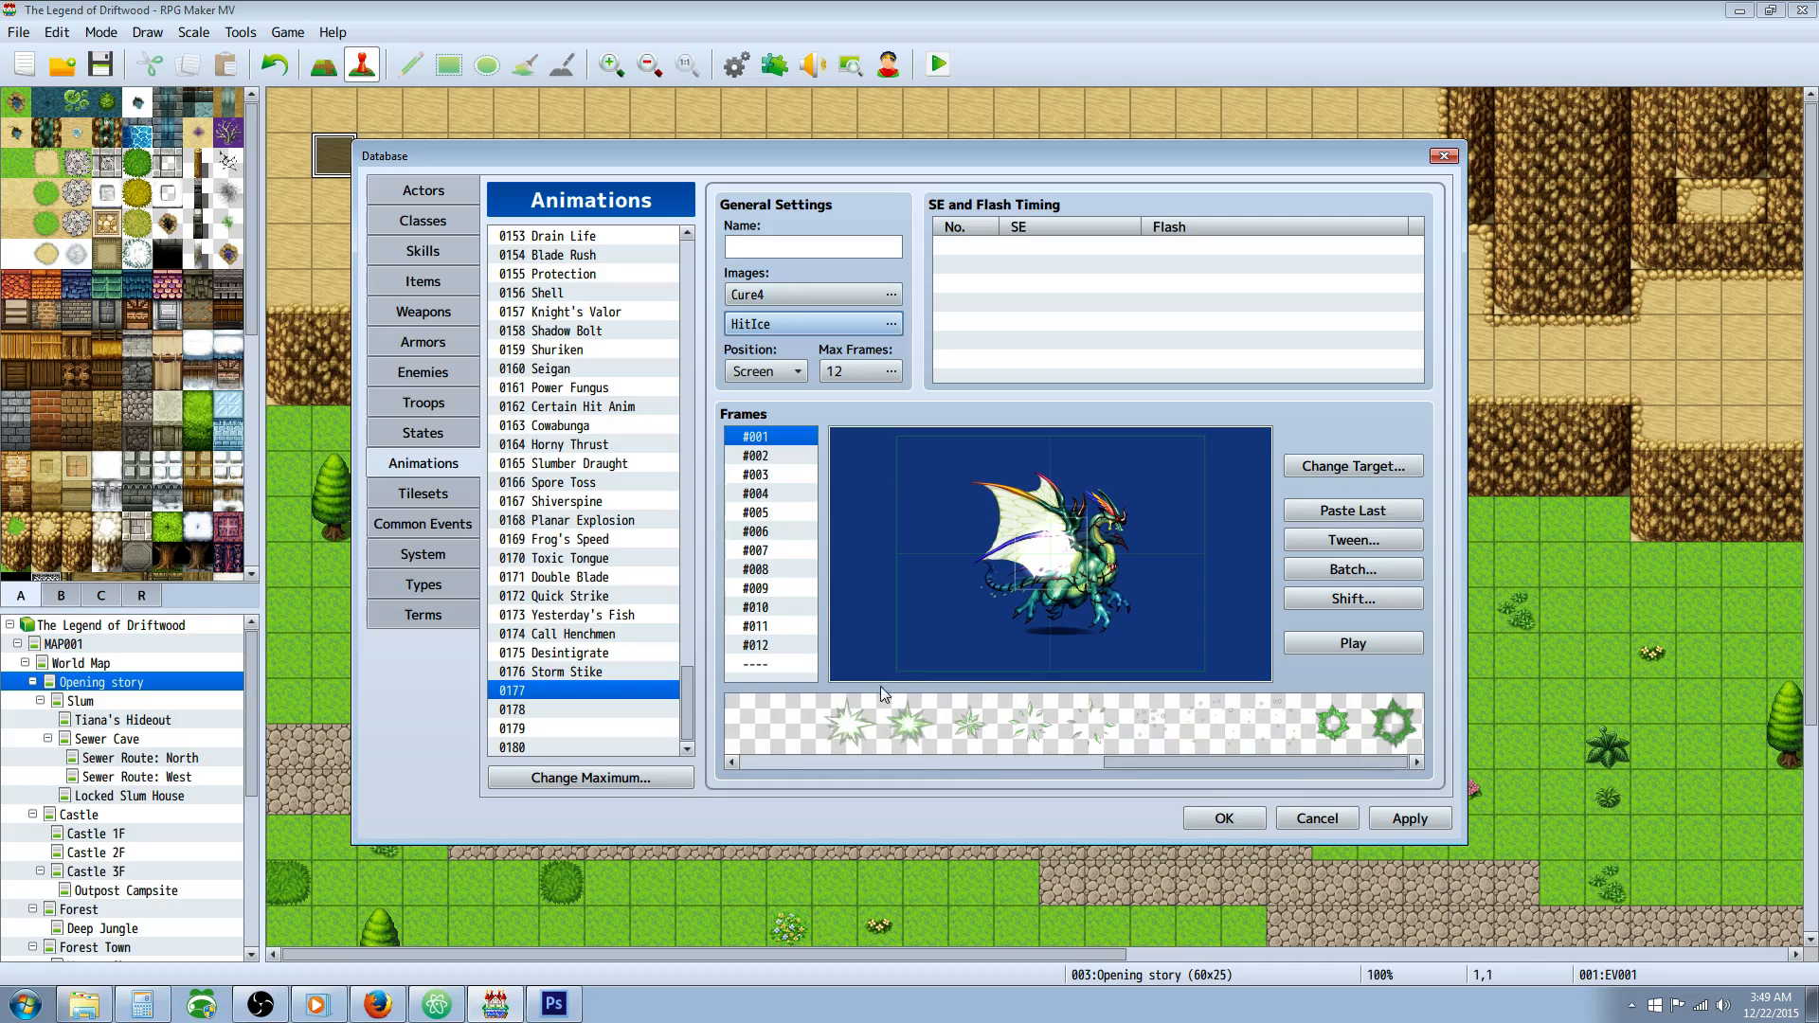
pyautogui.click(850, 728)
pyautogui.rightClick(867, 520)
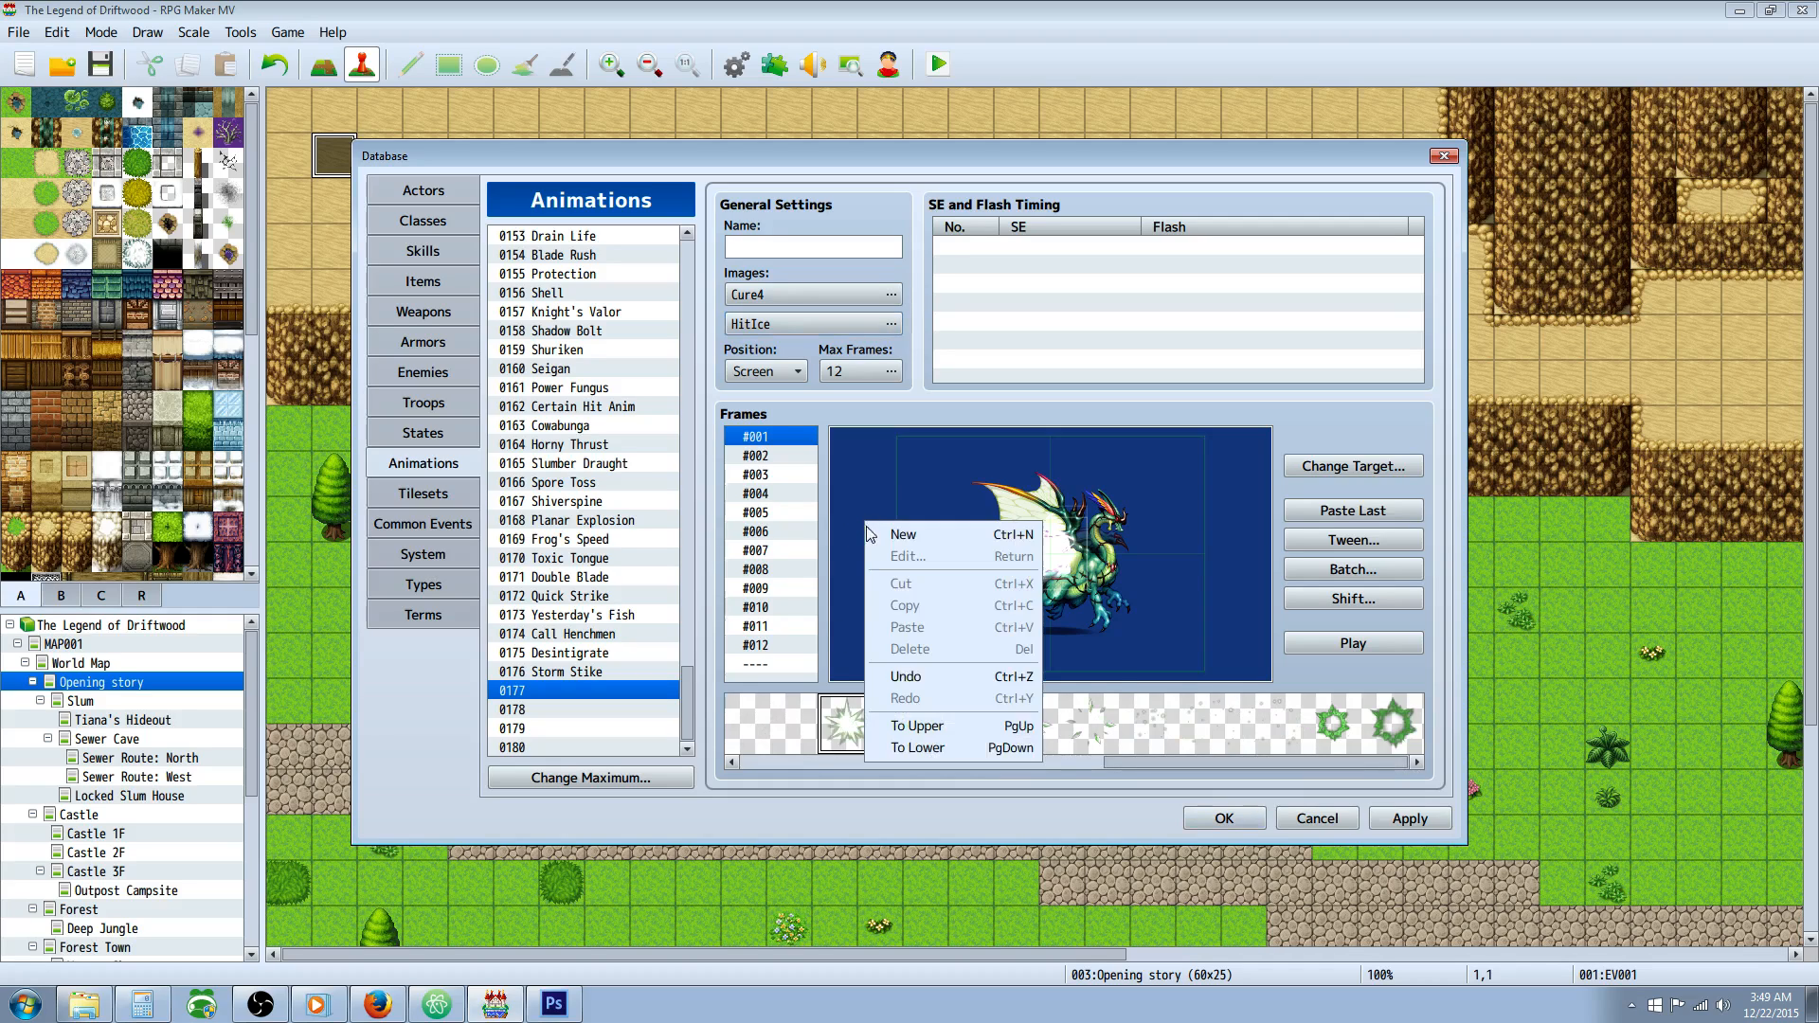
pyautogui.click(881, 531)
pyautogui.rightClick(885, 516)
pyautogui.click(924, 552)
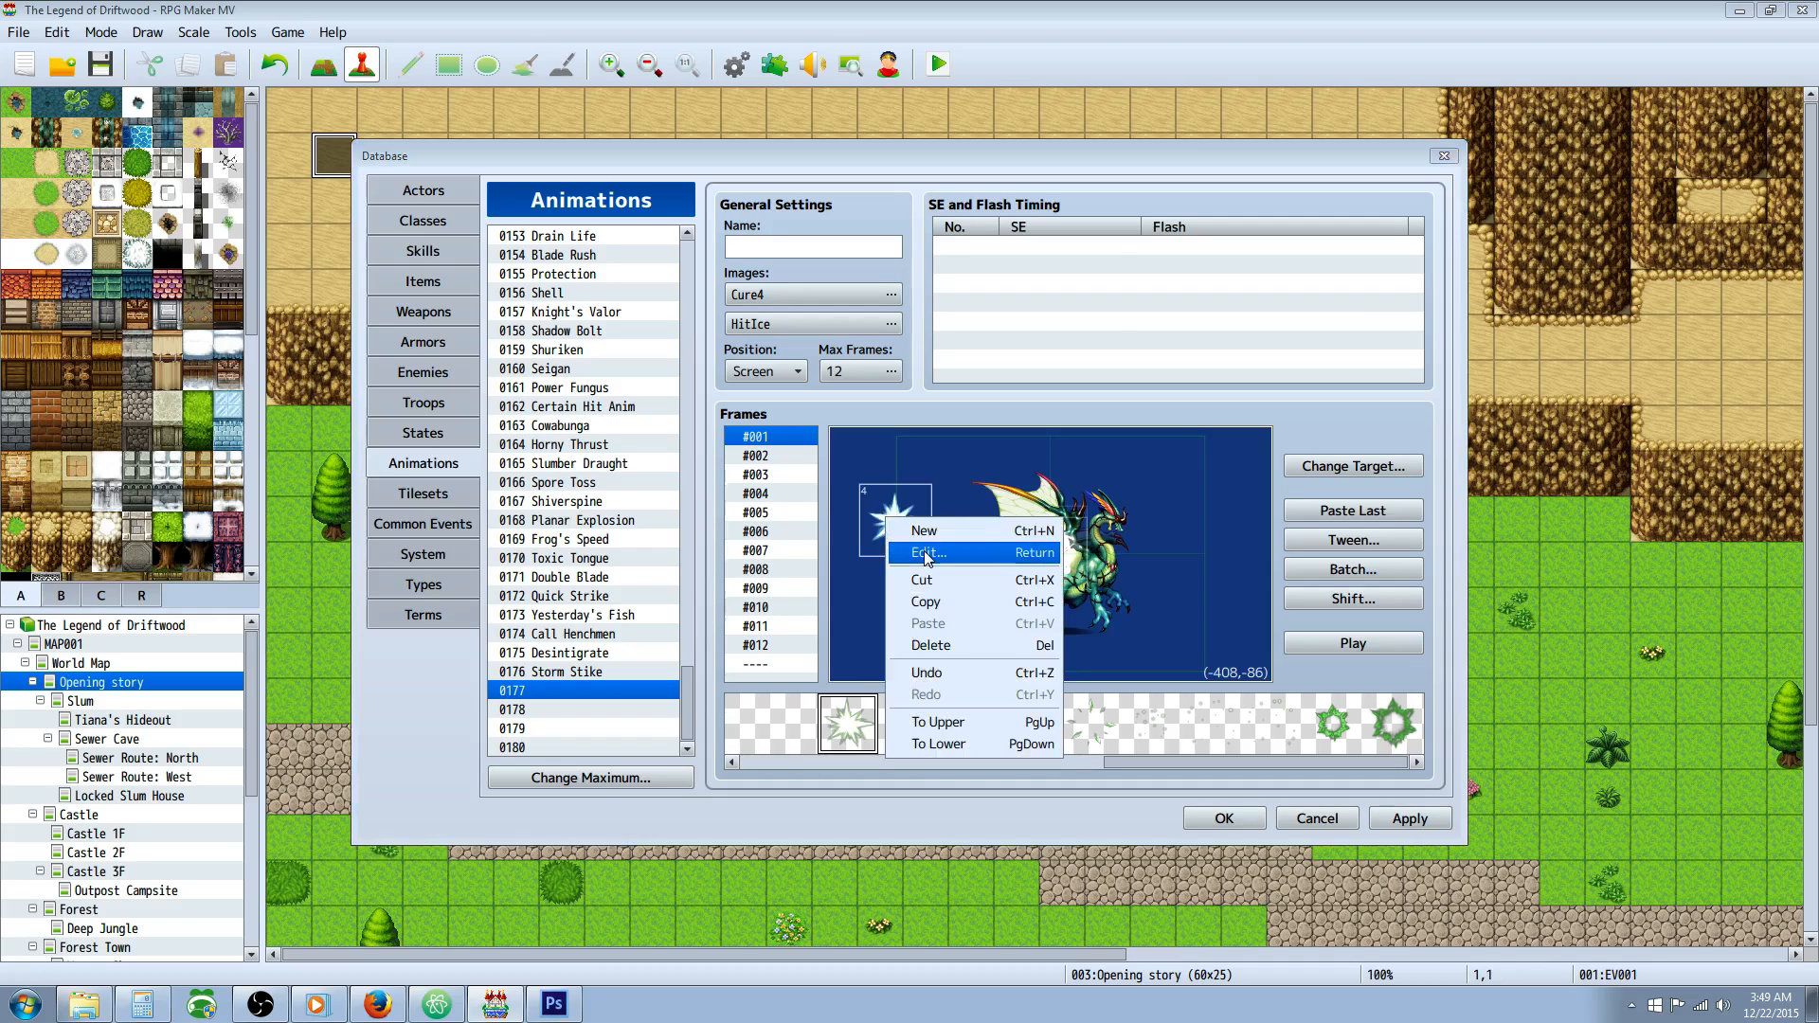
pyautogui.moveTo(965, 533); pyautogui.dragTo(993, 531)
pyautogui.write('0')
pyautogui.press('Tab')
pyautogui.write('0')
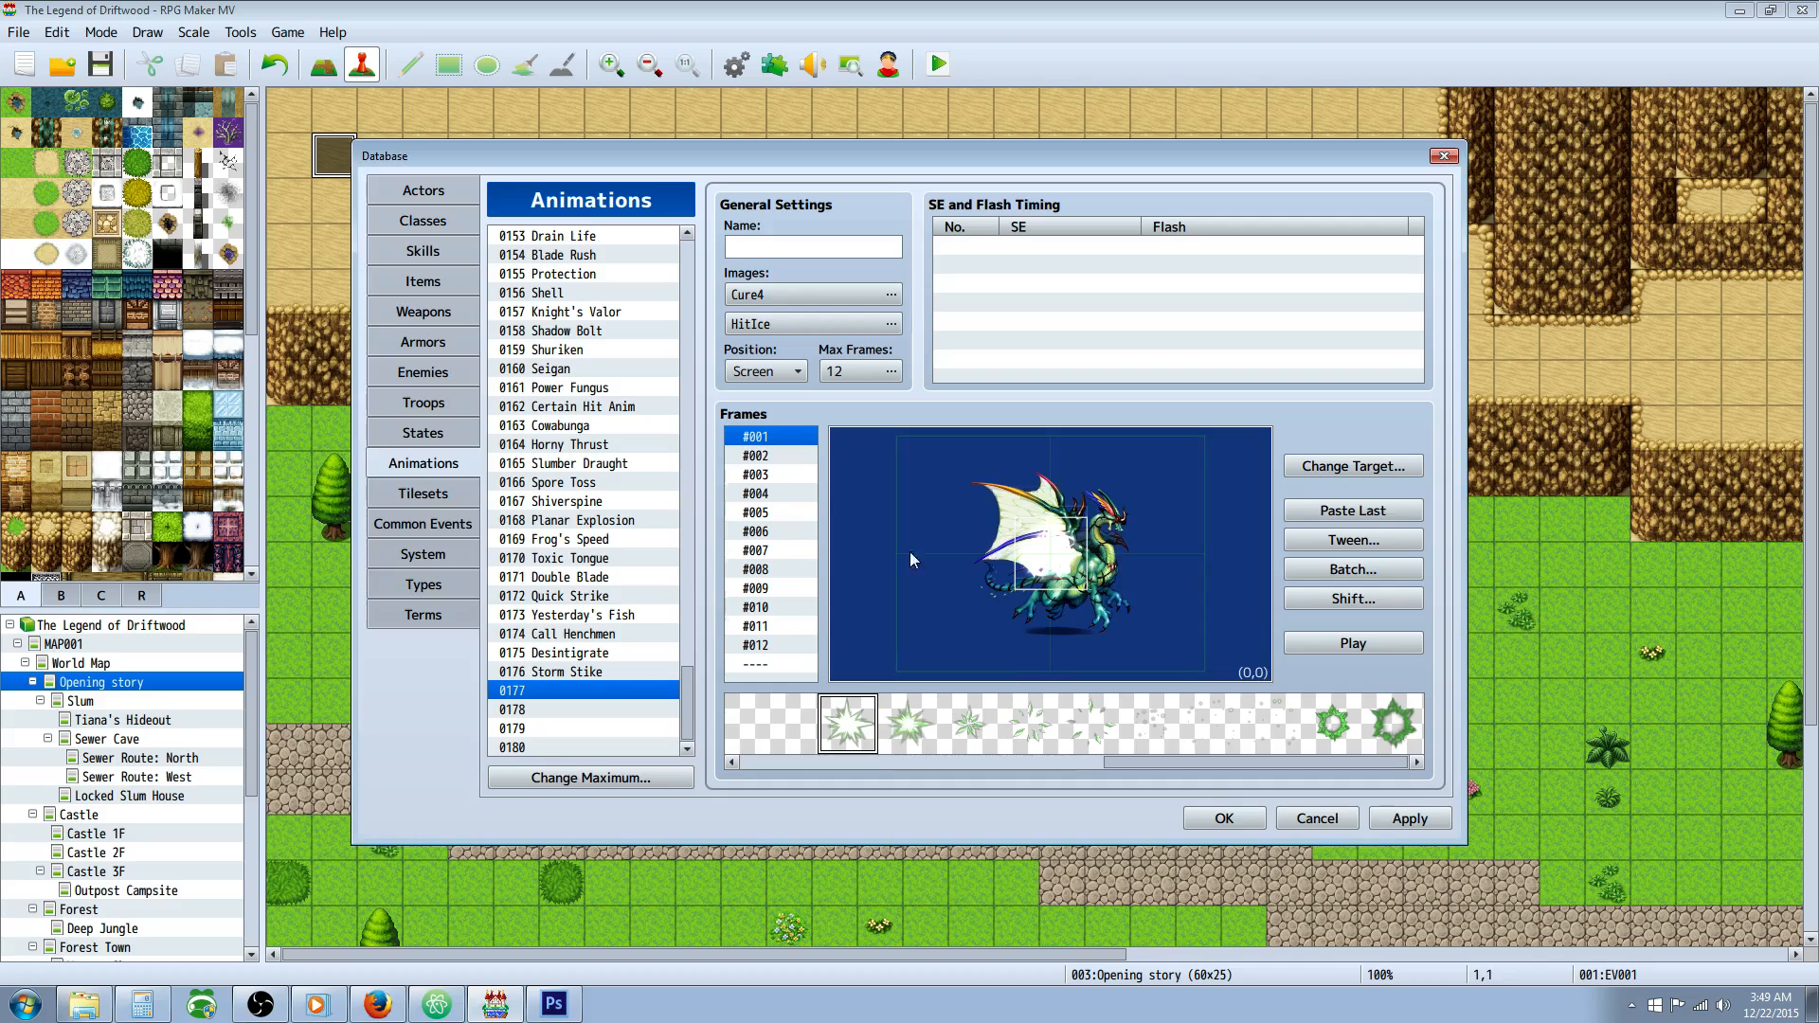
# Add a pattern 101 starburst cell to frame 4 and set its position to X 0, Y 0.
pyautogui.click(772, 493)
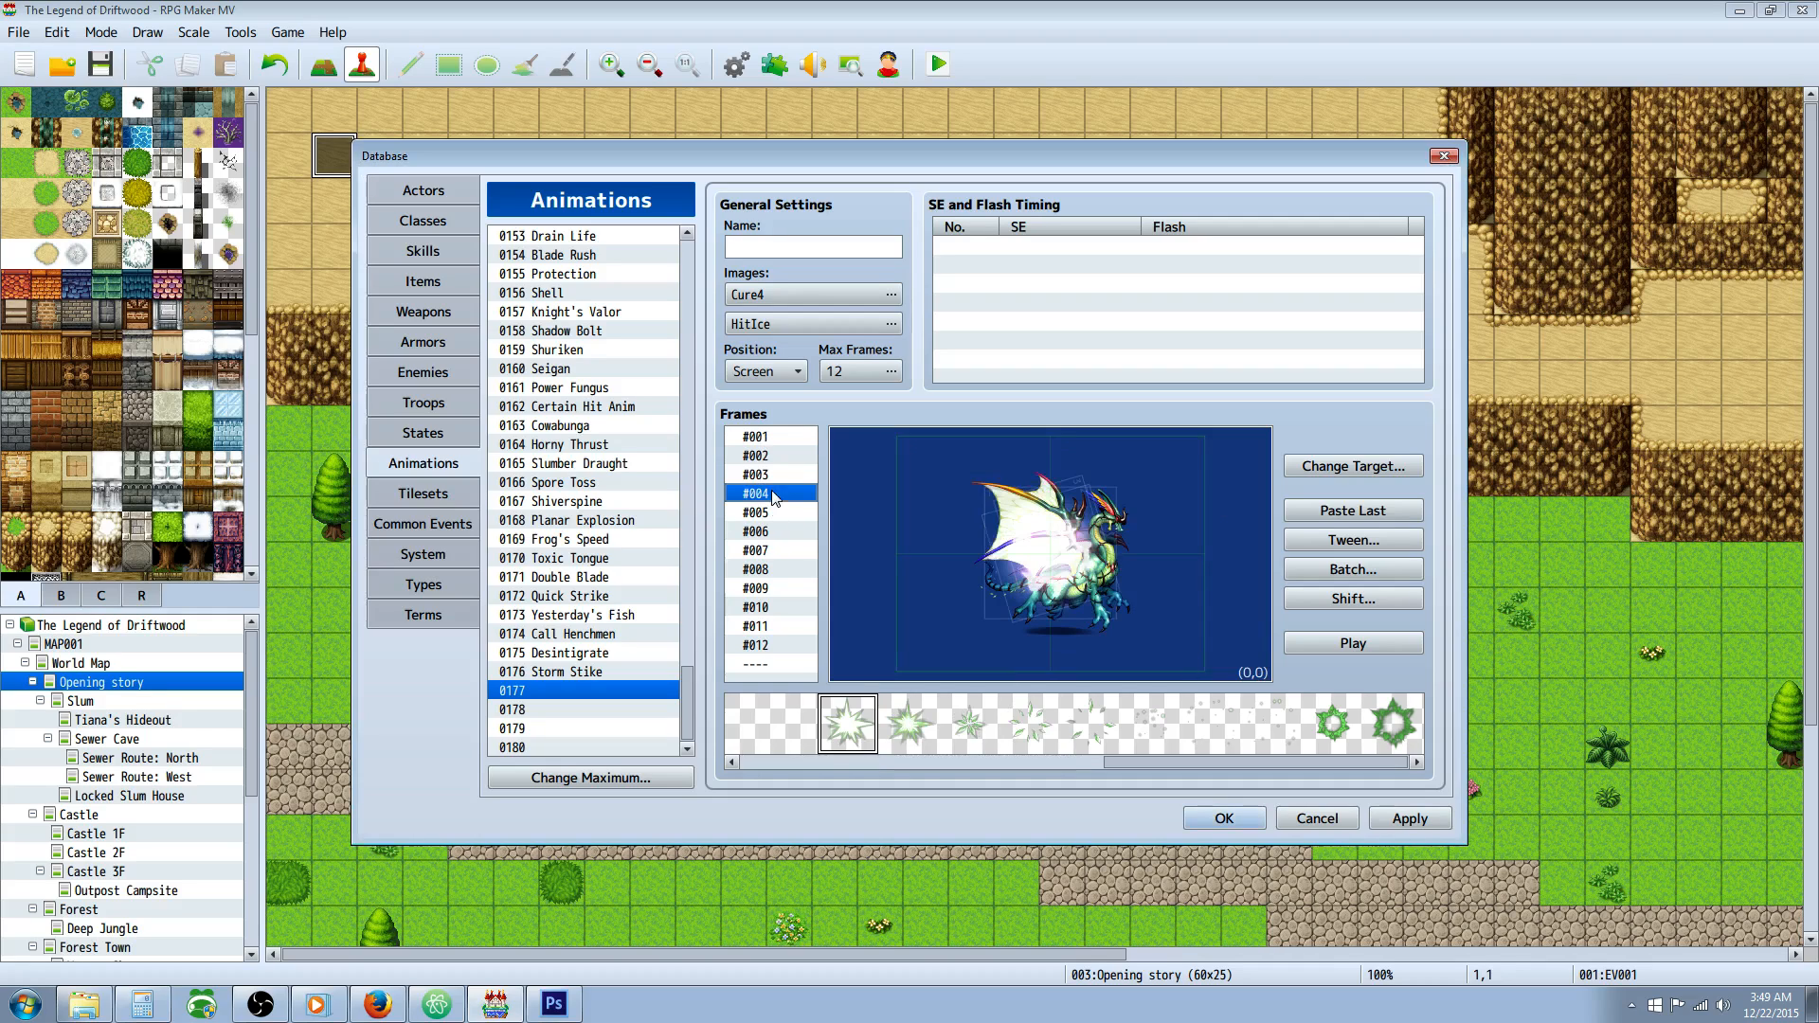
pyautogui.rightClick(849, 540)
pyautogui.click(890, 550)
pyautogui.rightClick(886, 535)
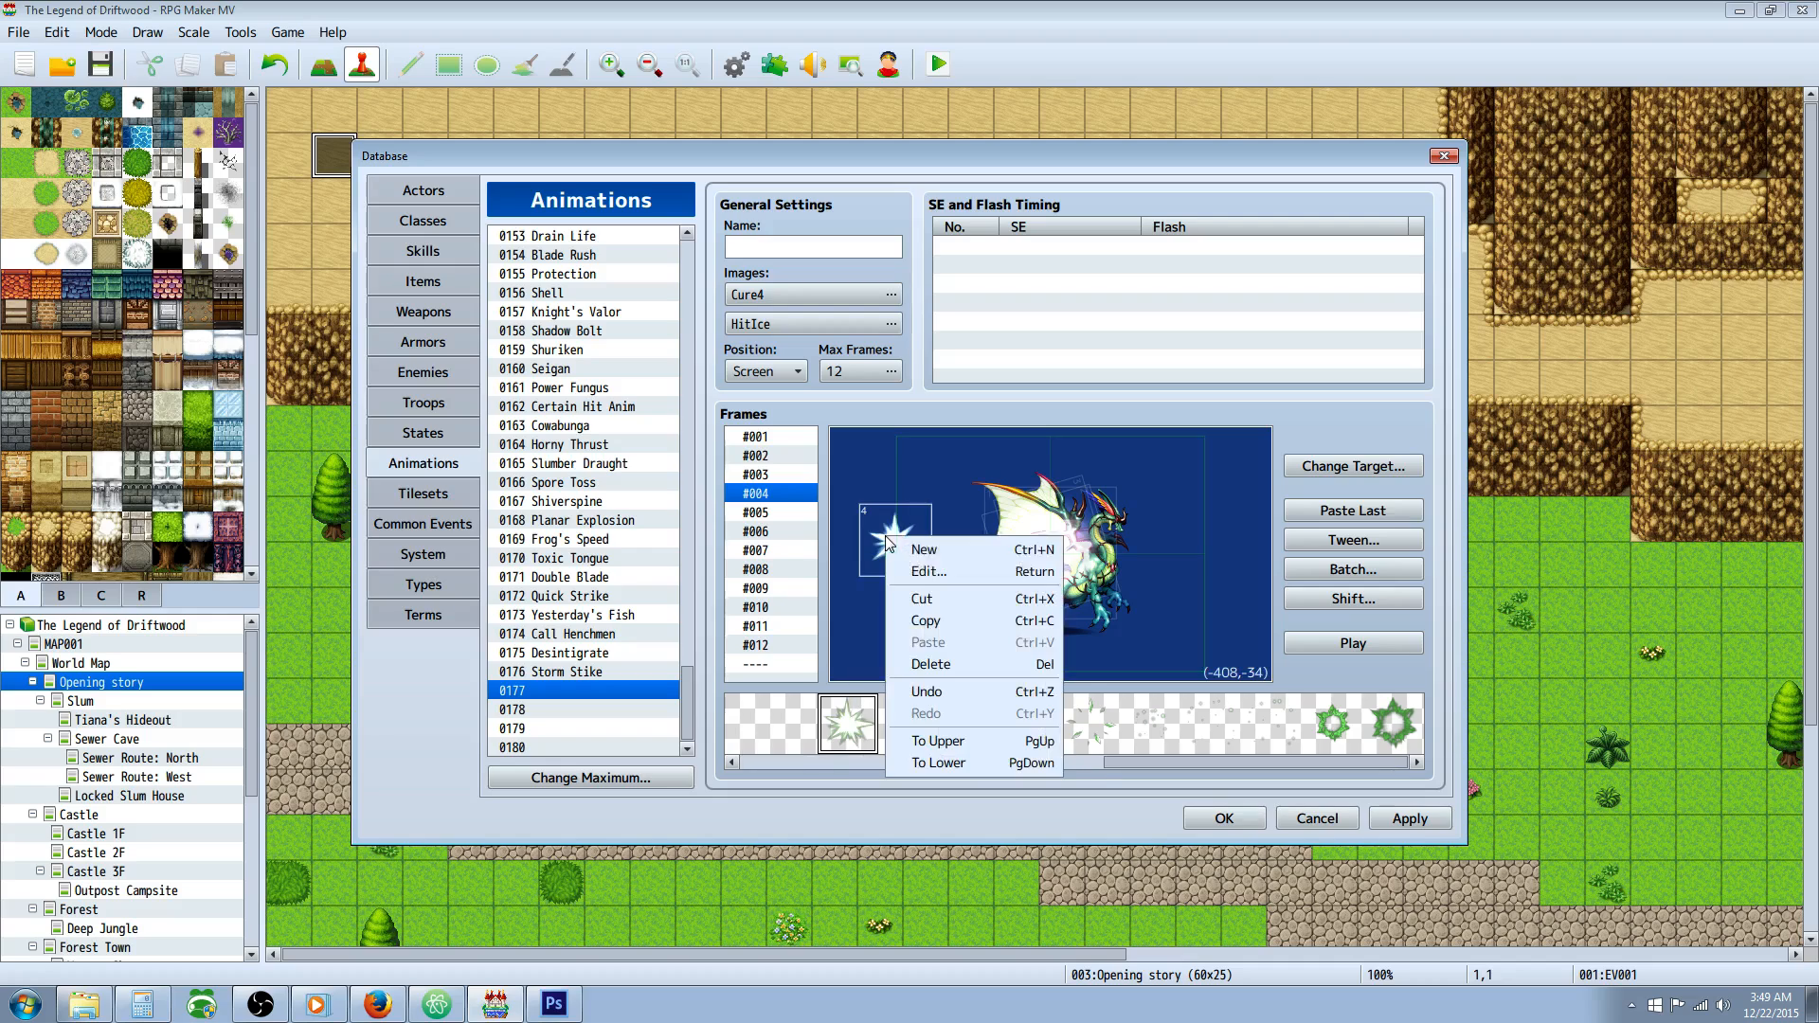
pyautogui.click(928, 572)
pyautogui.press('Tab')
pyautogui.write('0')
pyautogui.press('Tab')
pyautogui.write('0')
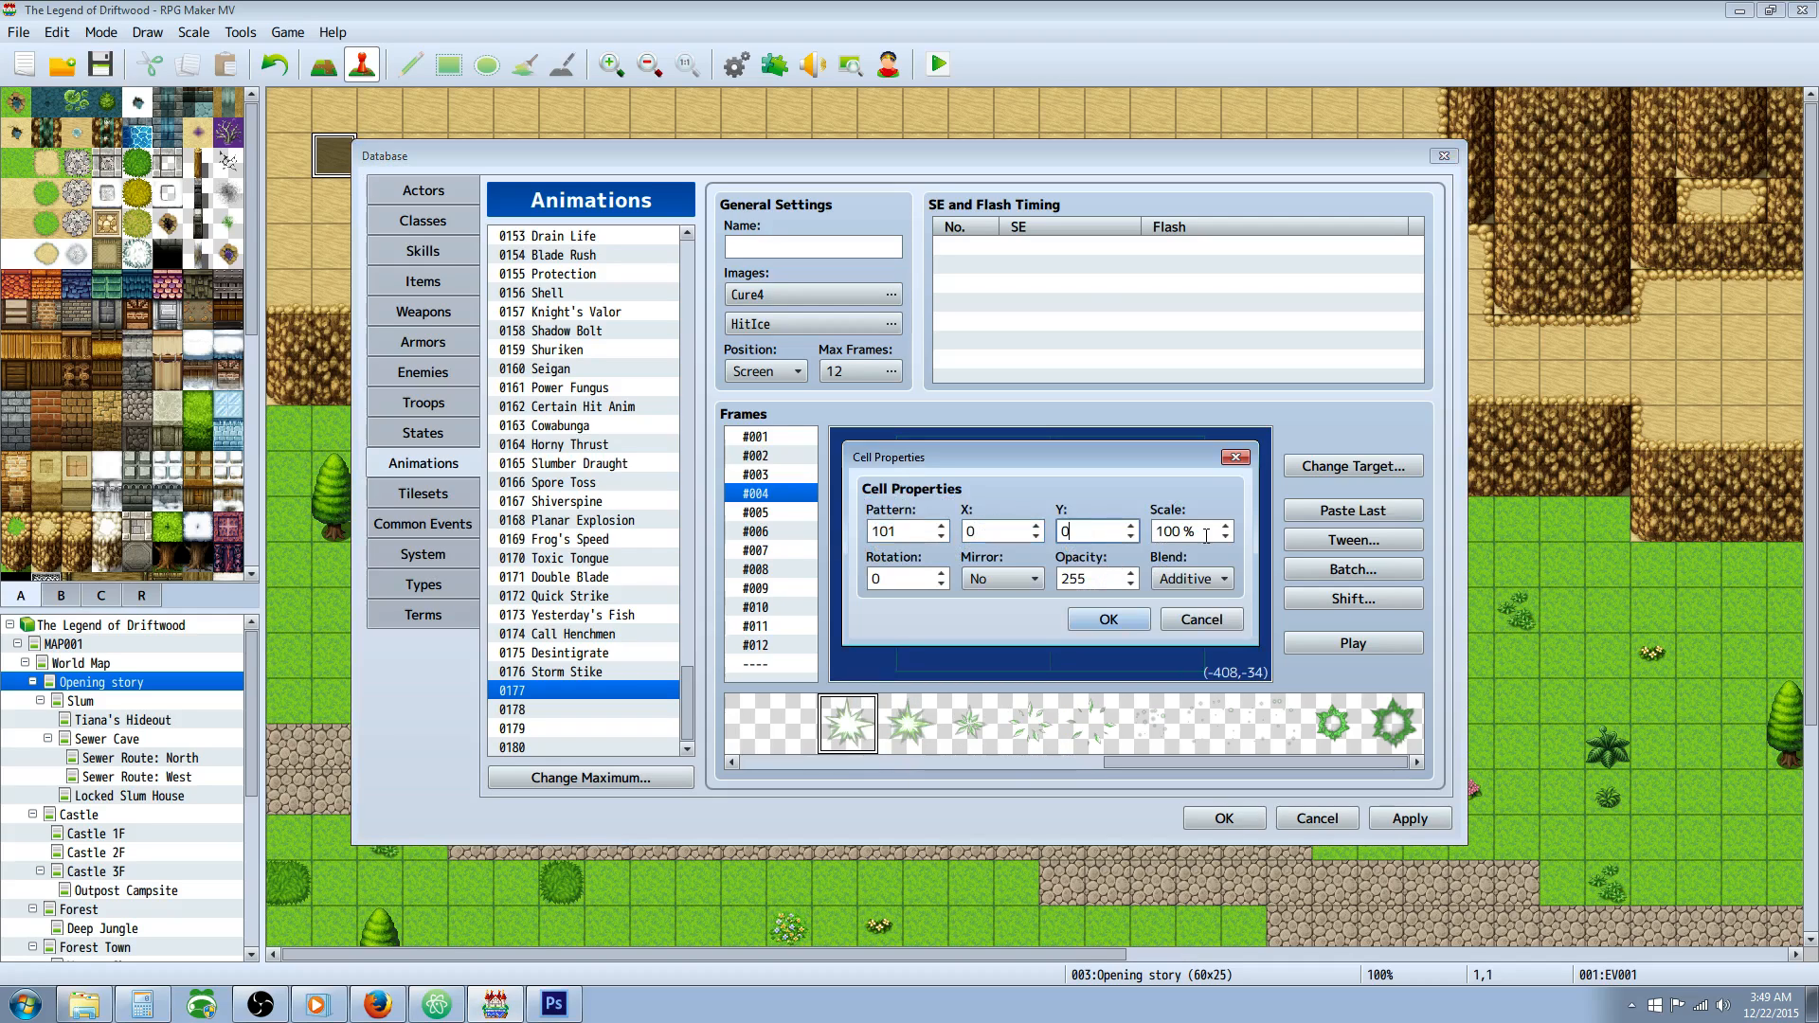
# Set the frame 4 starburst cell's scale to 200% and opacity to 175, and accept its properties.
pyautogui.press('Tab')
pyautogui.write('200')
pyautogui.doubleClick(1080, 580)
pyautogui.write('175')
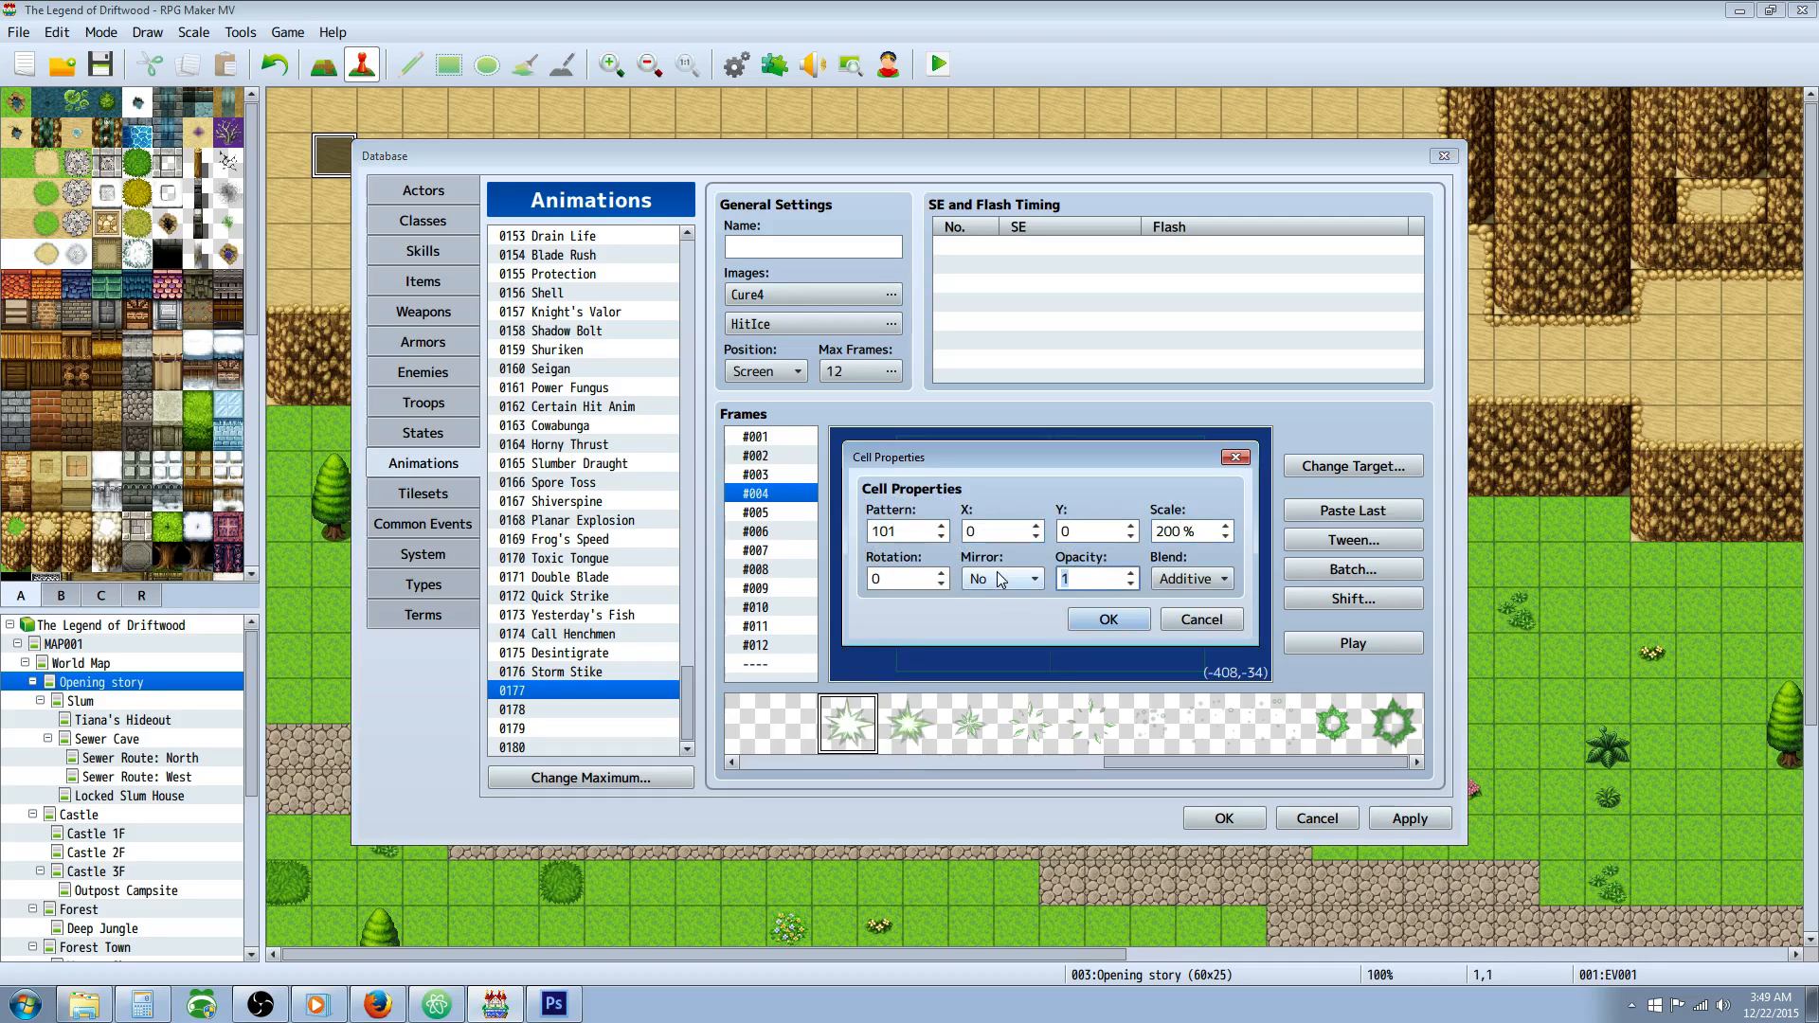
pyautogui.click(1107, 620)
# Add a pattern 101 starburst cell to frame 8 and set its position to X 0, Y 0.
pyautogui.click(775, 569)
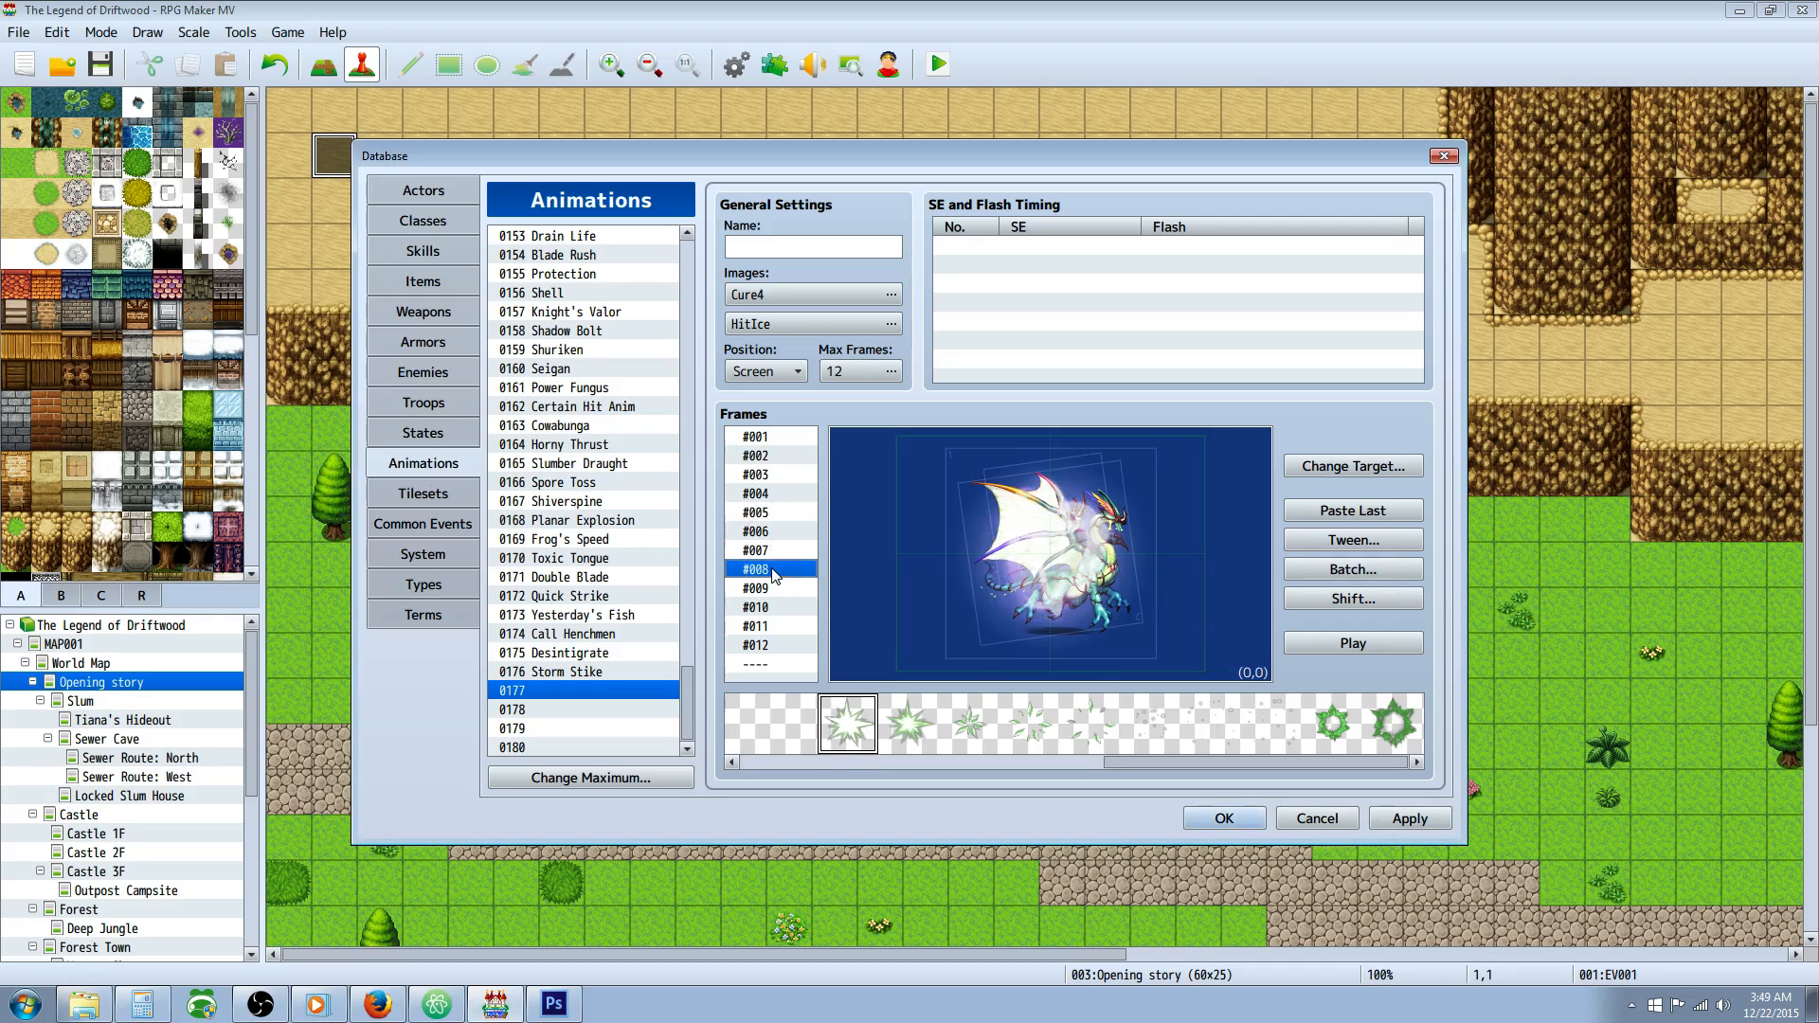
pyautogui.rightClick(901, 538)
pyautogui.click(936, 555)
pyautogui.rightClick(936, 557)
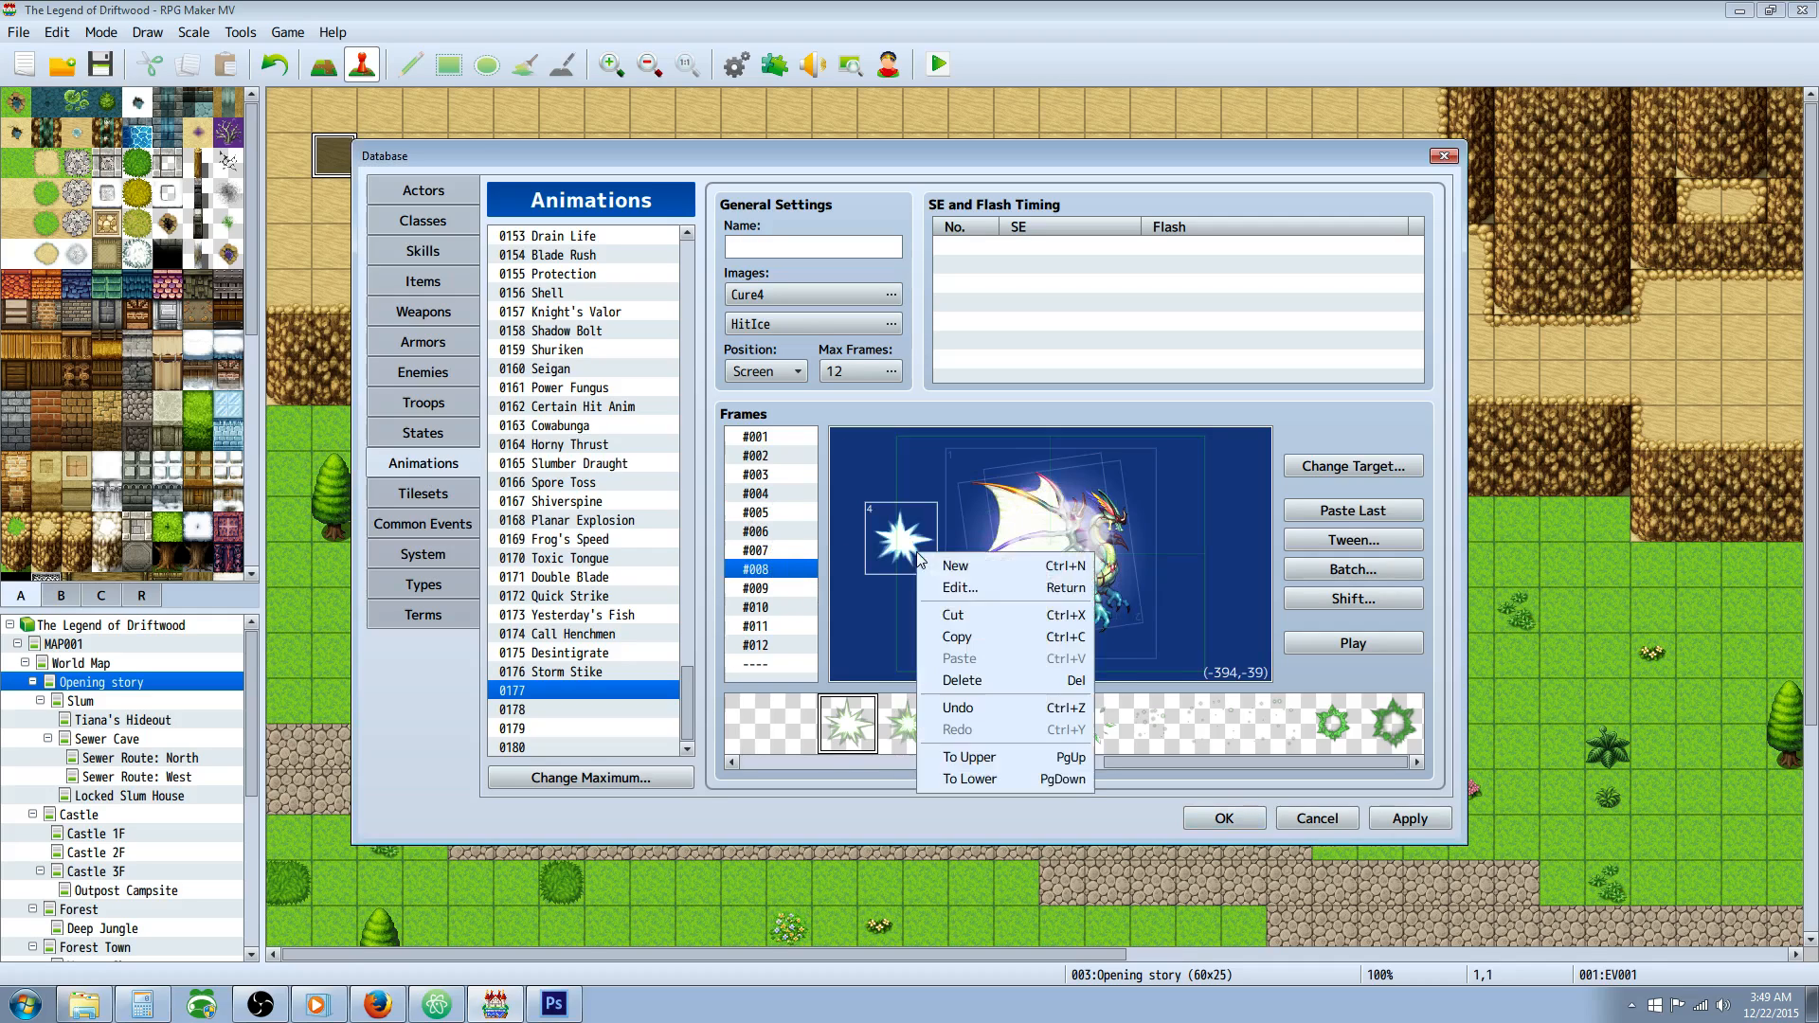
pyautogui.click(971, 588)
pyautogui.press('Tab')
pyautogui.write('0')
pyautogui.press('Tab')
pyautogui.write('0')
# Set the frame 8 starburst cell's scale to 300%, lower its opacity and accept its properties.
pyautogui.press('Tab')
pyautogui.write('3000')
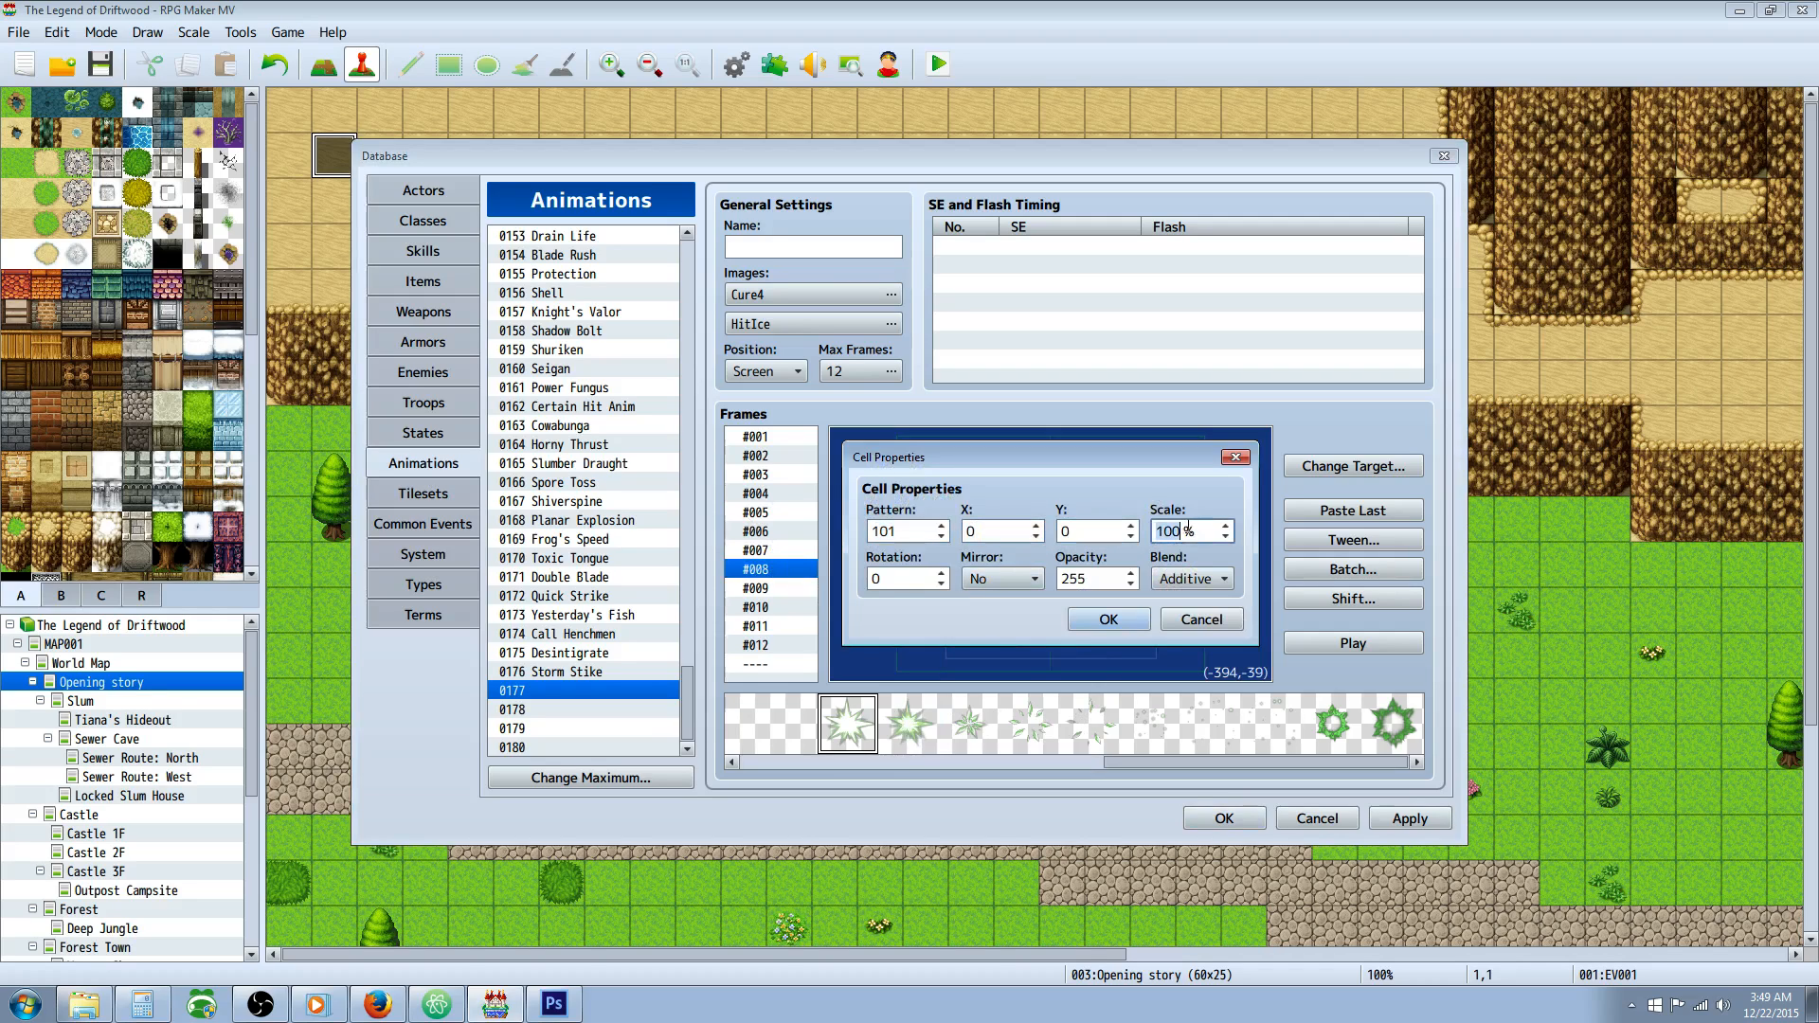
pyautogui.doubleClick(1103, 580)
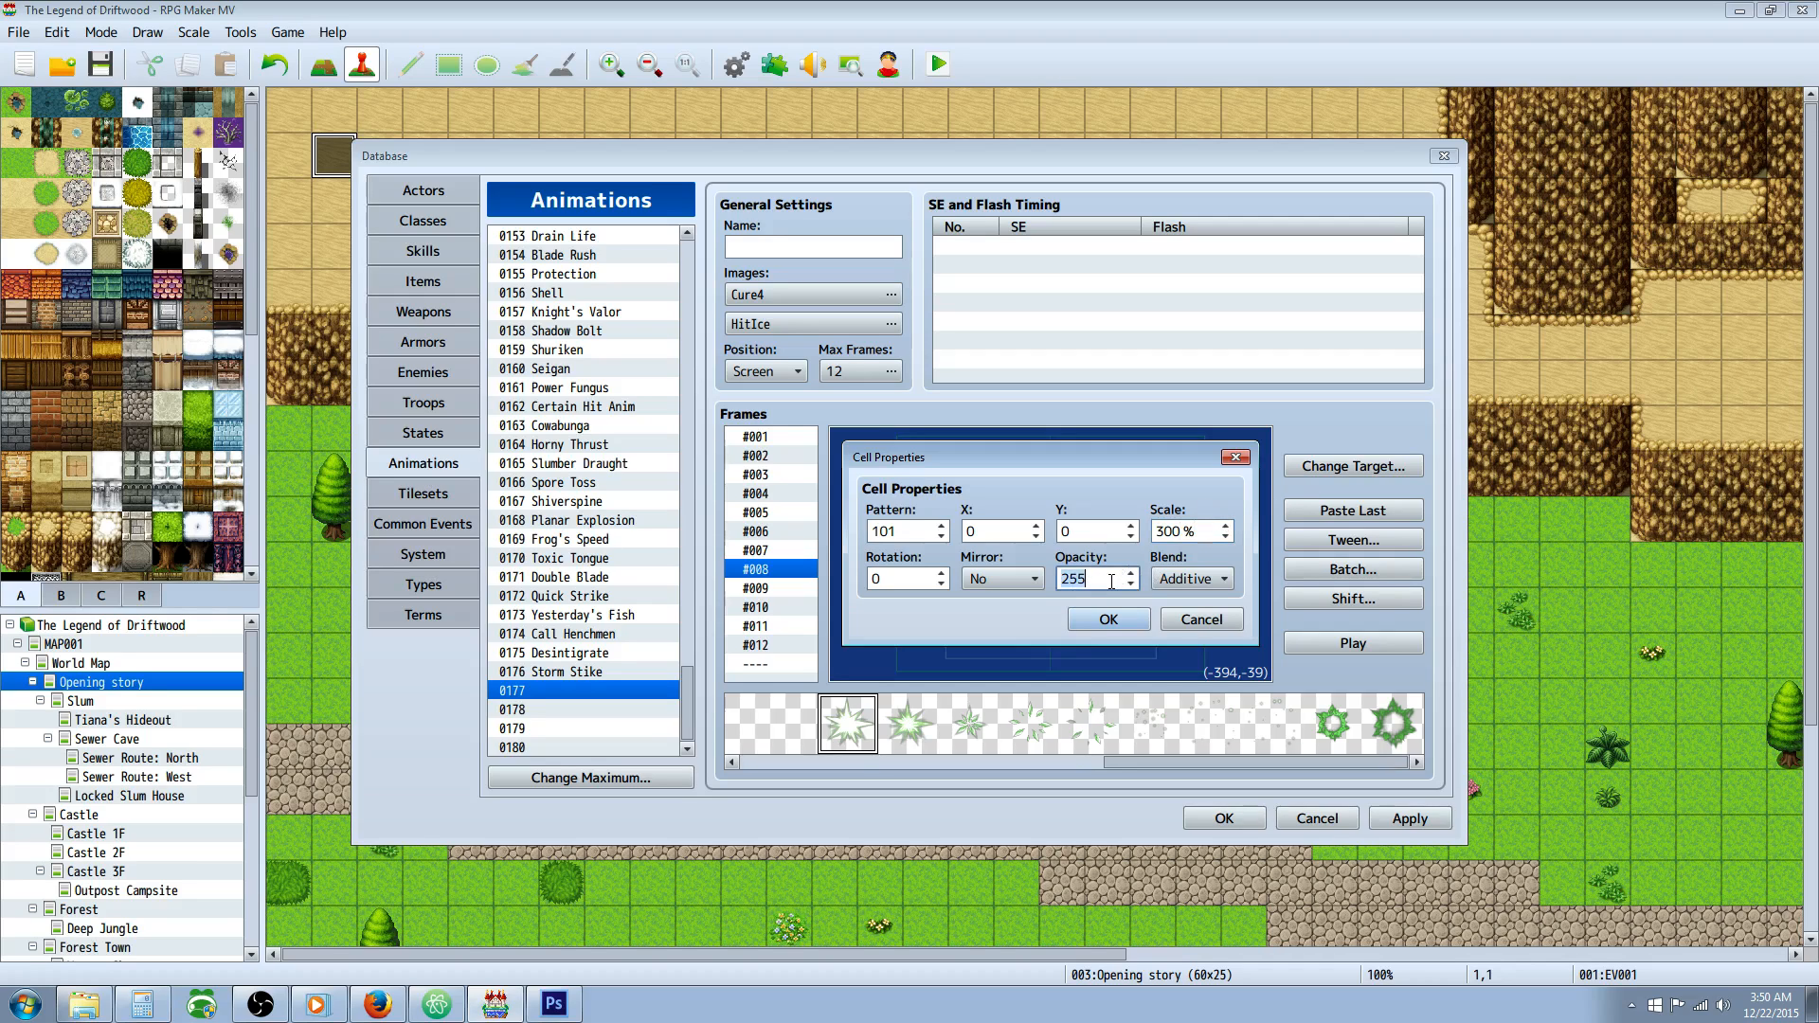
pyautogui.write('12')
pyautogui.click(1106, 619)
# Add a pattern 101 starburst cell to frame 12 and set its position to X 0, Y 0.
pyautogui.click(759, 650)
pyautogui.rightClick(887, 540)
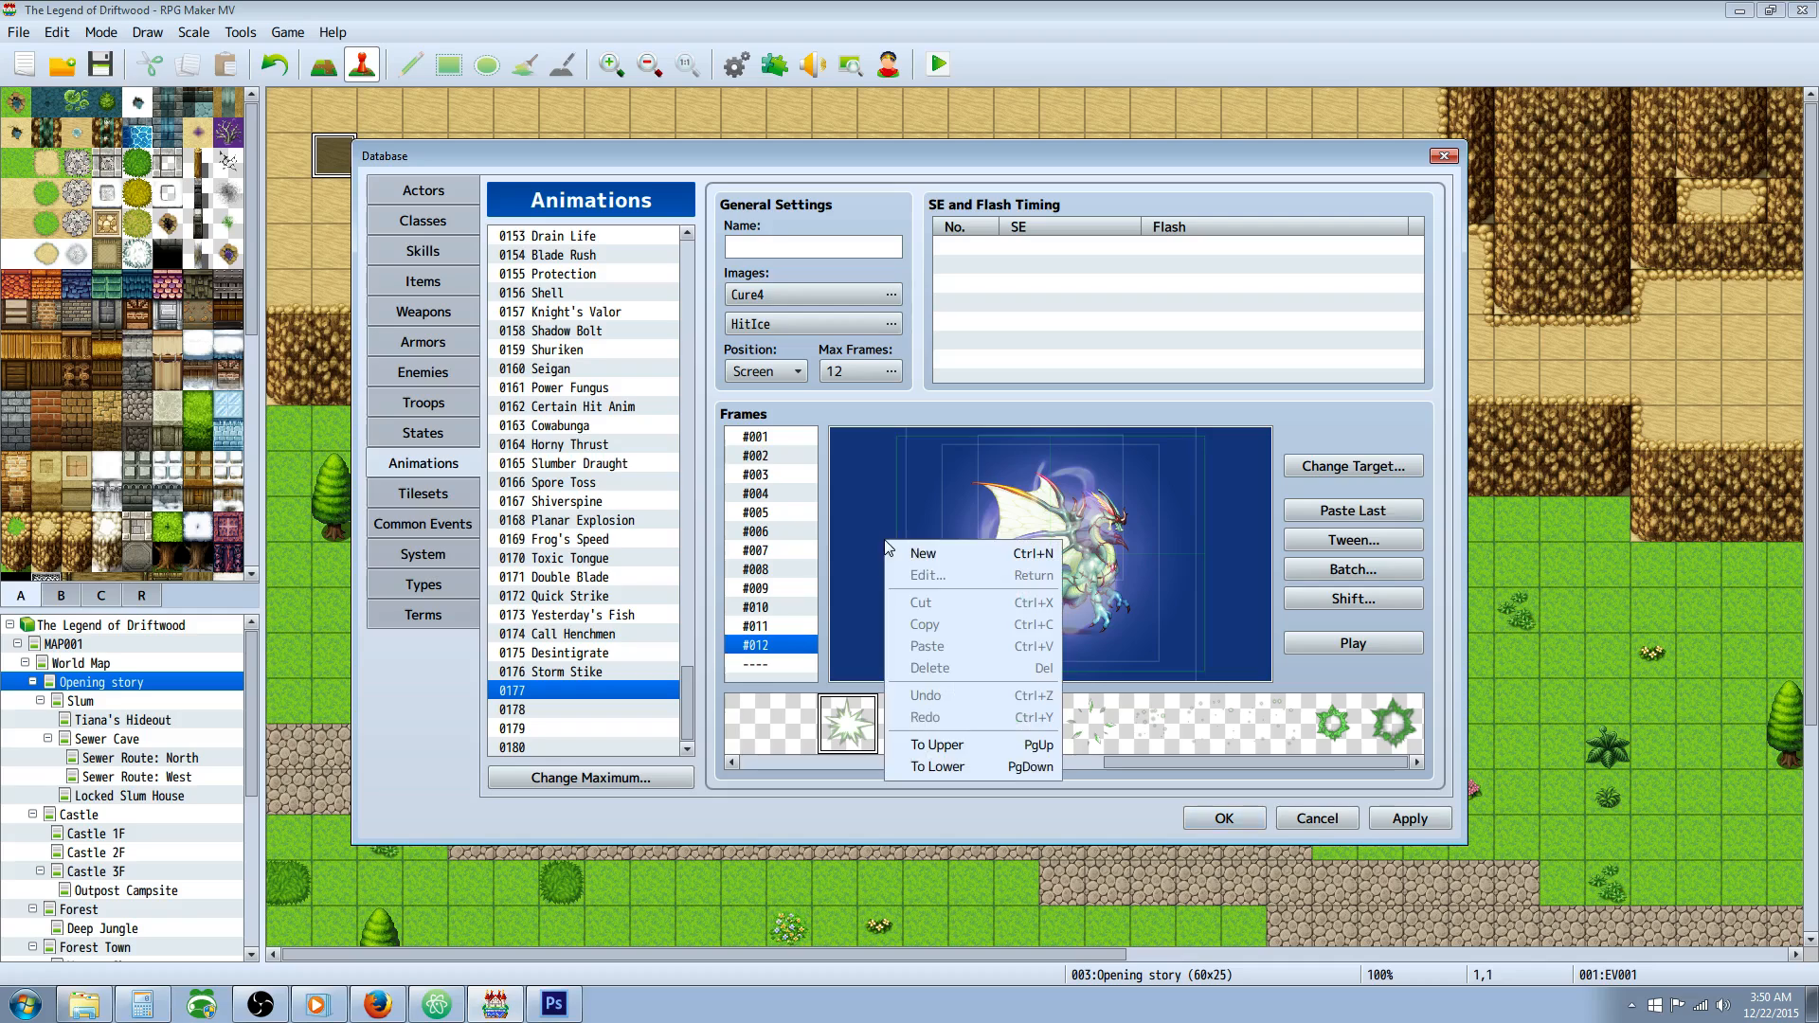
pyautogui.rightClick(912, 550)
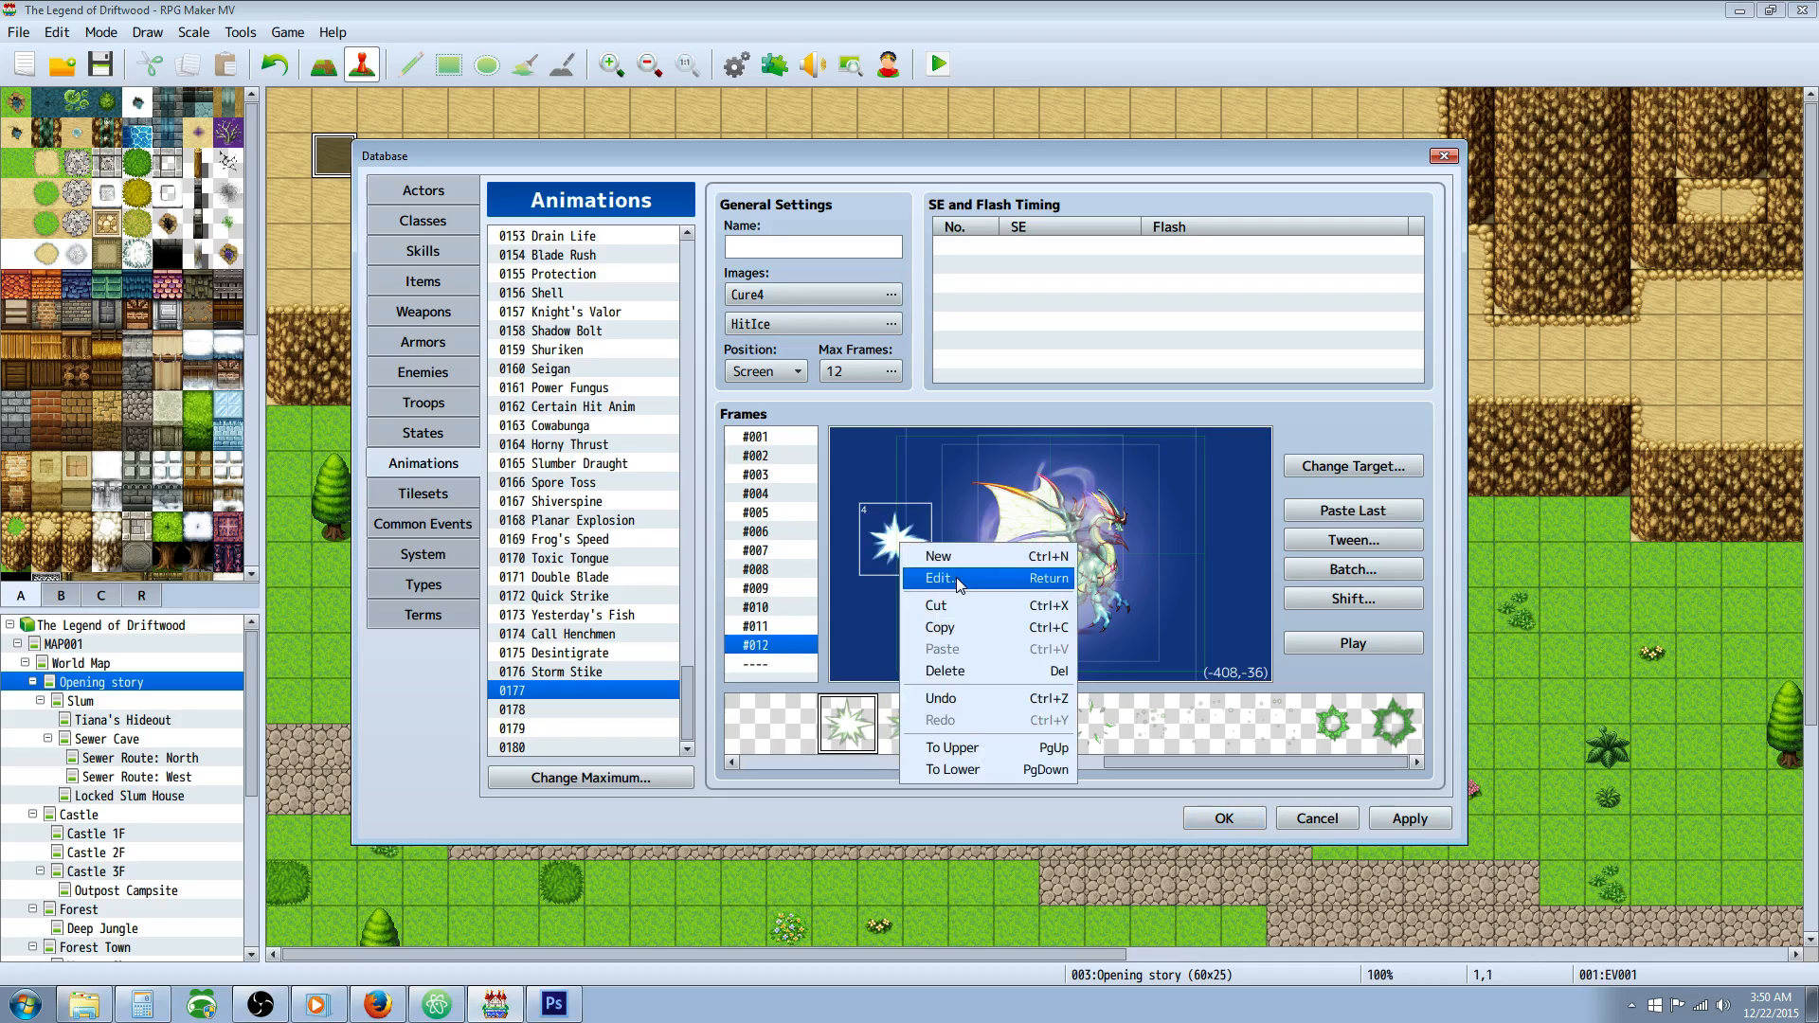
pyautogui.click(956, 577)
pyautogui.press('Tab')
pyautogui.press('Tab')
pyautogui.press('Tab')
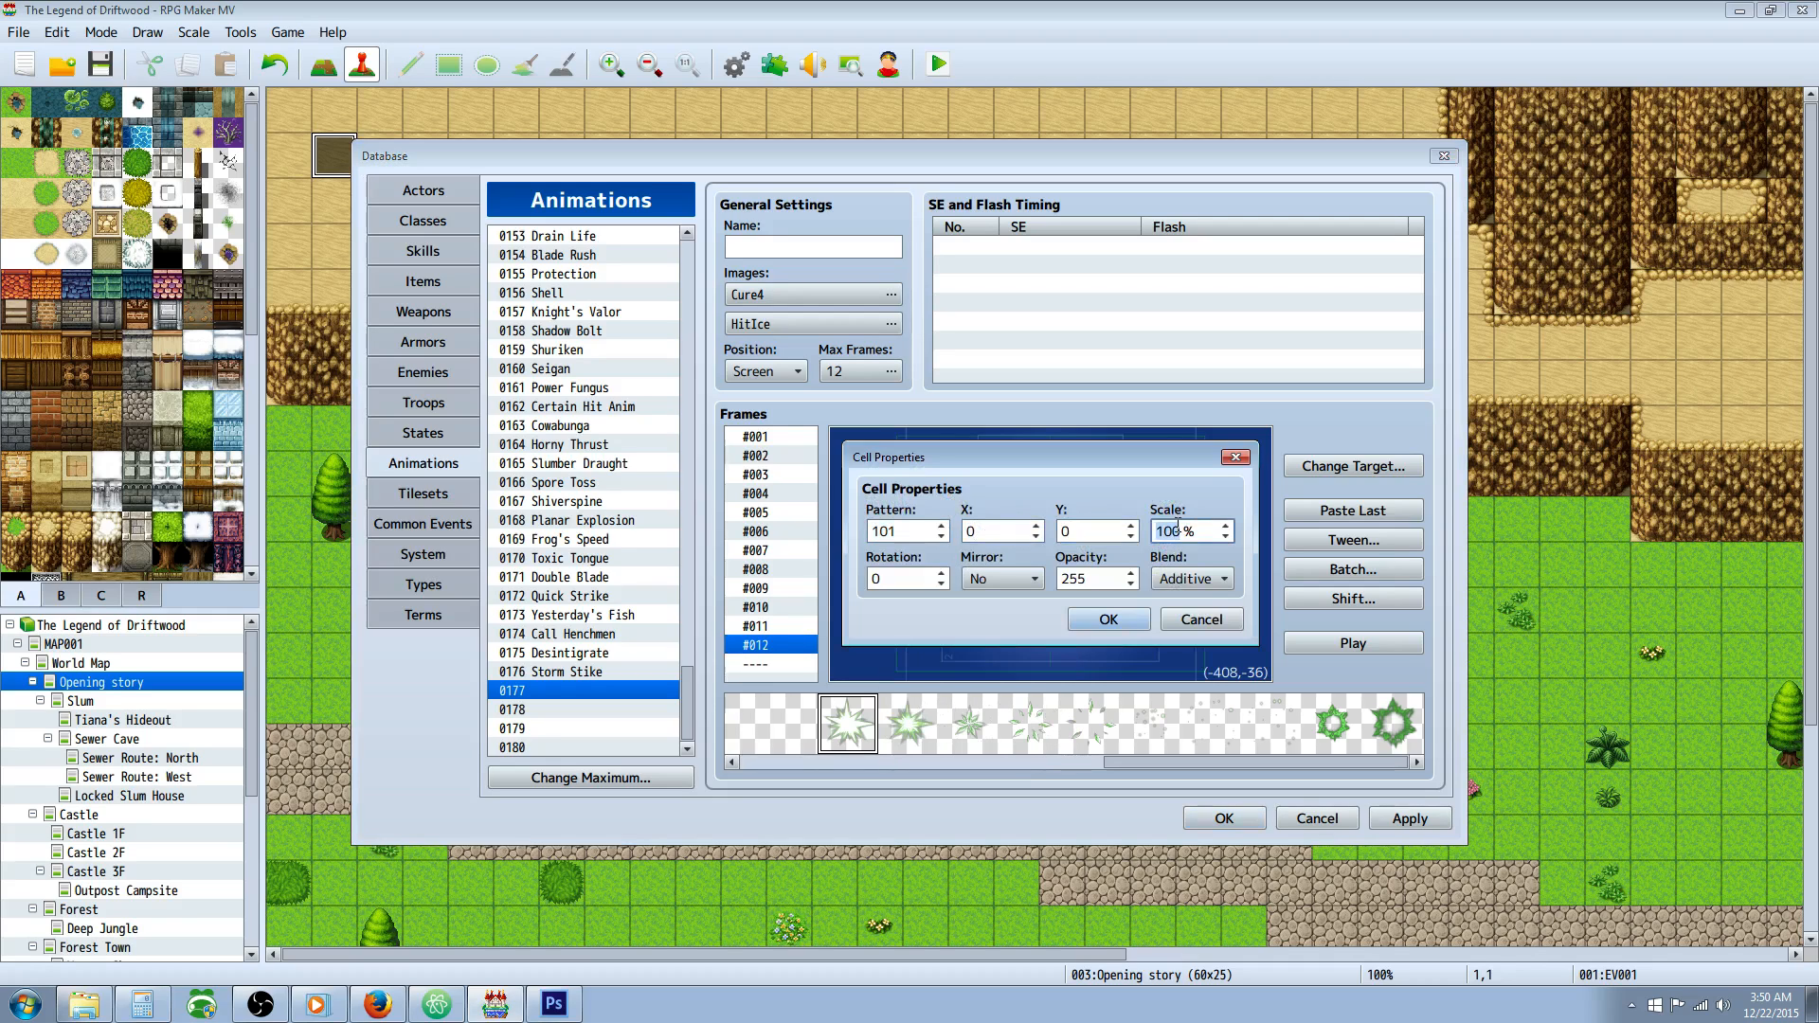
# Set the frame 12 starburst cell's scale to 400%, lower its opacity and accept its properties.
pyautogui.write('40')
pyautogui.doubleClick(1104, 579)
pyautogui.write('100')
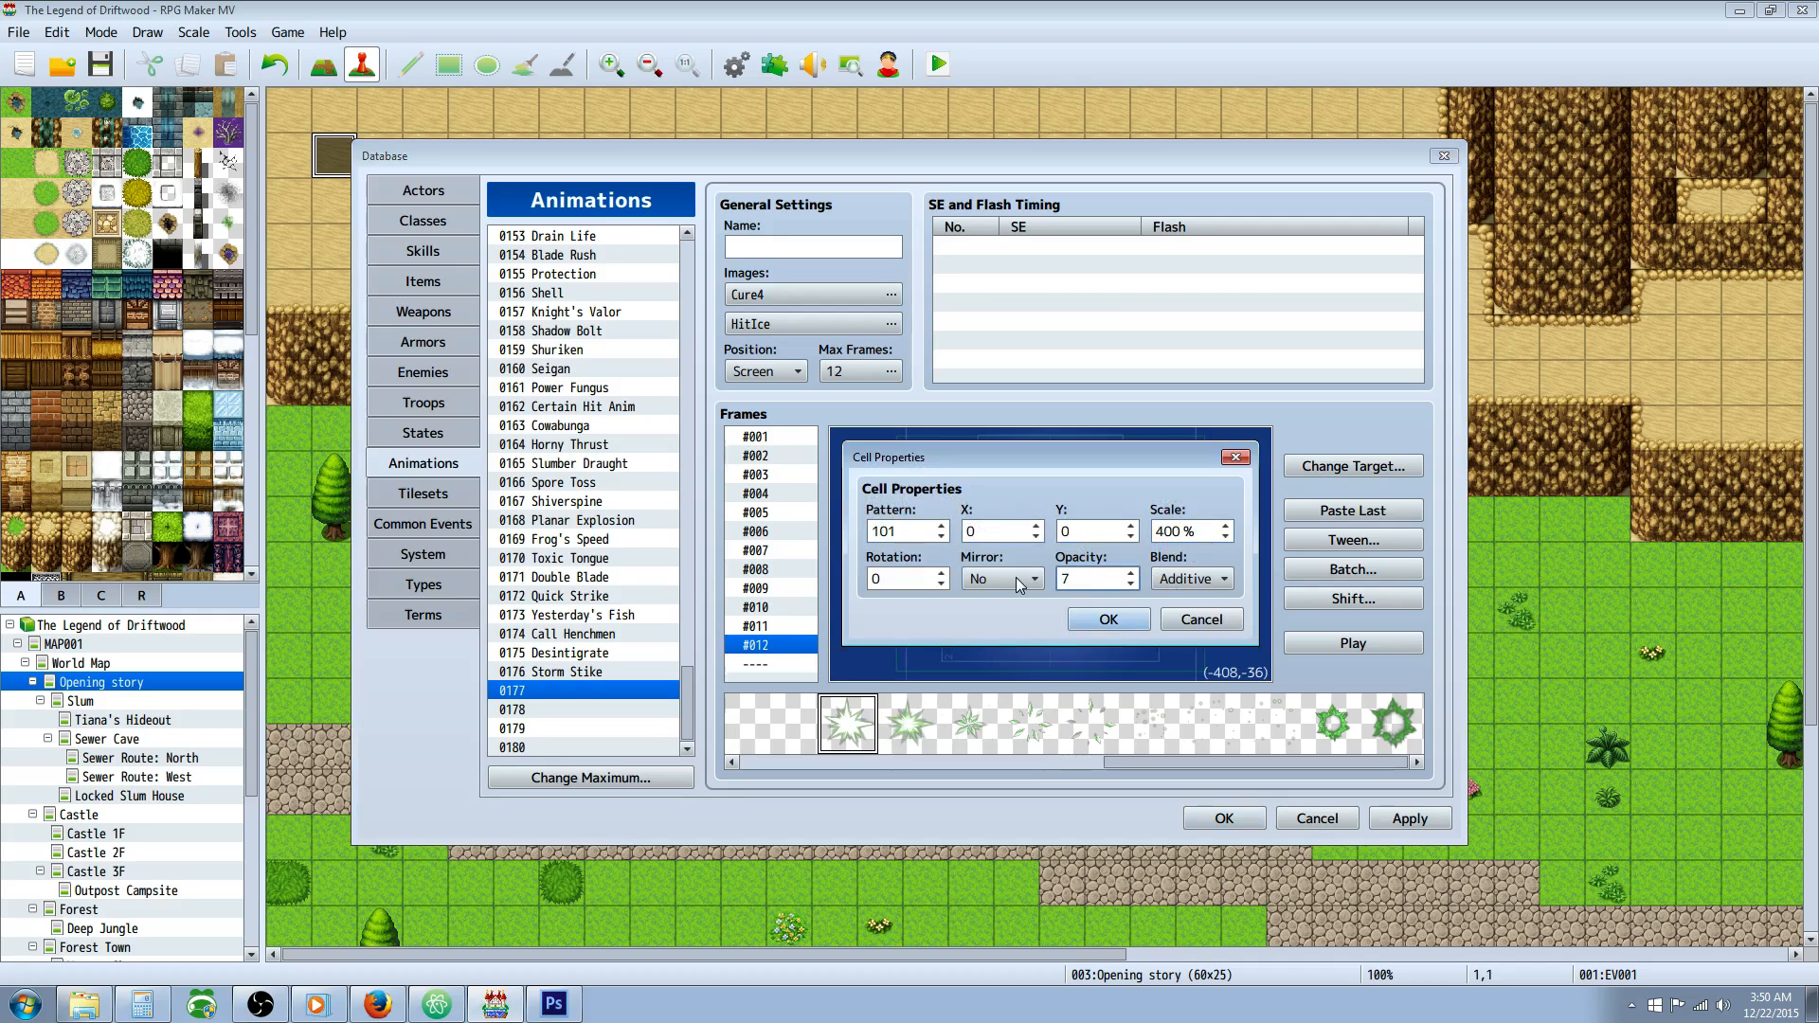
pyautogui.click(1122, 621)
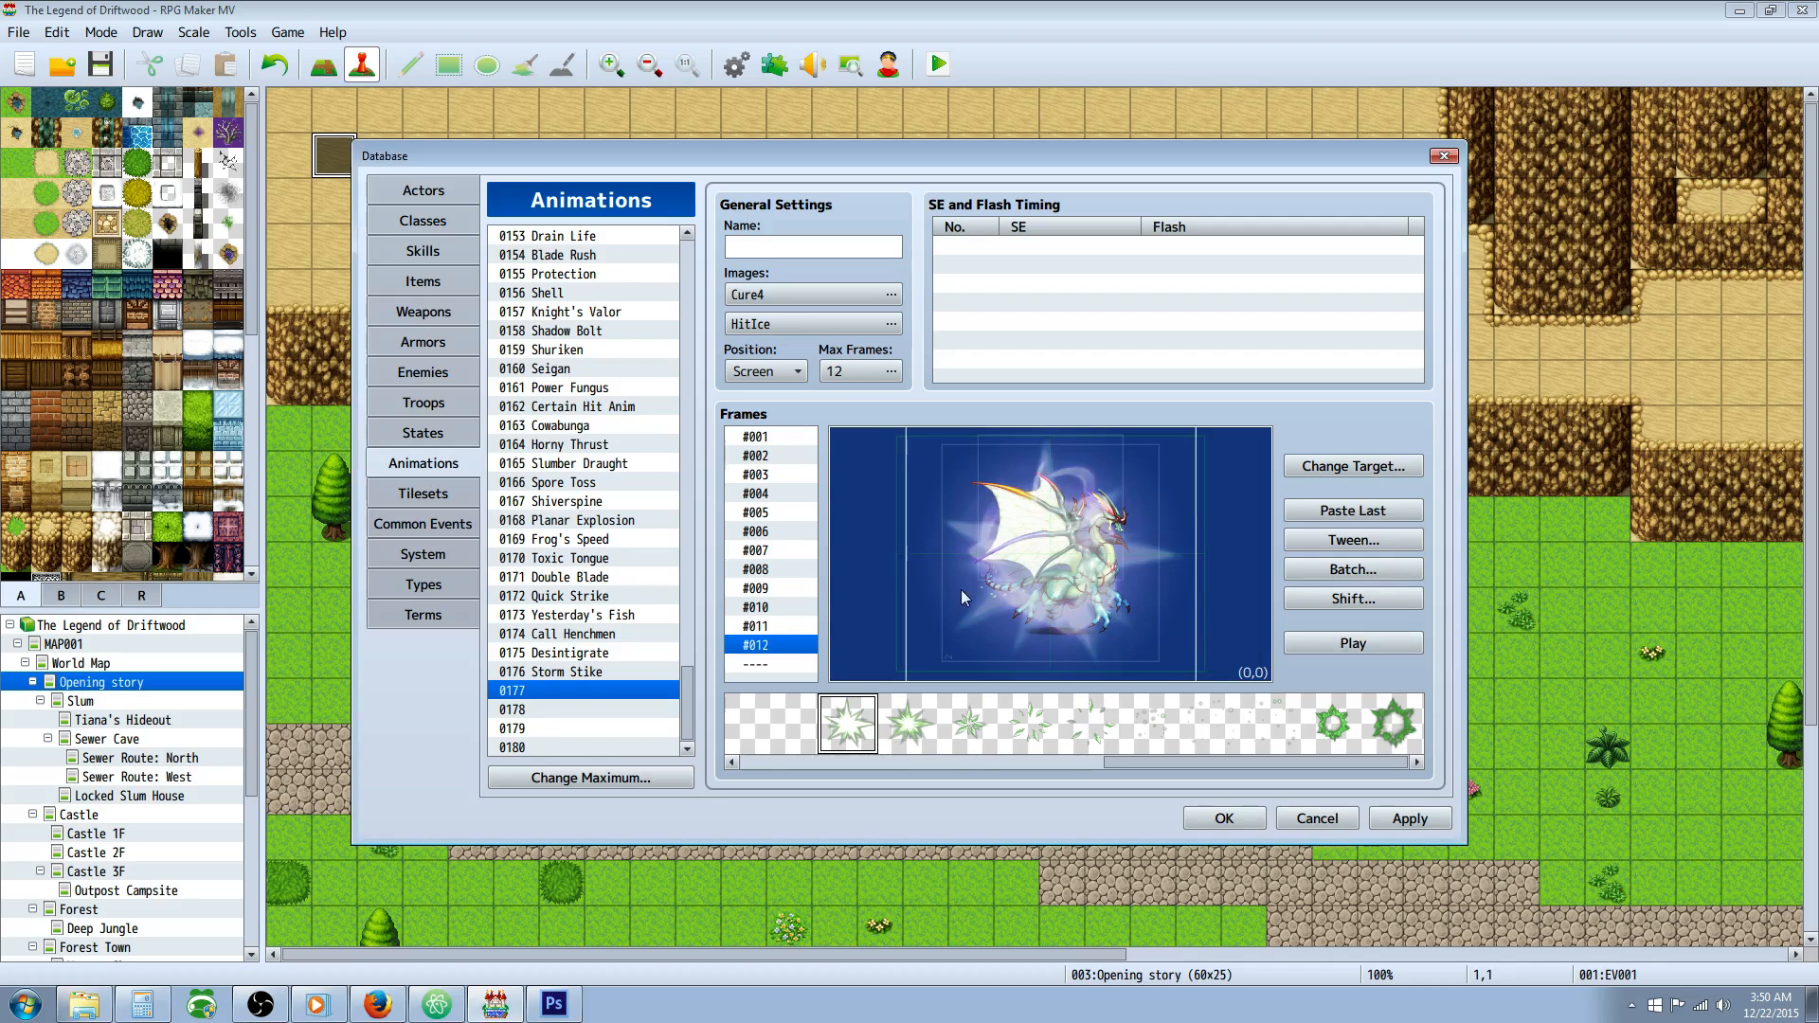
# Tween frames 1–12 for cells 1–16 with all data options included, and play the animation twice to check it.
pyautogui.click(1326, 540)
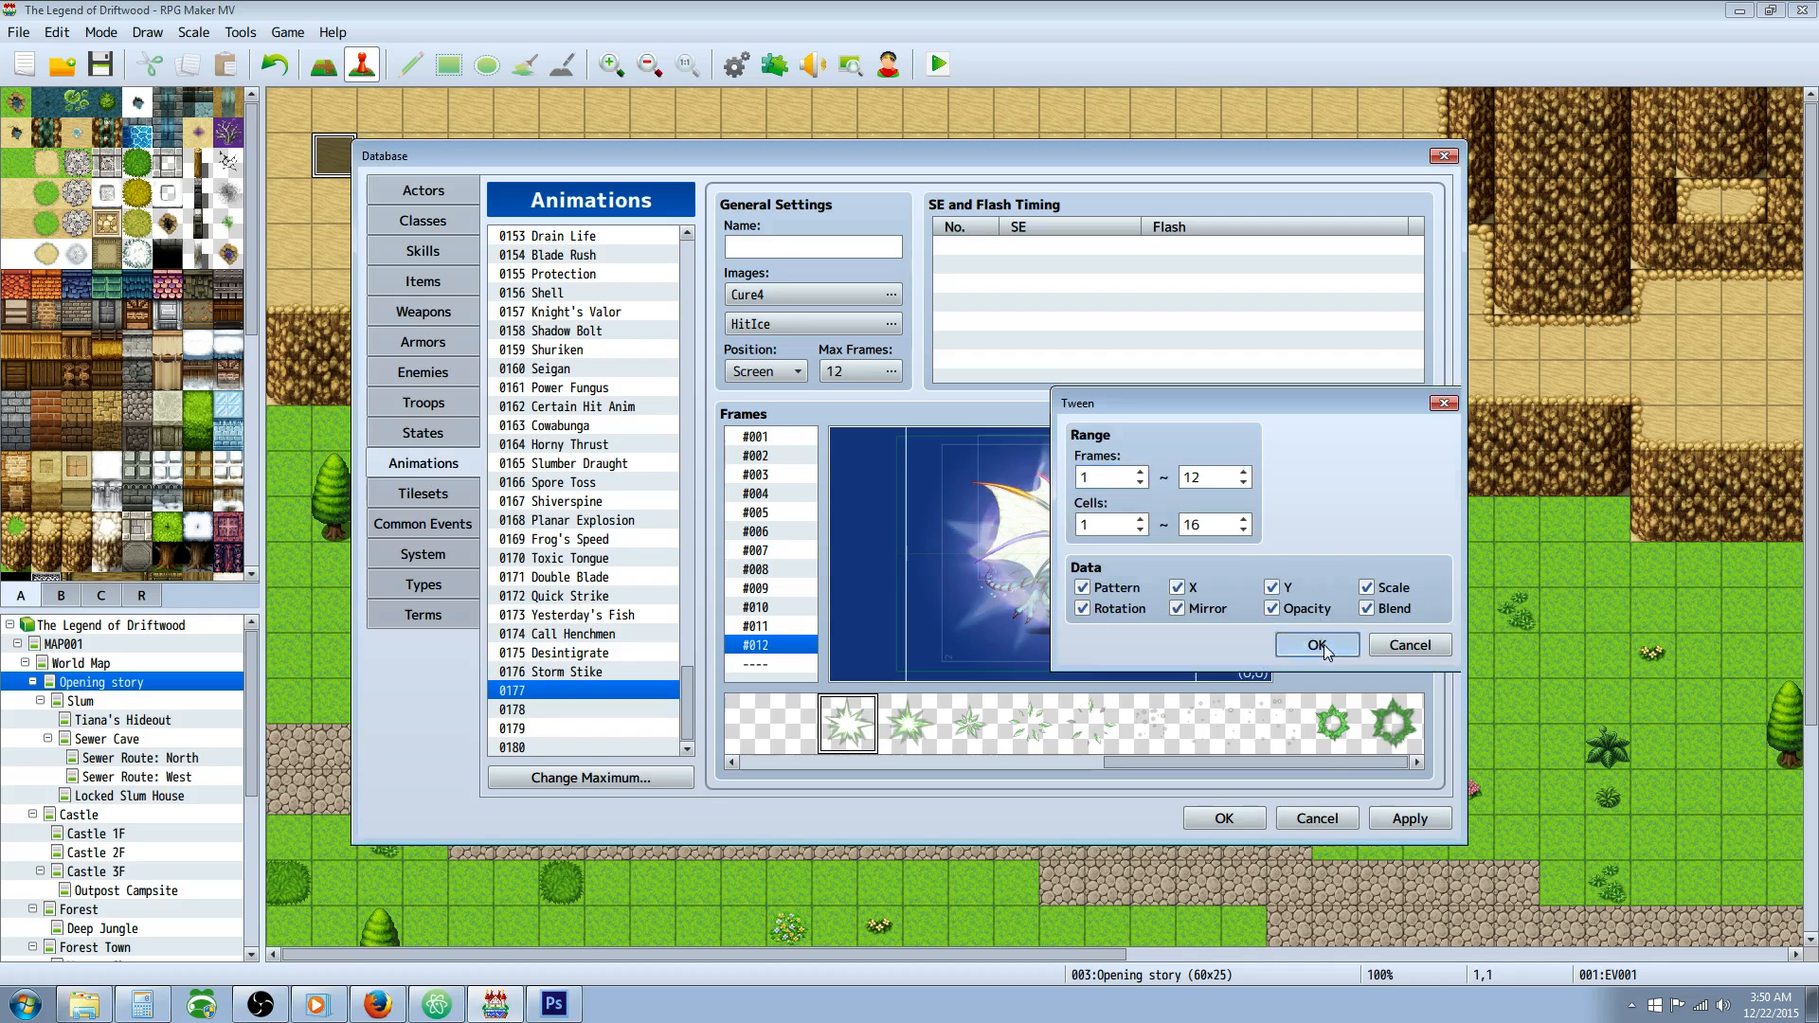
pyautogui.click(1322, 644)
pyautogui.click(1344, 642)
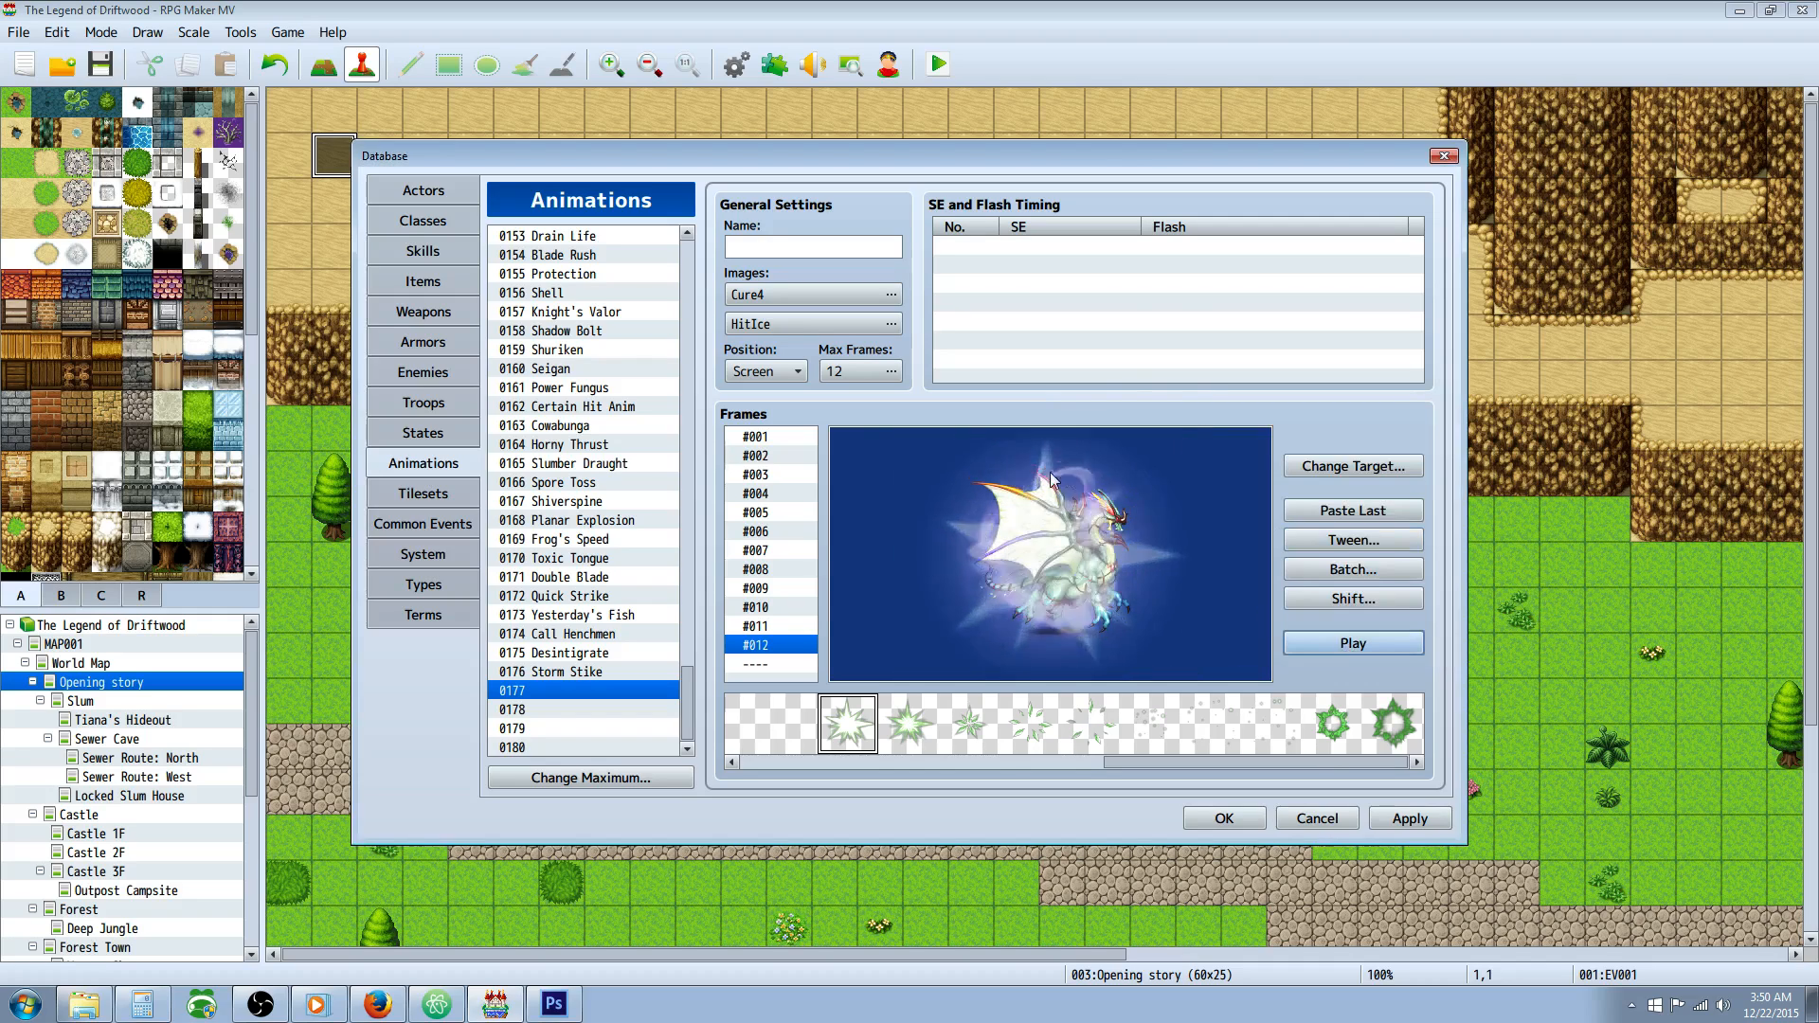
pyautogui.click(1364, 641)
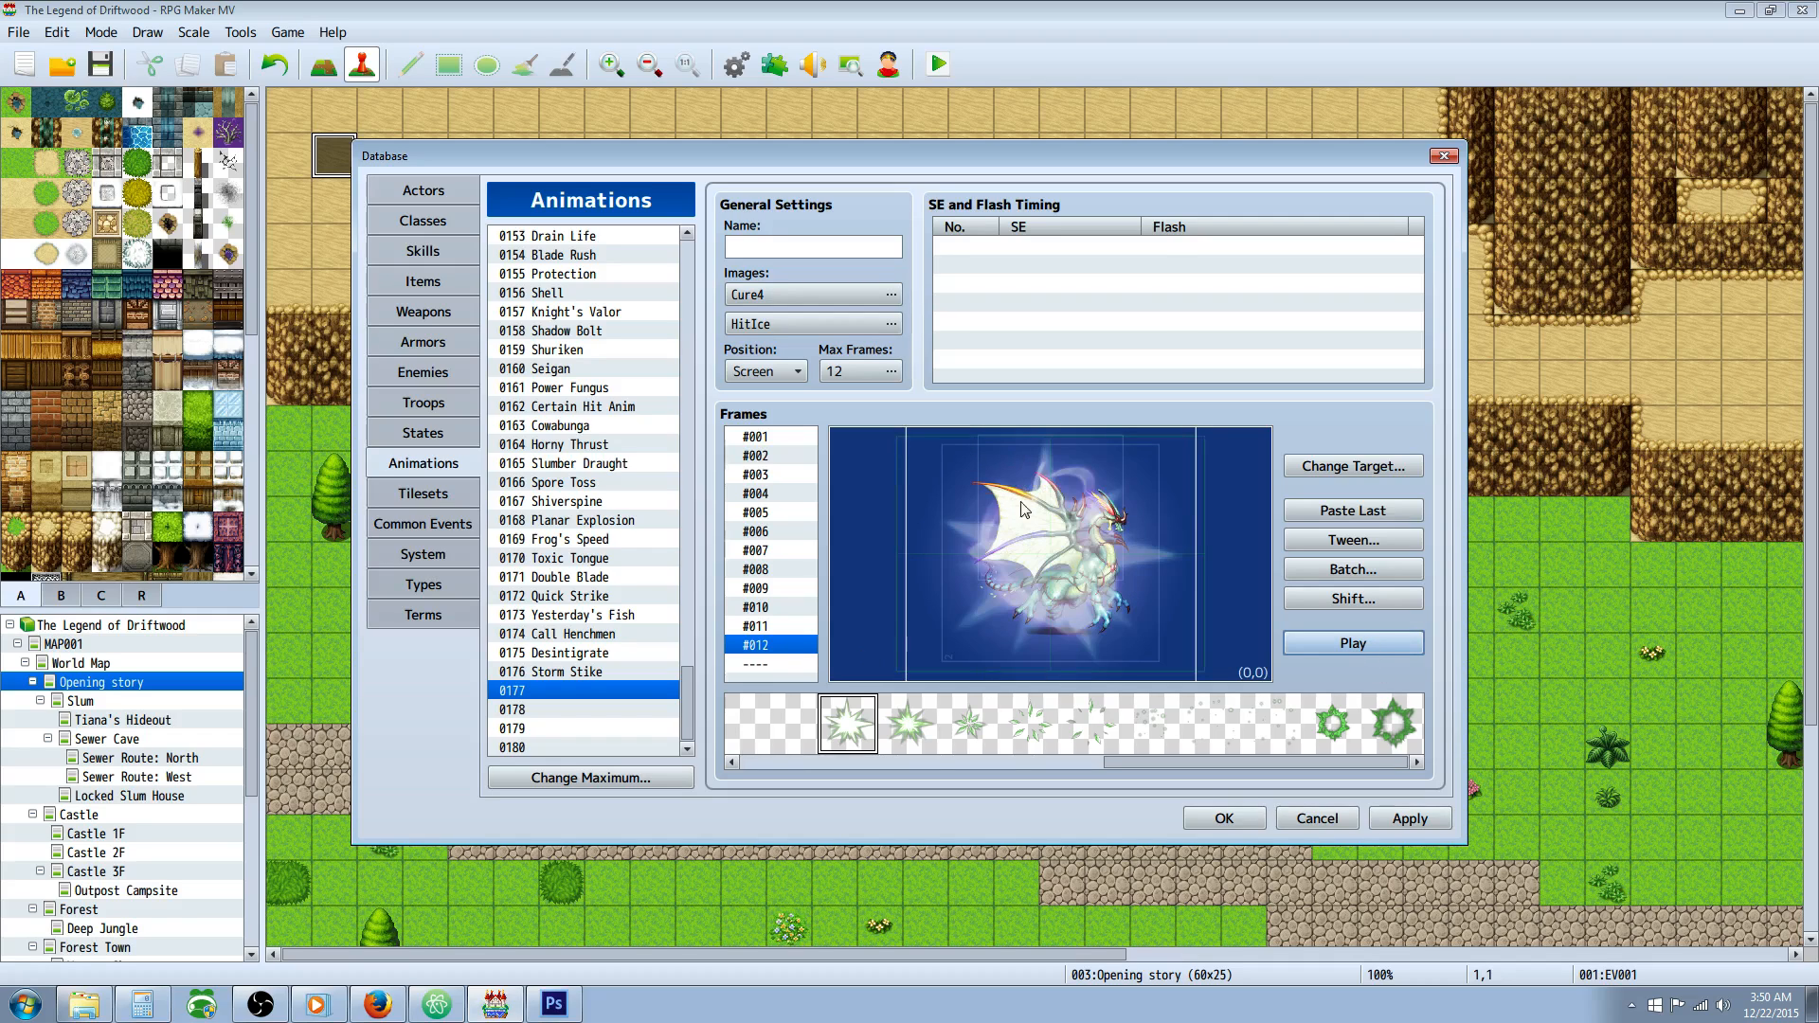
# Add a pattern 104 burst cell from the HitIce sheet to frame 1.
pyautogui.click(1030, 725)
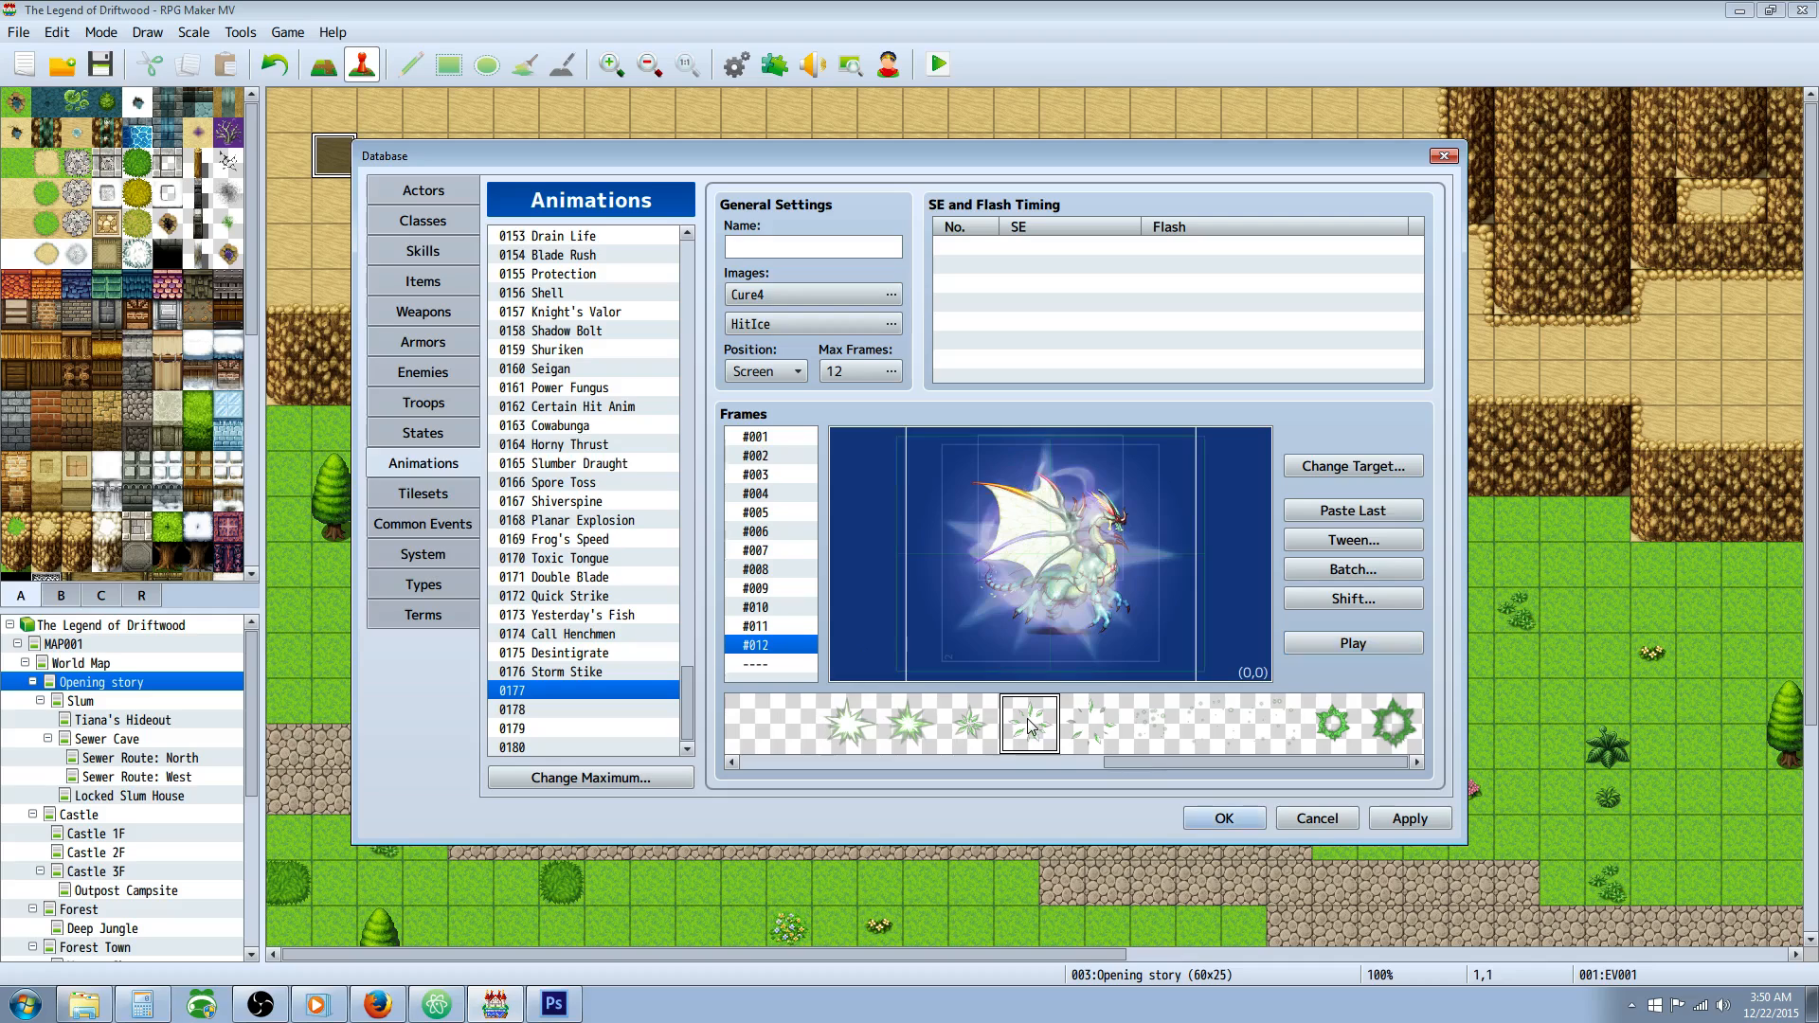
pyautogui.rightClick(855, 549)
pyautogui.click(777, 436)
pyautogui.rightClick(891, 514)
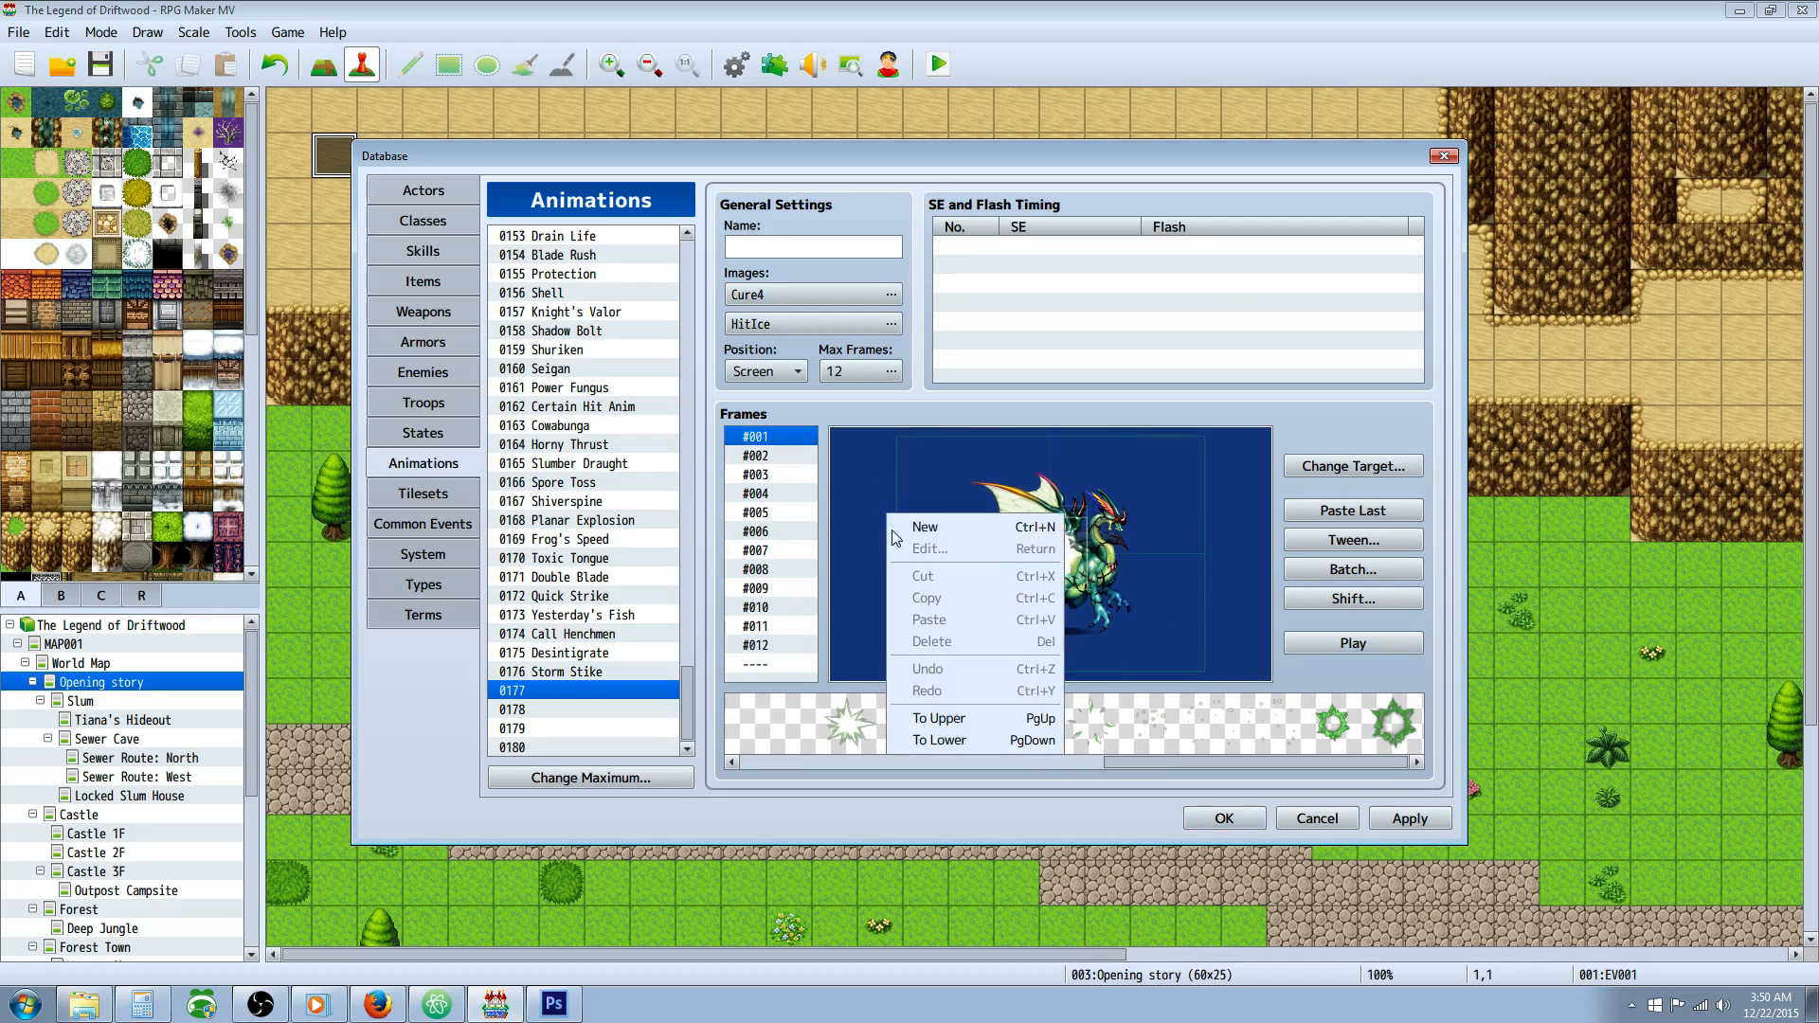
pyautogui.click(938, 527)
# Set the new frame 1 cell's position to X 0, Y 0 with mirroring off and accept its properties.
pyautogui.rightClick(912, 507)
pyautogui.click(966, 554)
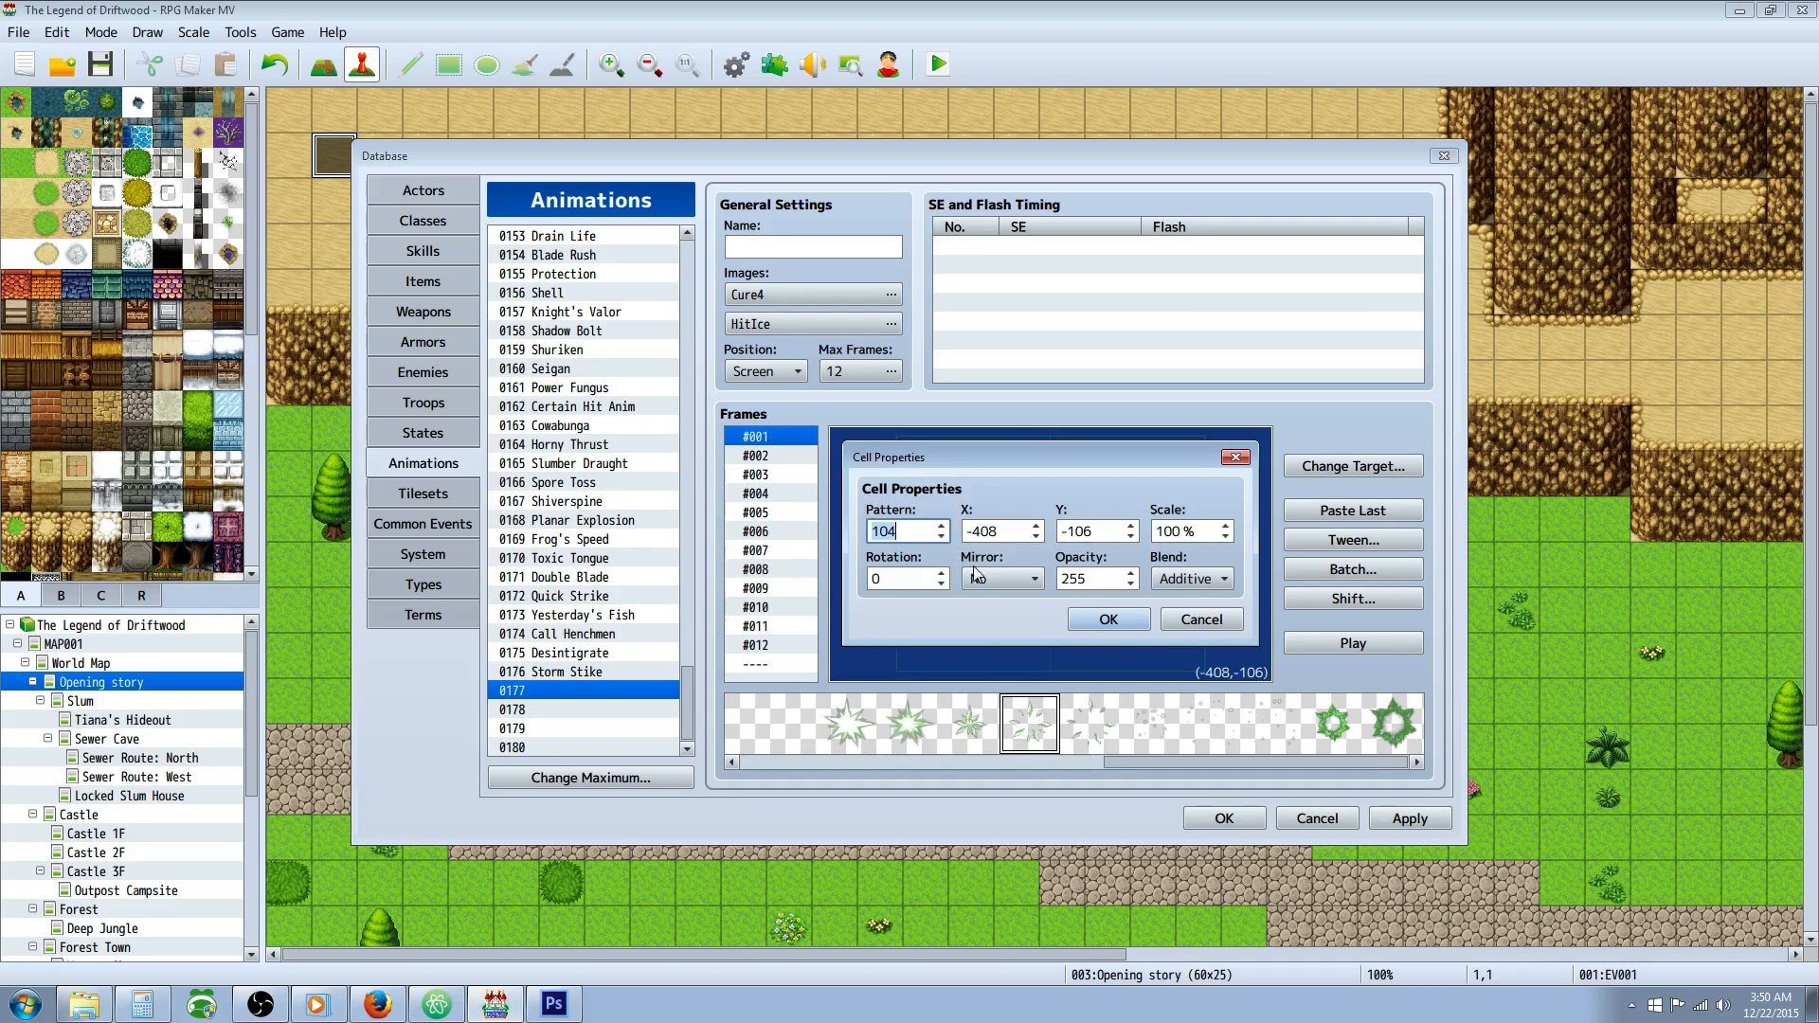
pyautogui.click(1004, 580)
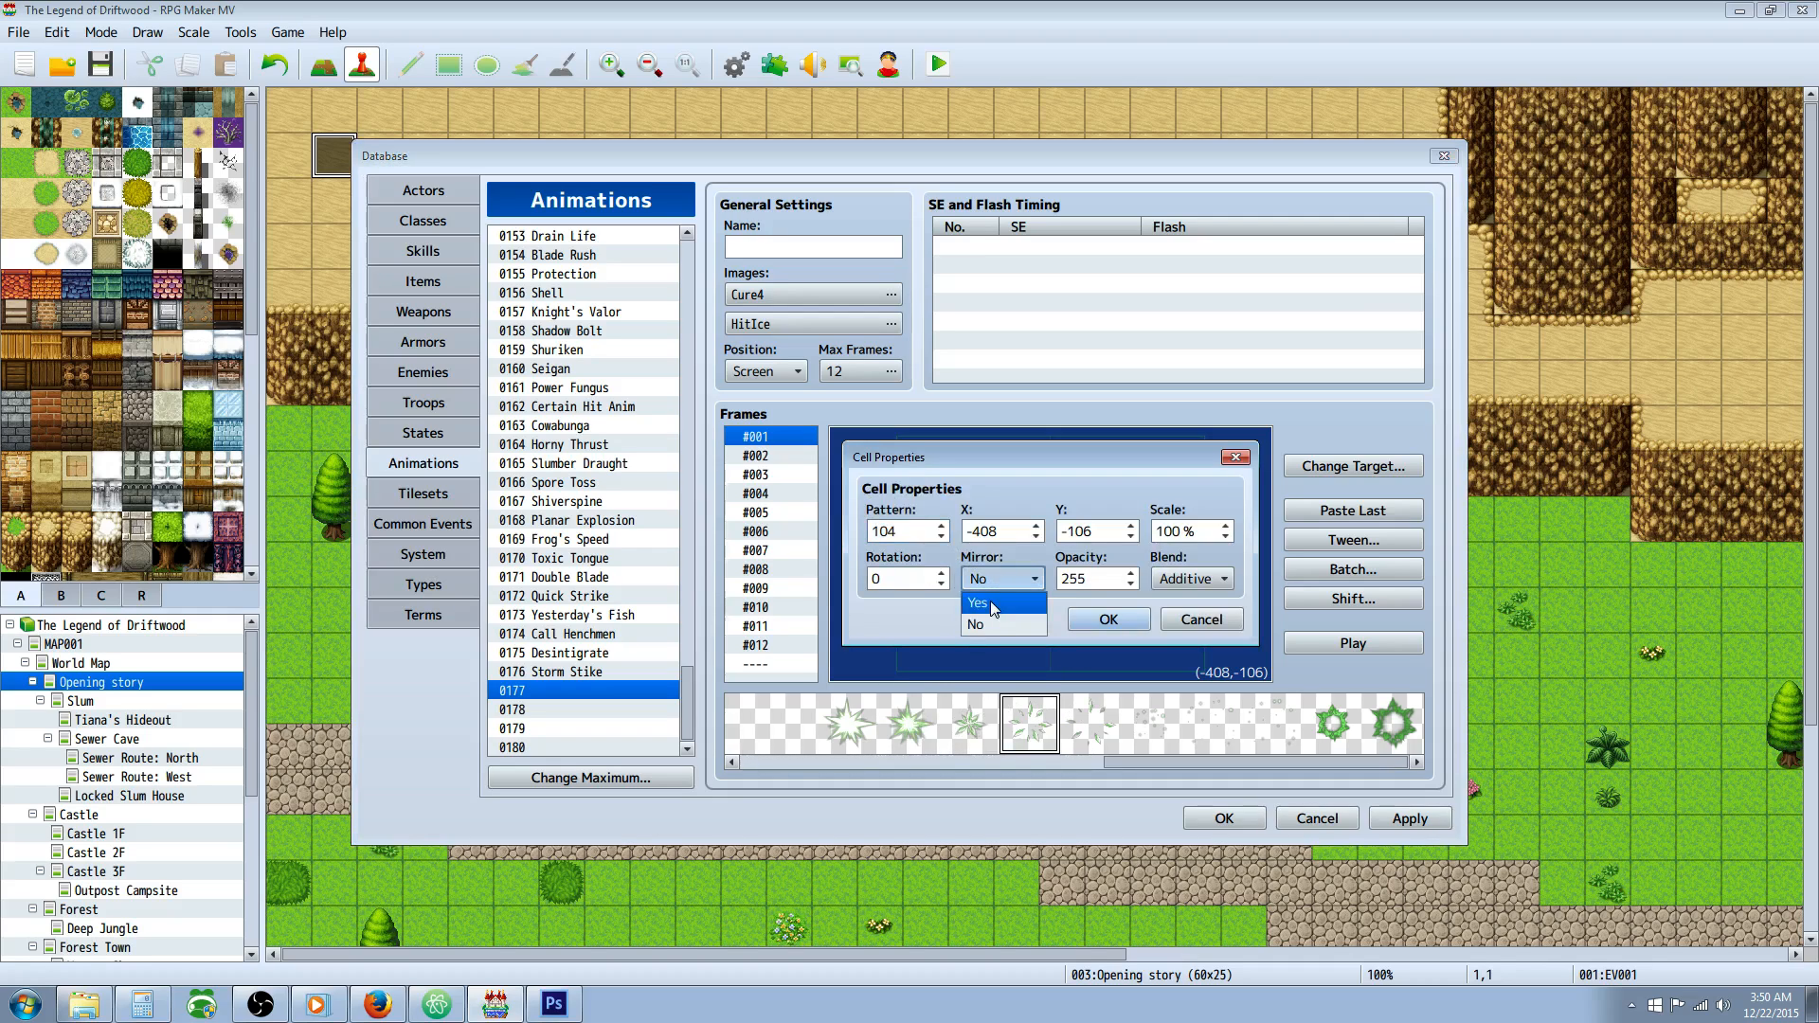
pyautogui.click(990, 601)
pyautogui.click(927, 580)
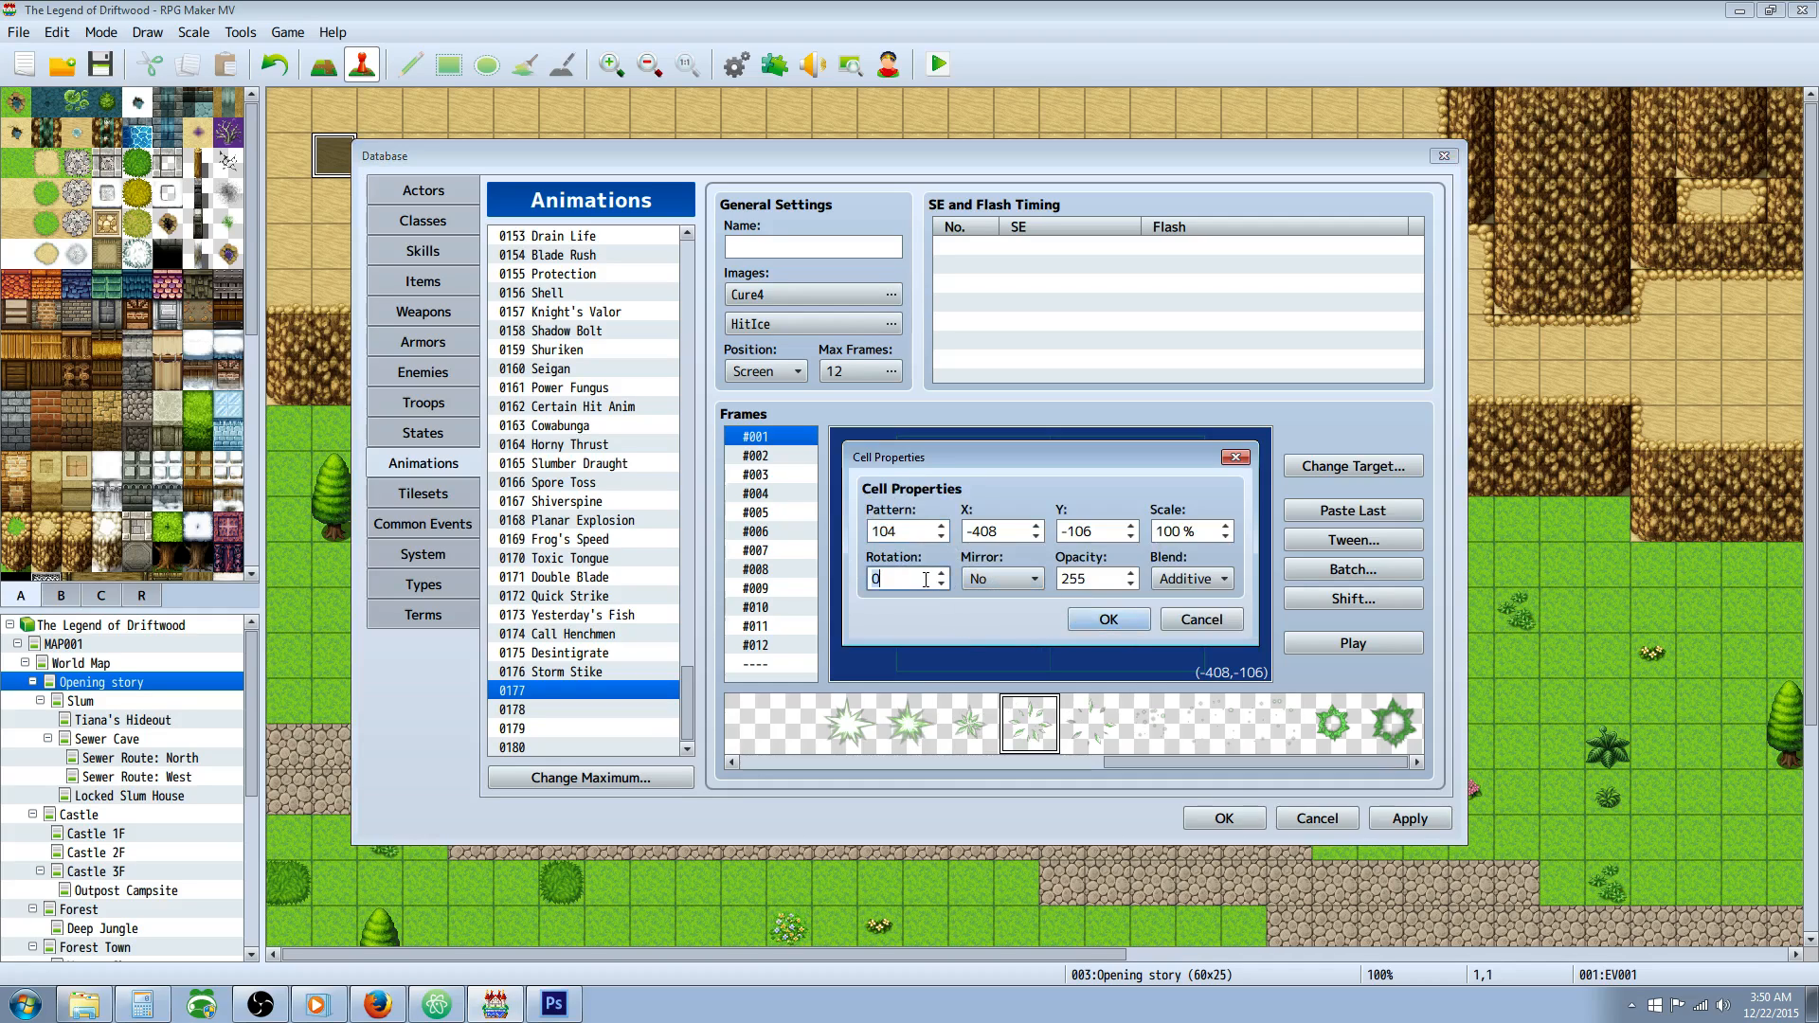
pyautogui.doubleClick(1007, 537)
pyautogui.write('0')
pyautogui.press('Tab')
pyautogui.write('0')
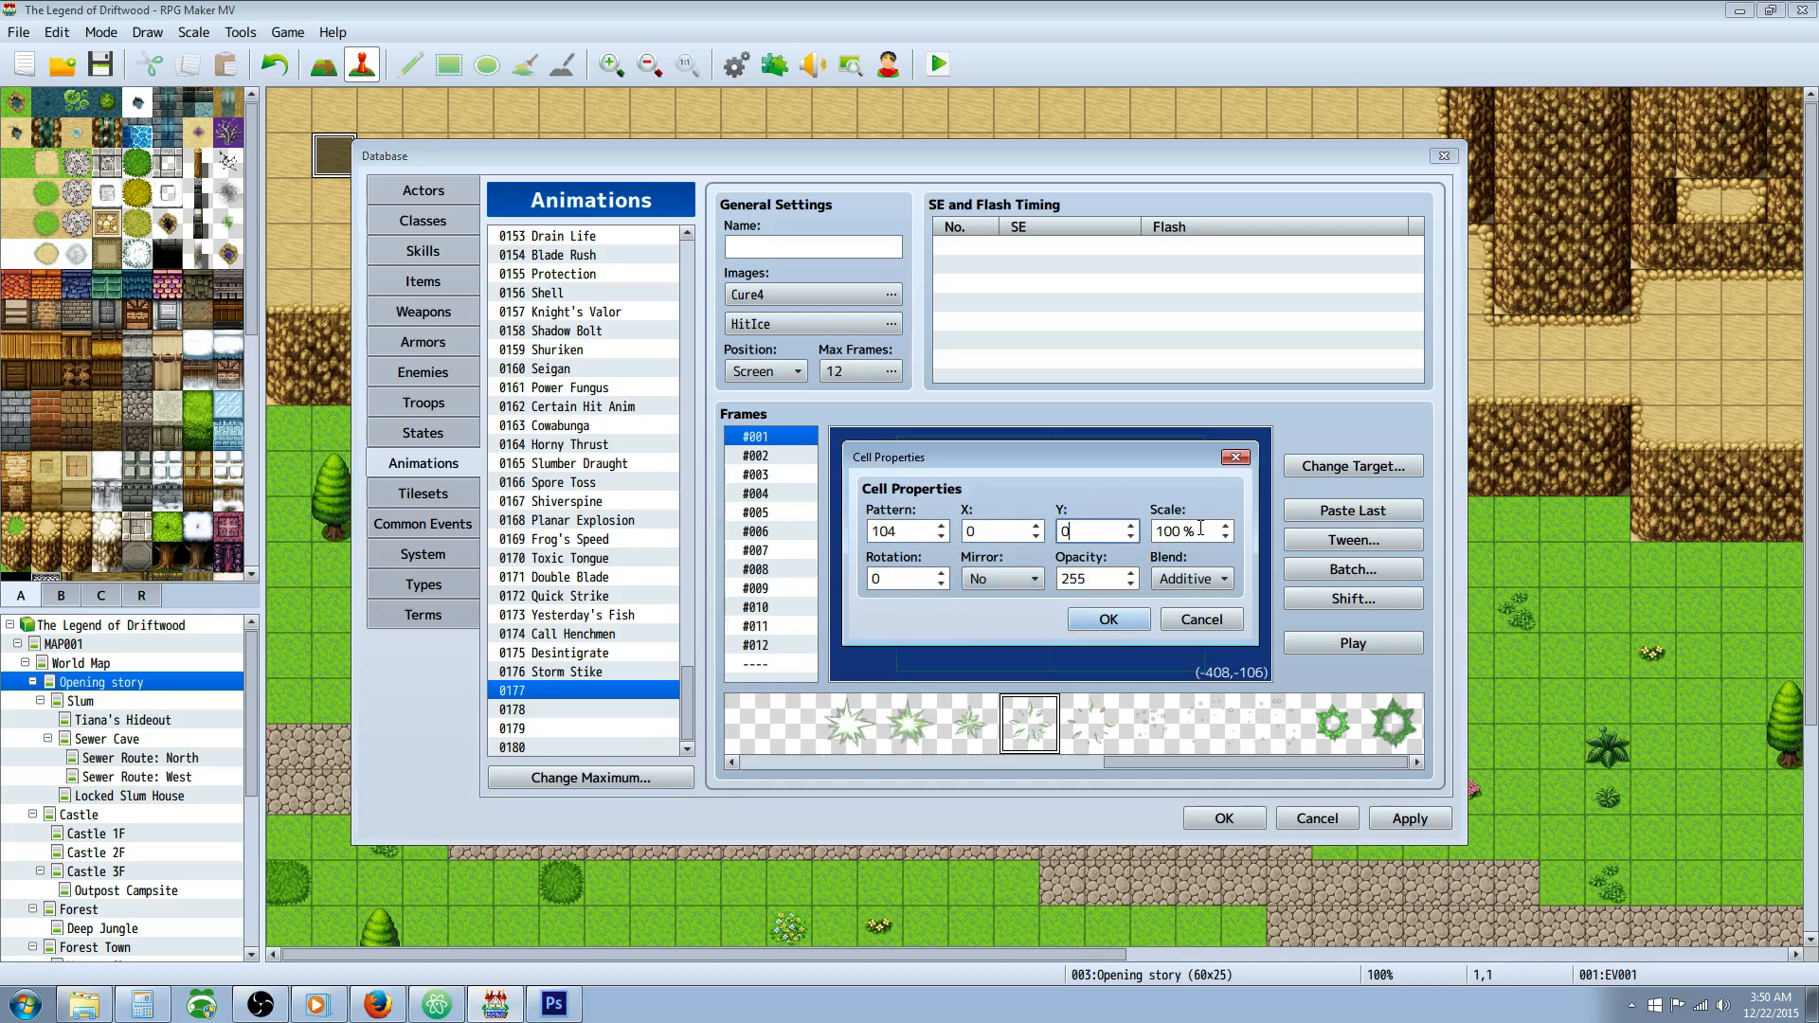
pyautogui.click(1108, 618)
# Add a pattern 104 burst cell to frame 4 and set its position to X 0, Y 0.
pyautogui.click(763, 493)
pyautogui.rightClick(863, 560)
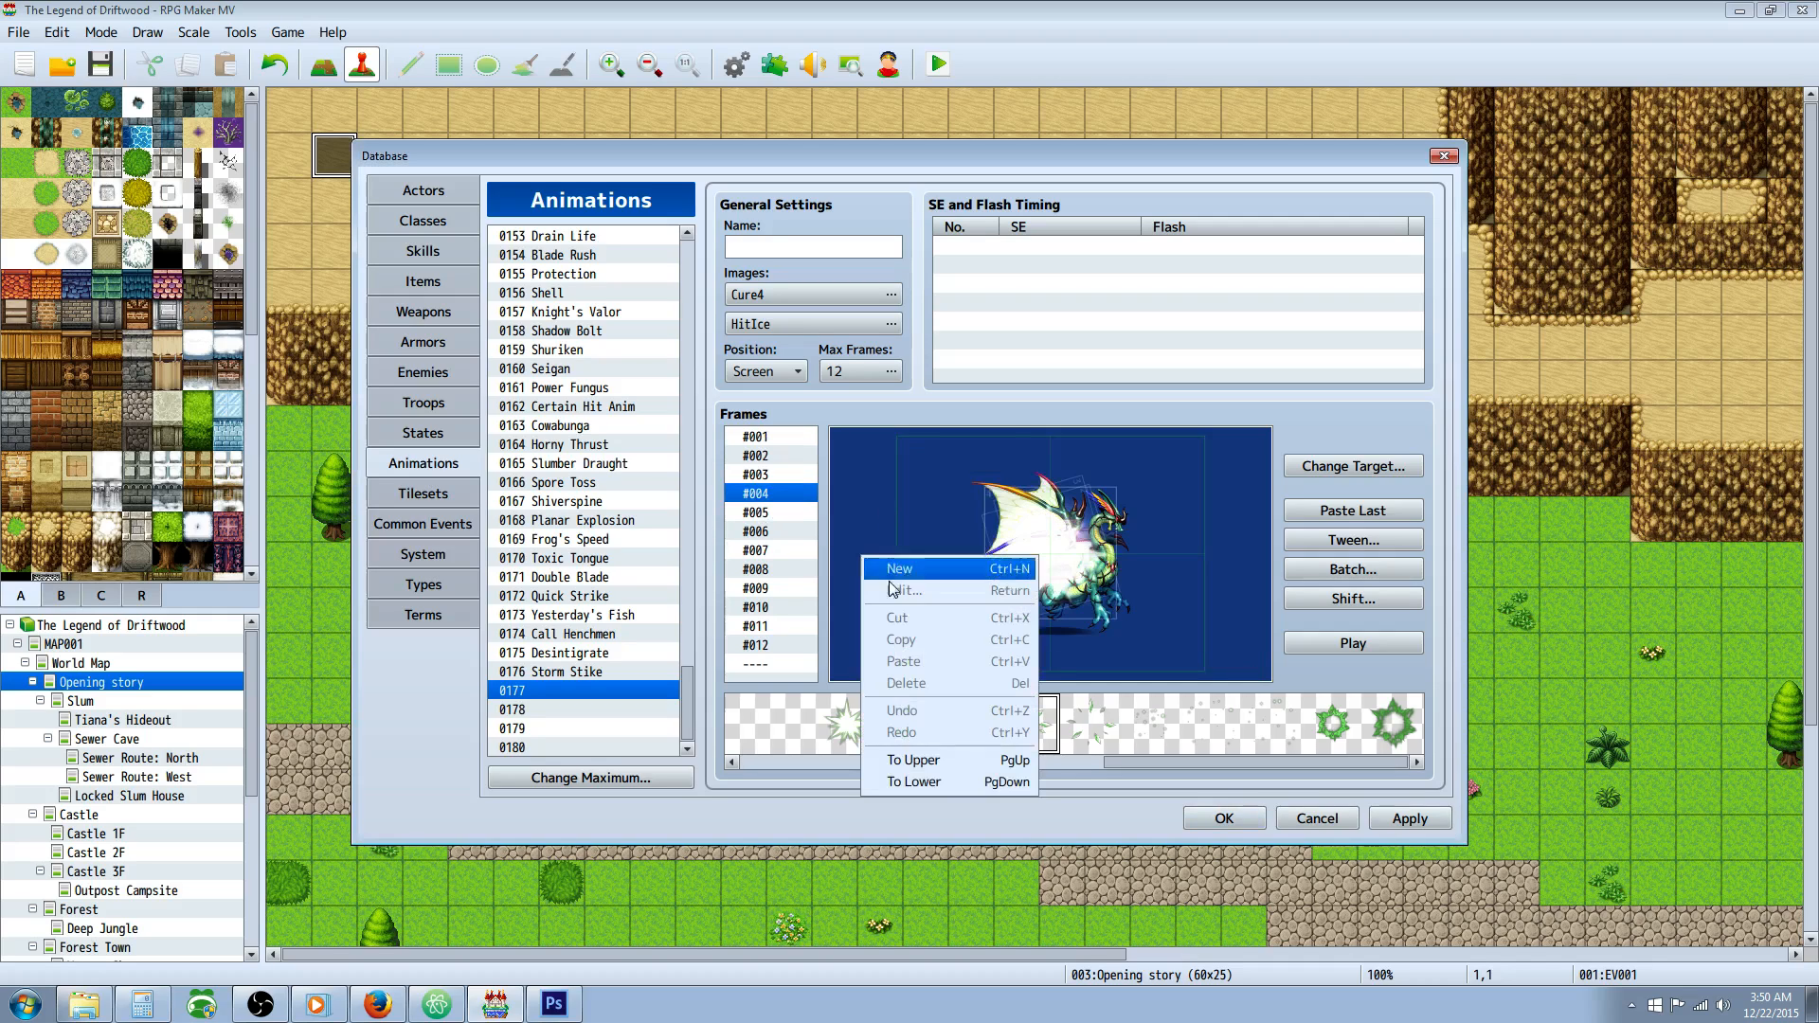
pyautogui.click(867, 557)
pyautogui.rightClick(865, 554)
pyautogui.click(927, 591)
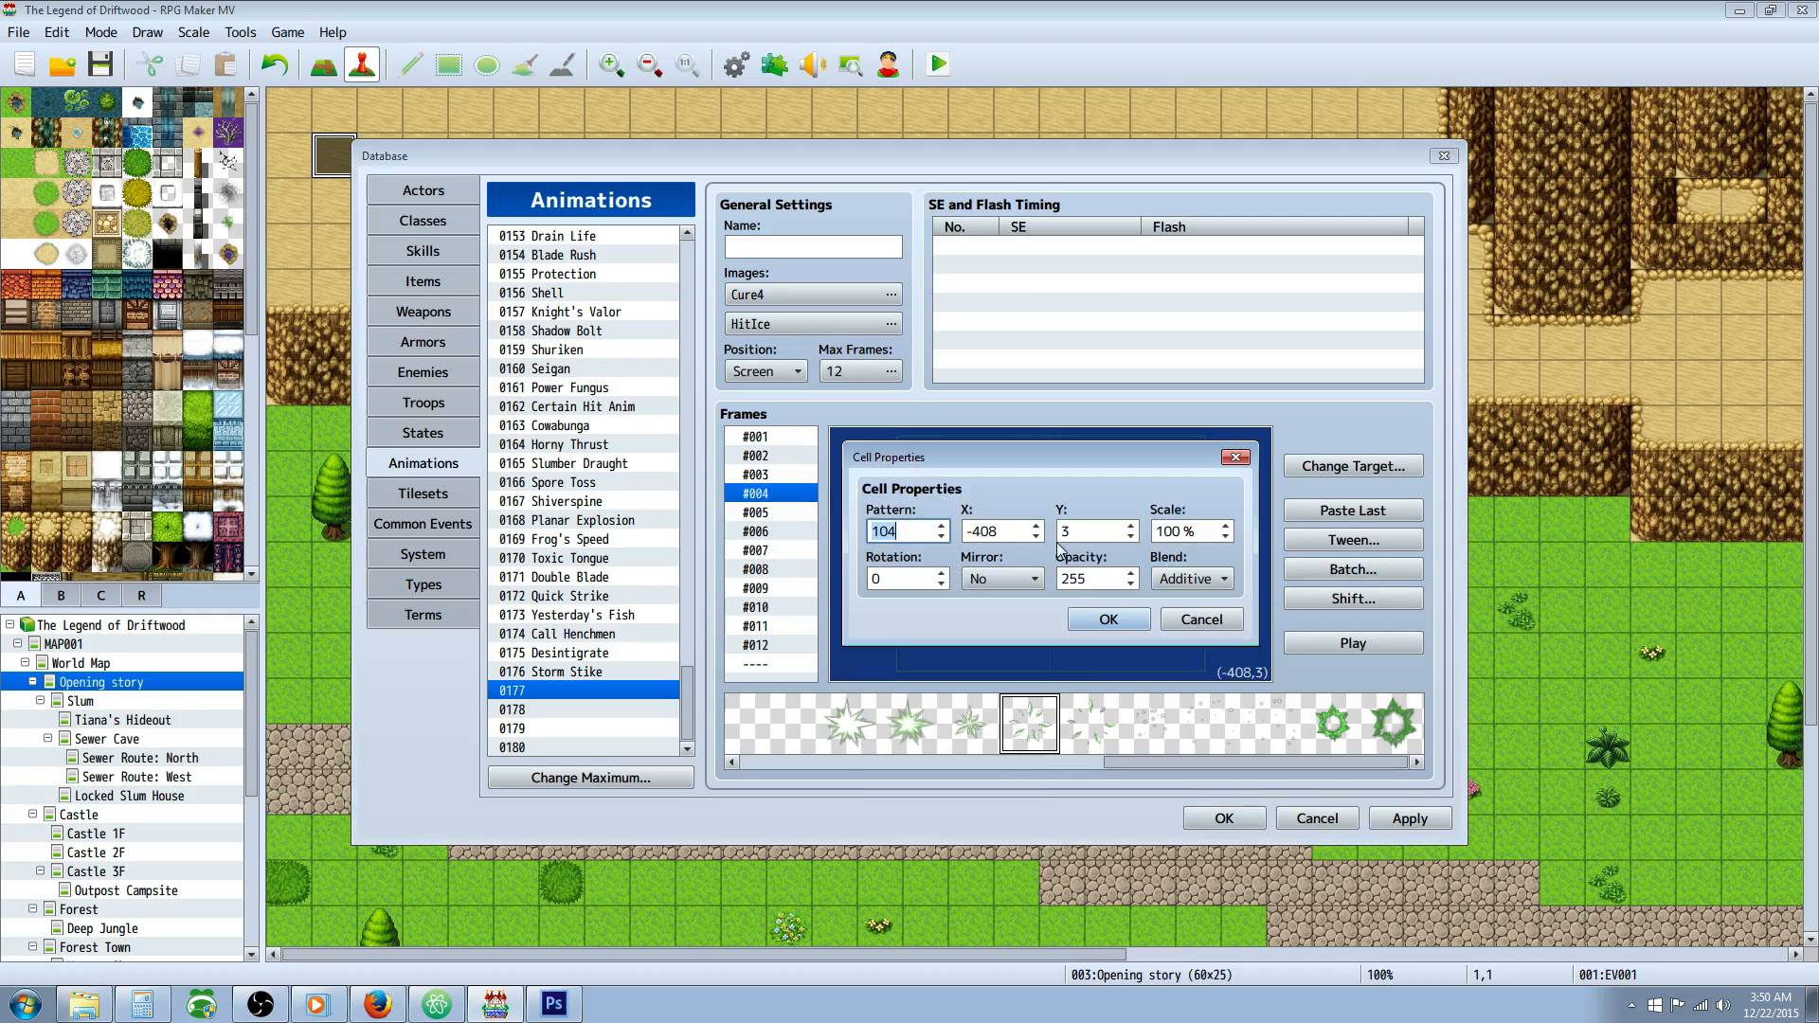
pyautogui.doubleClick(1020, 537)
pyautogui.write('0')
pyautogui.doubleClick(1088, 529)
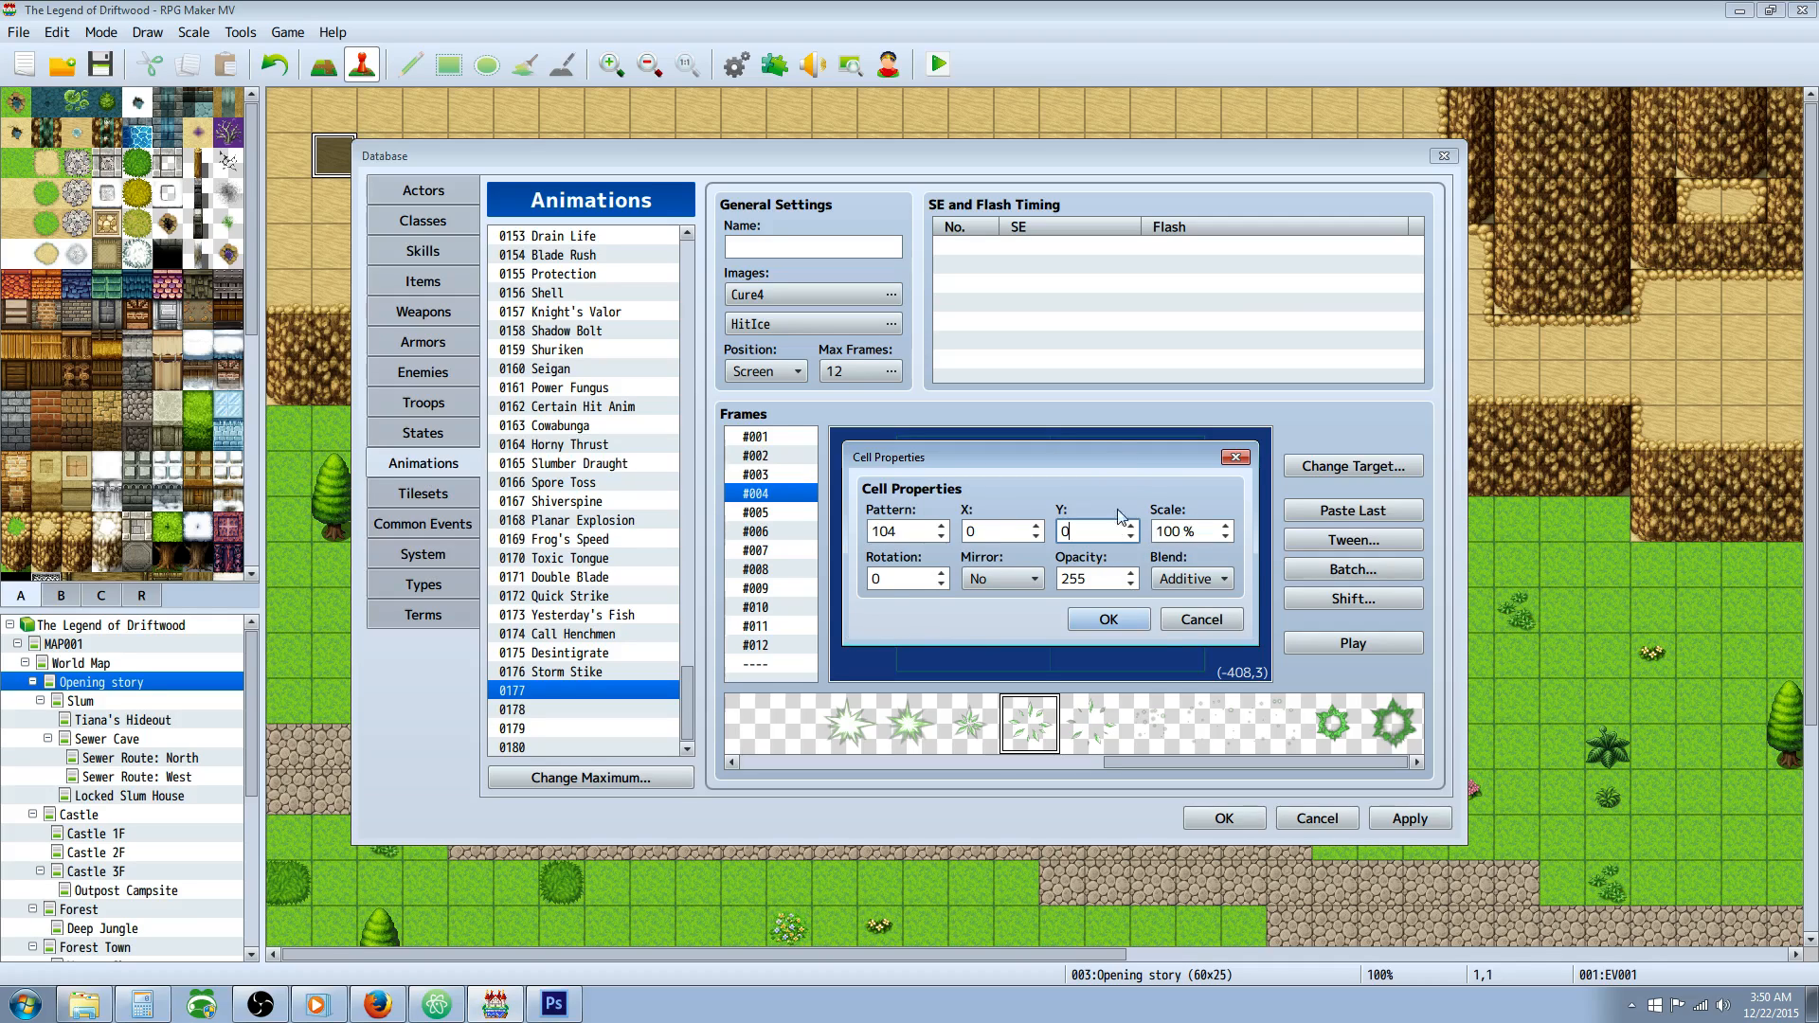
# Set the frame 4 burst cell's scale to 200%, opacity to 200 and rotation to 90, and accept its properties.
pyautogui.doubleClick(1175, 531)
pyautogui.write('200')
pyautogui.doubleClick(1105, 580)
pyautogui.write('20')
pyautogui.click(885, 575)
pyautogui.write('90')
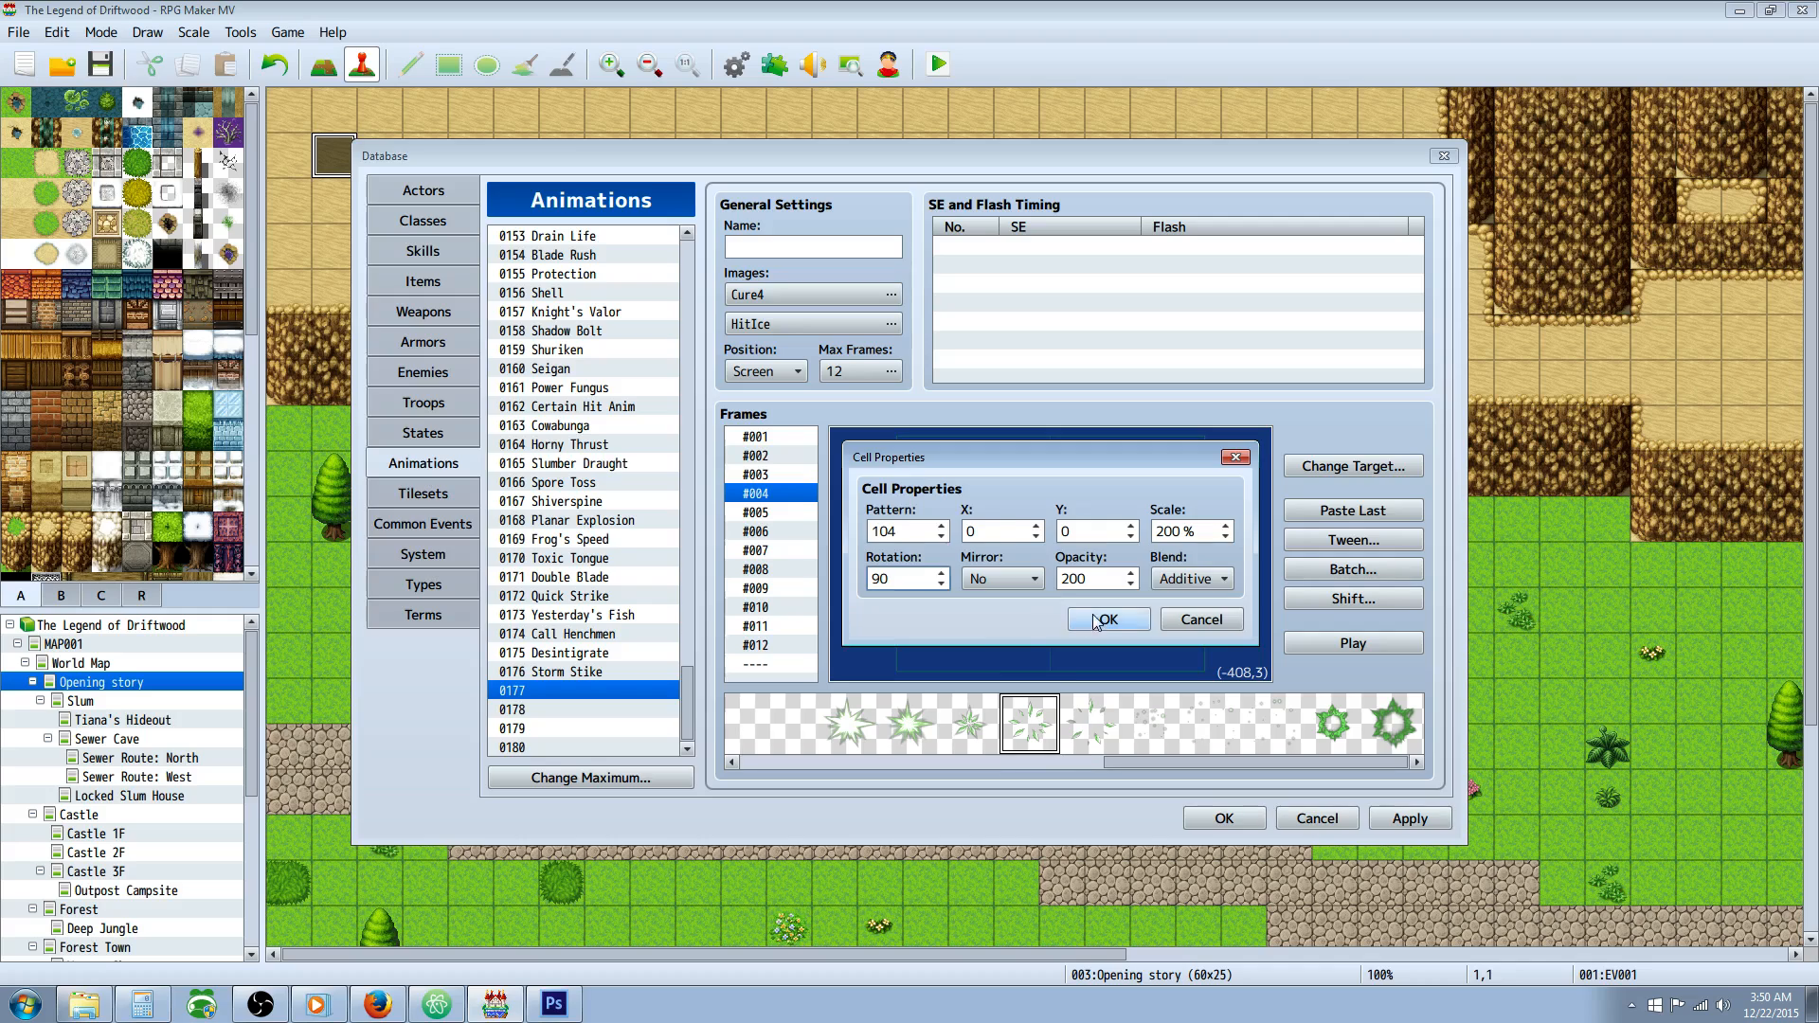
pyautogui.click(1109, 620)
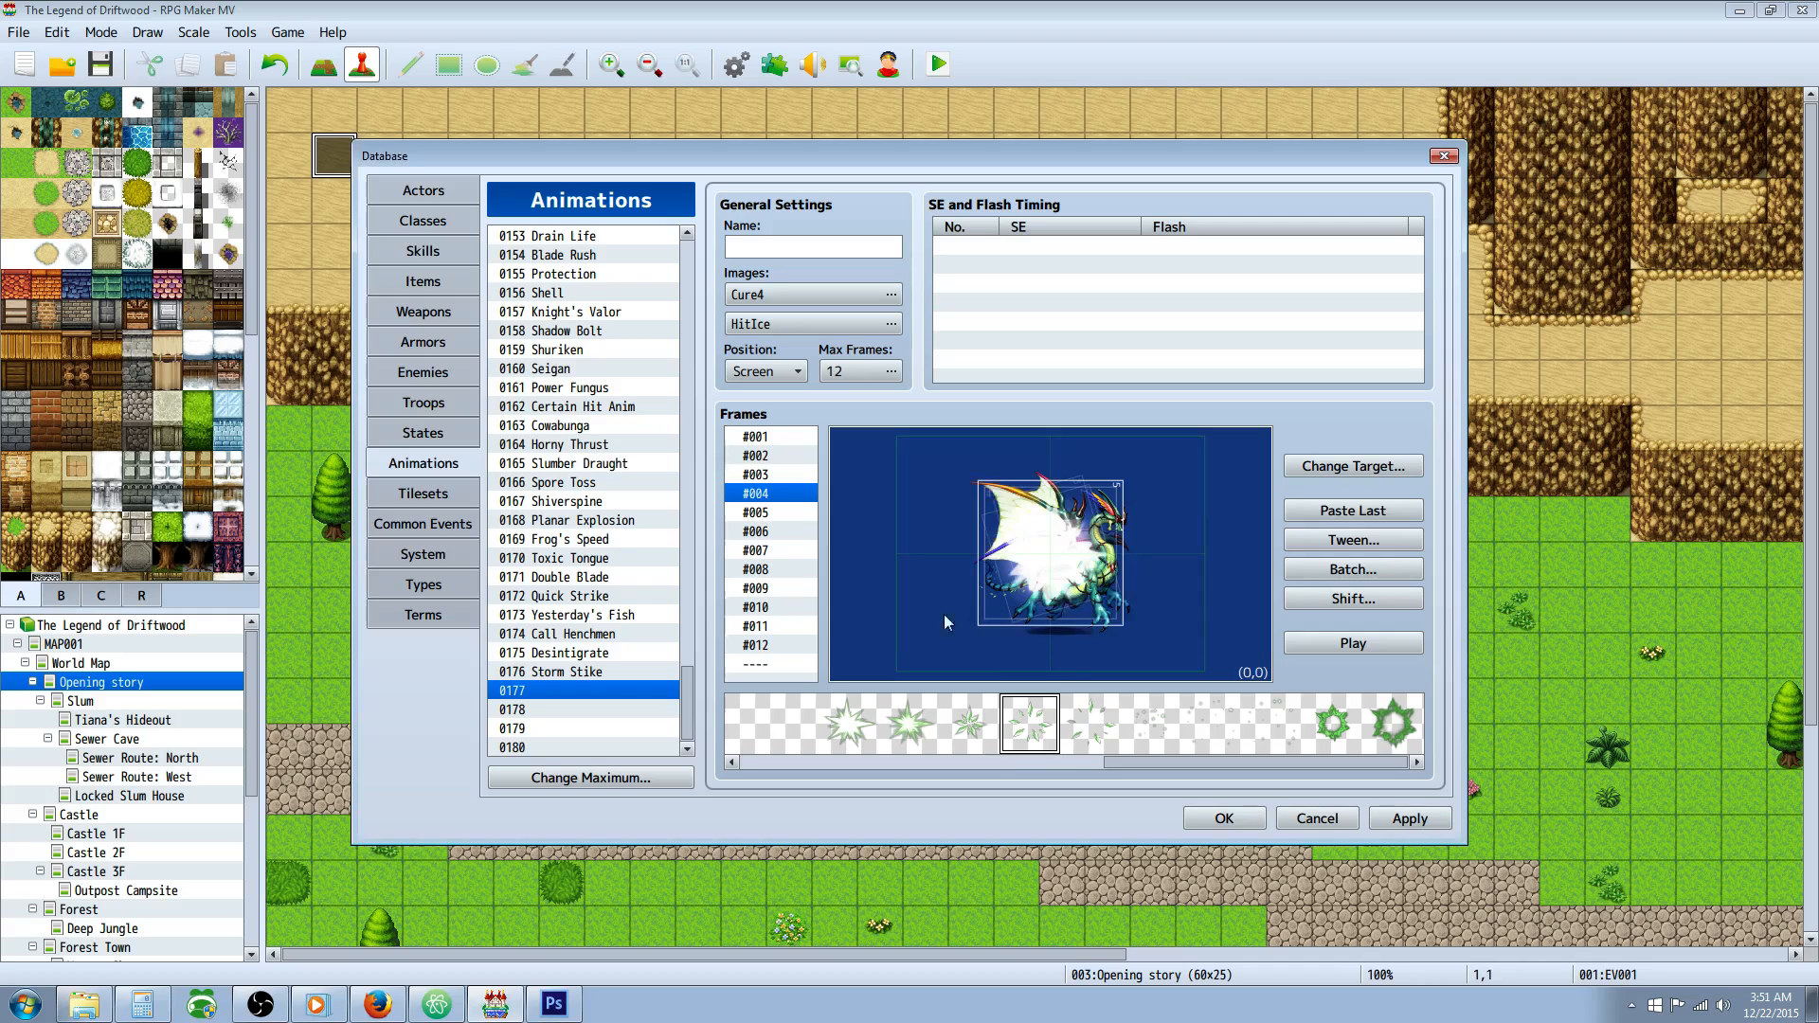
# Add a pattern 104 burst cell to frame 8 with rotation 180 and position X 0, Y 0.
pyautogui.click(781, 569)
pyautogui.rightClick(852, 523)
pyautogui.click(893, 533)
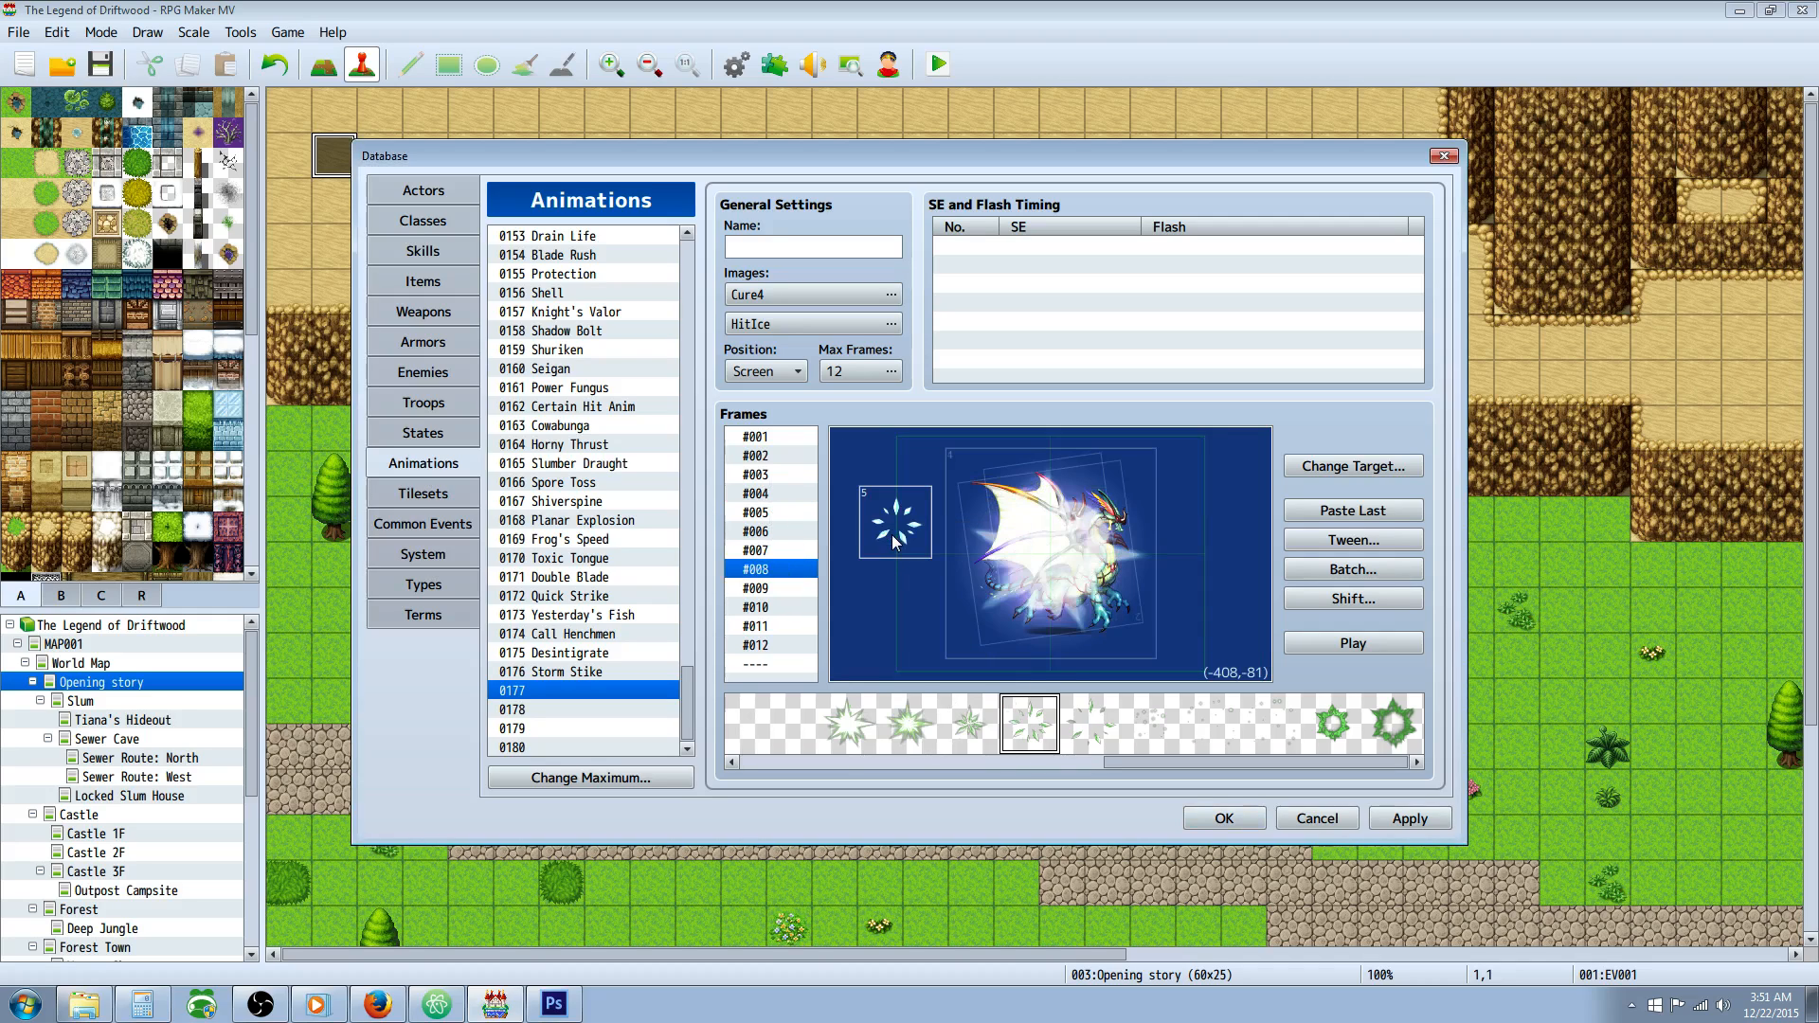
pyautogui.rightClick(891, 534)
pyautogui.click(927, 569)
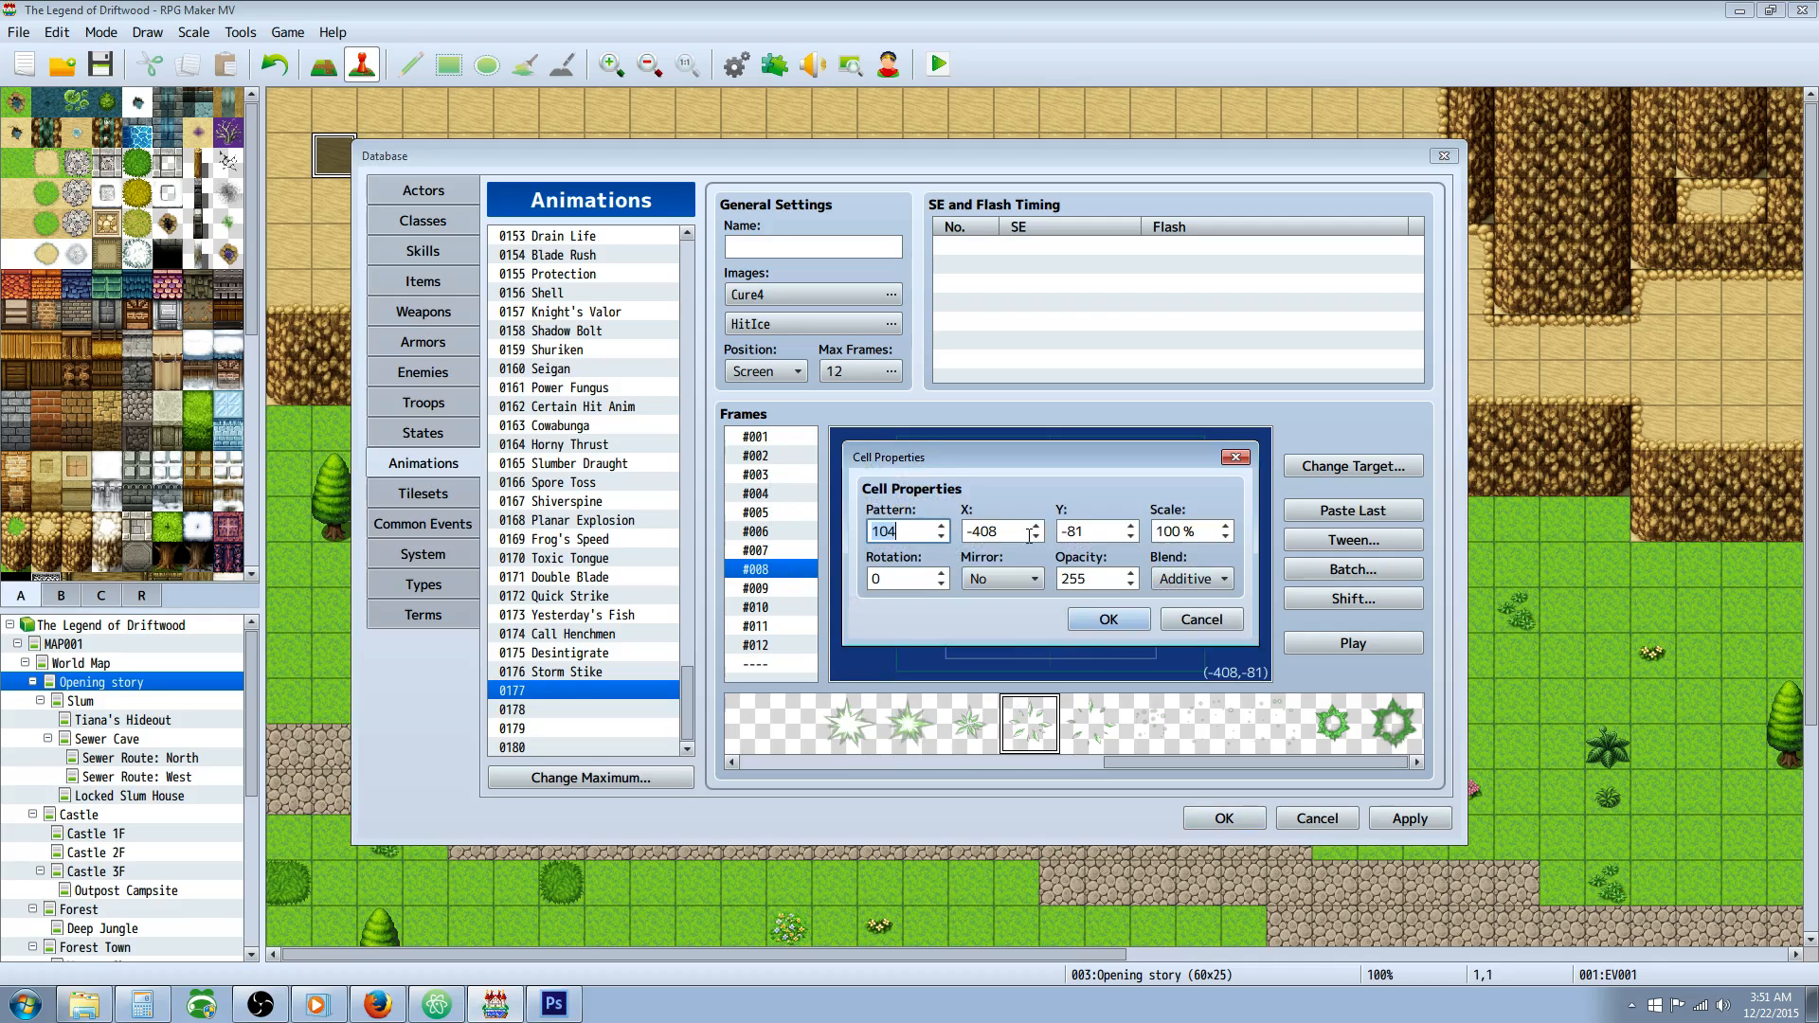
pyautogui.click(917, 573)
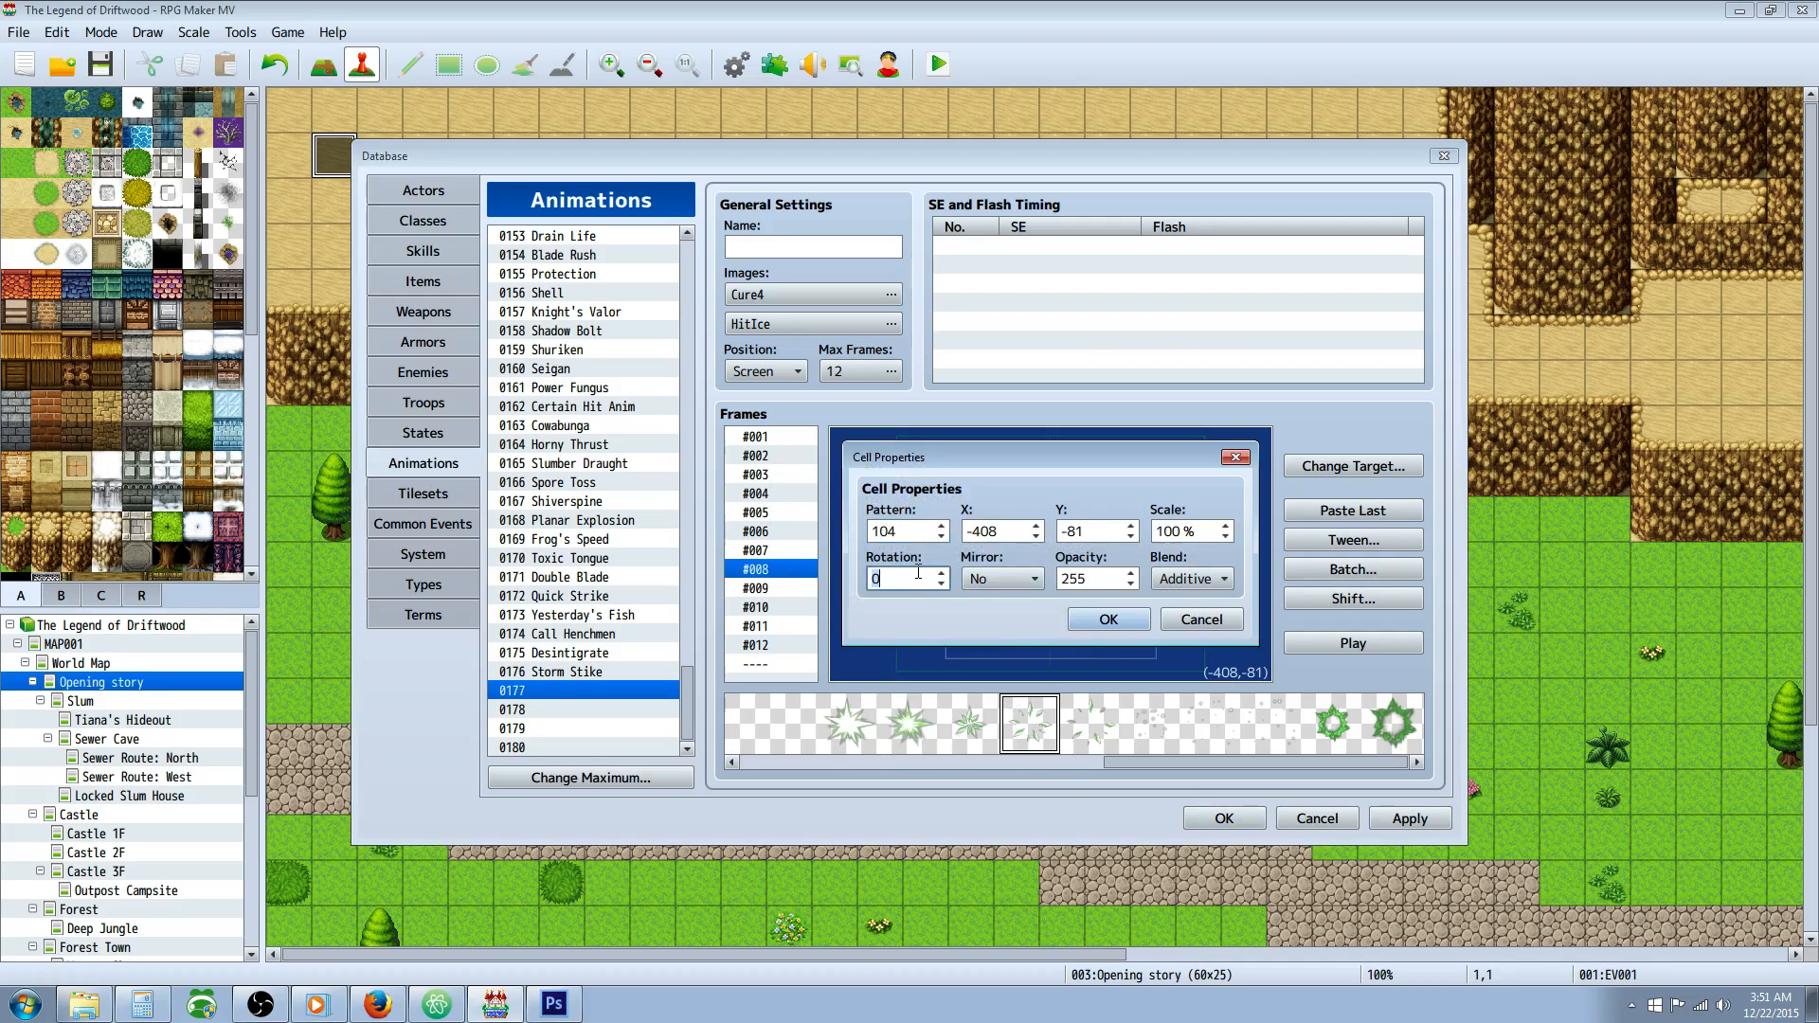
pyautogui.press('Tab')
pyautogui.write('0')
pyautogui.press('Tab')
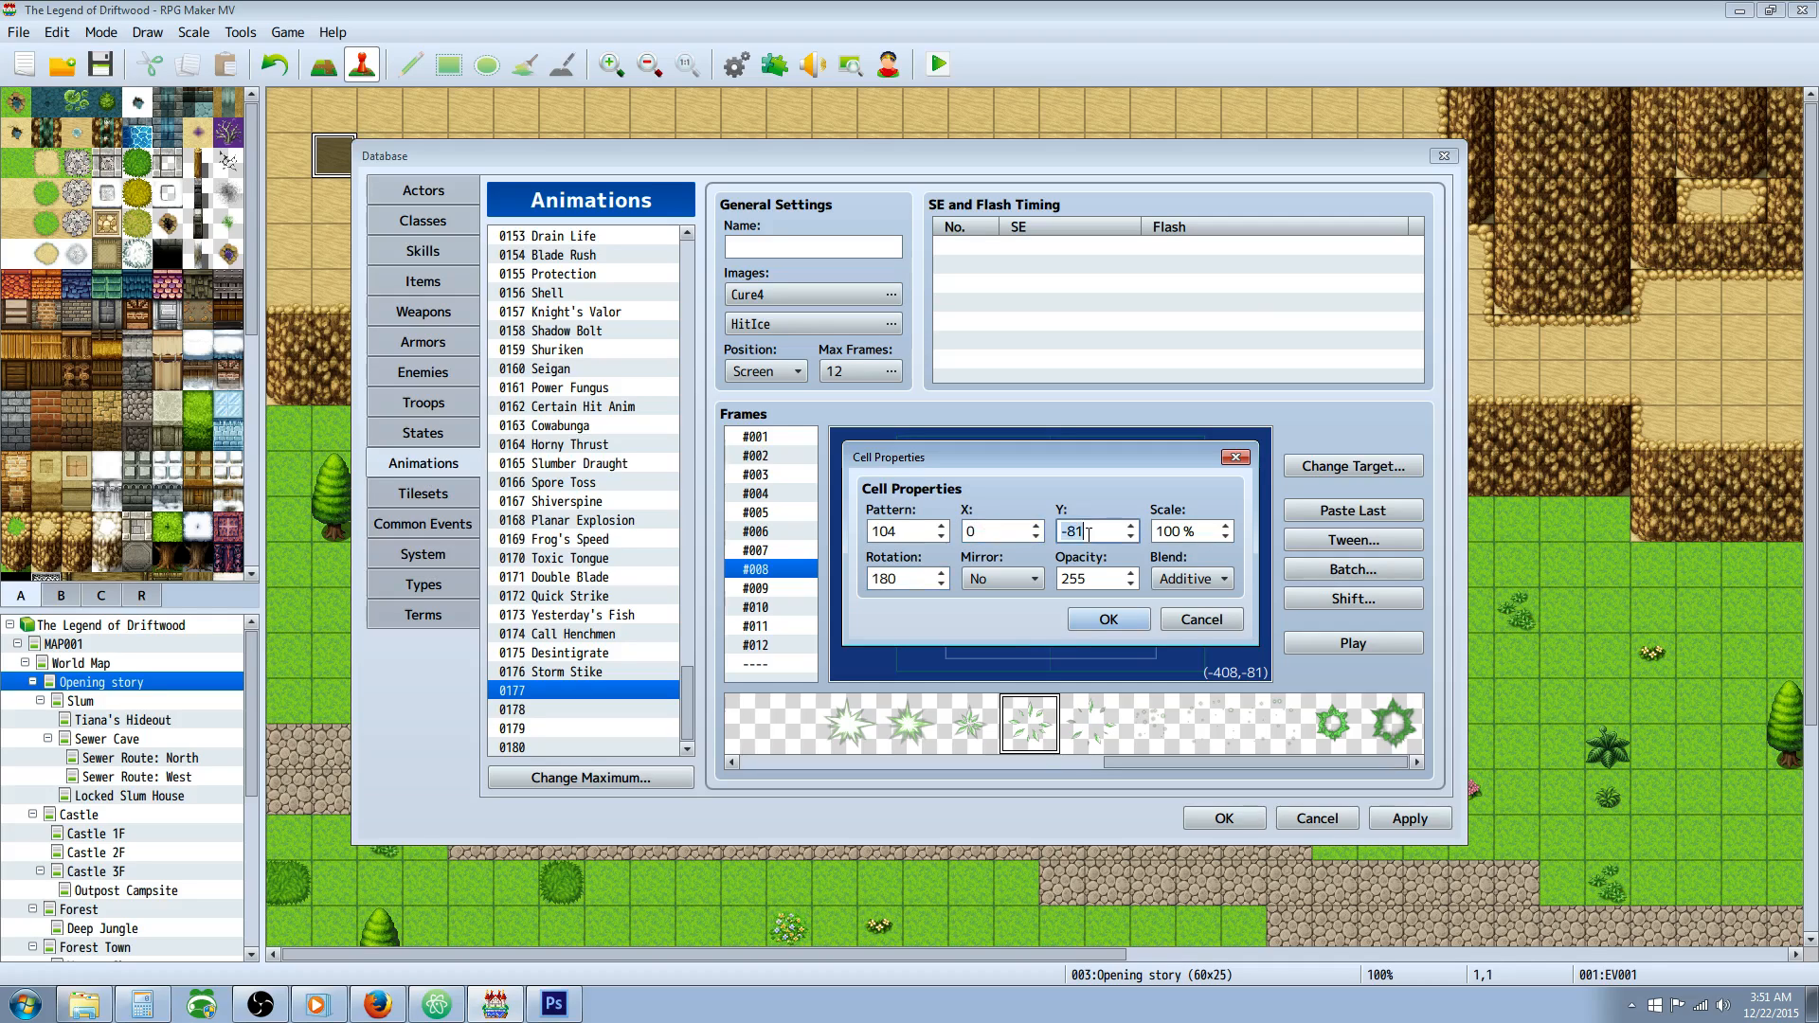
pyautogui.write('0')
# Set the frame 8 burst cell's scale to 300% and opacity to 150, mirror it, and accept its properties.
pyautogui.press('Tab')
pyautogui.write('30')
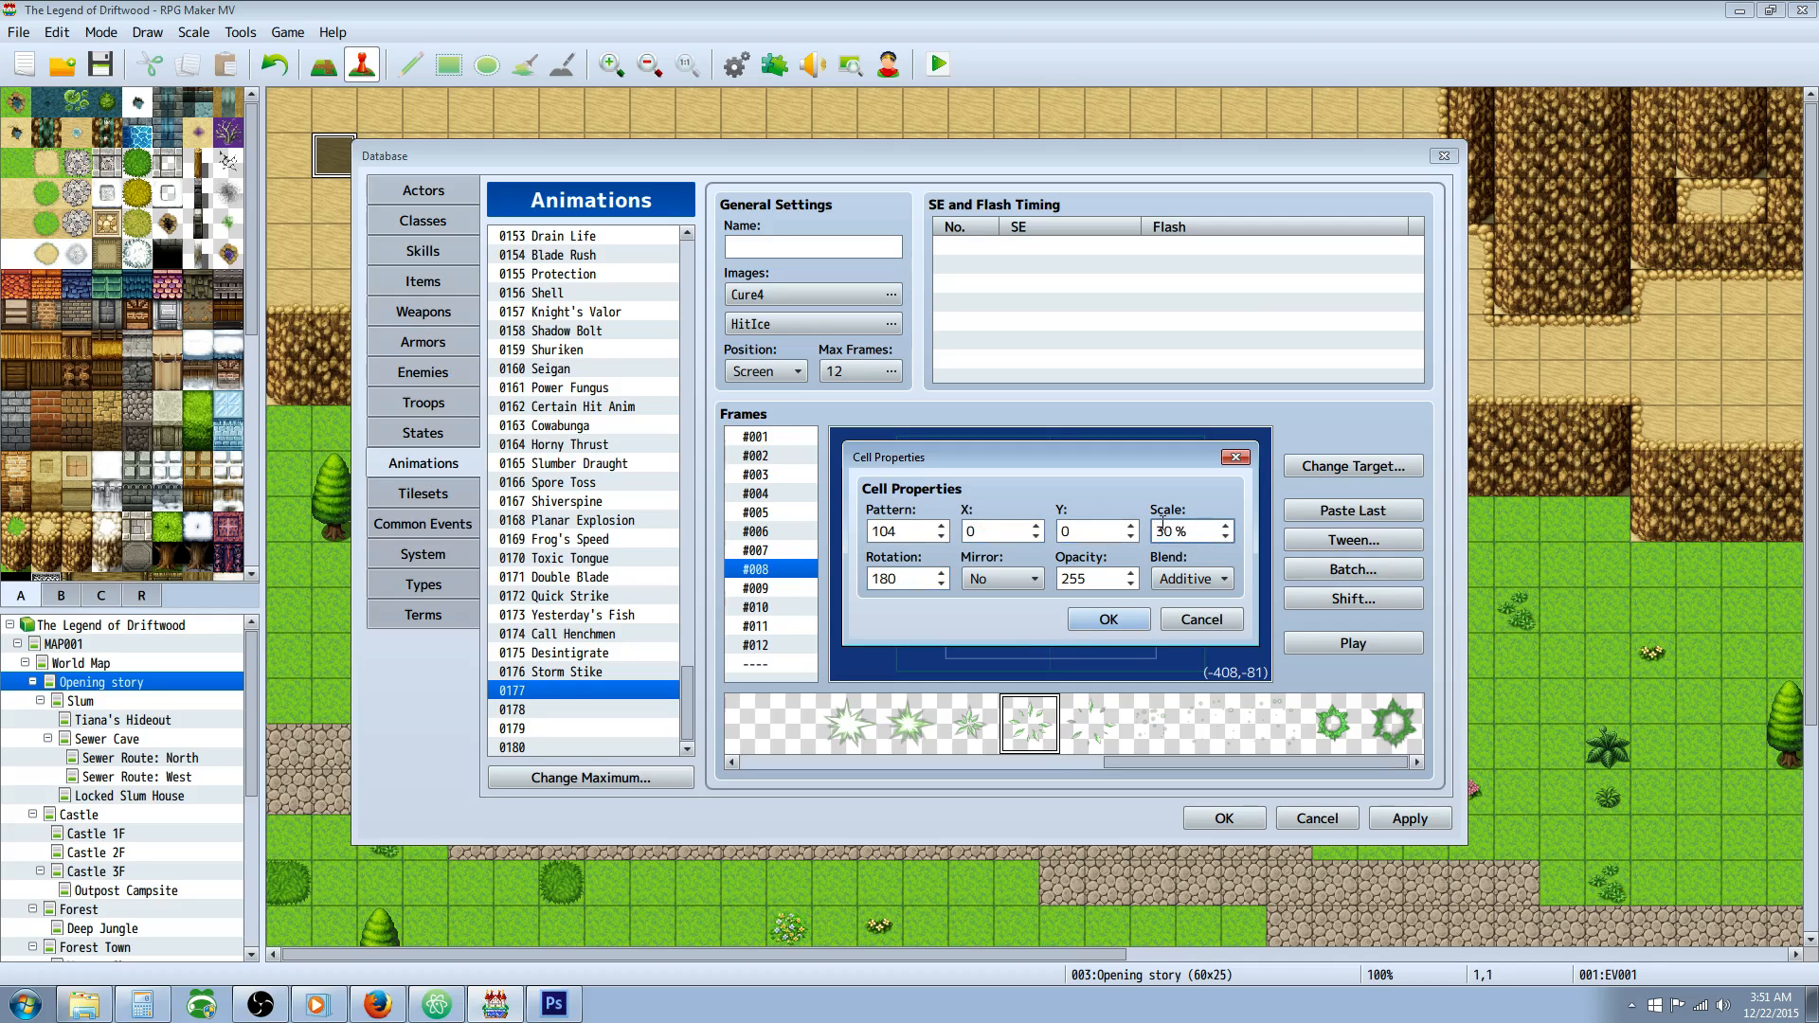
pyautogui.doubleClick(1098, 581)
pyautogui.write('150')
pyautogui.click(1002, 578)
pyautogui.click(1010, 614)
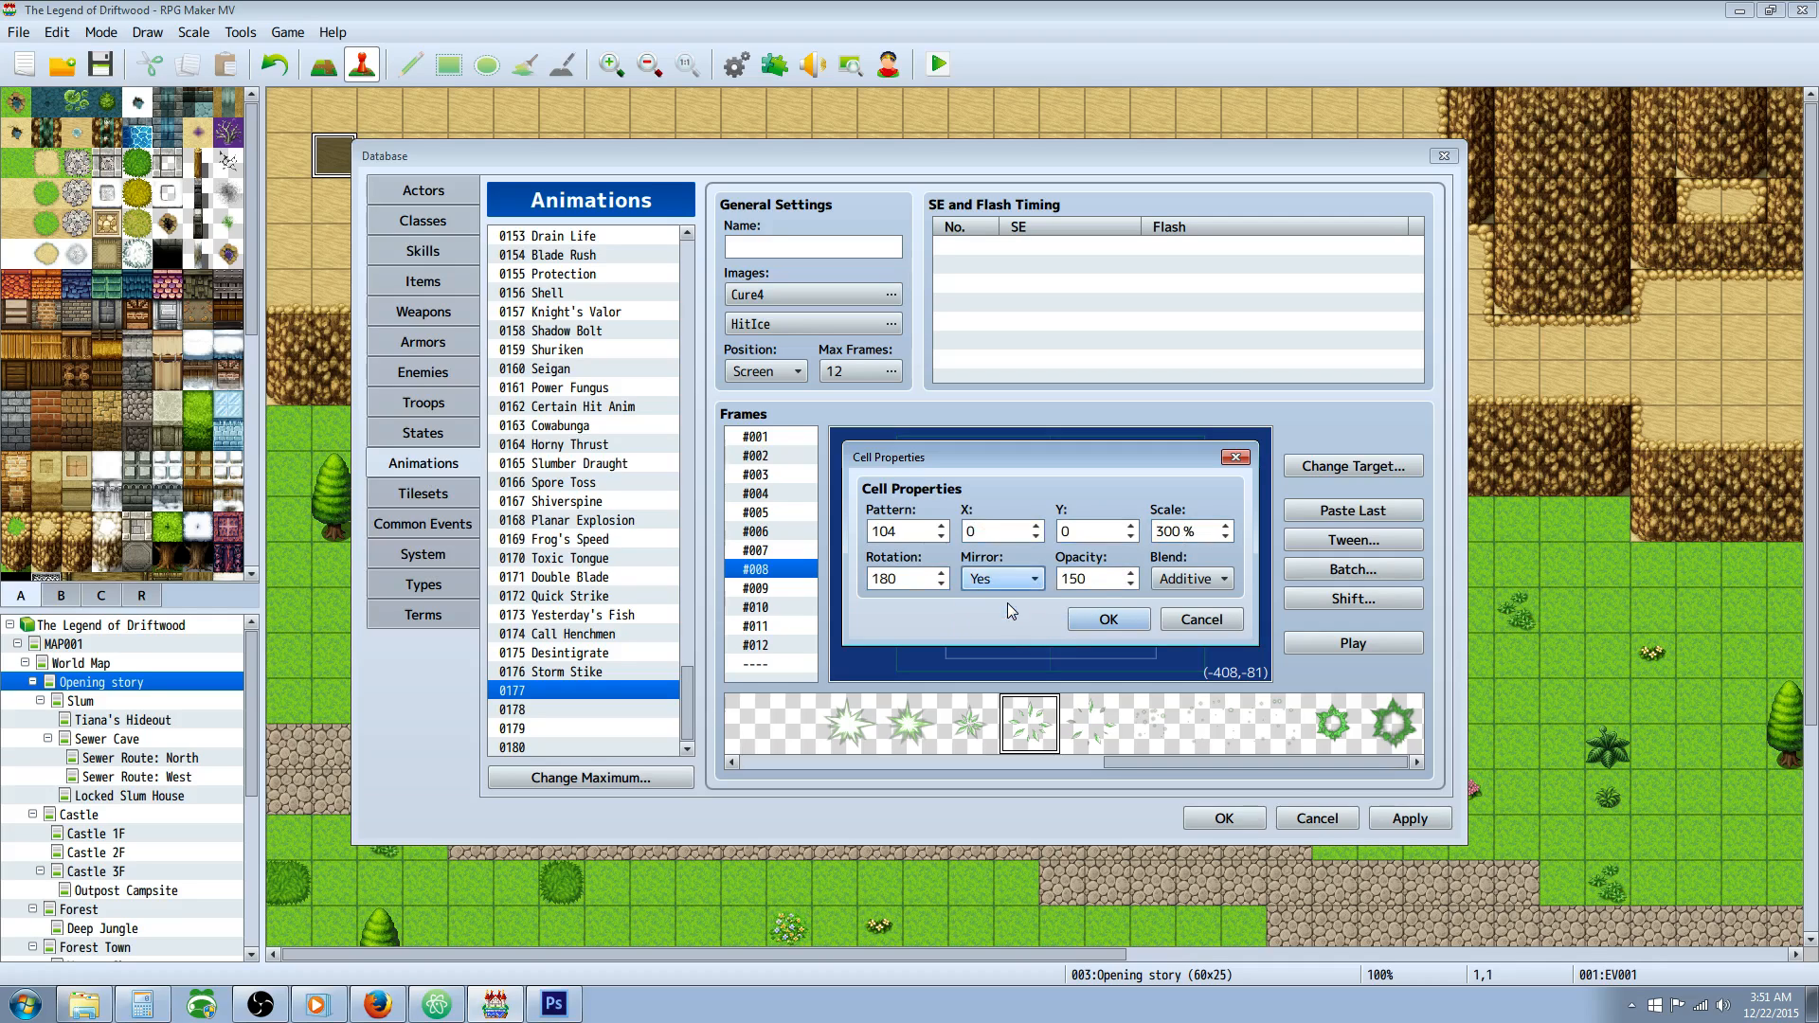
pyautogui.click(1108, 620)
# Add a pattern 104 burst cell to frame 12.
pyautogui.click(772, 646)
pyautogui.rightClick(858, 551)
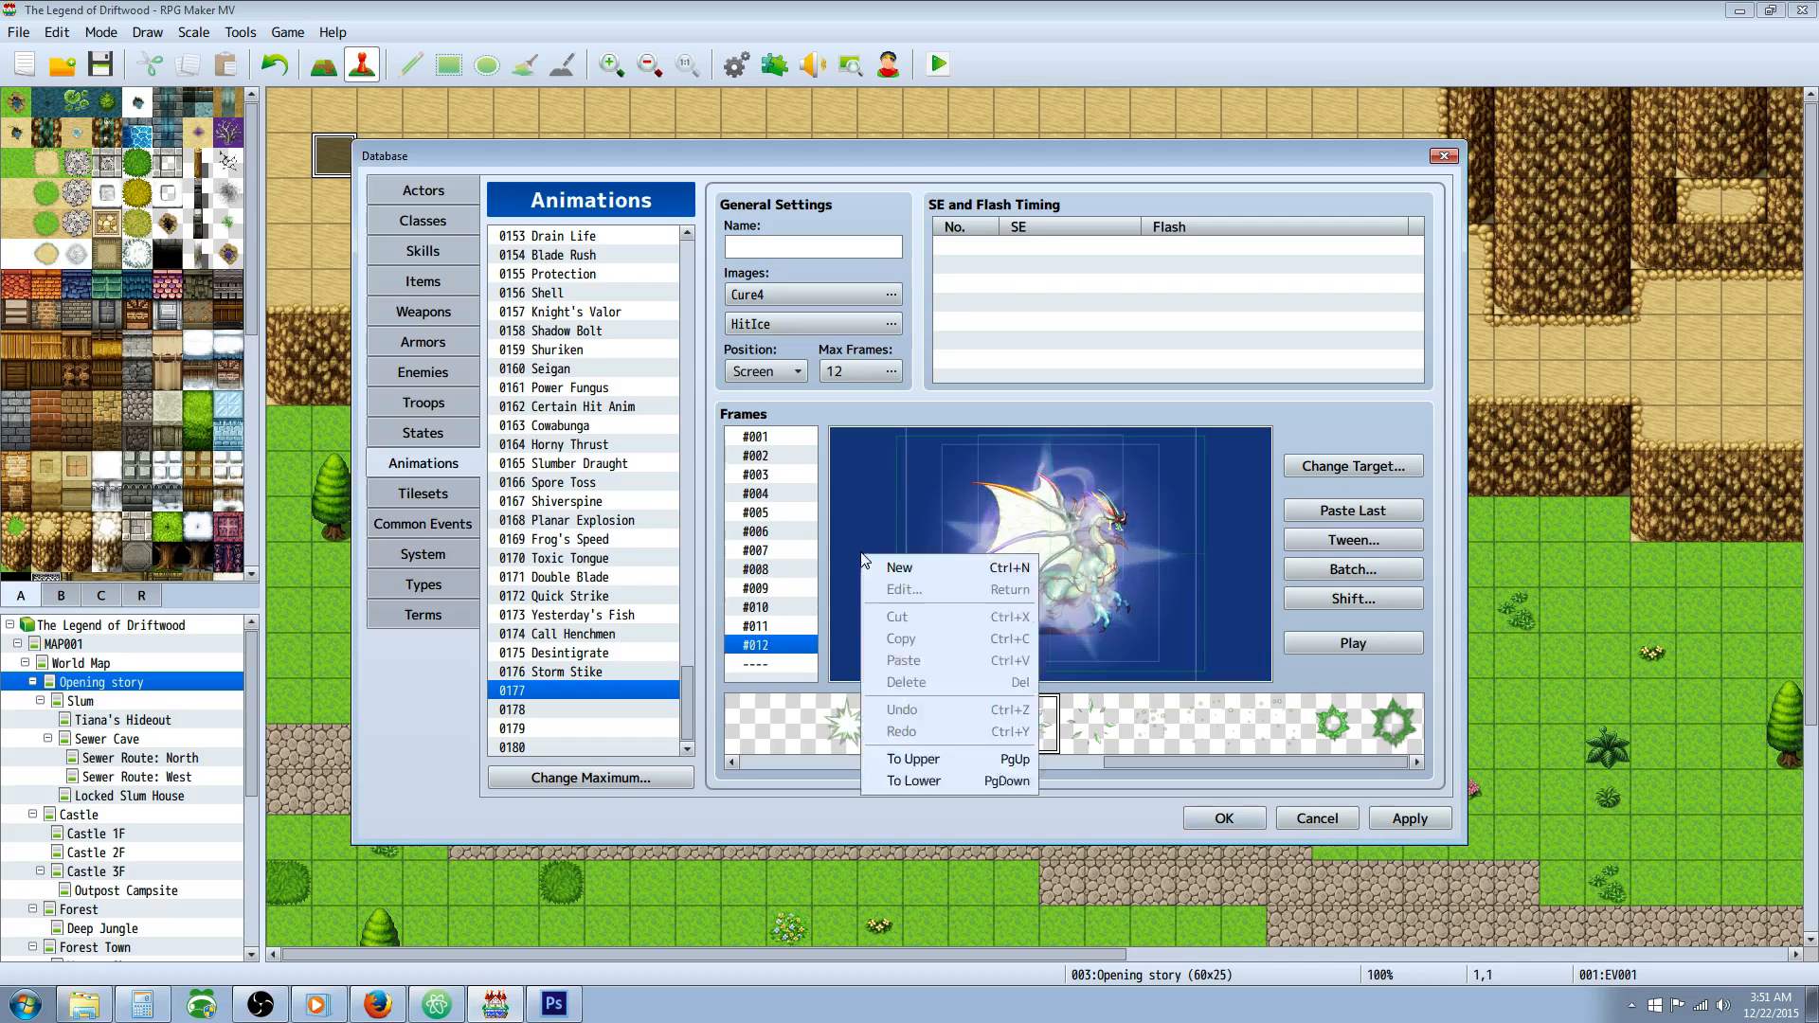
pyautogui.click(862, 536)
pyautogui.rightClick(861, 534)
pyautogui.click(924, 554)
# Set the new frame 12 cell's scale to 50% and its position to X 0, Y 0.
pyautogui.rightClick(875, 536)
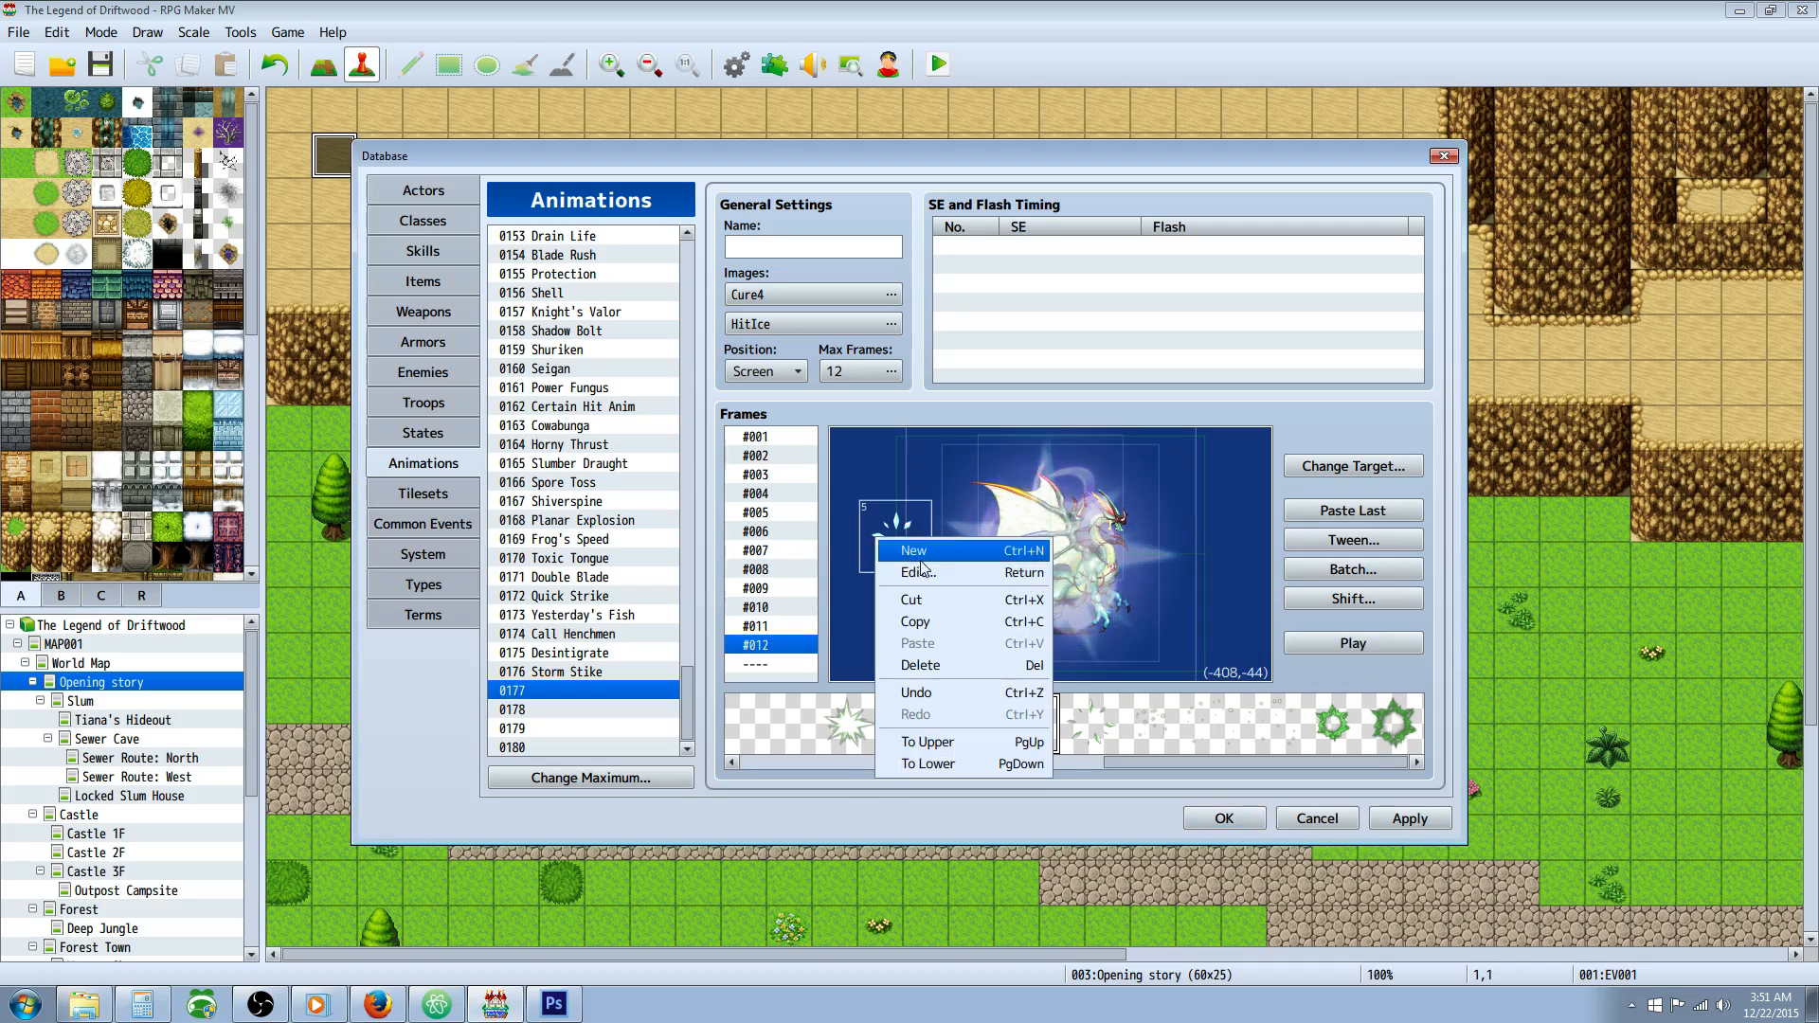
pyautogui.click(936, 579)
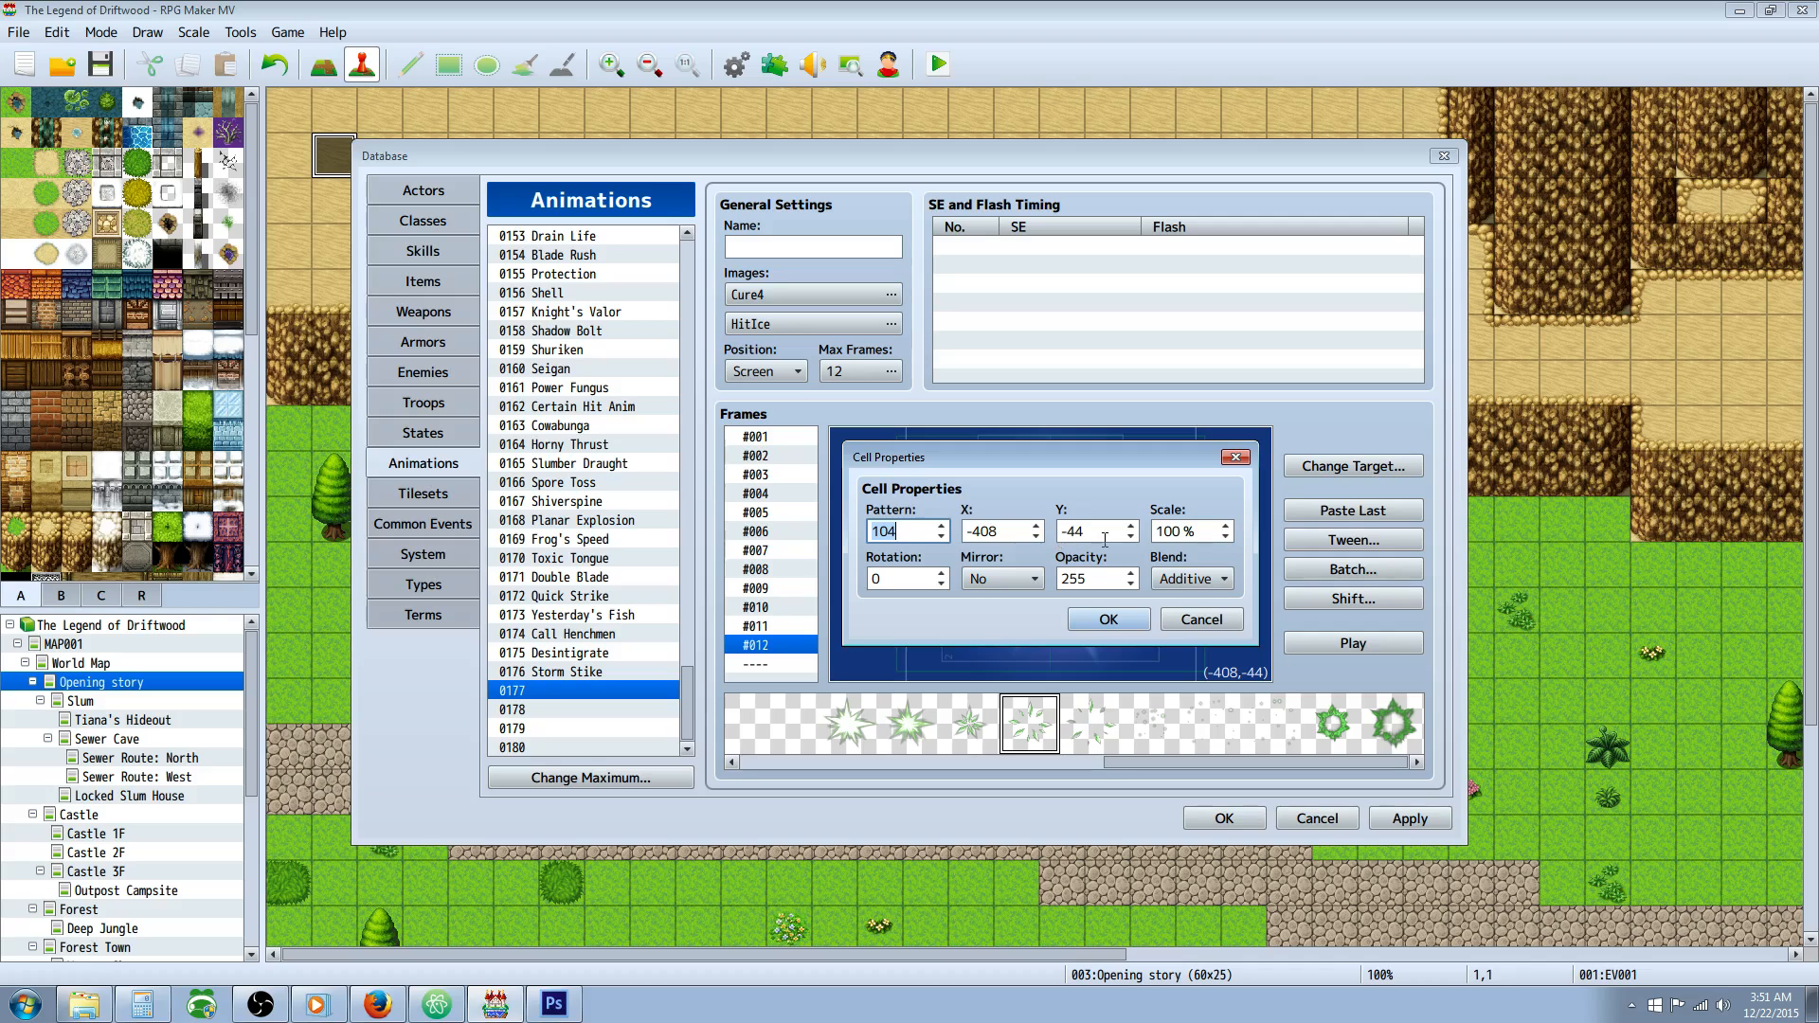
pyautogui.doubleClick(1164, 531)
pyautogui.write('50')
pyautogui.doubleClick(1100, 580)
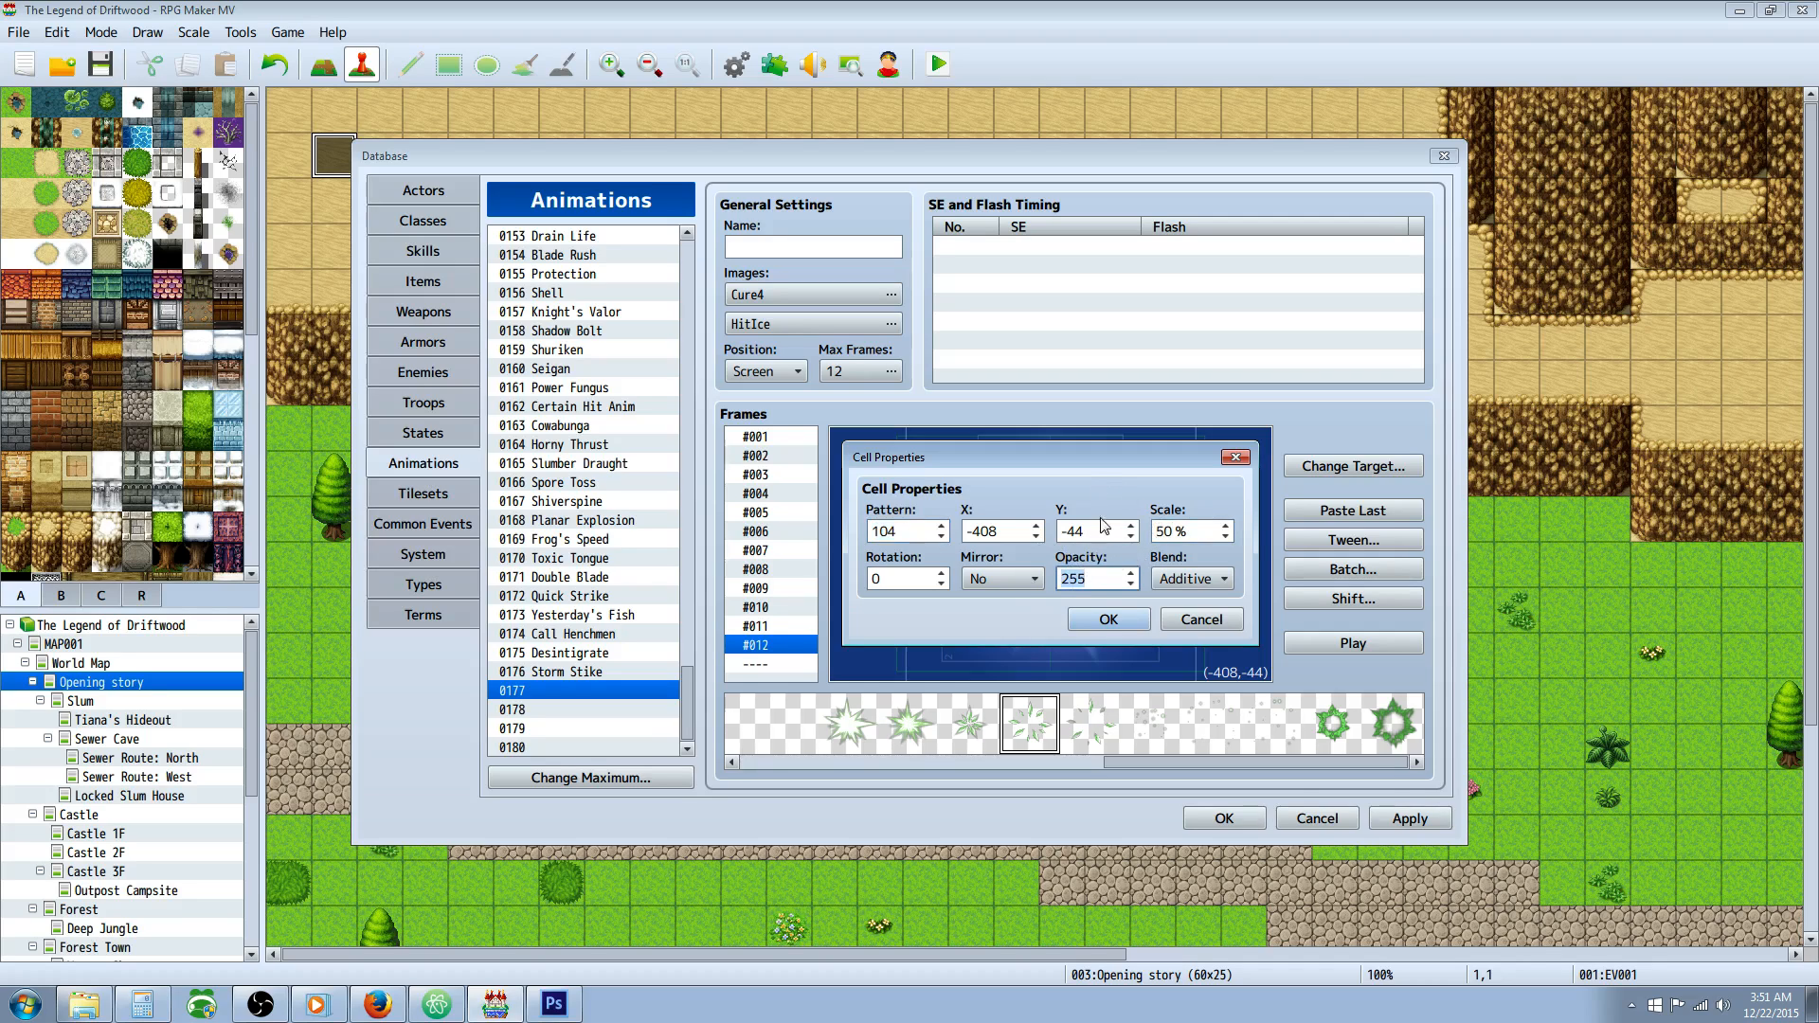
pyautogui.doubleClick(1017, 529)
pyautogui.write('0')
pyautogui.doubleClick(1099, 533)
pyautogui.write('0')
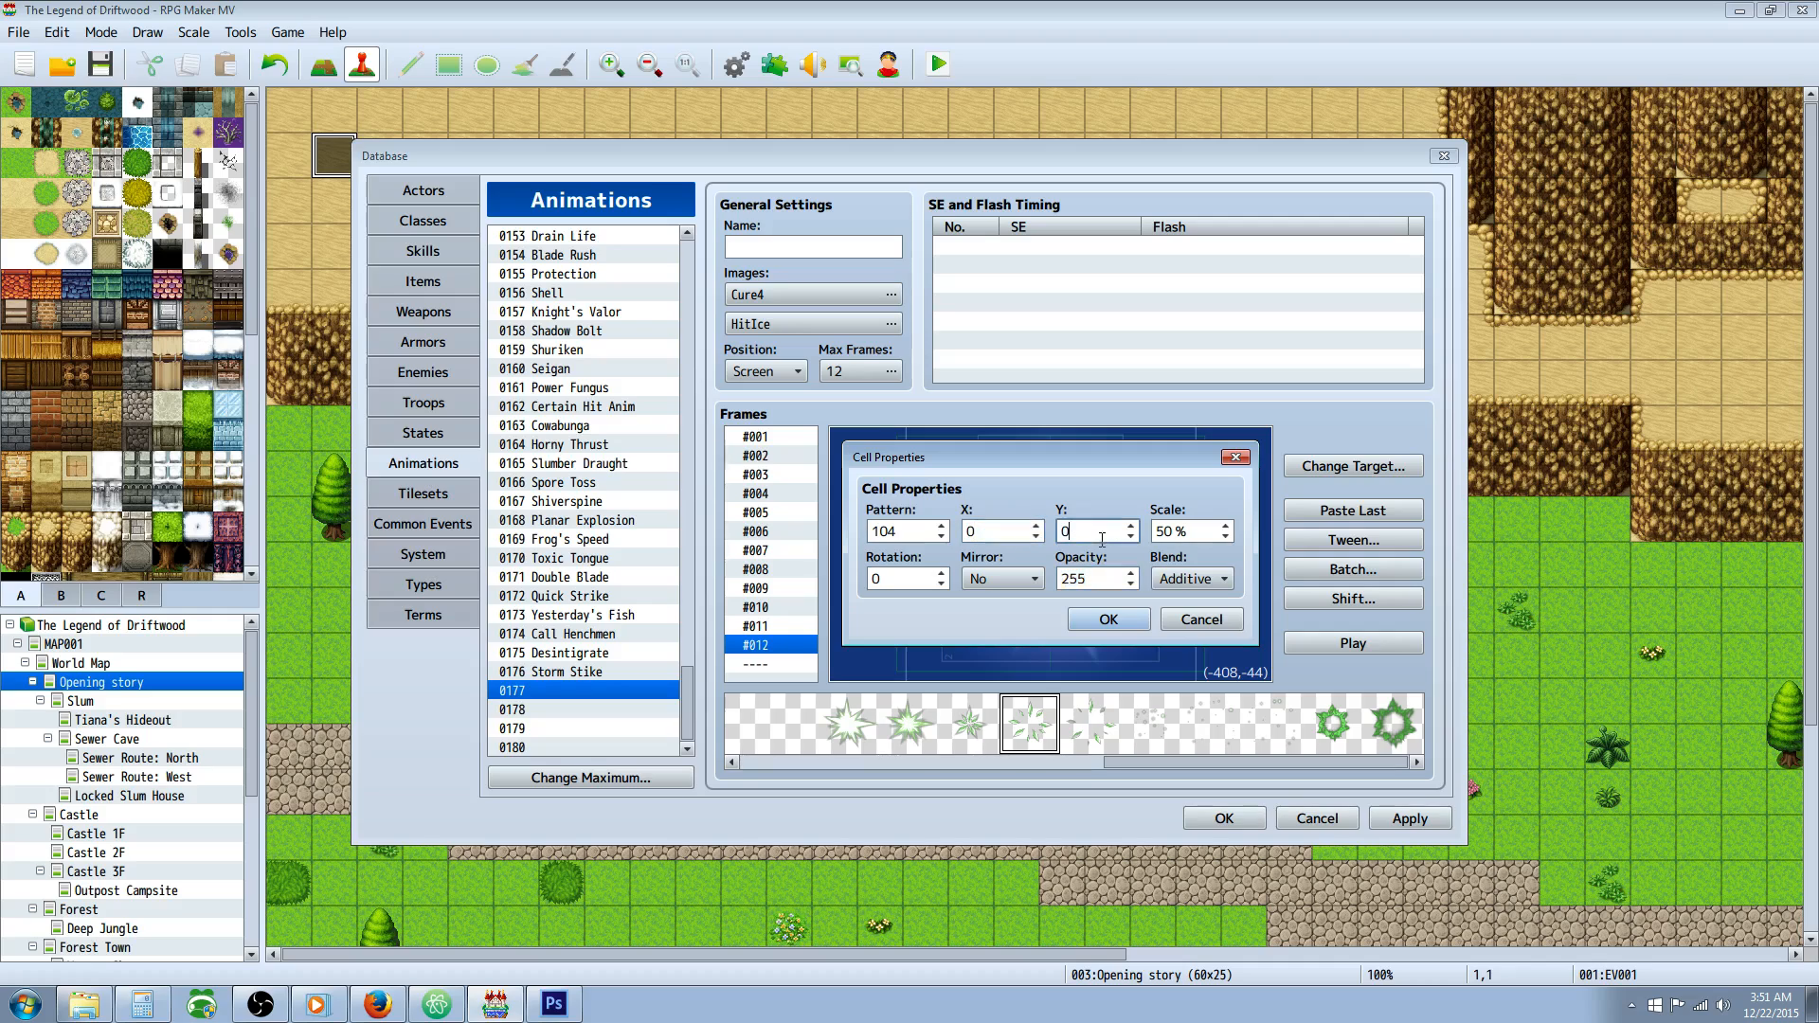
# Rotate the frame 12 burst cell to 270, mirror it, and accept its properties.
pyautogui.click(910, 576)
pyautogui.click(987, 583)
pyautogui.click(999, 605)
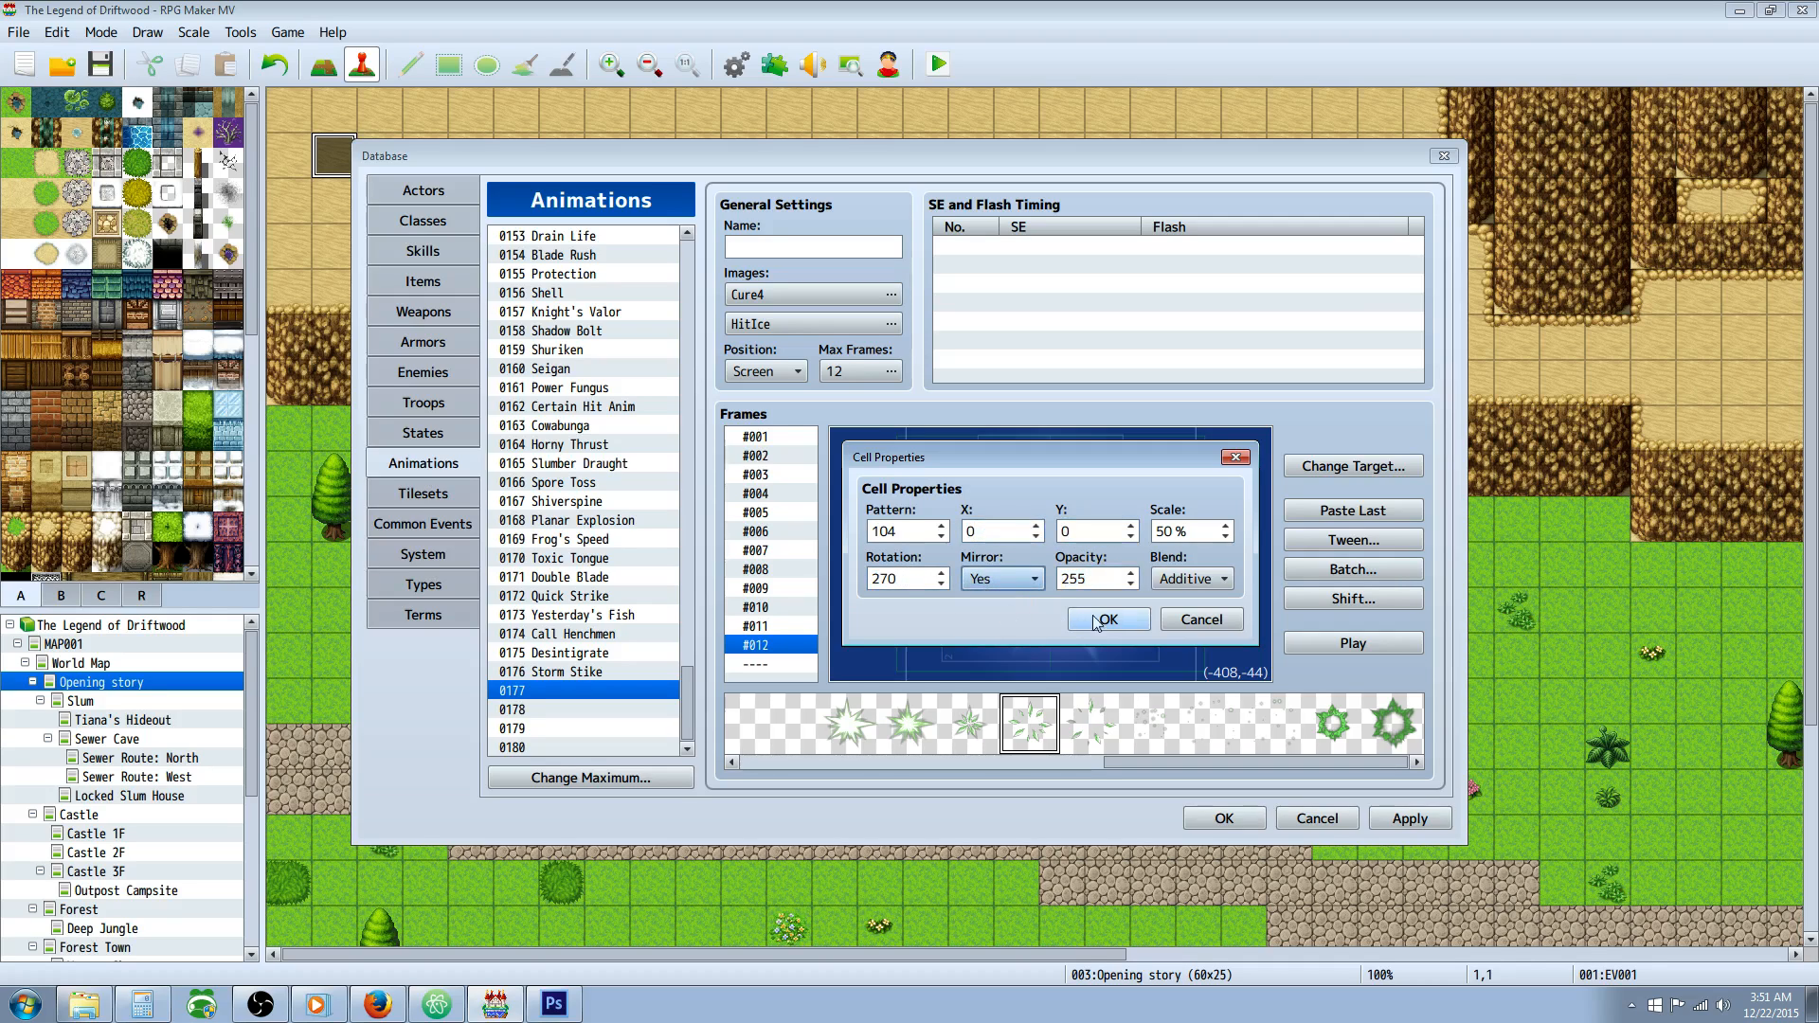
pyautogui.click(1107, 621)
# Tween frames 1–12 for cells 1–16 with all data options included, and play the animation twice.
pyautogui.click(1379, 542)
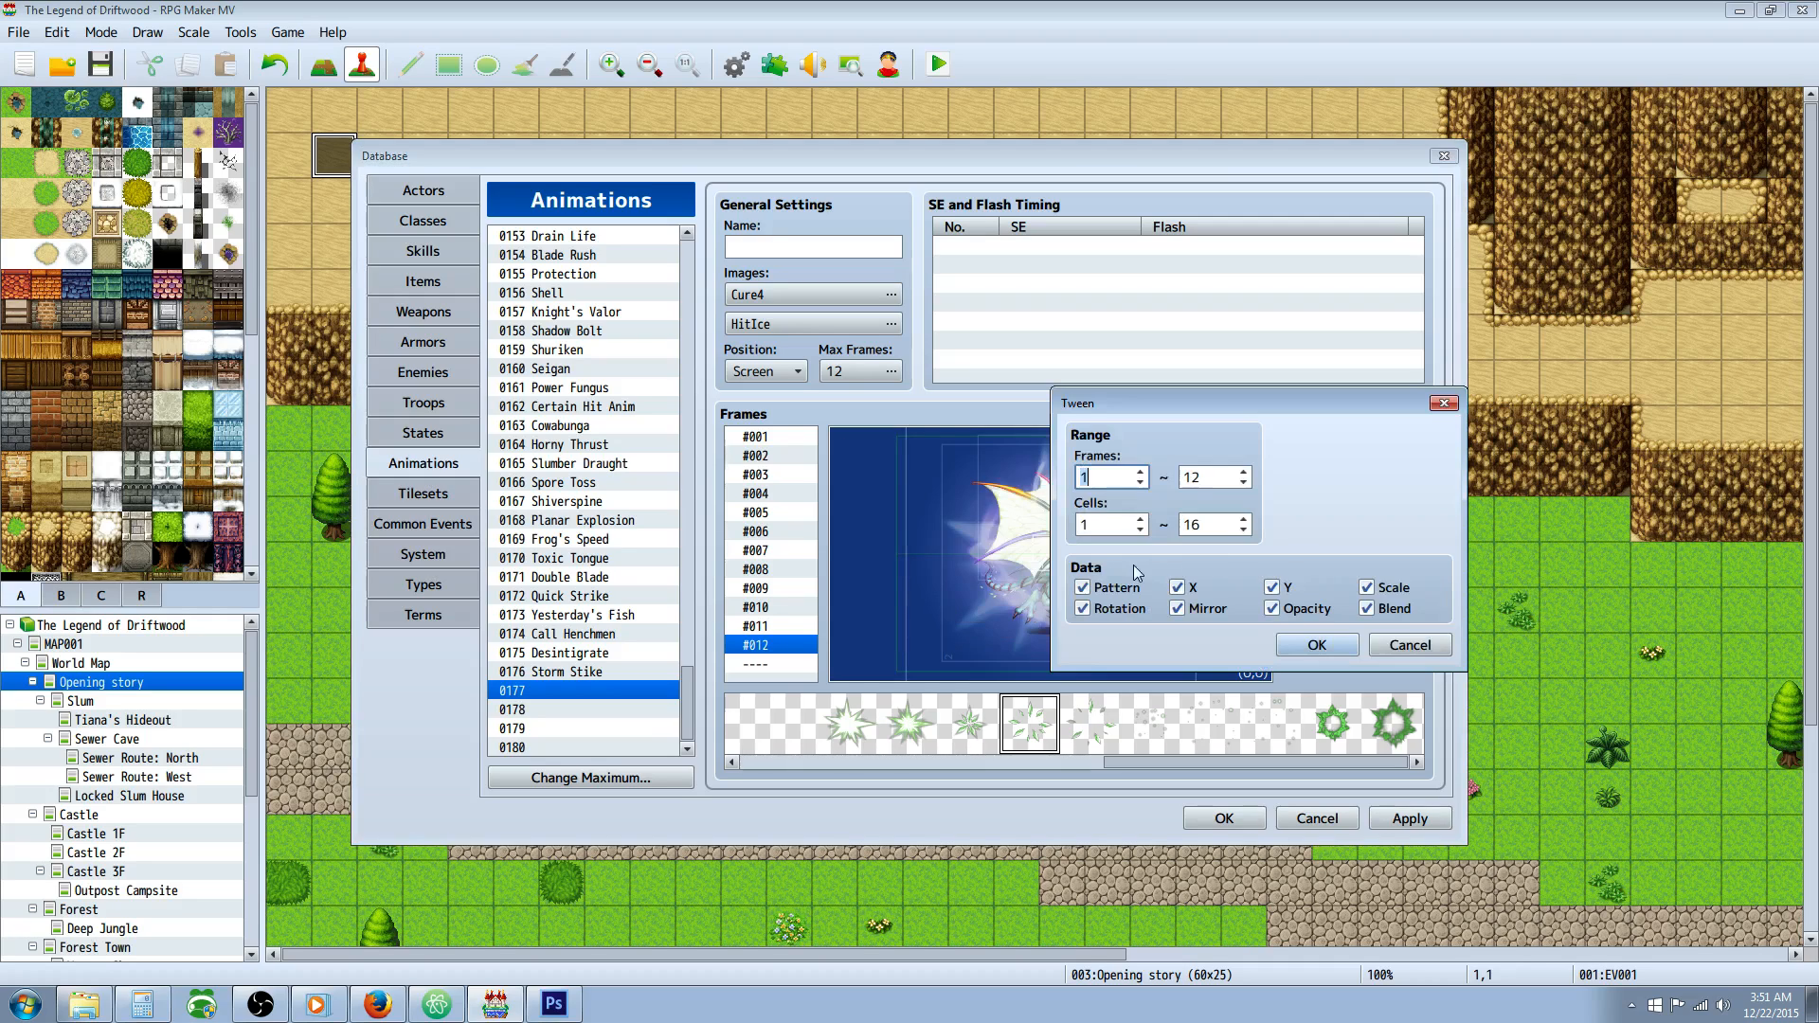
pyautogui.click(1316, 646)
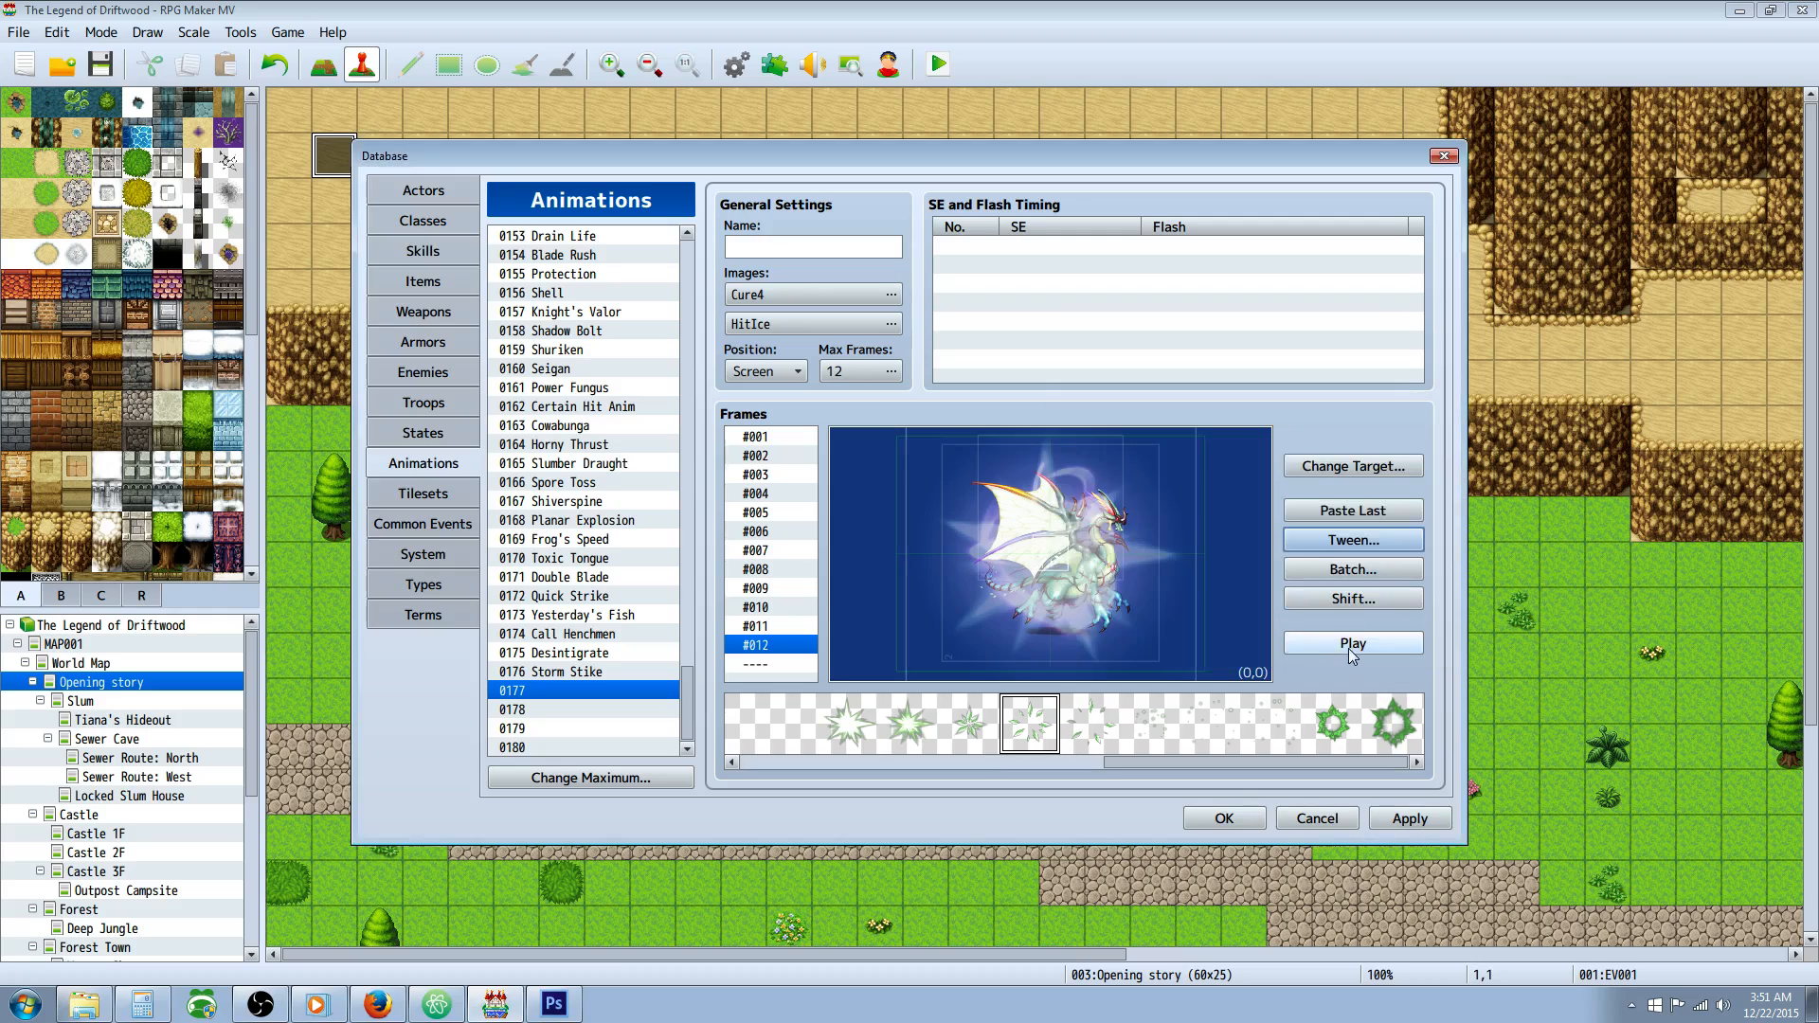
pyautogui.click(1349, 645)
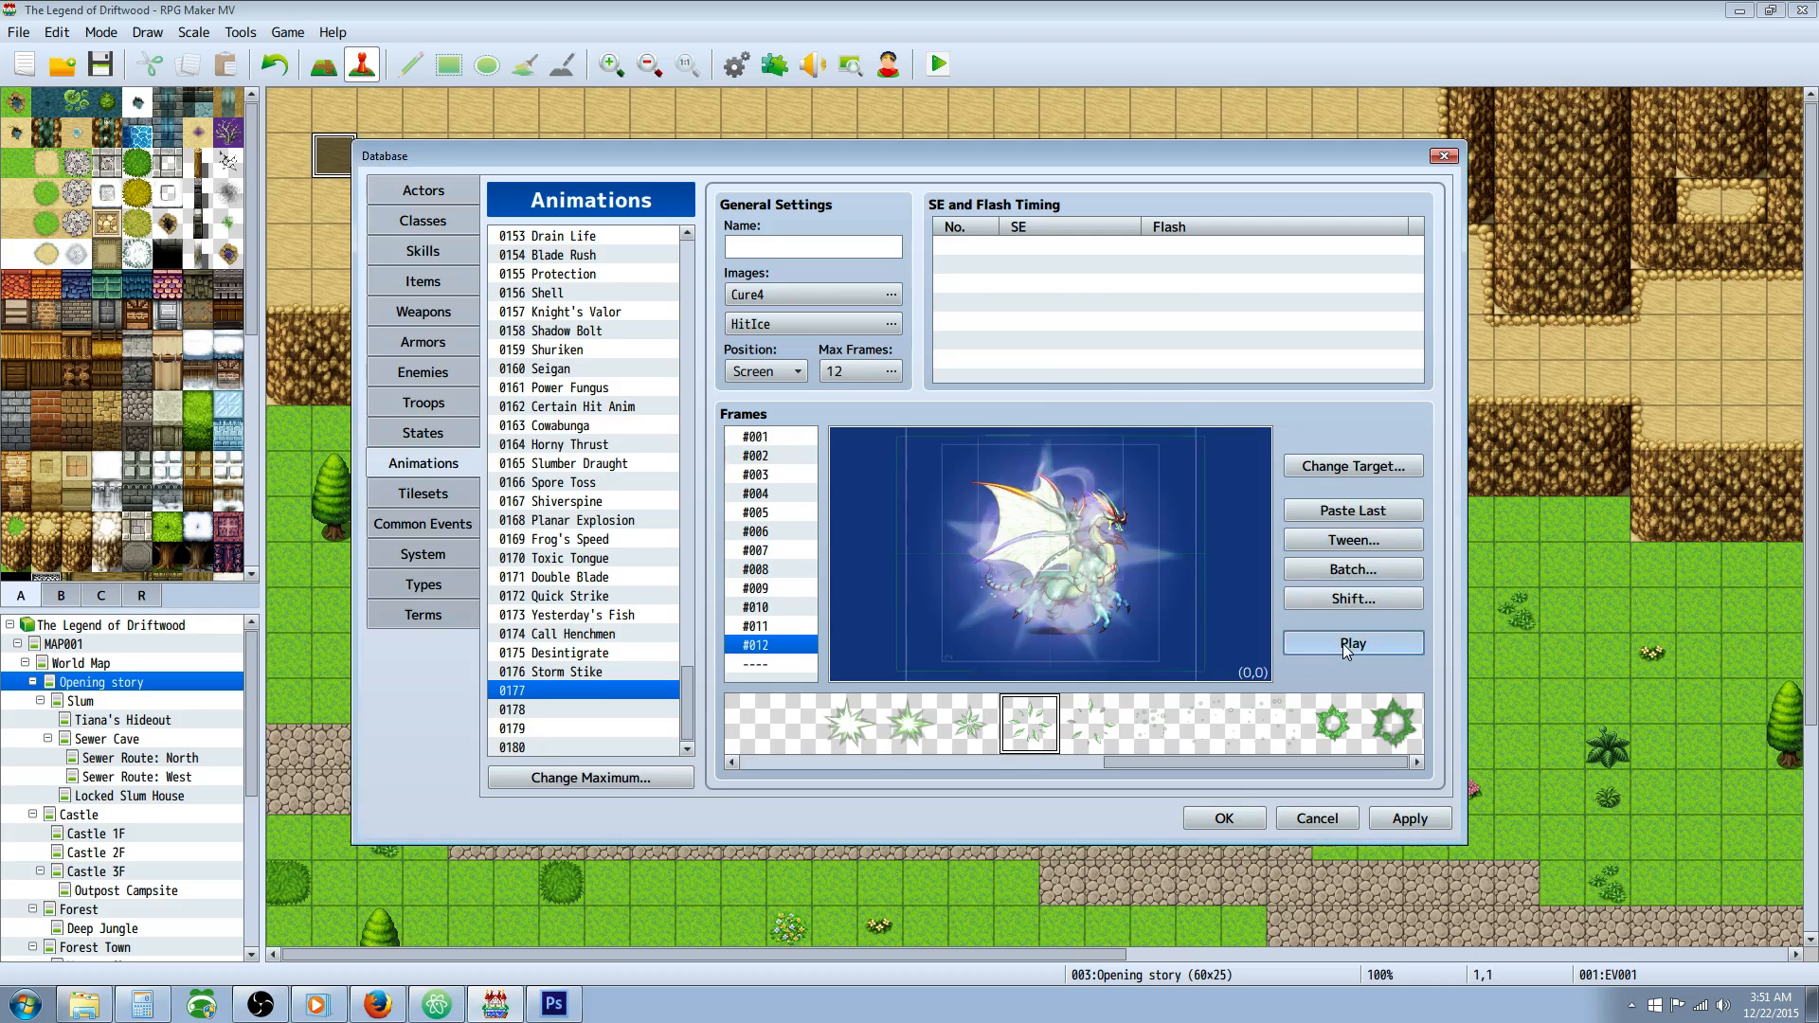
pyautogui.click(1334, 645)
# Step back and forth through the animation's frames to examine how the tweened cells change.
pyautogui.click(782, 454)
pyautogui.press('Down')
pyautogui.press('Down')
pyautogui.press('Down')
pyautogui.press('Down')
pyautogui.press('Down')
pyautogui.press('Down')
pyautogui.press('Down')
pyautogui.press('Down')
pyautogui.press('Down')
pyautogui.press('Down')
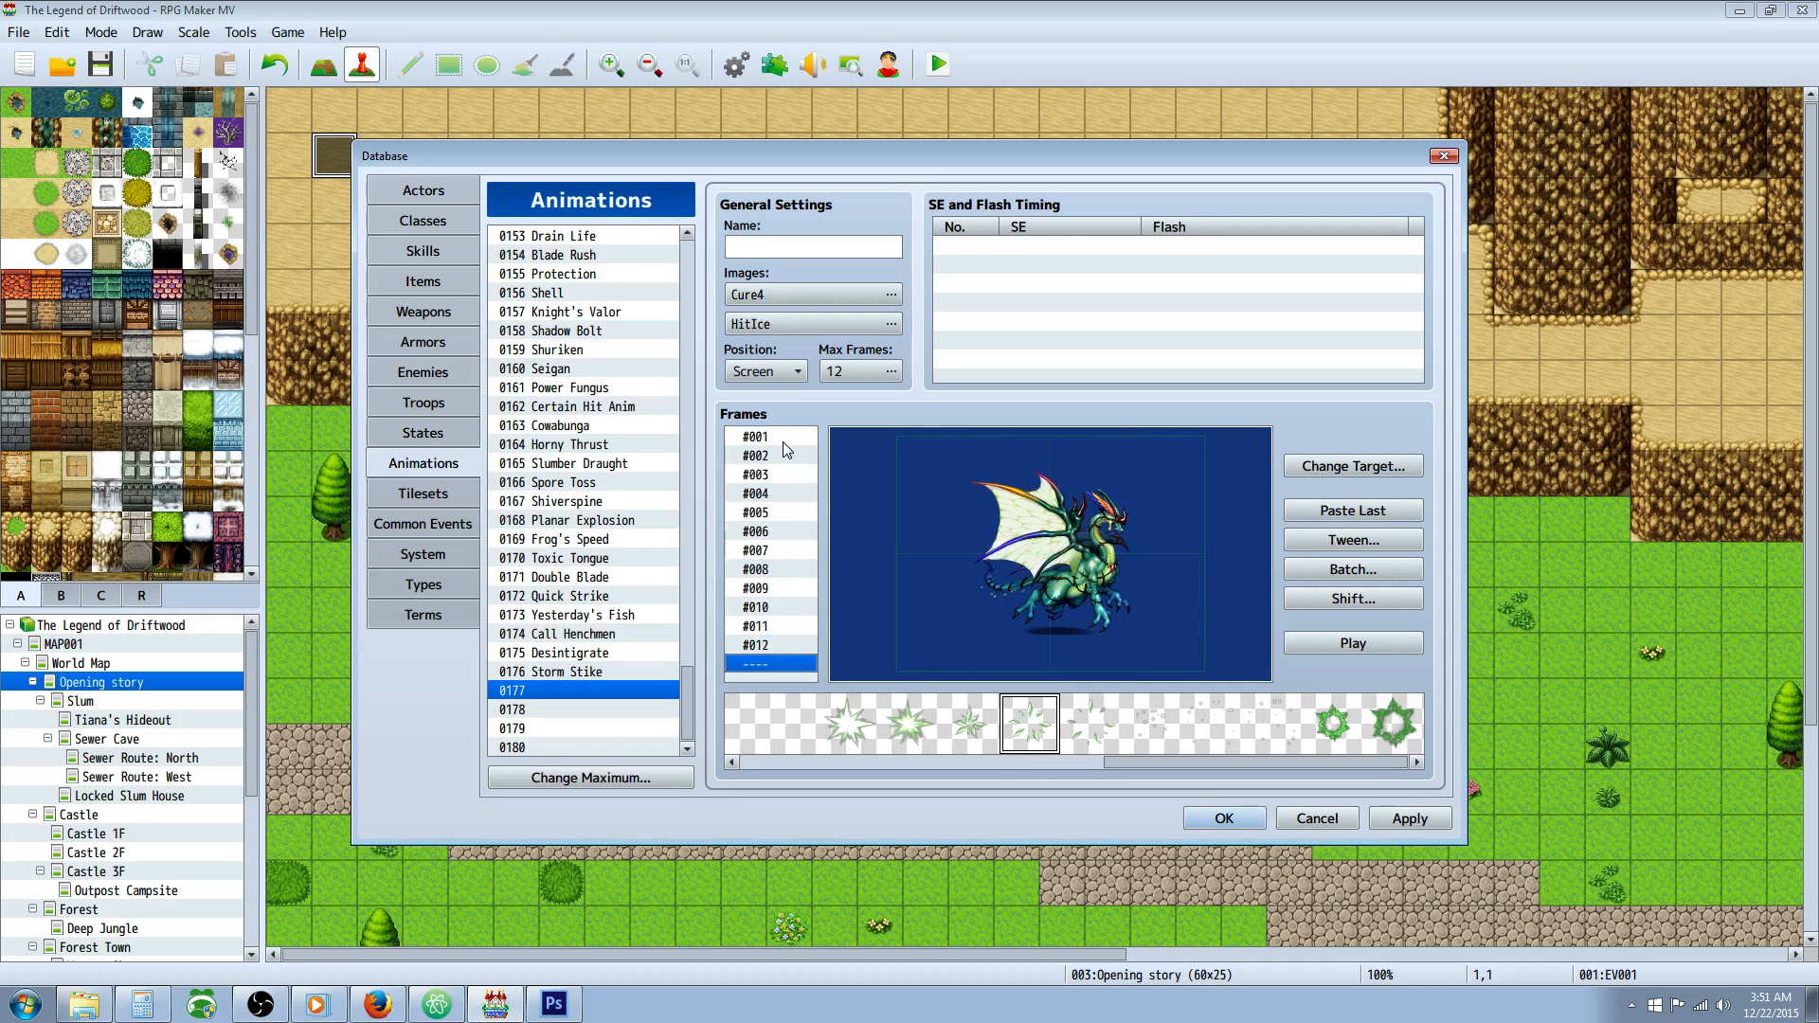
pyautogui.press('Up')
pyautogui.press('Up')
pyautogui.press('Up')
pyautogui.press('Up')
pyautogui.press('Up')
pyautogui.press('Up')
pyautogui.press('Up')
pyautogui.press('Up')
pyautogui.press('Up')
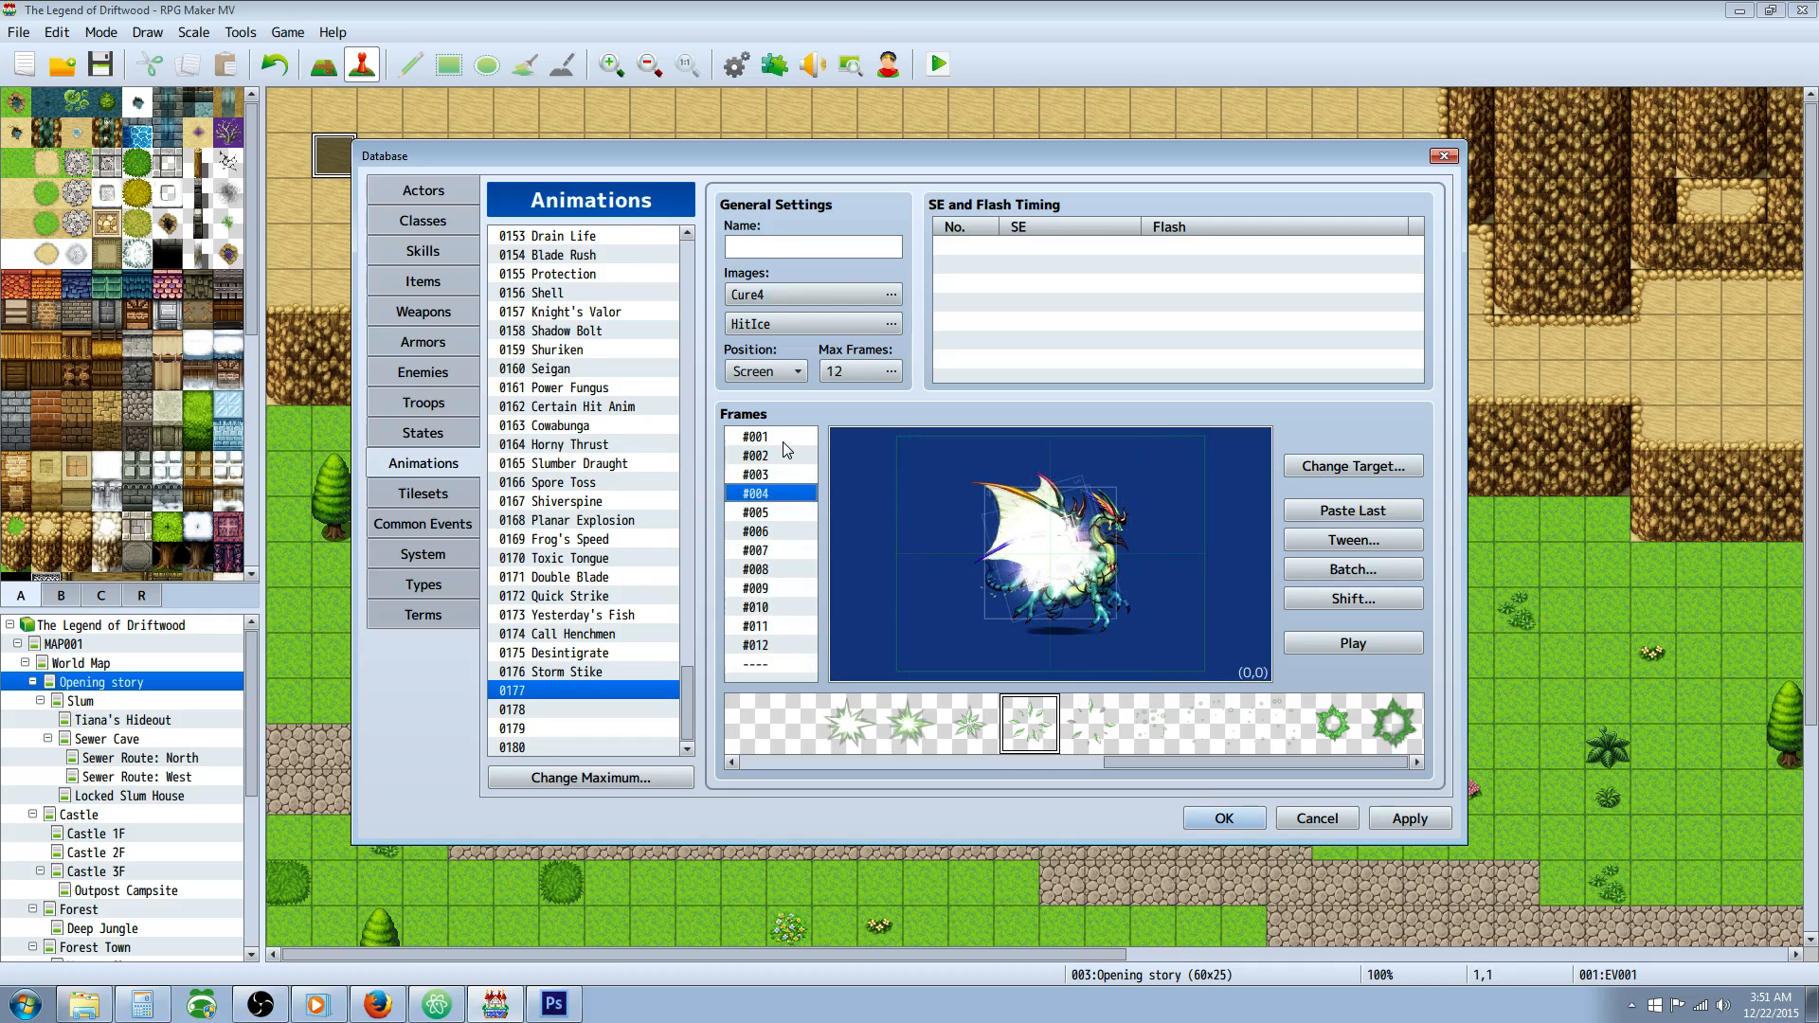
pyautogui.press('Down')
pyautogui.press('Down')
pyautogui.press('Down')
pyautogui.press('Down')
pyautogui.press('Down')
pyautogui.press('Down')
pyautogui.press('Down')
pyautogui.press('Down')
pyautogui.press('Down')
pyautogui.press('Down')
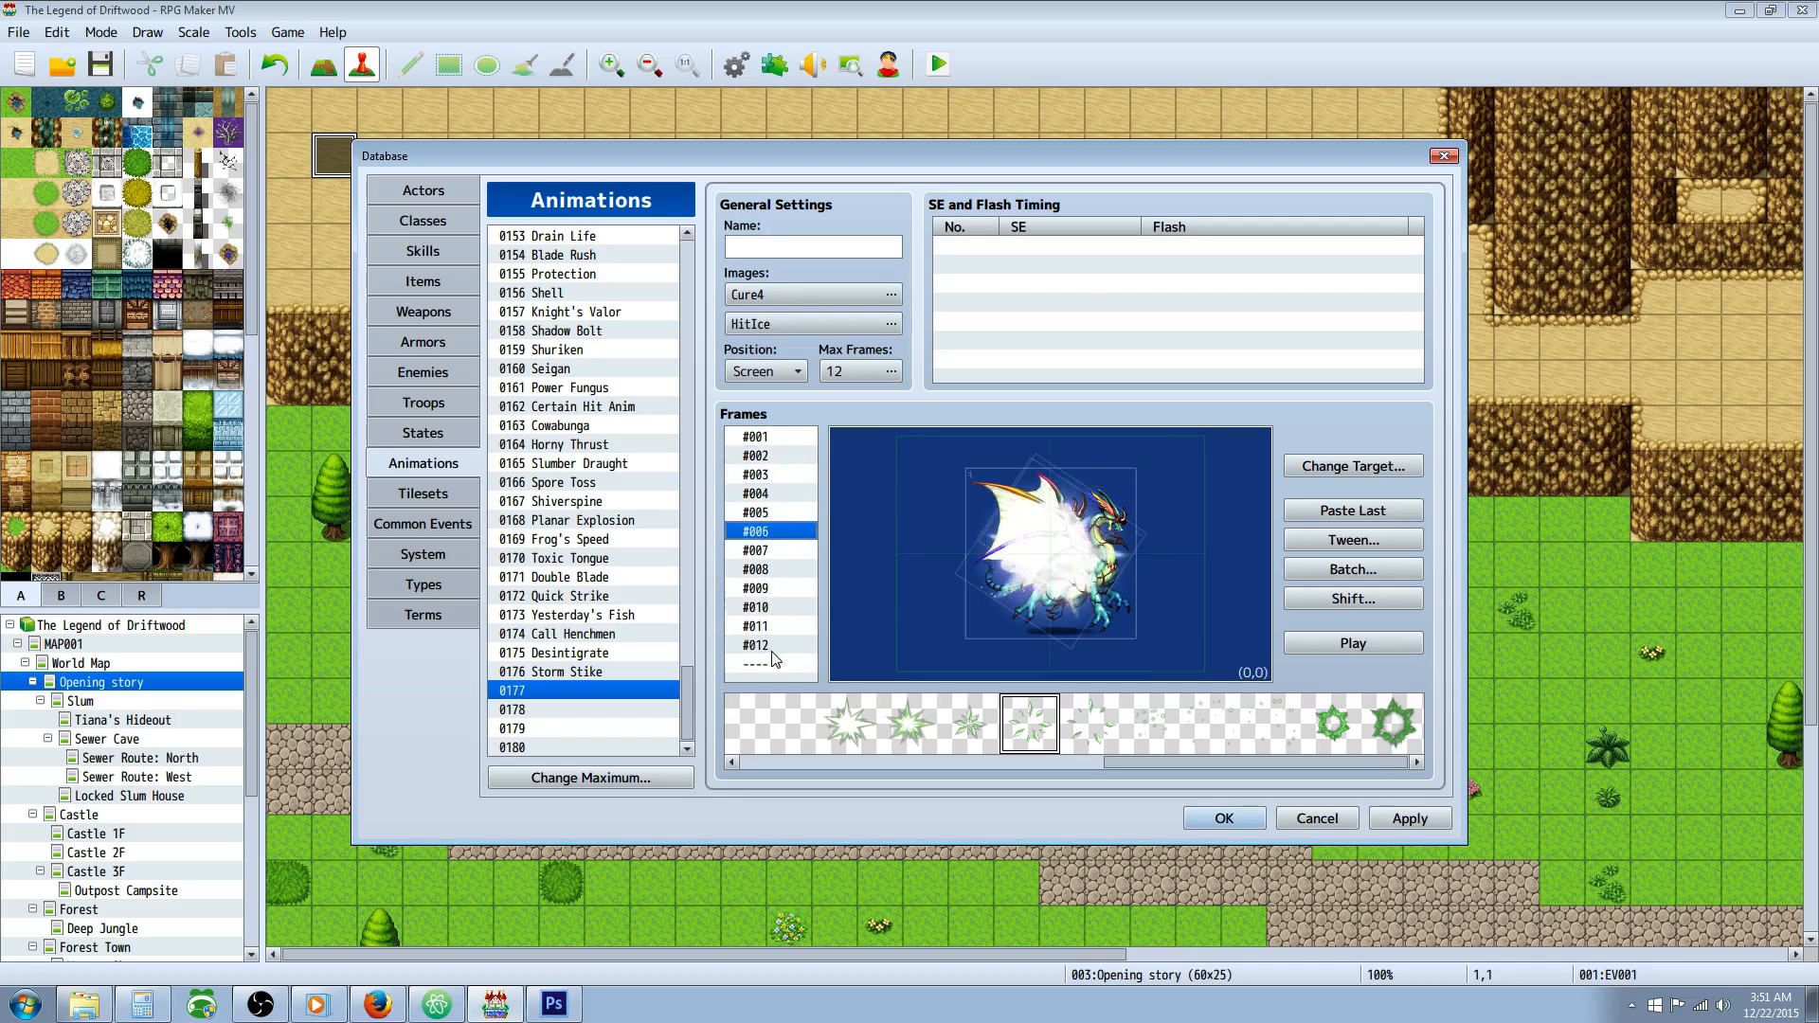
pyautogui.press('Up')
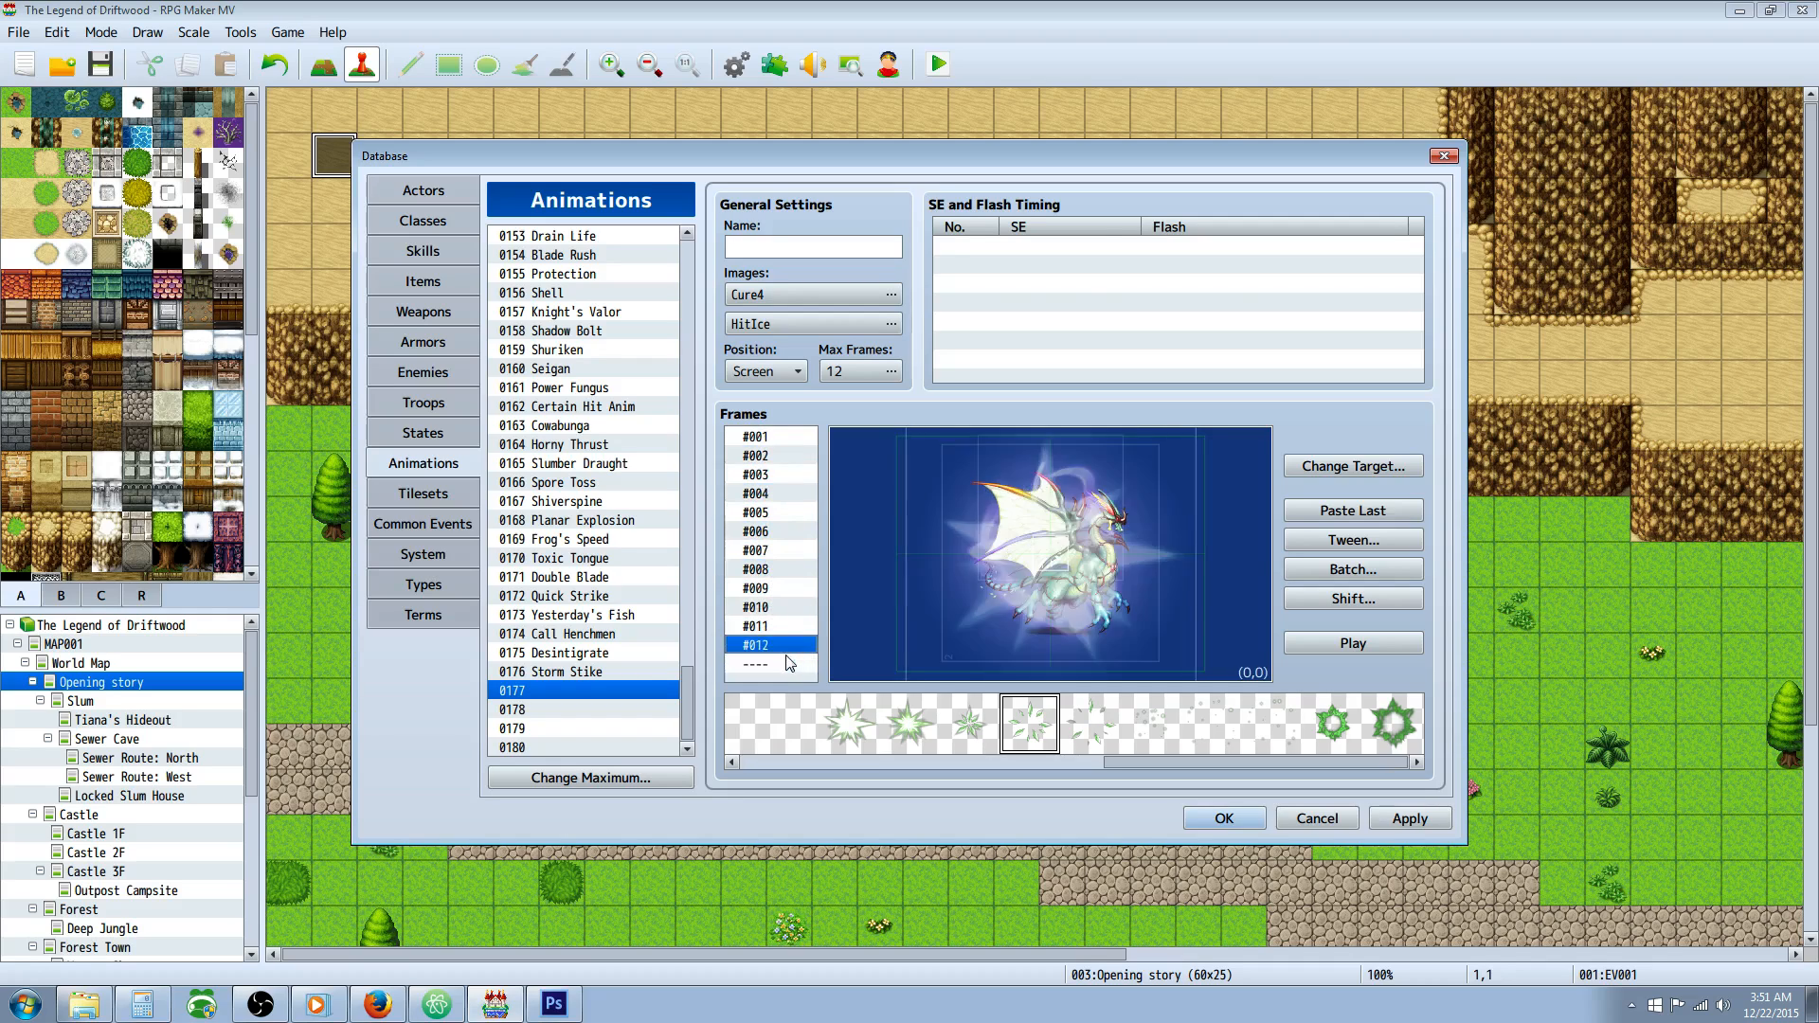
# Change the frame 12 pattern 104 cell's scale to 200%, accept it, and replay the animation to check it.
pyautogui.rightClick(1059, 561)
pyautogui.click(1101, 582)
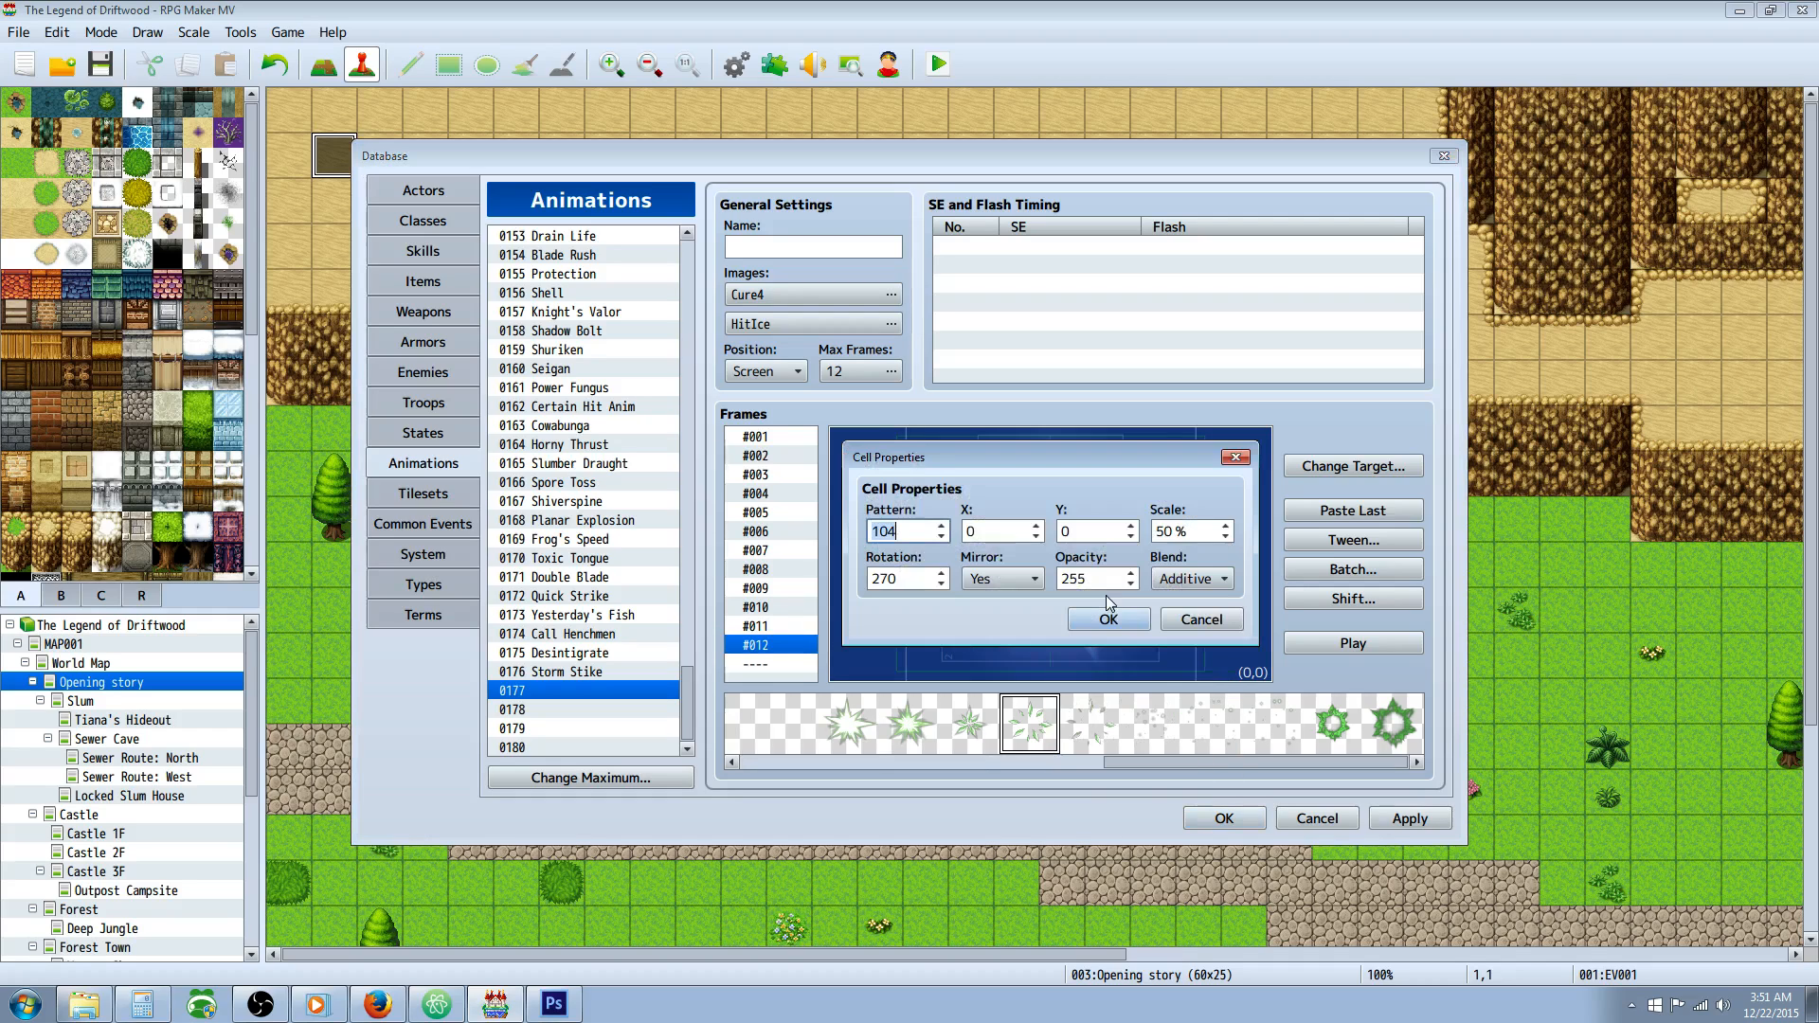
pyautogui.doubleClick(1182, 531)
pyautogui.write('200')
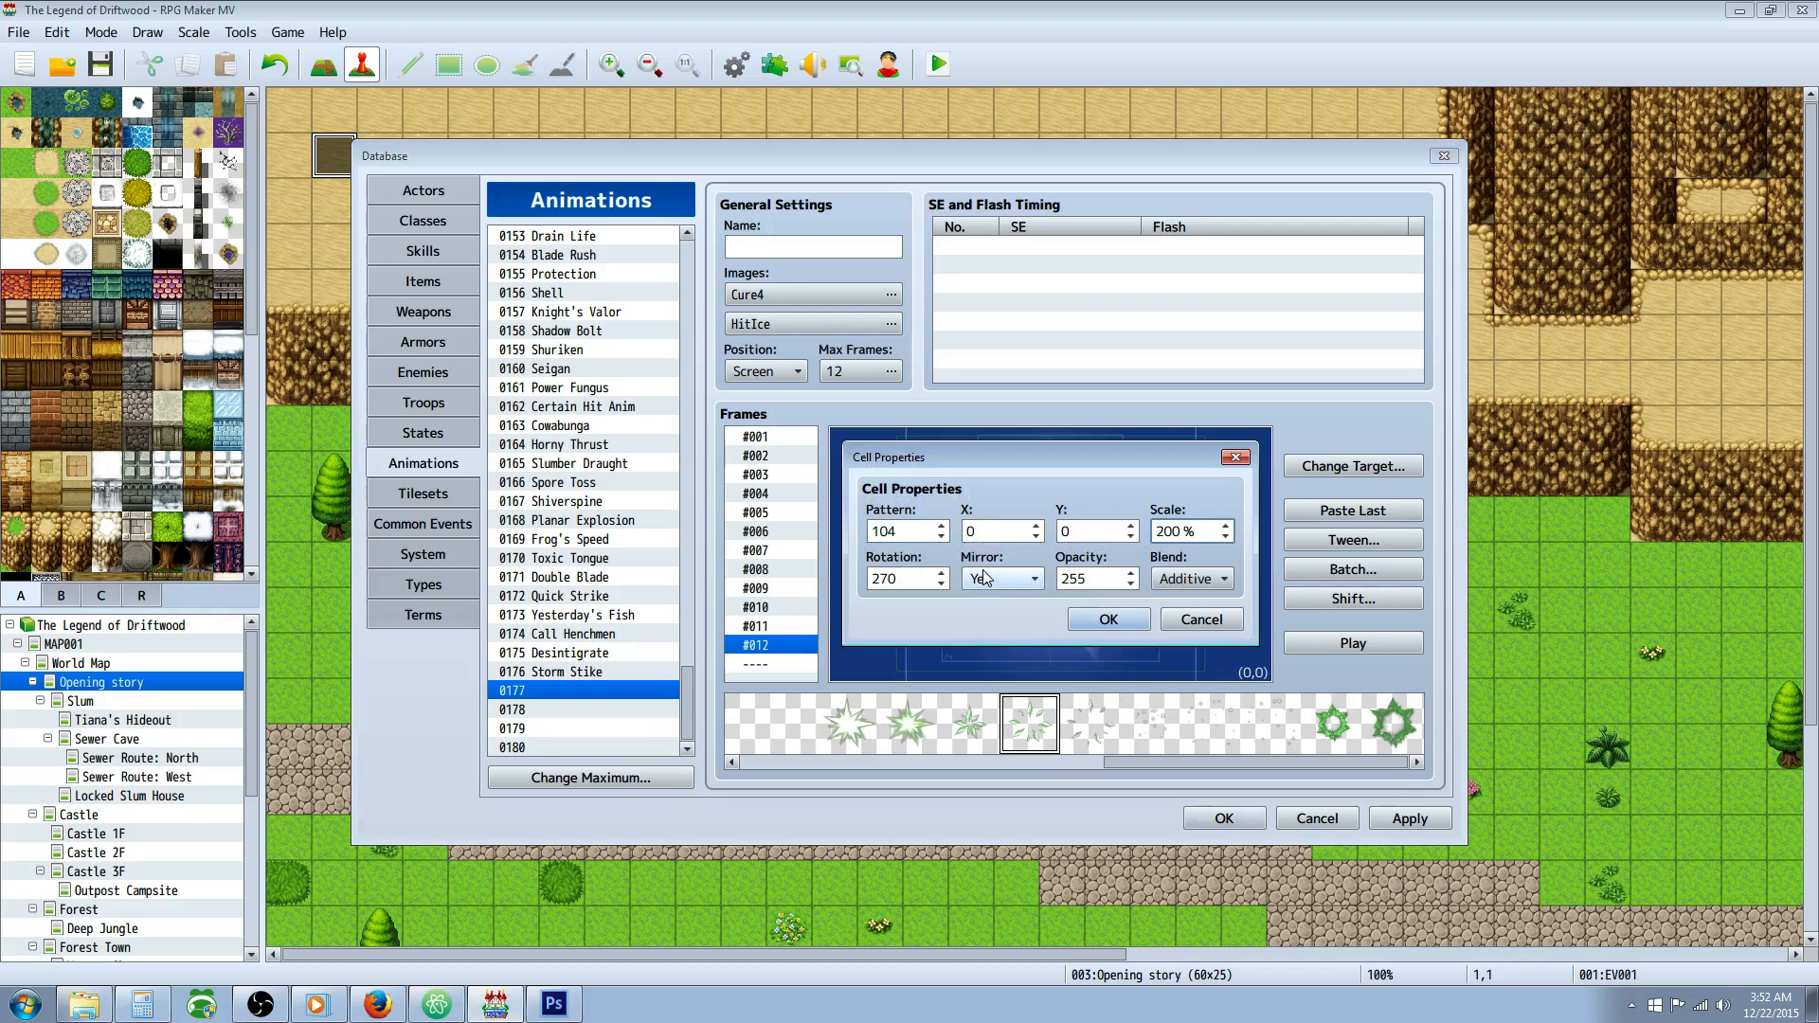
pyautogui.click(1116, 619)
pyautogui.click(1351, 643)
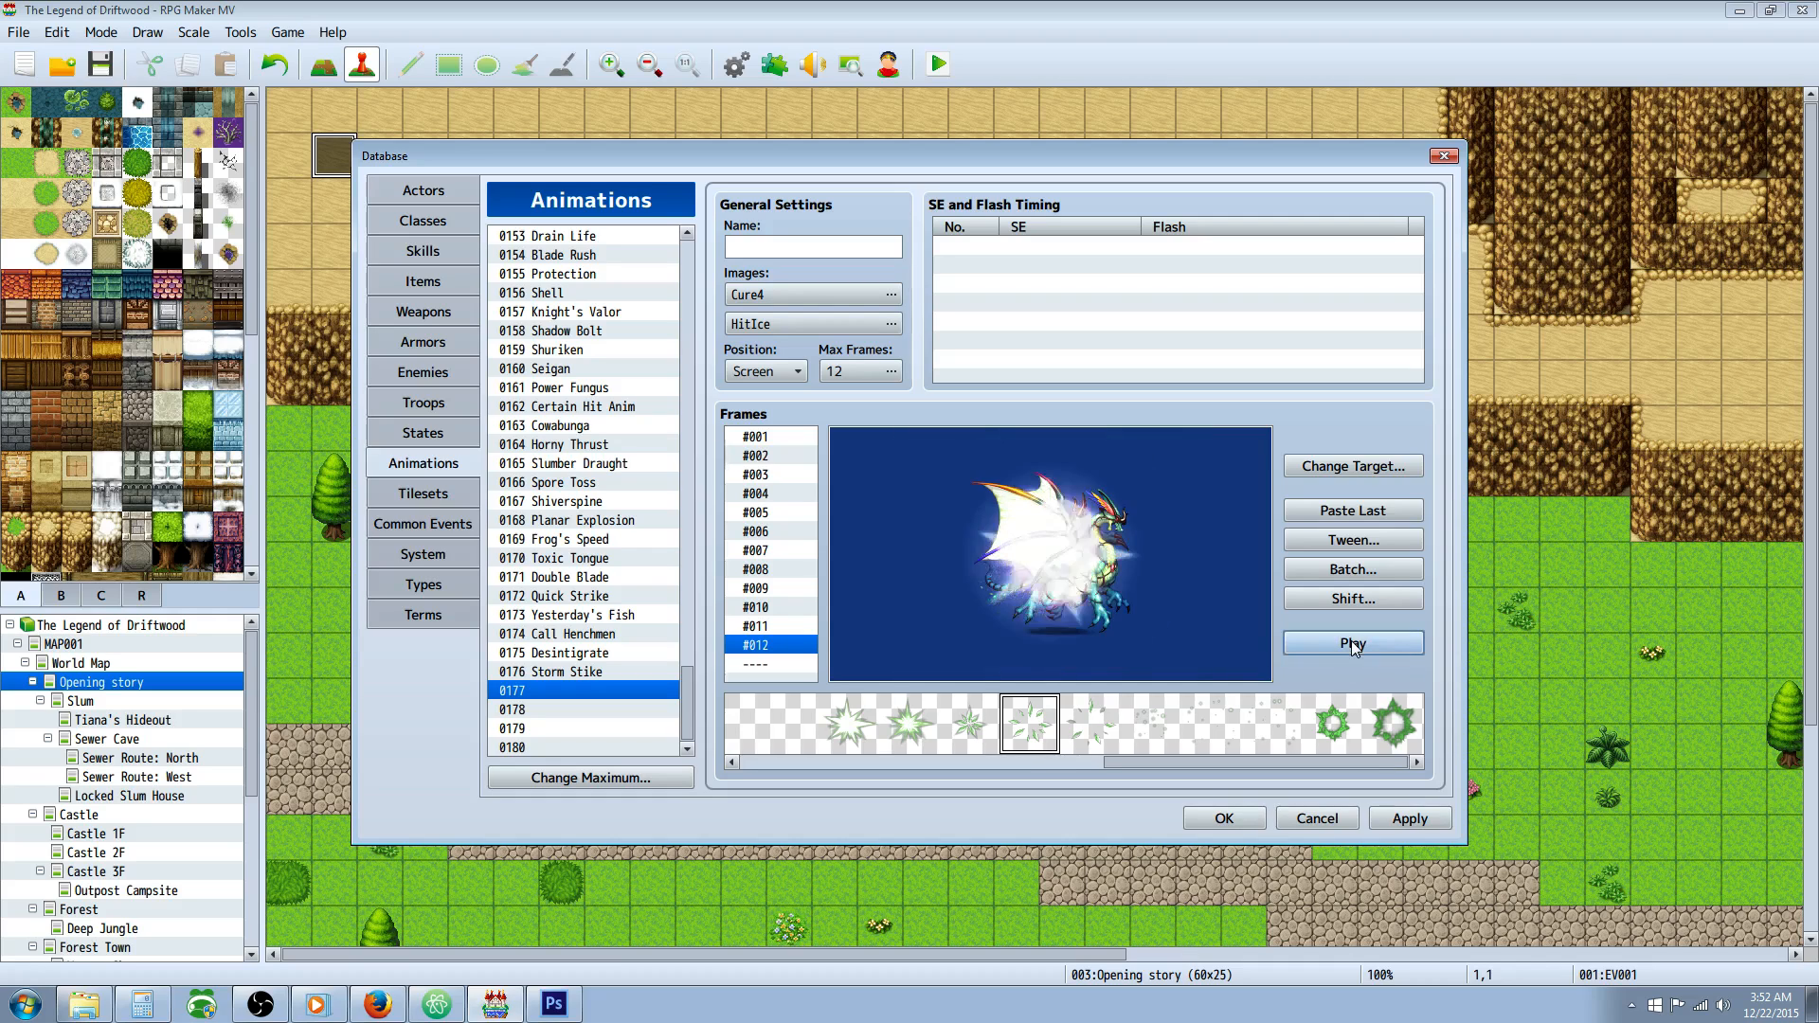
pyautogui.click(1350, 642)
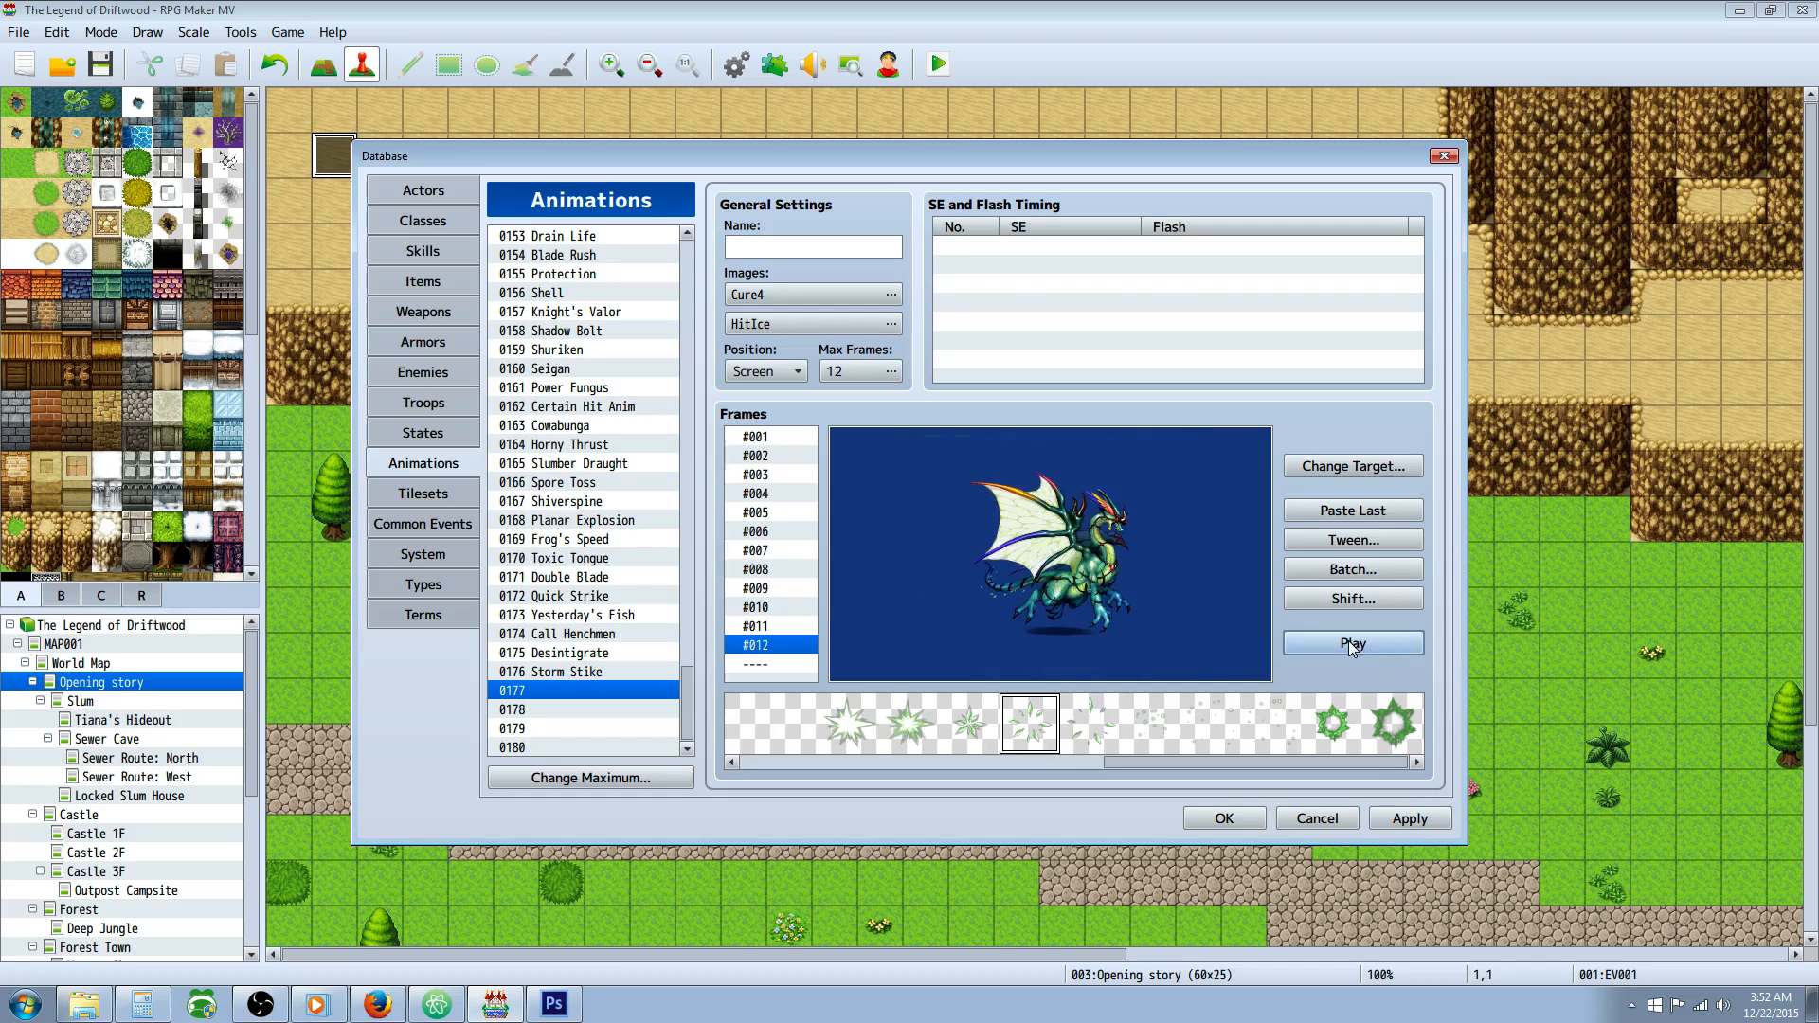
pyautogui.click(1349, 641)
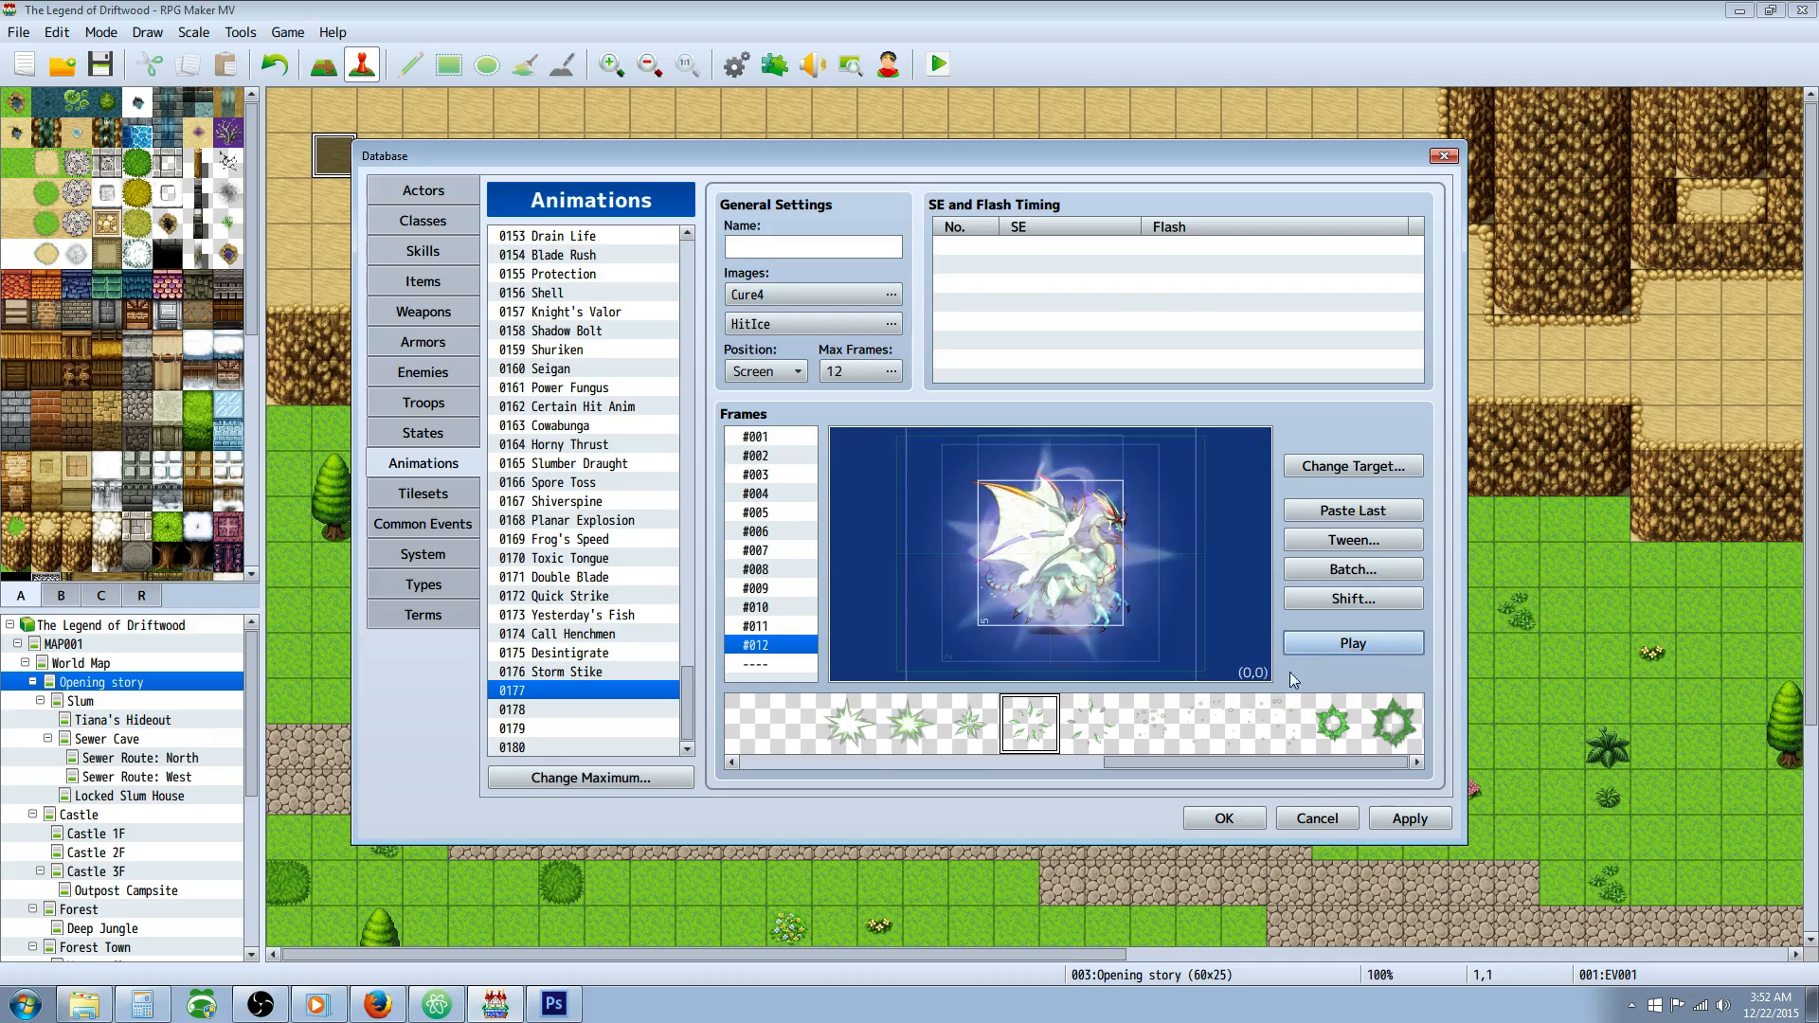
# Replay the animation and step through its final frames to examine how the cells change.
pyautogui.click(1390, 646)
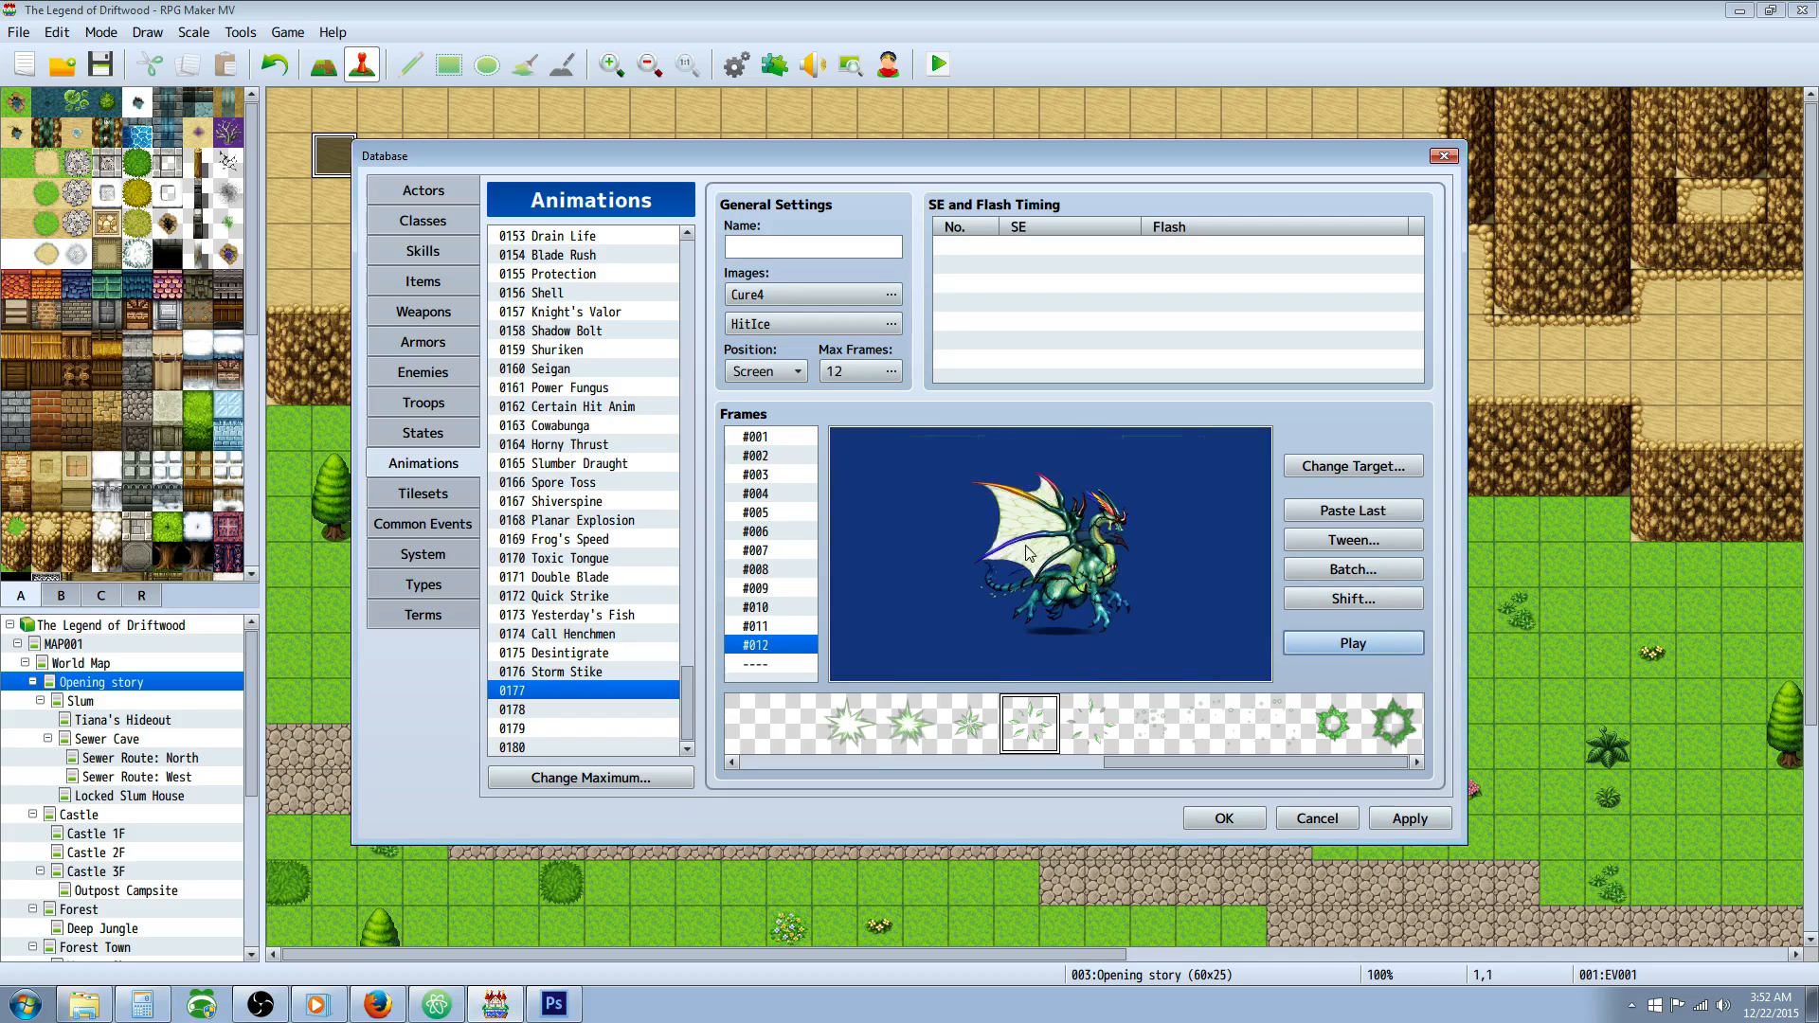
pyautogui.click(767, 626)
pyautogui.press('Up')
pyautogui.press('Down')
pyautogui.press('Down')
pyautogui.press('Down')
pyautogui.press('Up')
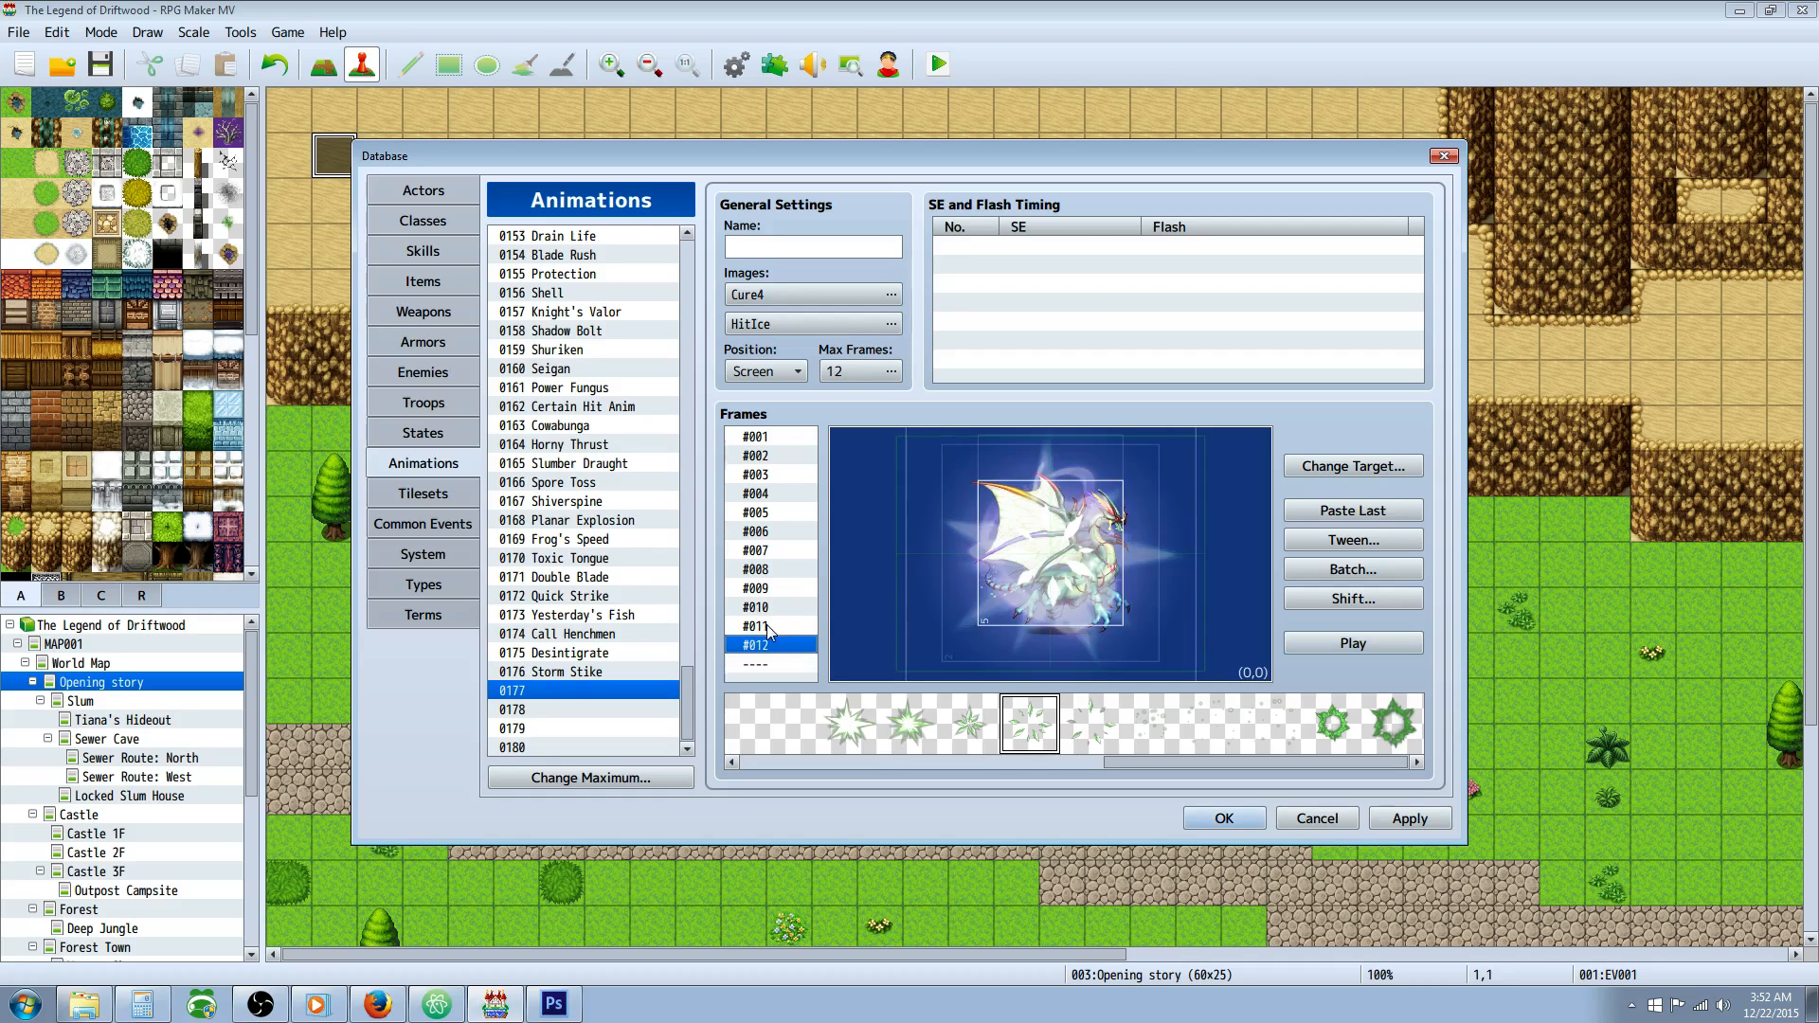
# Tween frames 1–12 for cells 1–16 with all data options included, and play the animation several times.
pyautogui.click(766, 625)
pyautogui.click(1353, 540)
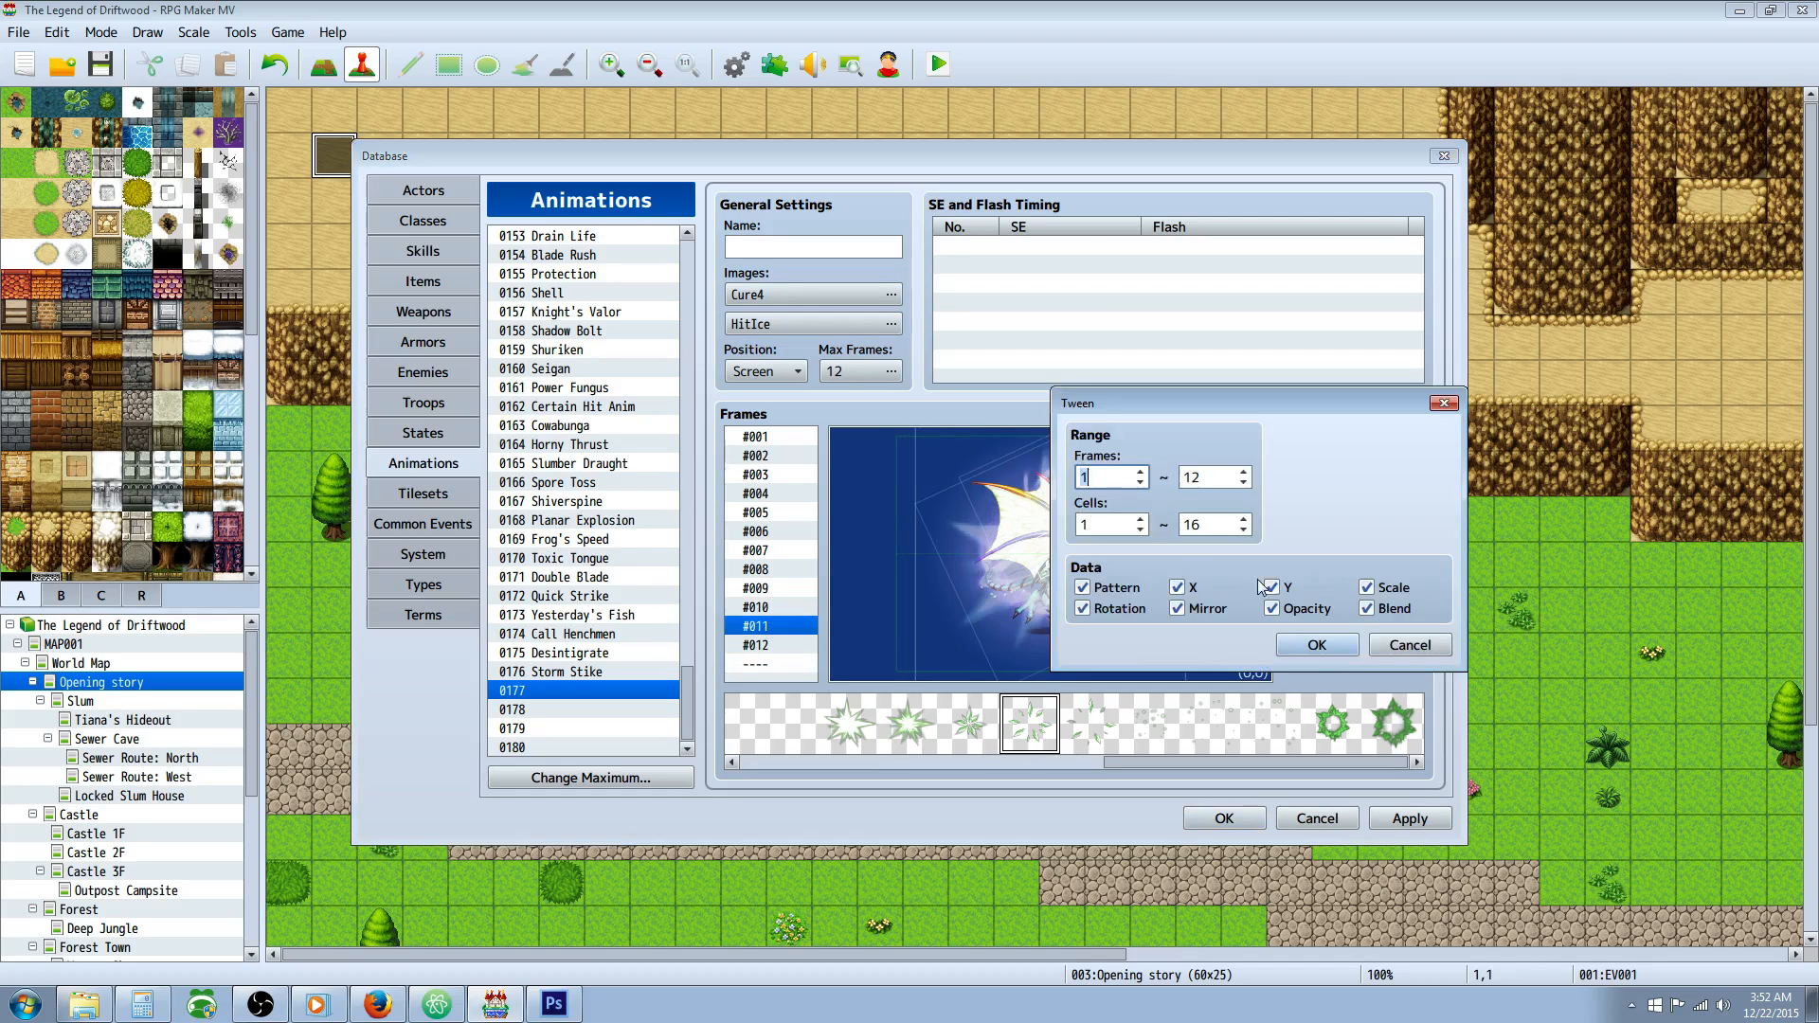
pyautogui.click(1316, 645)
pyautogui.click(1349, 646)
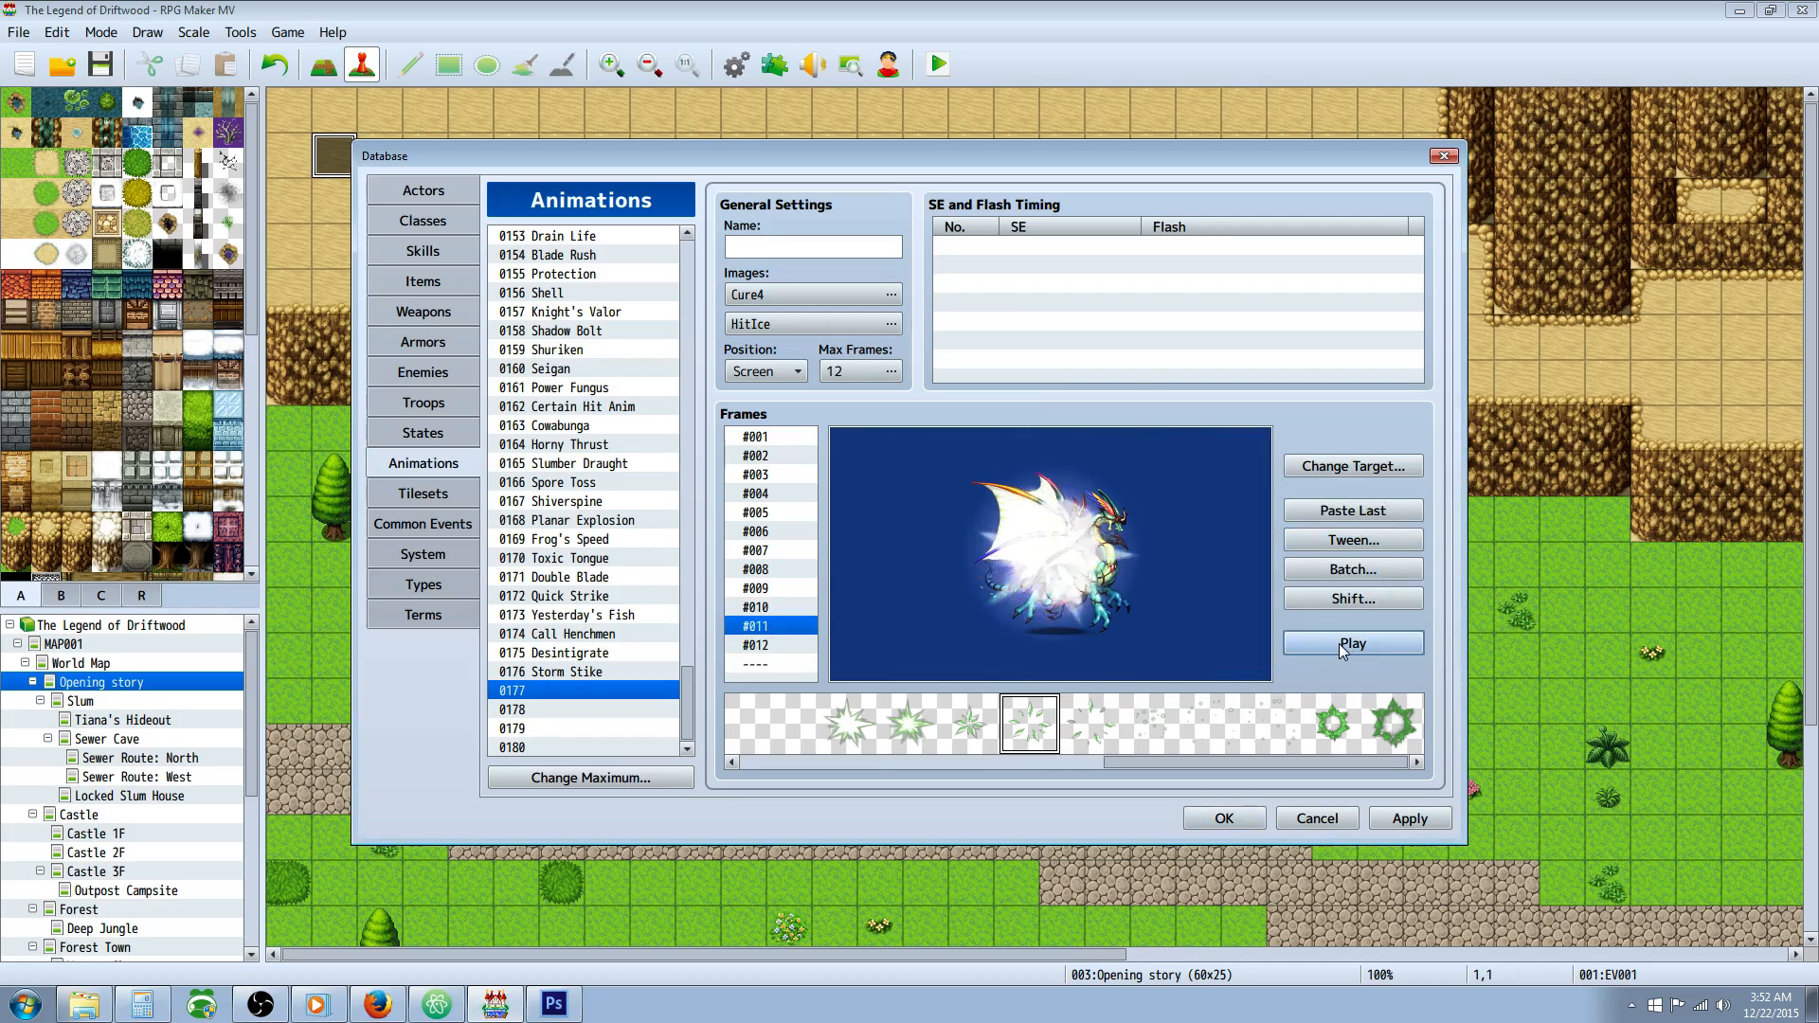
pyautogui.click(1339, 646)
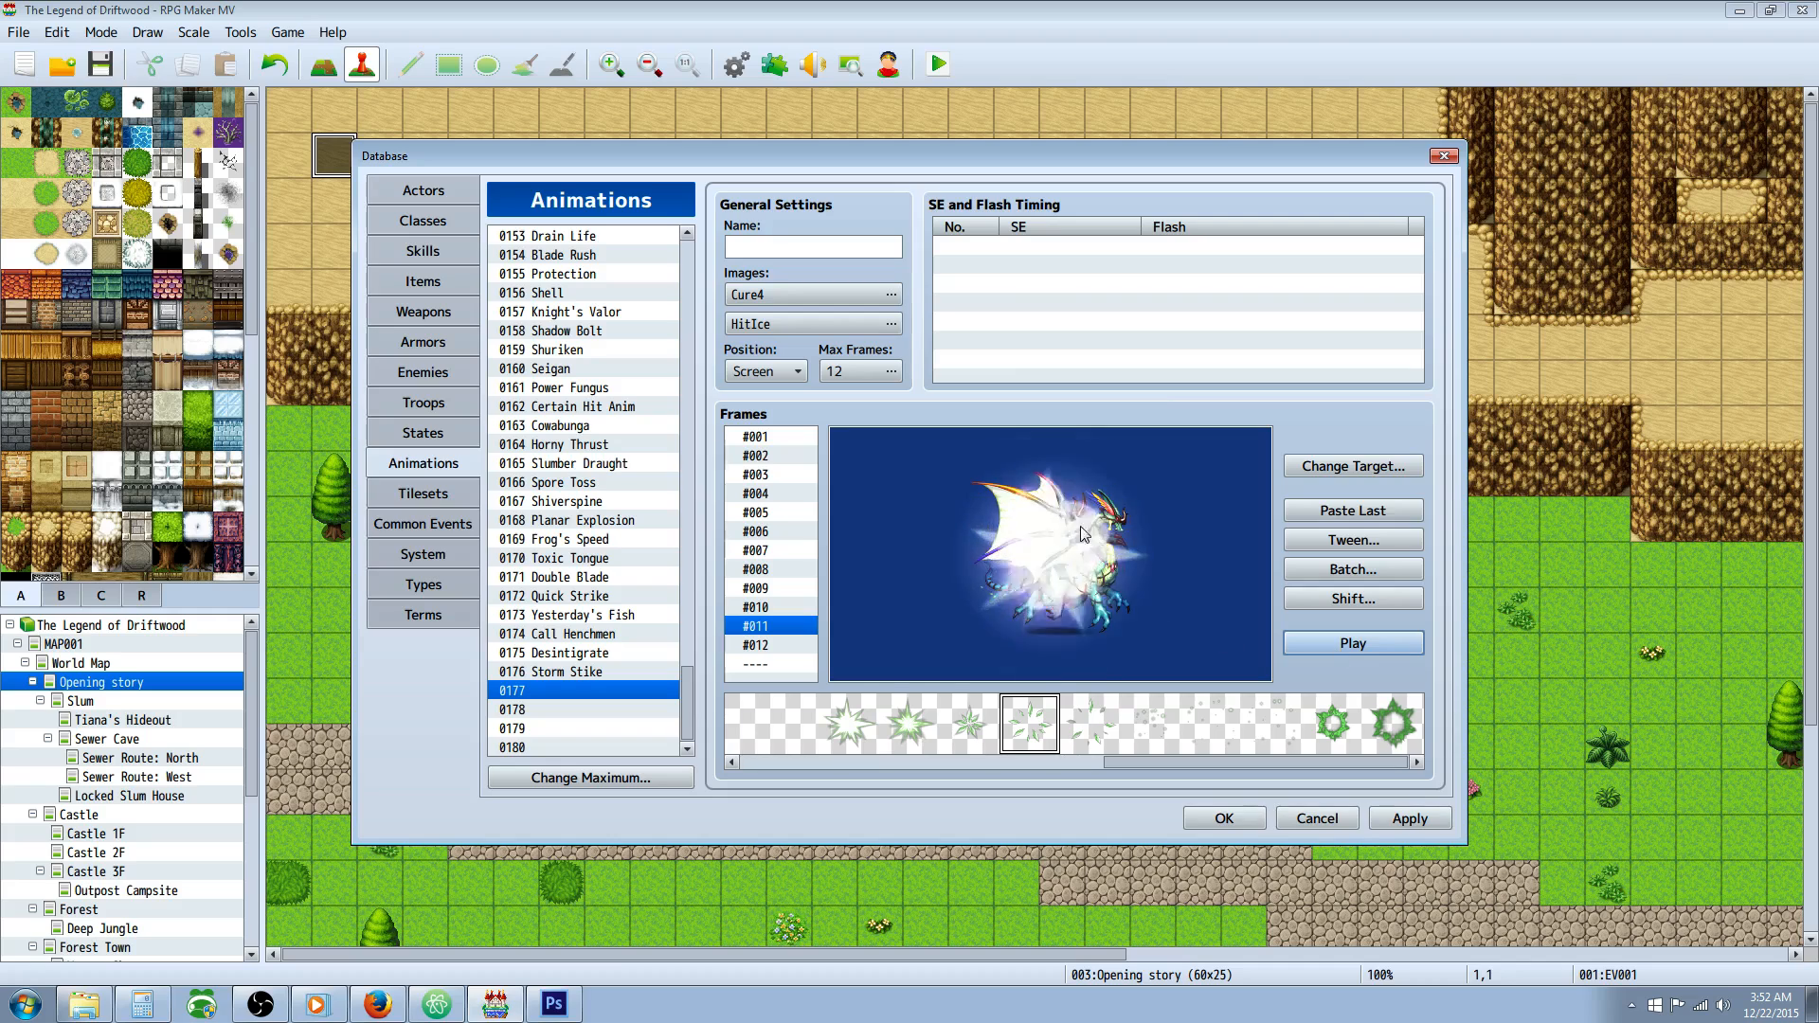
pyautogui.click(1372, 647)
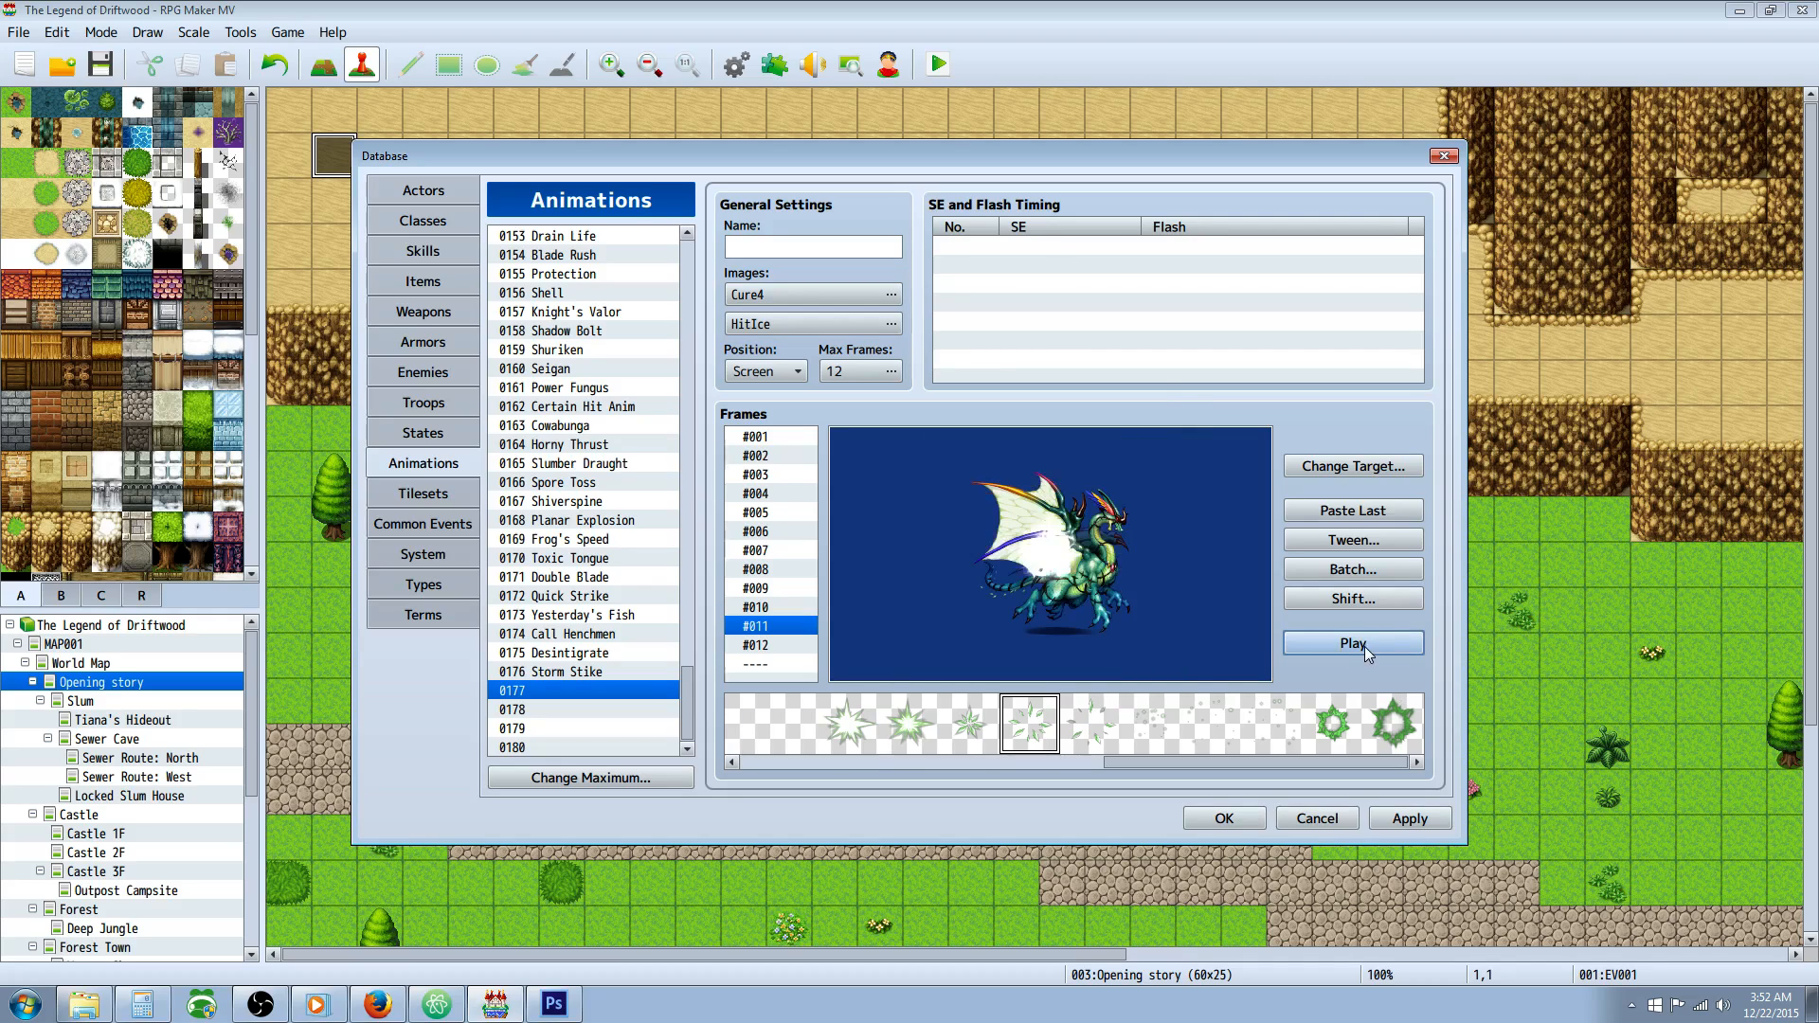
pyautogui.click(1363, 647)
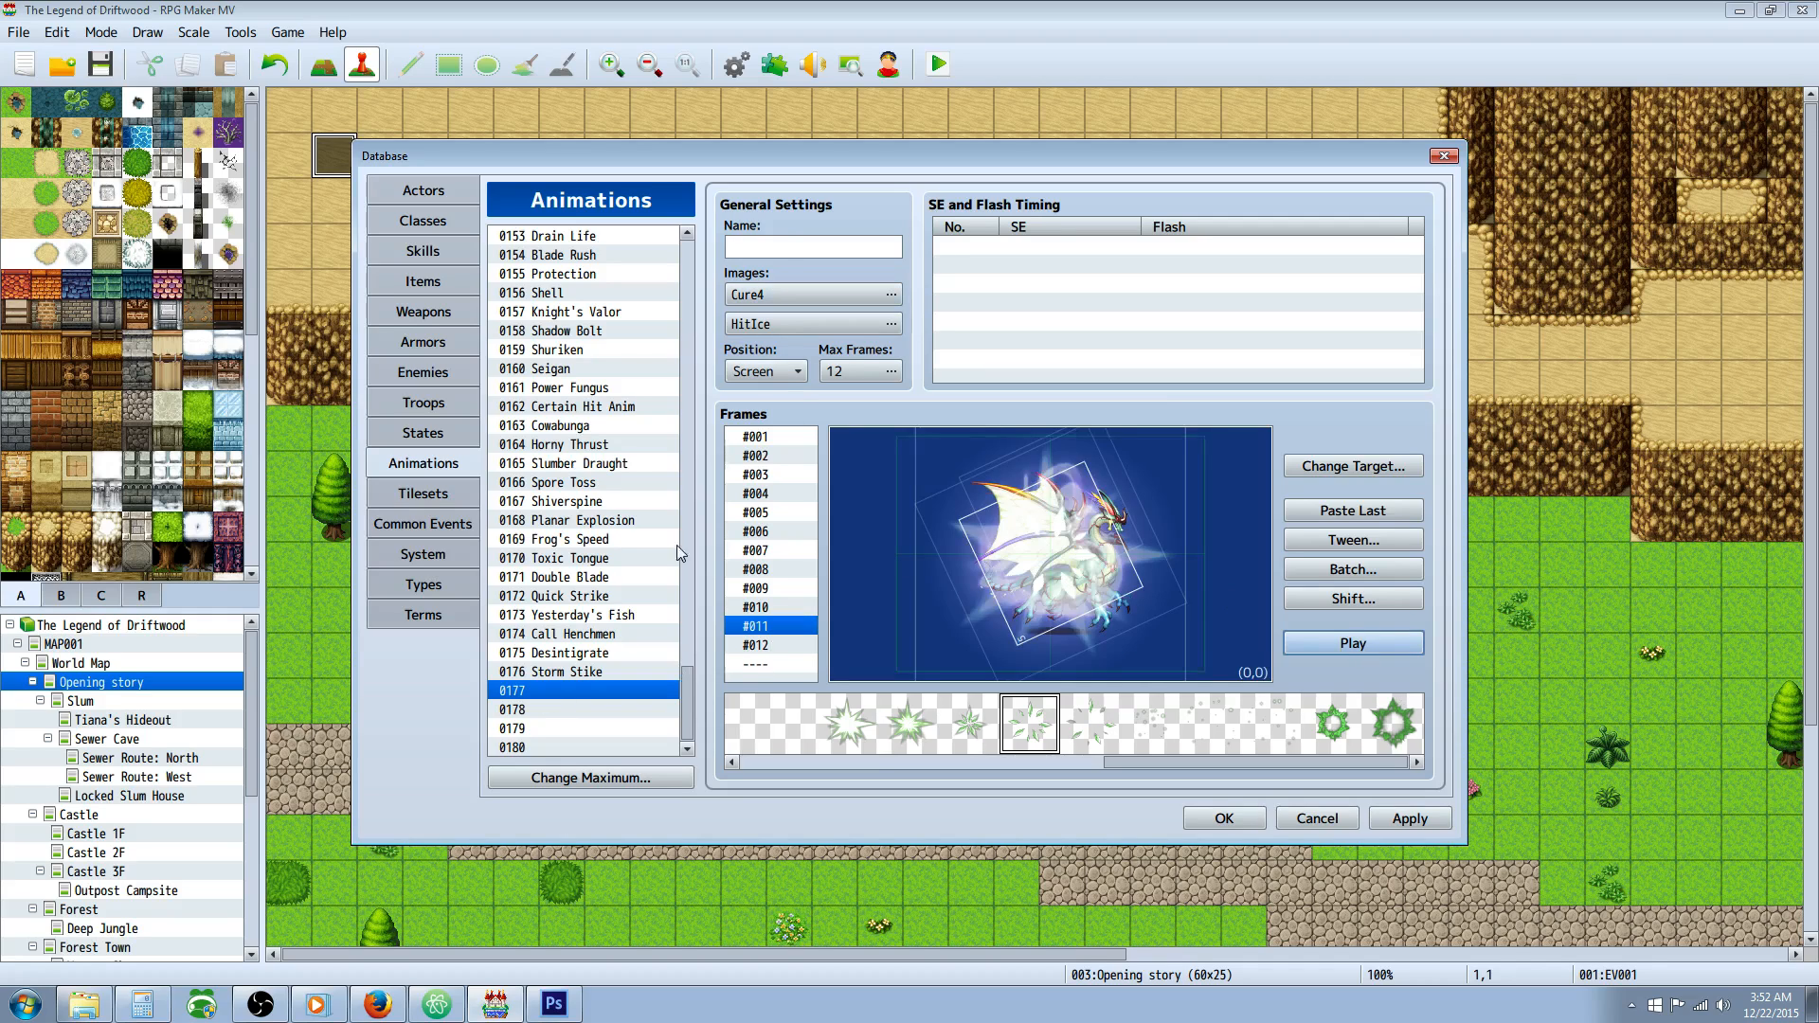
# Add a new cell to frame 1 using the last HitIce ring pattern in the sheet.
pyautogui.click(1386, 723)
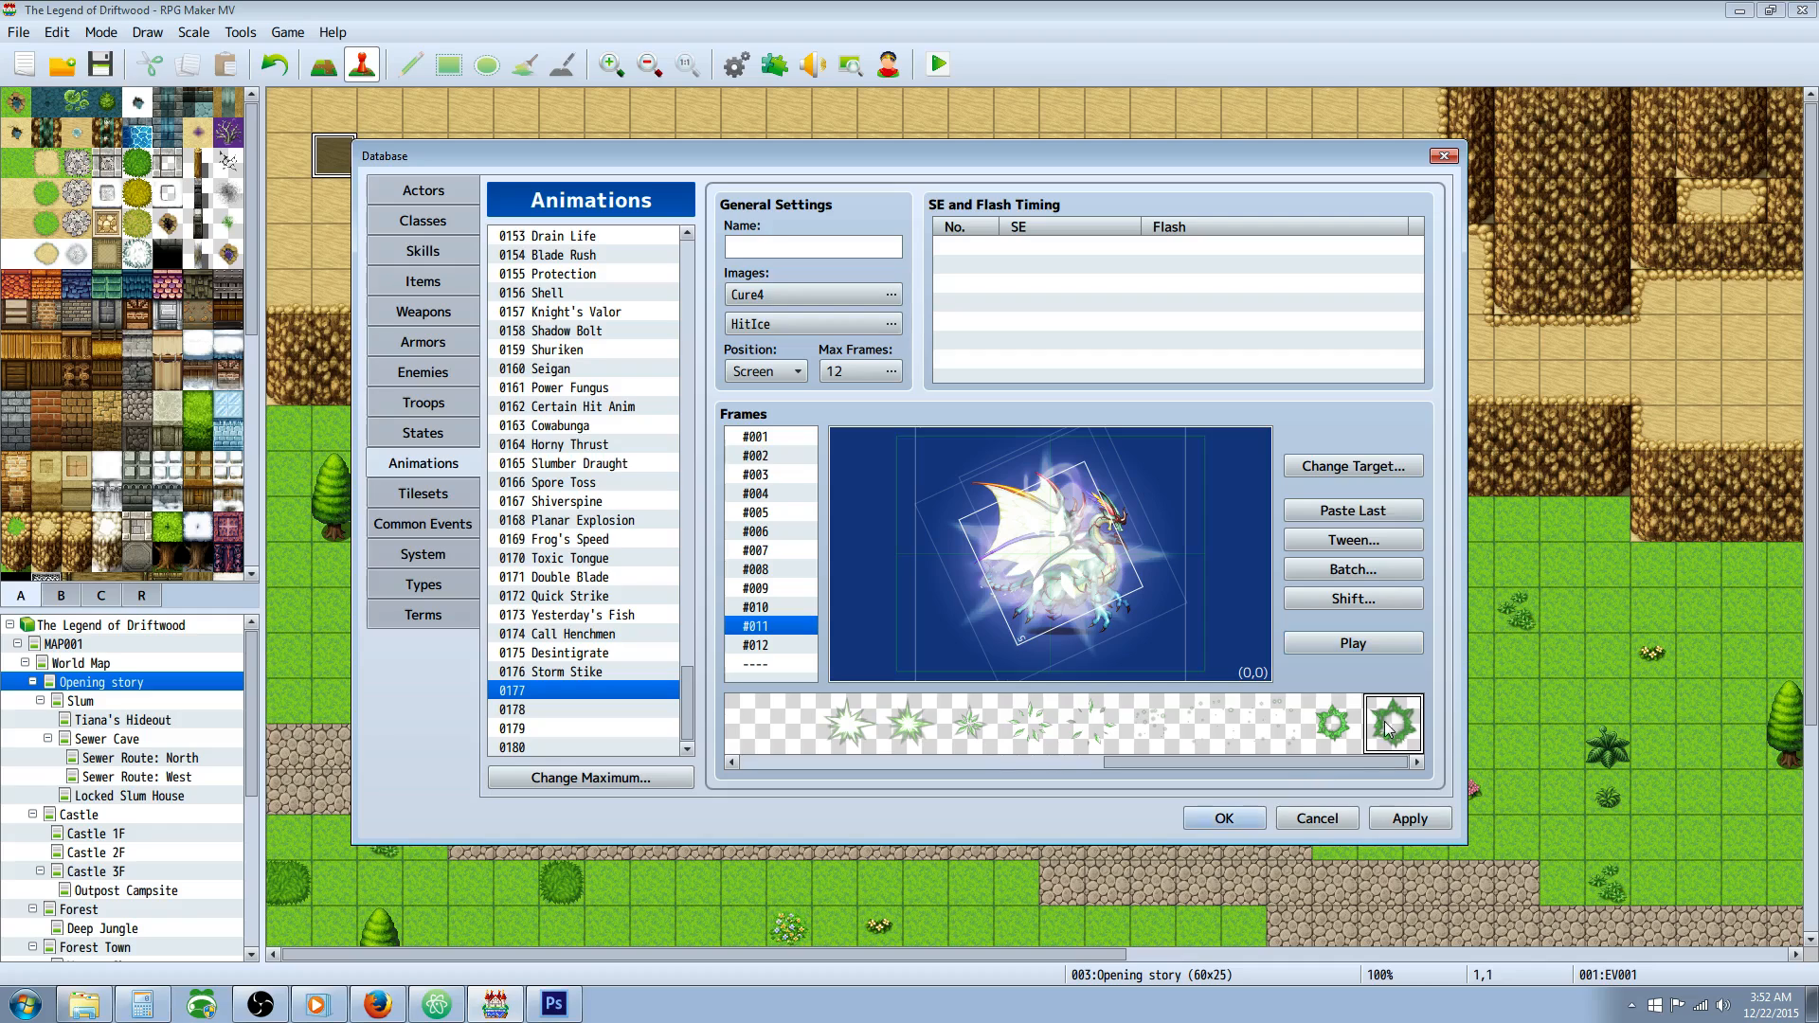
pyautogui.click(745, 439)
pyautogui.rightClick(878, 560)
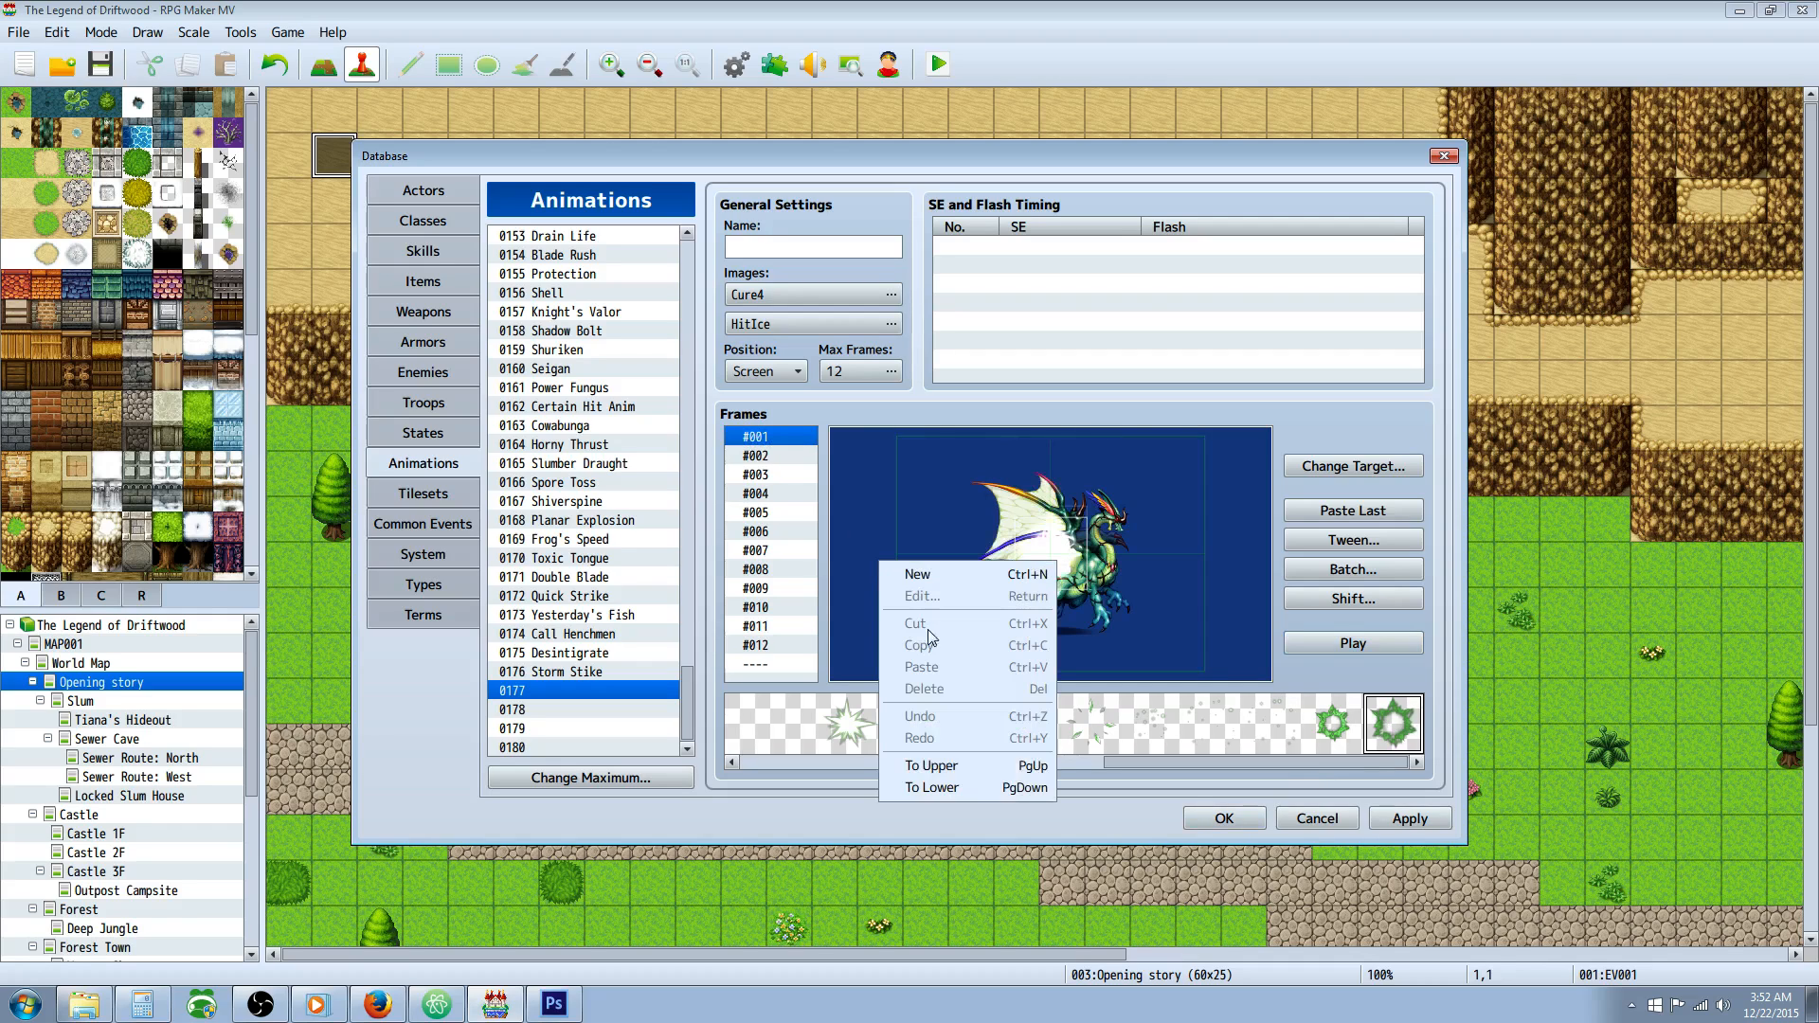
pyautogui.click(906, 568)
pyautogui.rightClick(884, 505)
# Edit the new frame 1 ring cell's properties, setting scale to 25% and opacity to 50.
pyautogui.rightClick(873, 557)
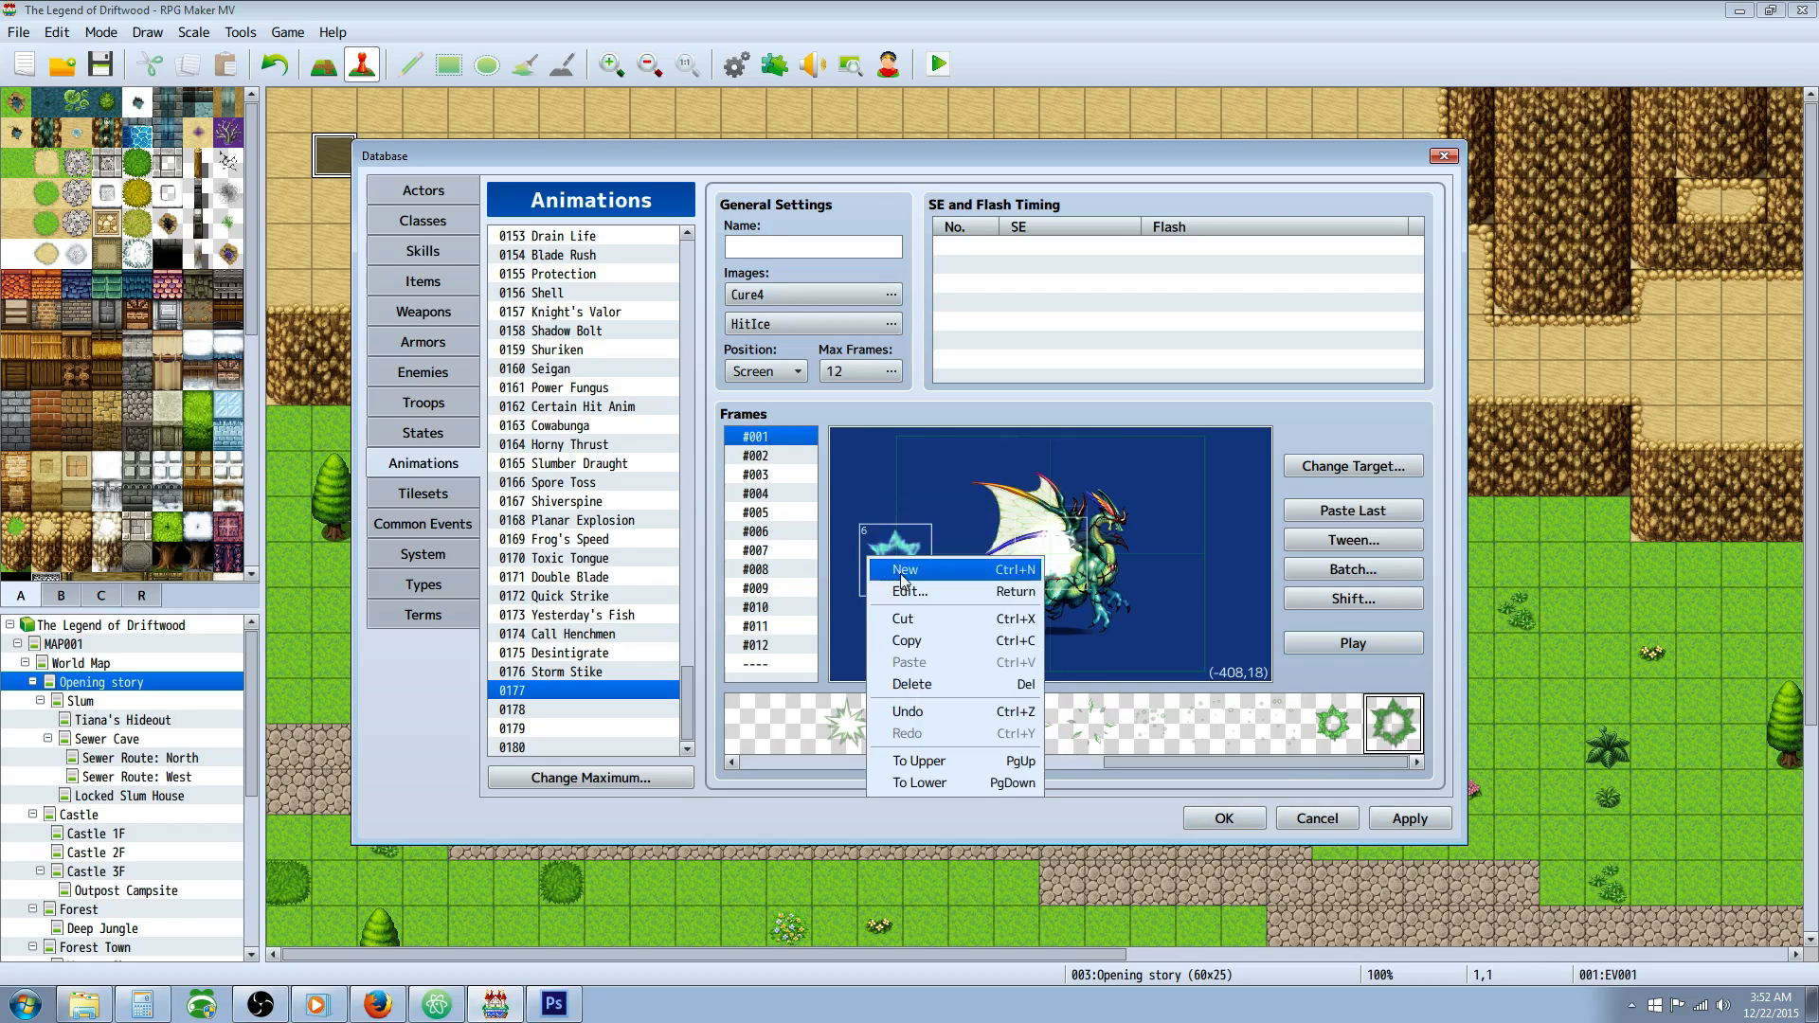
pyautogui.click(933, 591)
pyautogui.doubleClick(1198, 530)
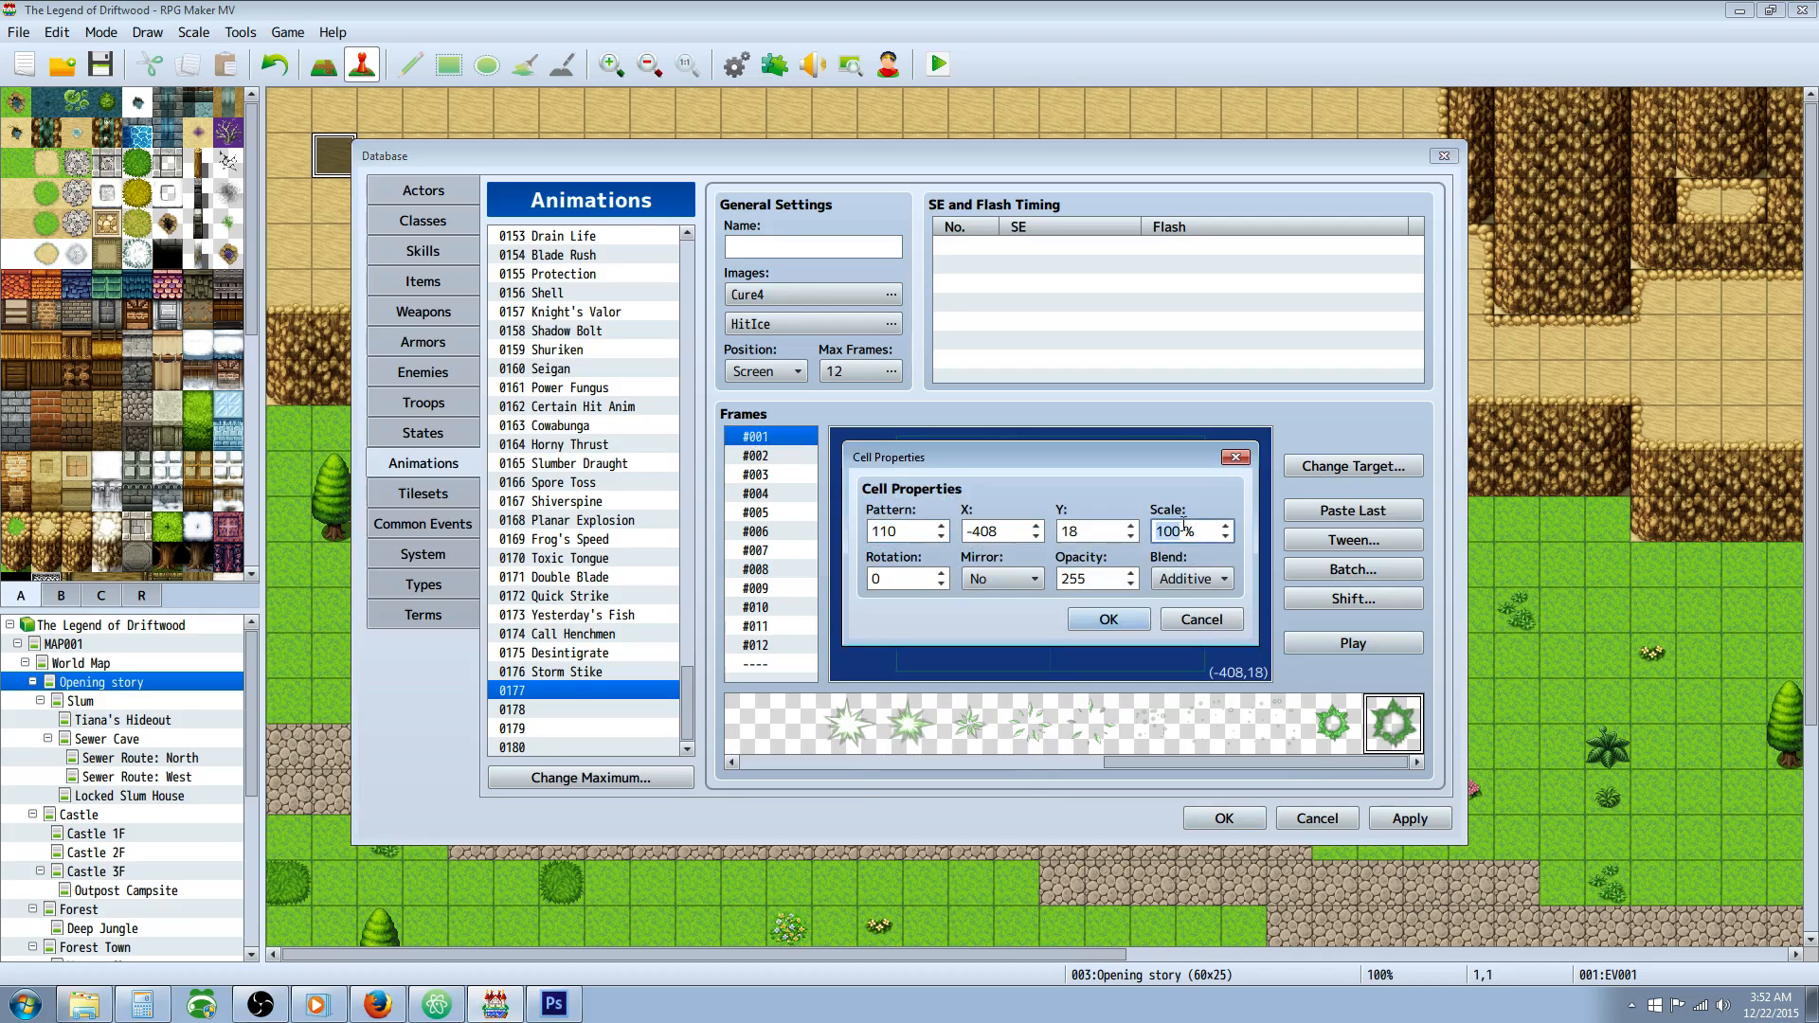
pyautogui.write('25')
pyautogui.doubleClick(1099, 579)
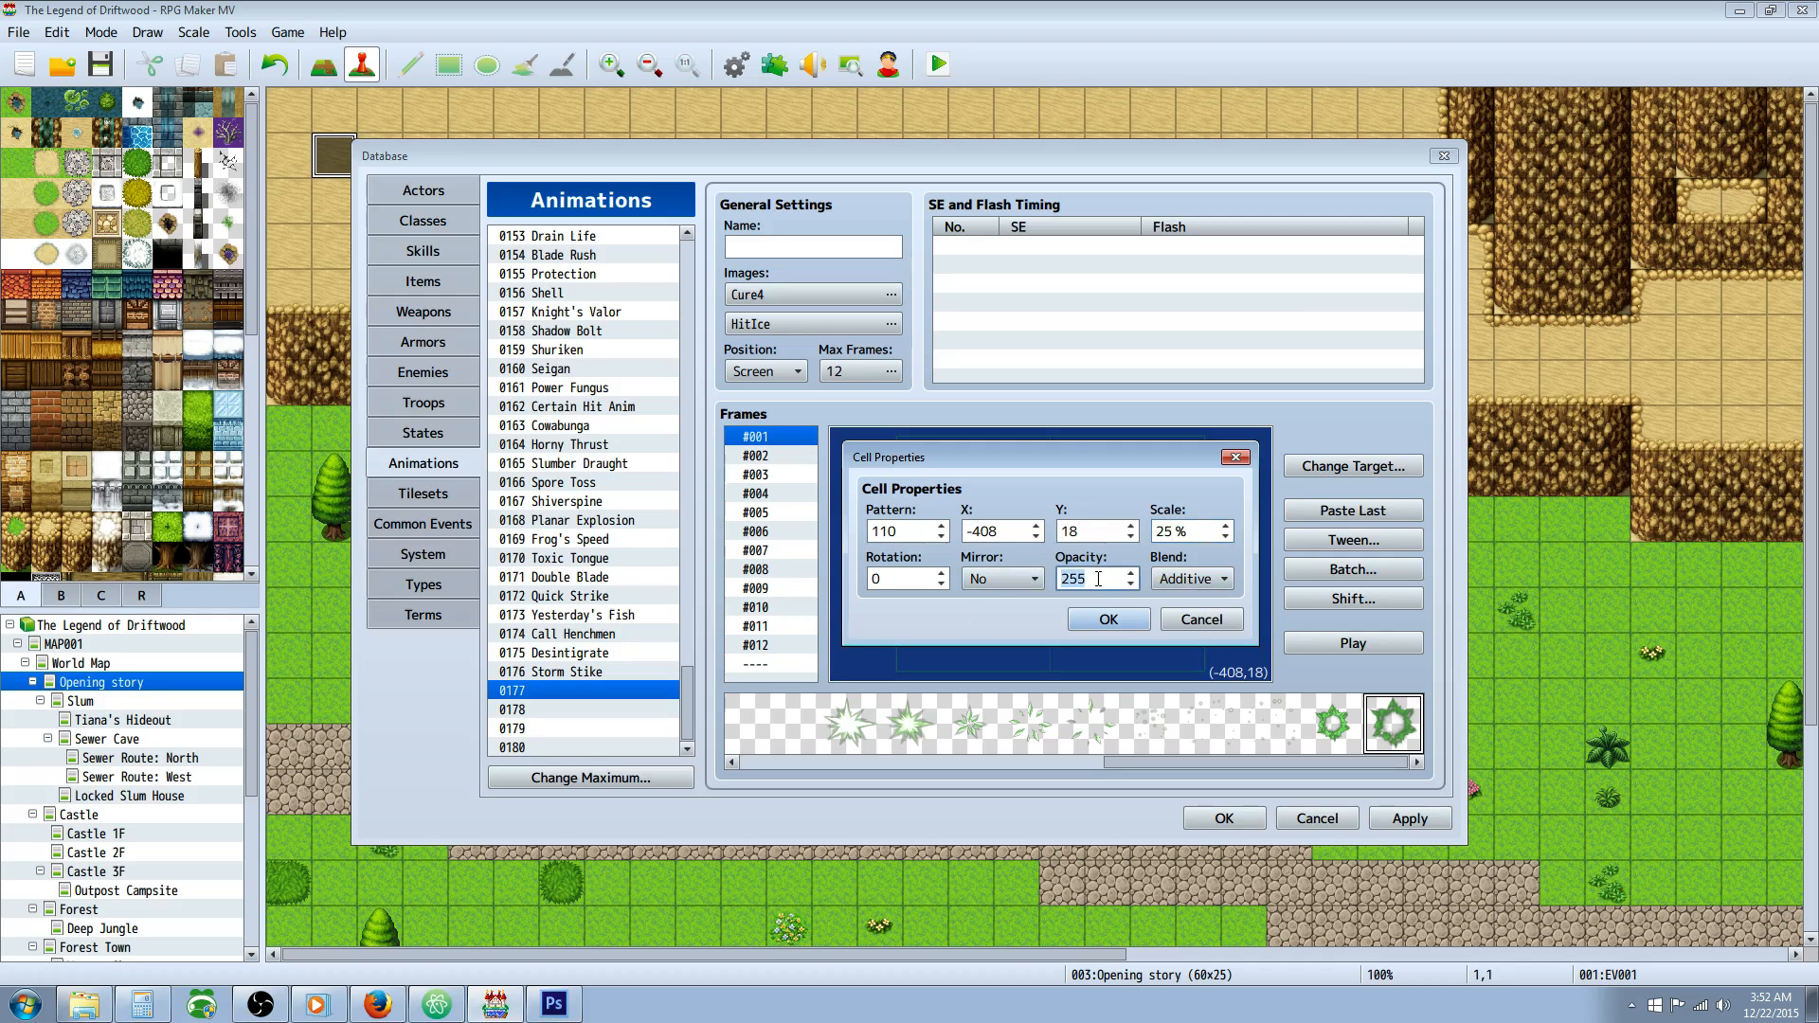
pyautogui.write('50')
# Change the frame 1 ring cell's scale to 400%, centre it at X 0, Y 0, and accept its properties.
pyautogui.doubleClick(1201, 532)
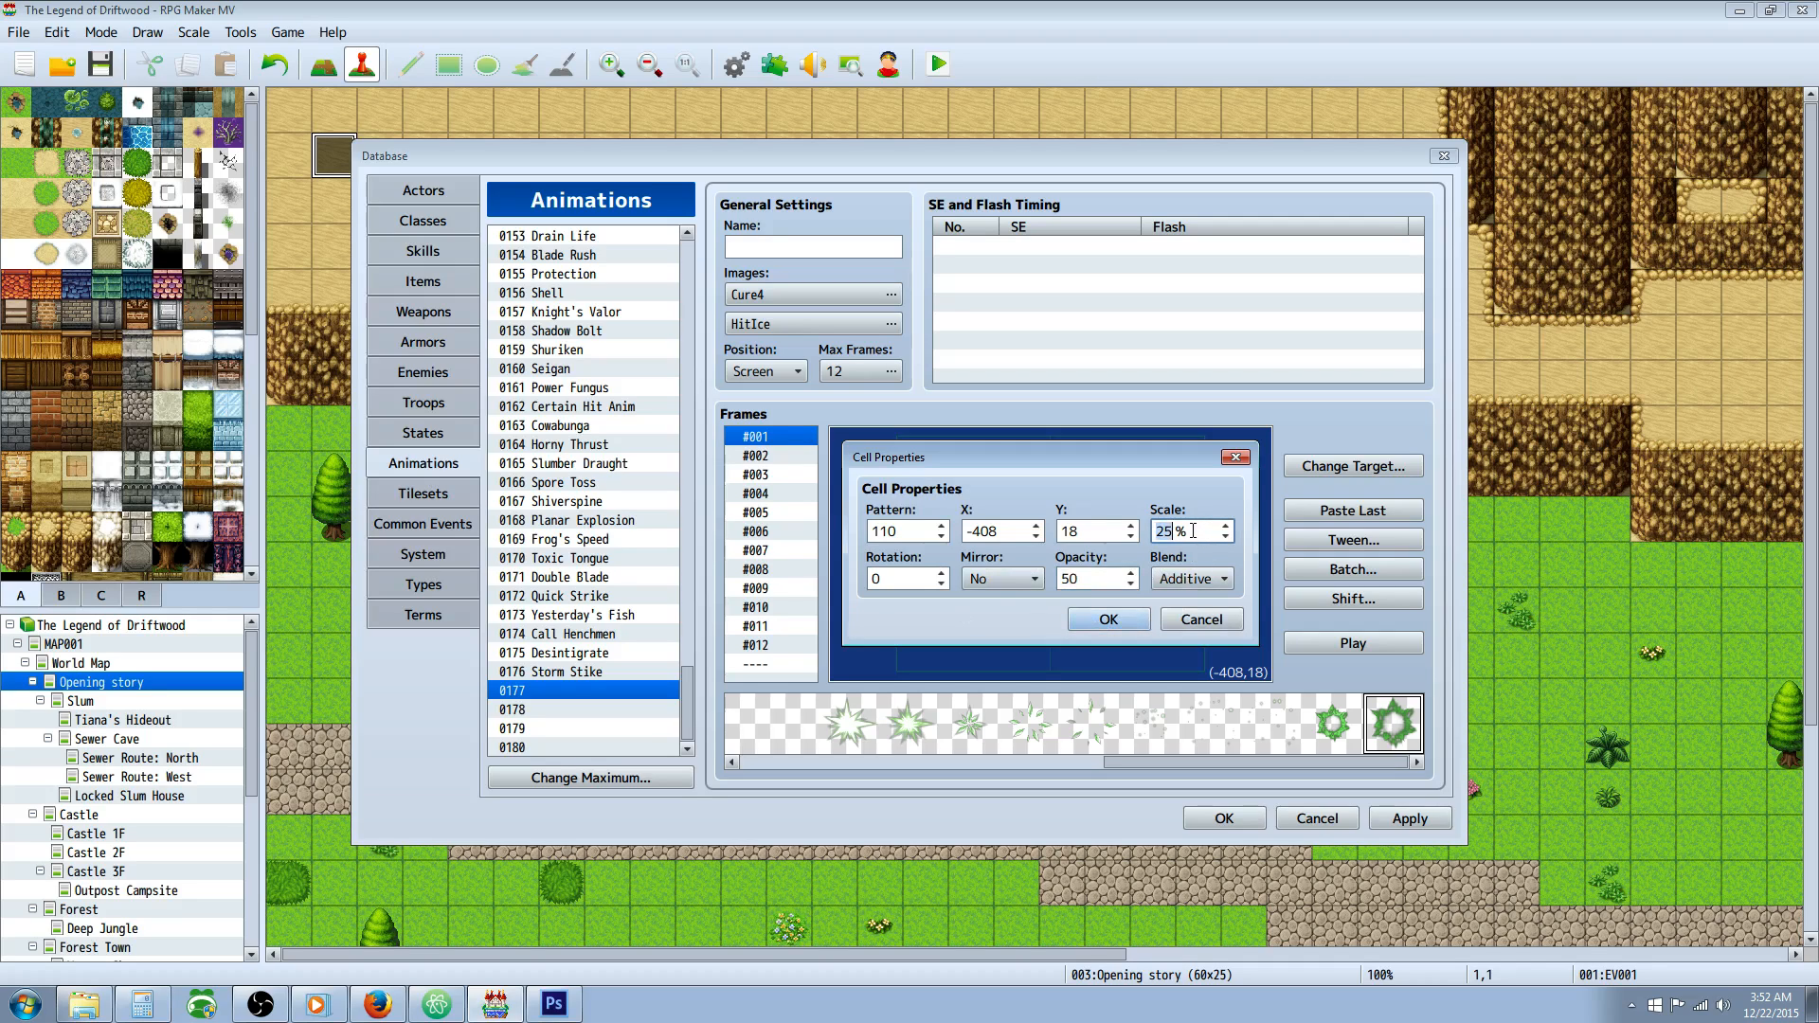
pyautogui.write('40')
pyautogui.hotkey('shift', 'Tab')
pyautogui.hotkey('shift', 'Tab')
pyautogui.write('0')
pyautogui.press('Tab')
pyautogui.write('0')
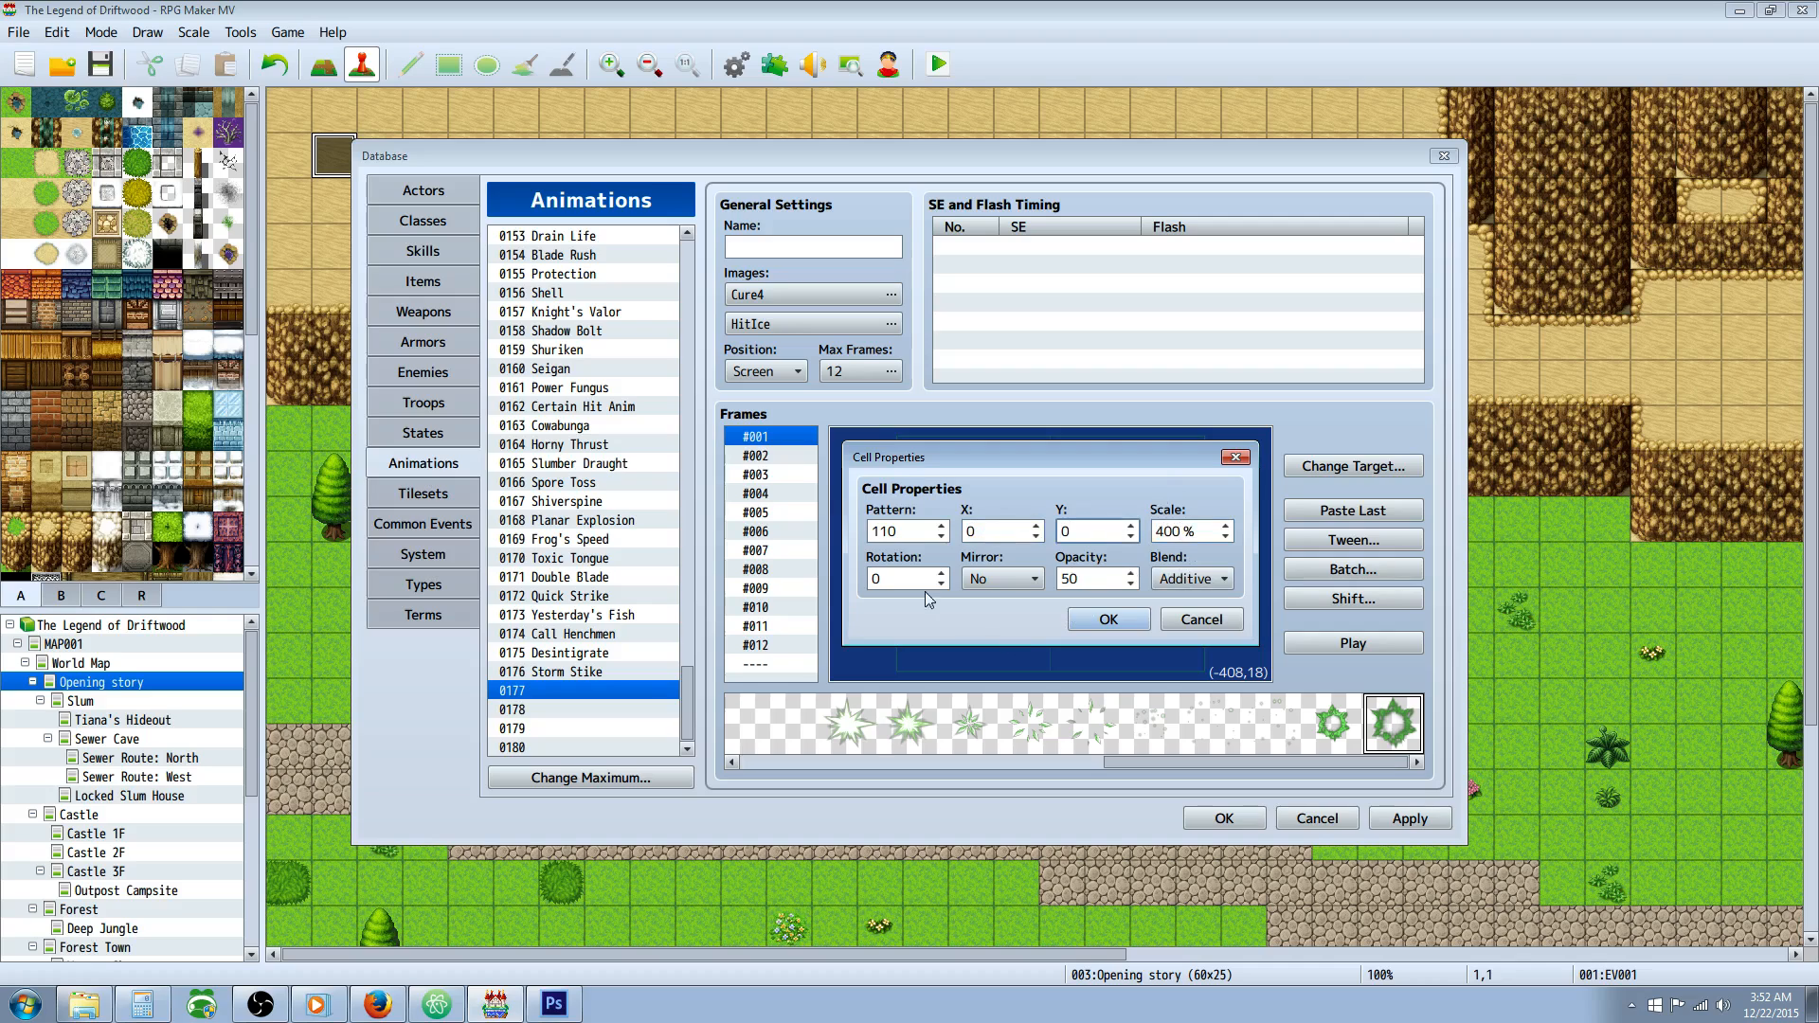
pyautogui.click(1115, 619)
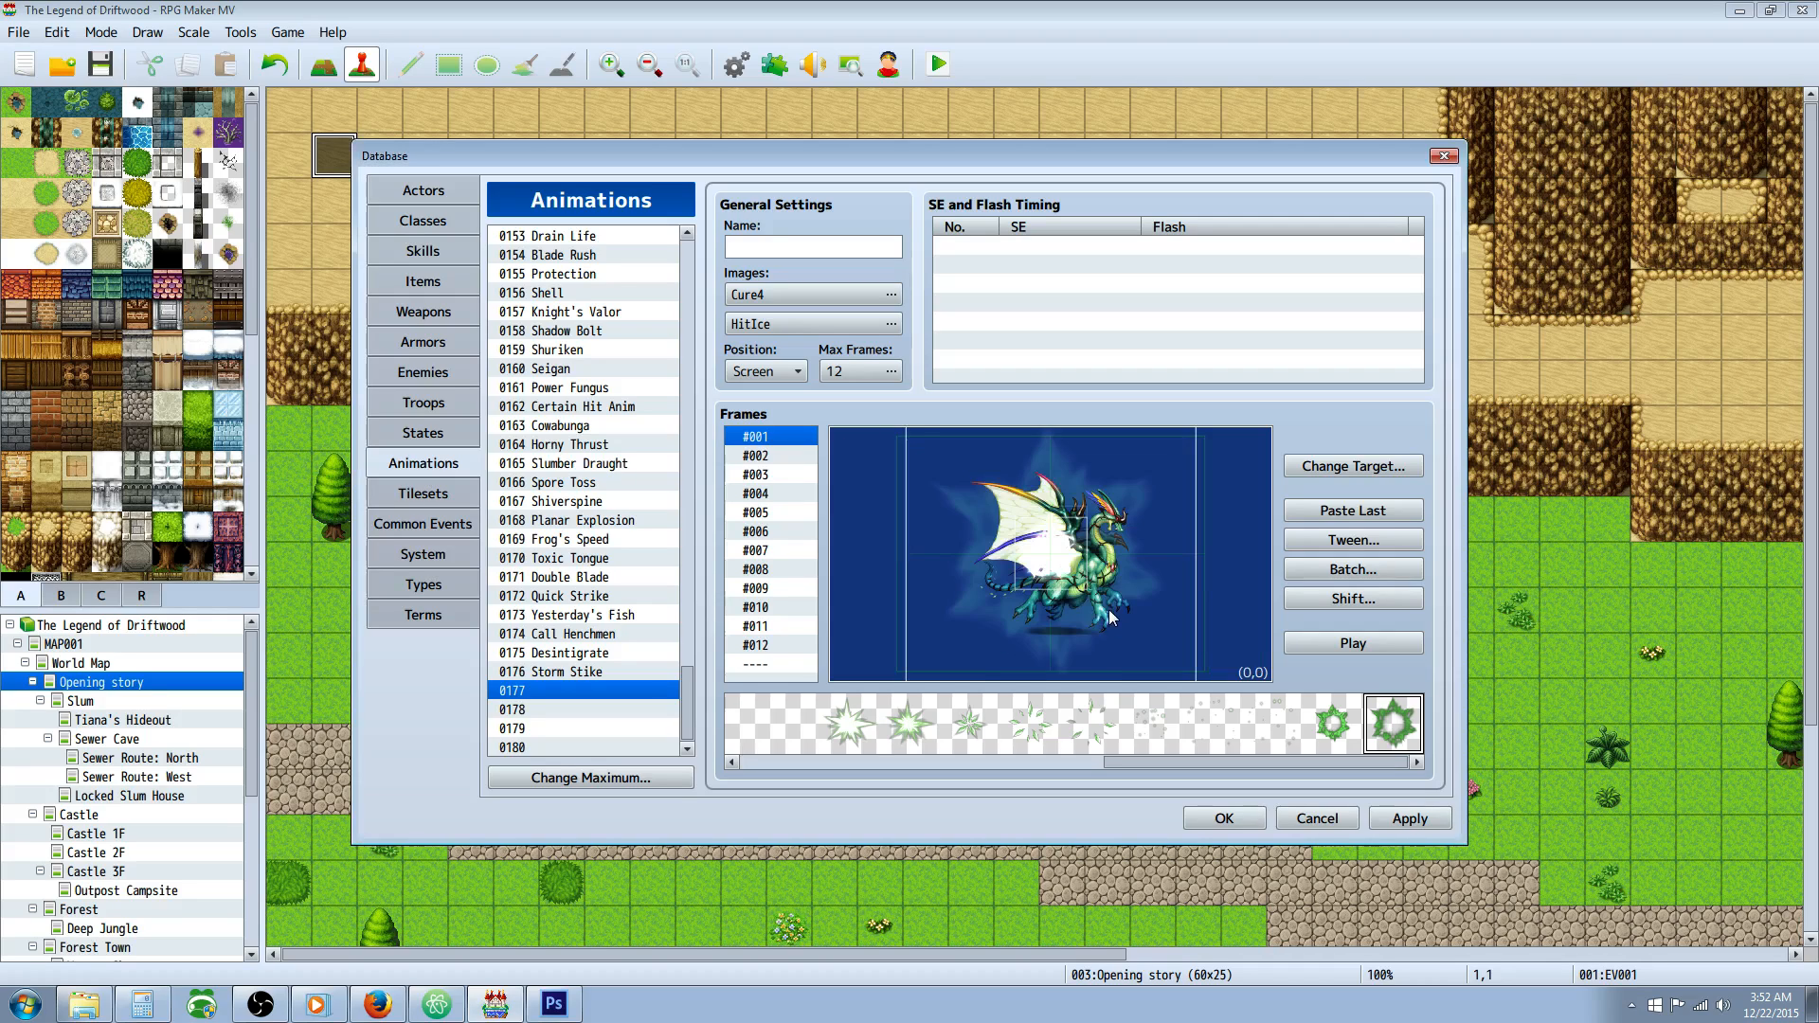
# Add a new cell with the same ring pattern to frame 4.
pyautogui.click(763, 494)
pyautogui.rightClick(837, 526)
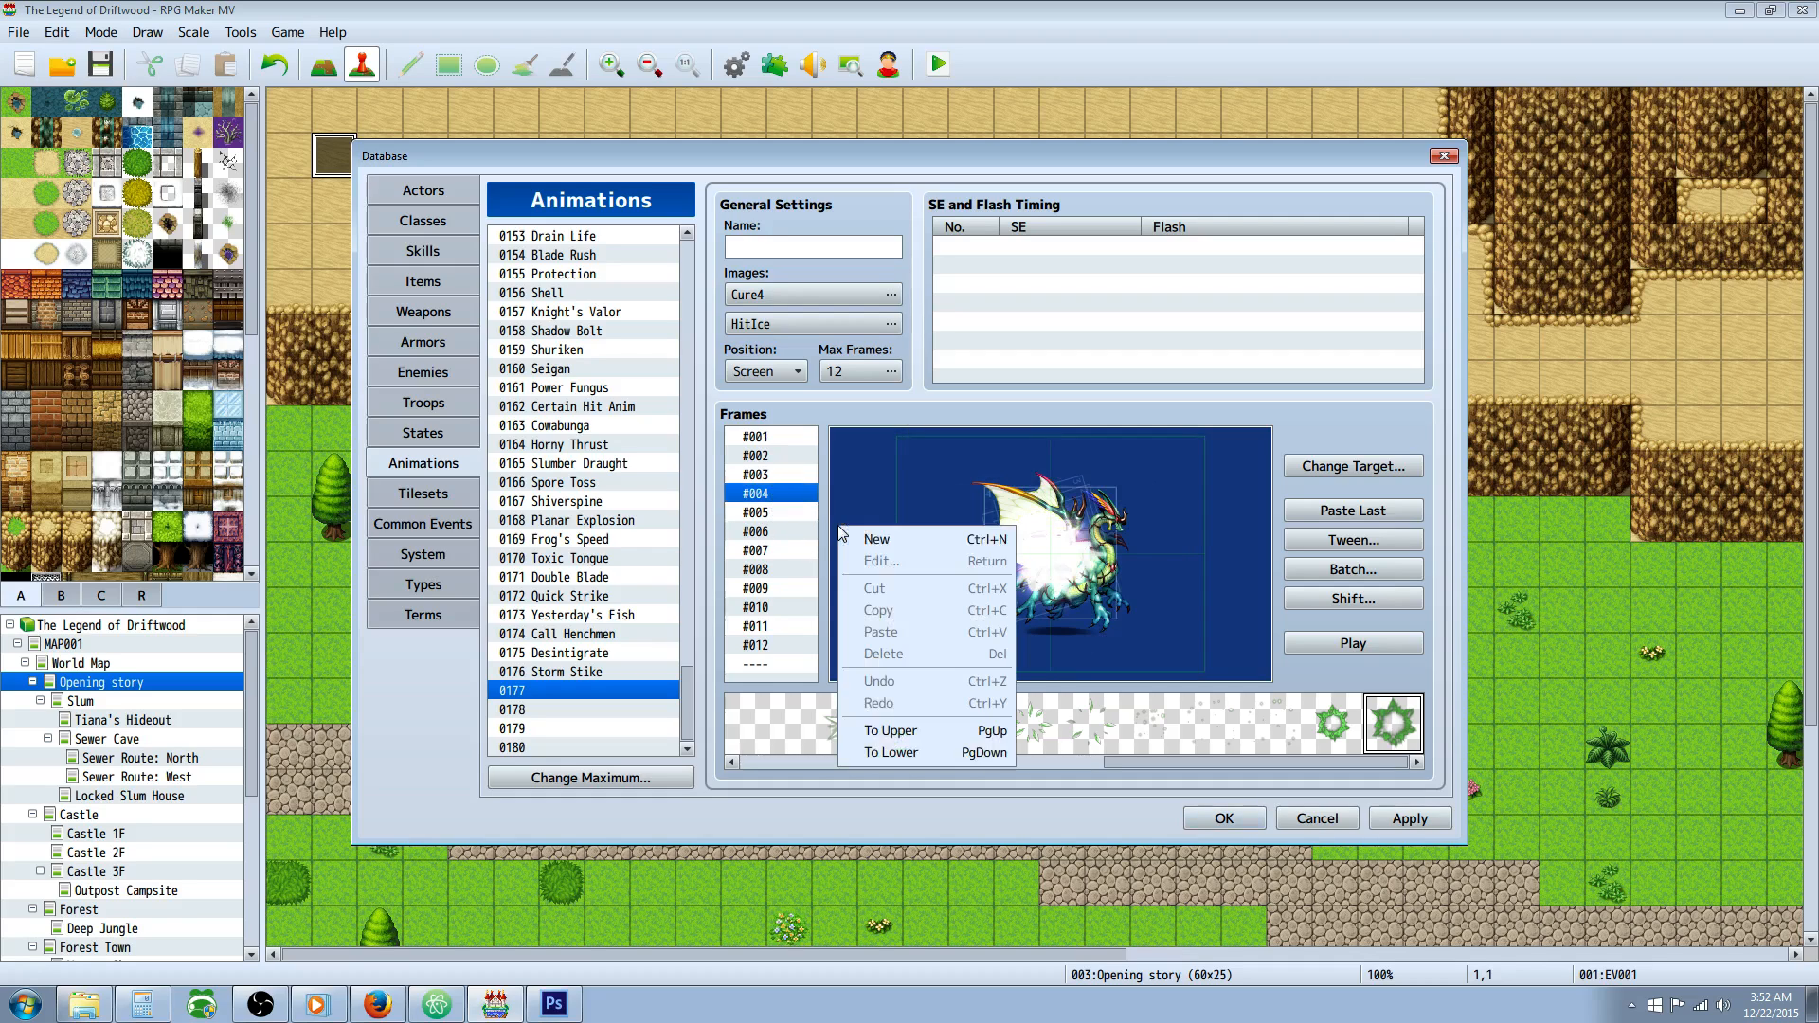
pyautogui.click(903, 545)
# Set the frame 4 ring cell to X 0, Y 0, rotation 90, scale 300% and opacity 100, and accept it.
pyautogui.rightClick(905, 545)
pyautogui.click(940, 566)
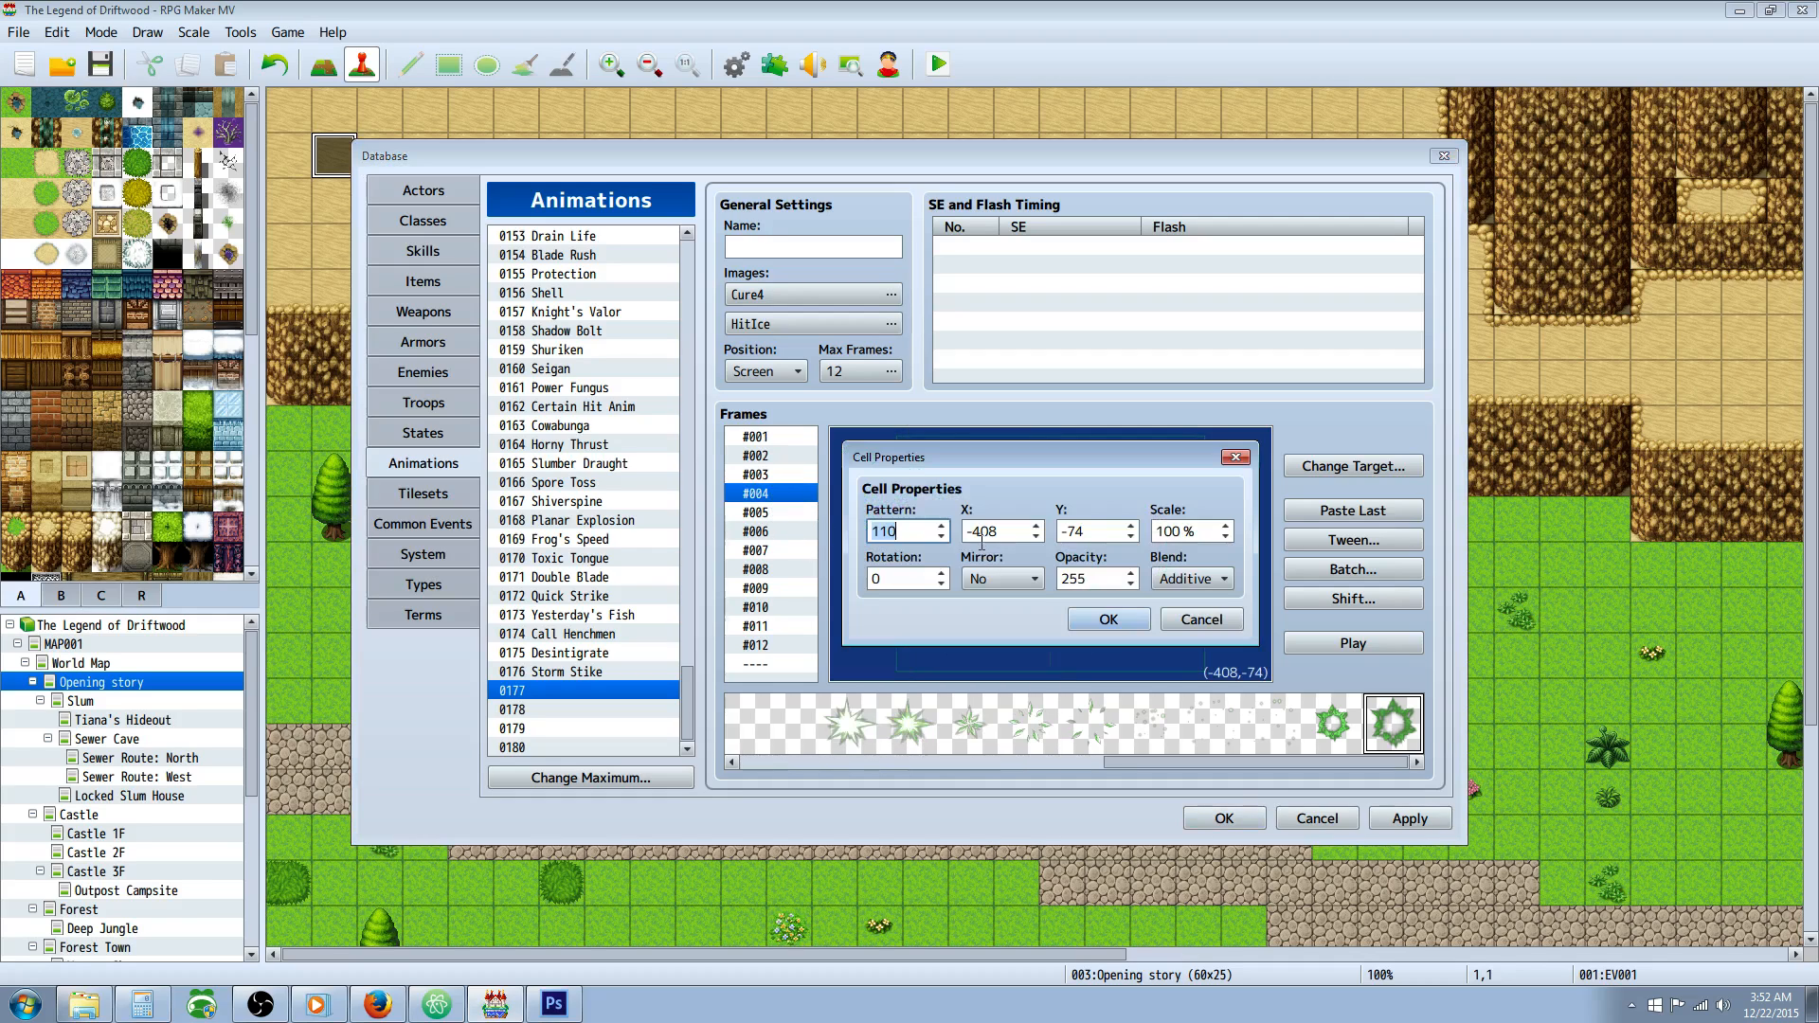
pyautogui.press('Tab')
pyautogui.write('0')
pyautogui.press('Tab')
pyautogui.write('0')
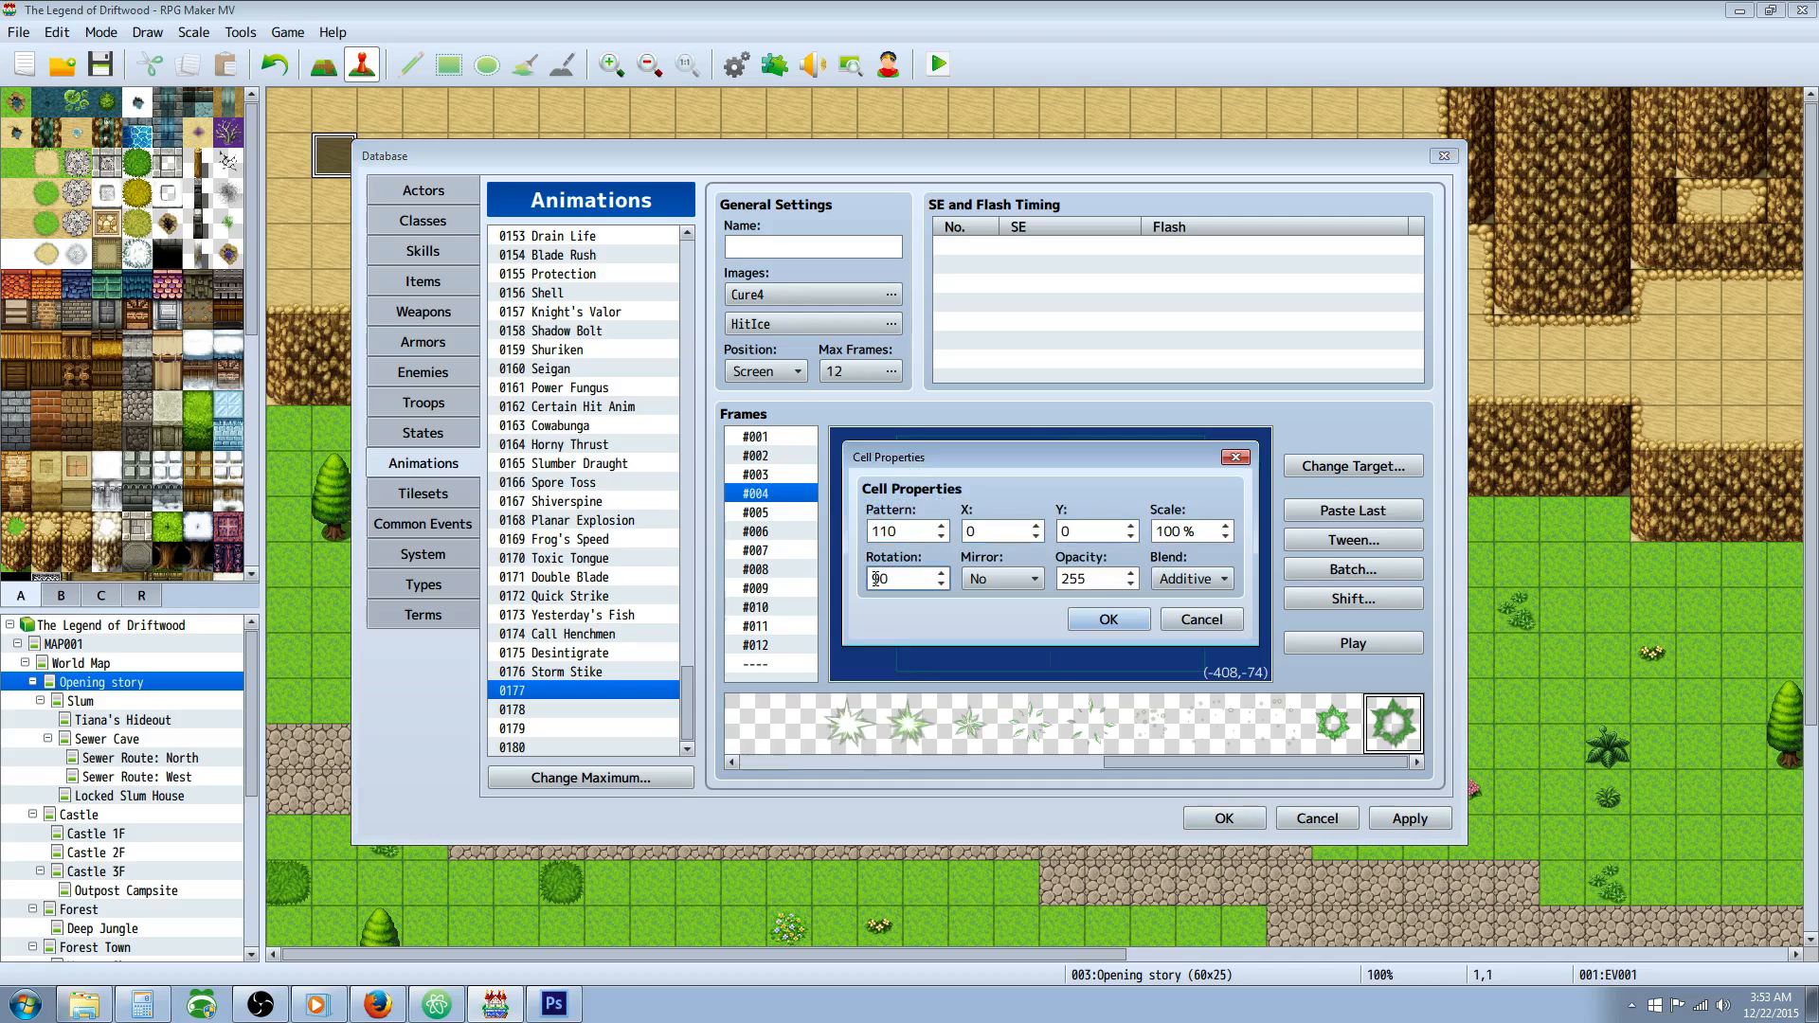
pyautogui.click(1184, 531)
pyautogui.write('3')
pyautogui.click(1105, 580)
pyautogui.write('100')
pyautogui.click(1107, 620)
# Review the frame 1 ring cell's properties without changing them, and return to frame 4.
pyautogui.click(791, 438)
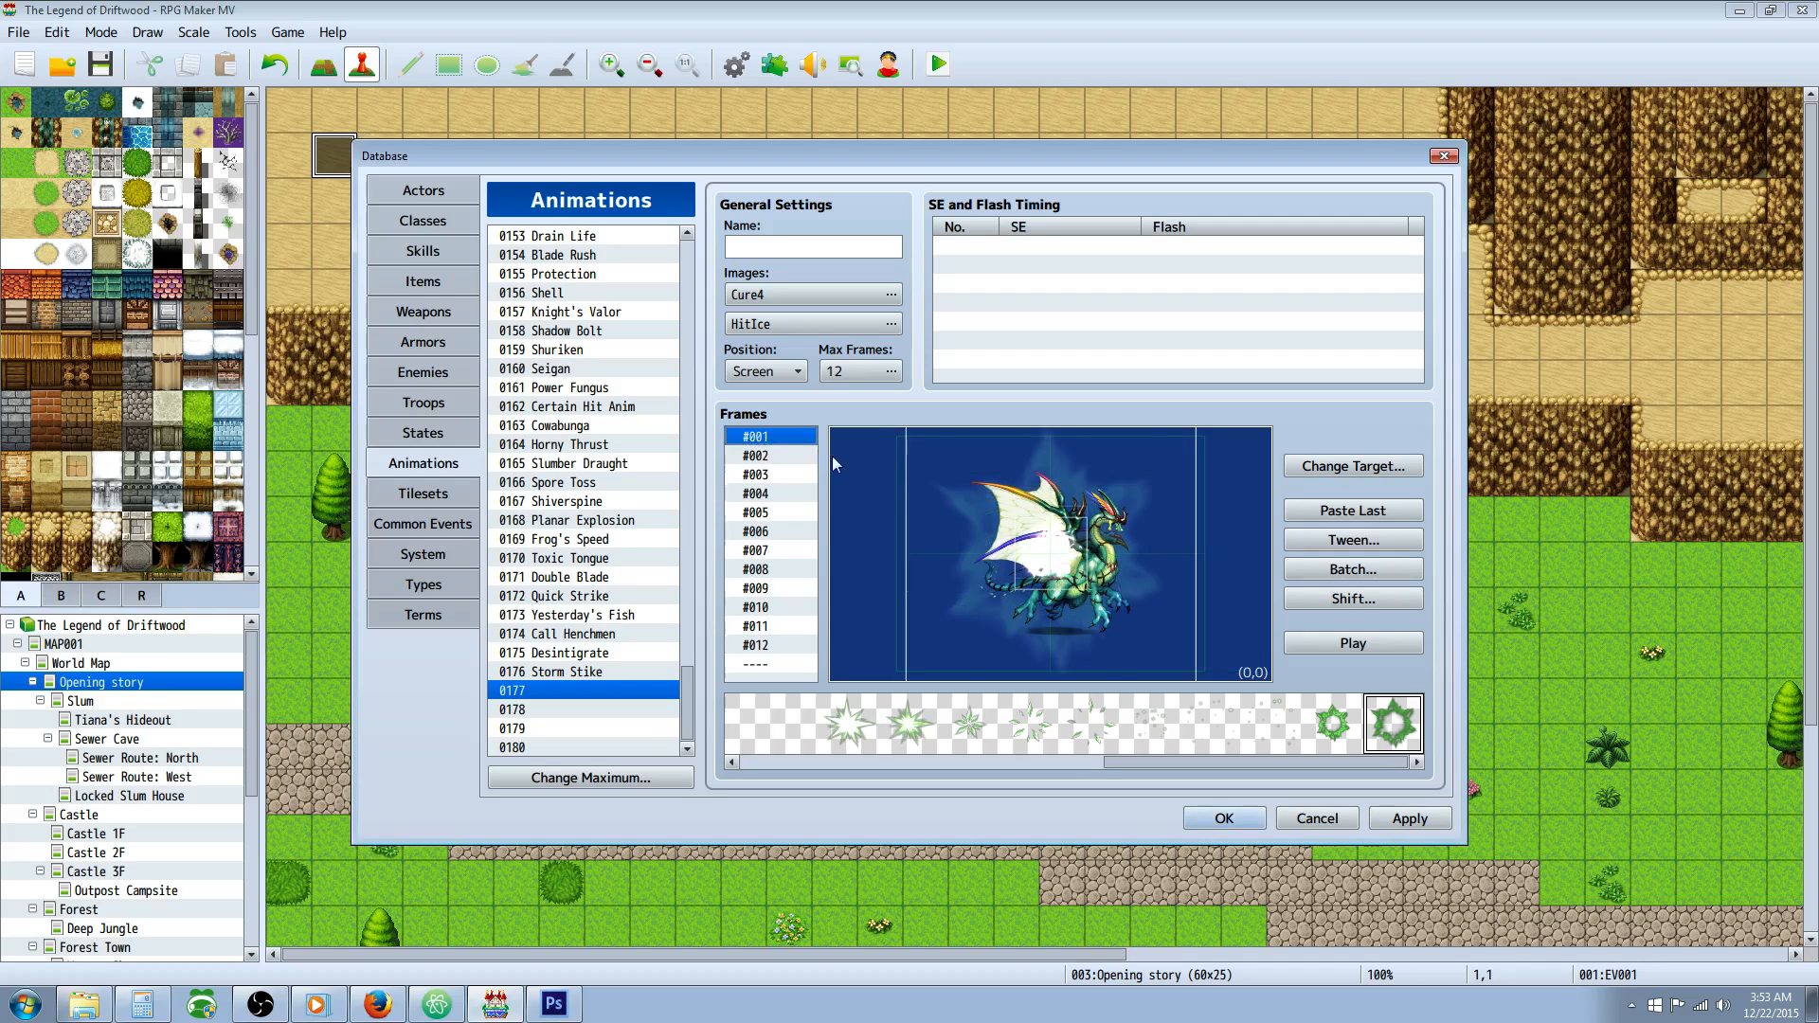
pyautogui.rightClick(933, 462)
pyautogui.click(965, 503)
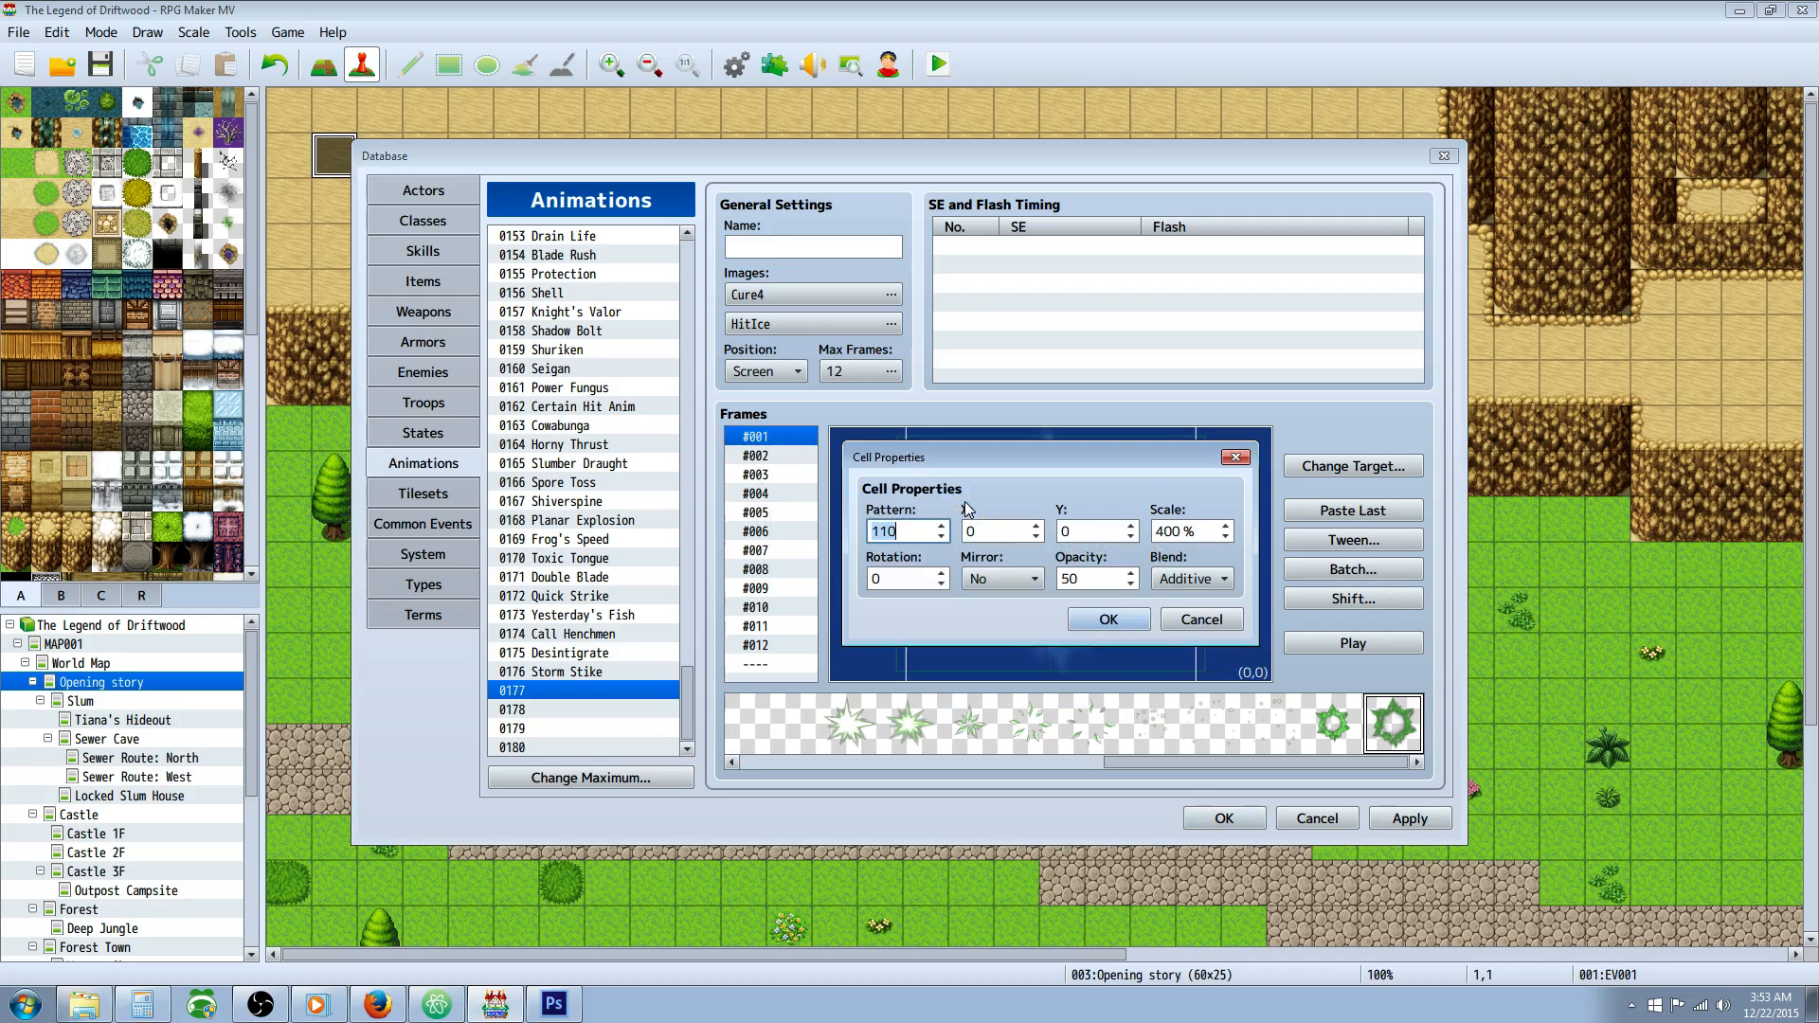
pyautogui.click(1175, 620)
pyautogui.click(778, 494)
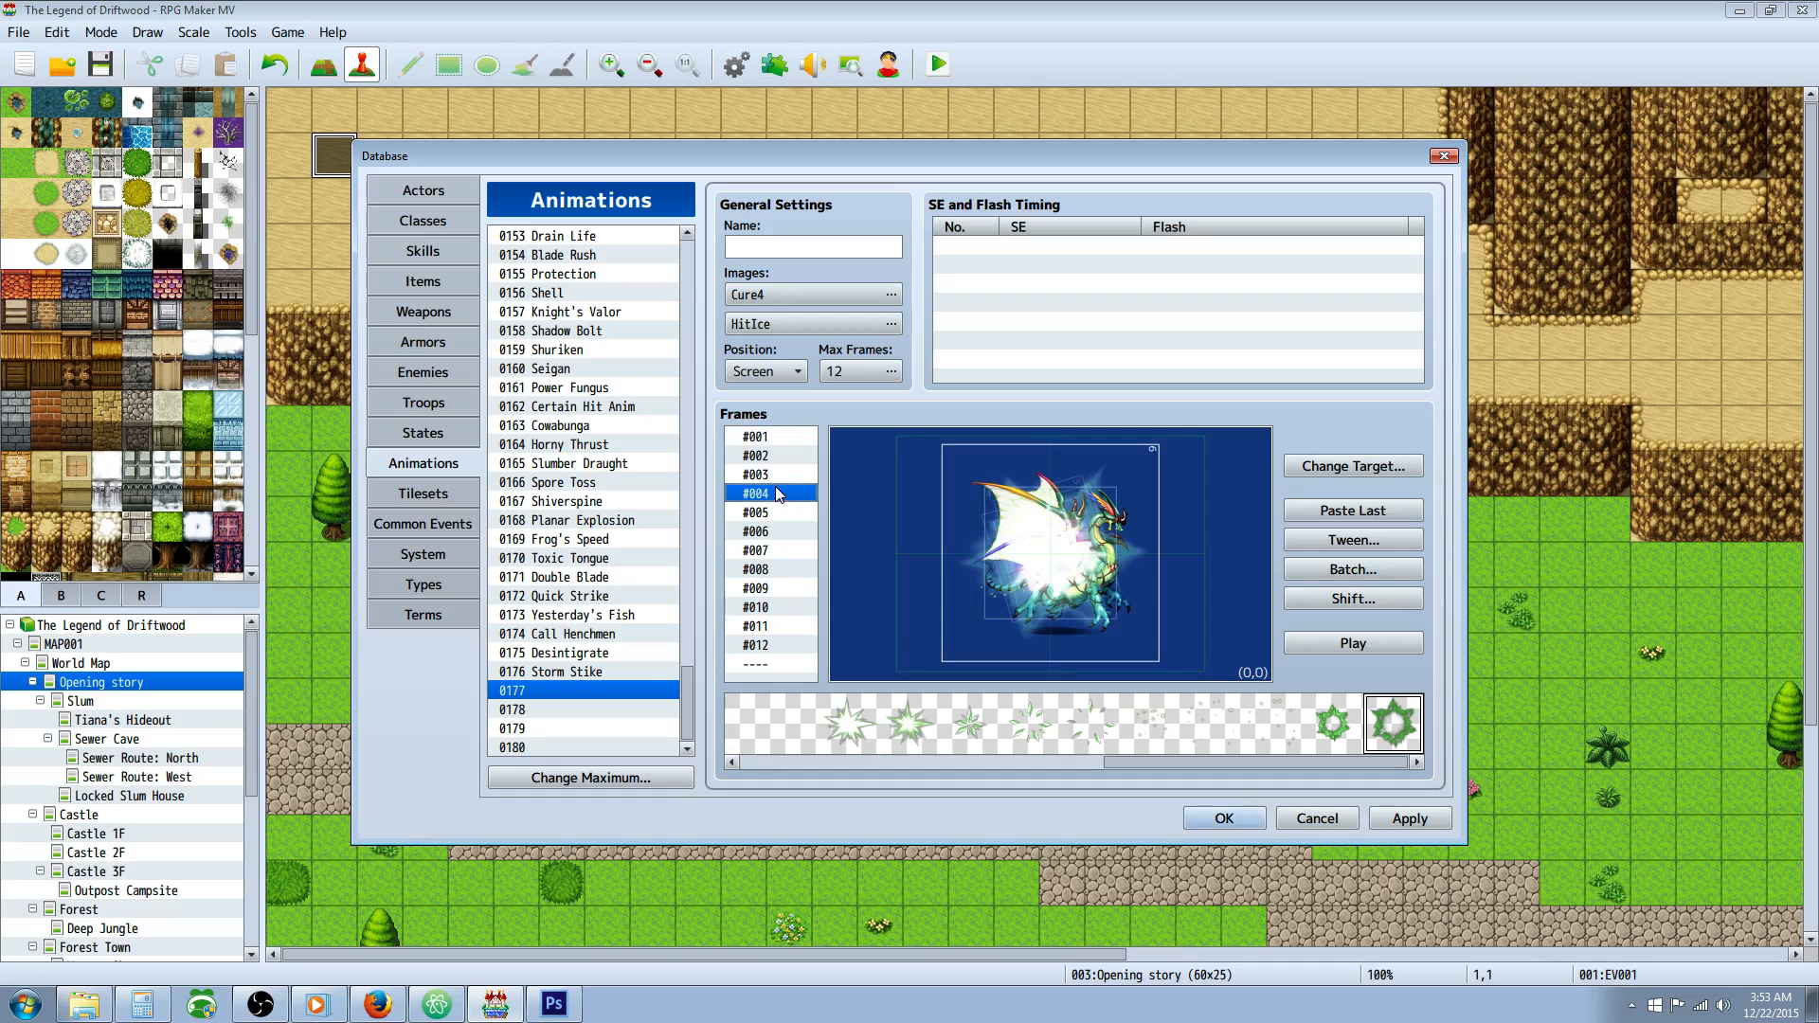
# Add a new cell with the ring pattern to frame 8.
pyautogui.click(783, 569)
pyautogui.rightClick(836, 514)
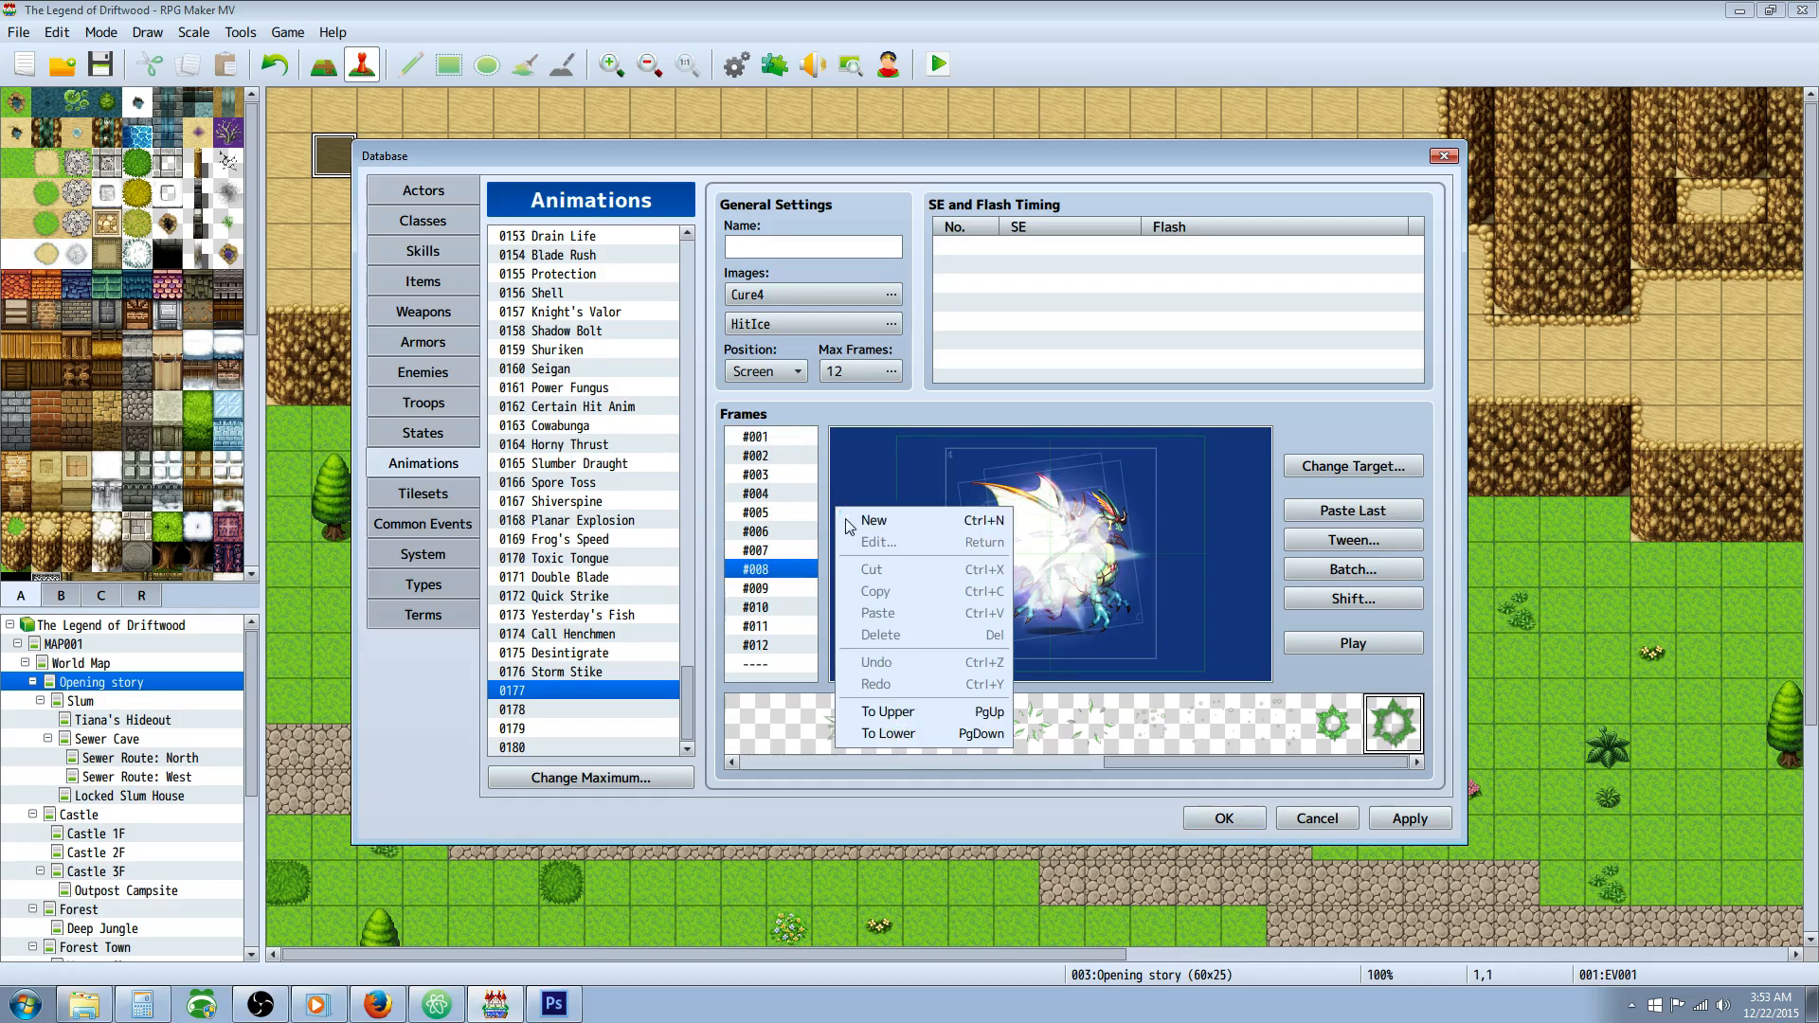
pyautogui.click(888, 524)
pyautogui.rightClick(879, 501)
pyautogui.click(913, 541)
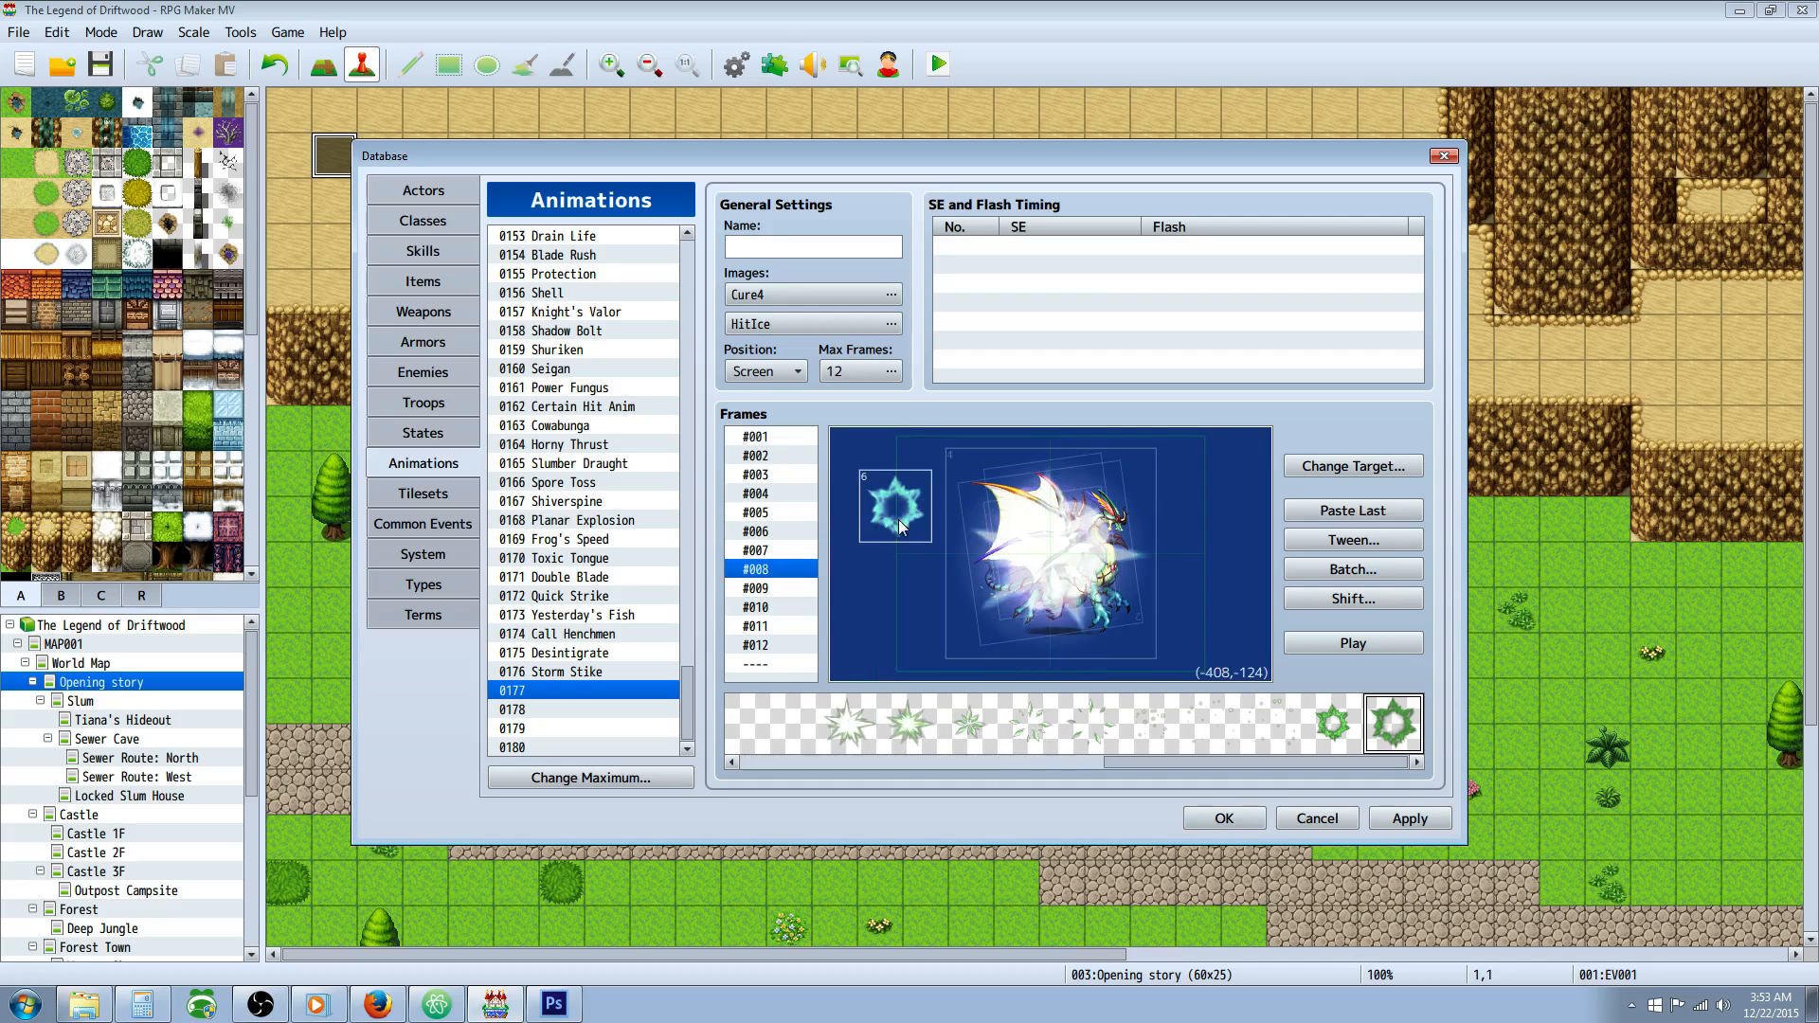
# Set the frame 8 ring cell to X 0, Y 0, scale 200%, rotation 180 and opacity 175, and accept it.
pyautogui.rightClick(899, 519)
pyautogui.click(925, 556)
pyautogui.doubleClick(999, 532)
pyautogui.write('0')
pyautogui.press('Tab')
pyautogui.write('0')
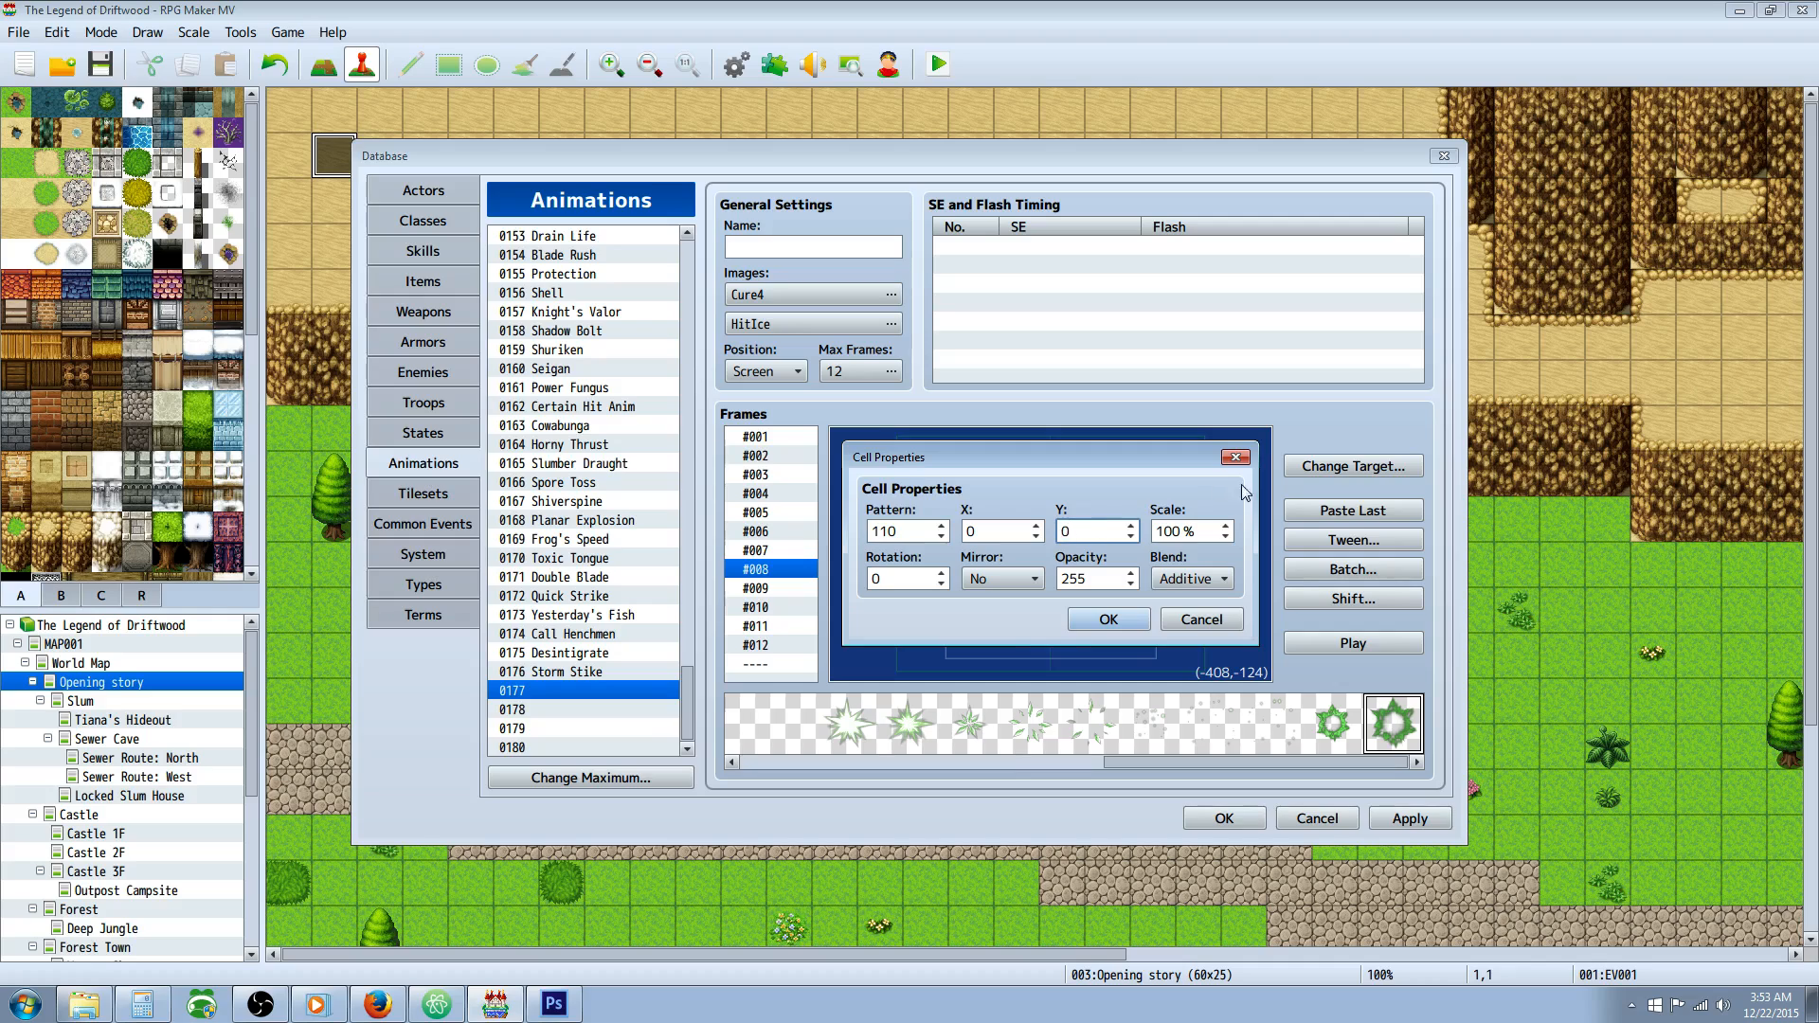
pyautogui.press('Tab')
pyautogui.write('200')
pyautogui.moveTo(897, 575); pyautogui.dragTo(851, 576)
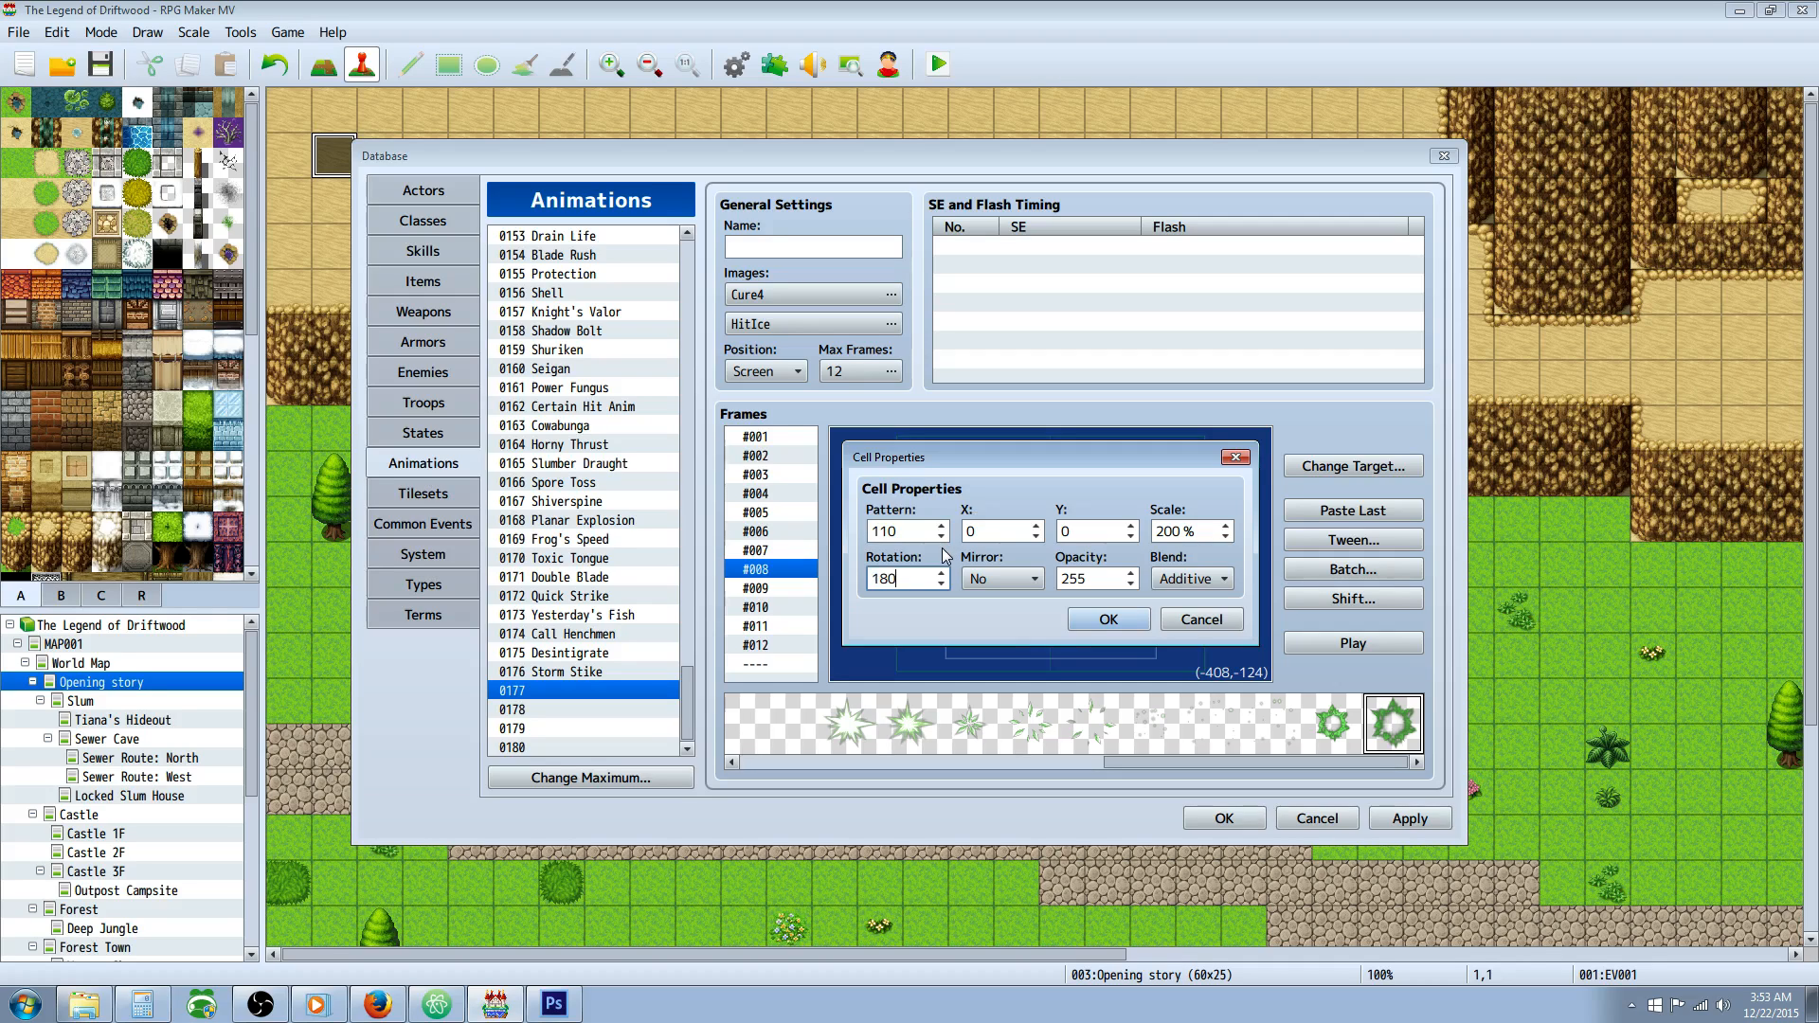
pyautogui.doubleClick(1101, 580)
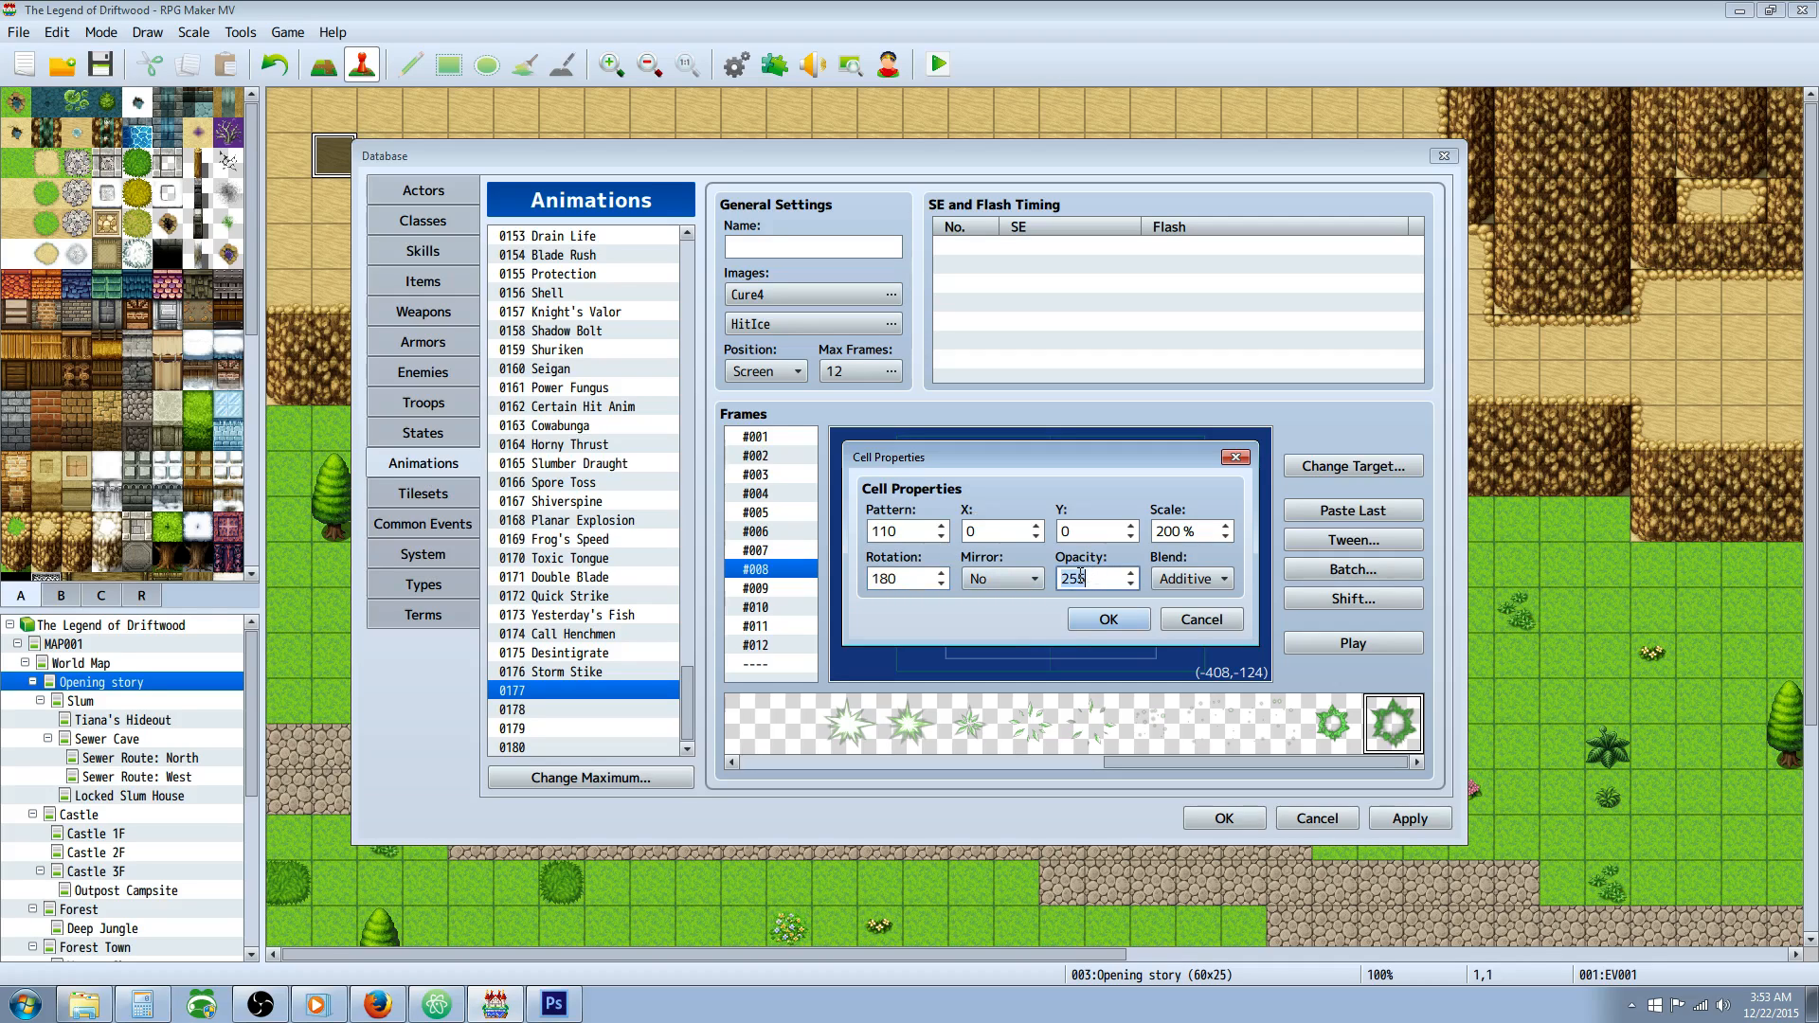
pyautogui.write('175')
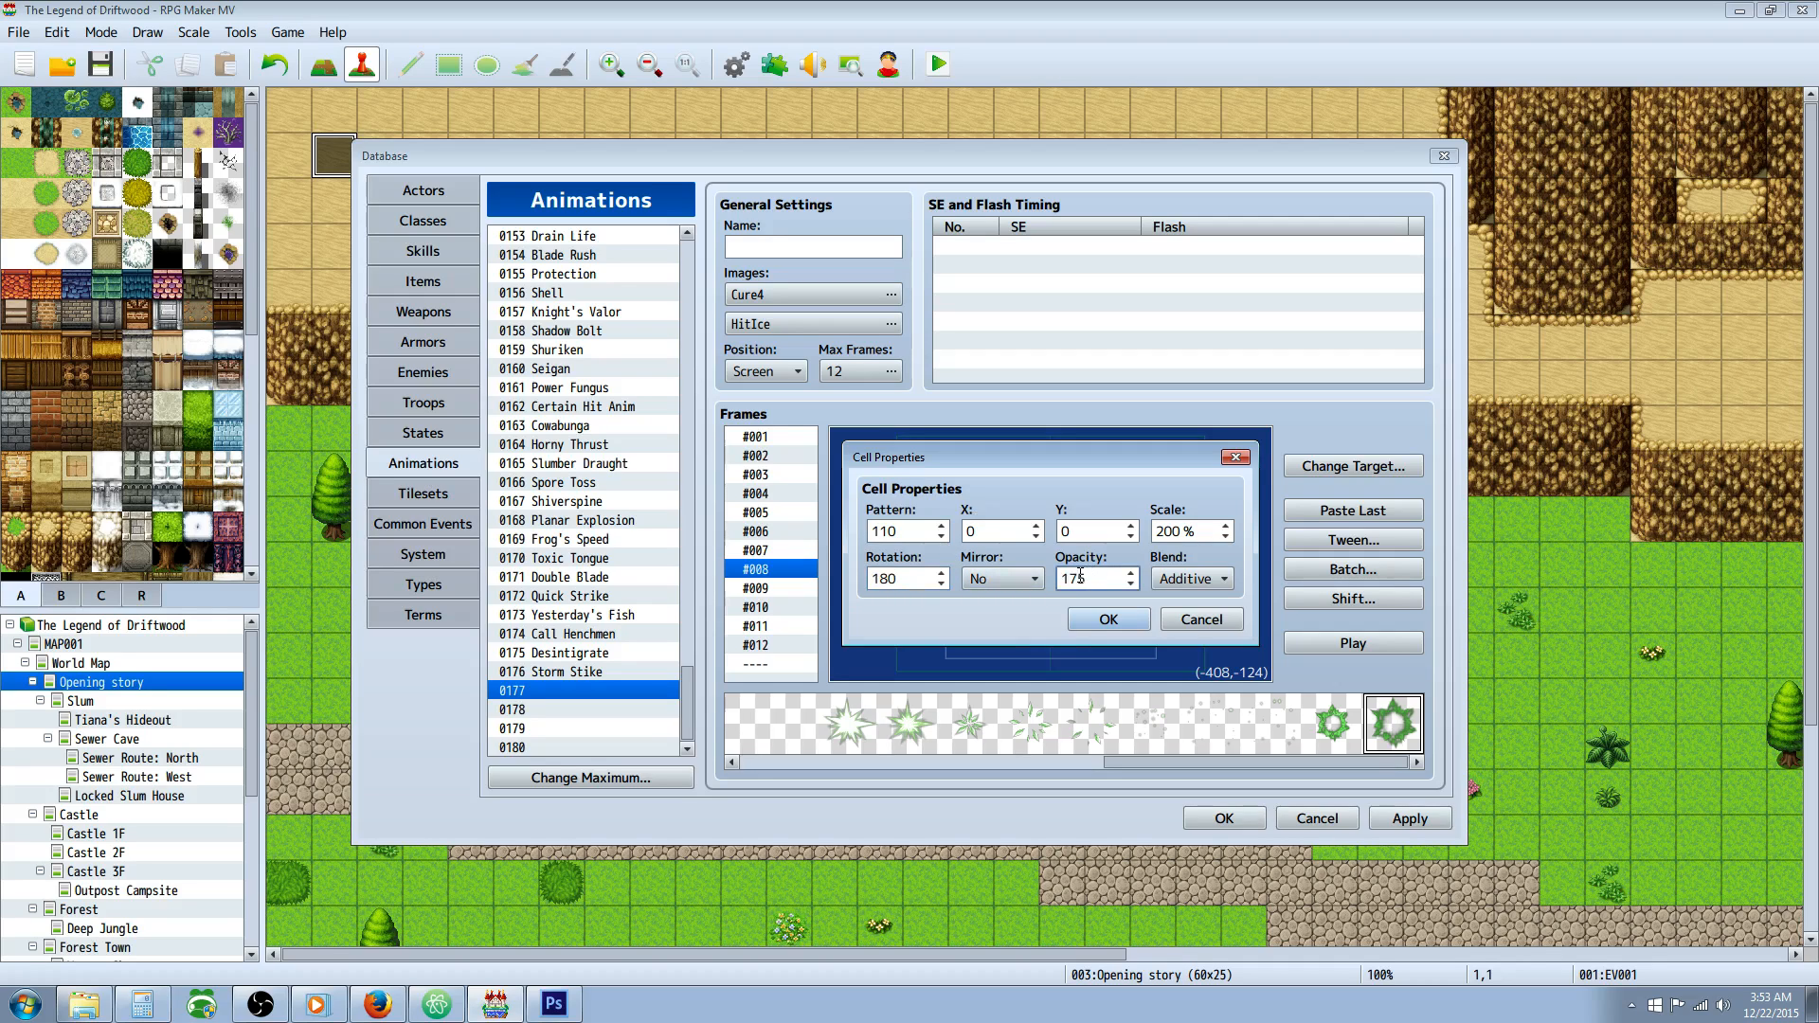
pyautogui.click(1108, 620)
# Compare frames 1, 4 and 8 to check how the ring cell progresses.
pyautogui.click(768, 436)
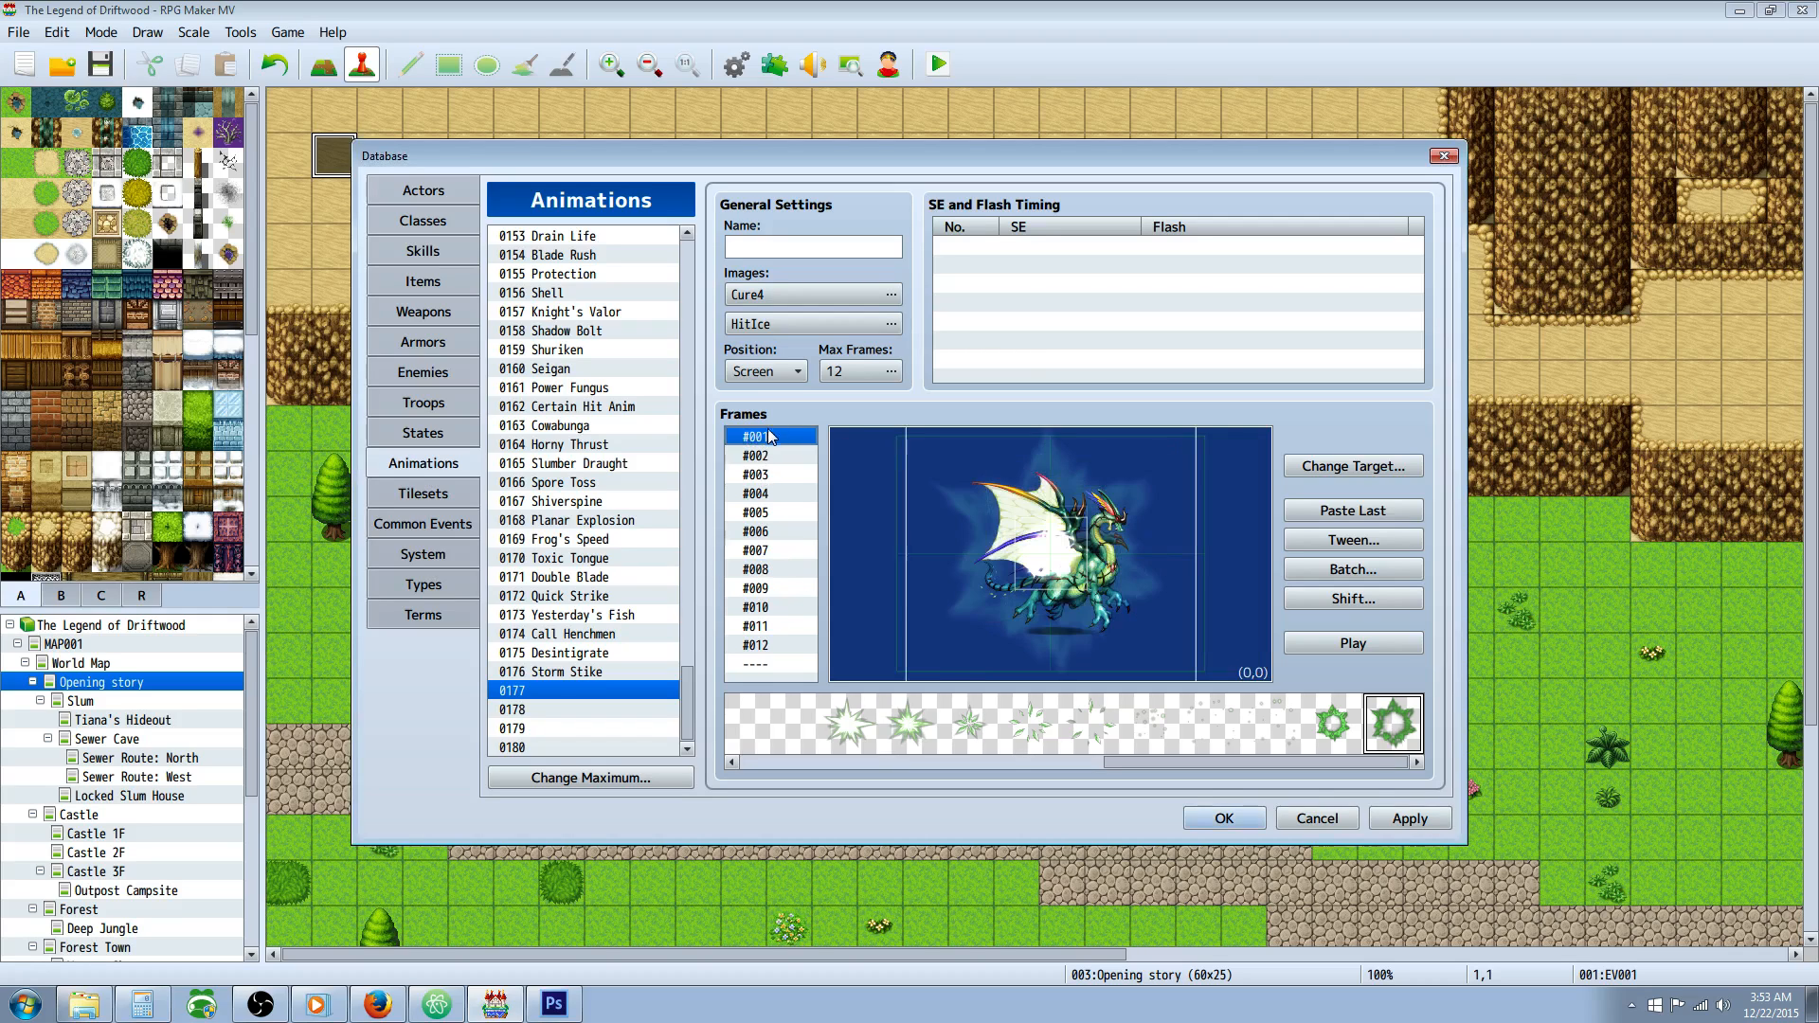
pyautogui.click(758, 494)
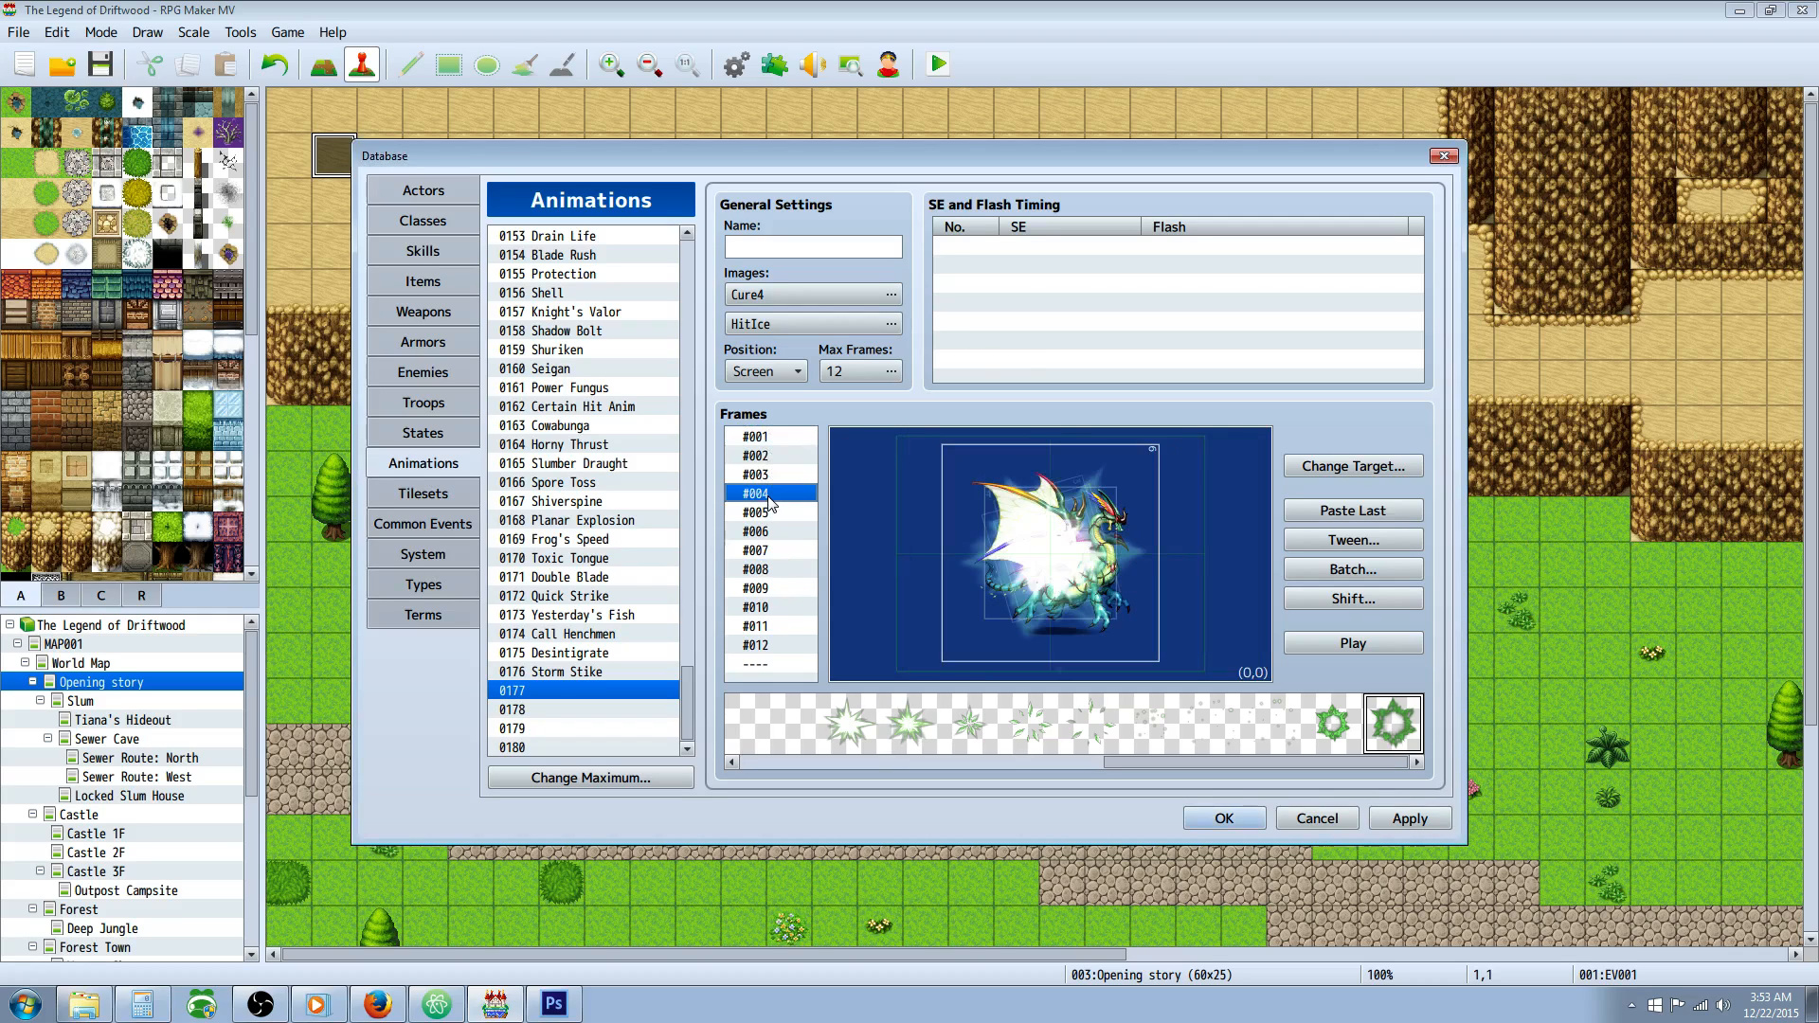
pyautogui.click(769, 571)
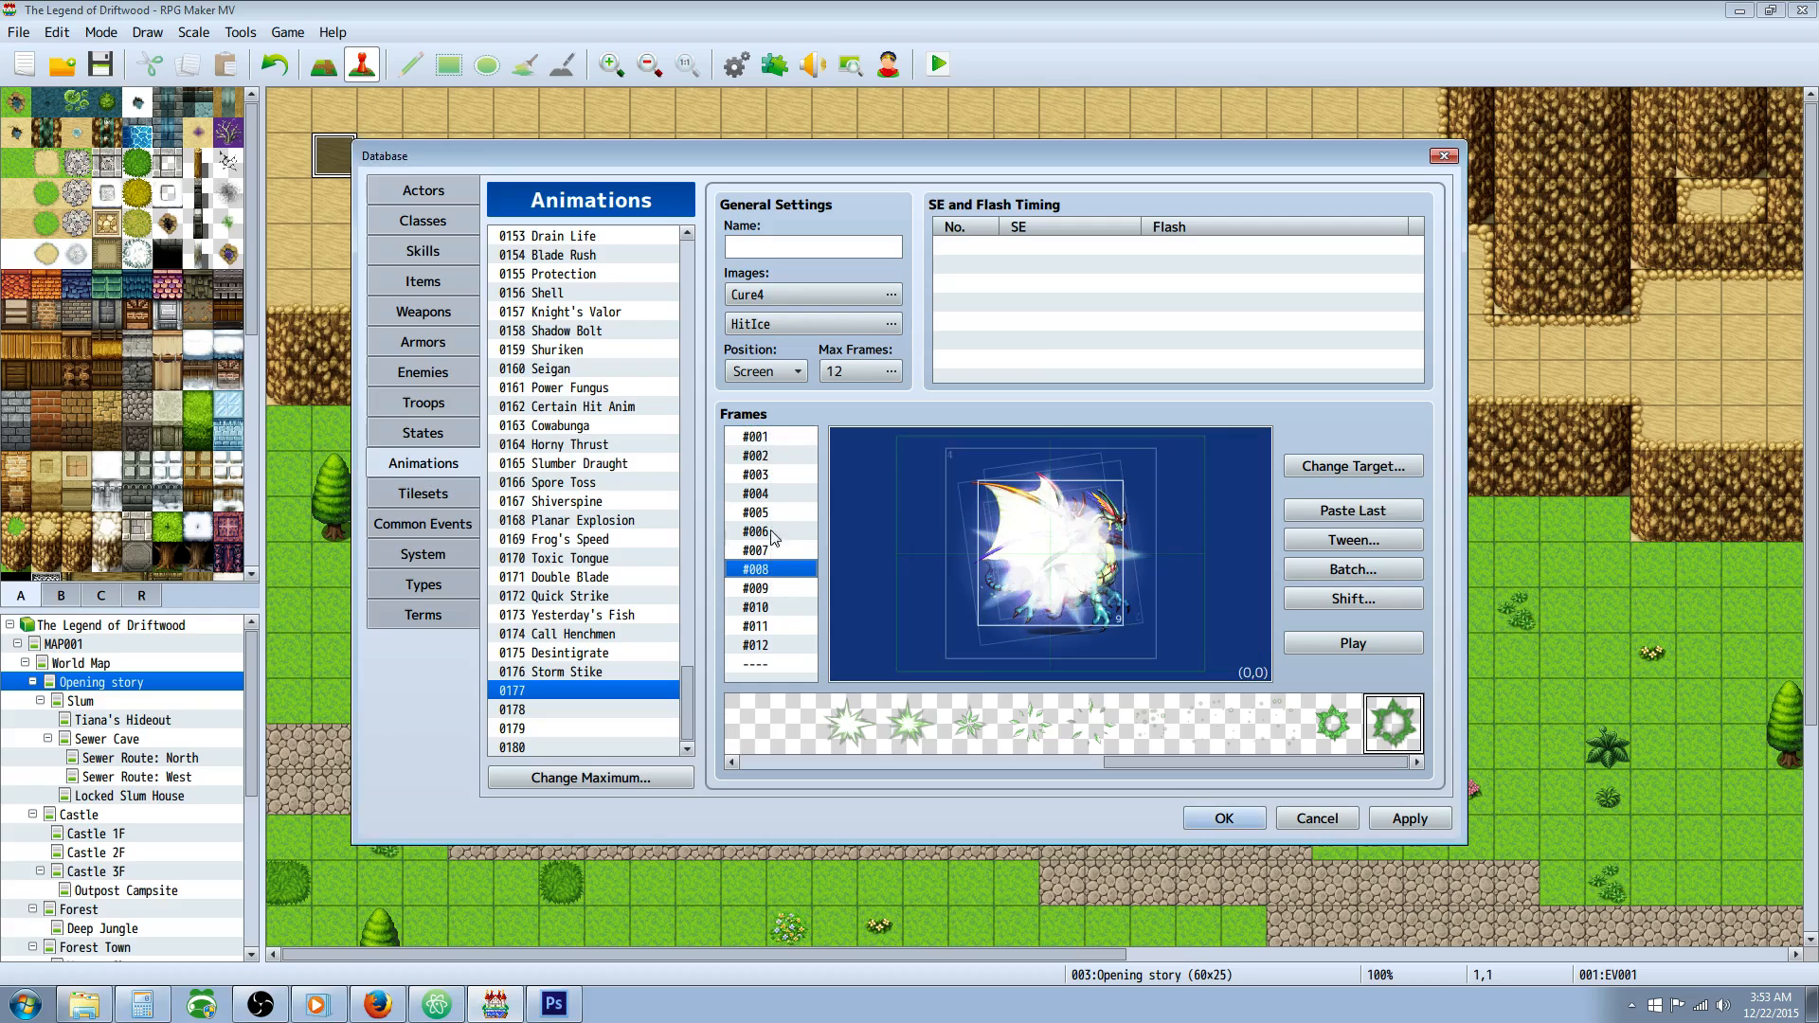
pyautogui.click(775, 496)
pyautogui.click(772, 442)
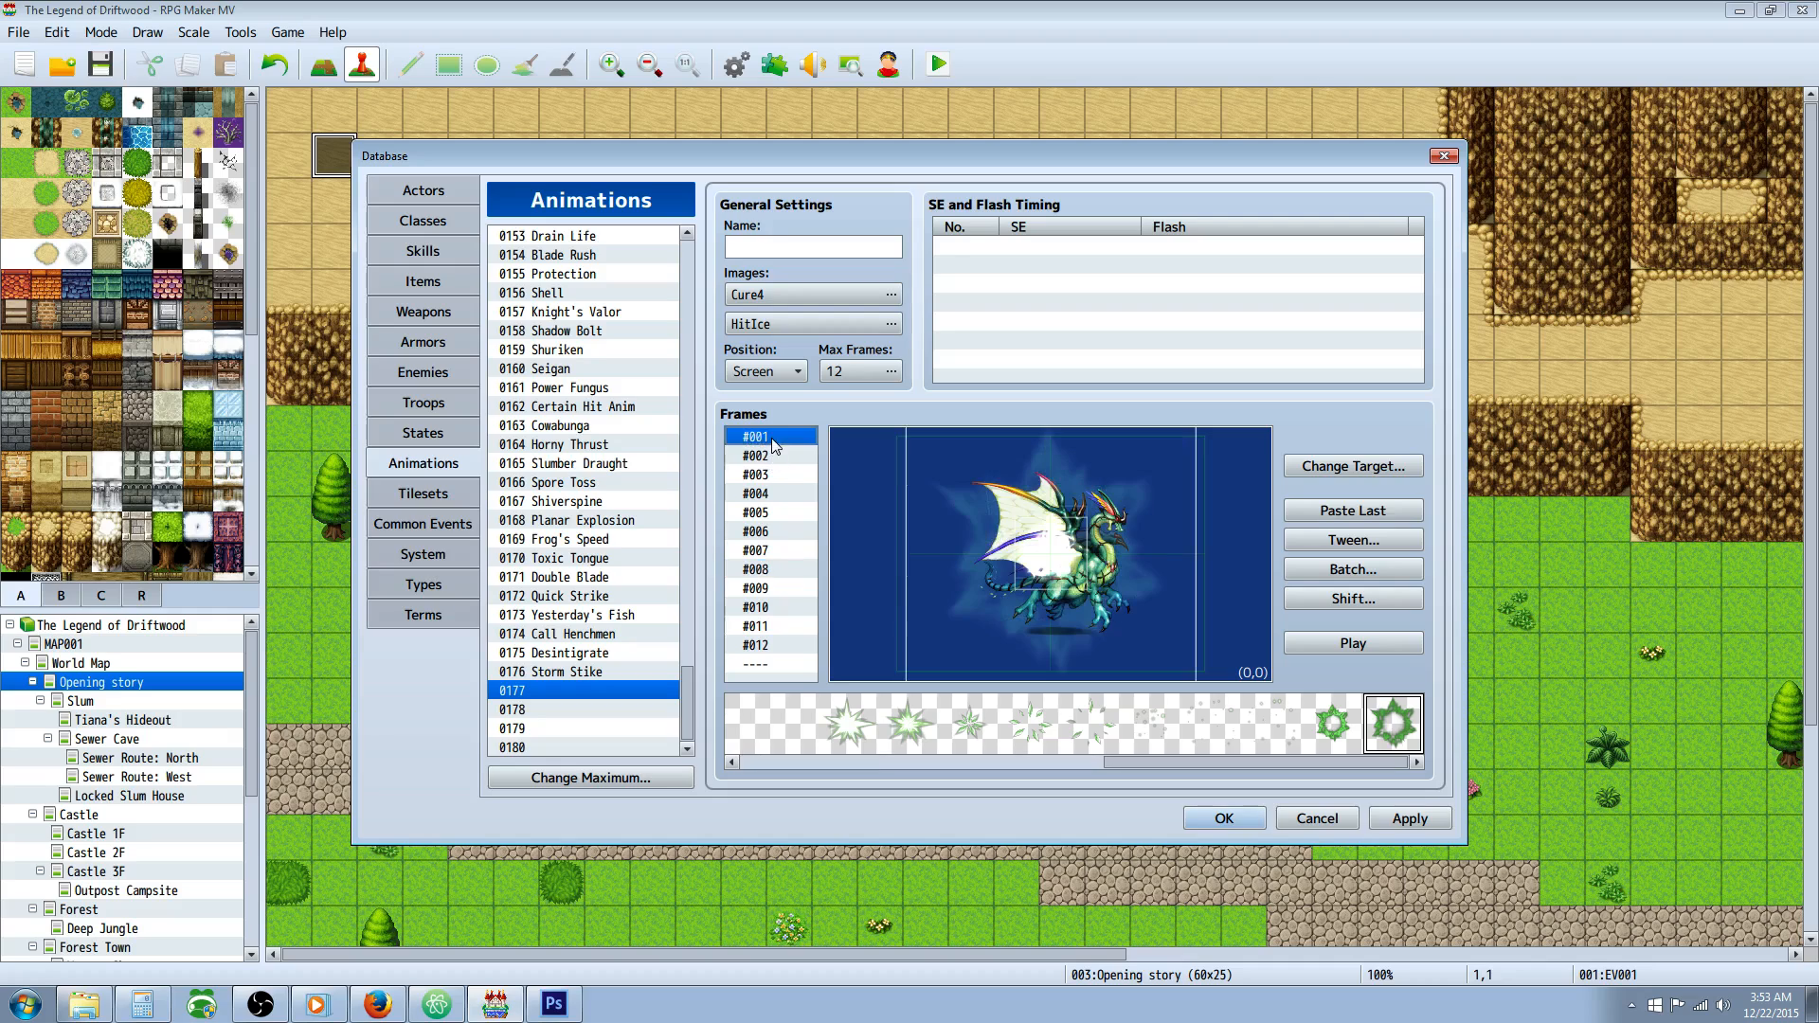
pyautogui.click(772, 571)
# Add a new cell with the ring pattern to frame 12.
pyautogui.click(786, 645)
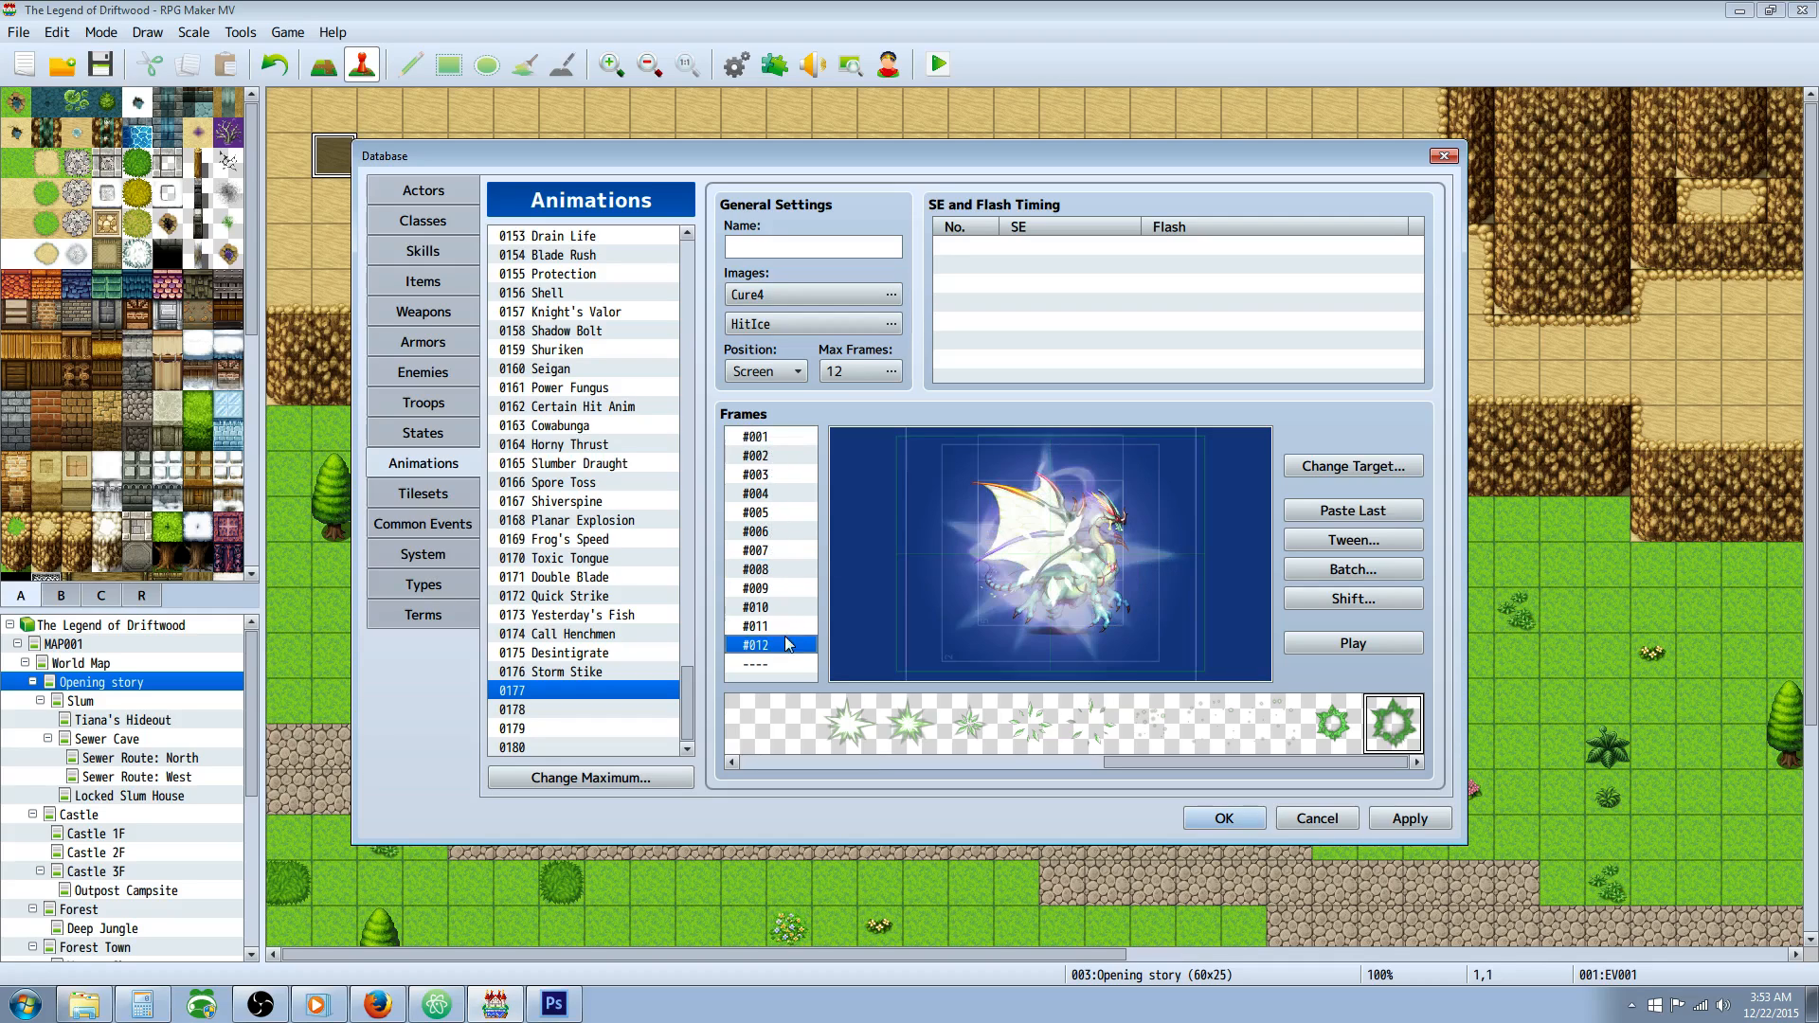
pyautogui.rightClick(848, 504)
pyautogui.click(888, 522)
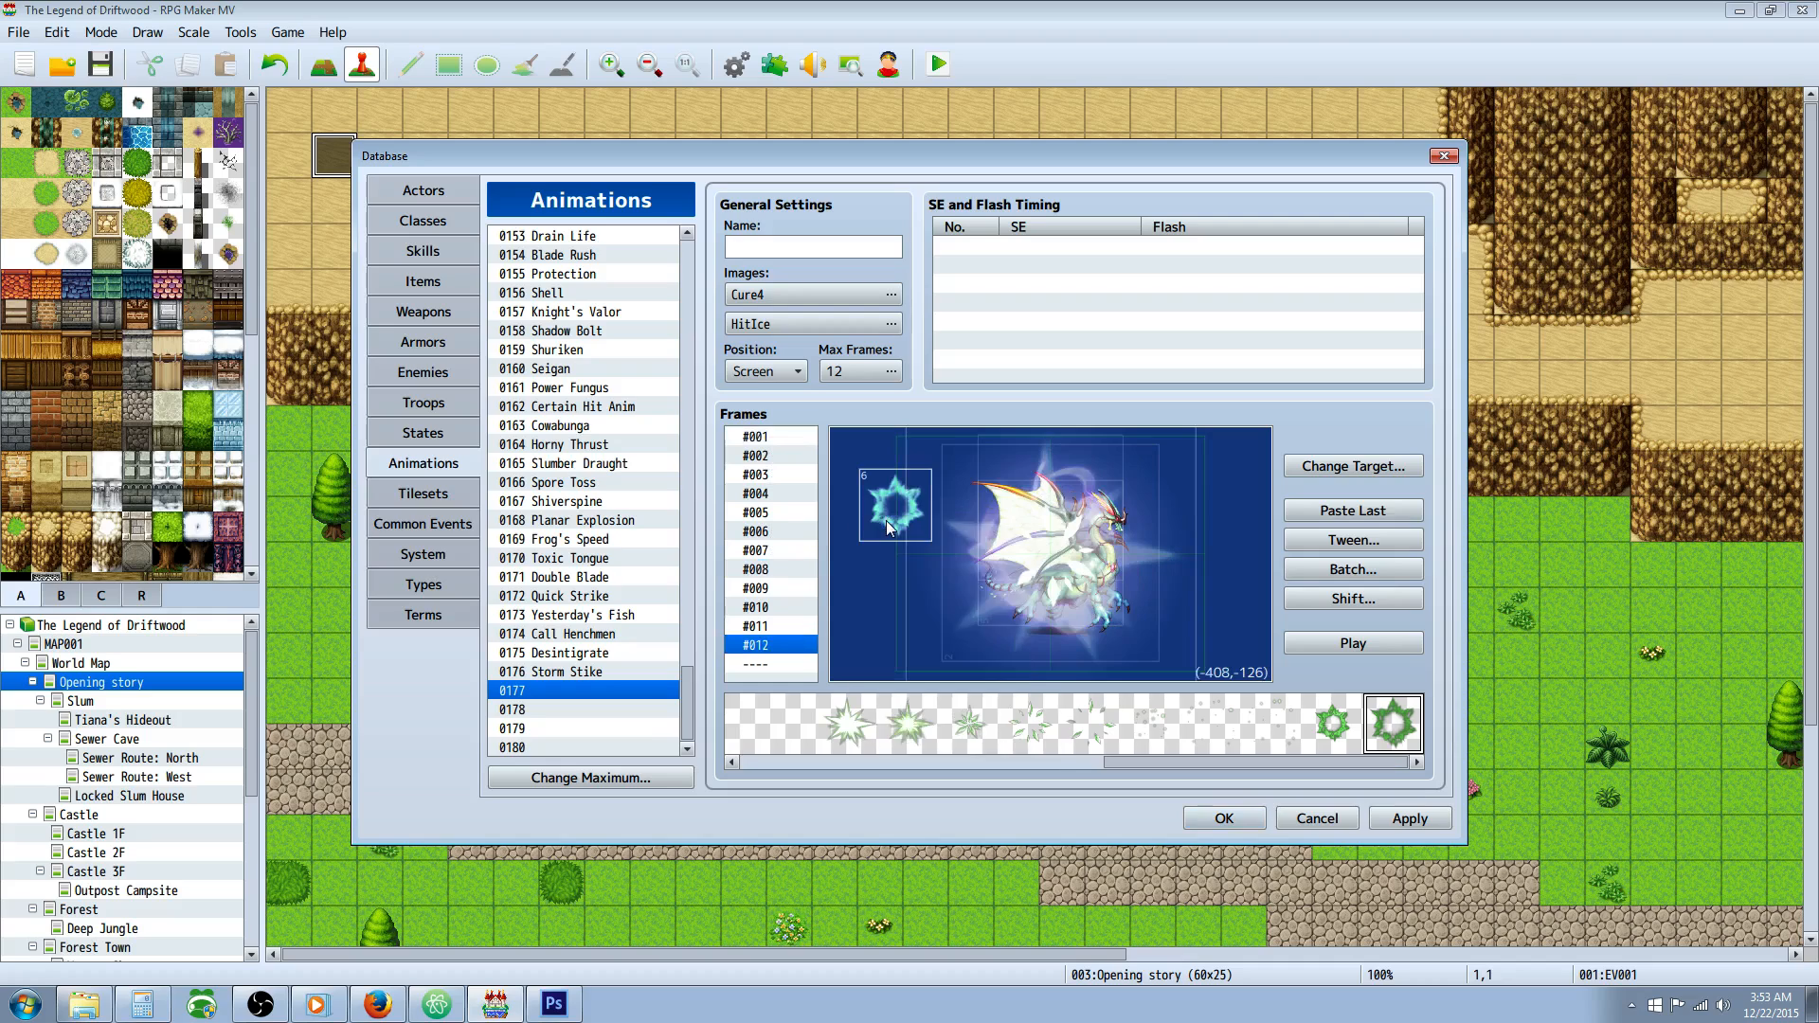
# Set the frame 12 ring cell's position to X 0, Y 0 and its scale to 50%.
pyautogui.rightClick(889, 527)
pyautogui.click(1042, 559)
pyautogui.press('Tab')
pyautogui.write('0')
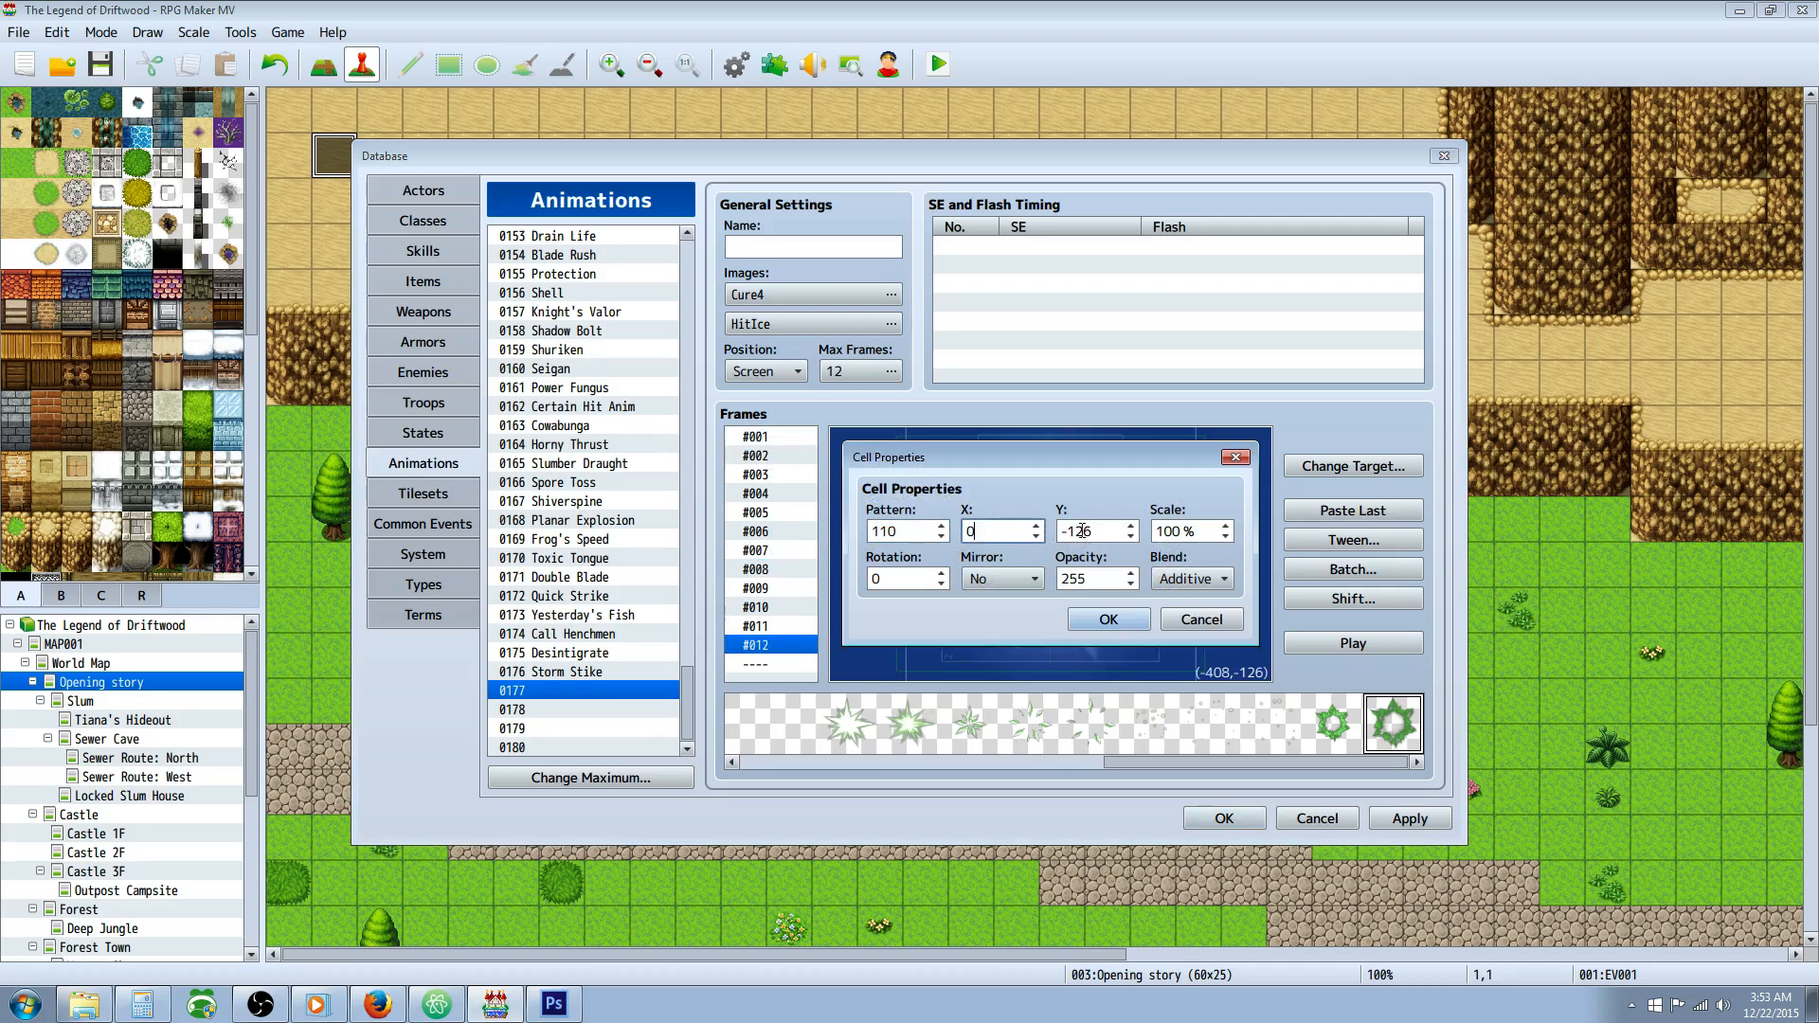
pyautogui.press('Tab')
pyautogui.write('0')
pyautogui.press('Tab')
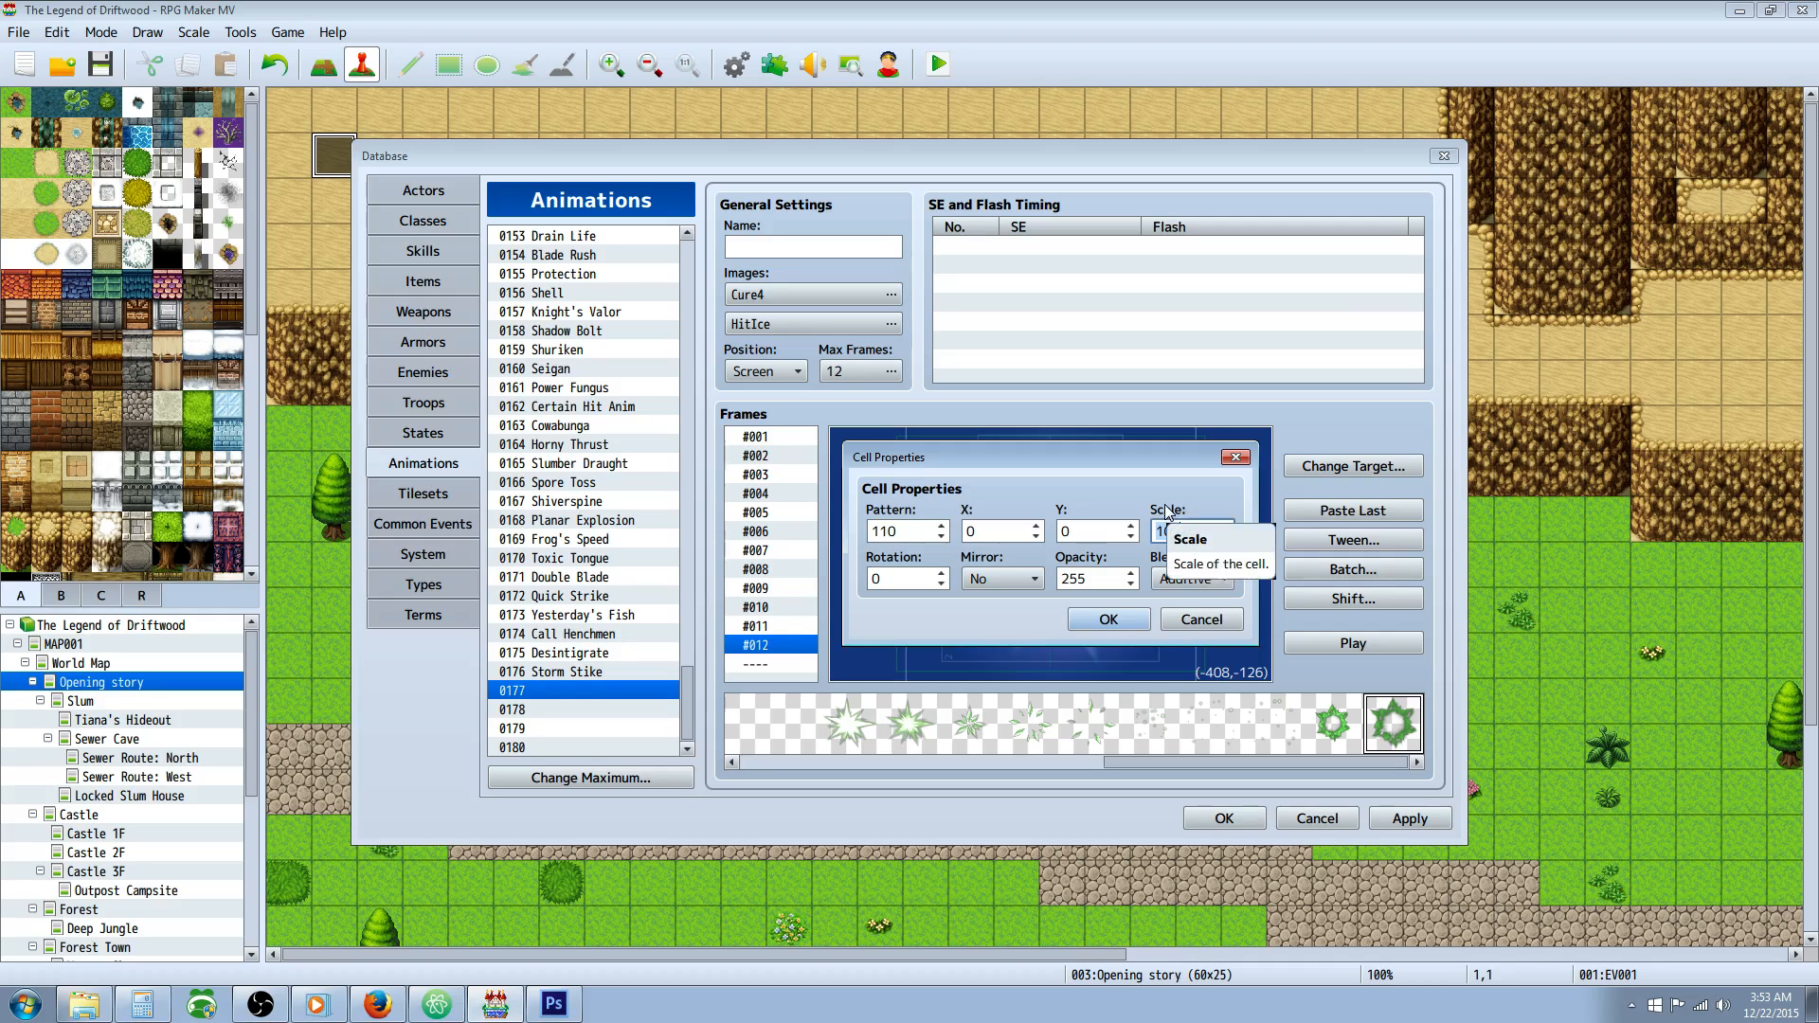
pyautogui.write('50')
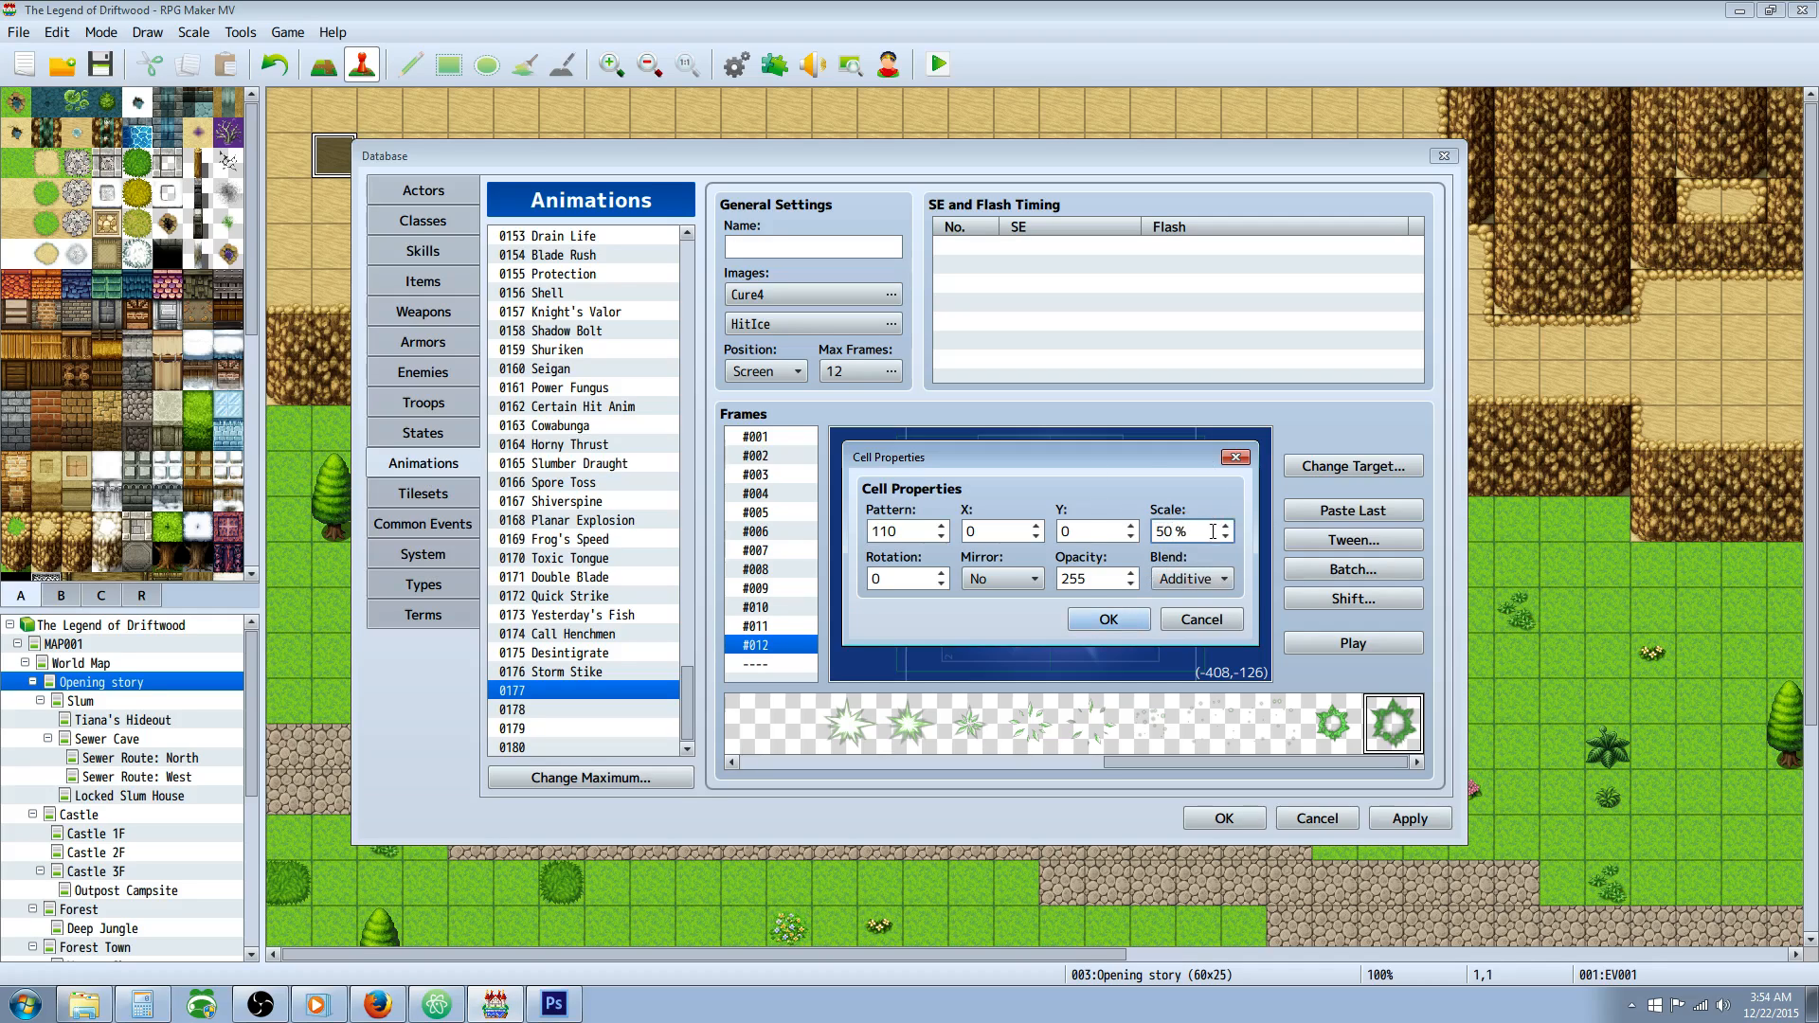
# Mirror the frame 12 ring cell, set its rotation to 270 and blend mode to Normal, and accept its properties.
pyautogui.doubleClick(1108, 580)
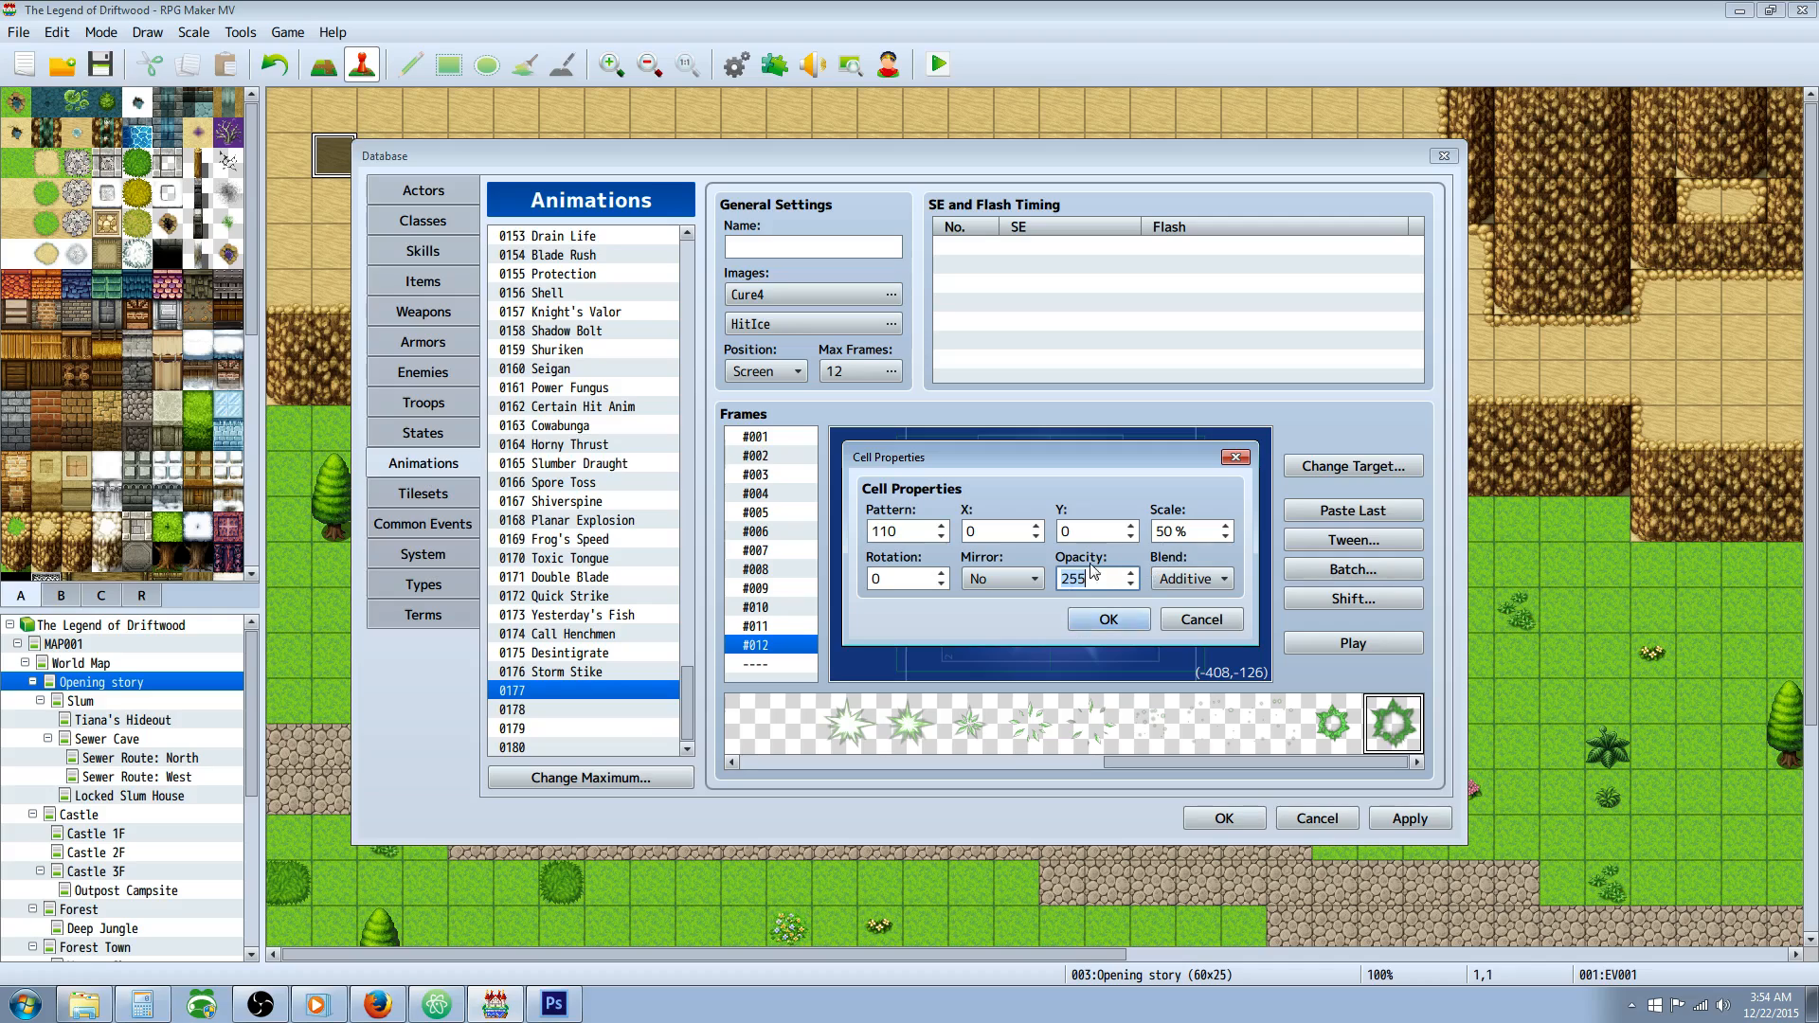
pyautogui.click(985, 579)
pyautogui.click(1014, 614)
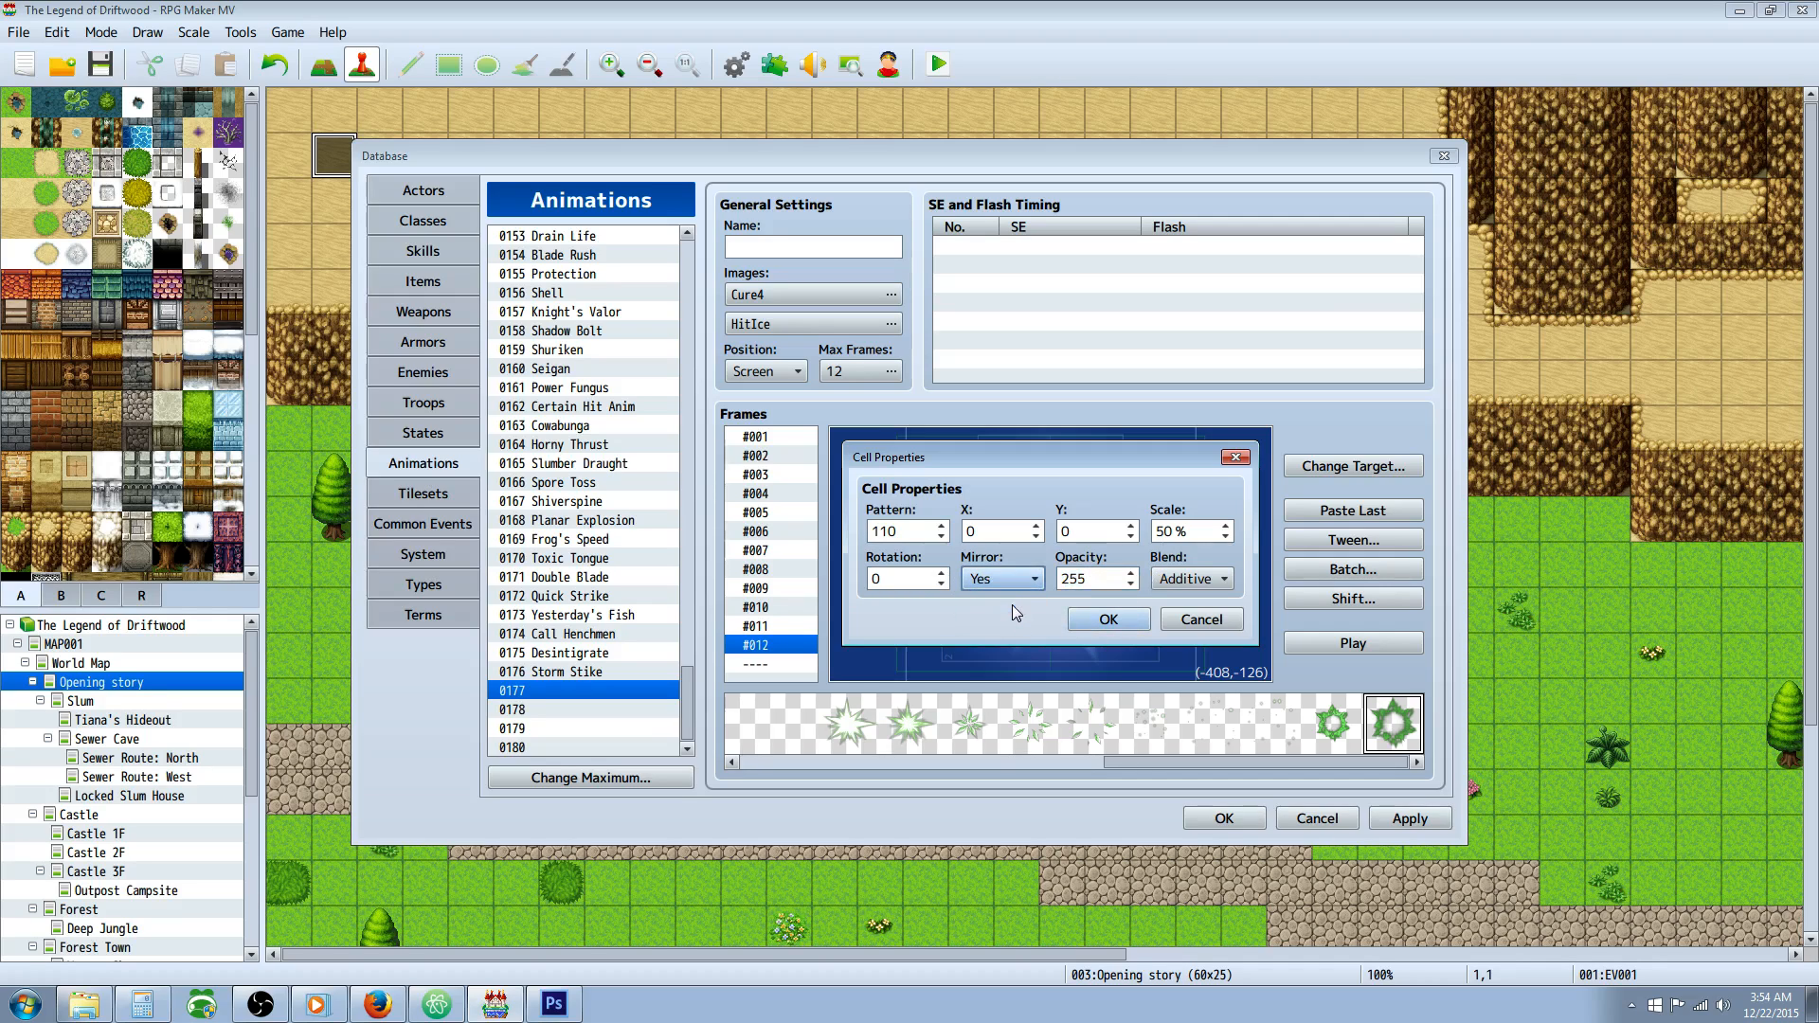
pyautogui.click(901, 578)
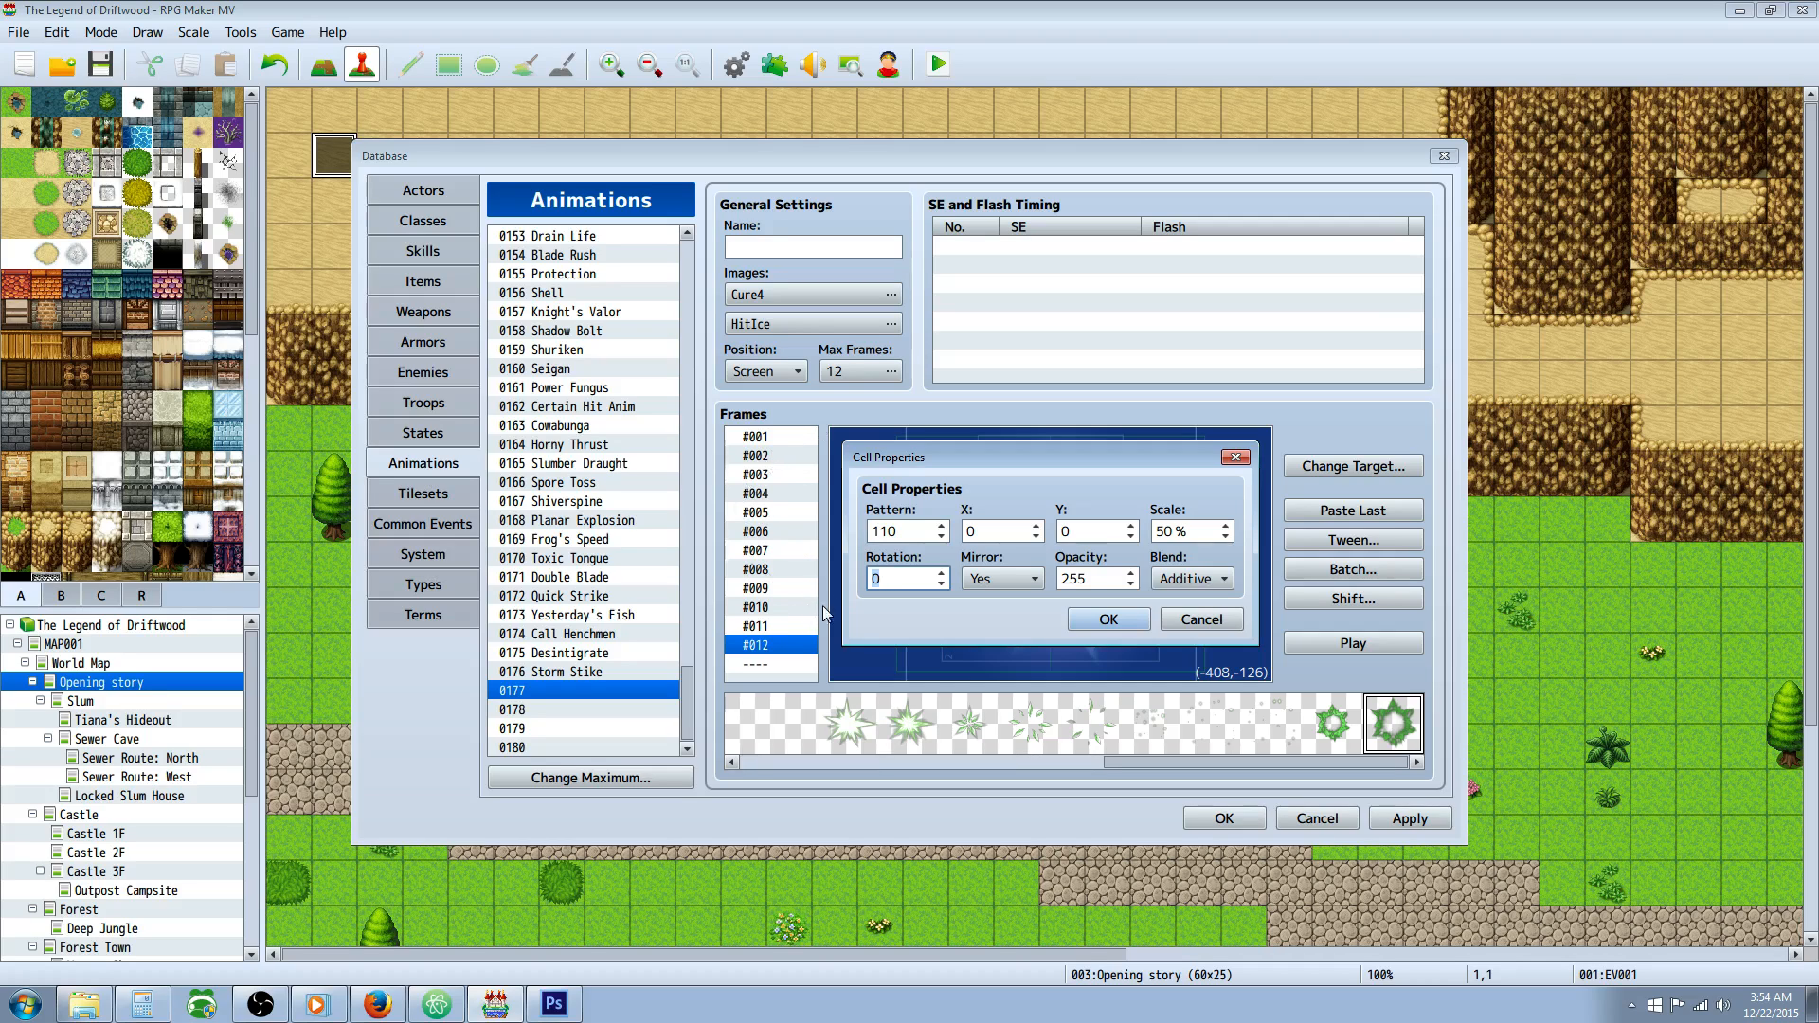
pyautogui.write('270')
pyautogui.click(1192, 579)
pyautogui.click(1184, 602)
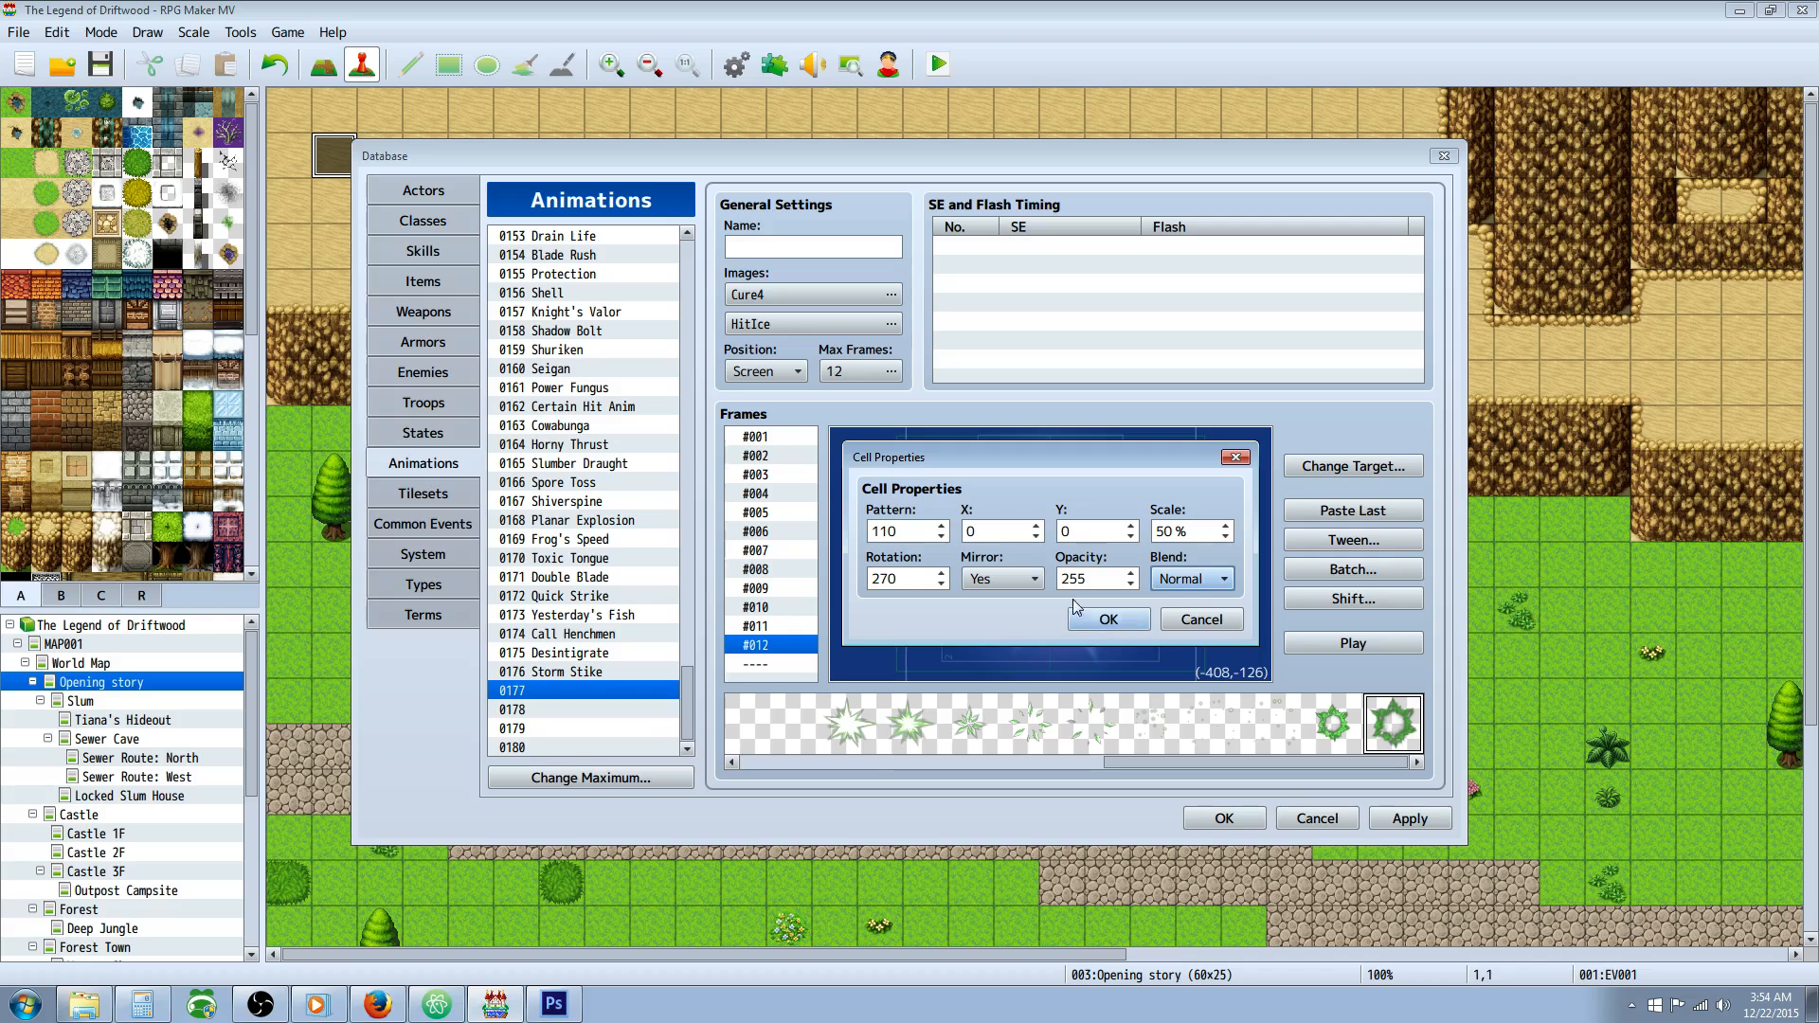
pyautogui.click(1107, 620)
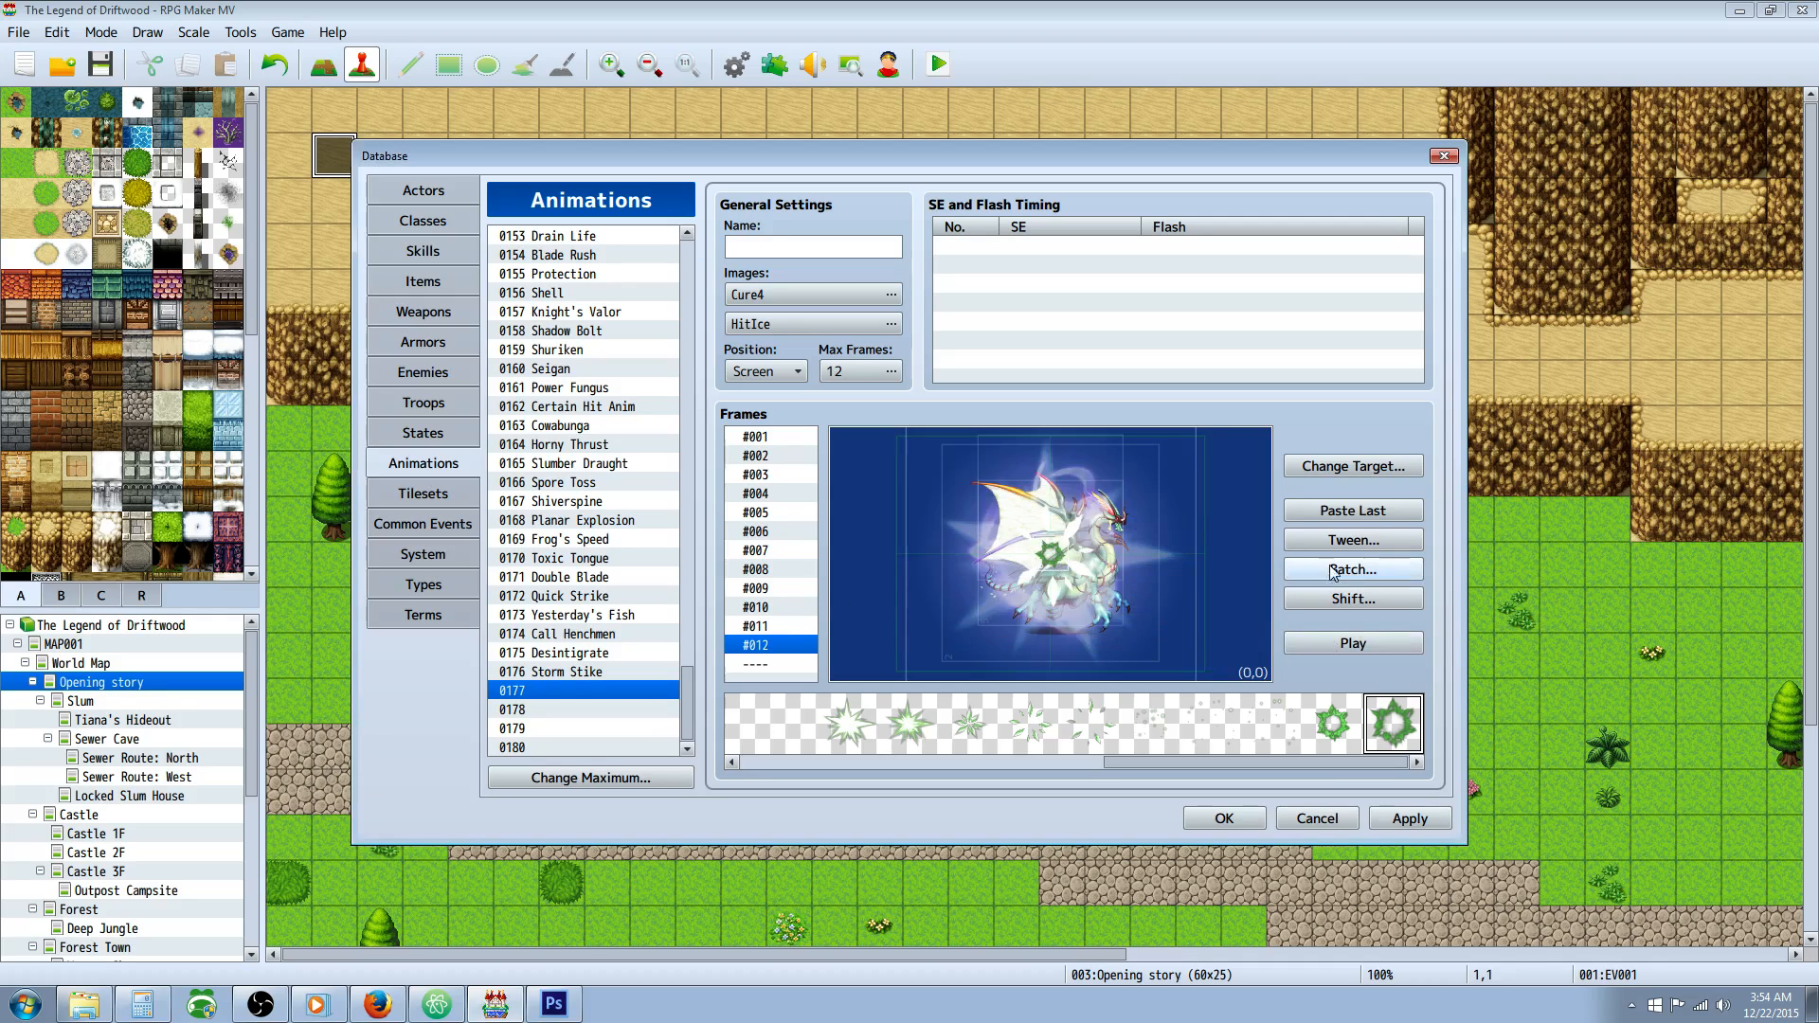
# Run Tween on the animation's cells, starting from frame 1.
pyautogui.click(766, 441)
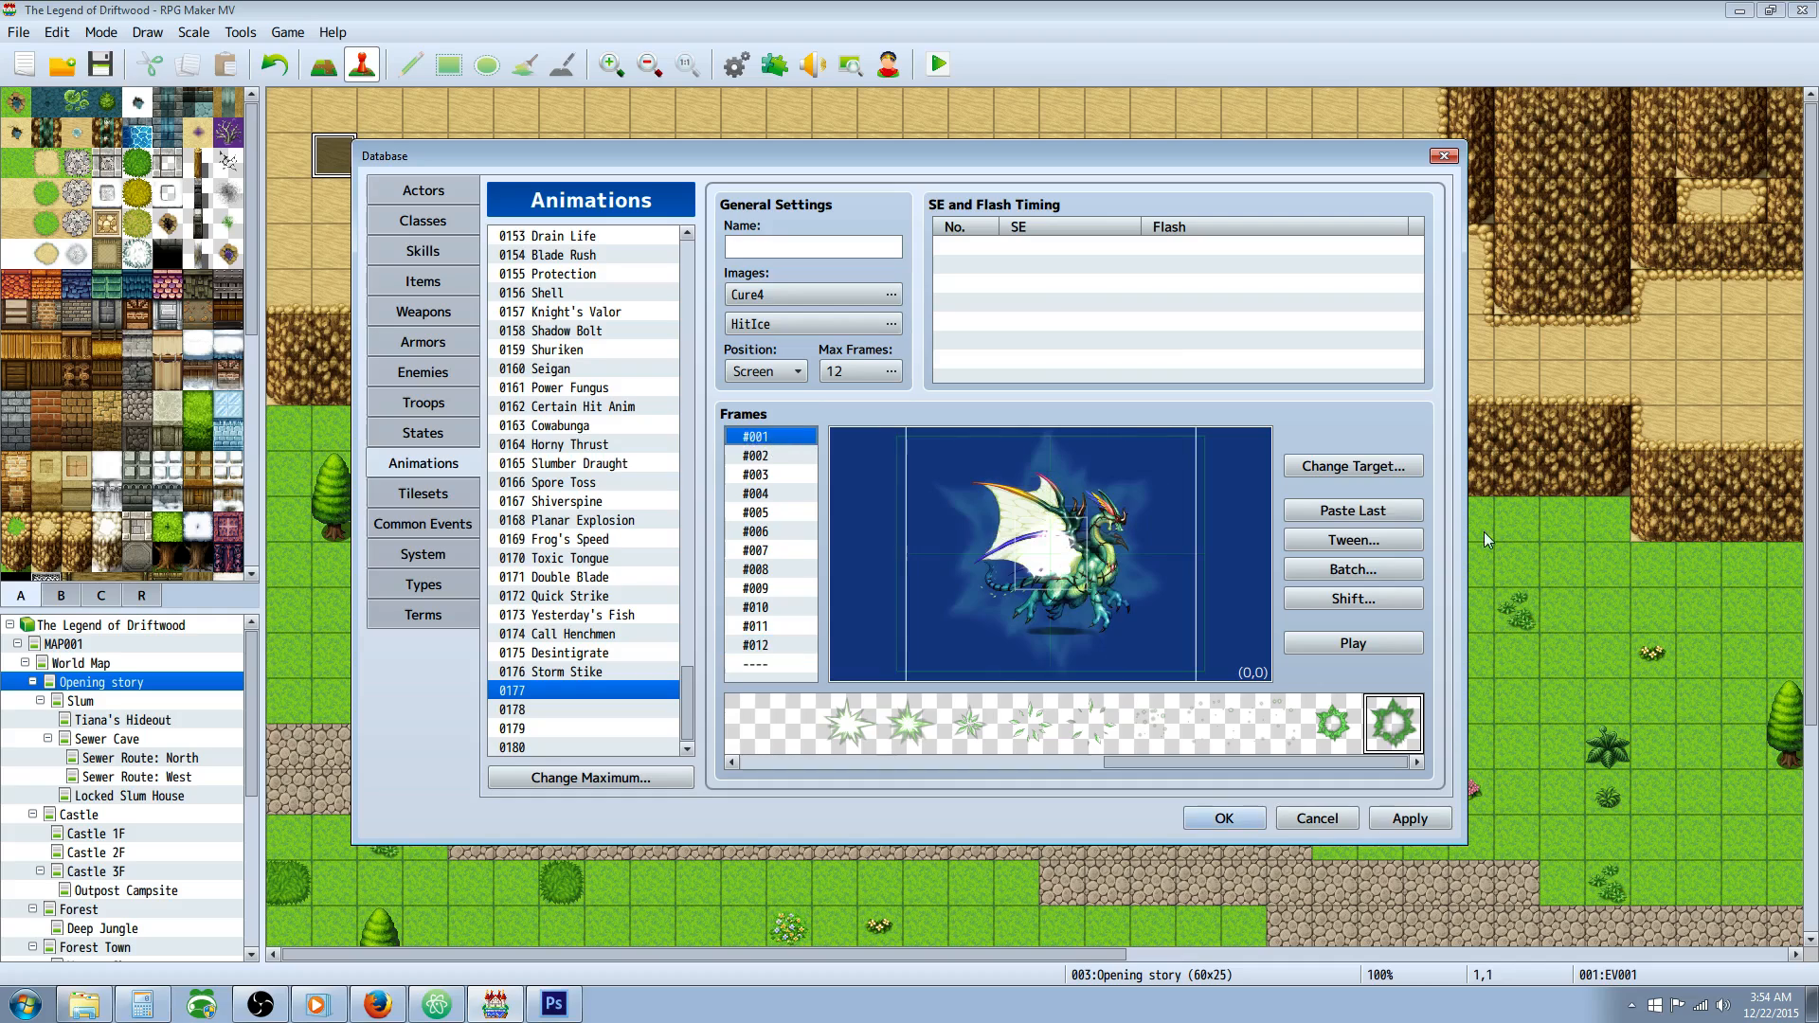
pyautogui.click(1379, 538)
pyautogui.click(1283, 643)
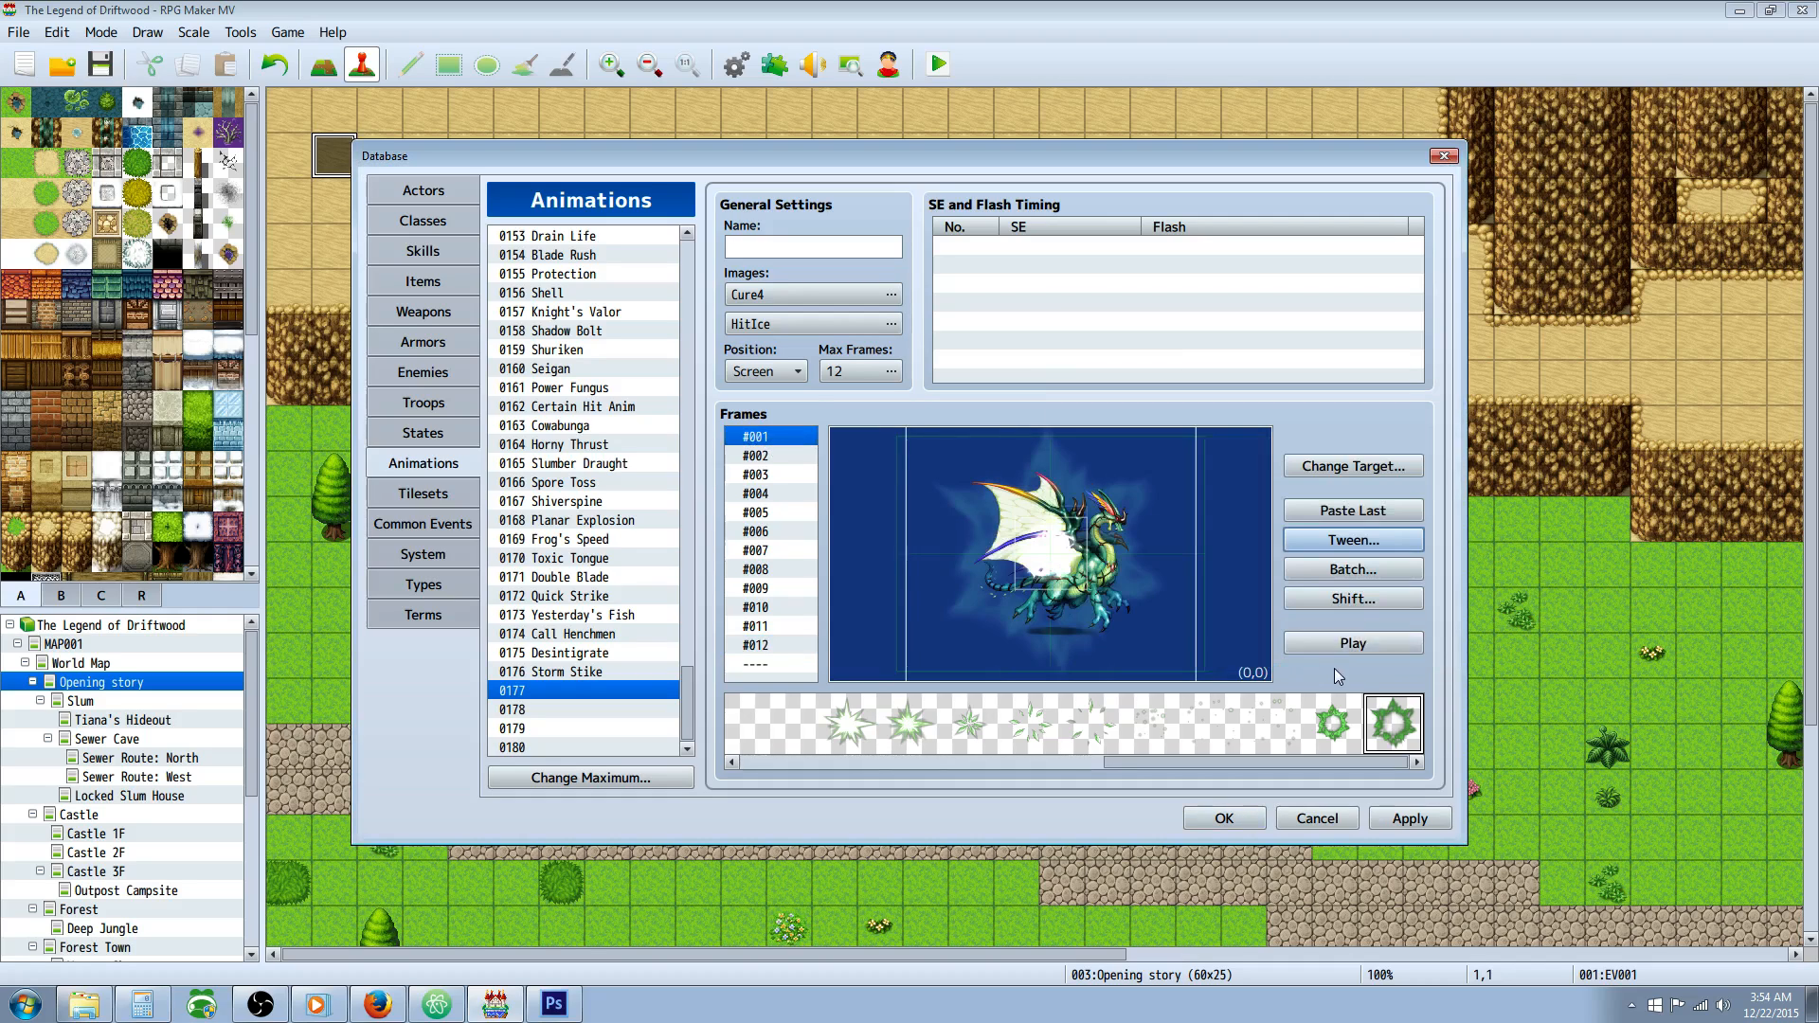
# Preview the whole 0177 animation several times to check the ring's motion.
pyautogui.click(1345, 644)
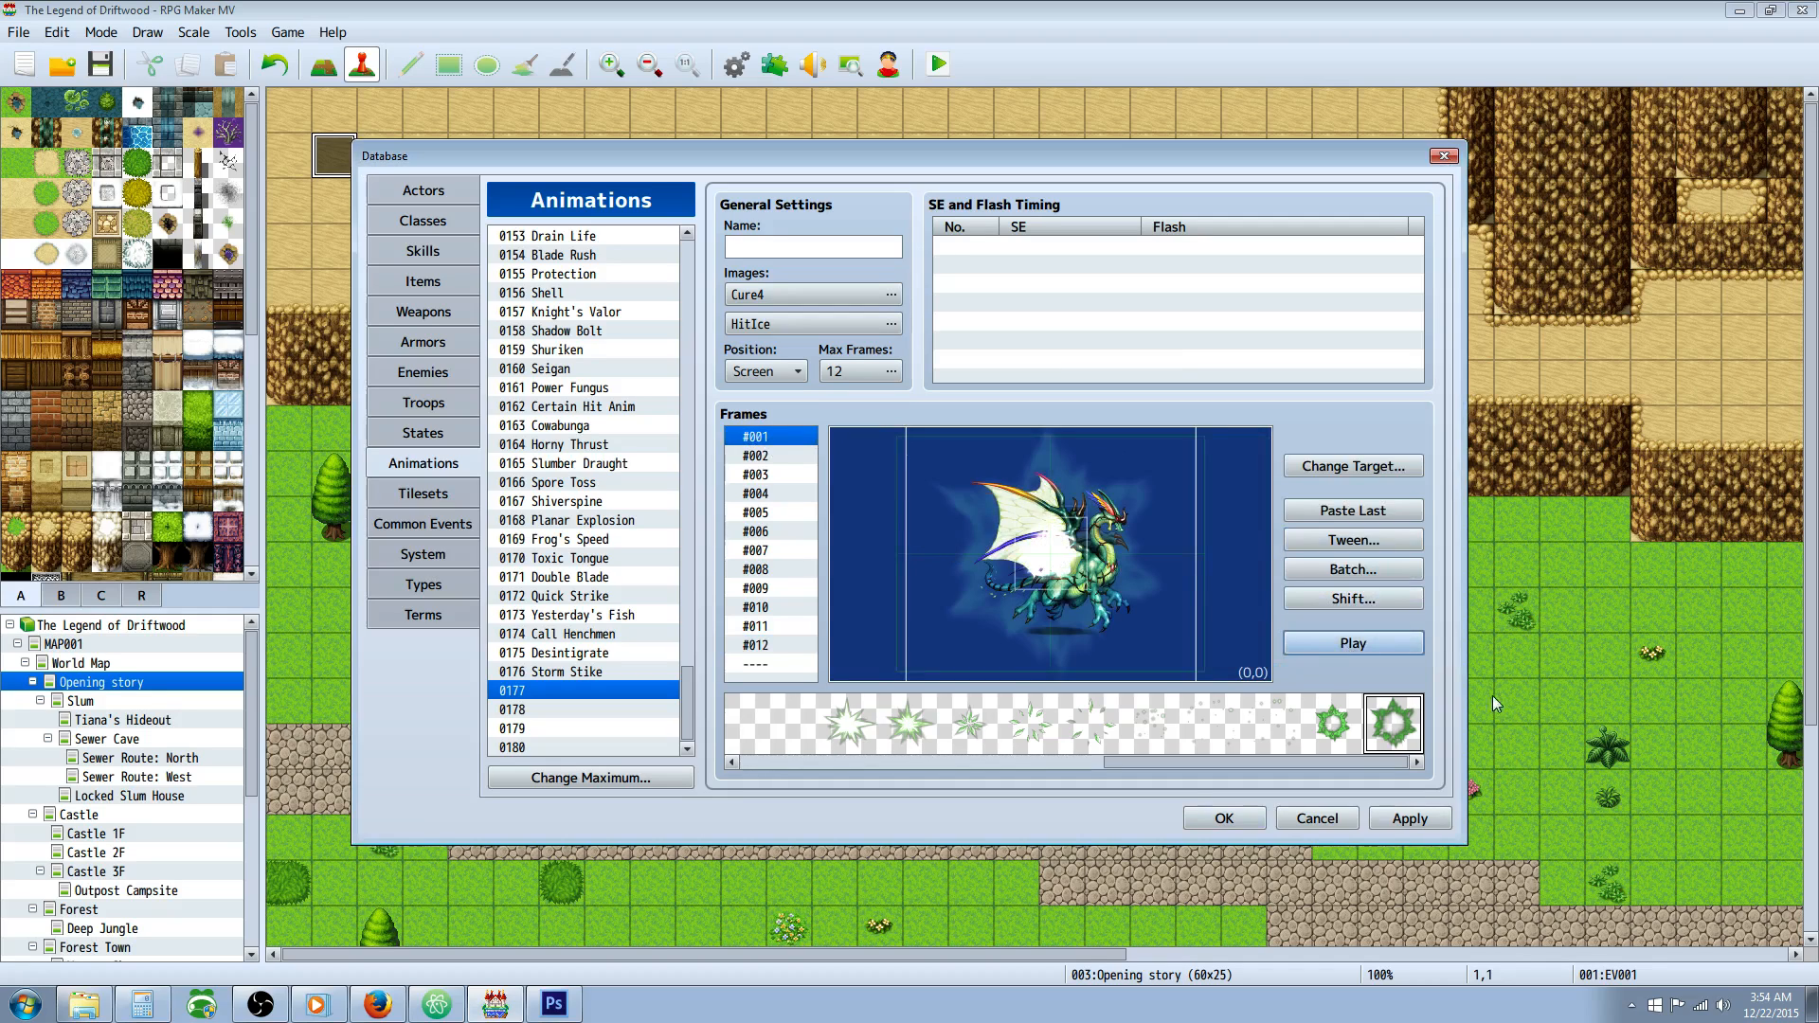
pyautogui.click(1376, 643)
pyautogui.click(1372, 639)
pyautogui.click(1370, 641)
pyautogui.click(1349, 644)
# Start a new SE and flash timing entry and audition Absorb2 with the pitch set to 80%.
pyautogui.click(970, 248)
pyautogui.rightClick(970, 248)
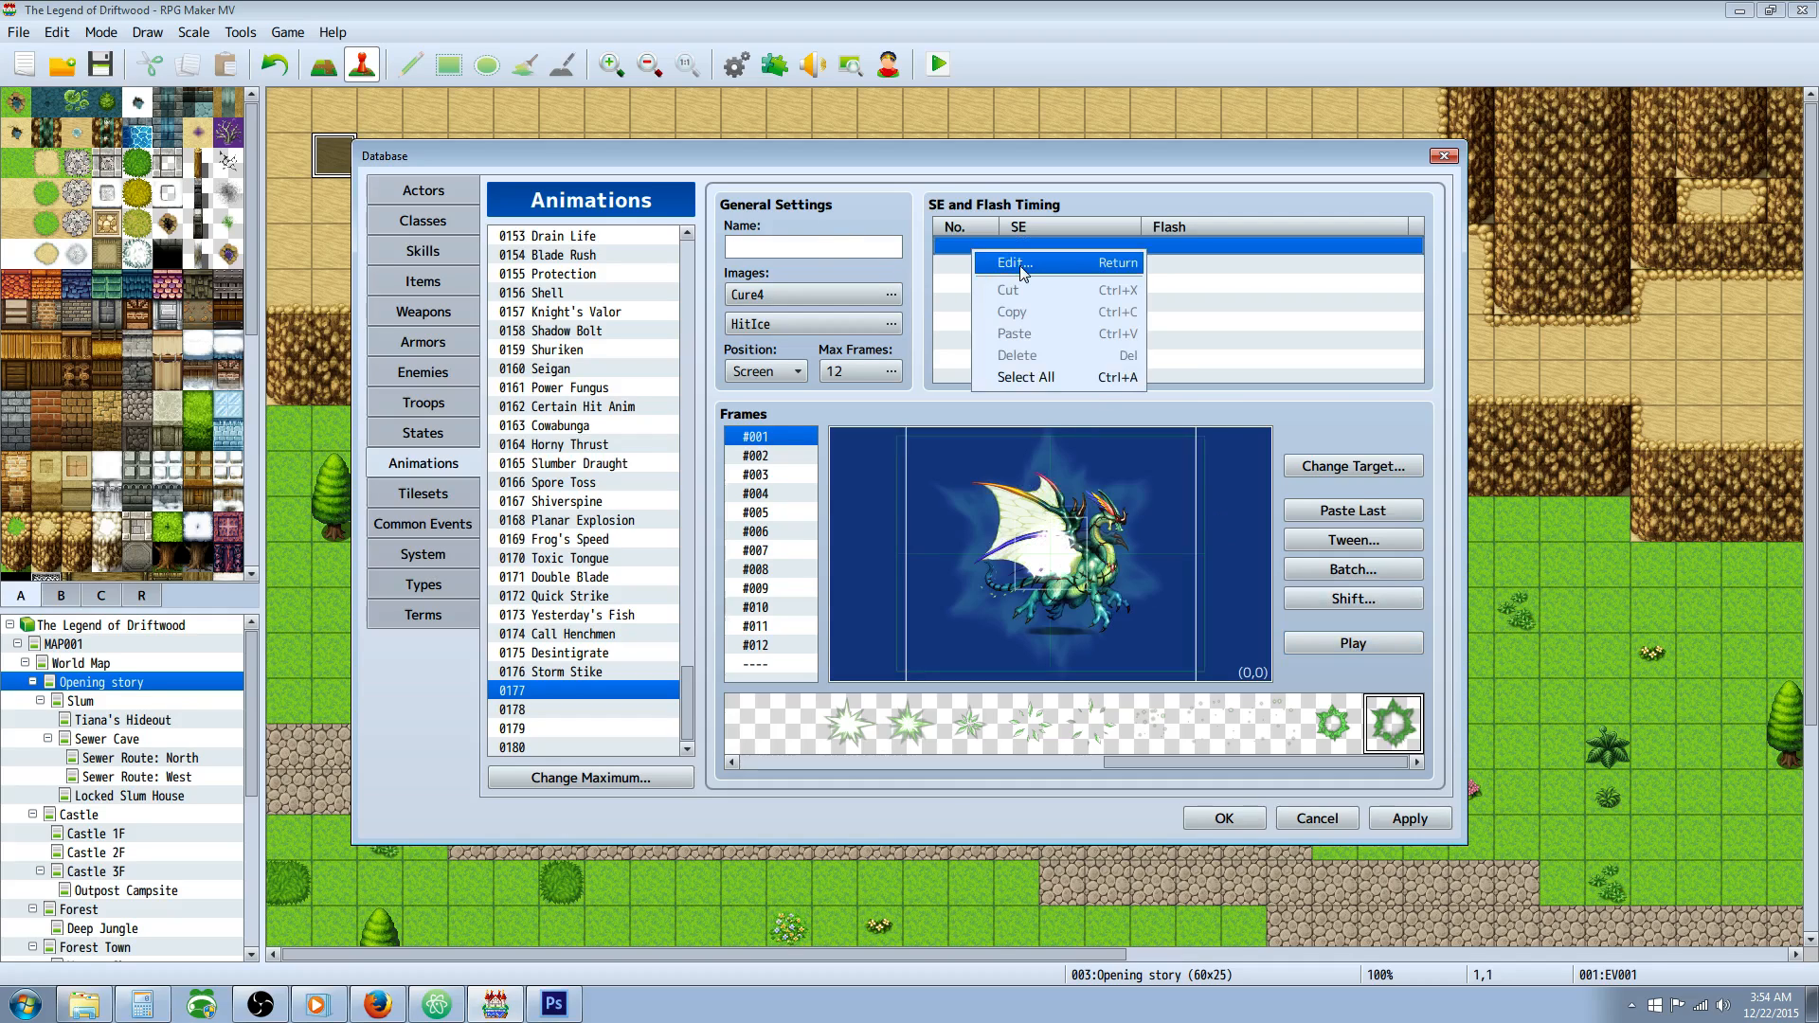
pyautogui.click(1013, 262)
pyautogui.click(1129, 210)
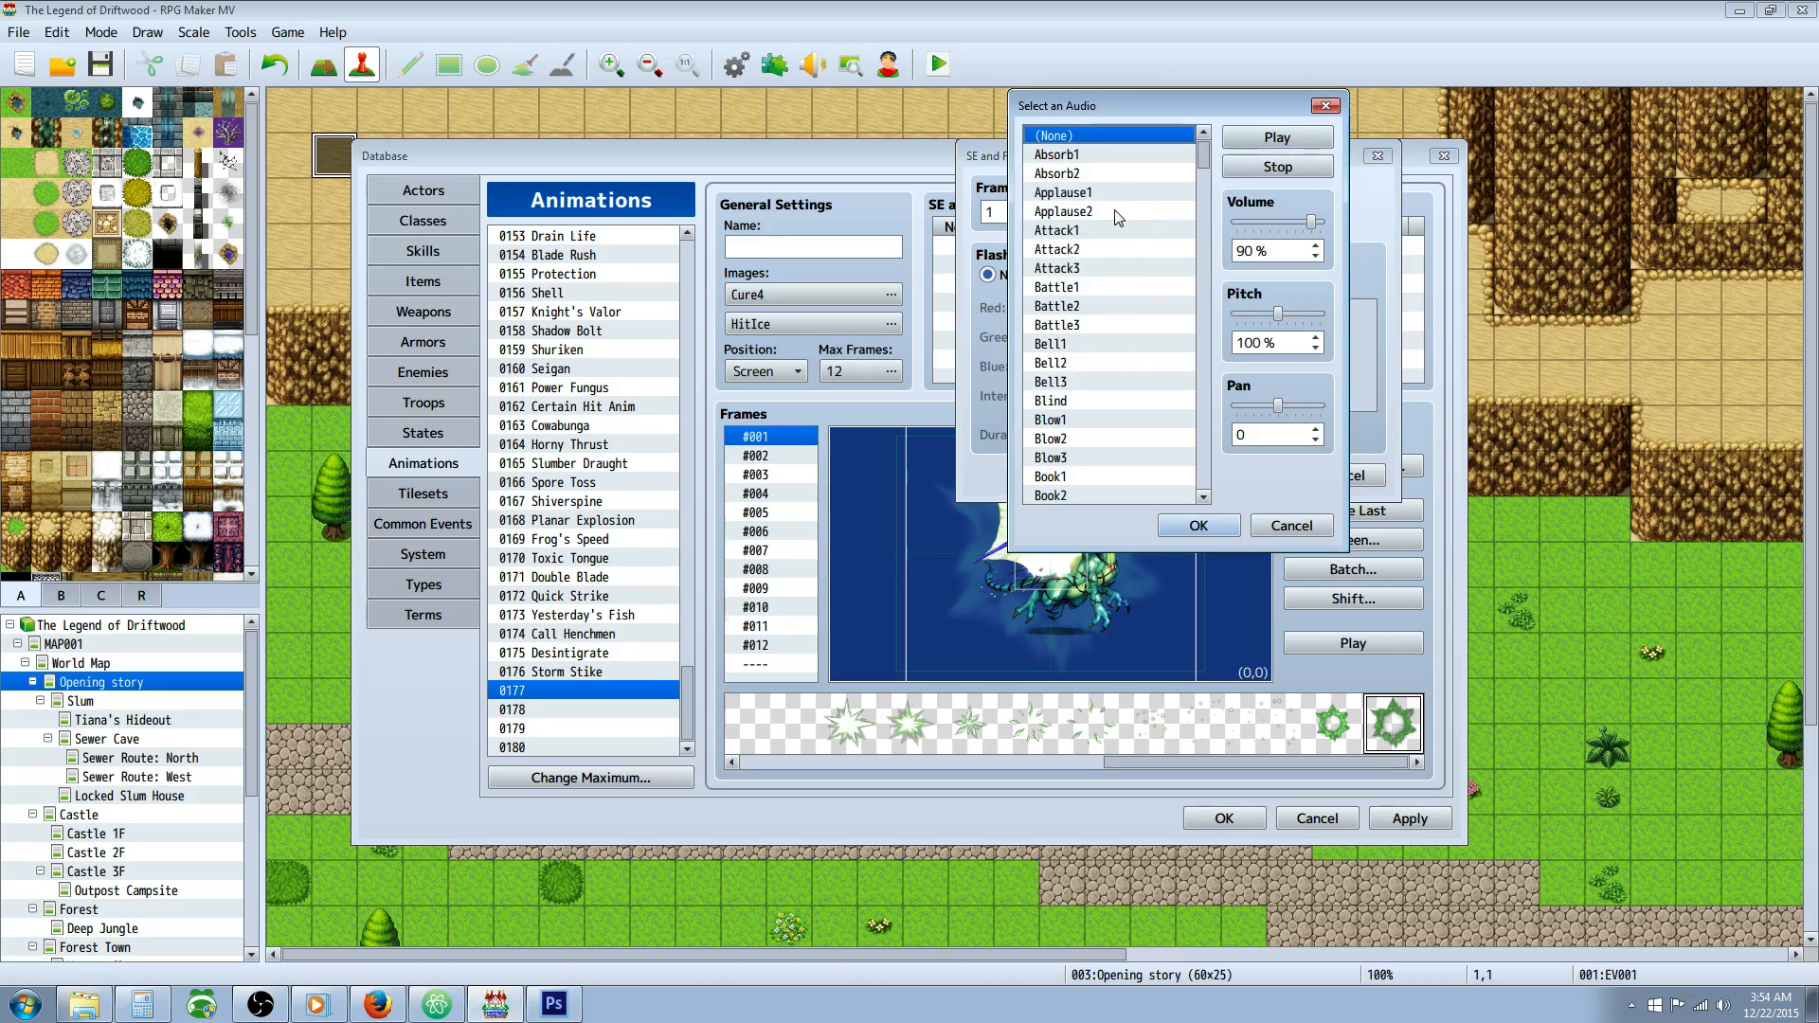
pyautogui.click(1101, 173)
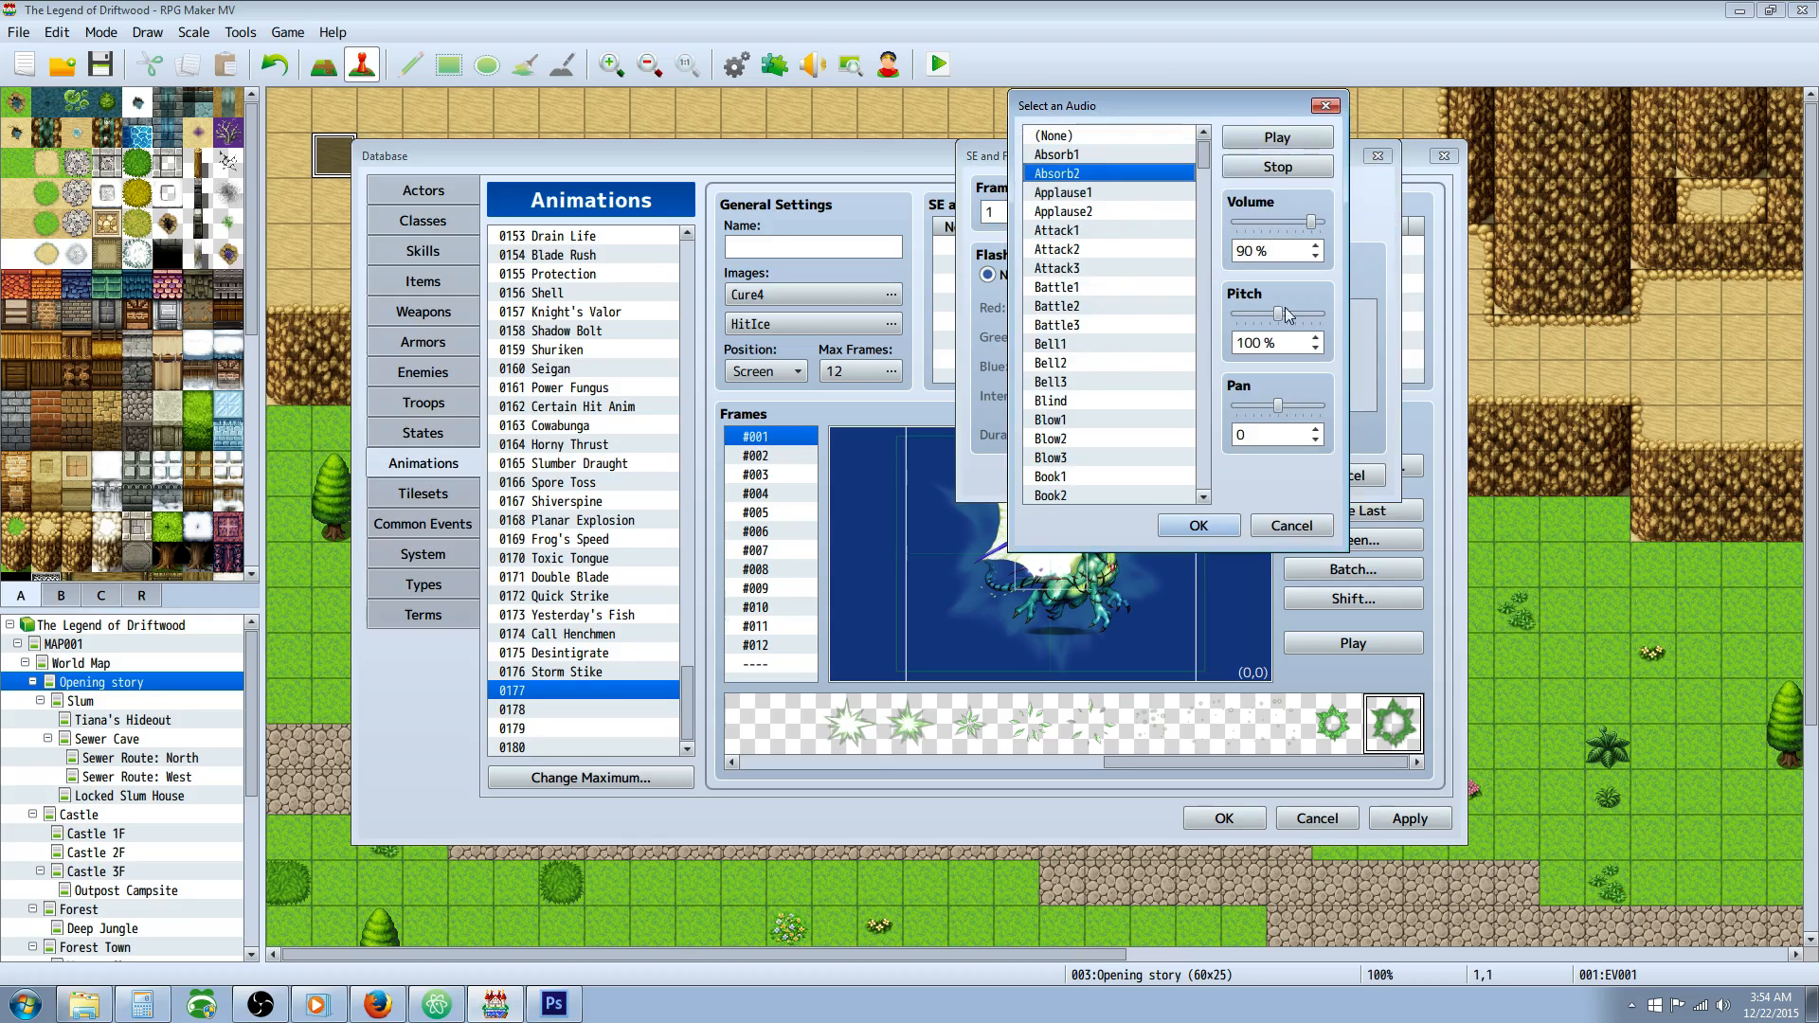
pyautogui.moveTo(1278, 314)
pyautogui.mouseDown()
pyautogui.moveTo(1232, 317)
pyautogui.moveTo(1298, 318)
pyautogui.moveTo(1261, 318)
pyautogui.mouseUp()
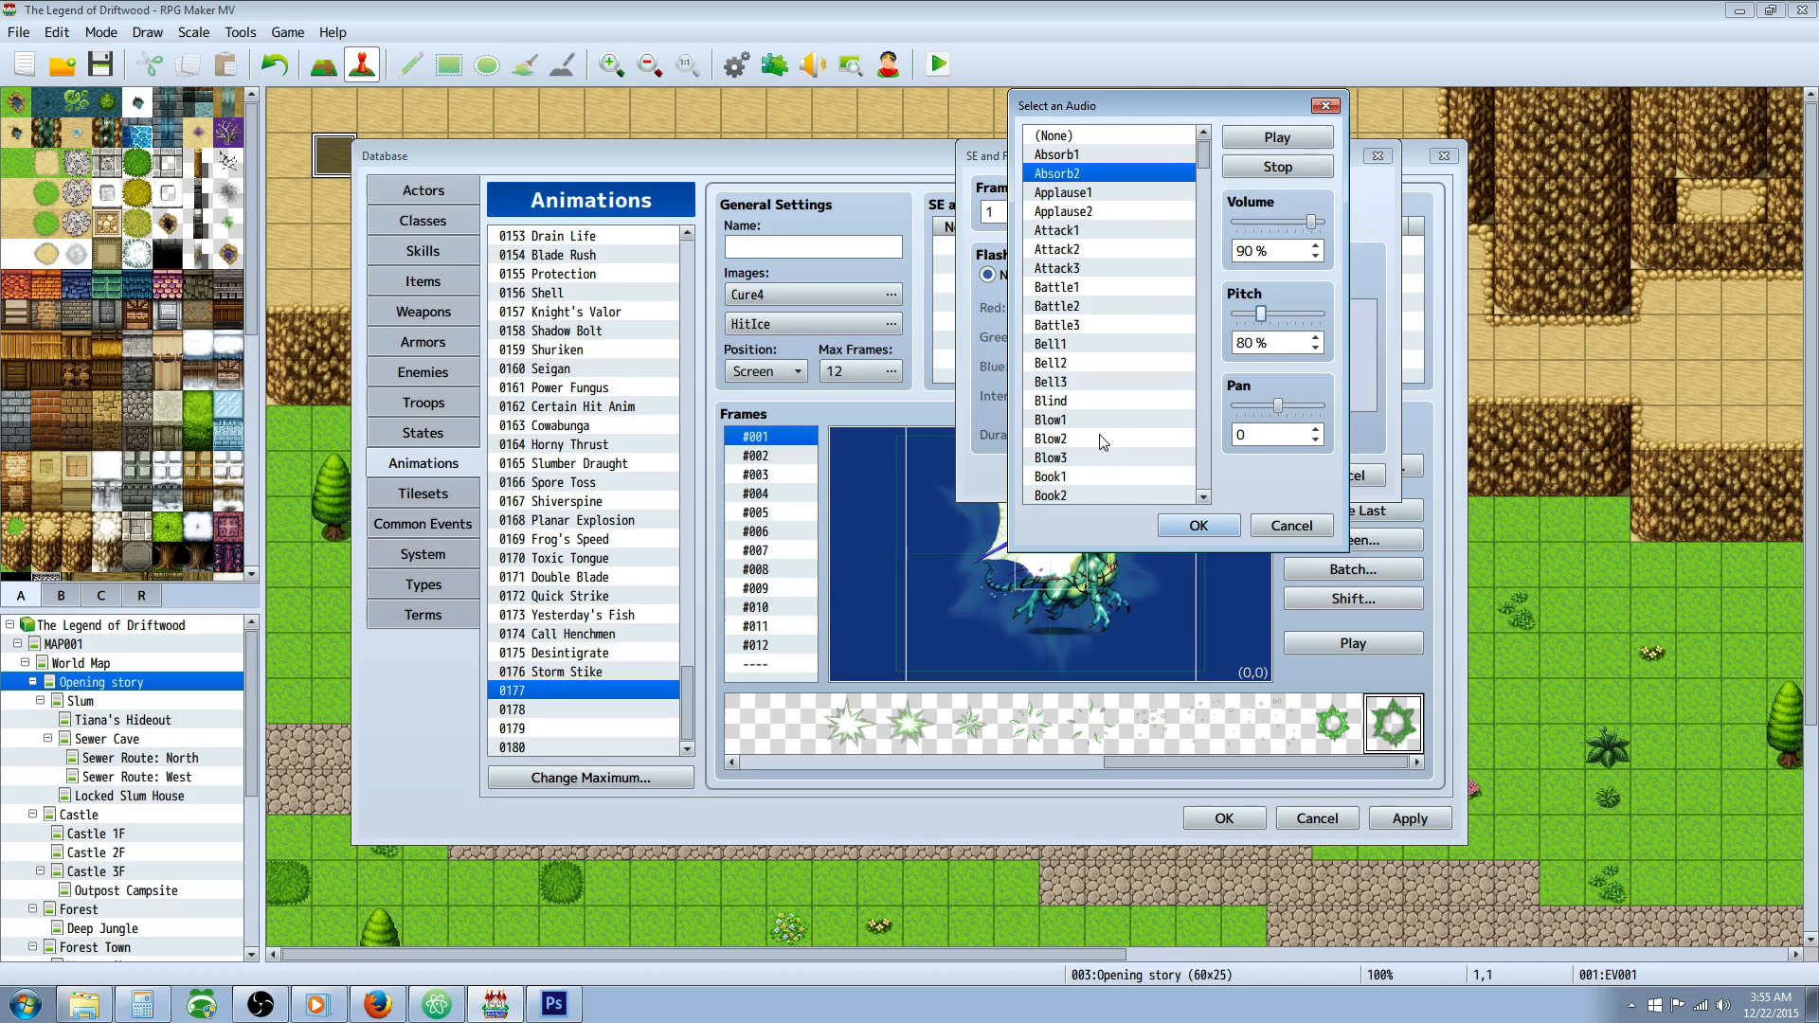
# Audition further sound effects such as Darkness5 and Explosion2, and choose Explosion1 for the timing entry.
pyautogui.click(1102, 458)
pyautogui.scroll(-3, 1128, 407)
pyautogui.scroll(-10, 1117, 379)
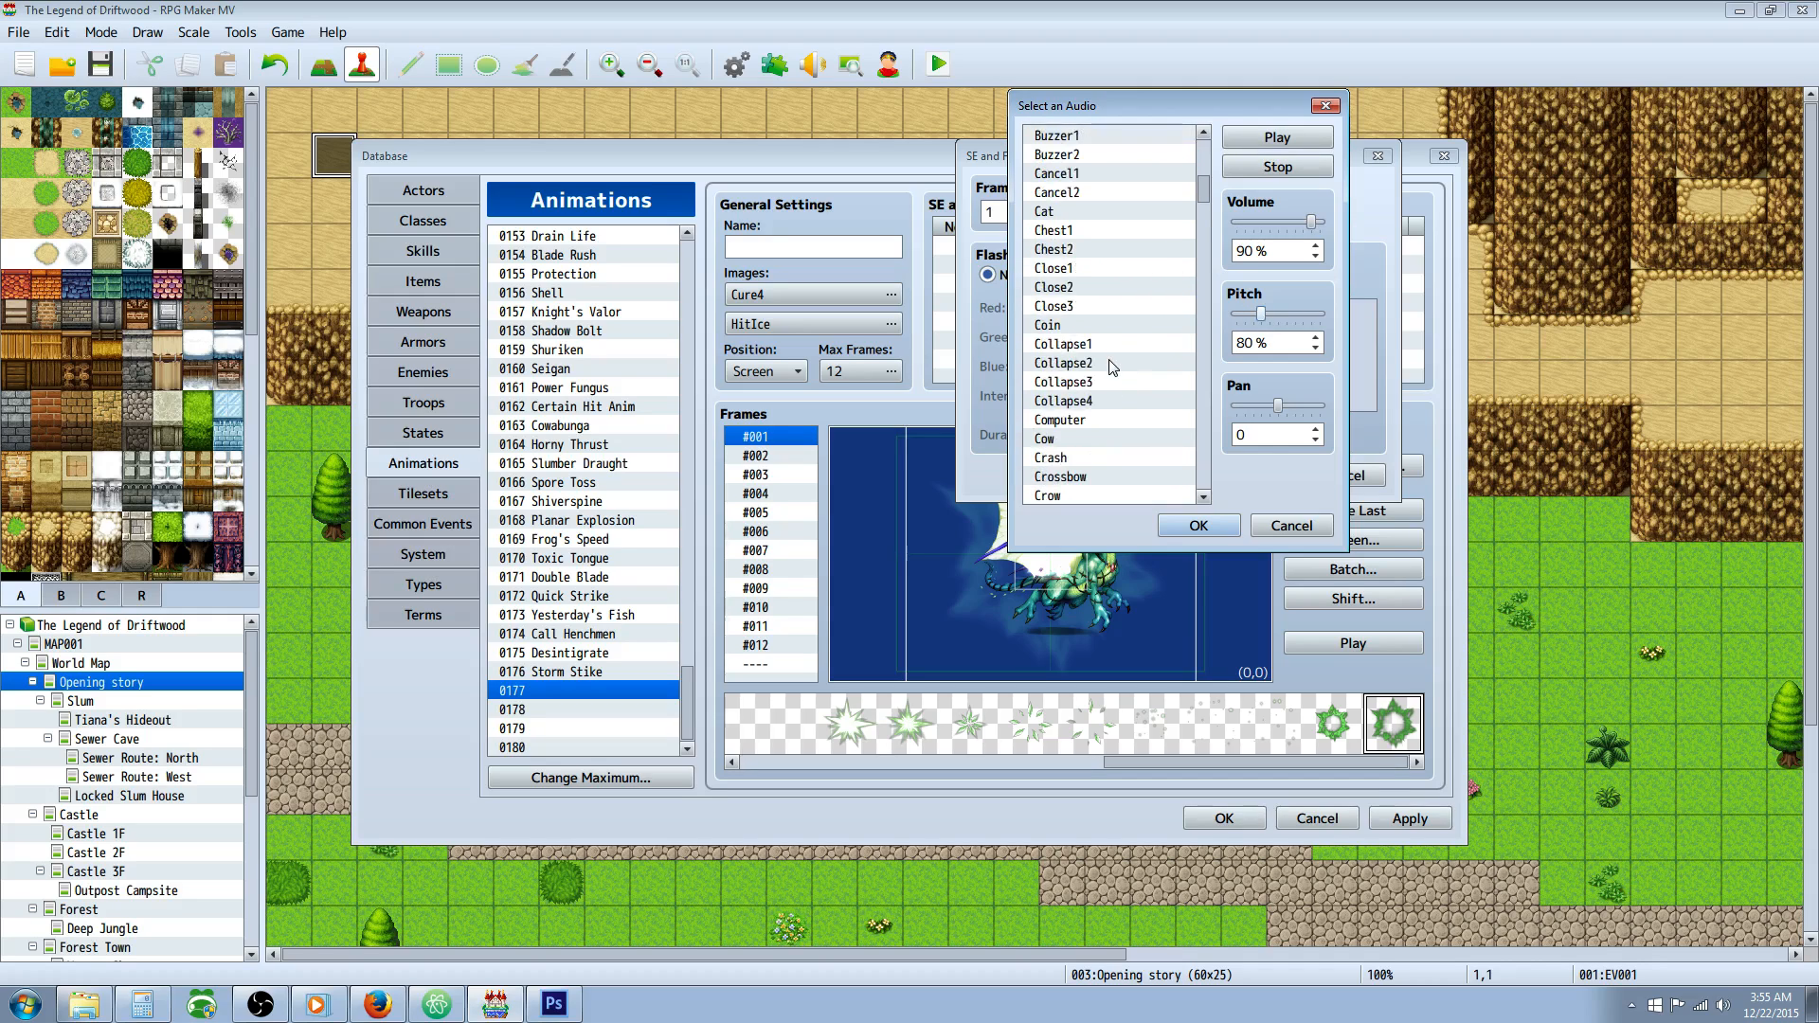
pyautogui.scroll(-3, 1106, 358)
pyautogui.click(1104, 308)
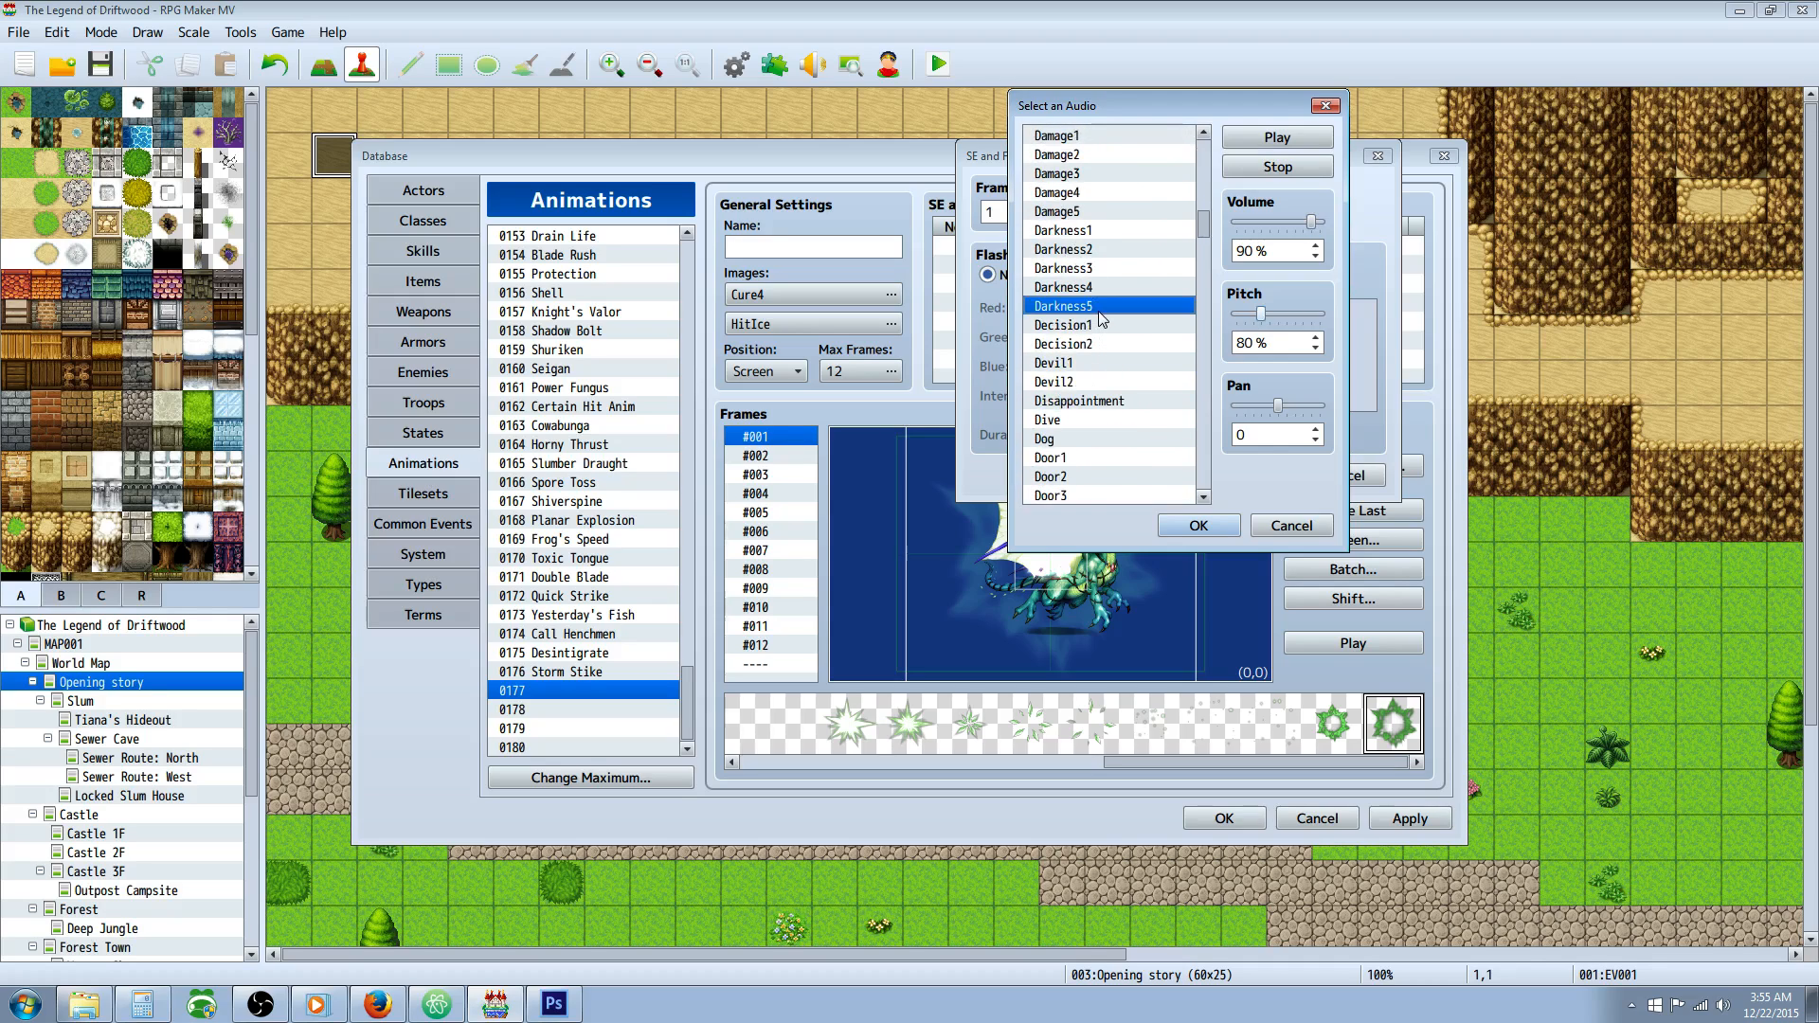
pyautogui.scroll(-2, 1108, 383)
pyautogui.scroll(-7, 1104, 382)
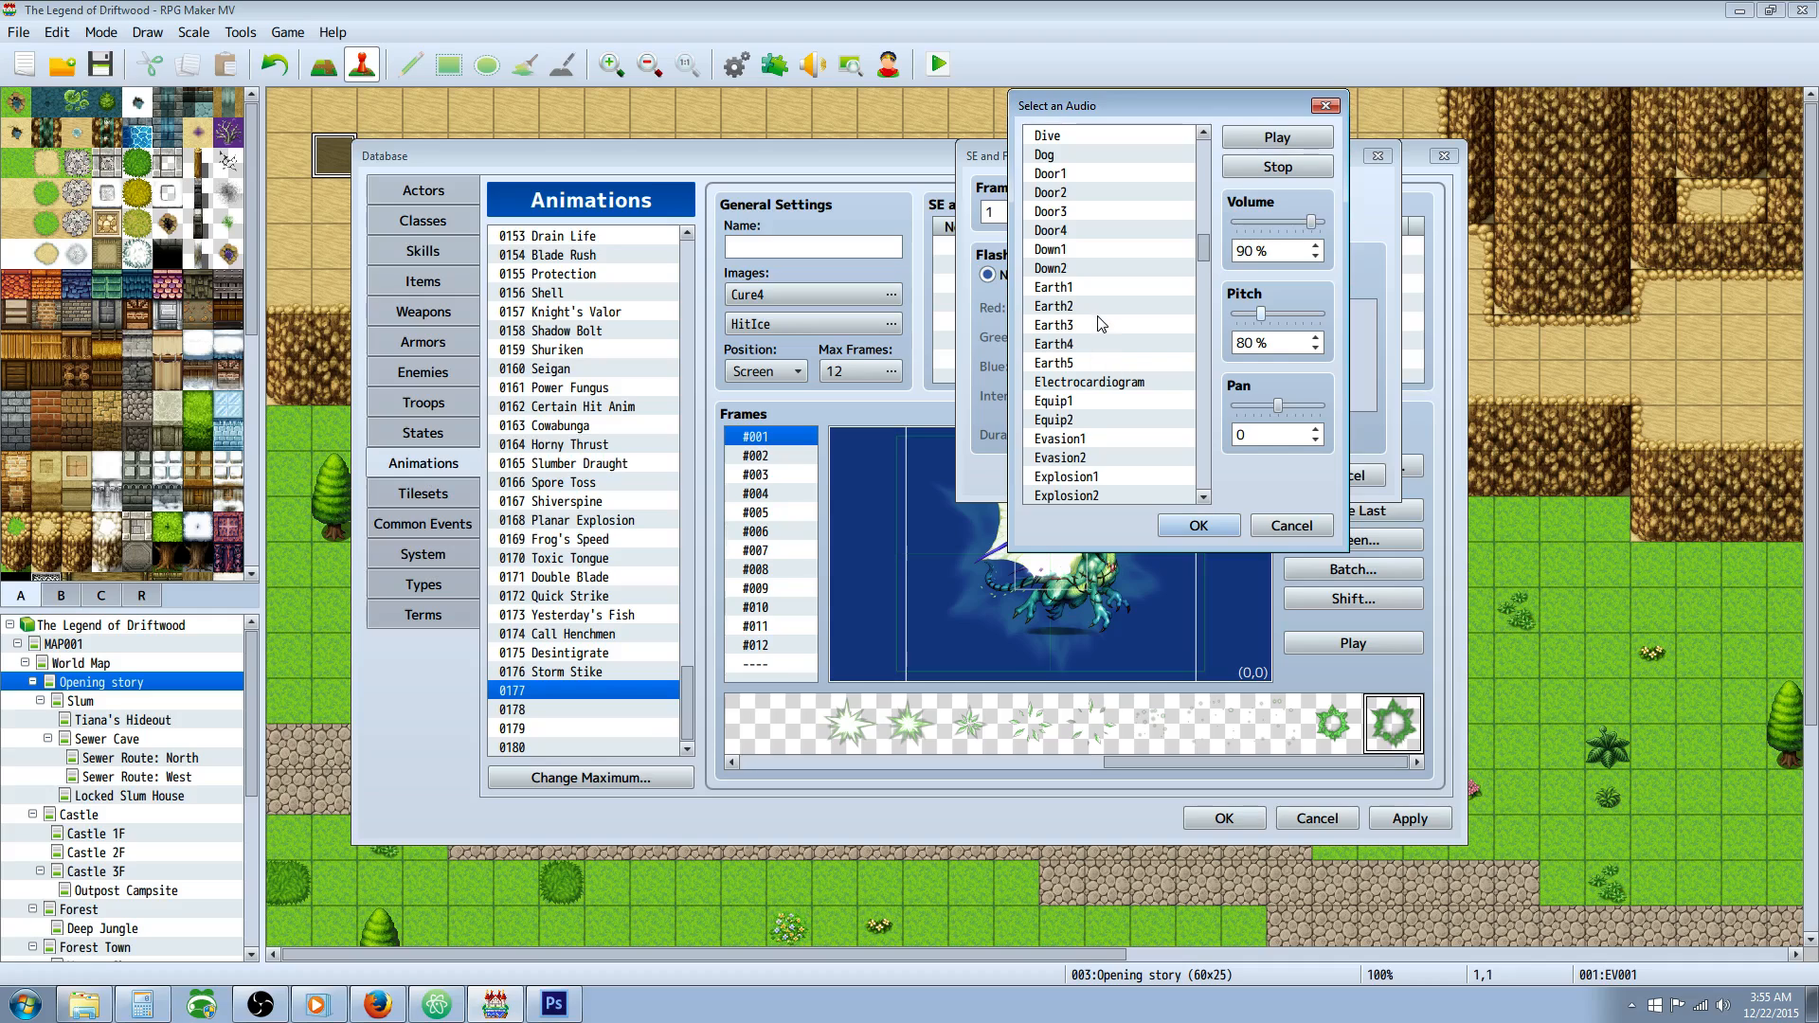
pyautogui.click(1102, 323)
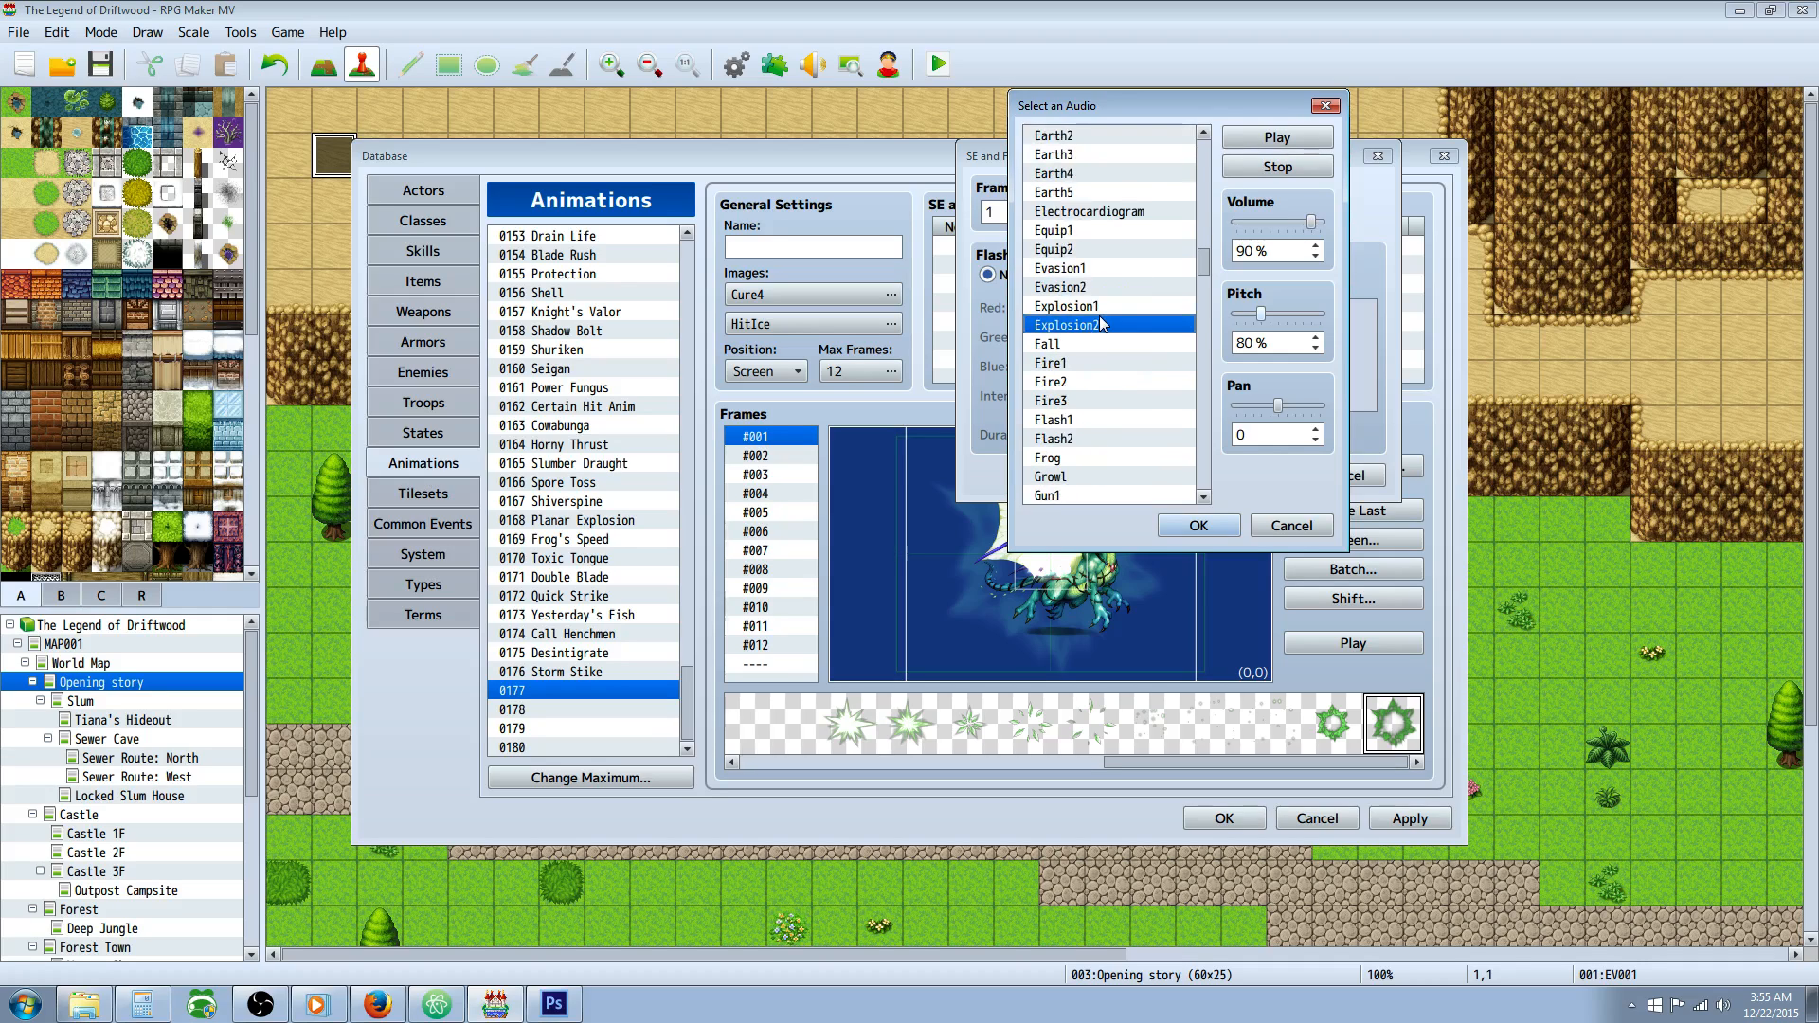
pyautogui.scroll(-1, 1109, 372)
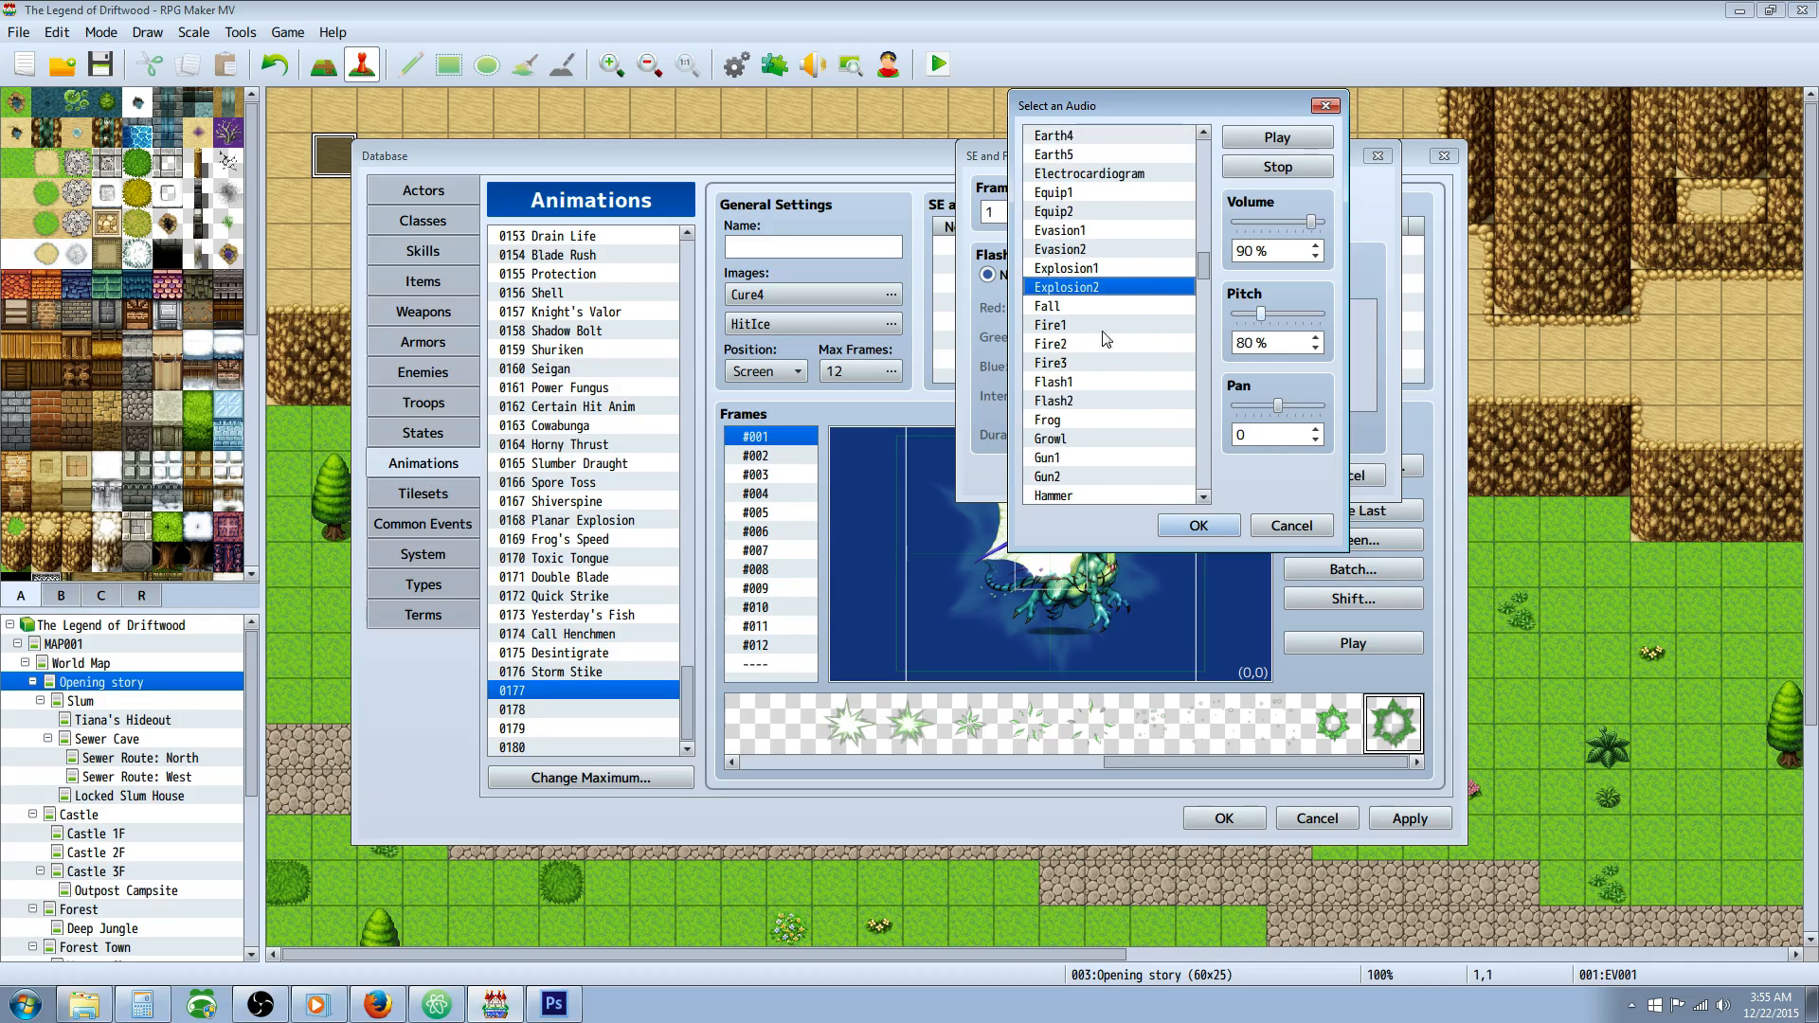
pyautogui.click(1103, 267)
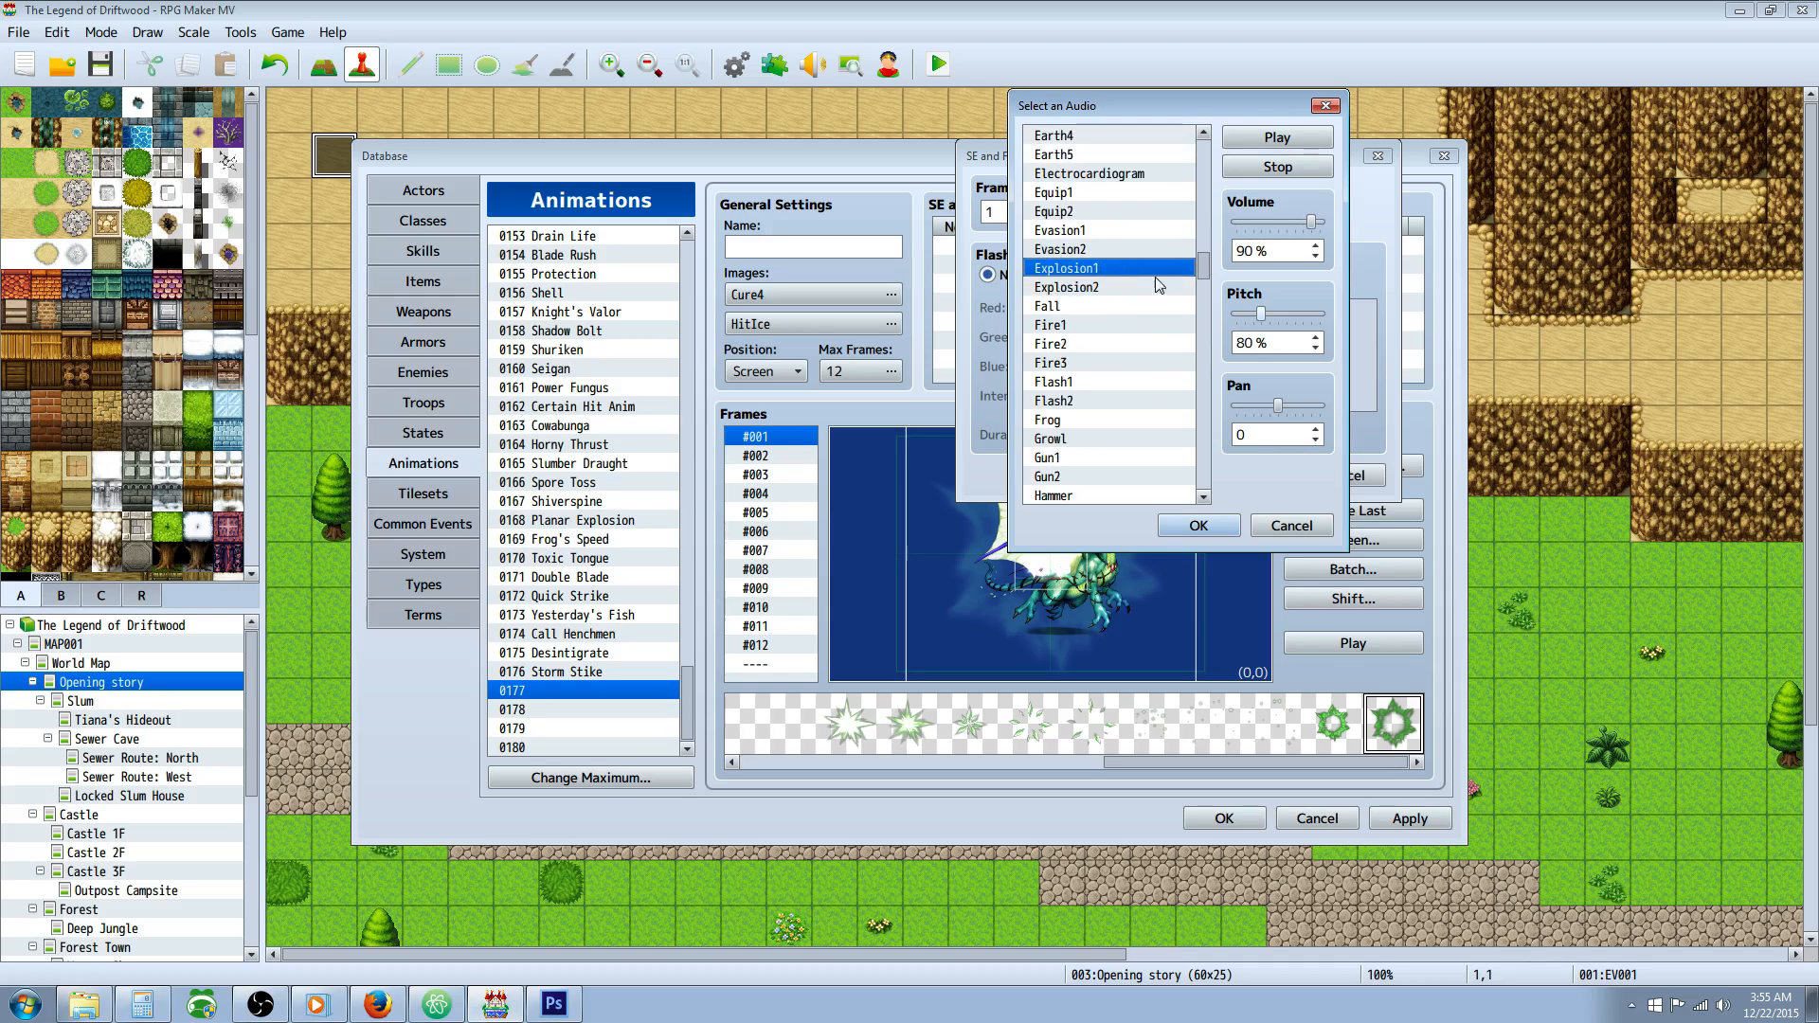
pyautogui.click(1196, 521)
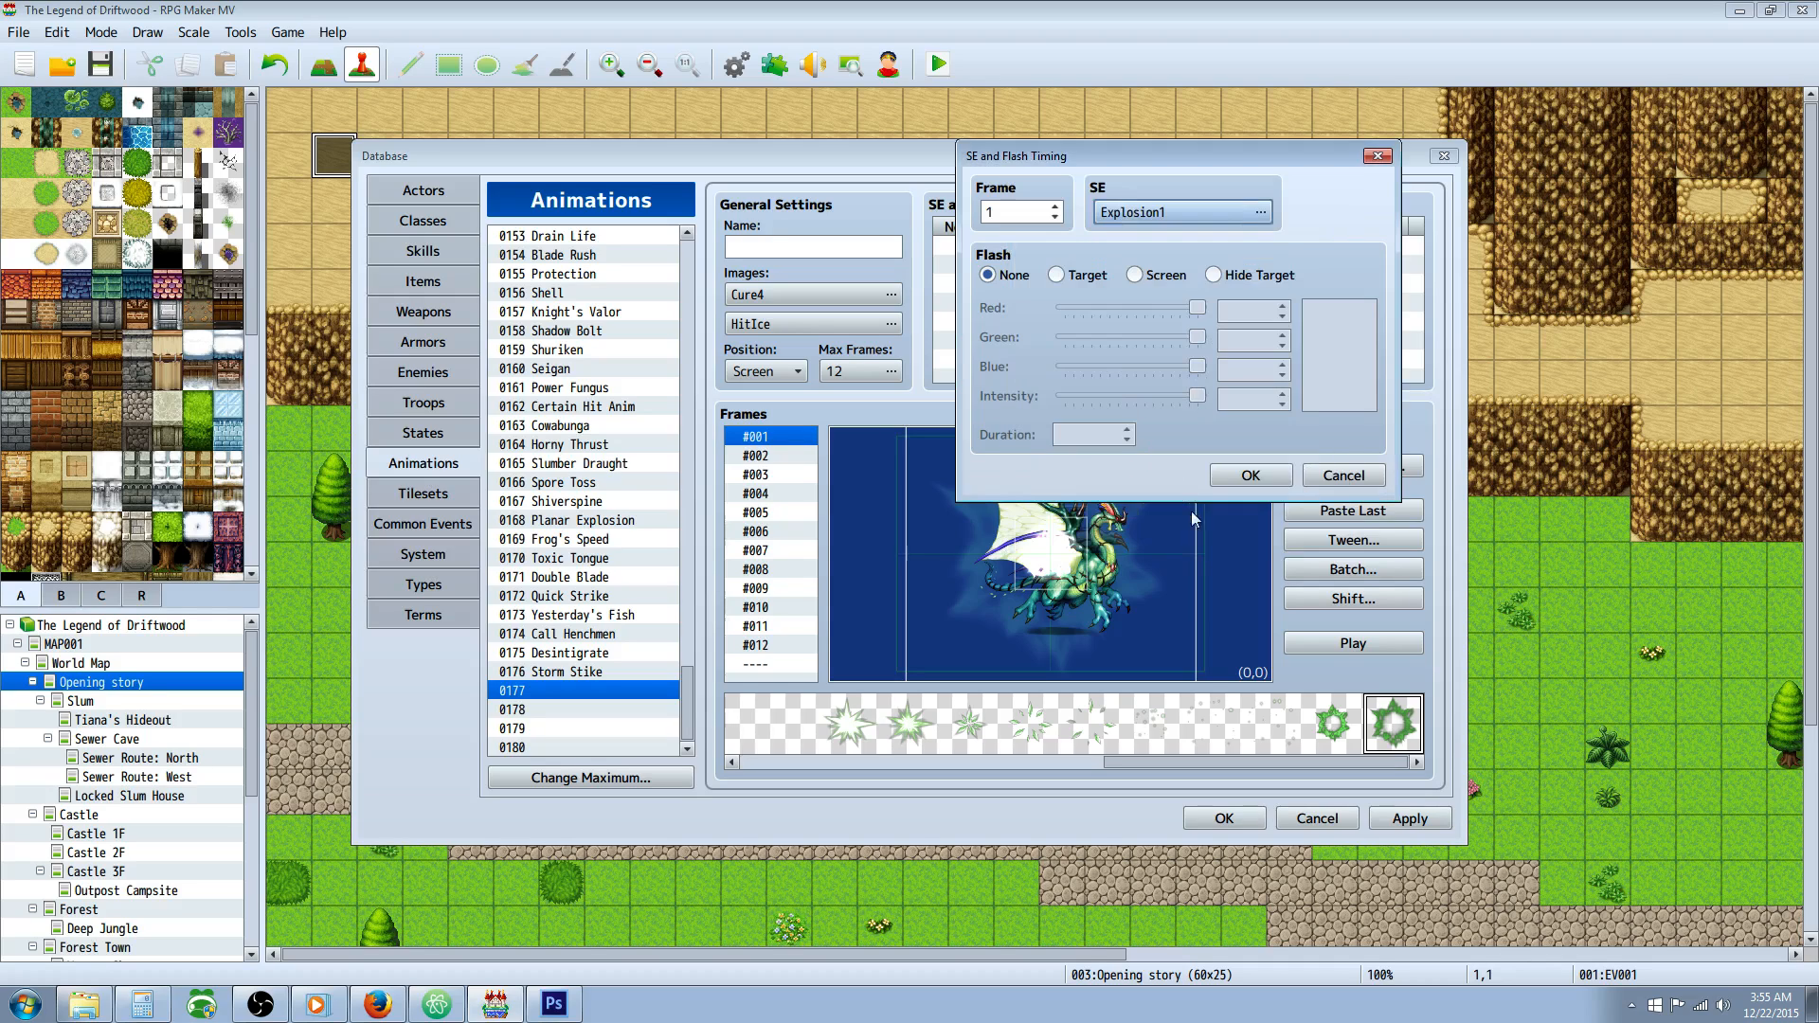
# Place the Explosion1 entry on frame 11 with a screen flash of red 85, green 221, blue 204 and intensity 221.
pyautogui.click(1023, 214)
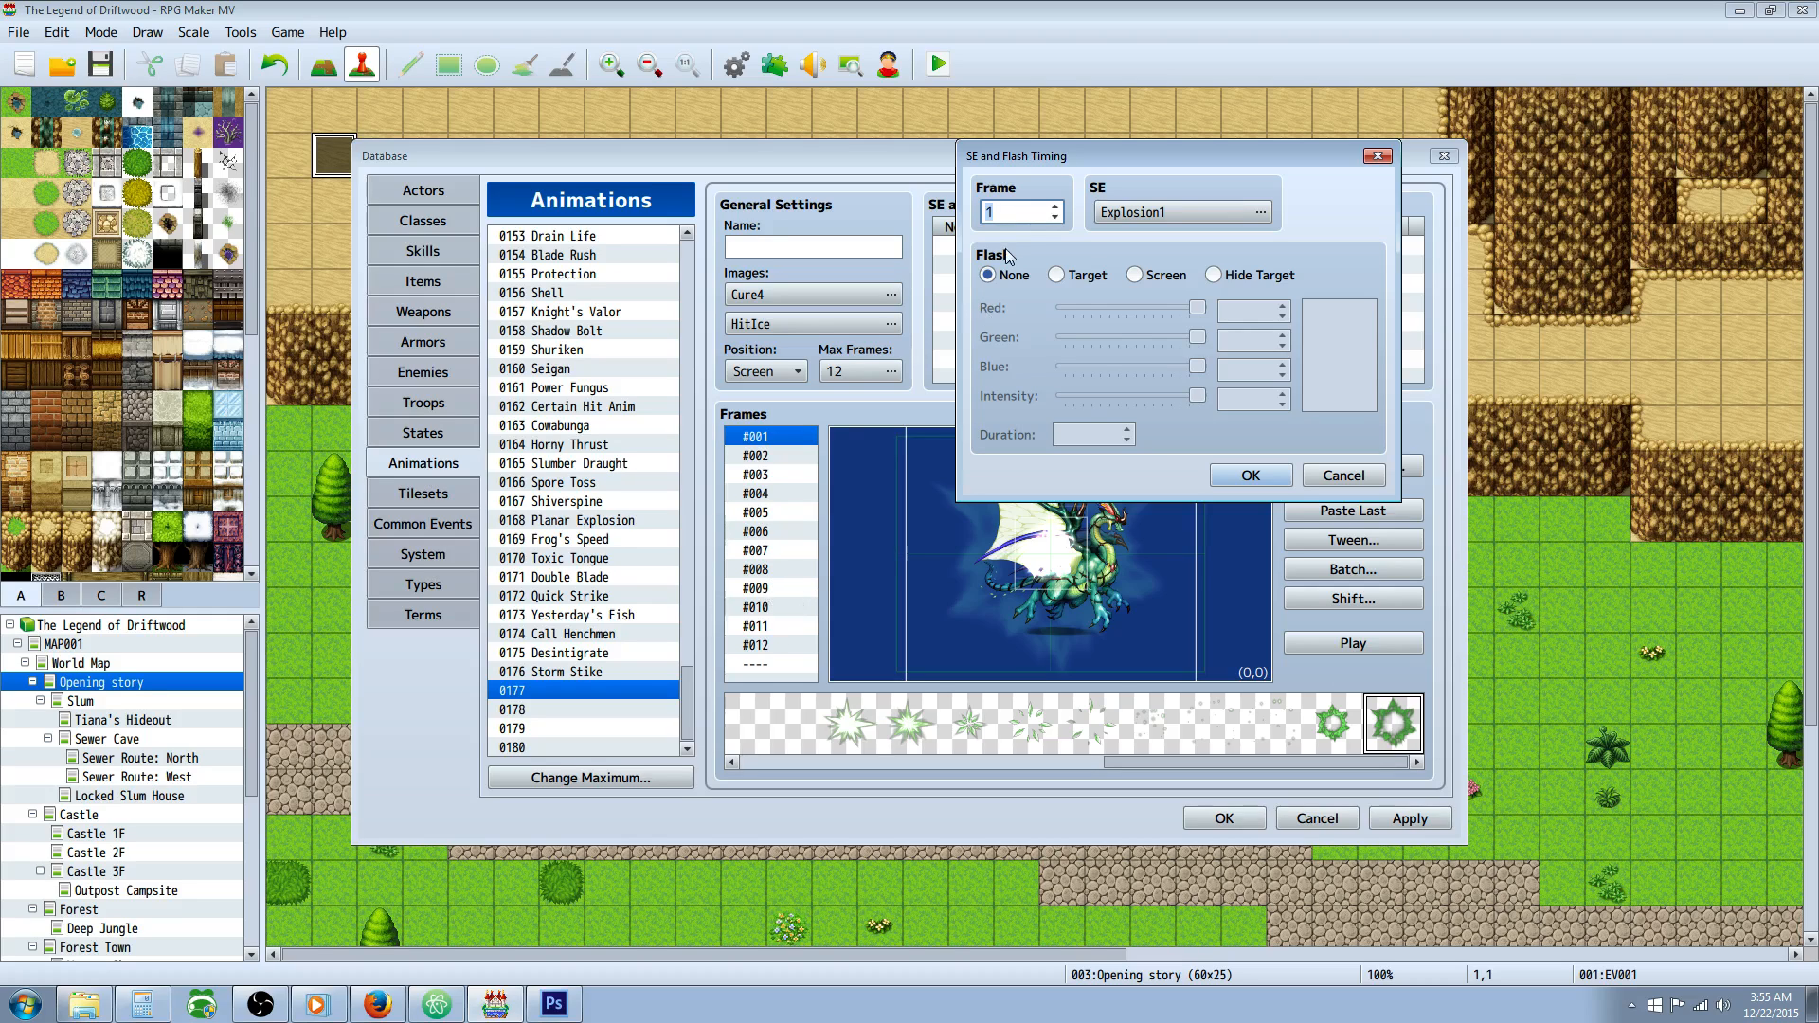
pyautogui.click(1158, 272)
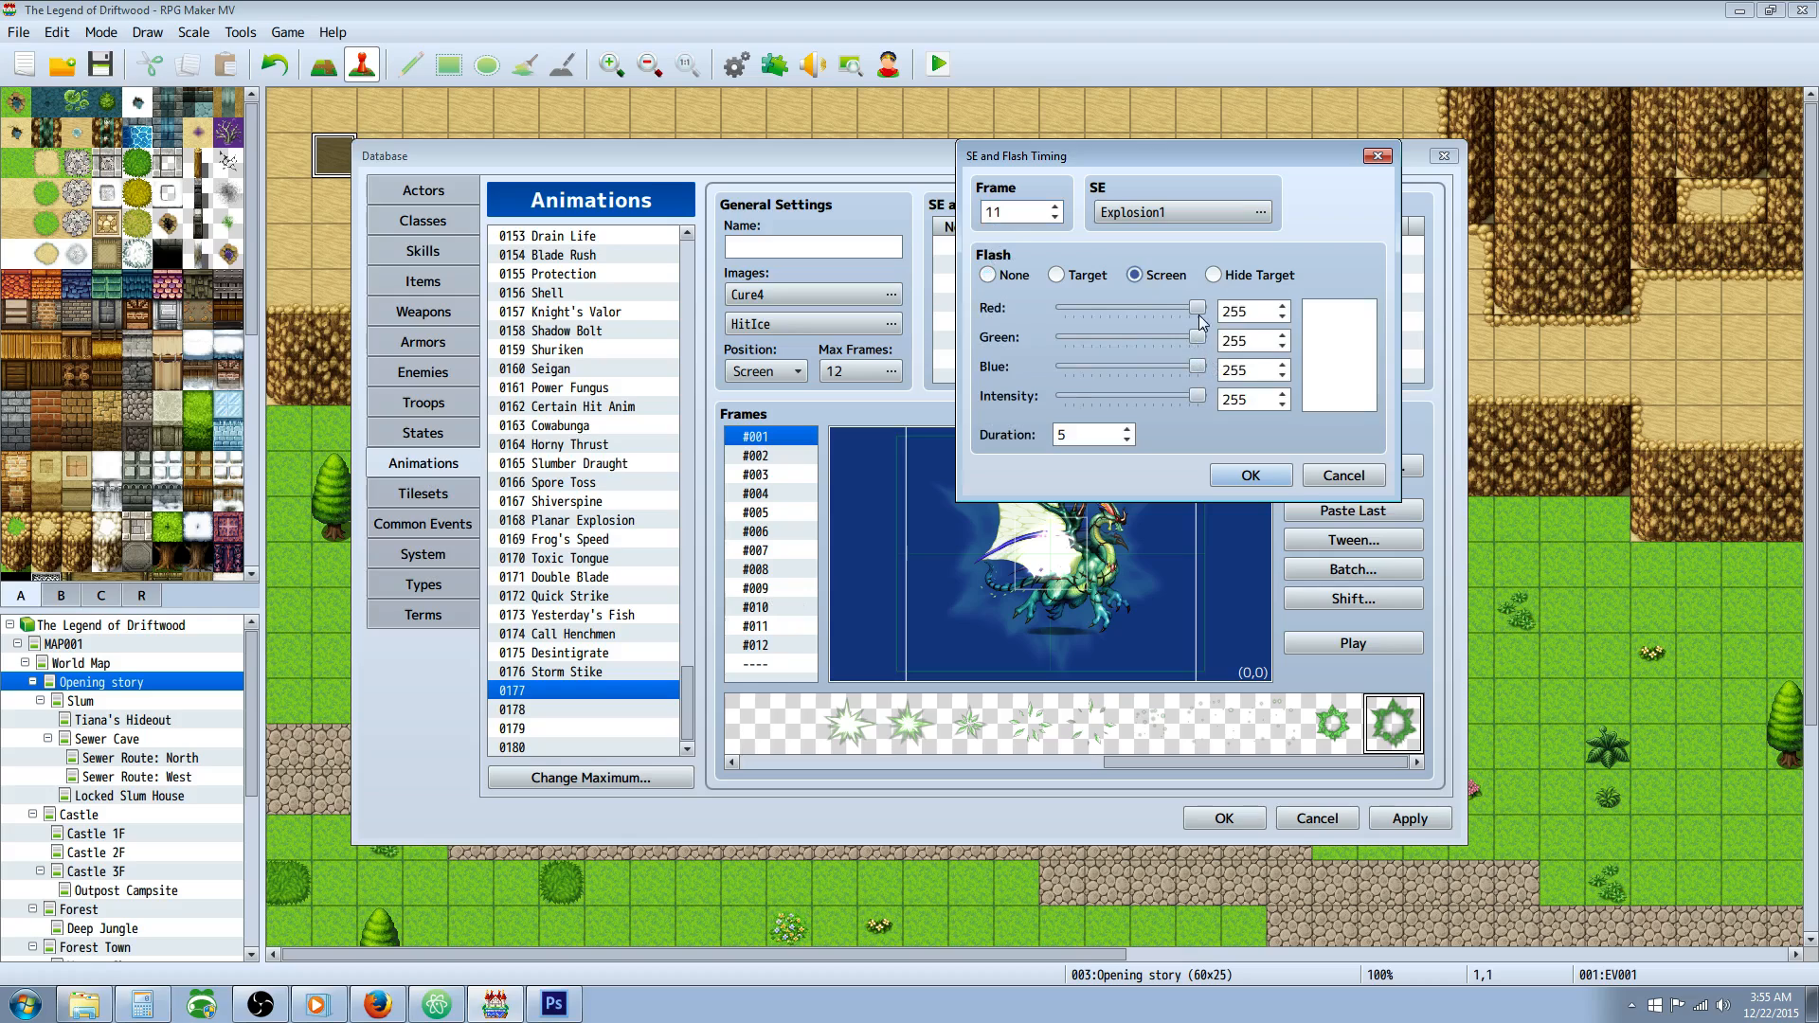
pyautogui.moveTo(1196, 307); pyautogui.dragTo(1171, 367)
pyautogui.moveTo(1198, 396); pyautogui.dragTo(1184, 398)
pyautogui.click(1243, 474)
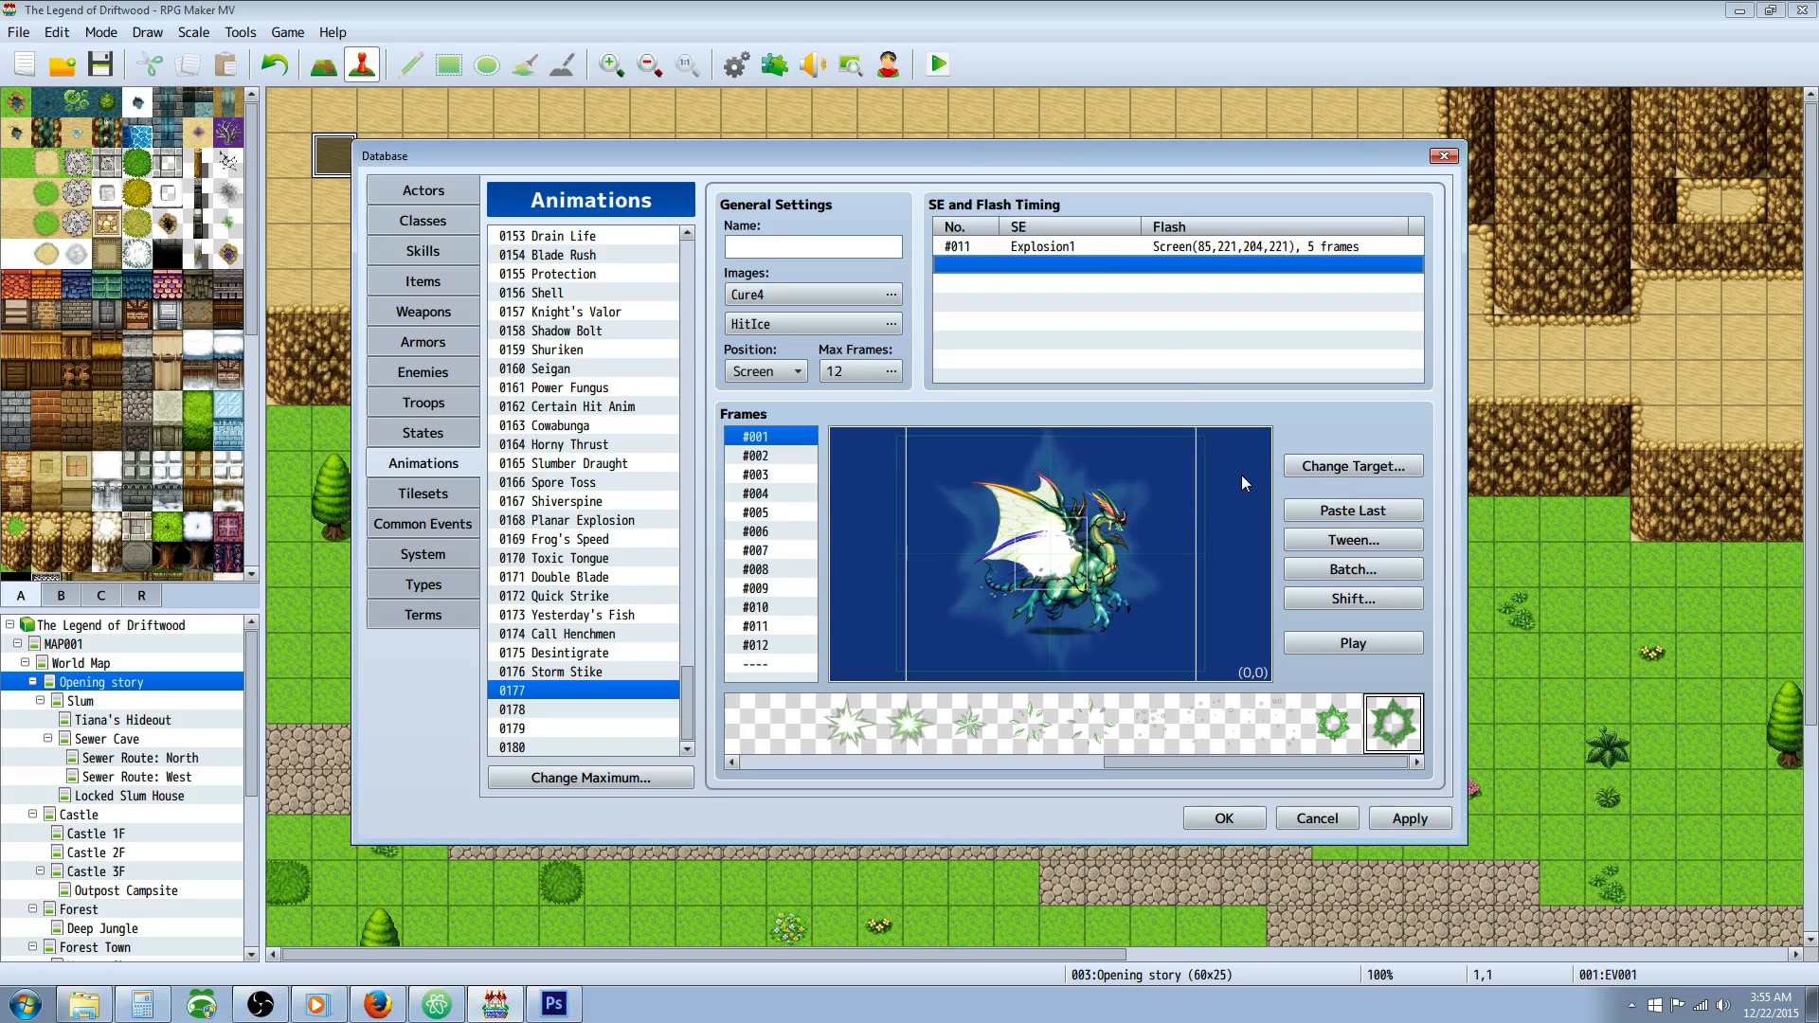
# Set the flash intensity of the frame 11 Explosion1 entry to 170.
pyautogui.doubleClick(1108, 247)
pyautogui.moveTo(1180, 393)
pyautogui.mouseDown()
pyautogui.moveTo(1203, 393)
pyautogui.moveTo(1161, 398)
pyautogui.mouseUp()
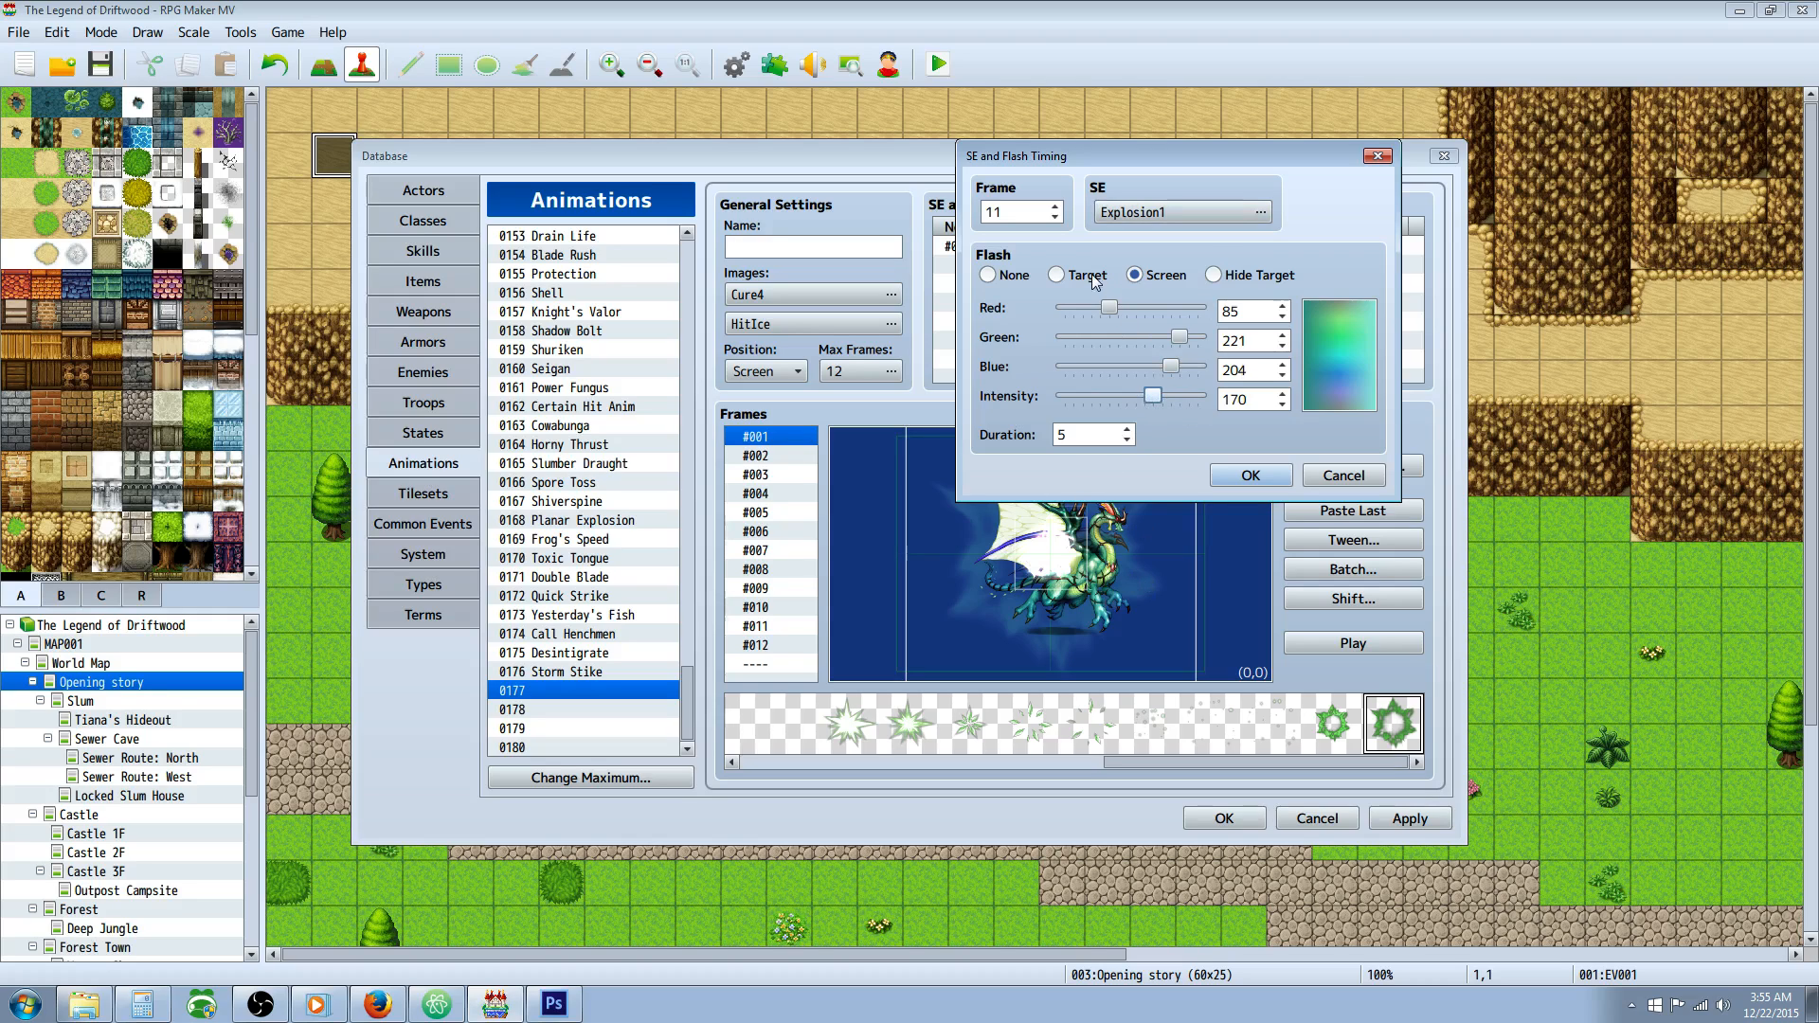
pyautogui.click(1249, 476)
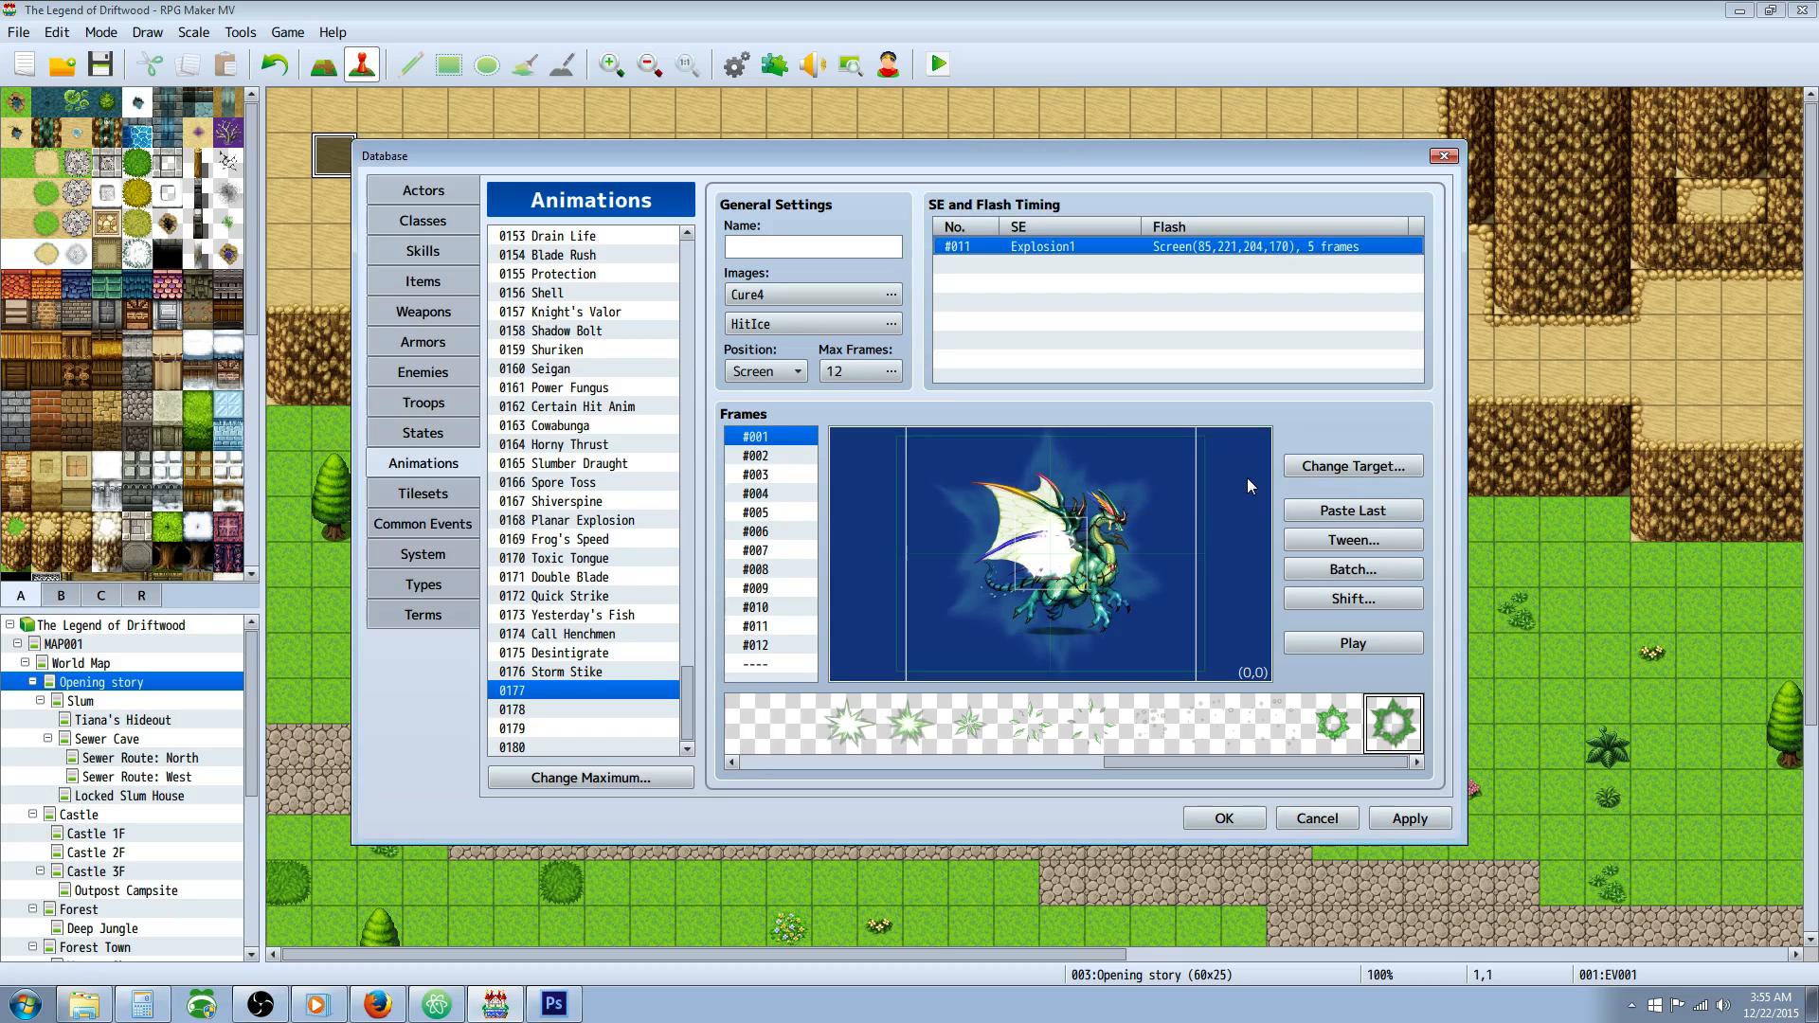
# Start a second SE and flash timing entry and browse its sound effects as far as the Saint sounds.
pyautogui.rightClick(1015, 270)
pyautogui.click(1025, 286)
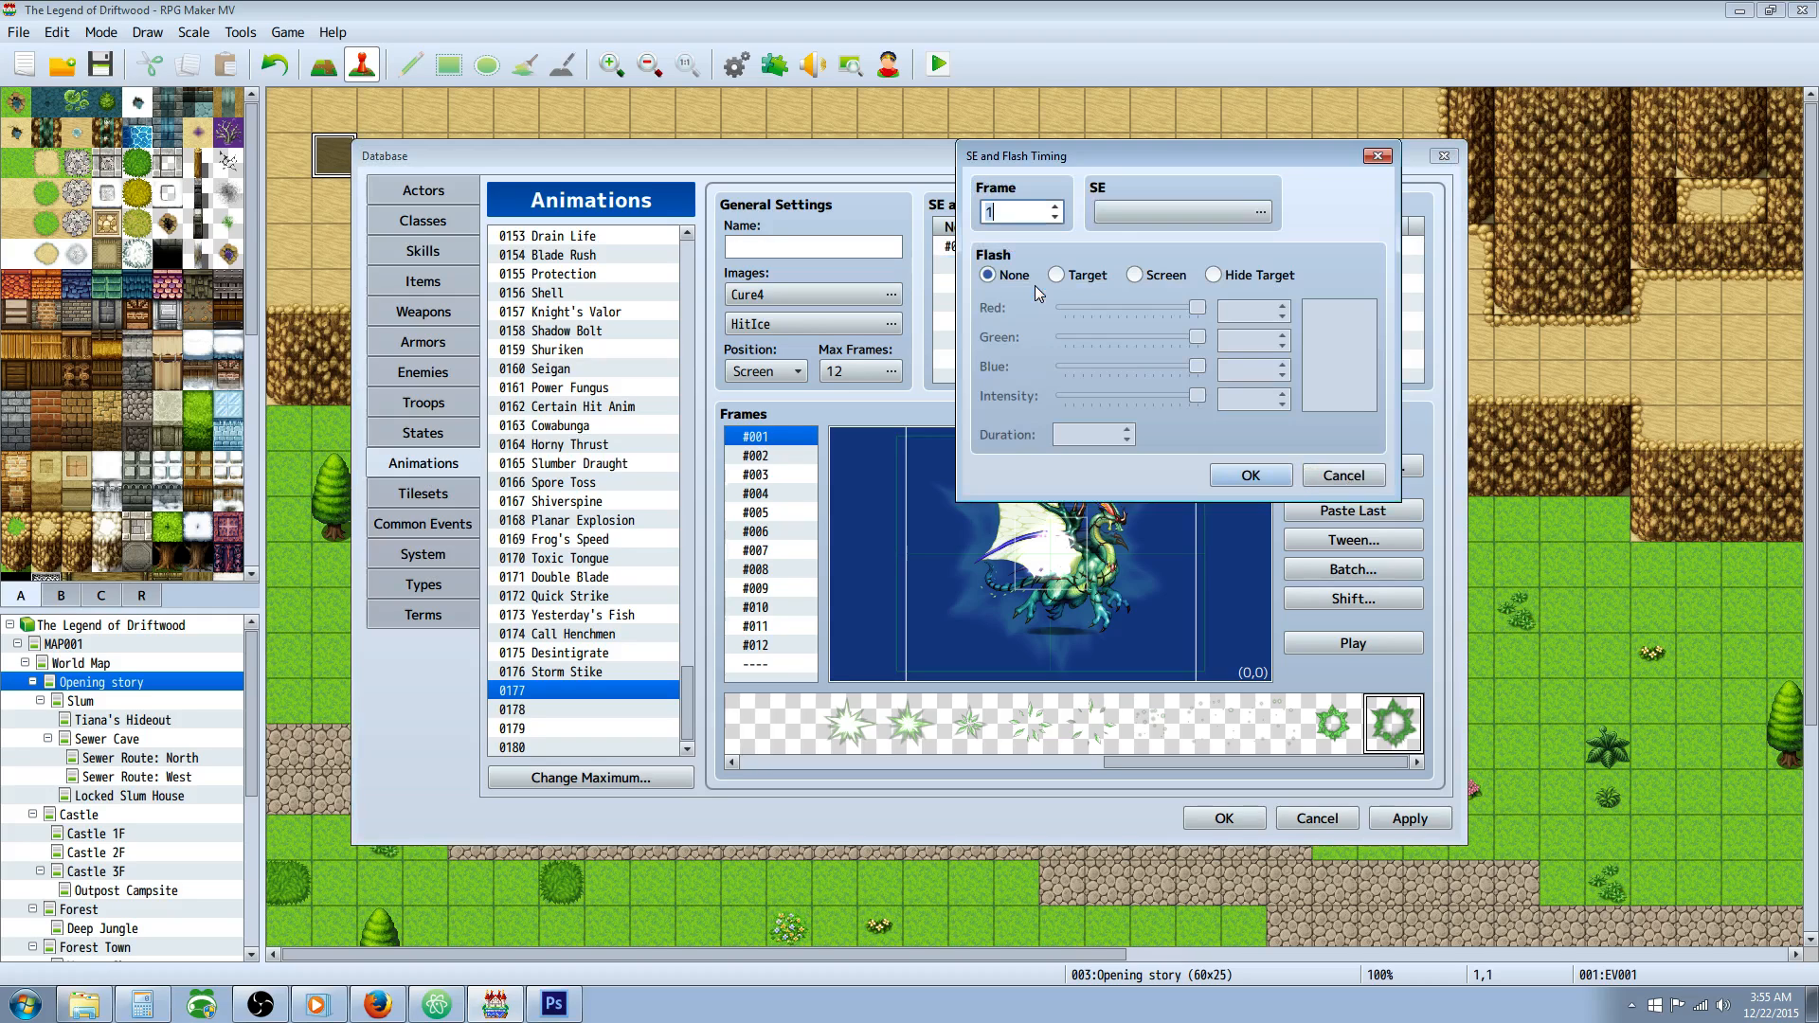
pyautogui.click(1202, 213)
pyautogui.moveTo(1202, 173); pyautogui.dragTo(1201, 208)
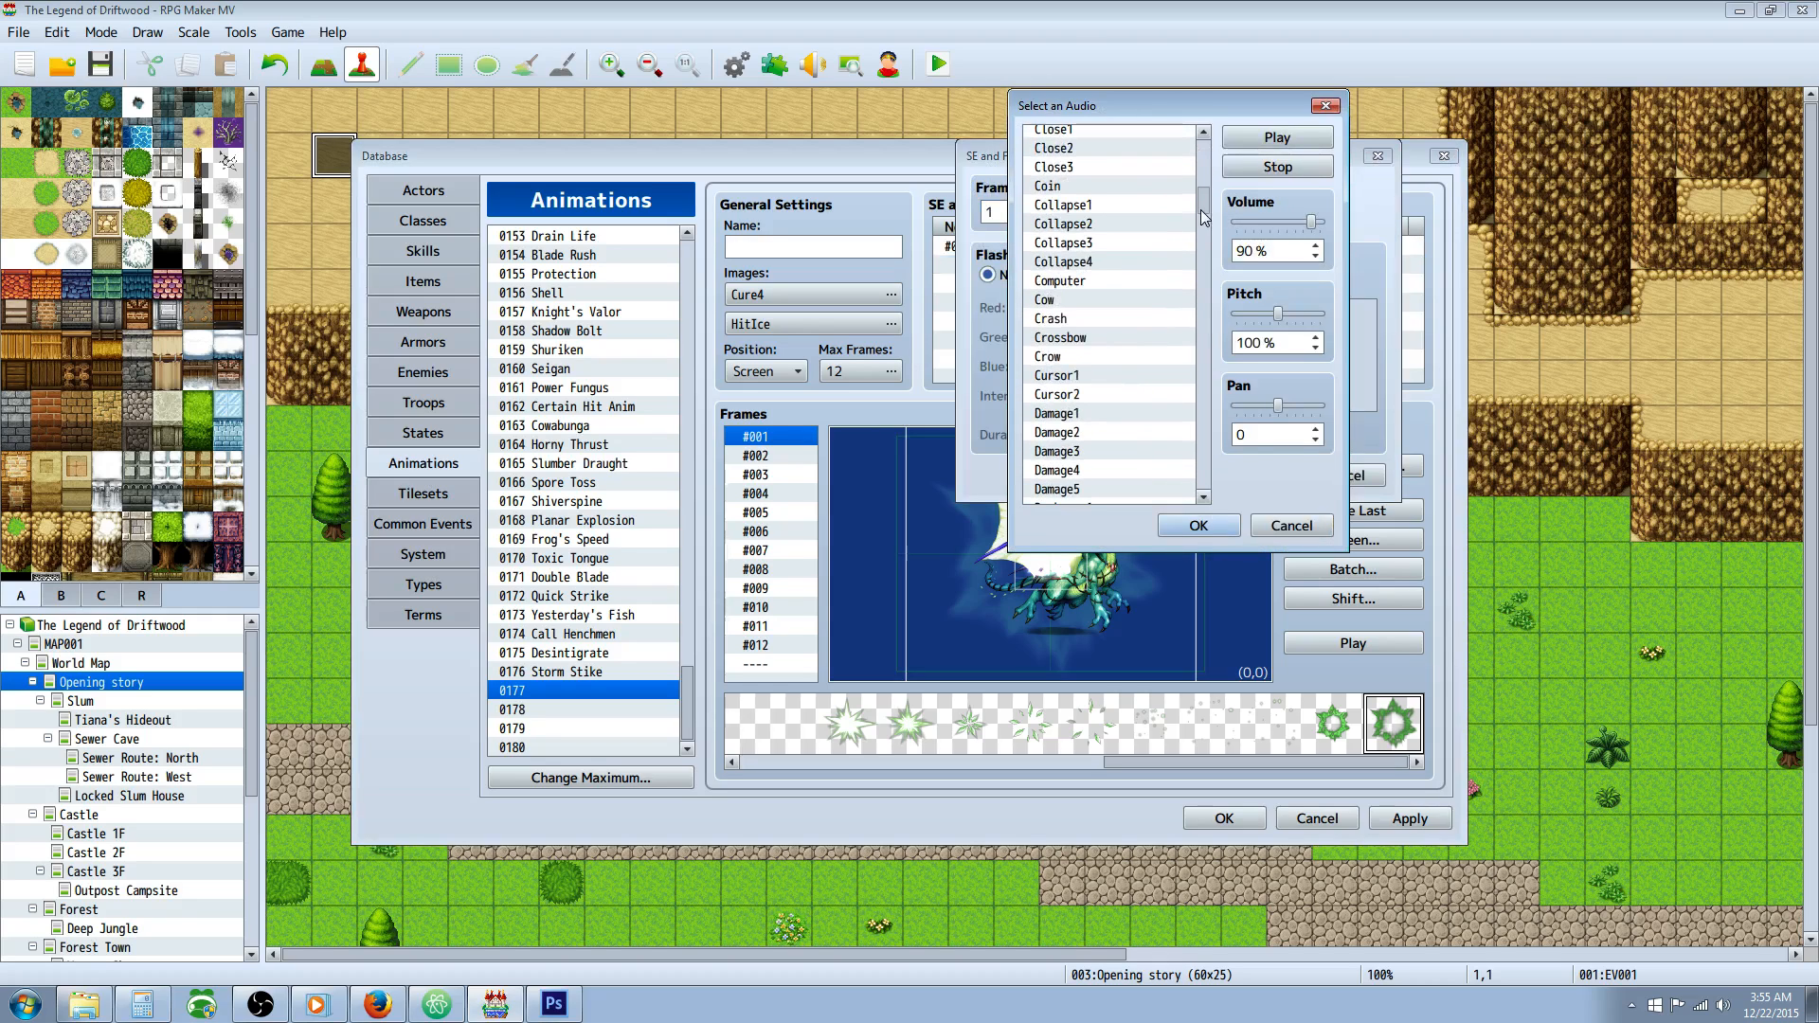
pyautogui.scroll(-10, 1099, 331)
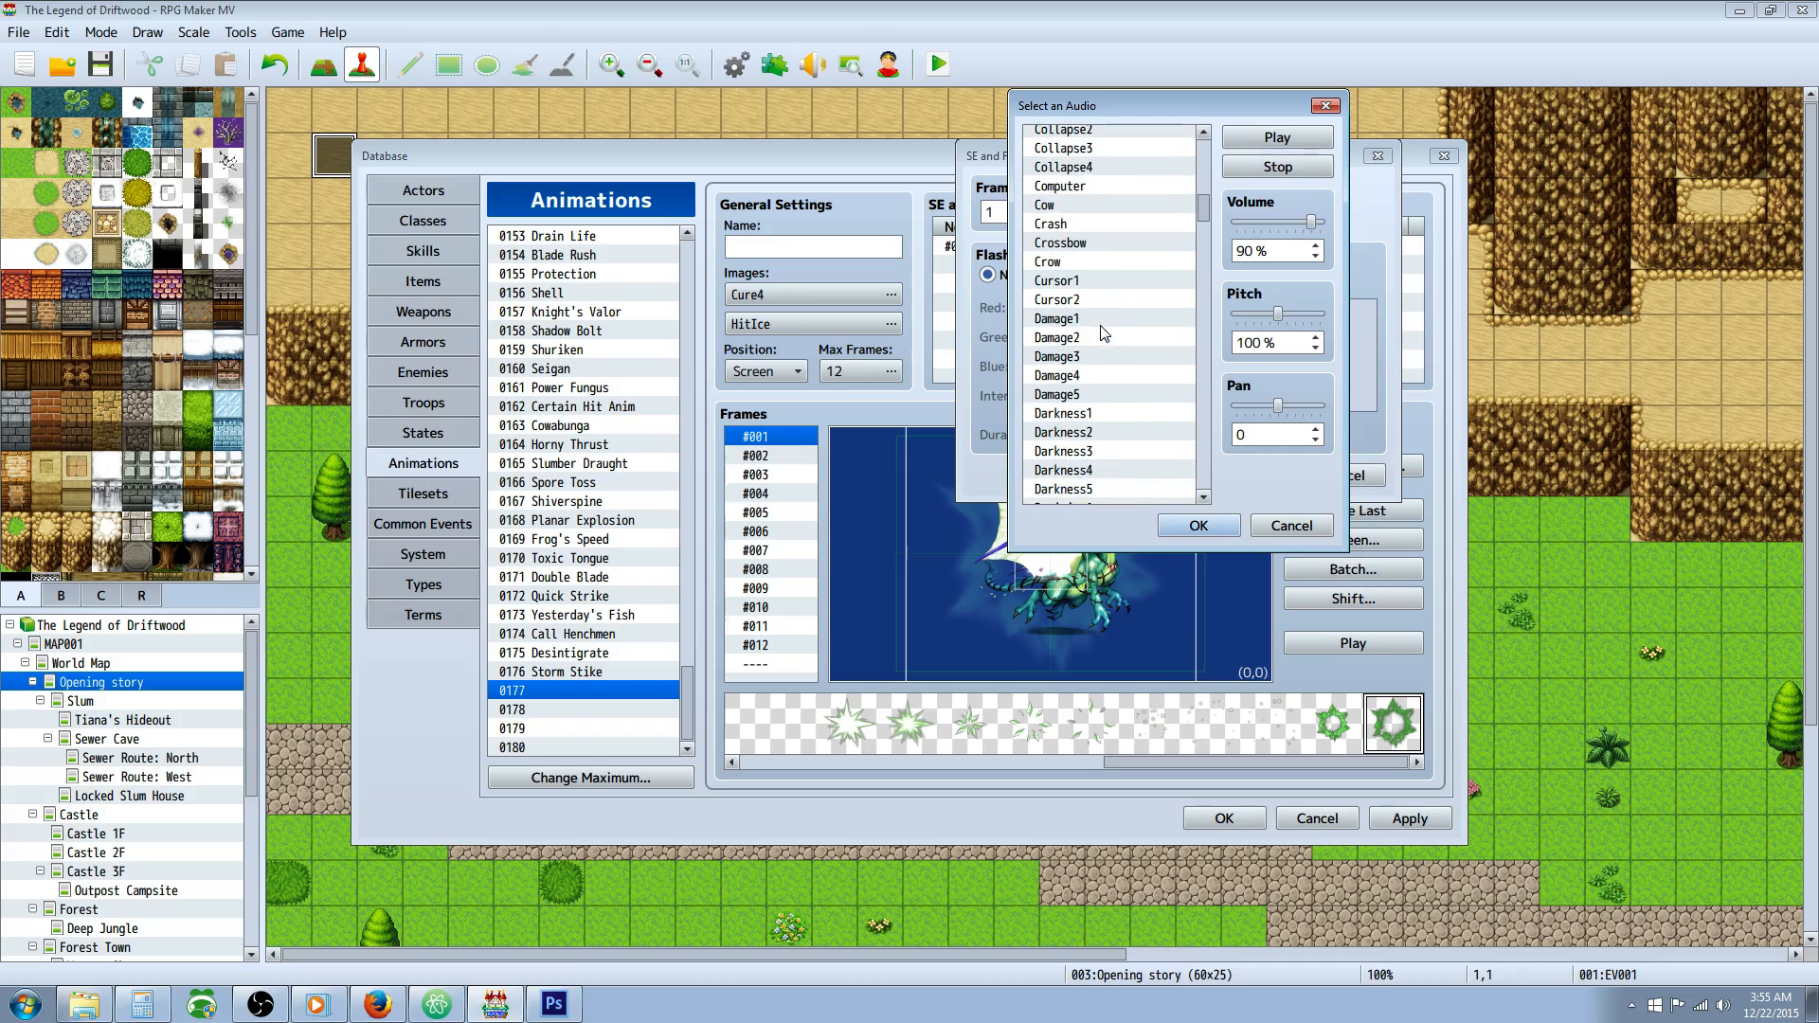
pyautogui.moveTo(1201, 252); pyautogui.dragTo(1201, 386)
pyautogui.scroll(-1, 1173, 364)
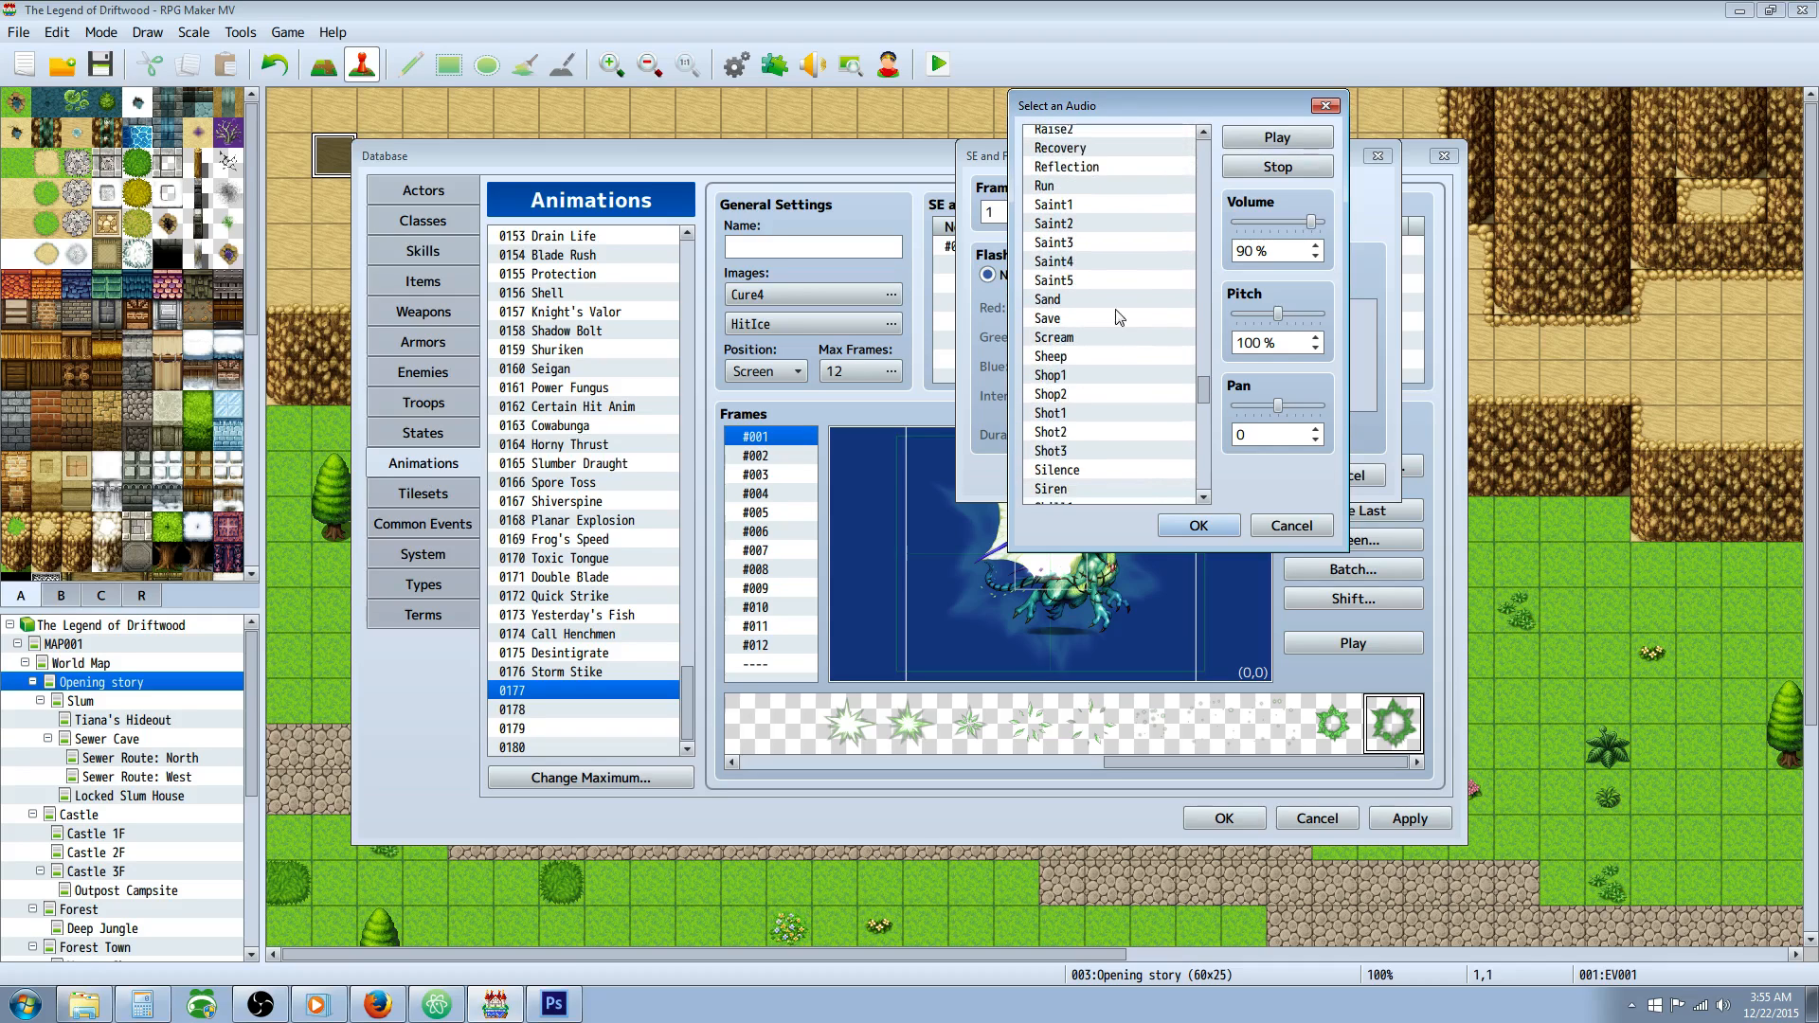
# Audition the Saint sounds and try a frame 1 timing entry using Saint1 at a lowered pitch without a flash.
pyautogui.click(1093, 244)
pyautogui.click(1095, 277)
pyautogui.click(1099, 268)
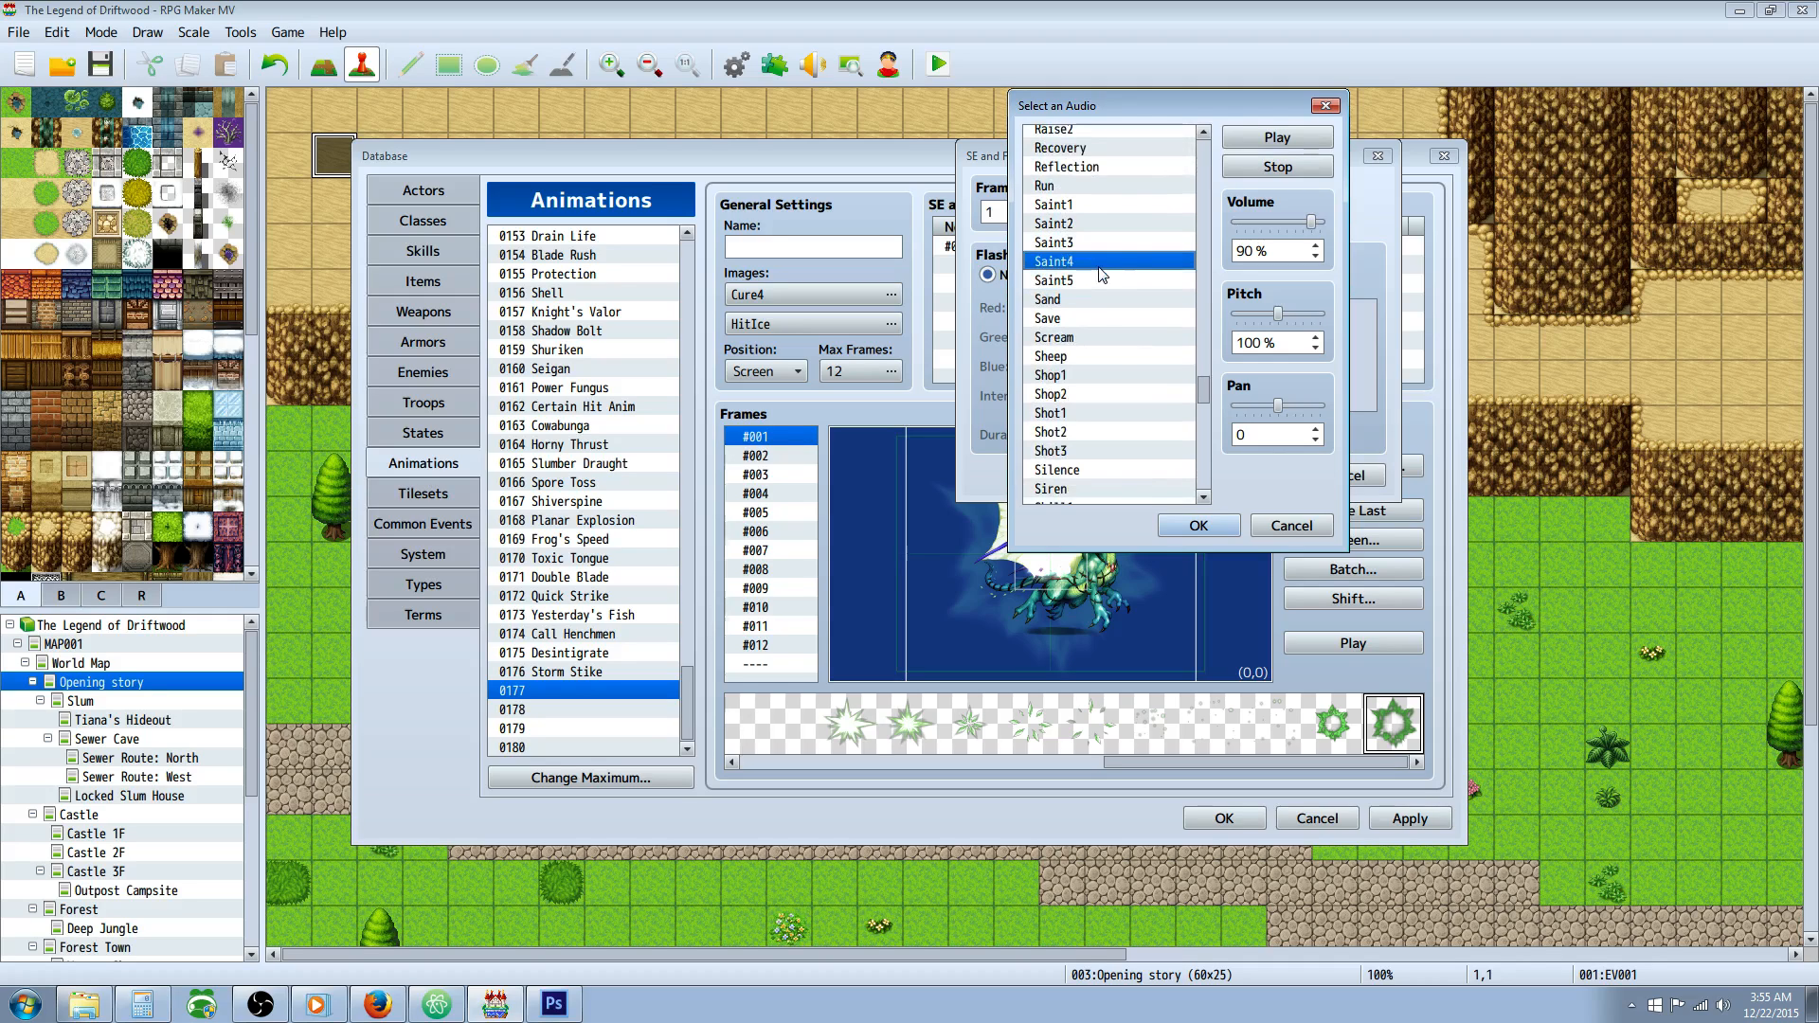
pyautogui.click(1097, 206)
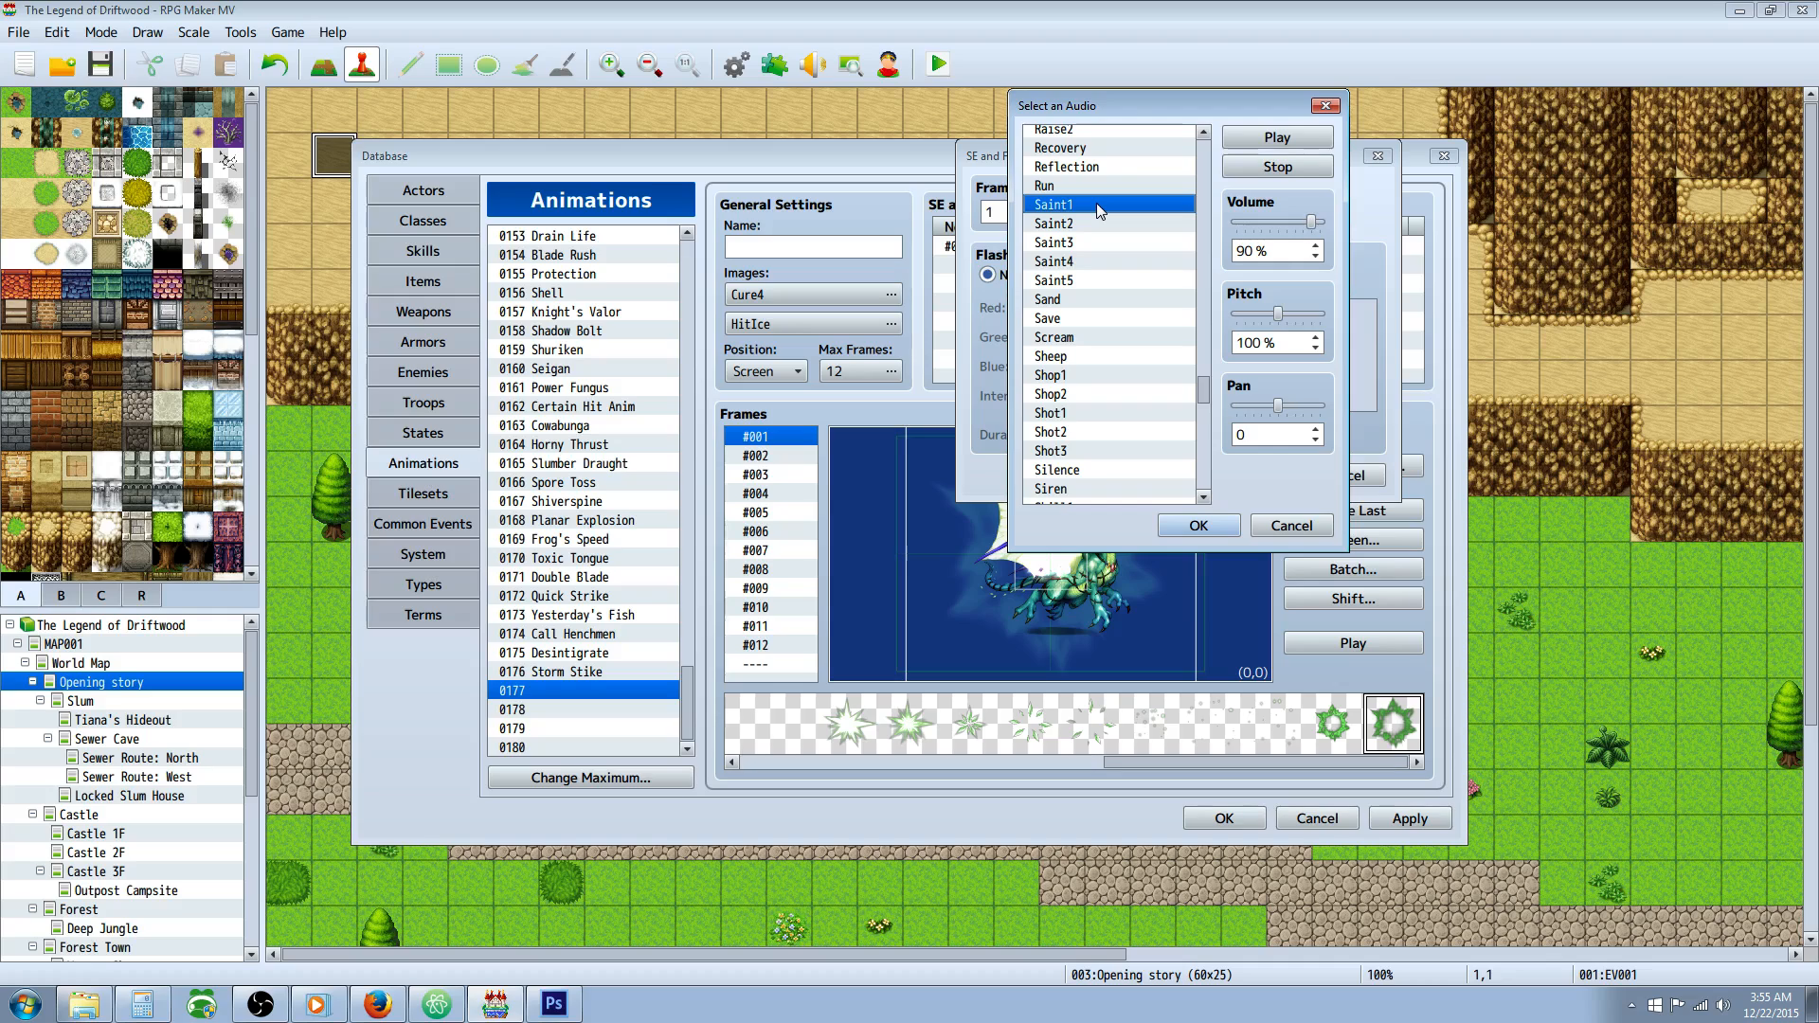
pyautogui.moveTo(1278, 314)
pyautogui.mouseDown()
pyautogui.moveTo(1247, 318)
pyautogui.moveTo(1266, 322)
pyautogui.mouseUp()
pyautogui.click(1225, 527)
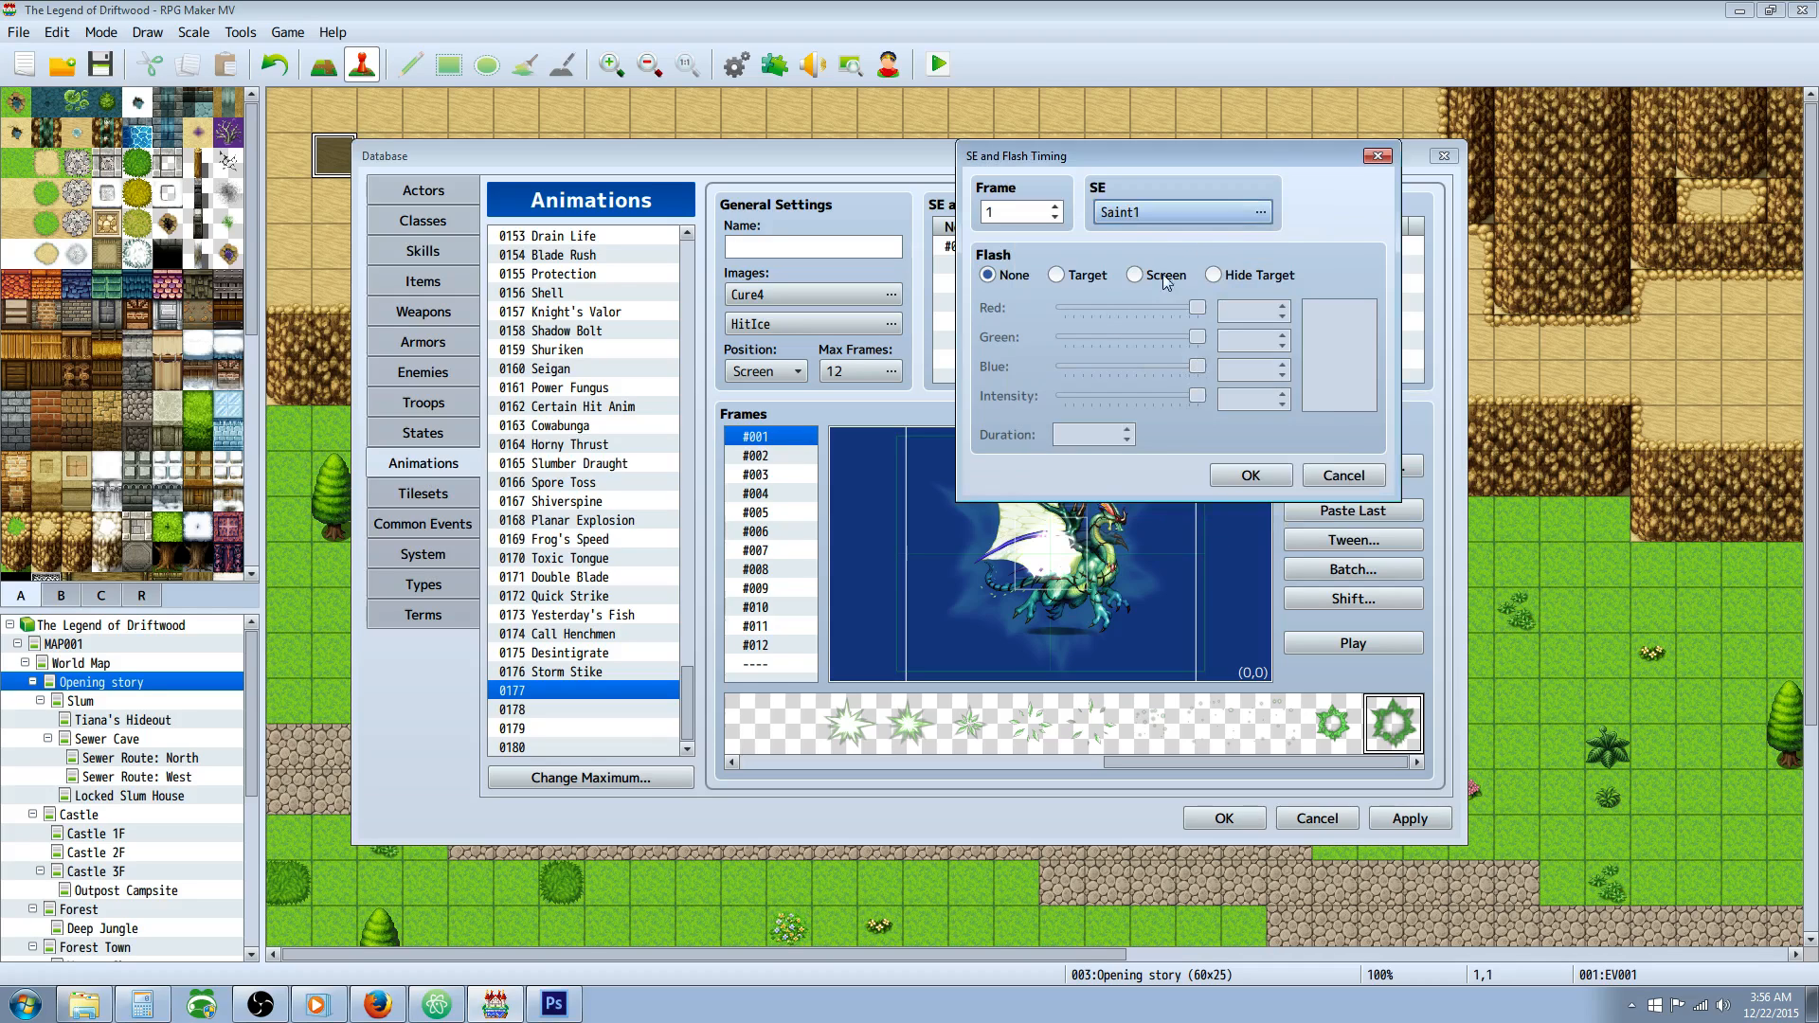
pyautogui.click(1250, 476)
pyautogui.rightClick(1037, 258)
pyautogui.click(1075, 292)
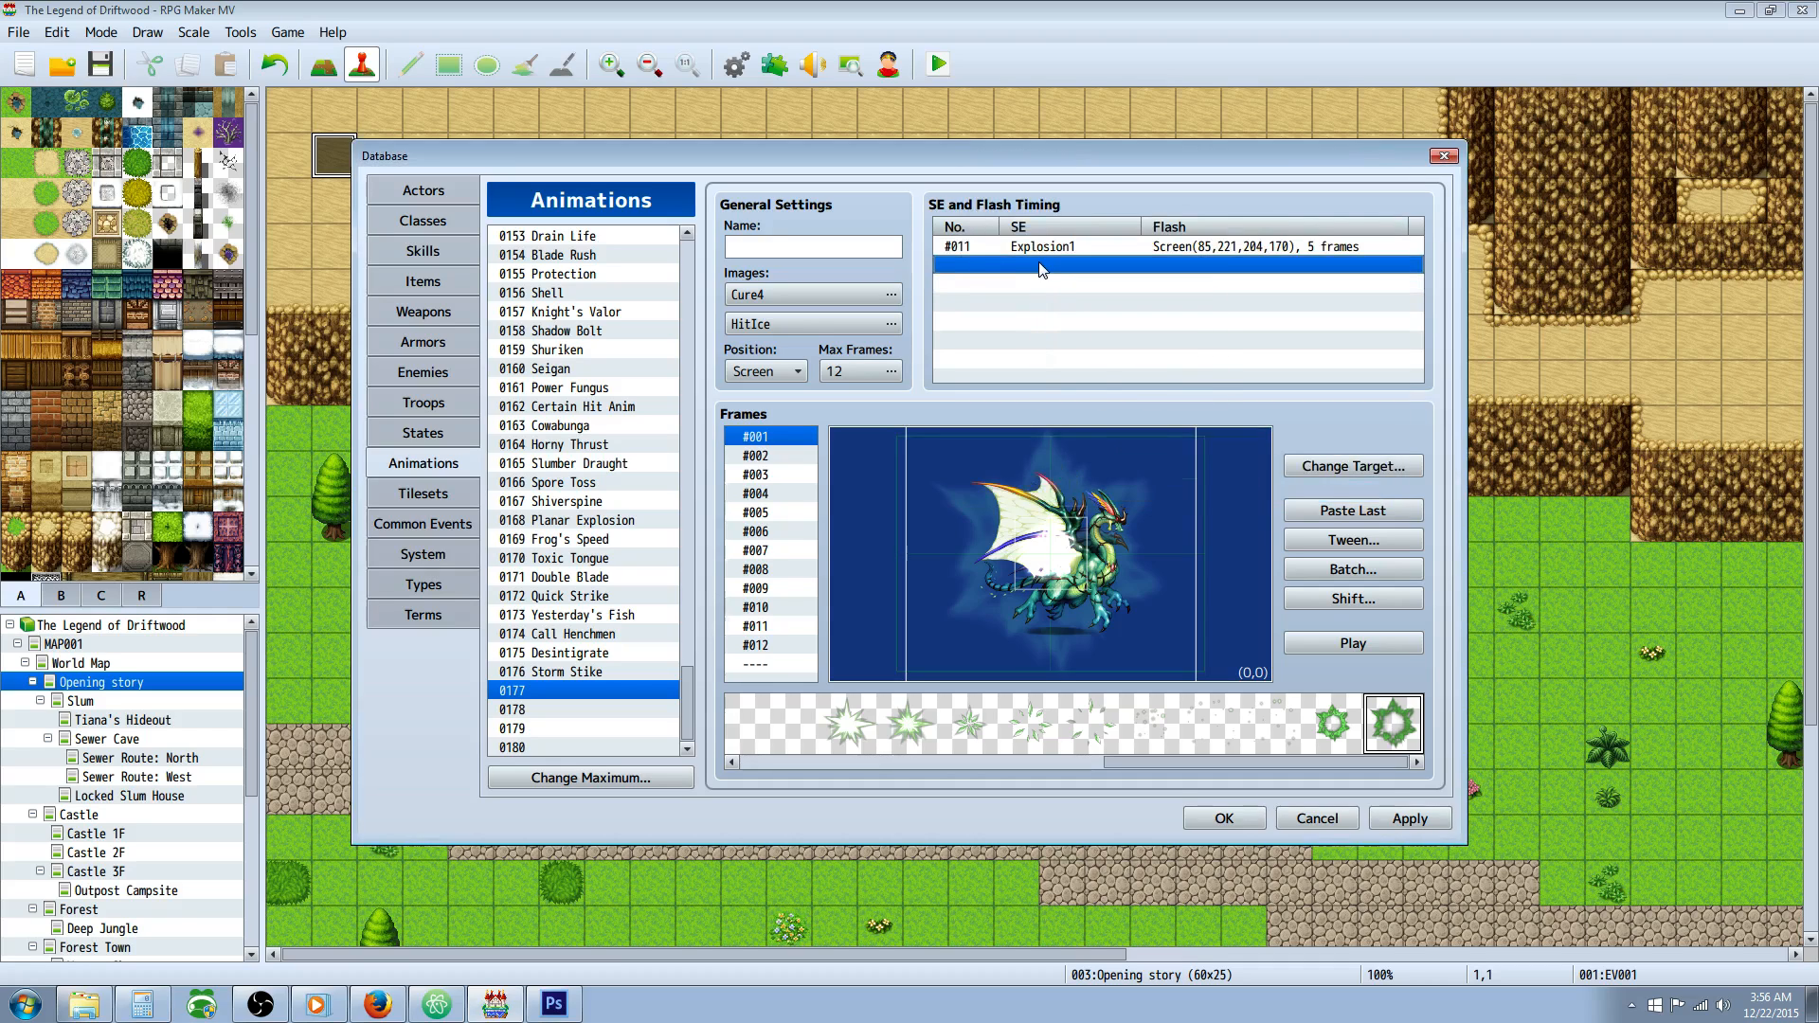
# Paste the Saint1 timing entry above Explosion1, and start another entry on frame 1 with a target flash of red 85, green 204, blue 187, intensity 221.
pyautogui.rightClick(1037, 248)
pyautogui.click(1069, 332)
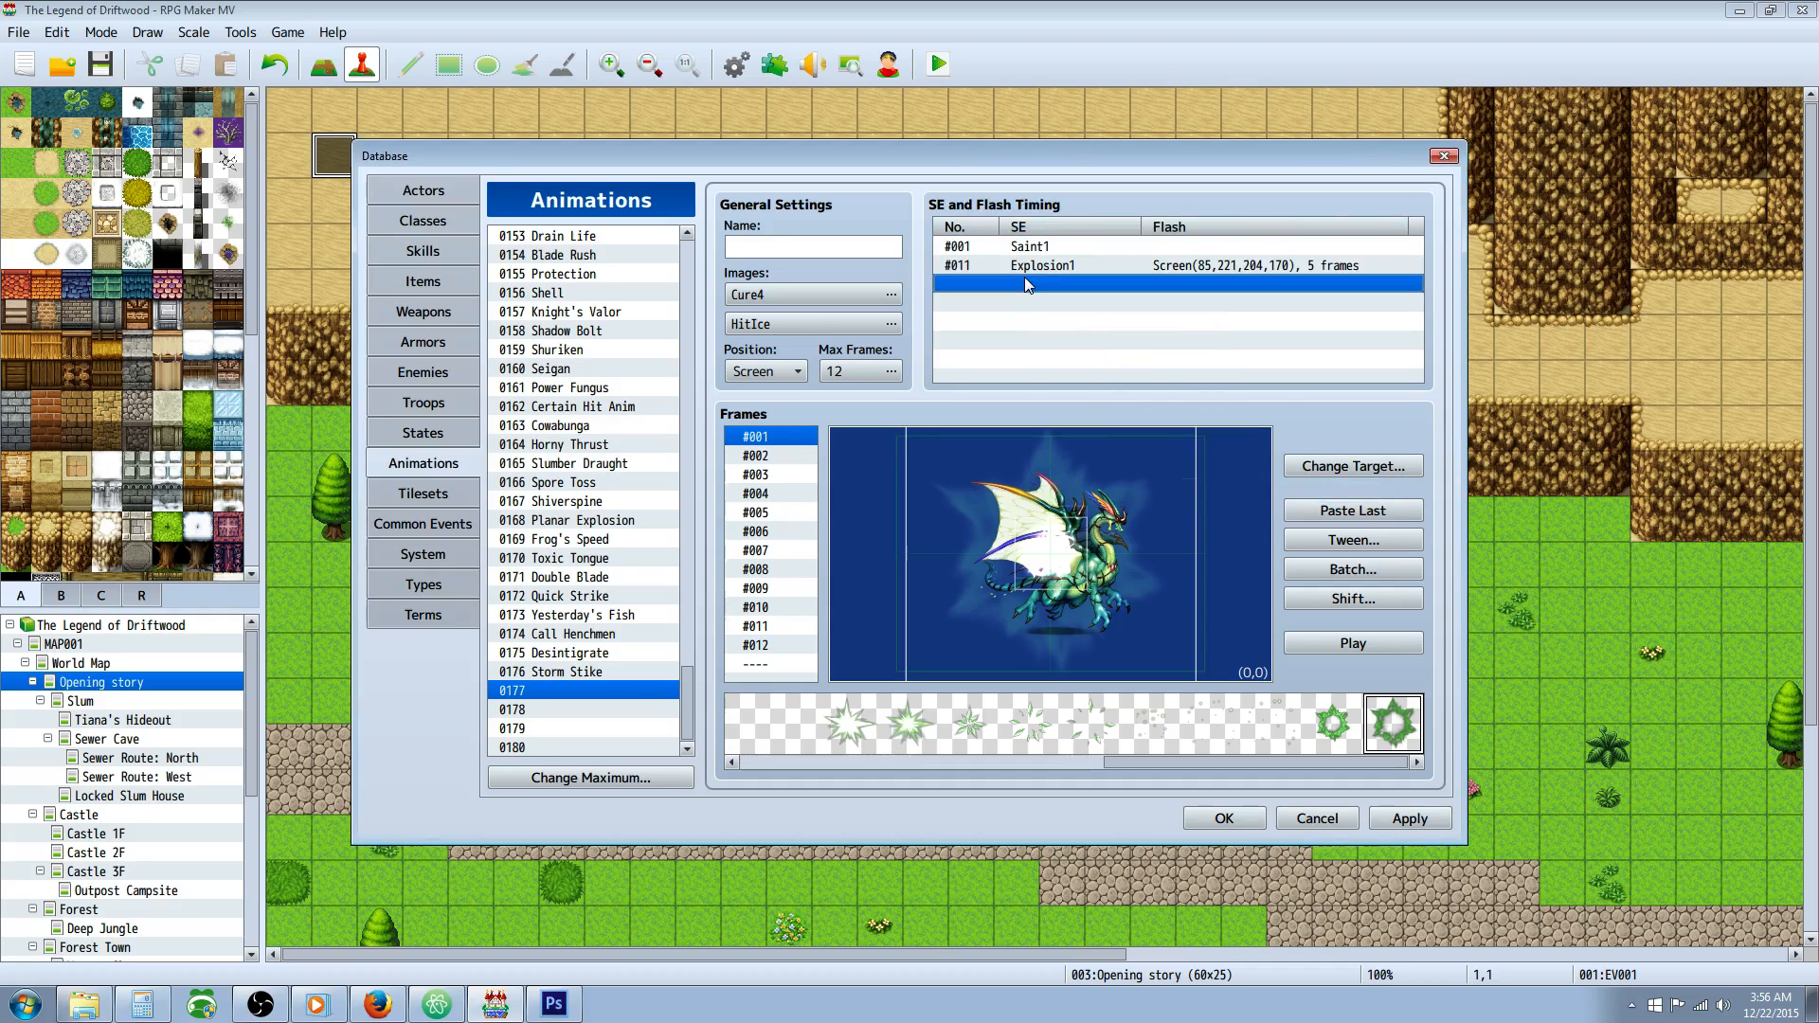
pyautogui.doubleClick(1025, 277)
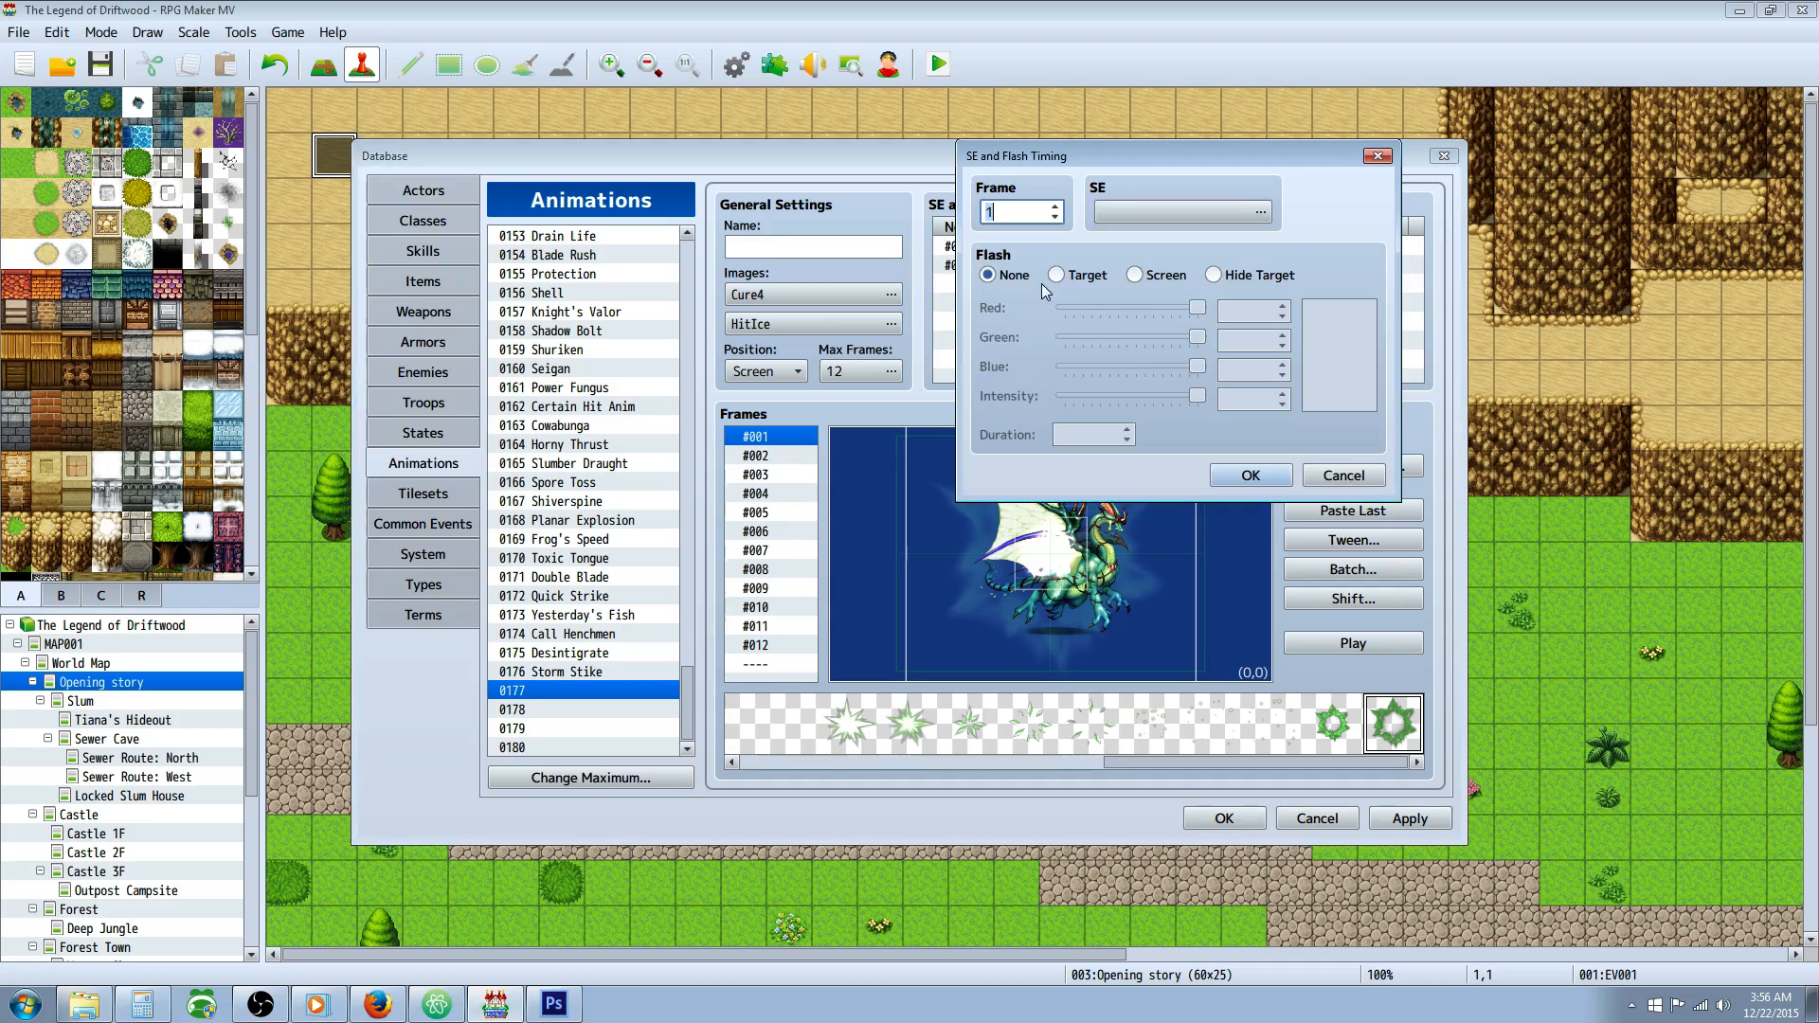
pyautogui.click(1099, 269)
pyautogui.moveTo(1192, 309); pyautogui.dragTo(1179, 396)
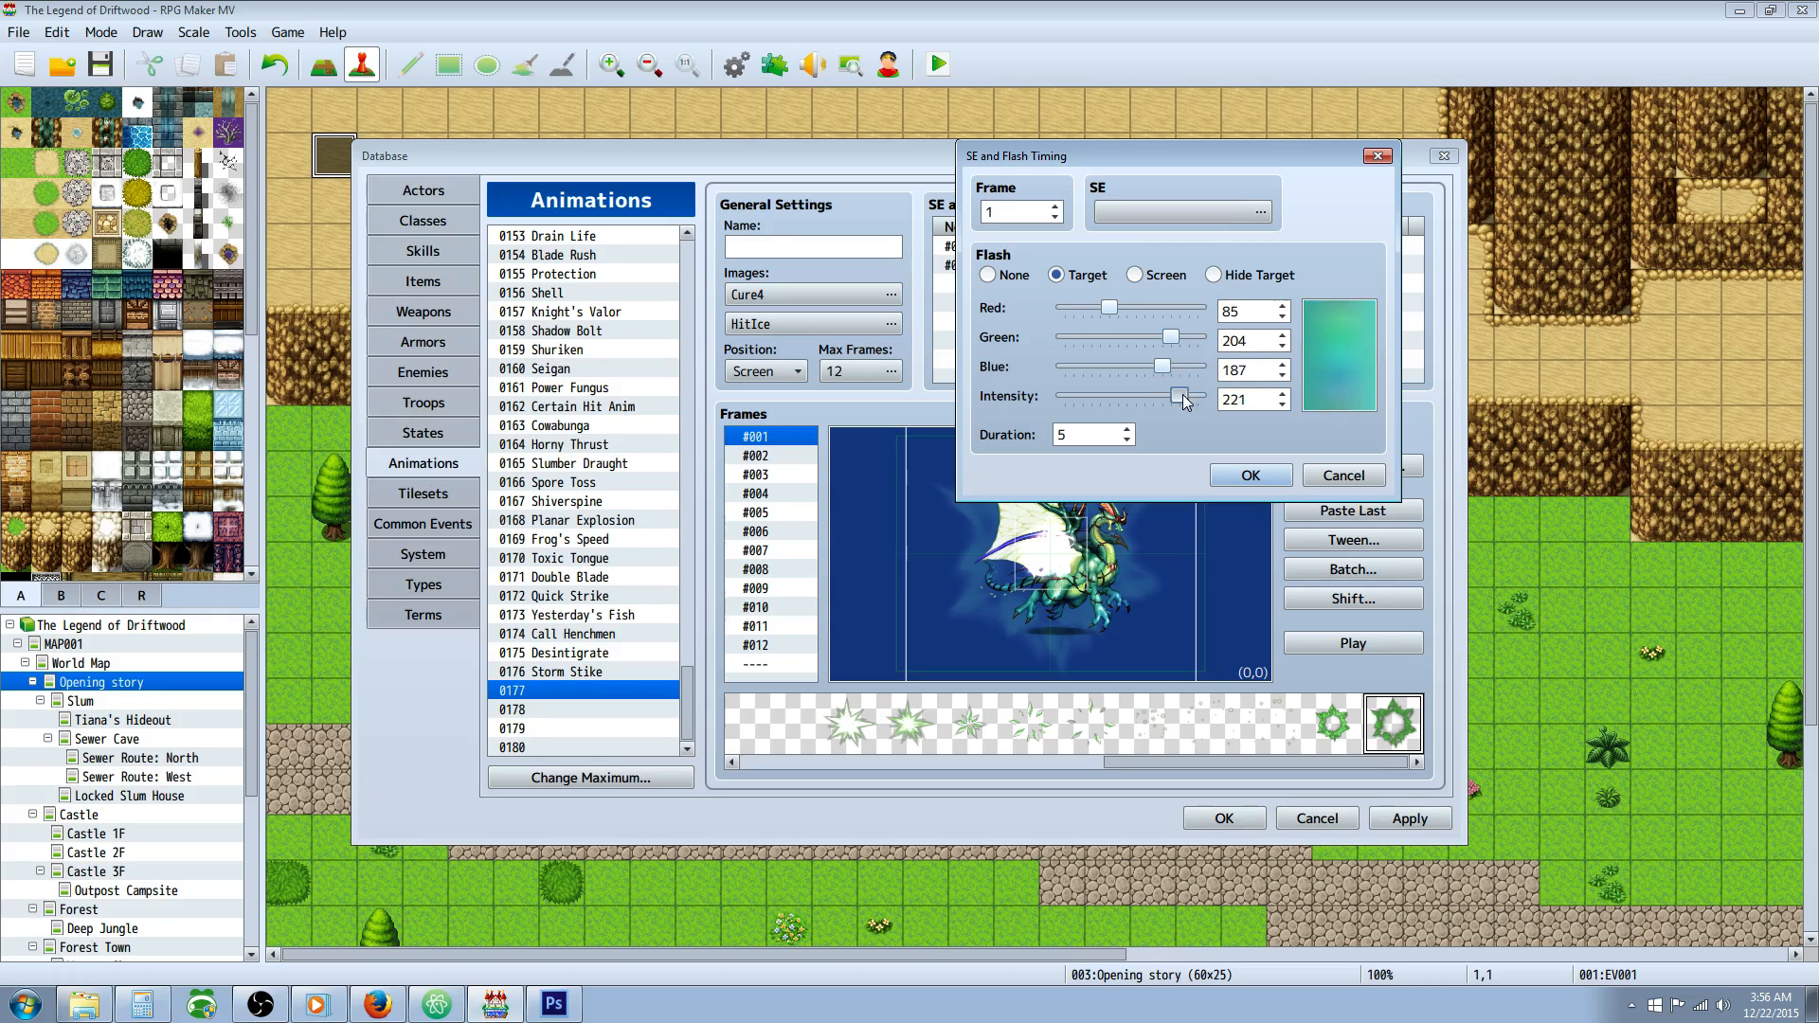
# Give the new frame 1 timing entry the Ice2 sound at 110 % pitch, add it to the list and preview the animation.
pyautogui.click(1248, 214)
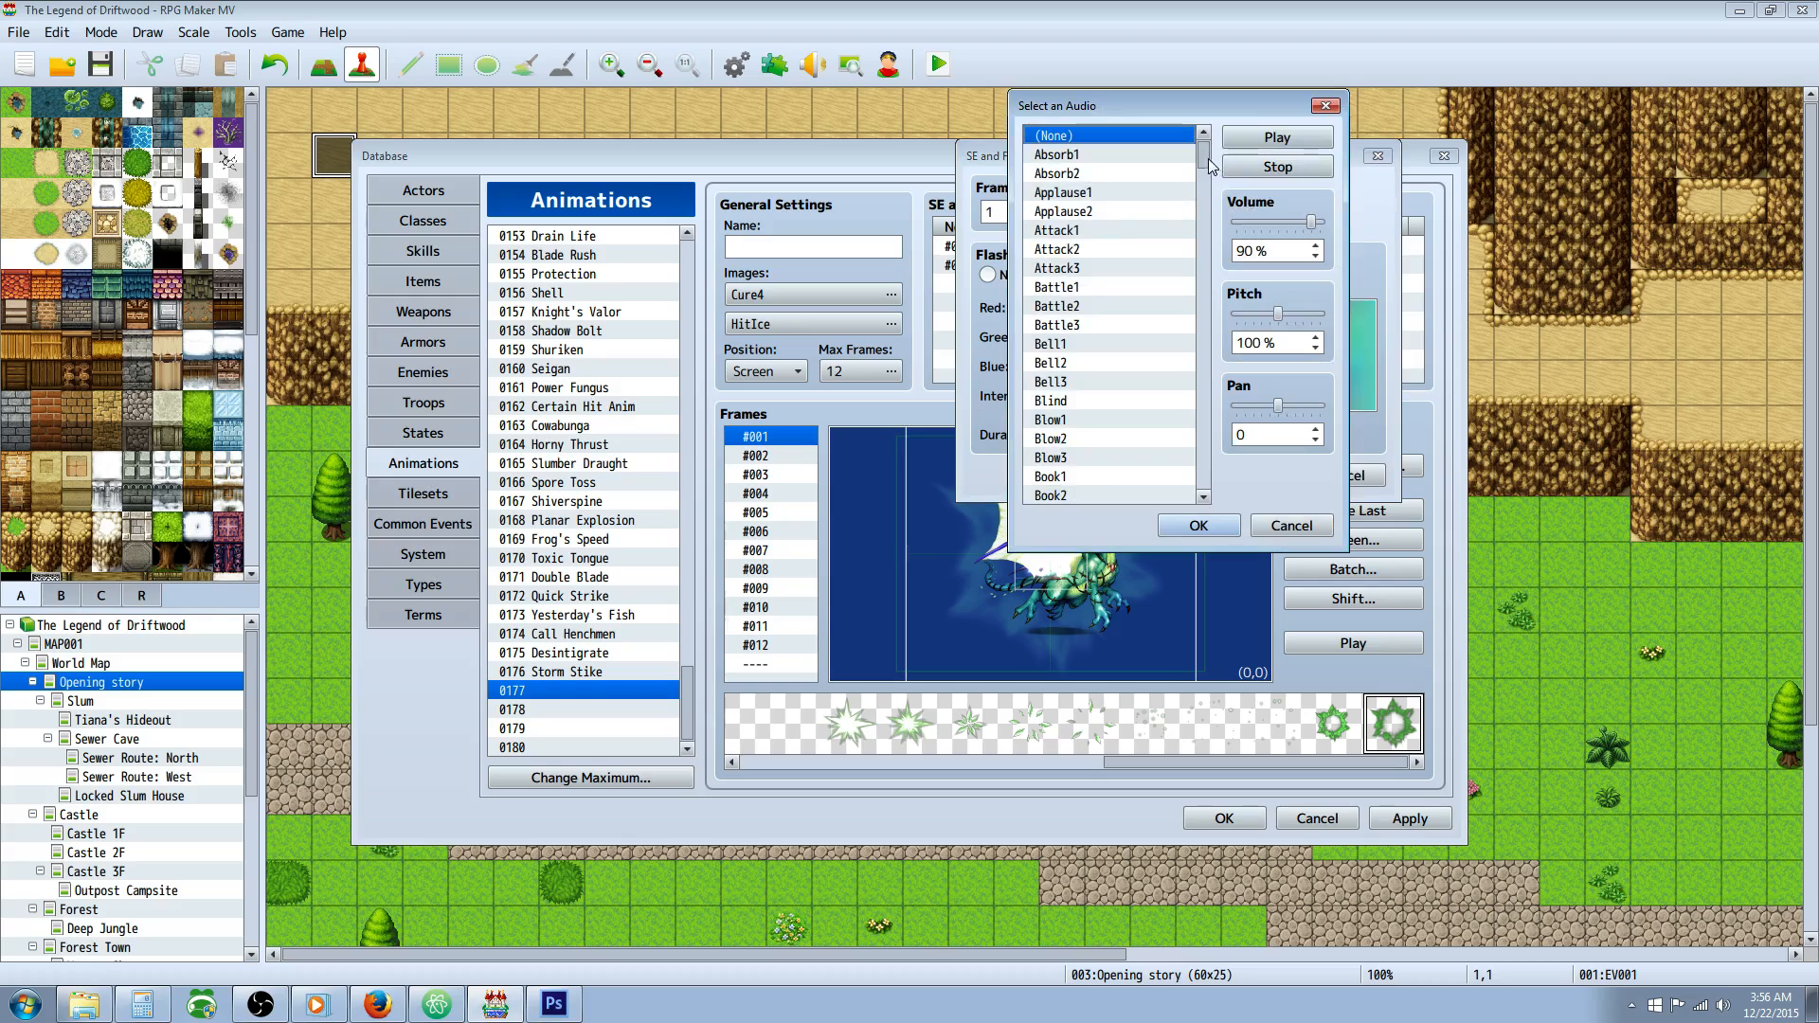
pyautogui.moveTo(1203, 158); pyautogui.dragTo(1204, 264)
pyautogui.click(1129, 265)
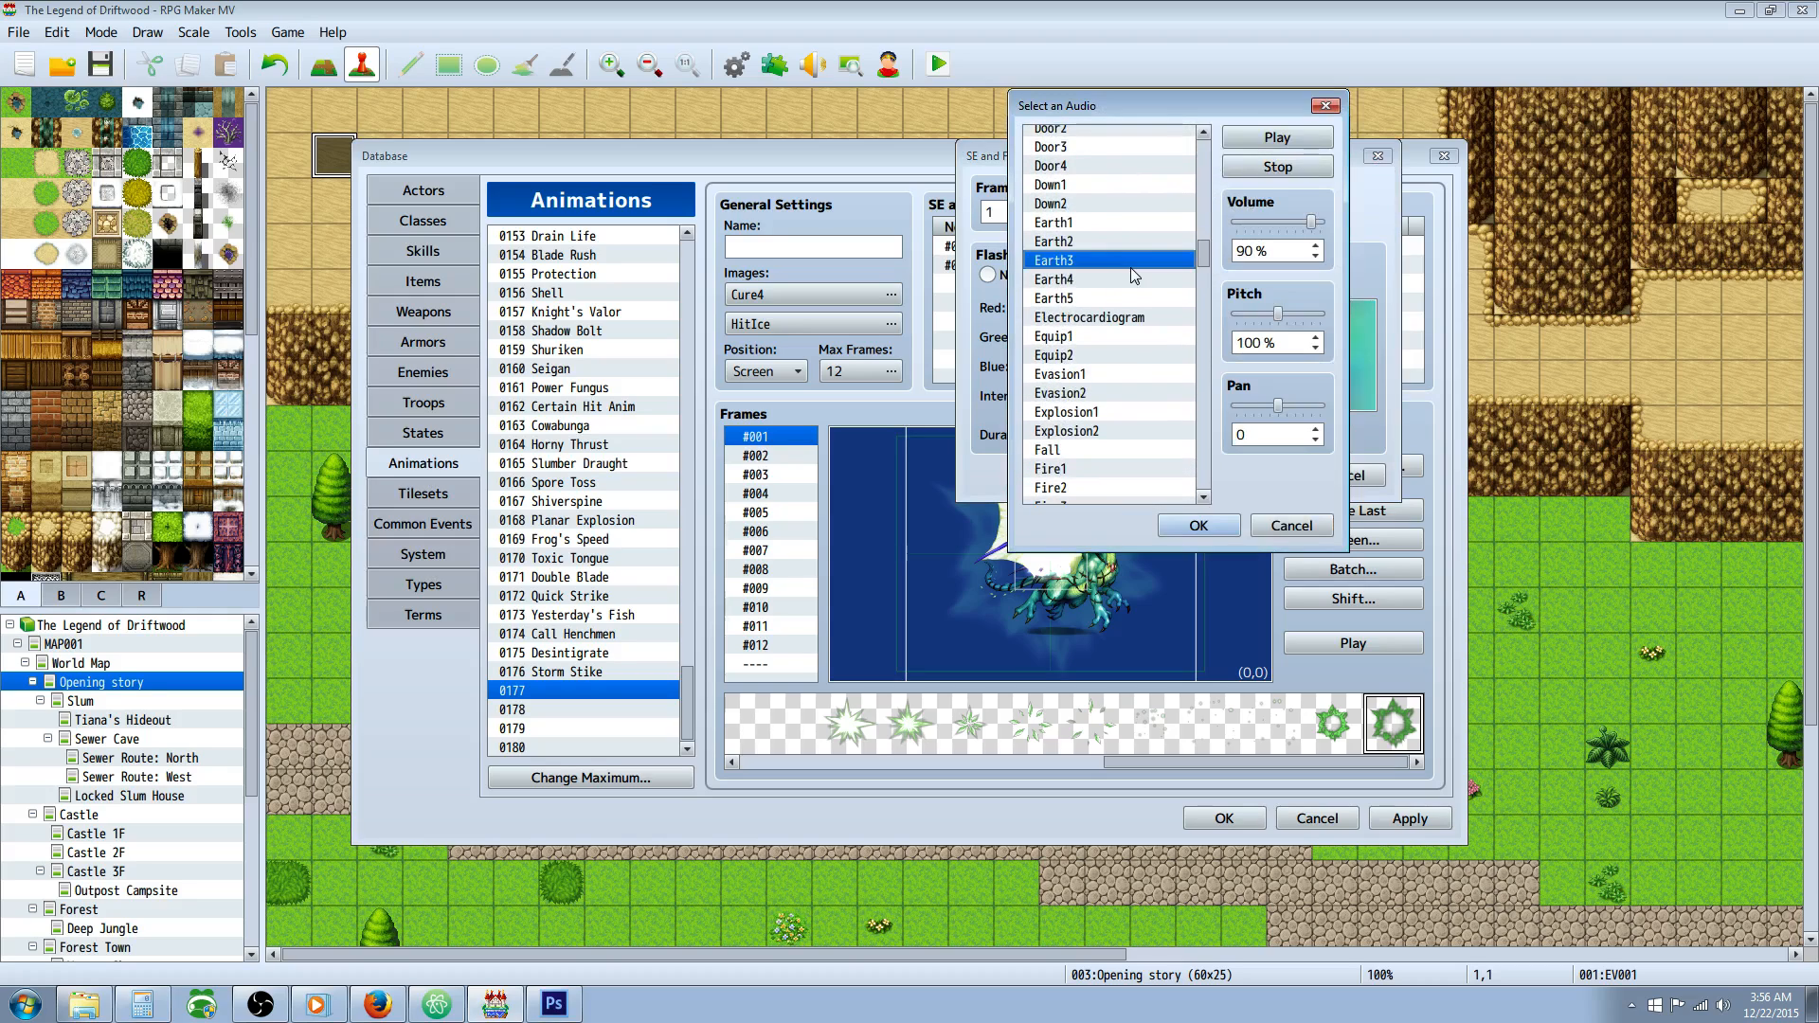
pyautogui.scroll(-2, 1137, 334)
pyautogui.scroll(-4, 1136, 322)
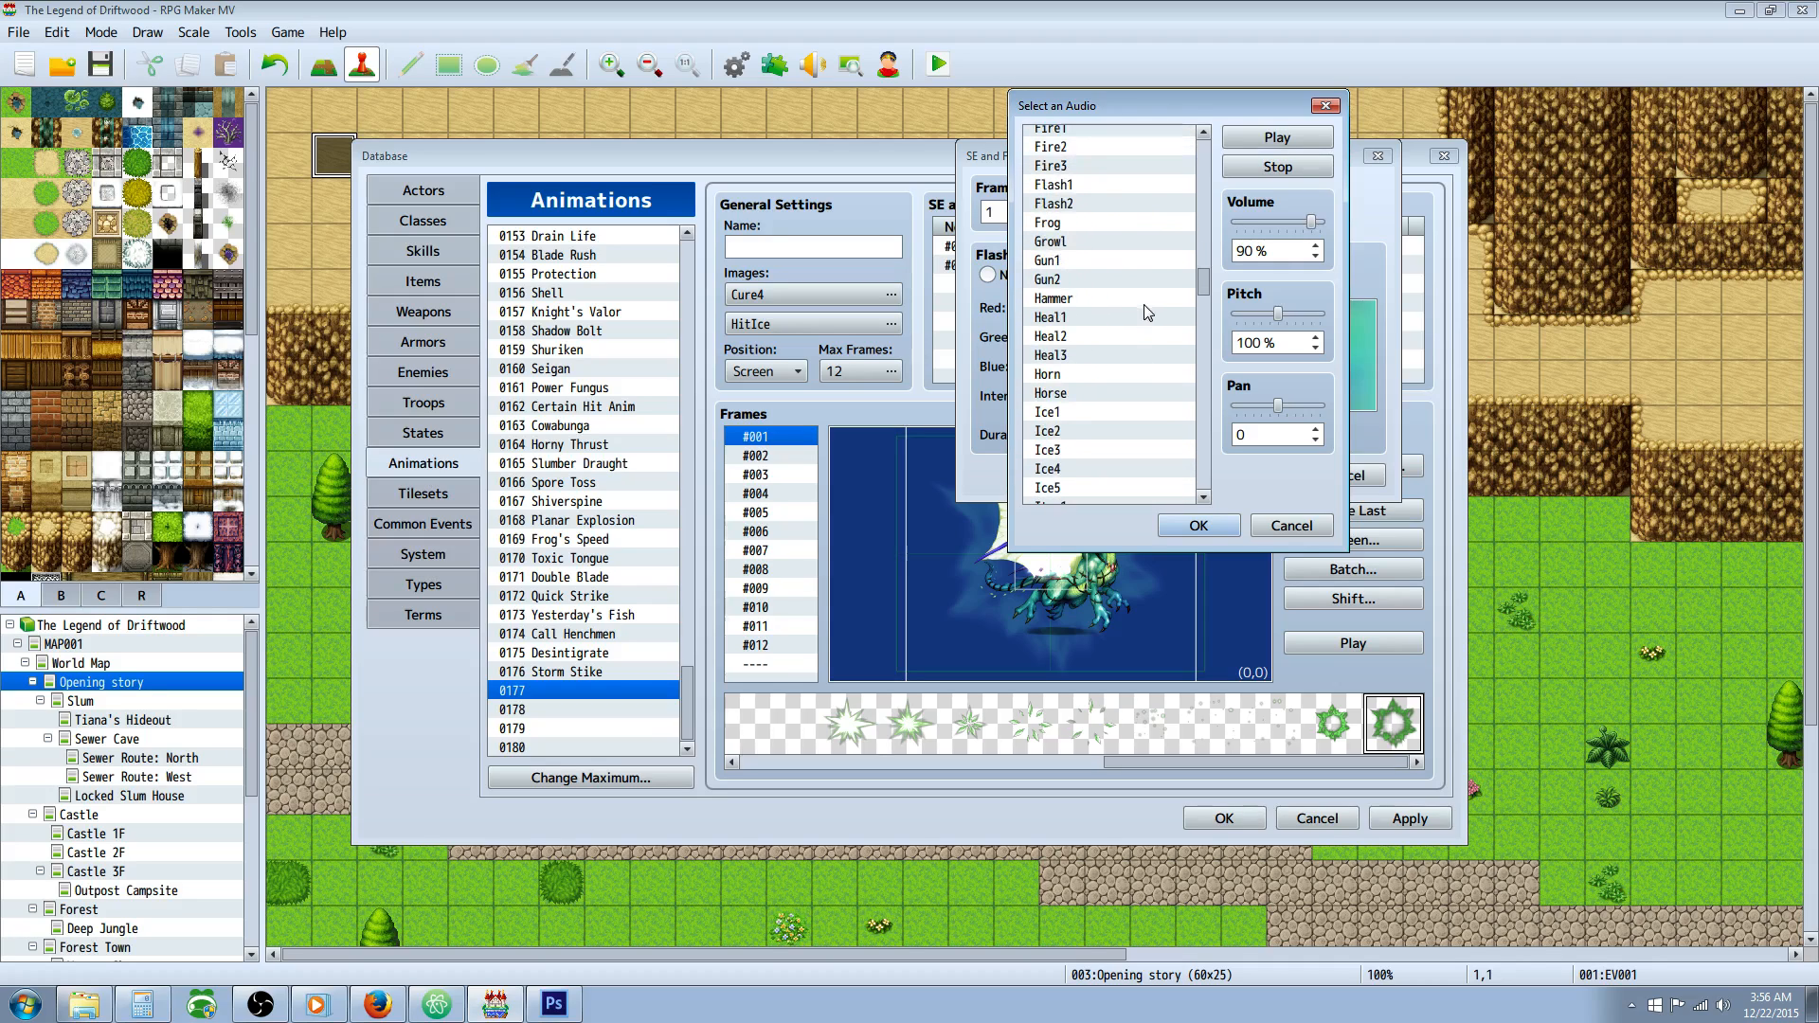
pyautogui.click(1085, 146)
pyautogui.click(1102, 336)
pyautogui.scroll(-2, 1099, 331)
pyautogui.click(1101, 315)
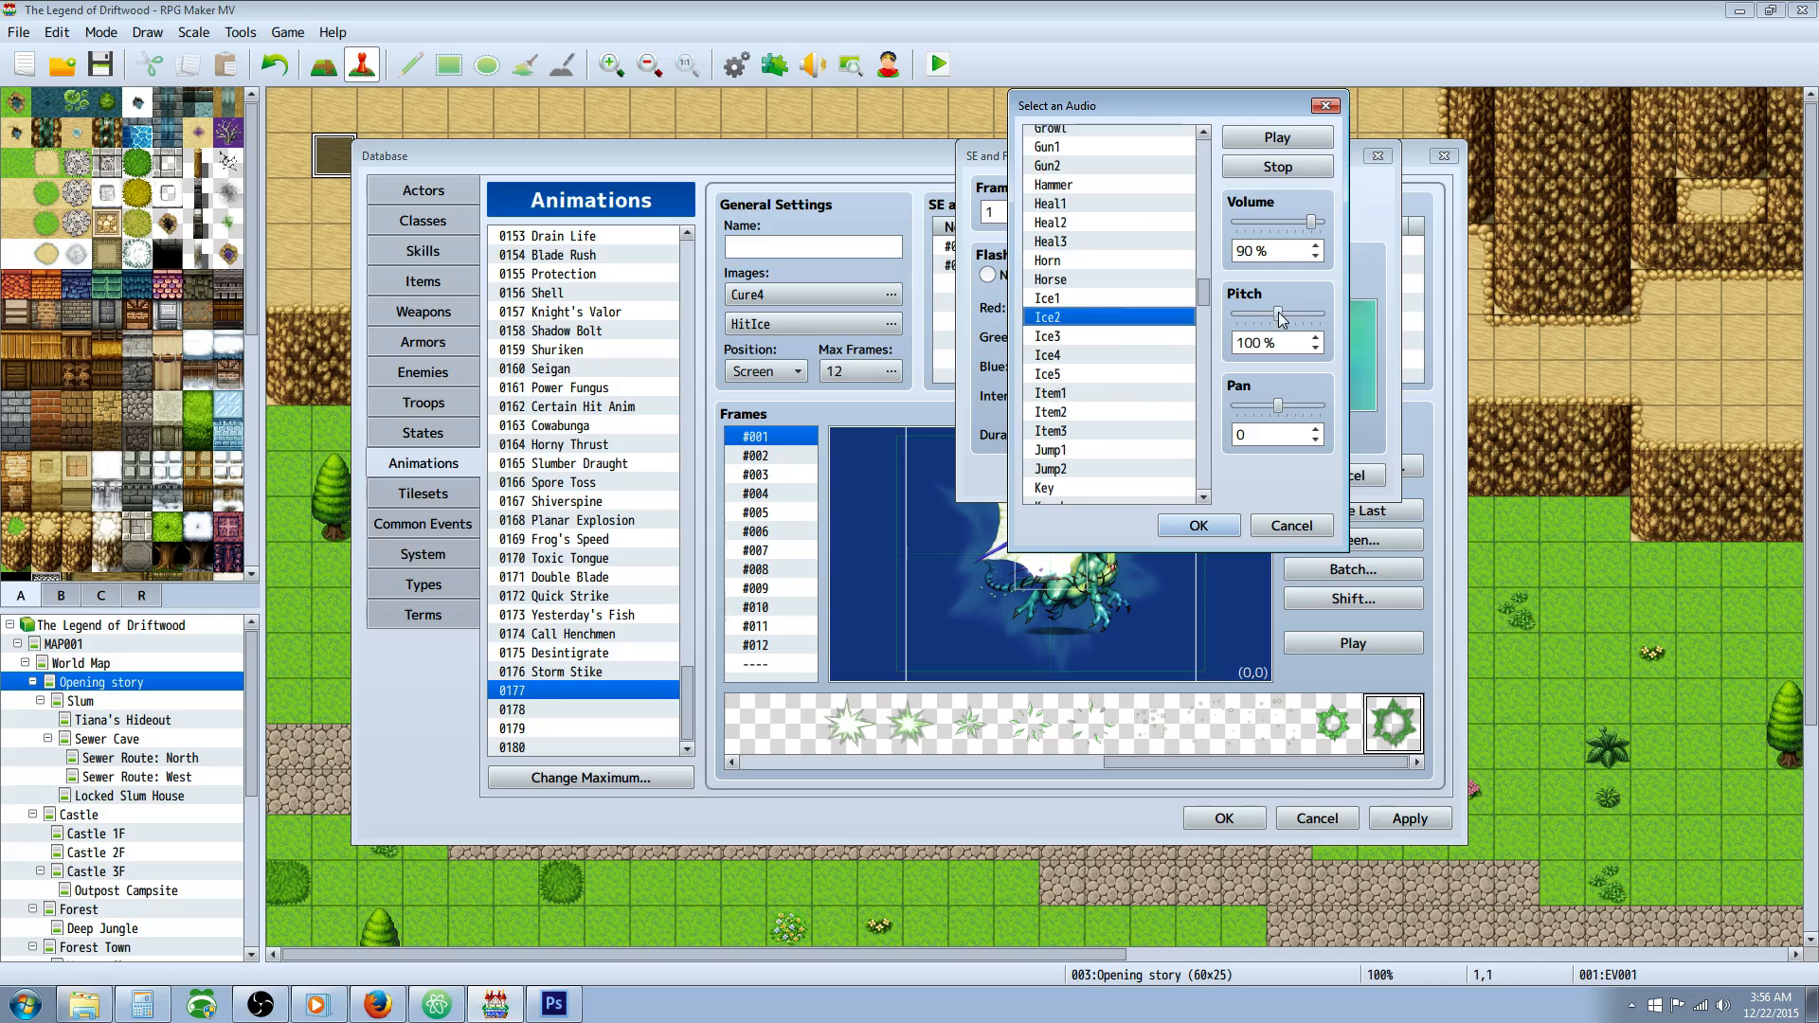
pyautogui.moveTo(1278, 314); pyautogui.dragTo(1286, 314)
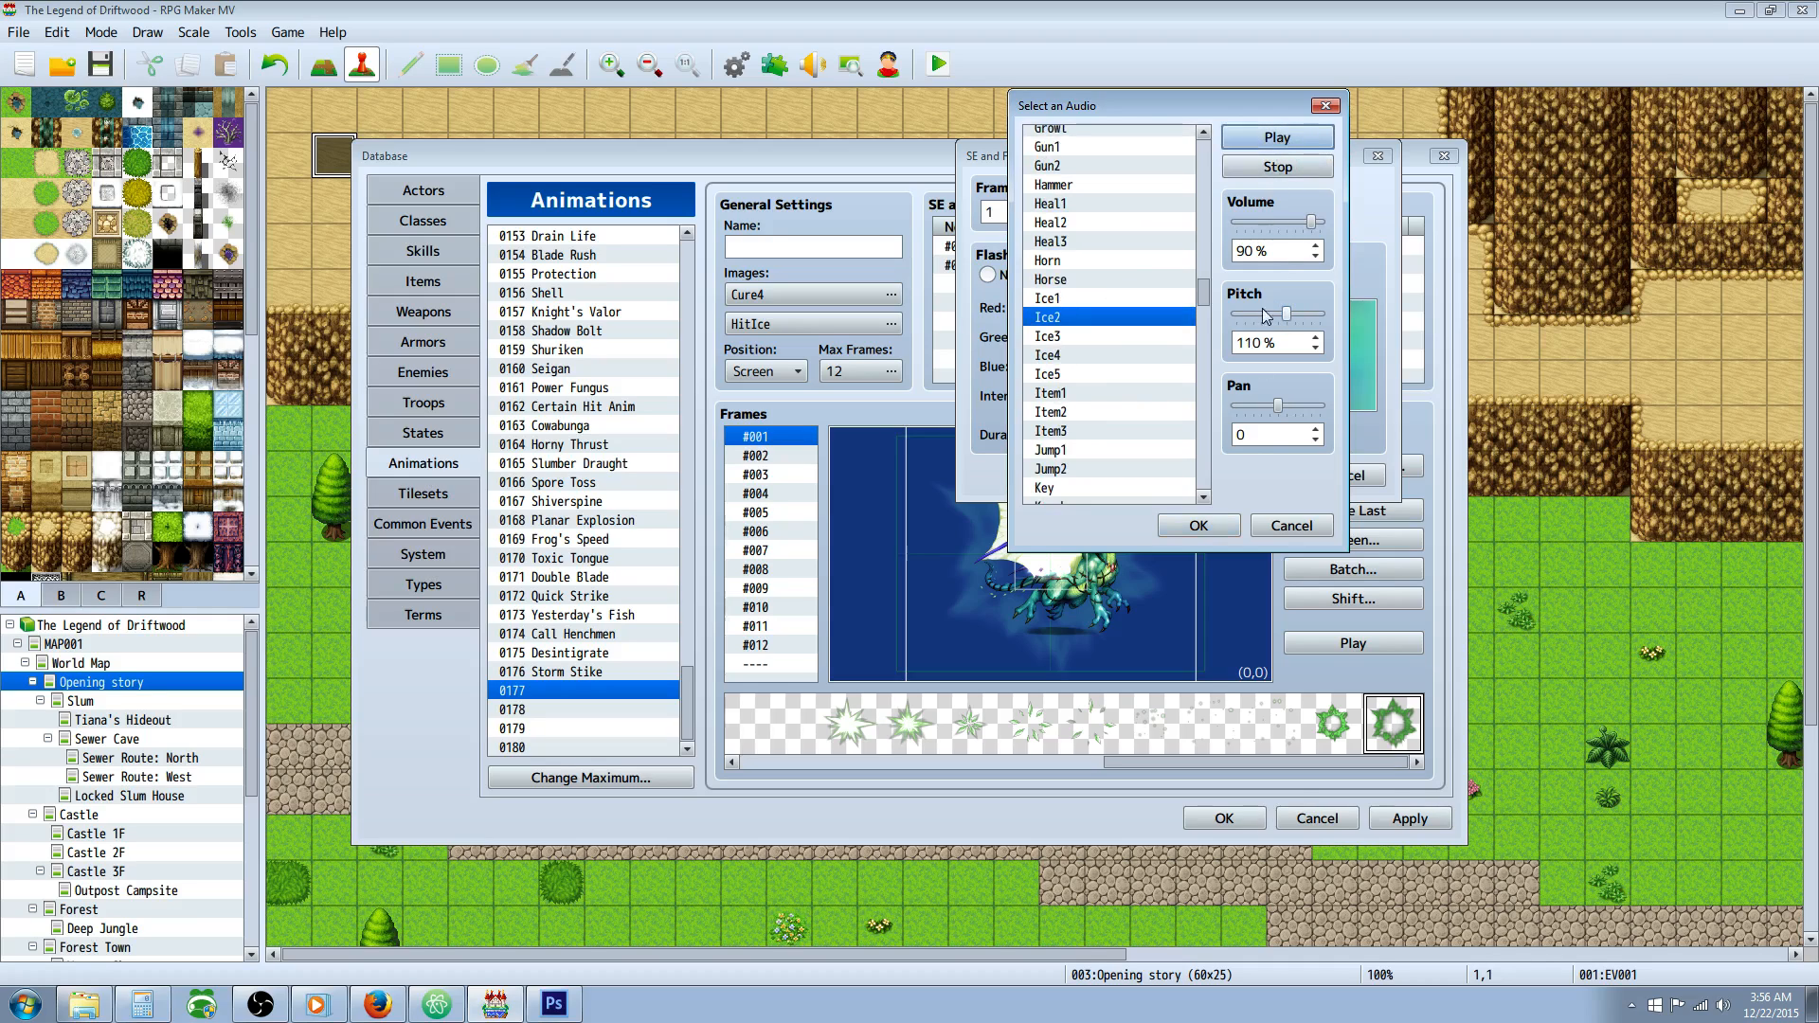
pyautogui.click(1198, 524)
pyautogui.click(1250, 476)
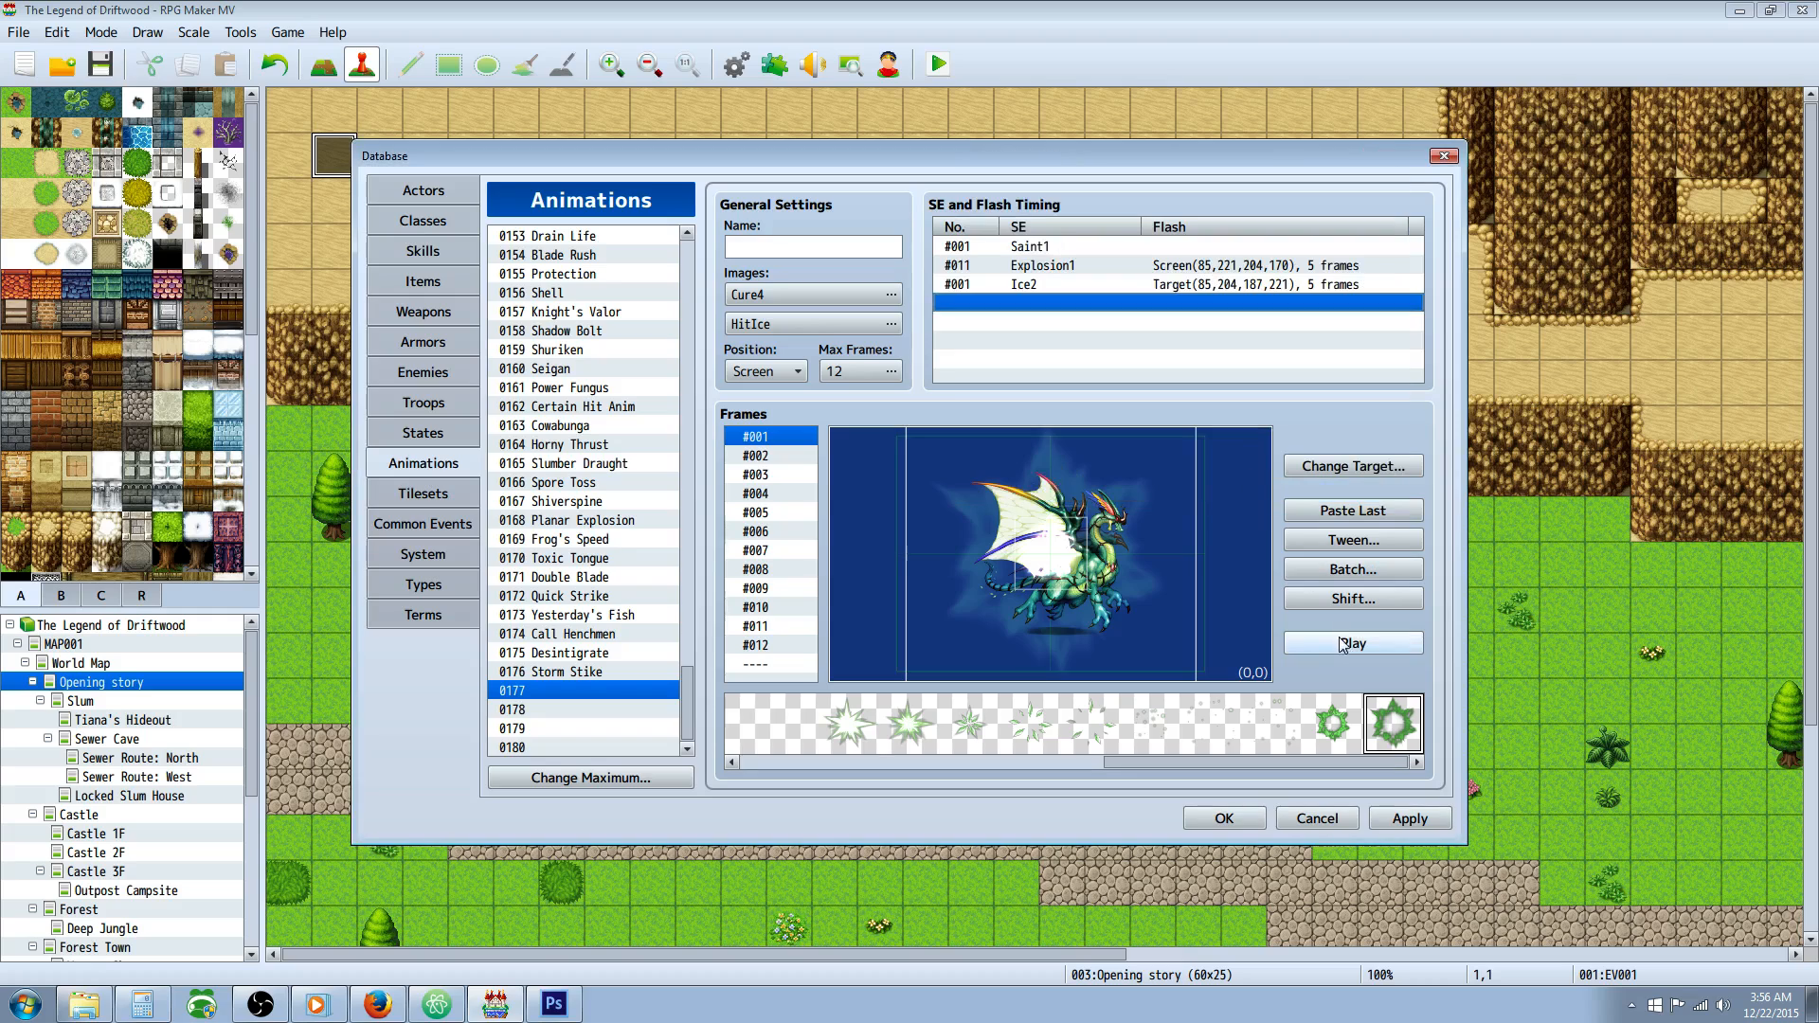
pyautogui.click(1343, 644)
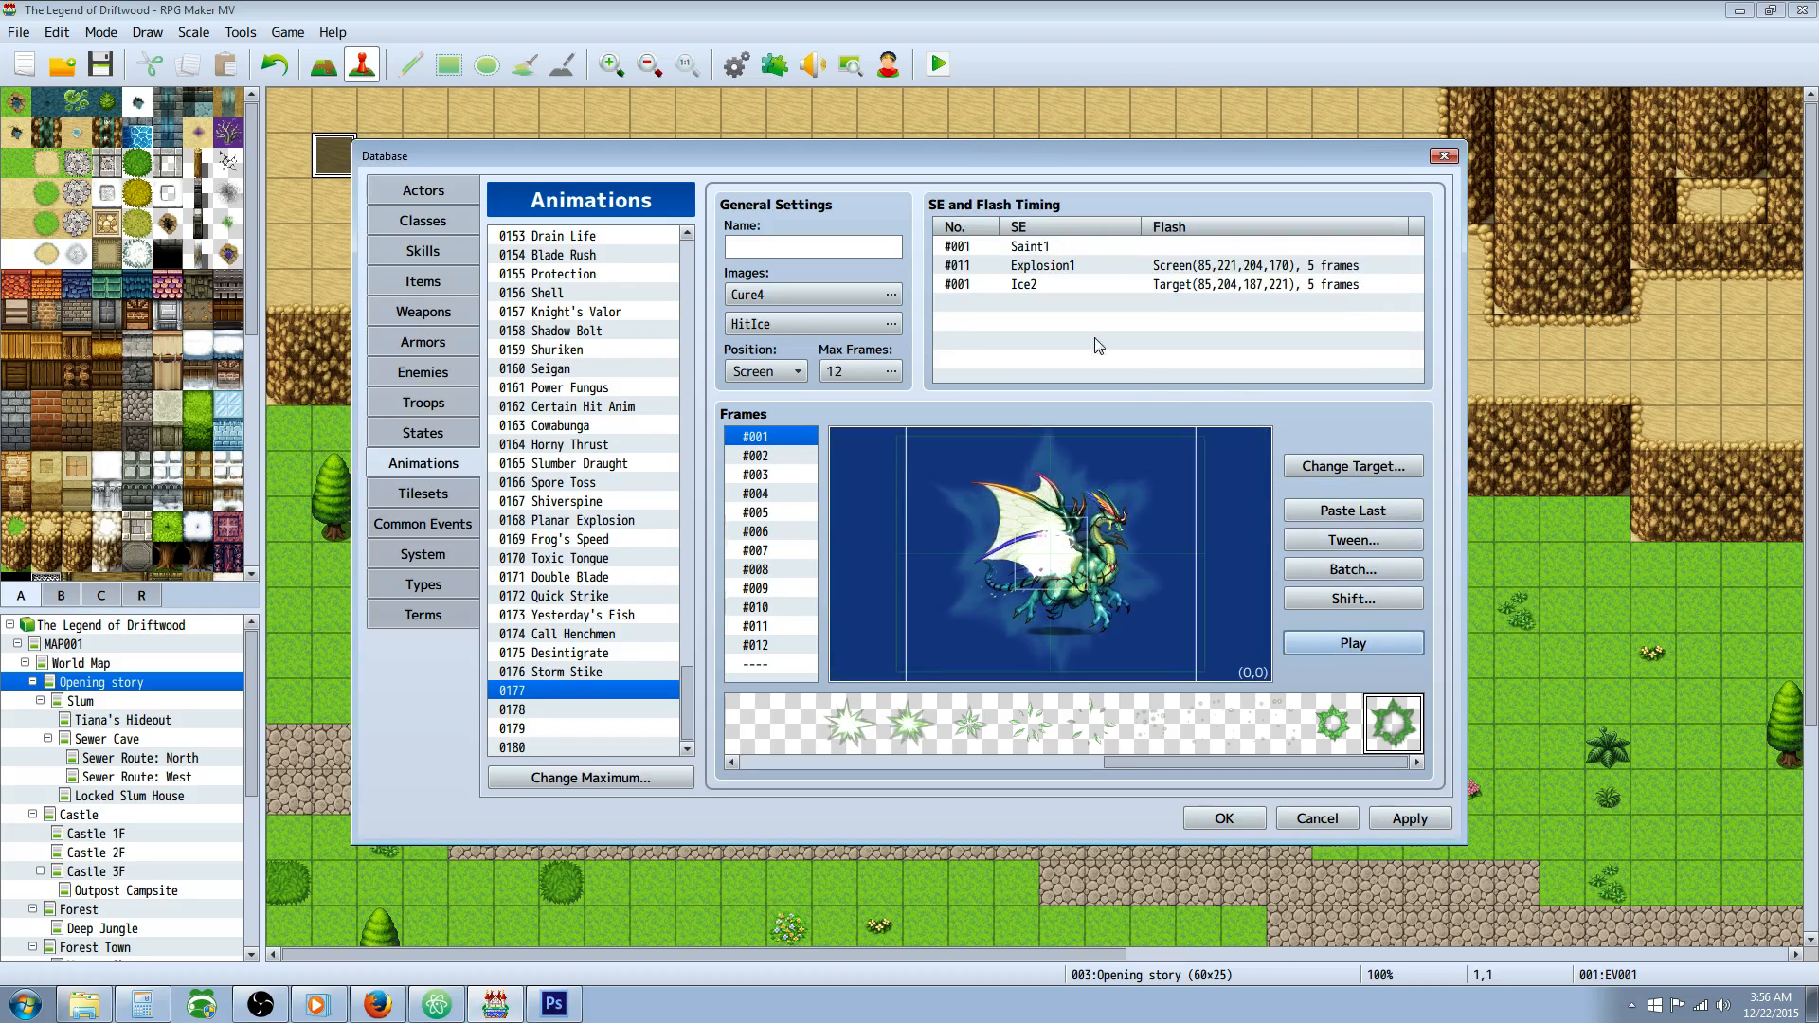
# Move the Ice2 timing entry above the Explosion1 entry by cutting and pasting it.
pyautogui.click(1019, 284)
pyautogui.rightClick(1020, 285)
pyautogui.click(1068, 326)
pyautogui.rightClick(1036, 267)
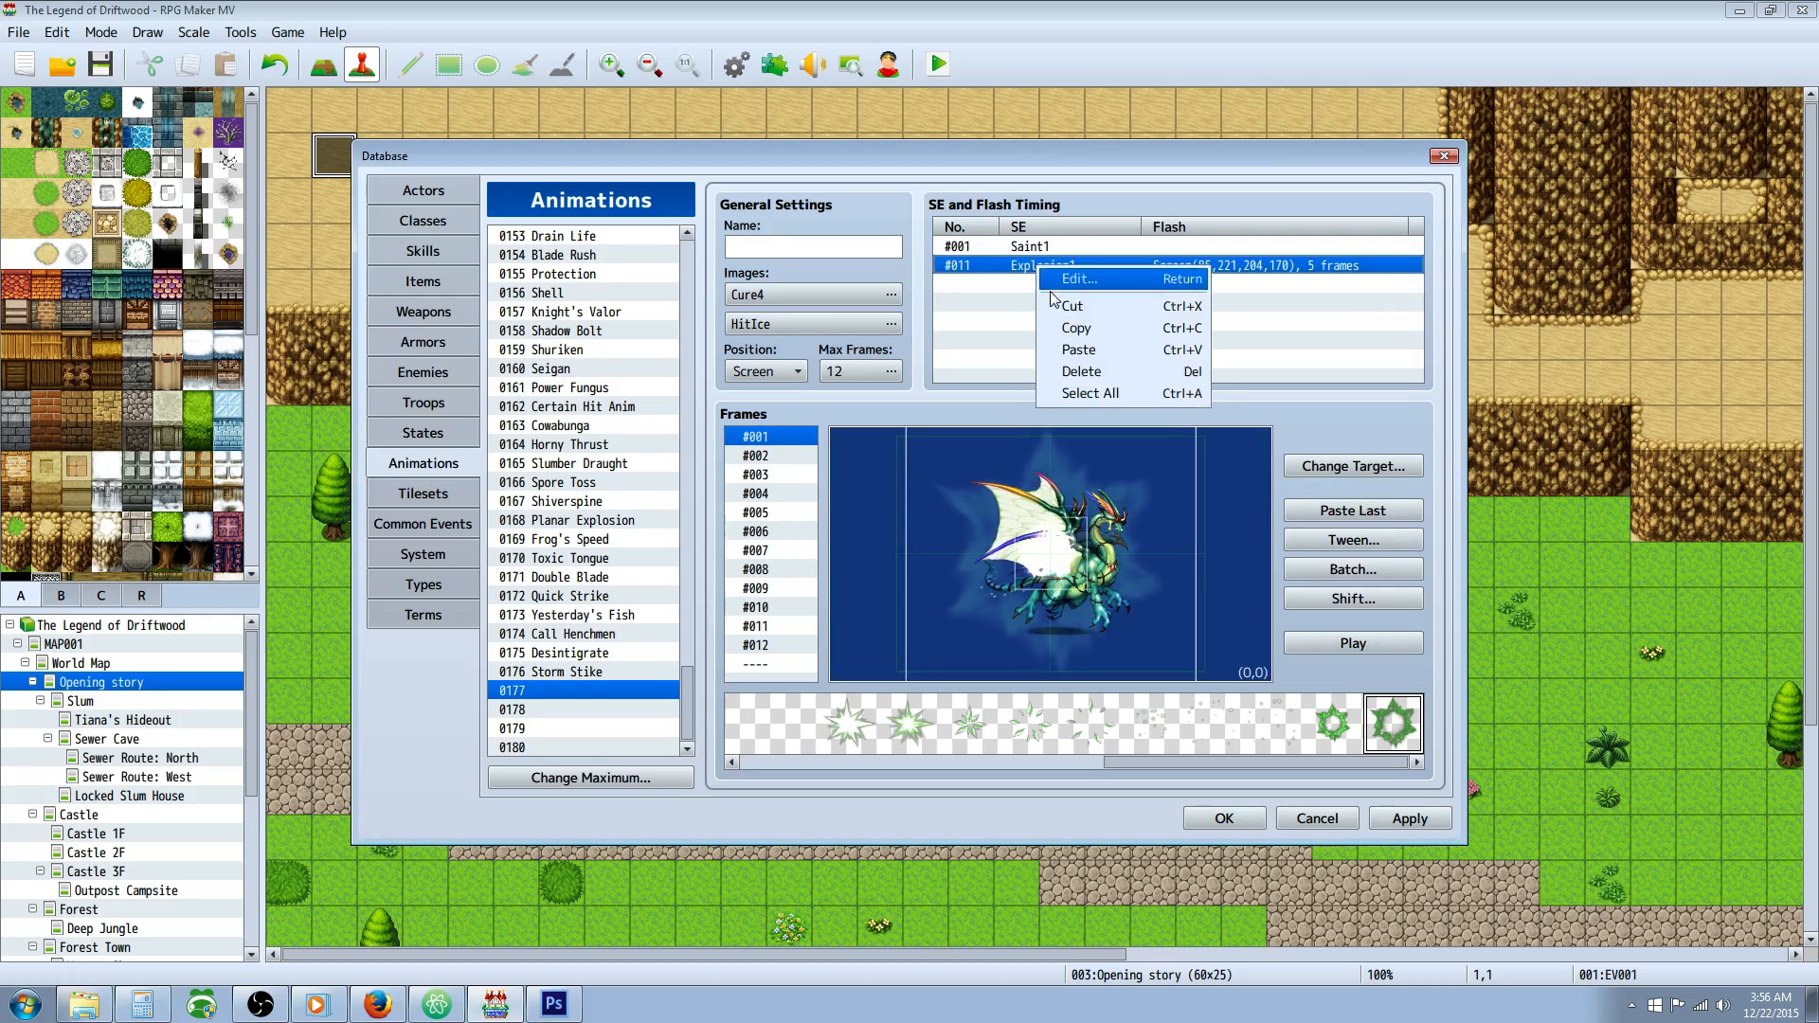
pyautogui.click(1070, 350)
# Shift the Ice2 timing entry to frame 5 and play the animation to check the timing.
pyautogui.rightClick(1023, 266)
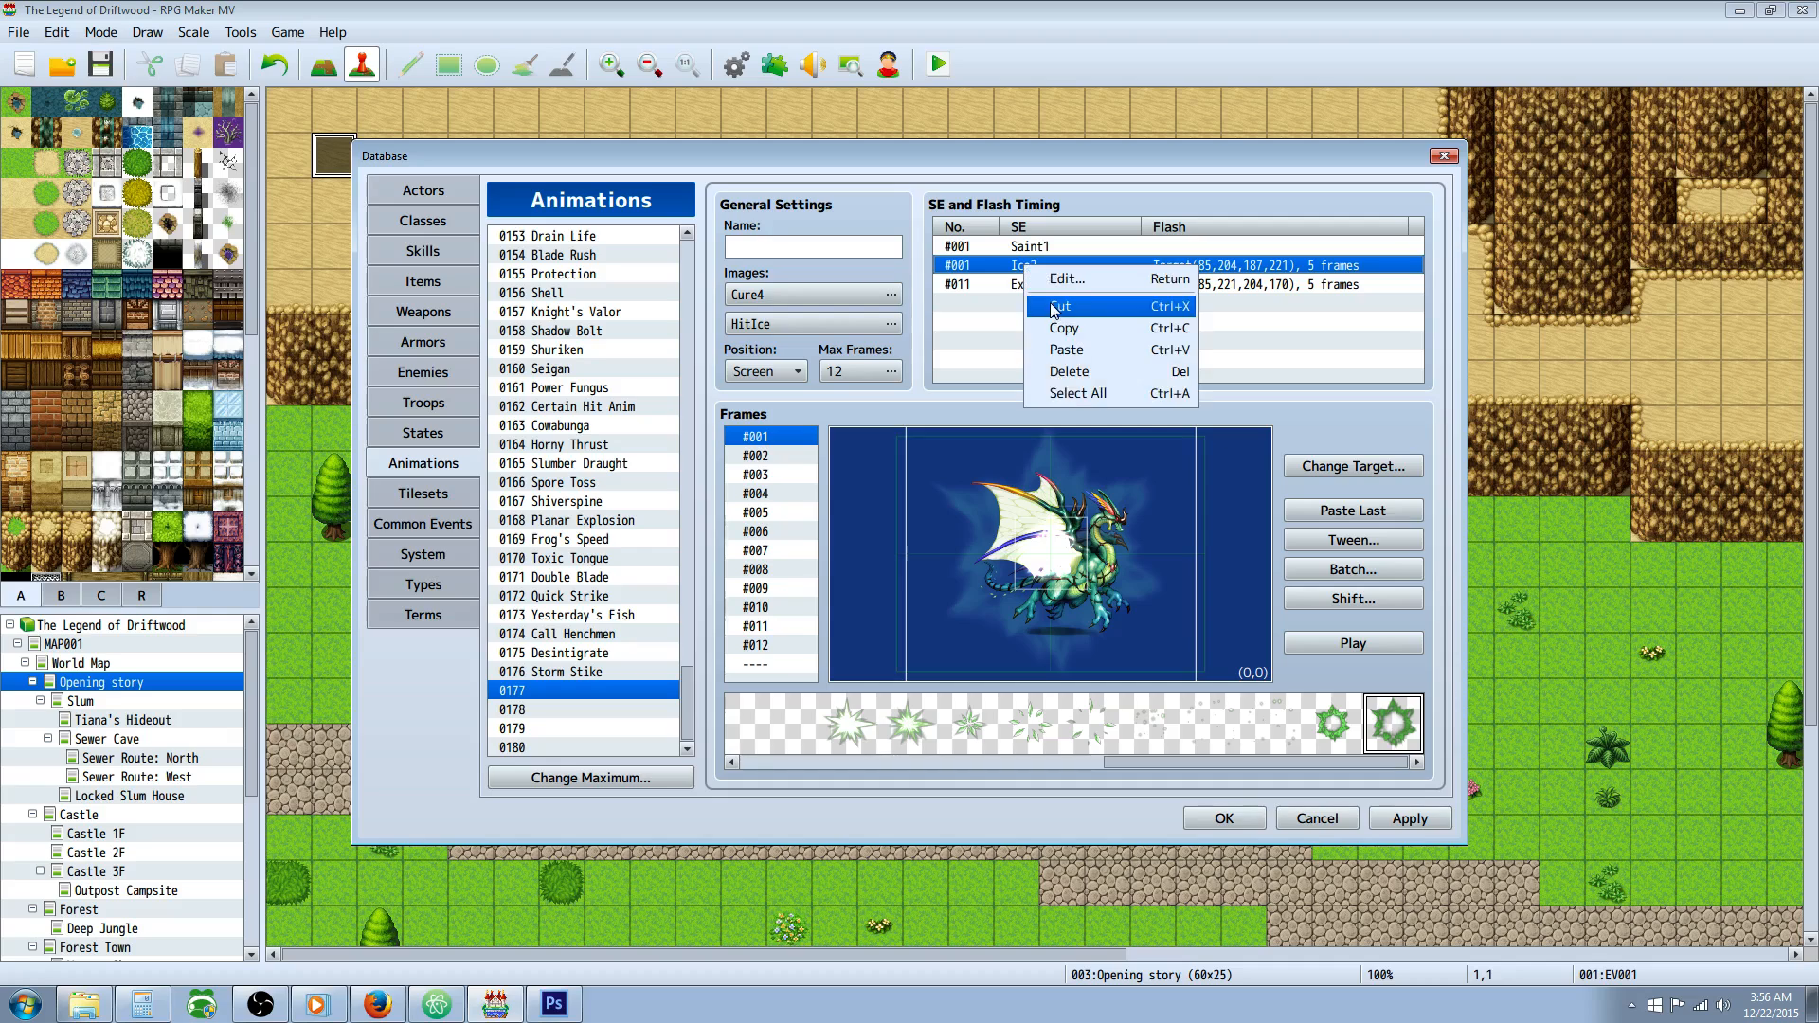
pyautogui.click(1067, 280)
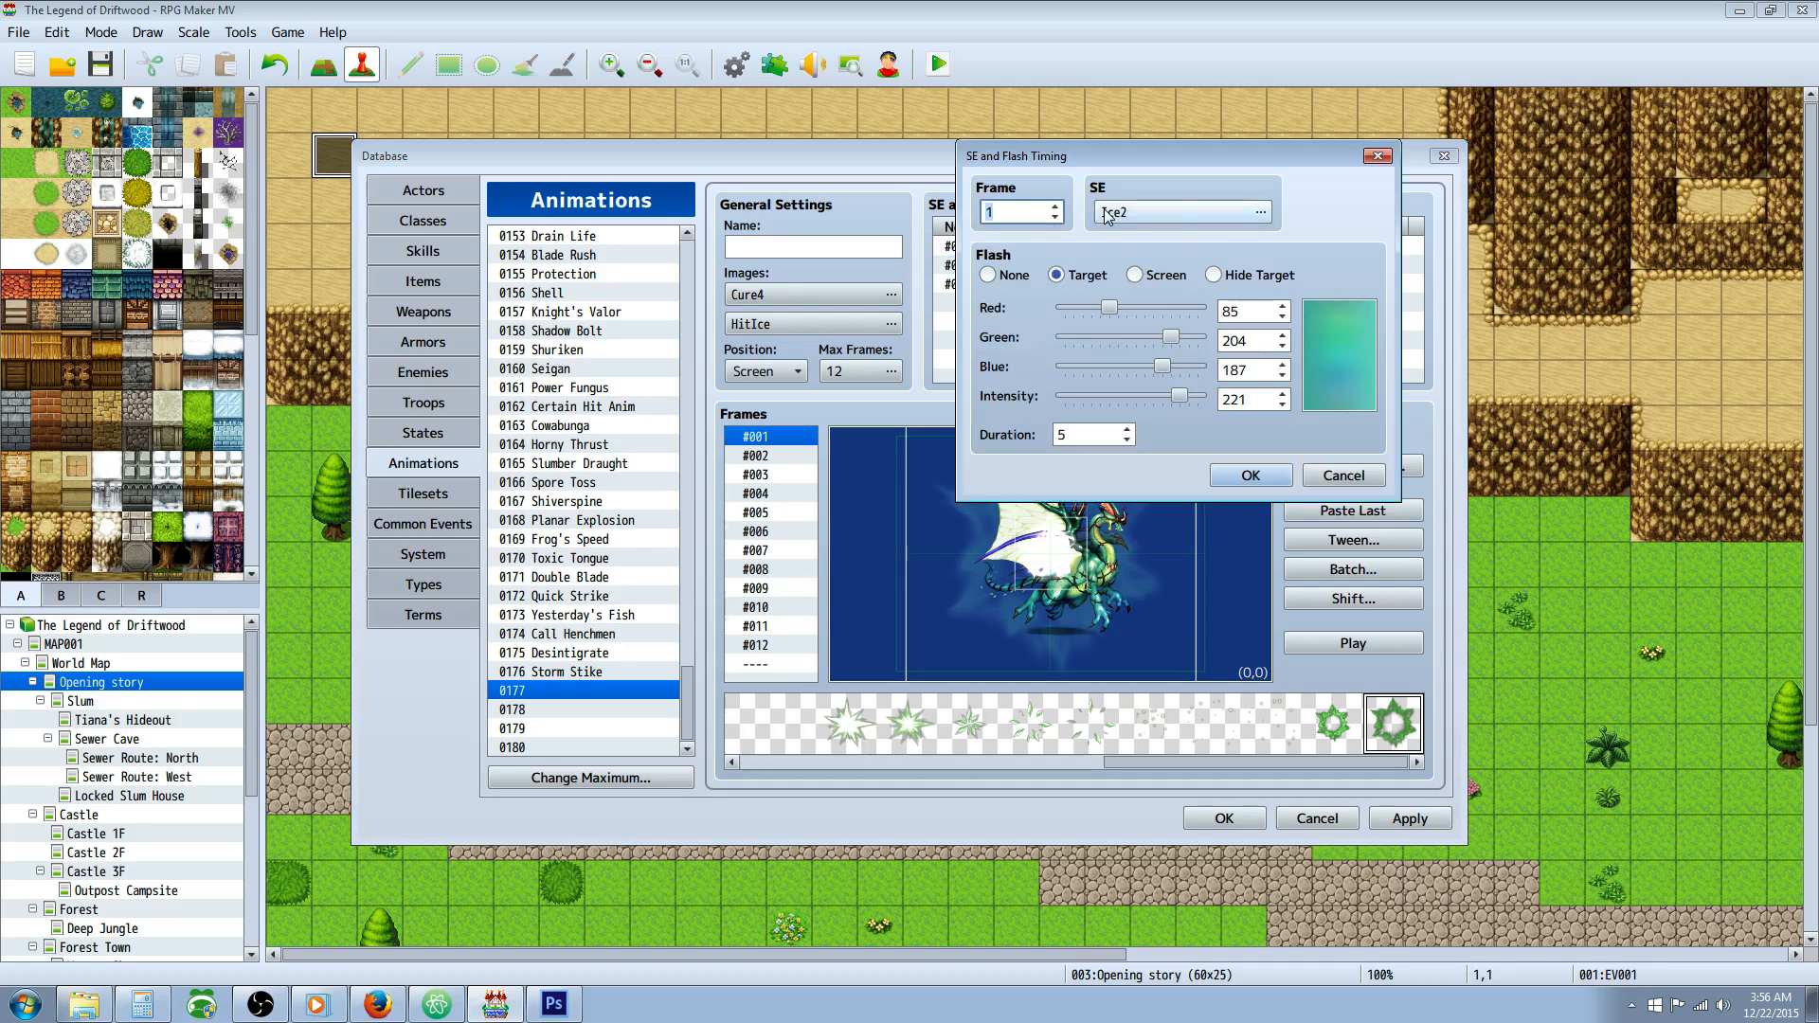
pyautogui.click(1055, 206)
pyautogui.click(1055, 207)
pyautogui.click(1055, 207)
pyautogui.click(1054, 207)
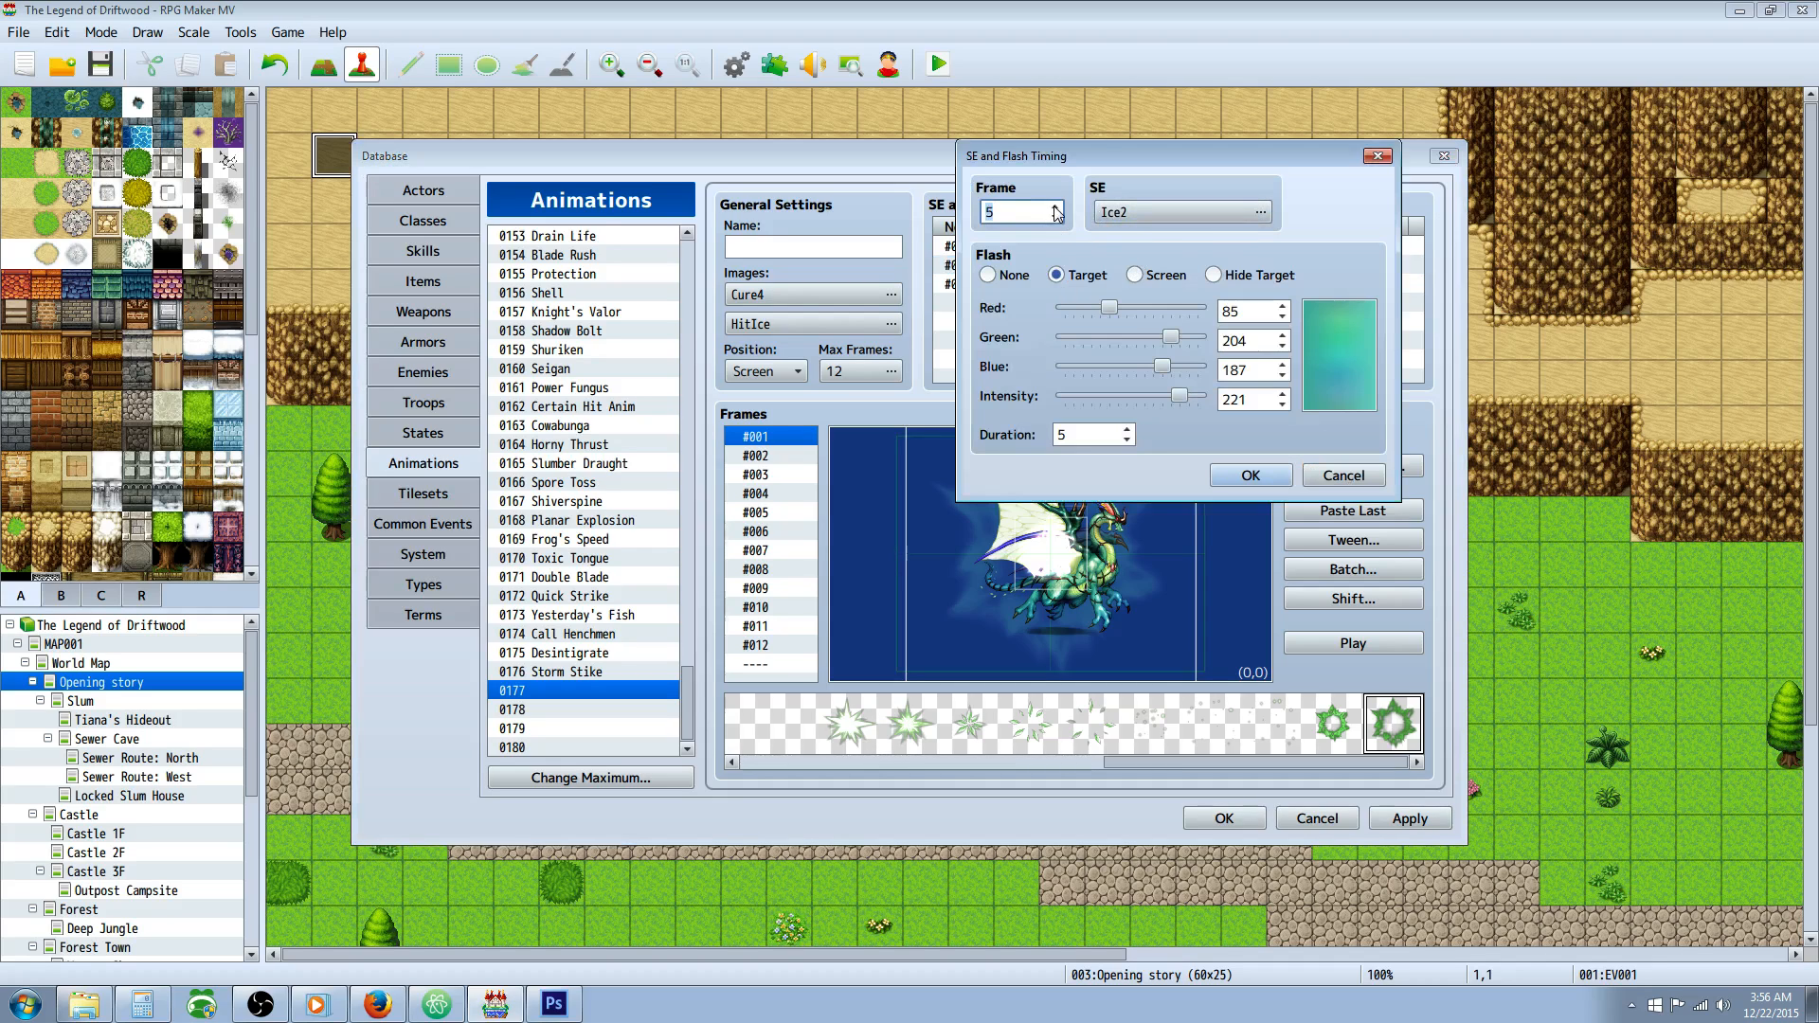
pyautogui.click(1244, 475)
pyautogui.click(1359, 645)
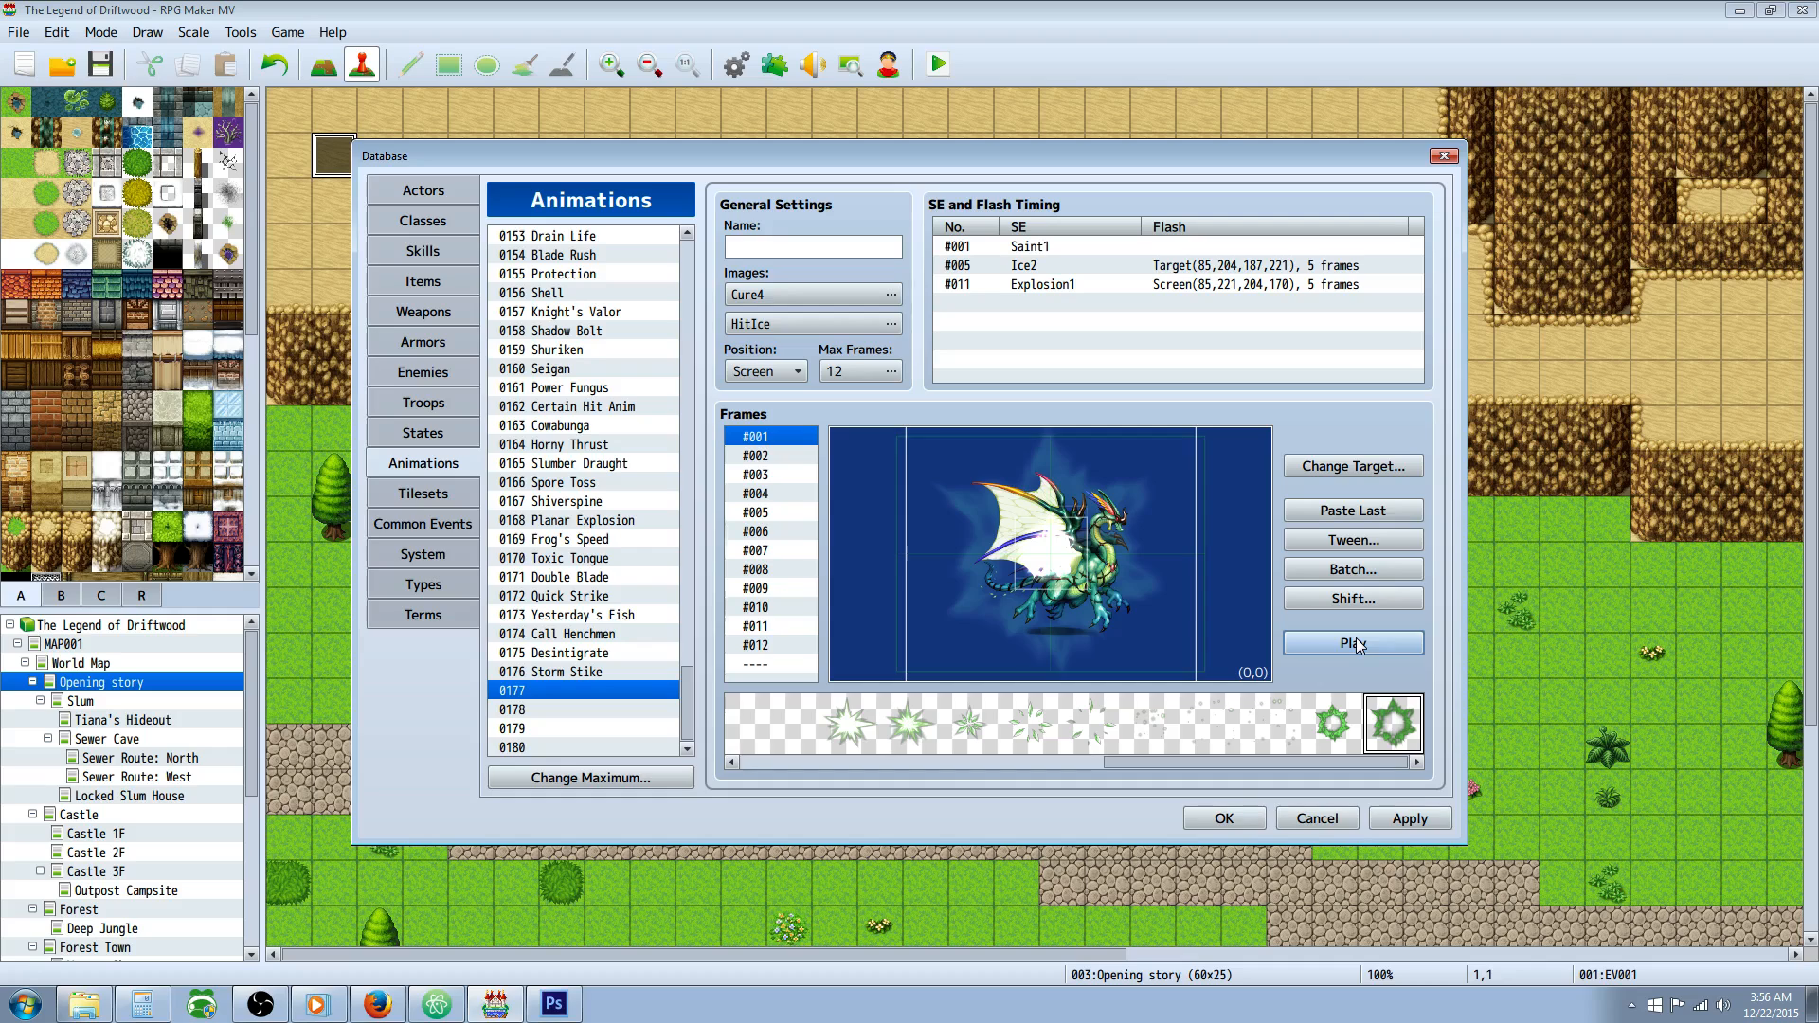
pyautogui.click(1358, 644)
# Set the Ice2 timing entry to frame 8.
pyautogui.rightClick(1067, 266)
pyautogui.click(1080, 288)
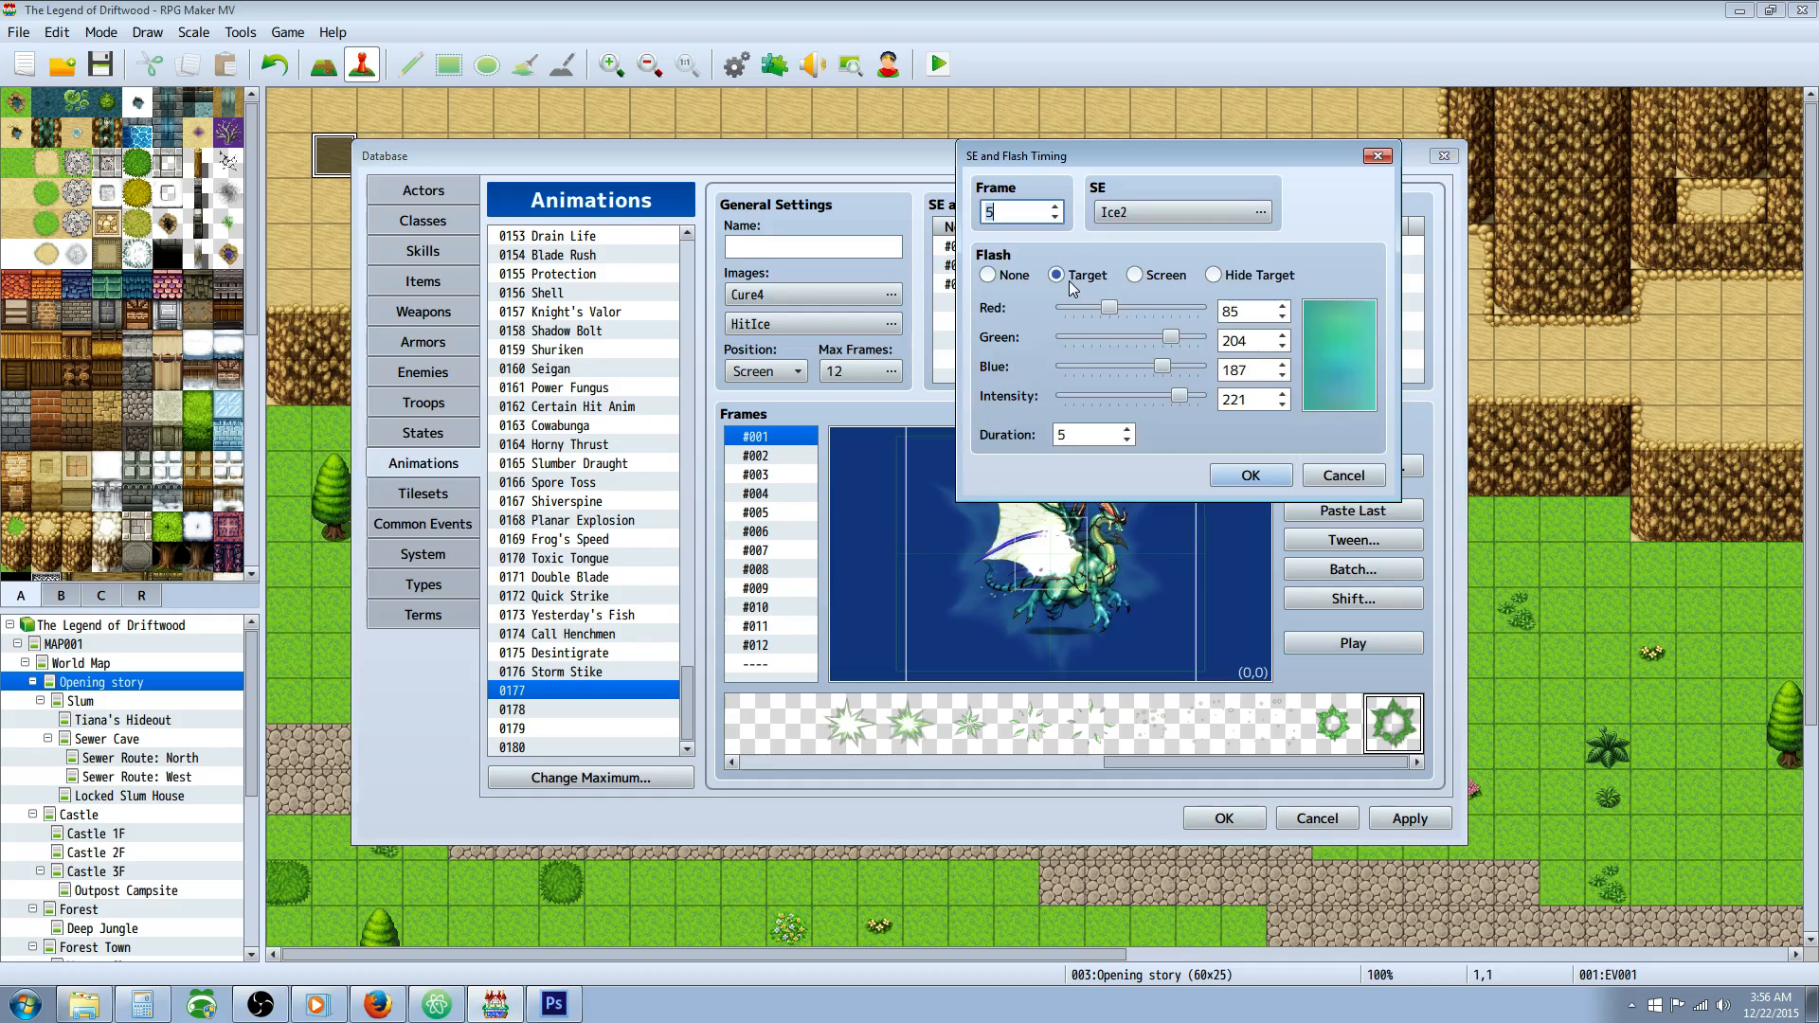
pyautogui.click(1057, 207)
pyautogui.click(1057, 208)
pyautogui.click(1058, 208)
pyautogui.click(1250, 476)
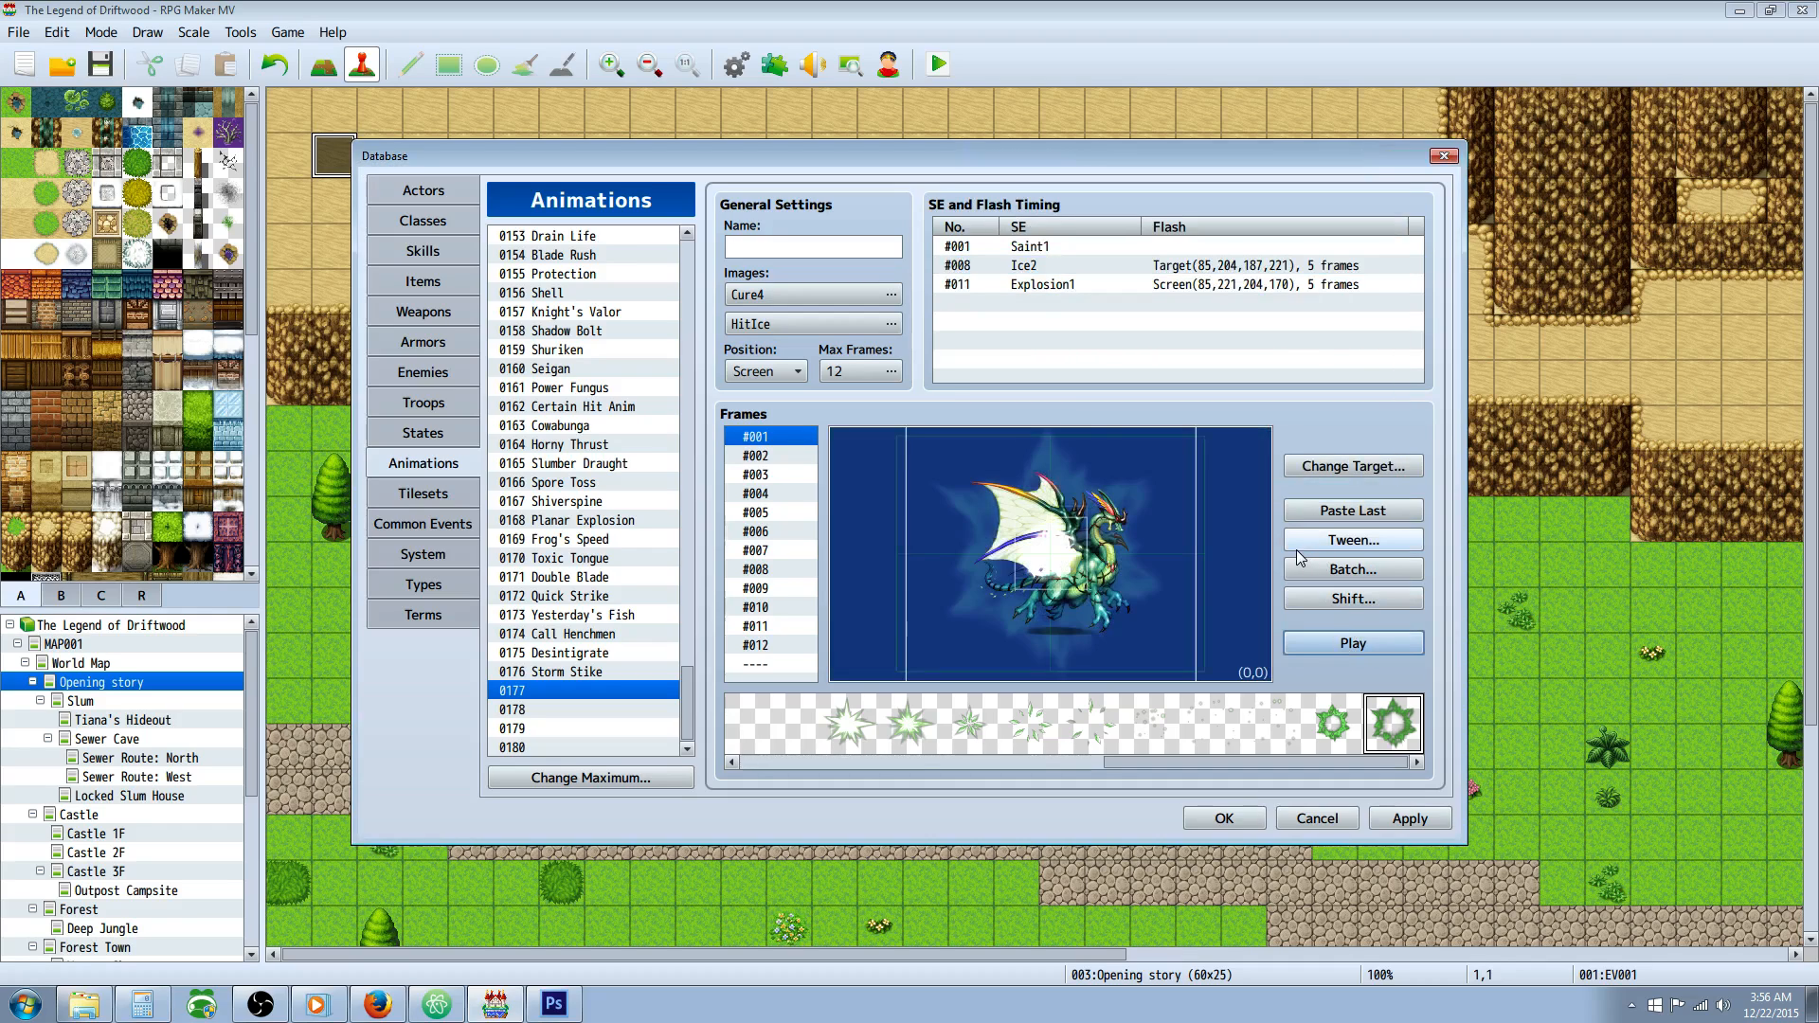
# Play the animation repeatedly to examine how the Saint1, Ice2 and Explosion1 sounds and flashes line up with the frames.
pyautogui.click(1346, 649)
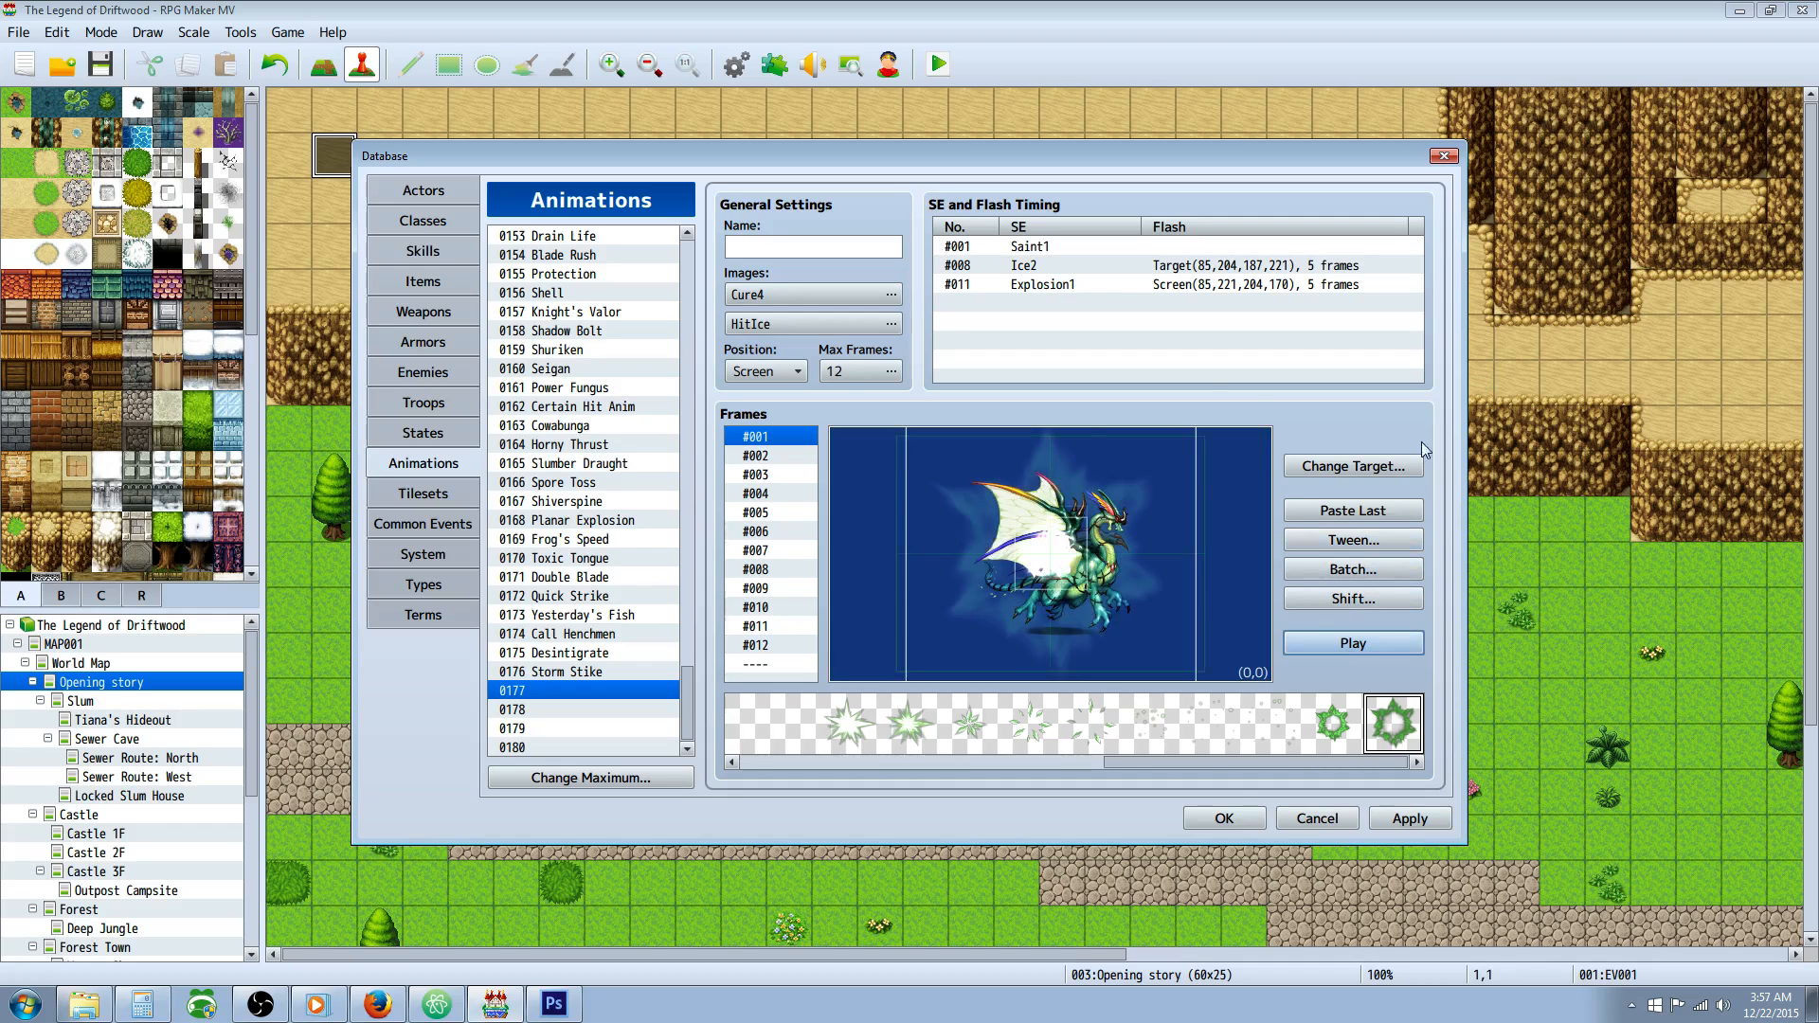
pyautogui.click(1368, 640)
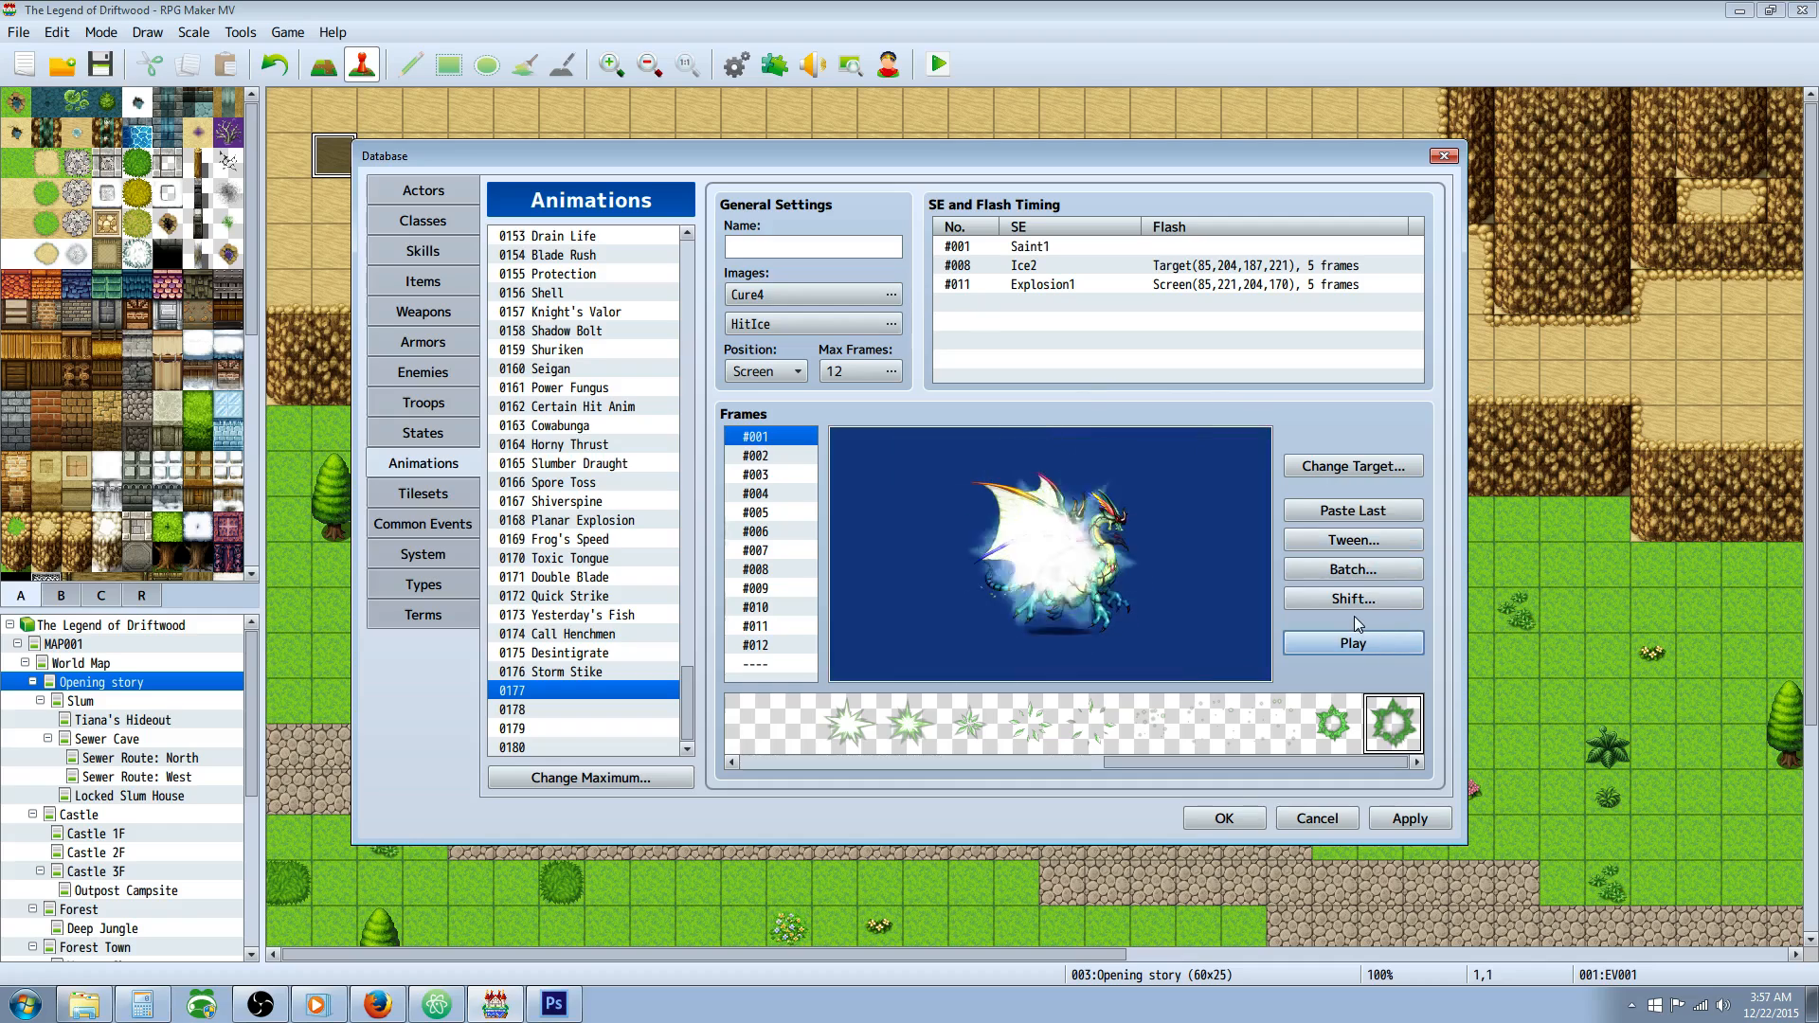
pyautogui.click(1369, 638)
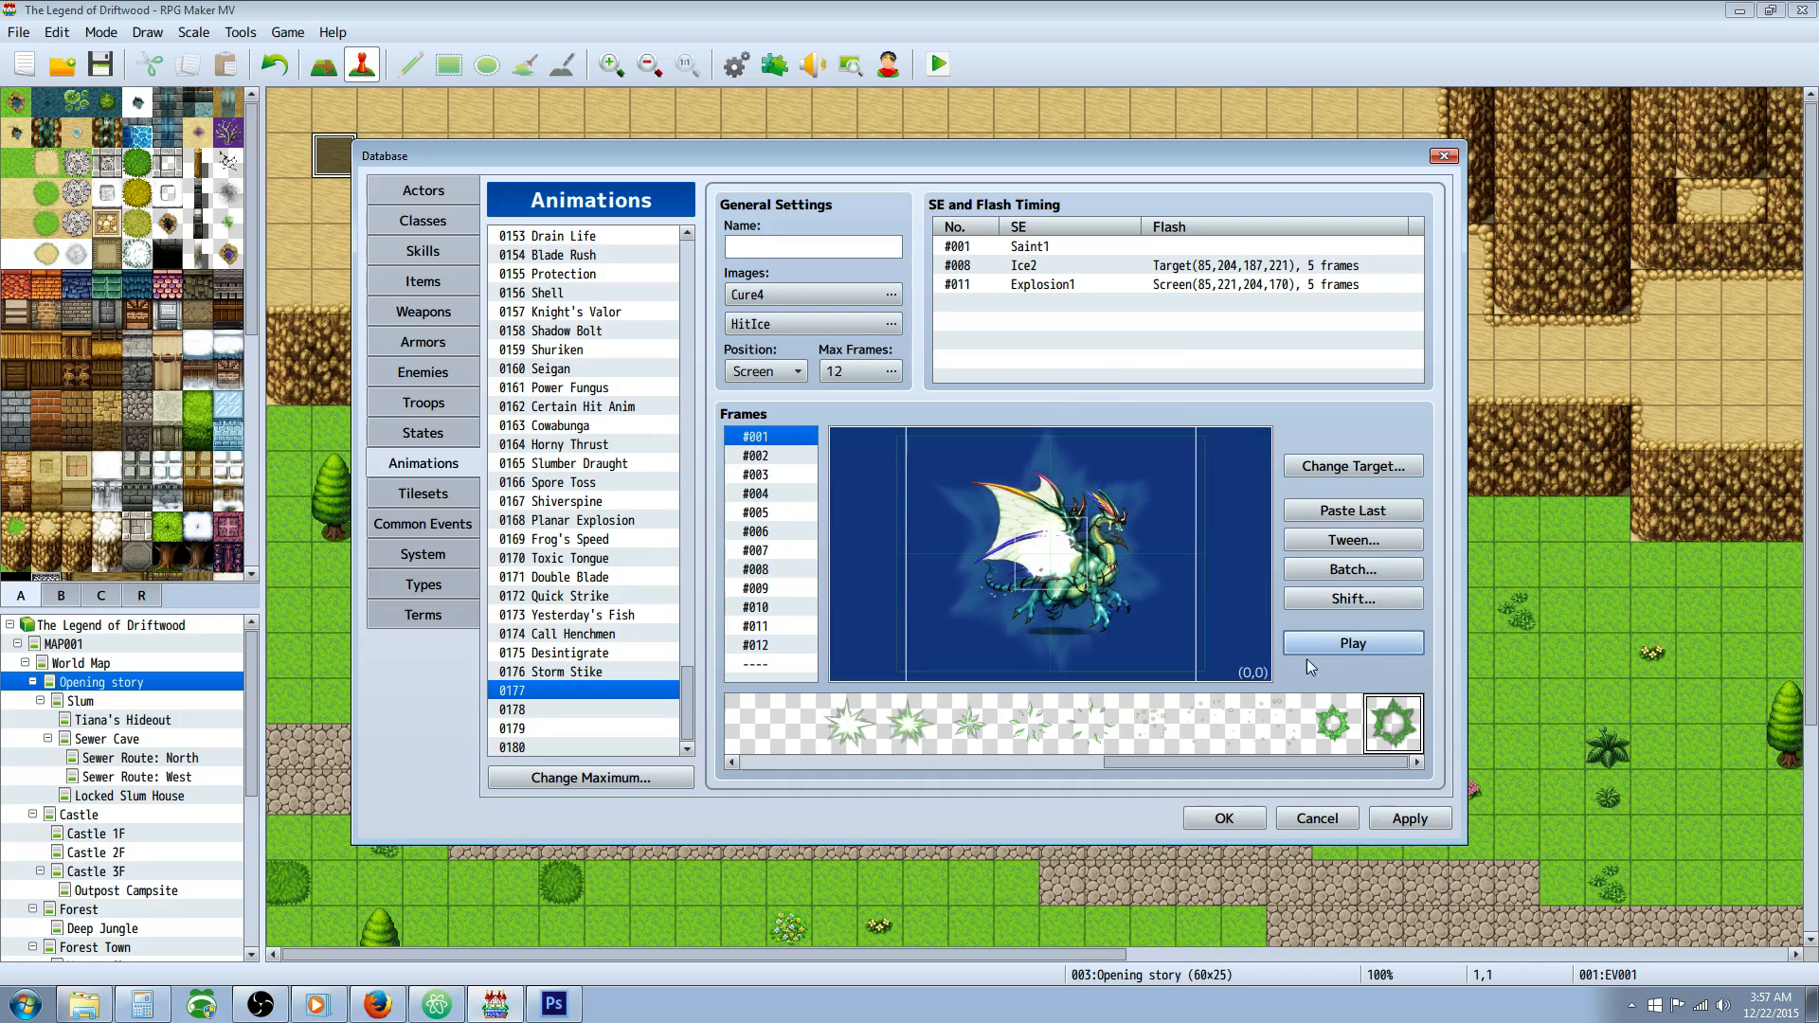
pyautogui.click(1355, 644)
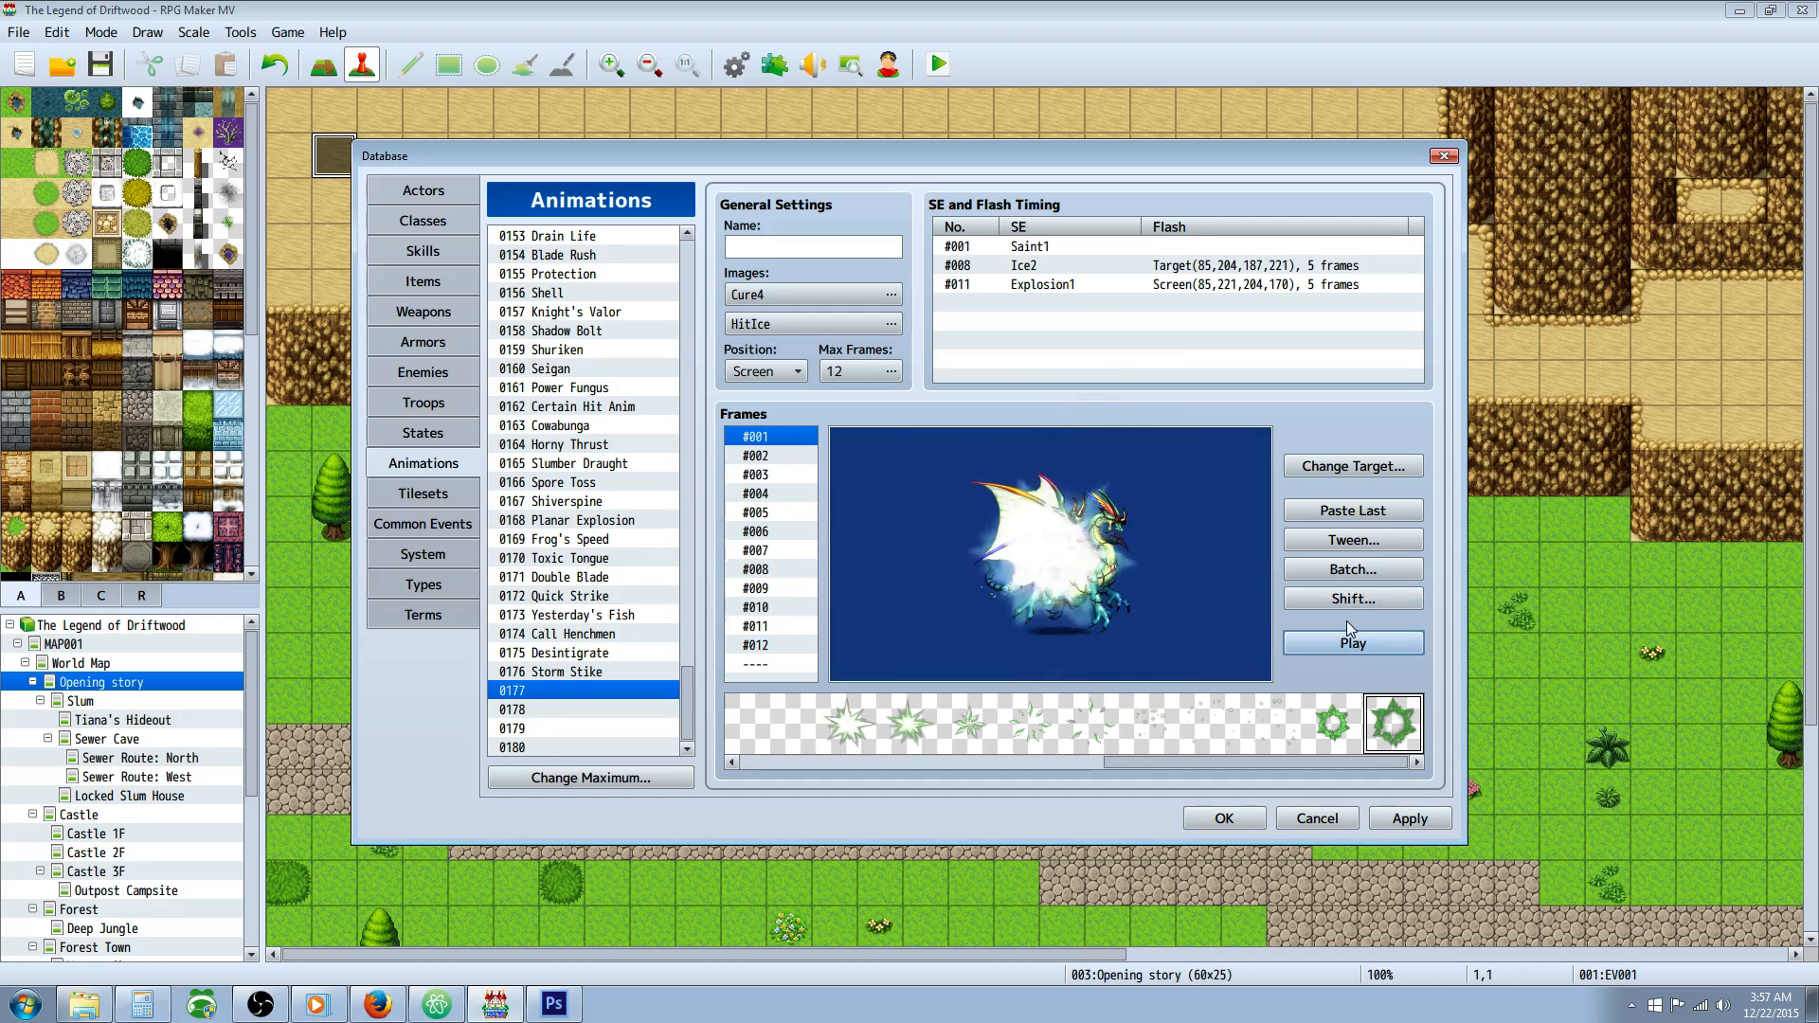
pyautogui.click(1350, 640)
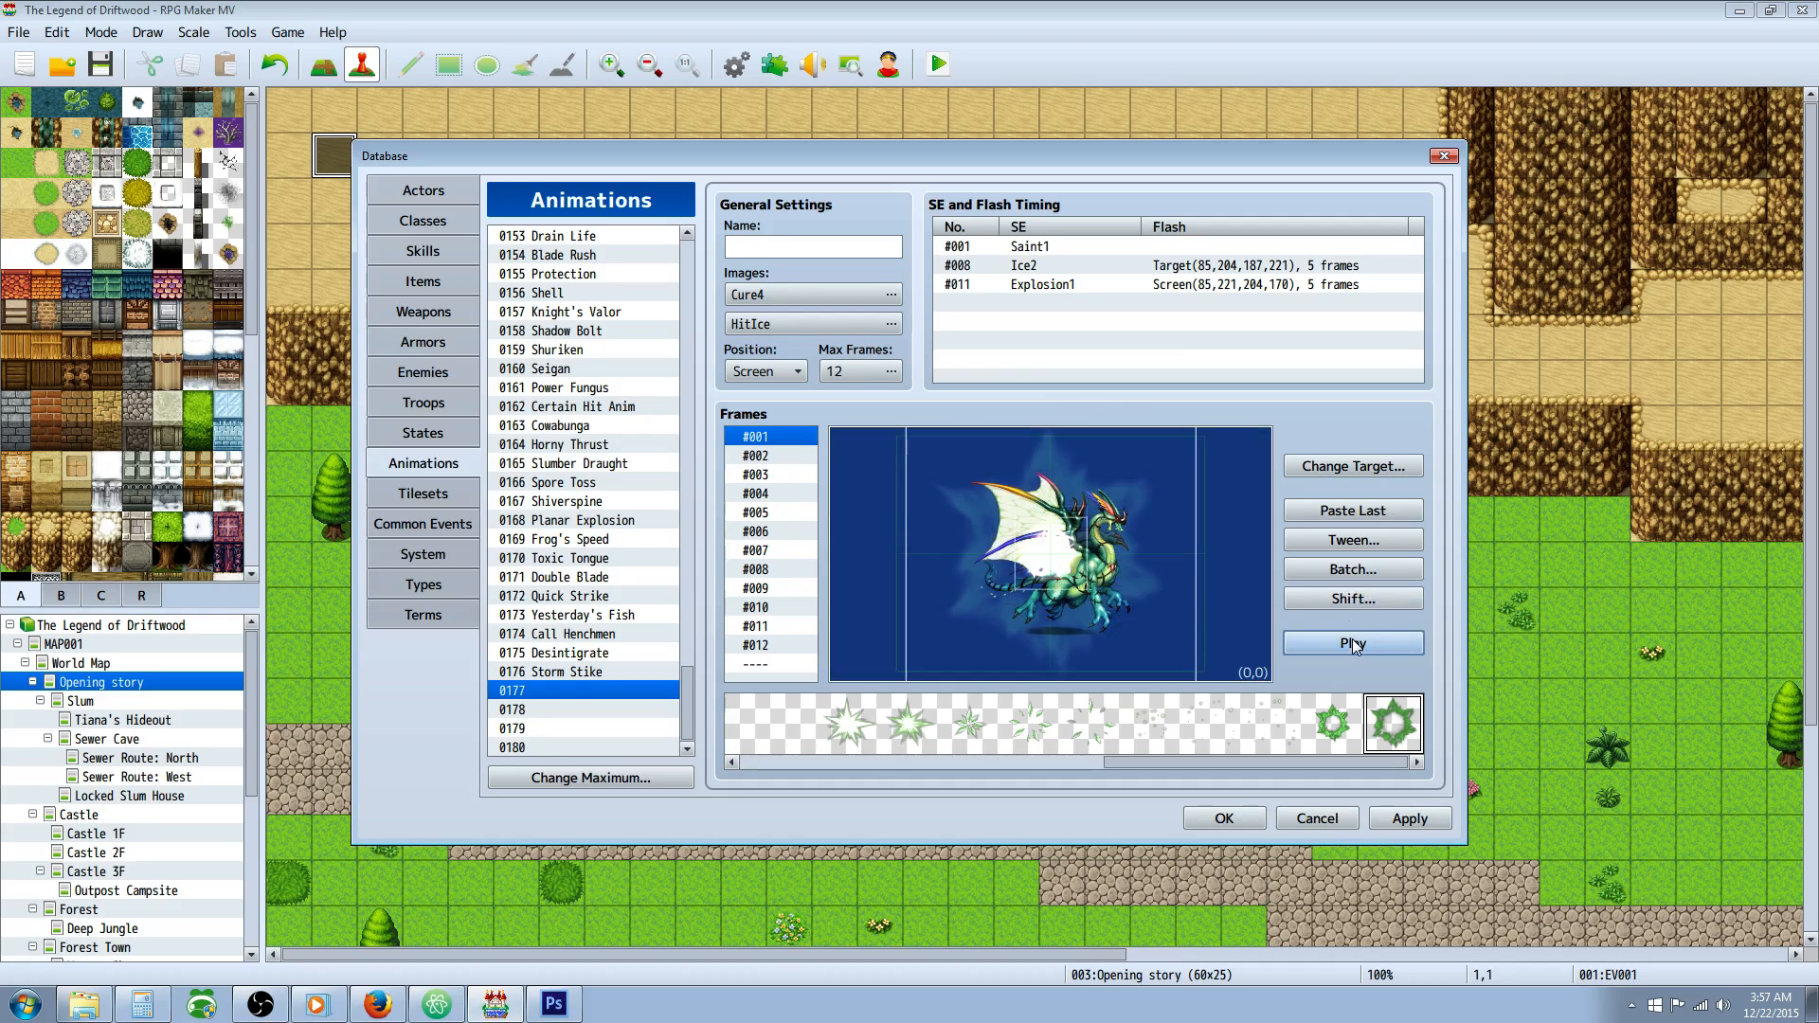
pyautogui.click(1350, 641)
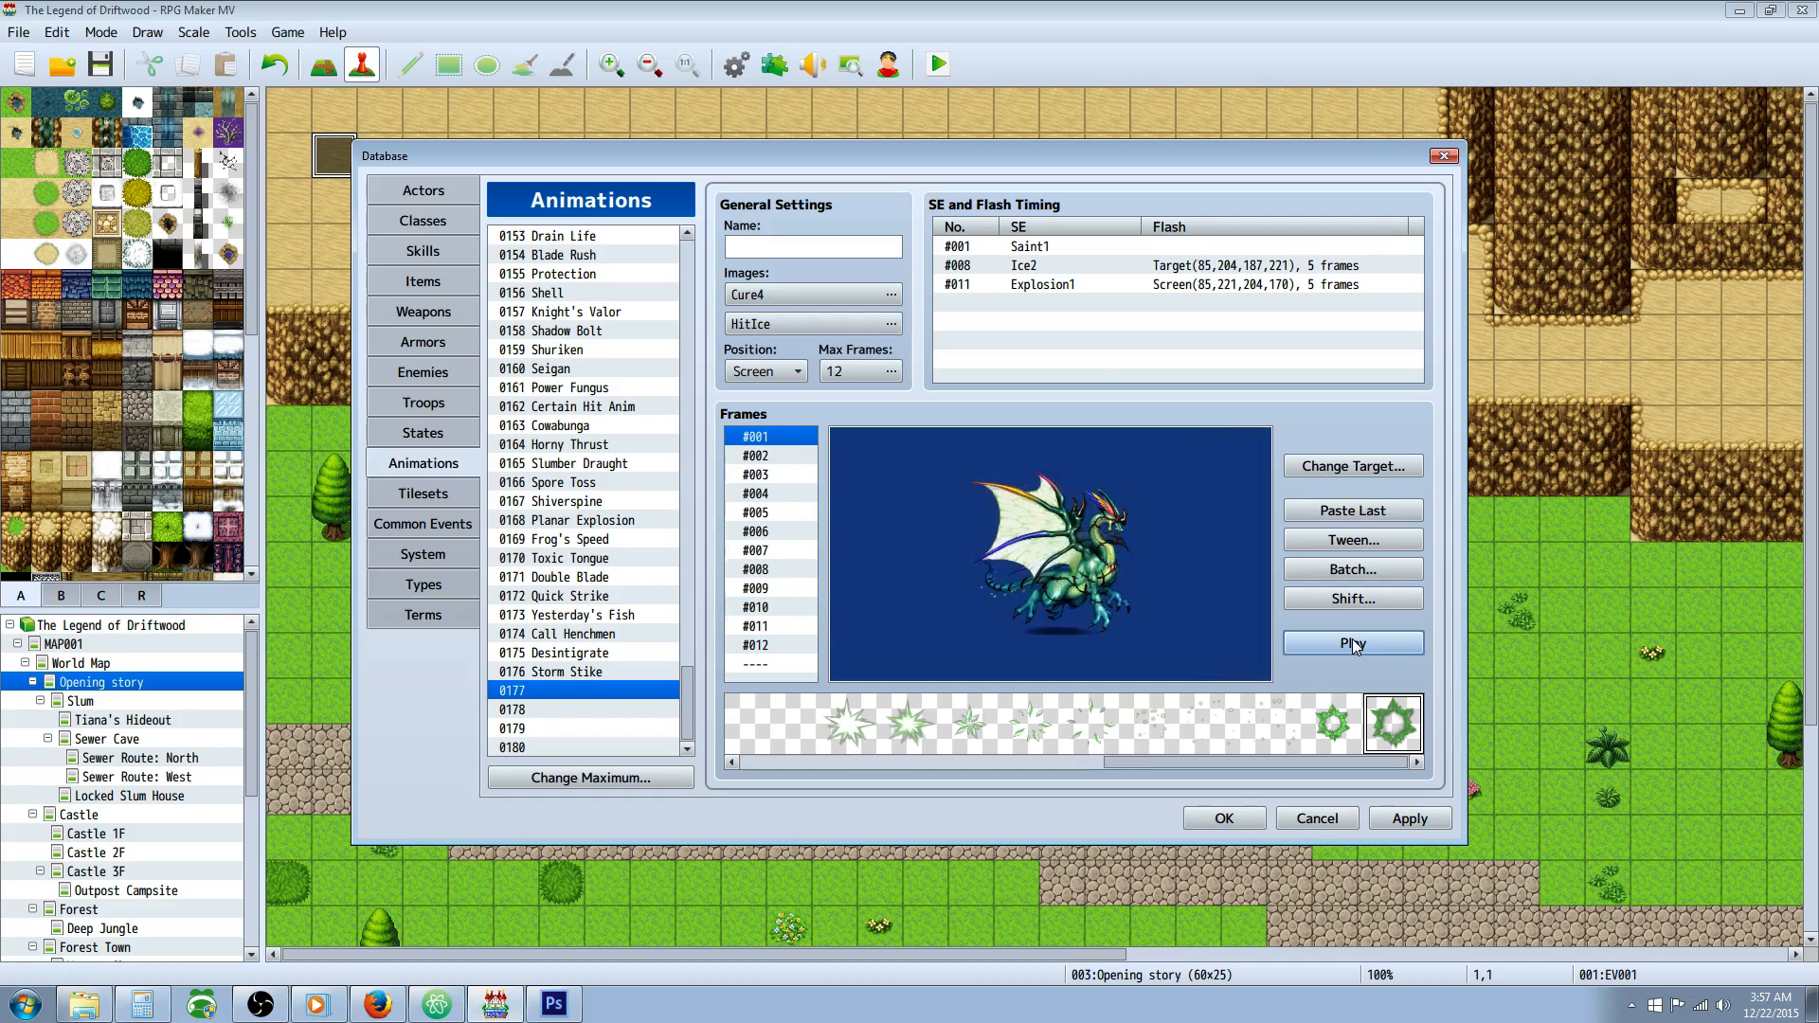
pyautogui.click(1351, 641)
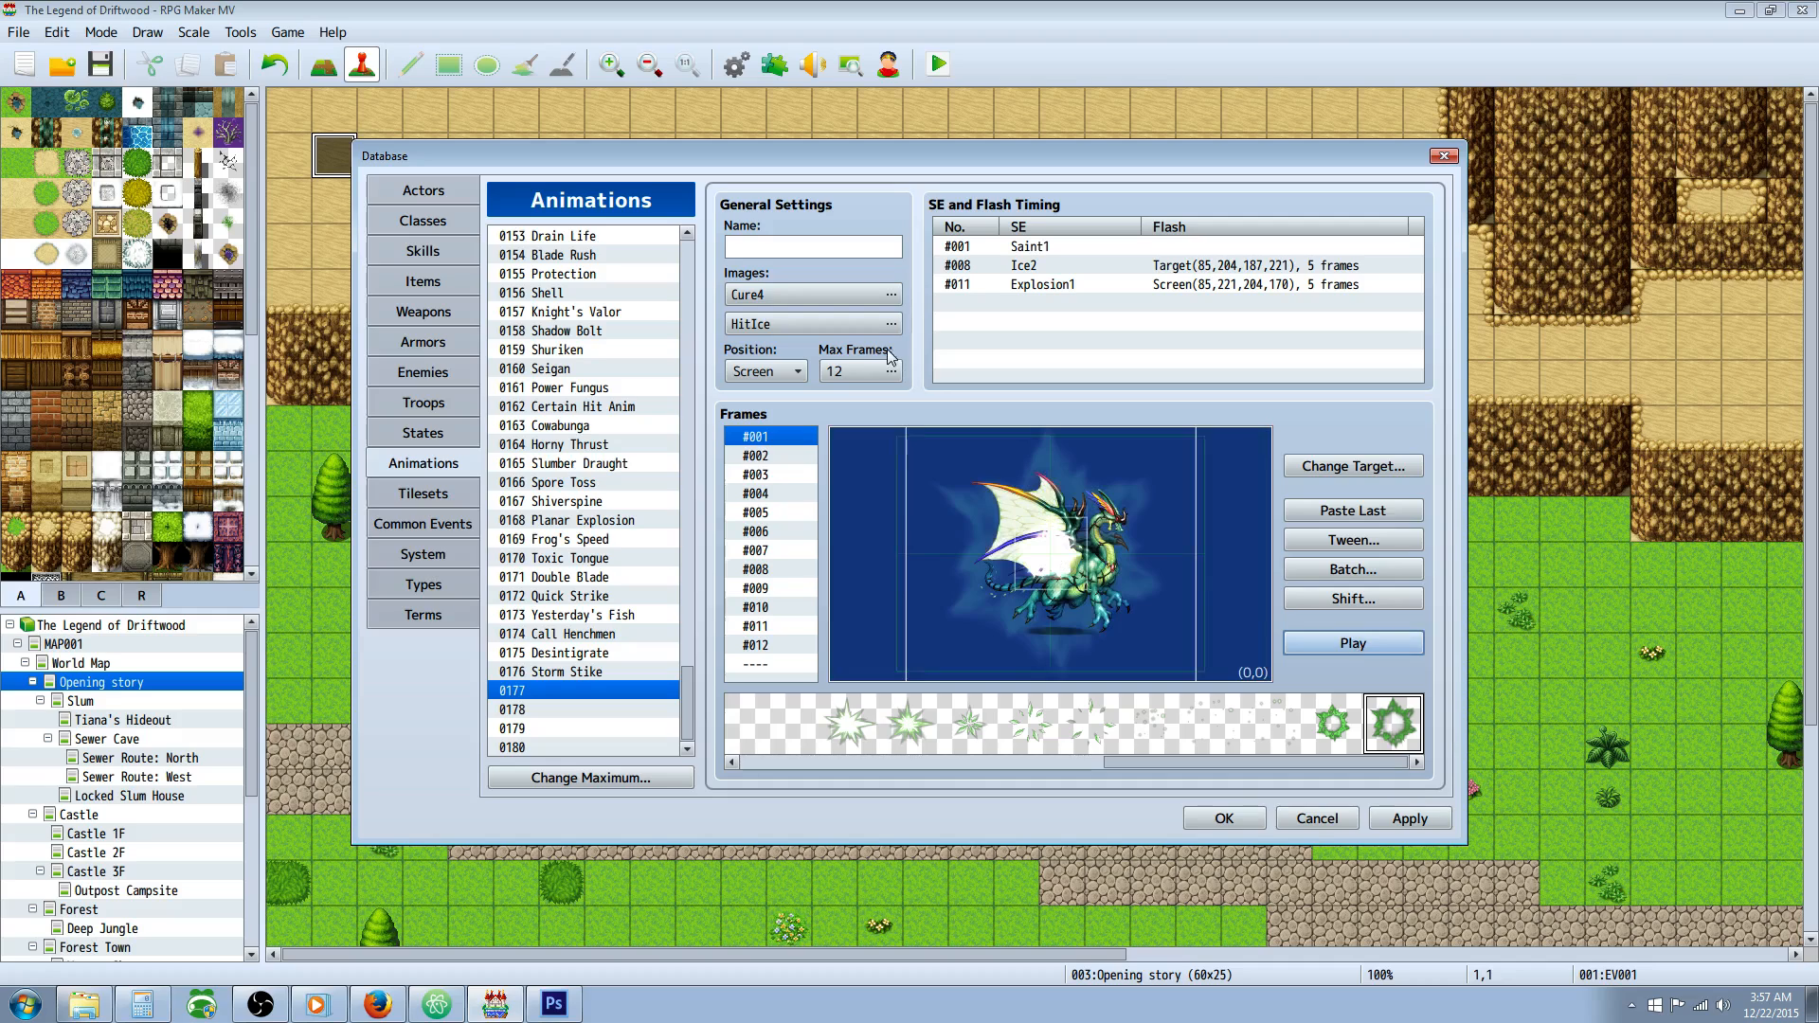
pyautogui.click(1334, 642)
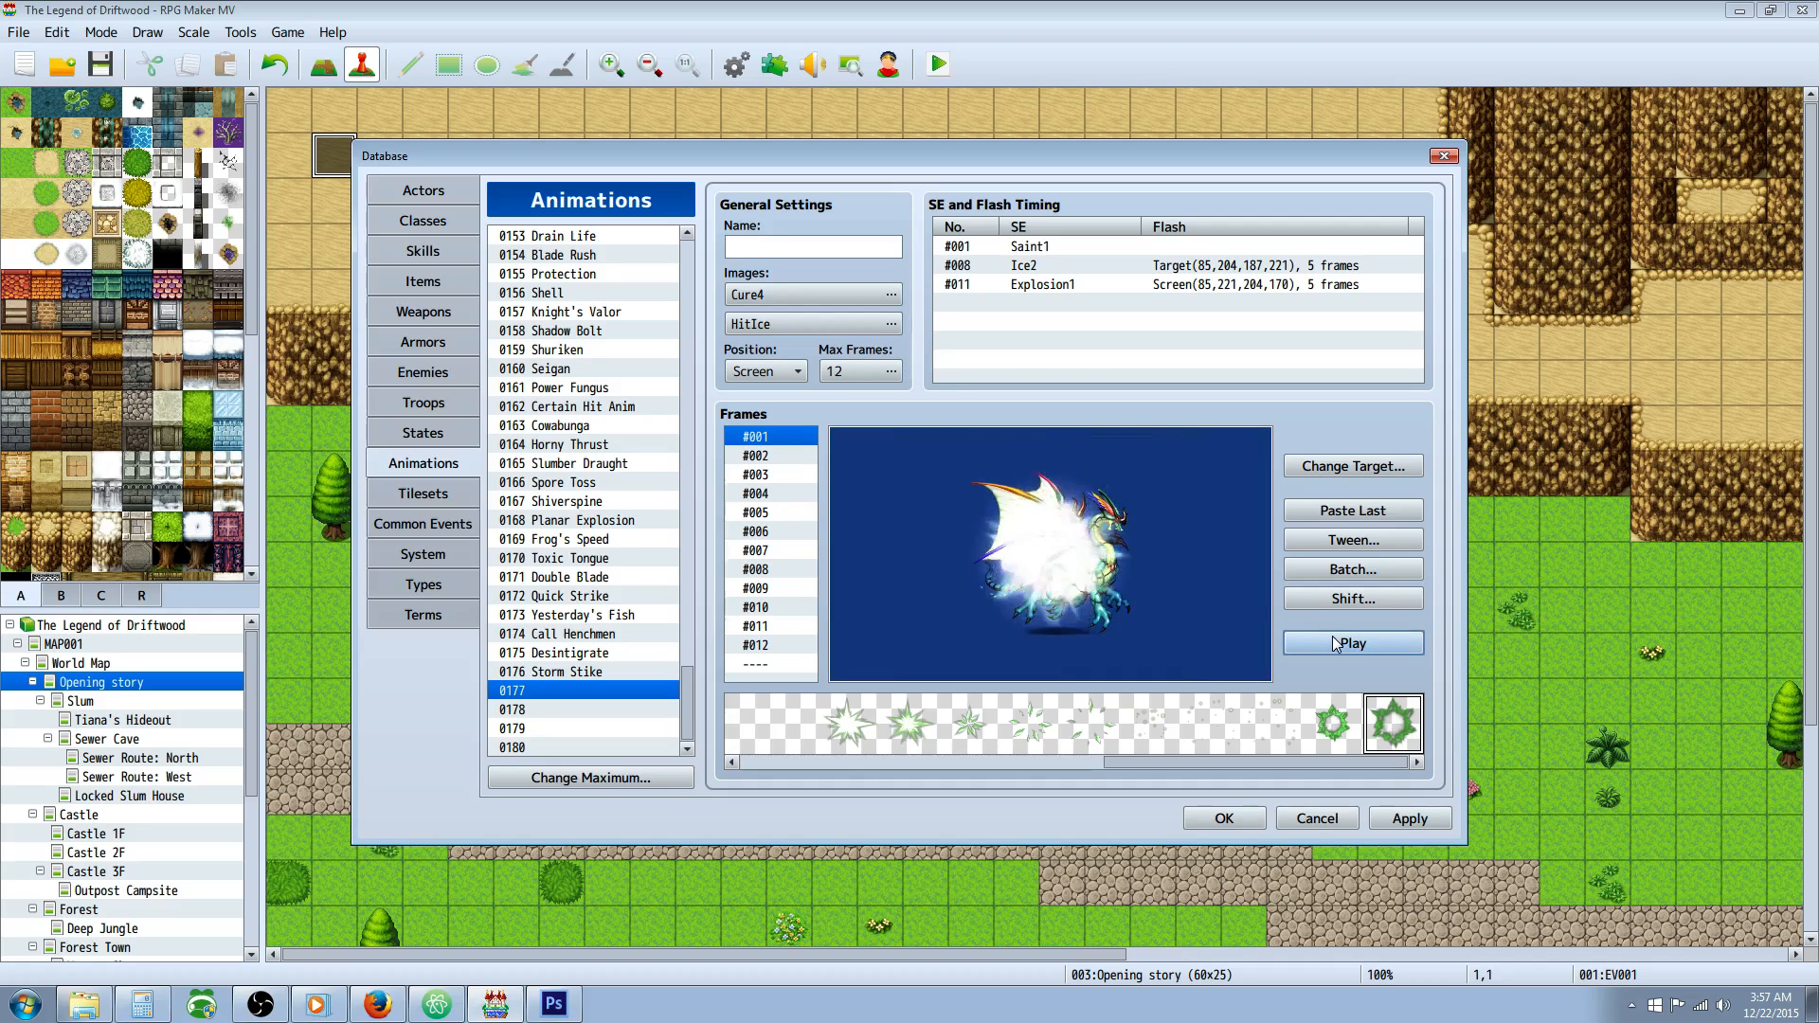
pyautogui.click(1336, 644)
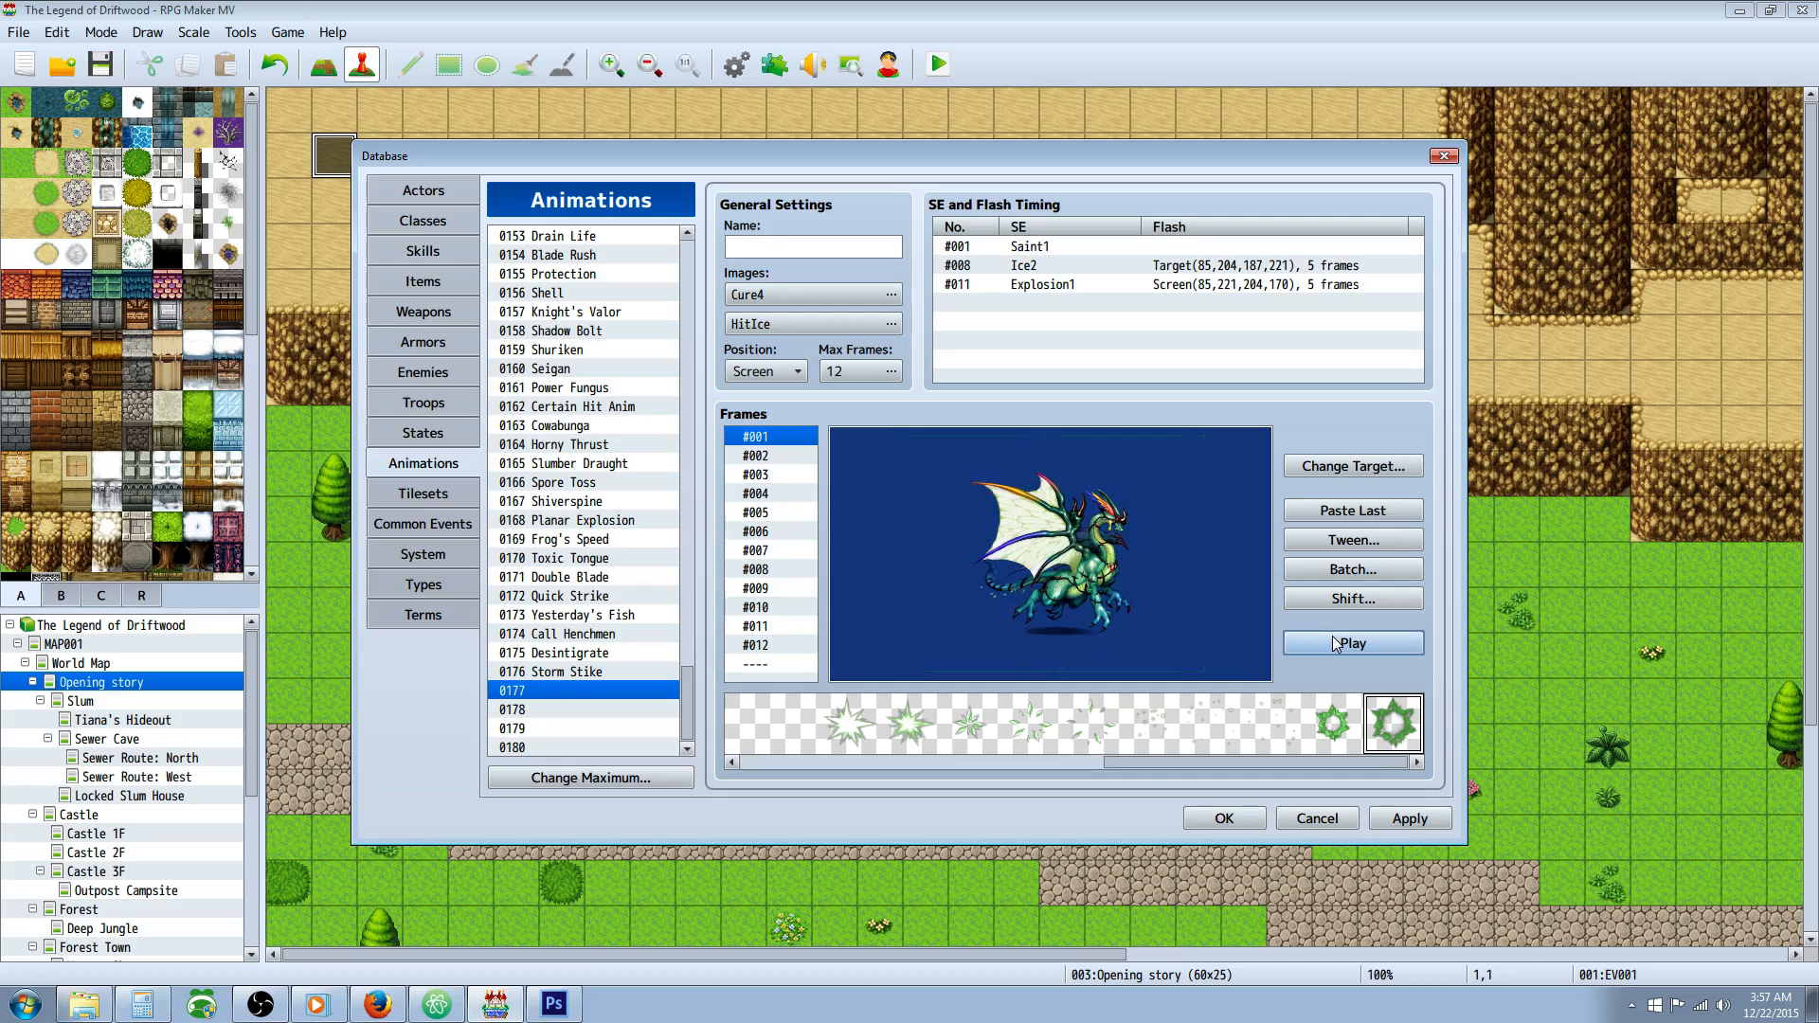
# Name animation 0177 Aura Blast and play it back.
pyautogui.click(802, 248)
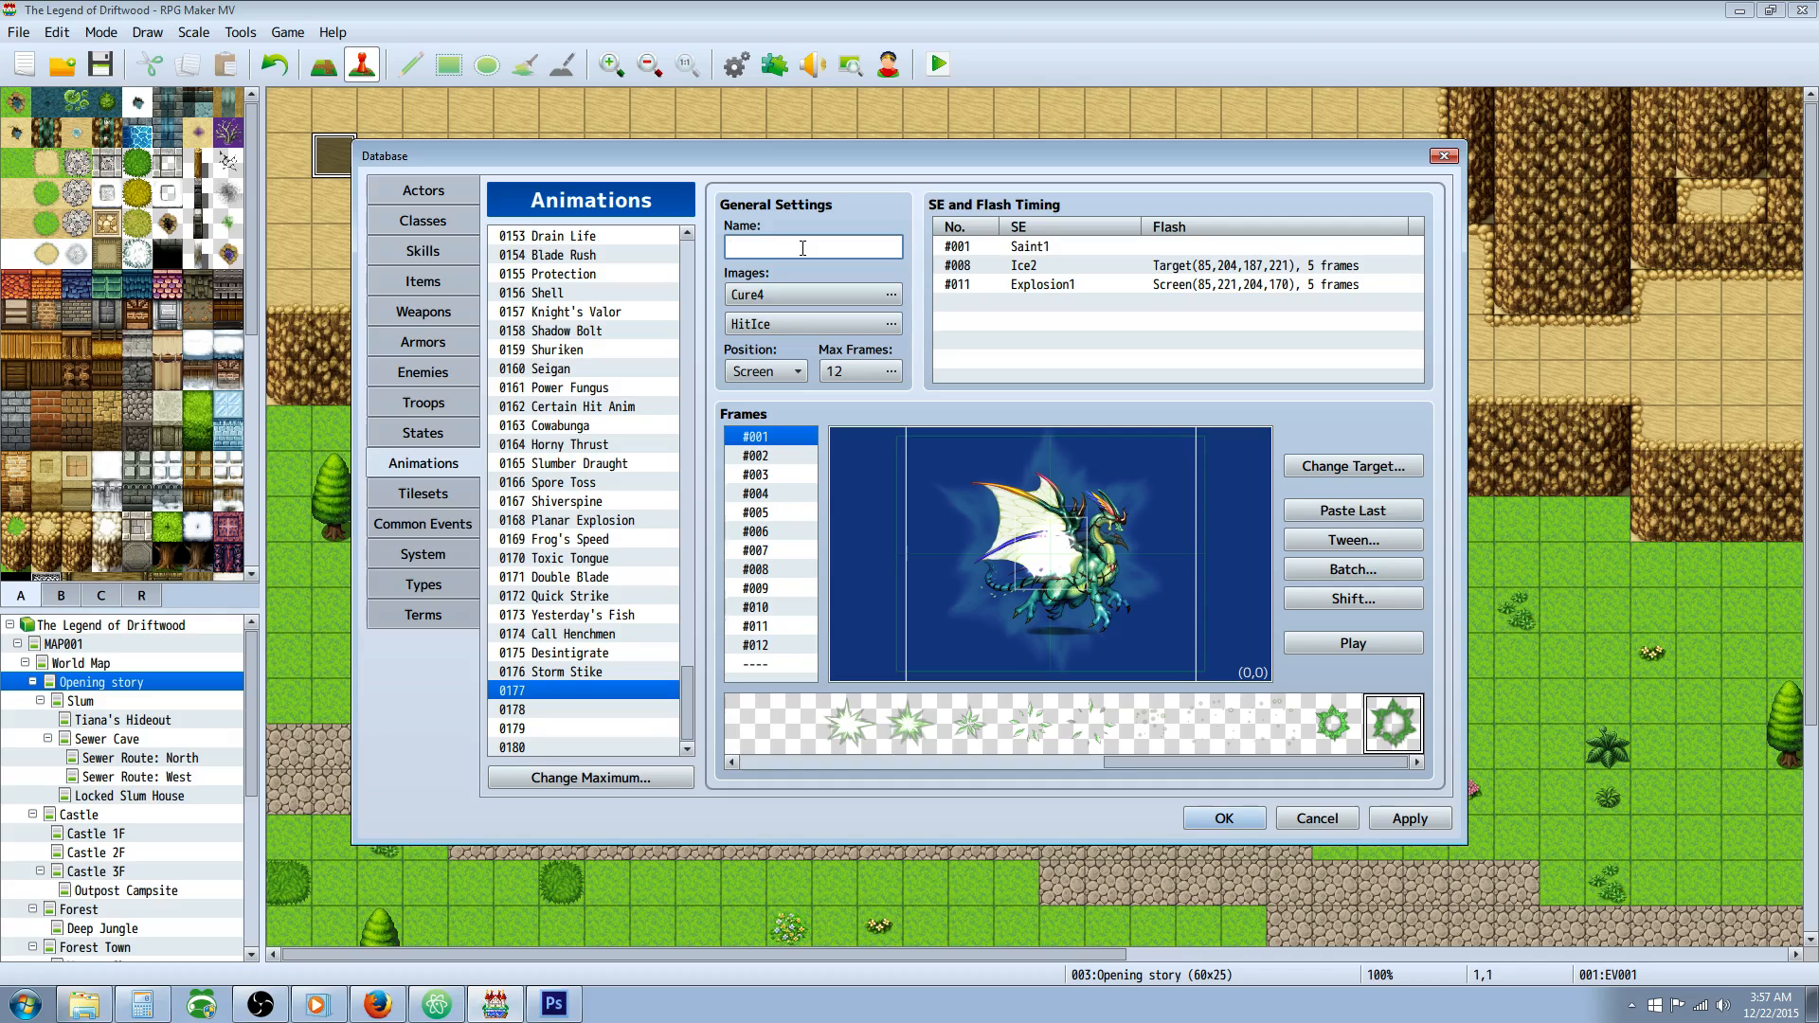
pyautogui.write('S')
pyautogui.press('BackSpace')
pyautogui.press('BackSpace')
pyautogui.write('Aura Blast')
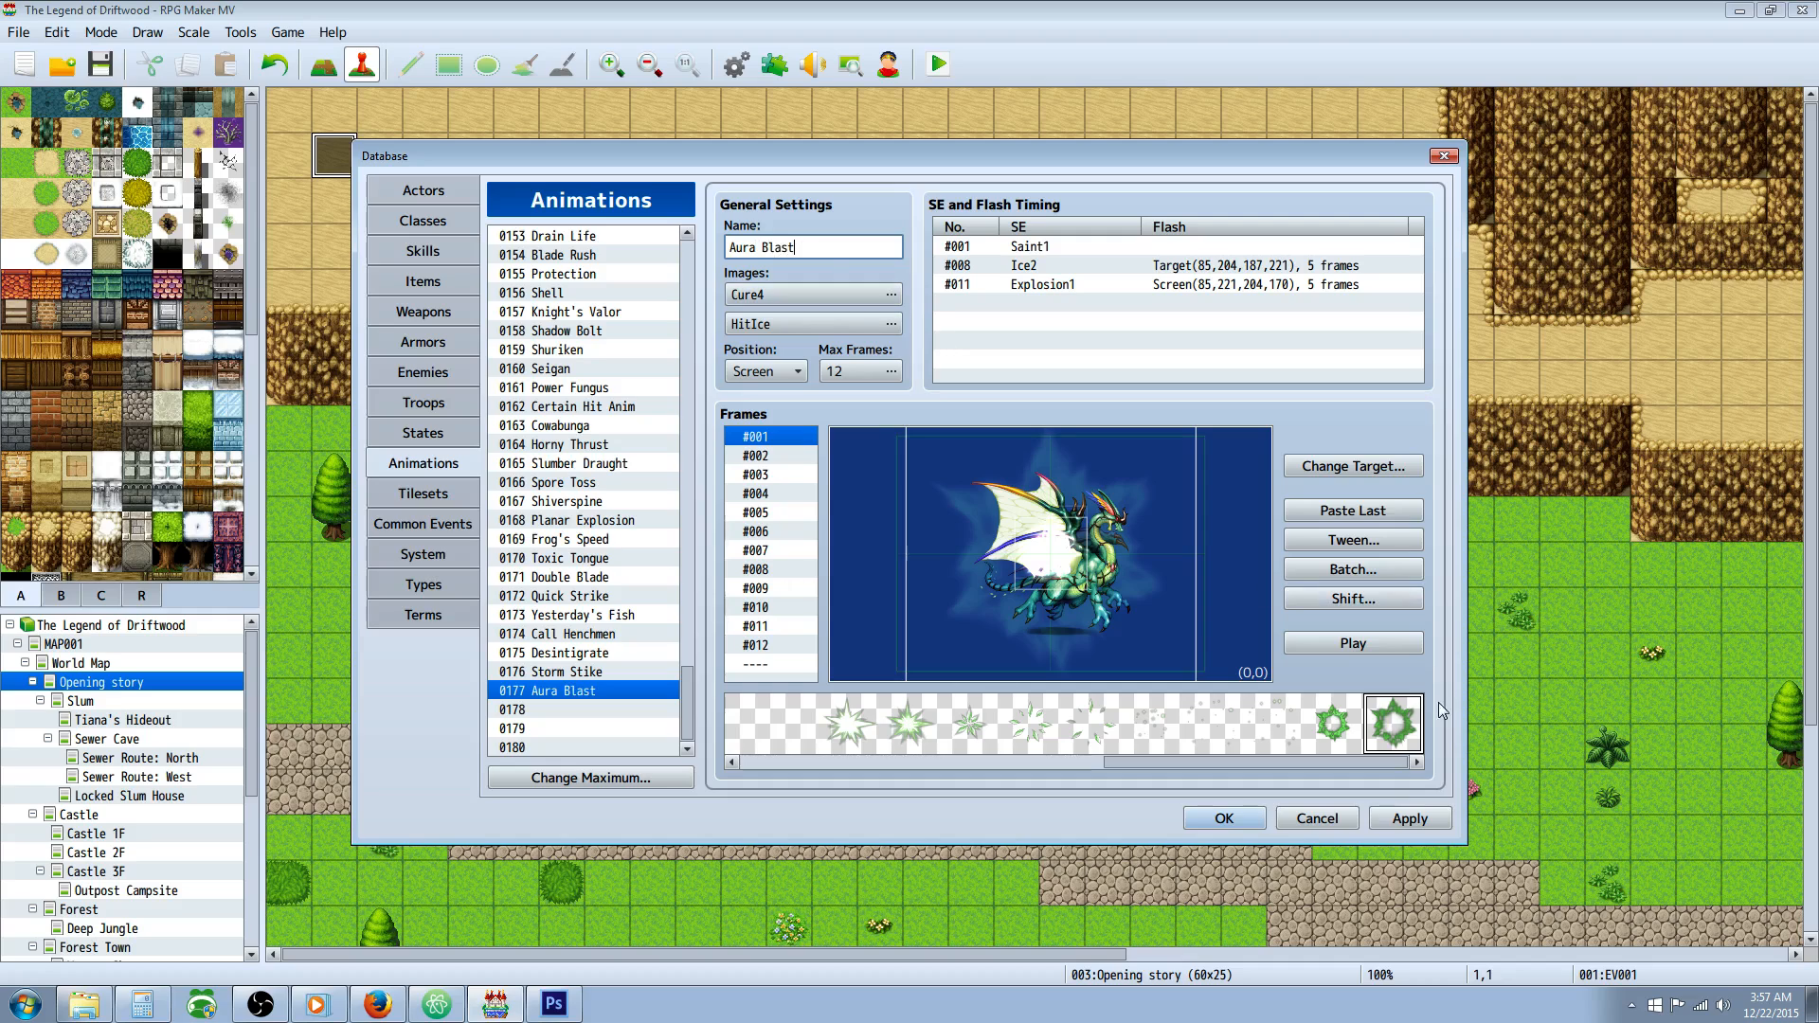
pyautogui.click(1389, 646)
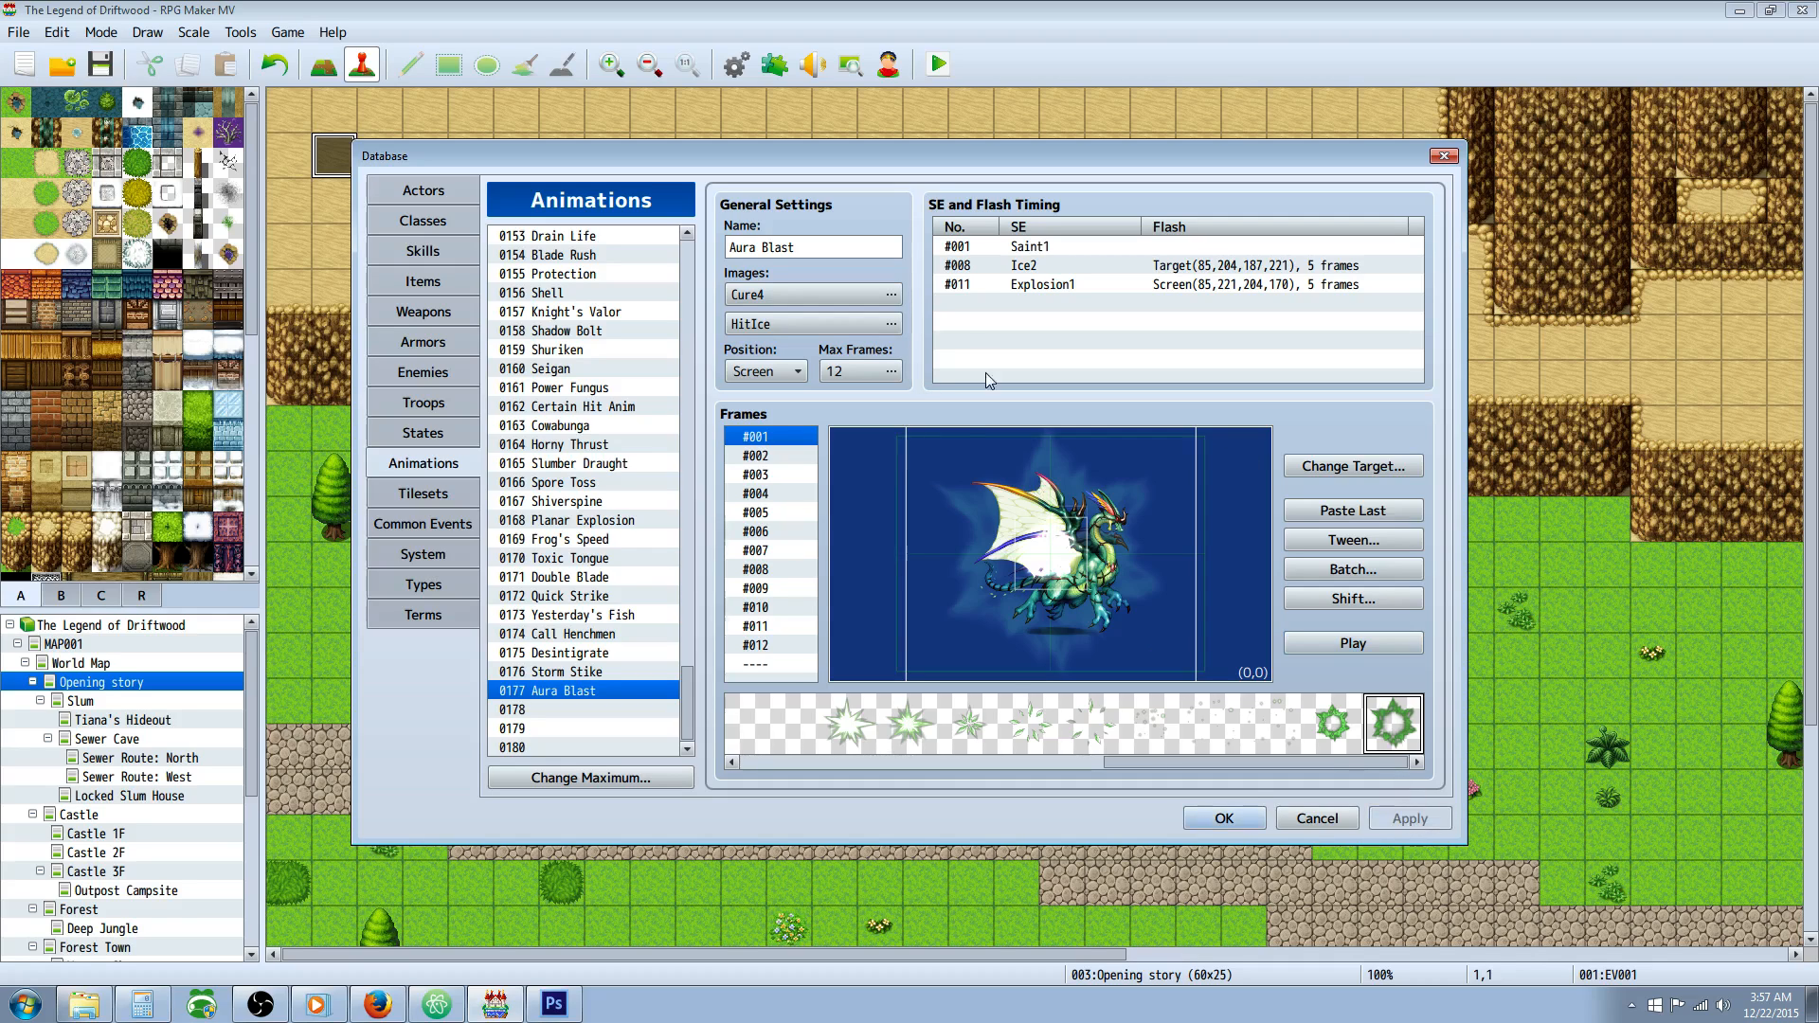
pyautogui.click(1339, 642)
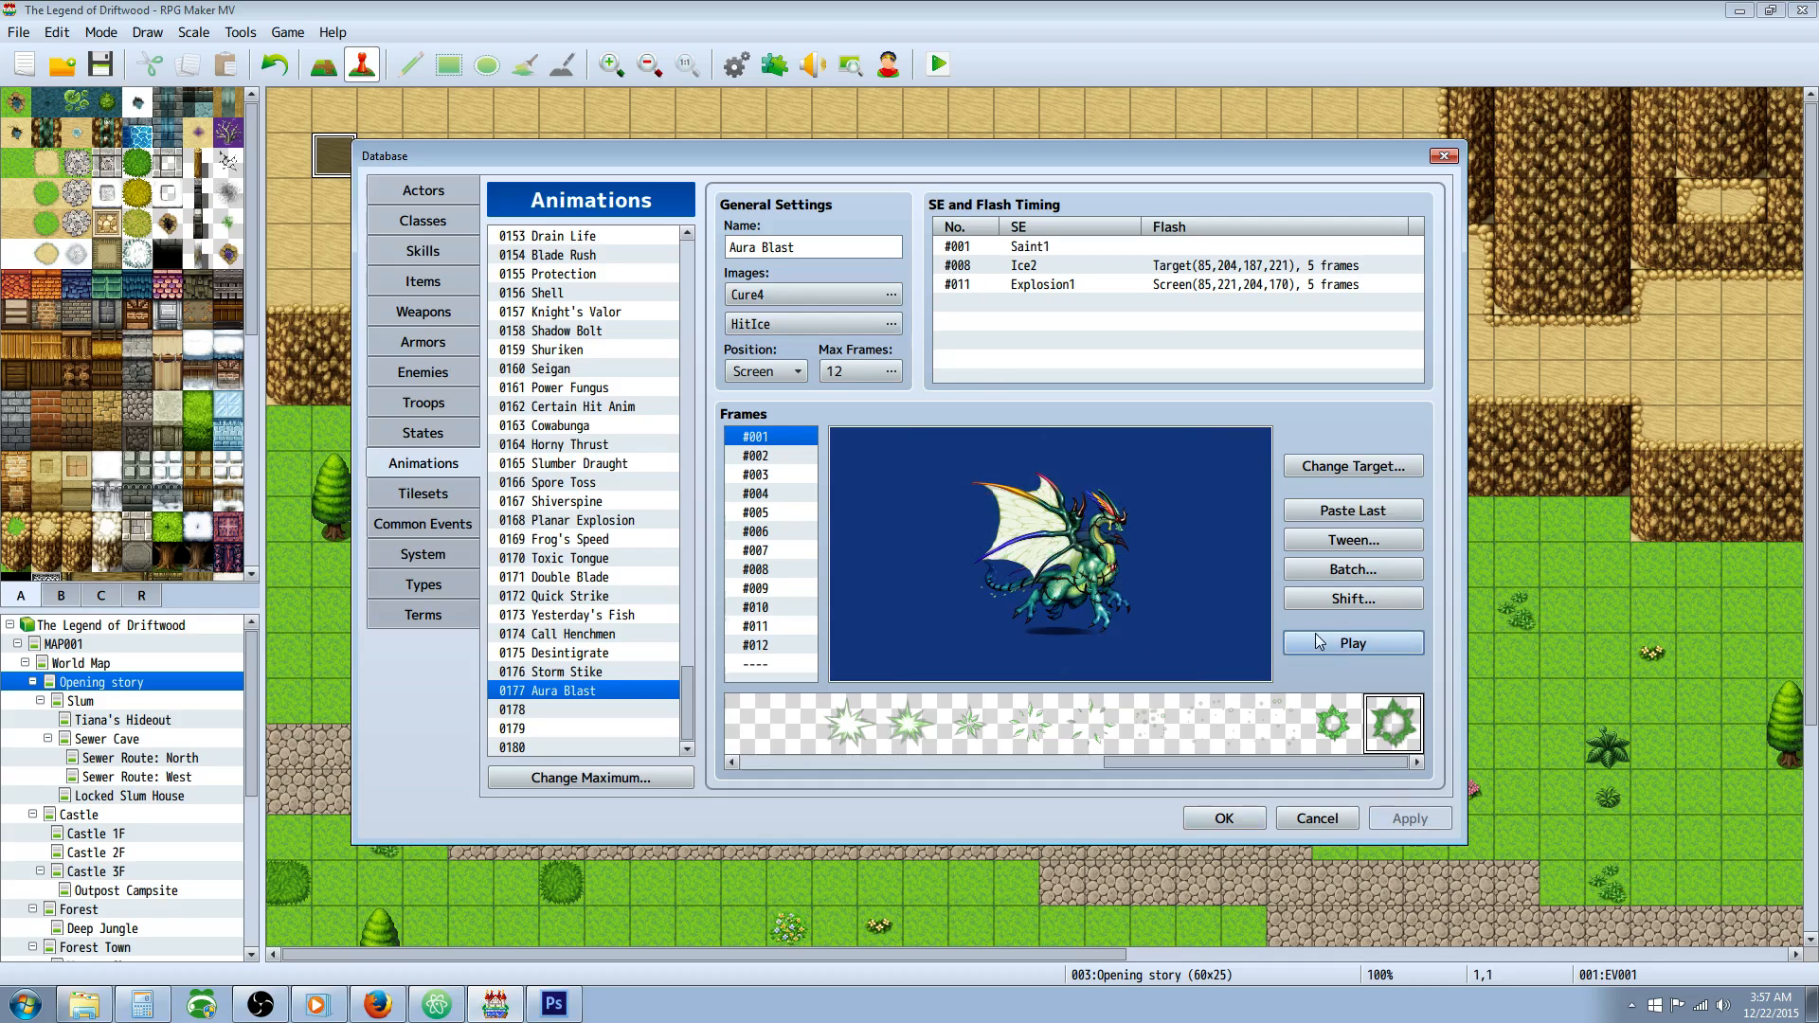
# Change the Aura Blast animation's position to Center and preview it several times.
pyautogui.click(794, 371)
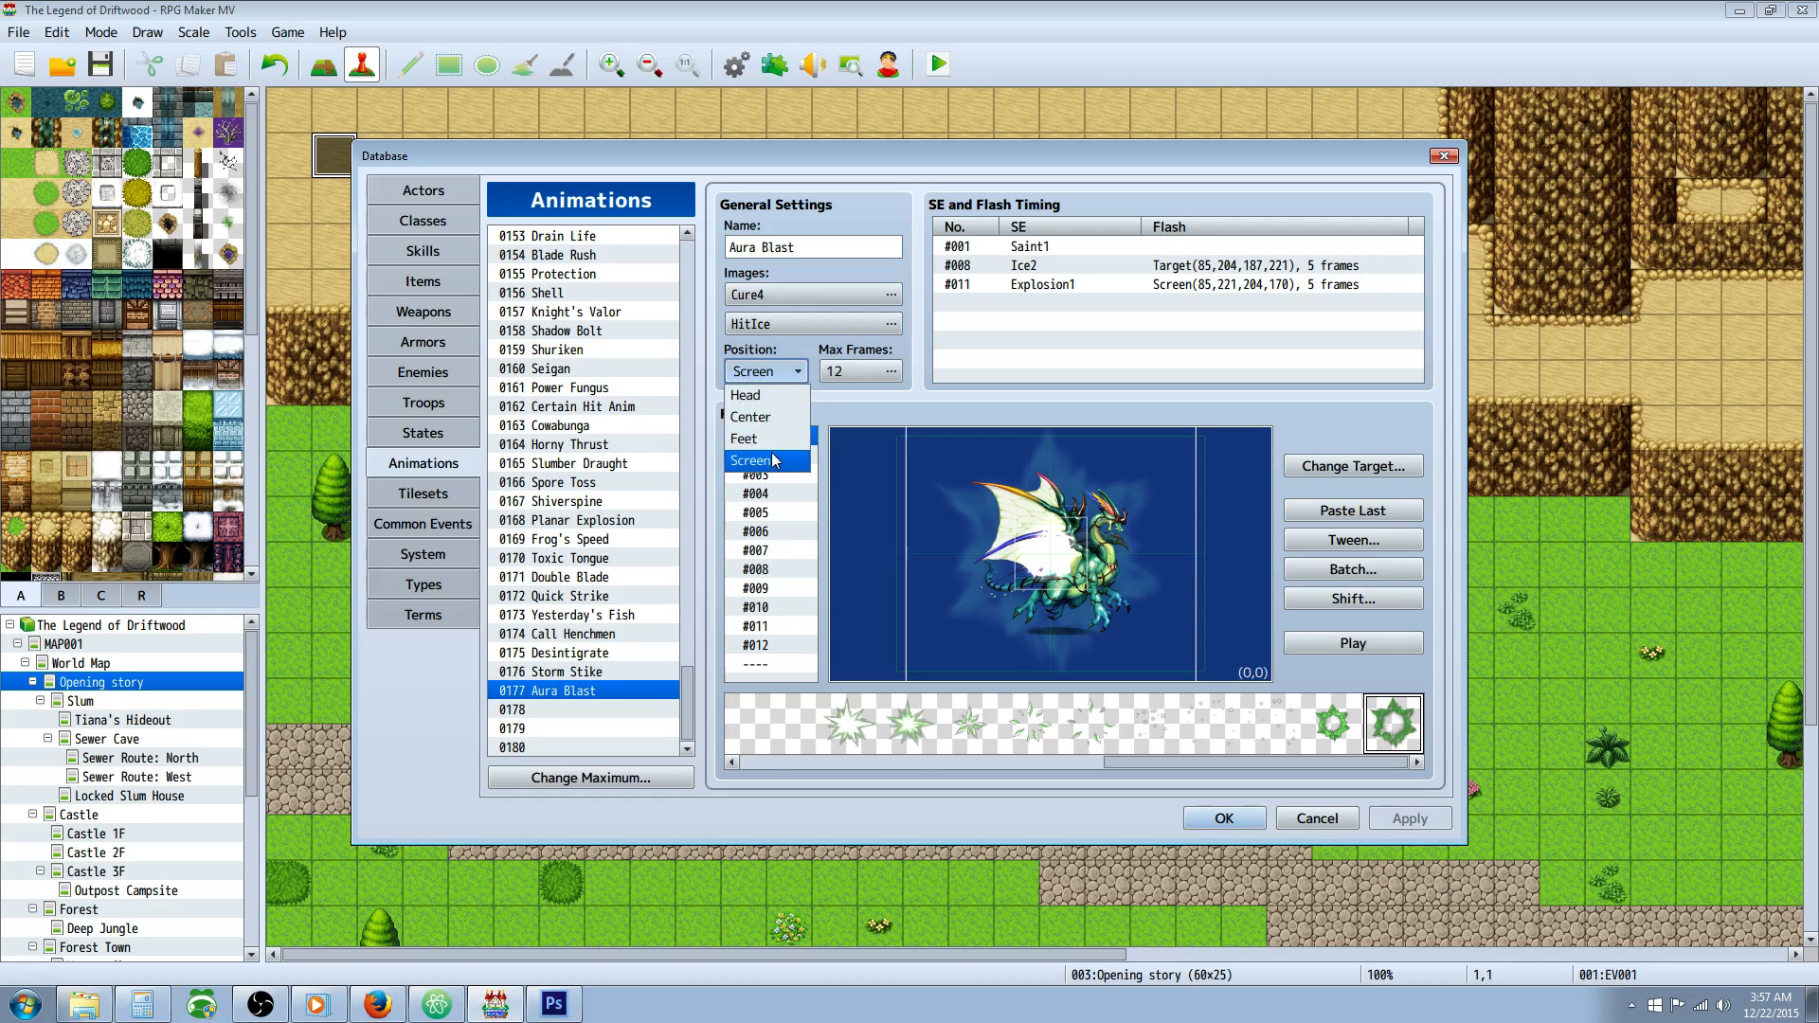
pyautogui.click(758, 416)
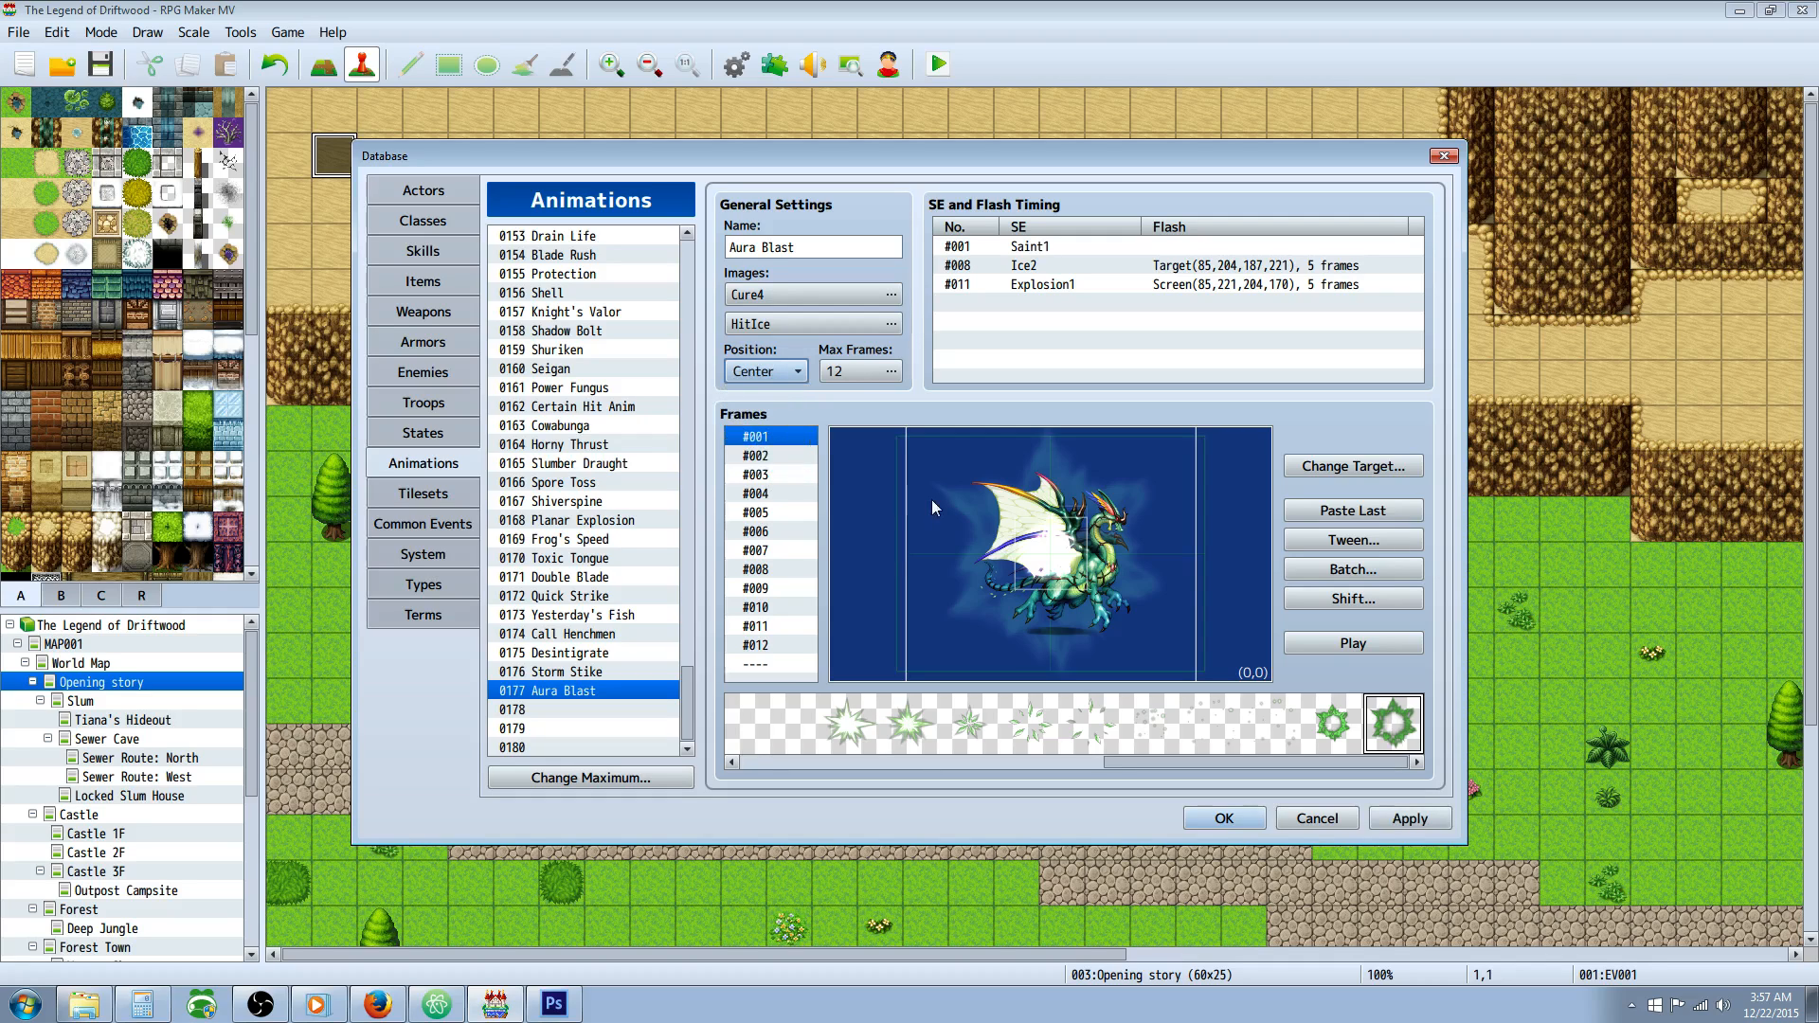
pyautogui.click(1321, 644)
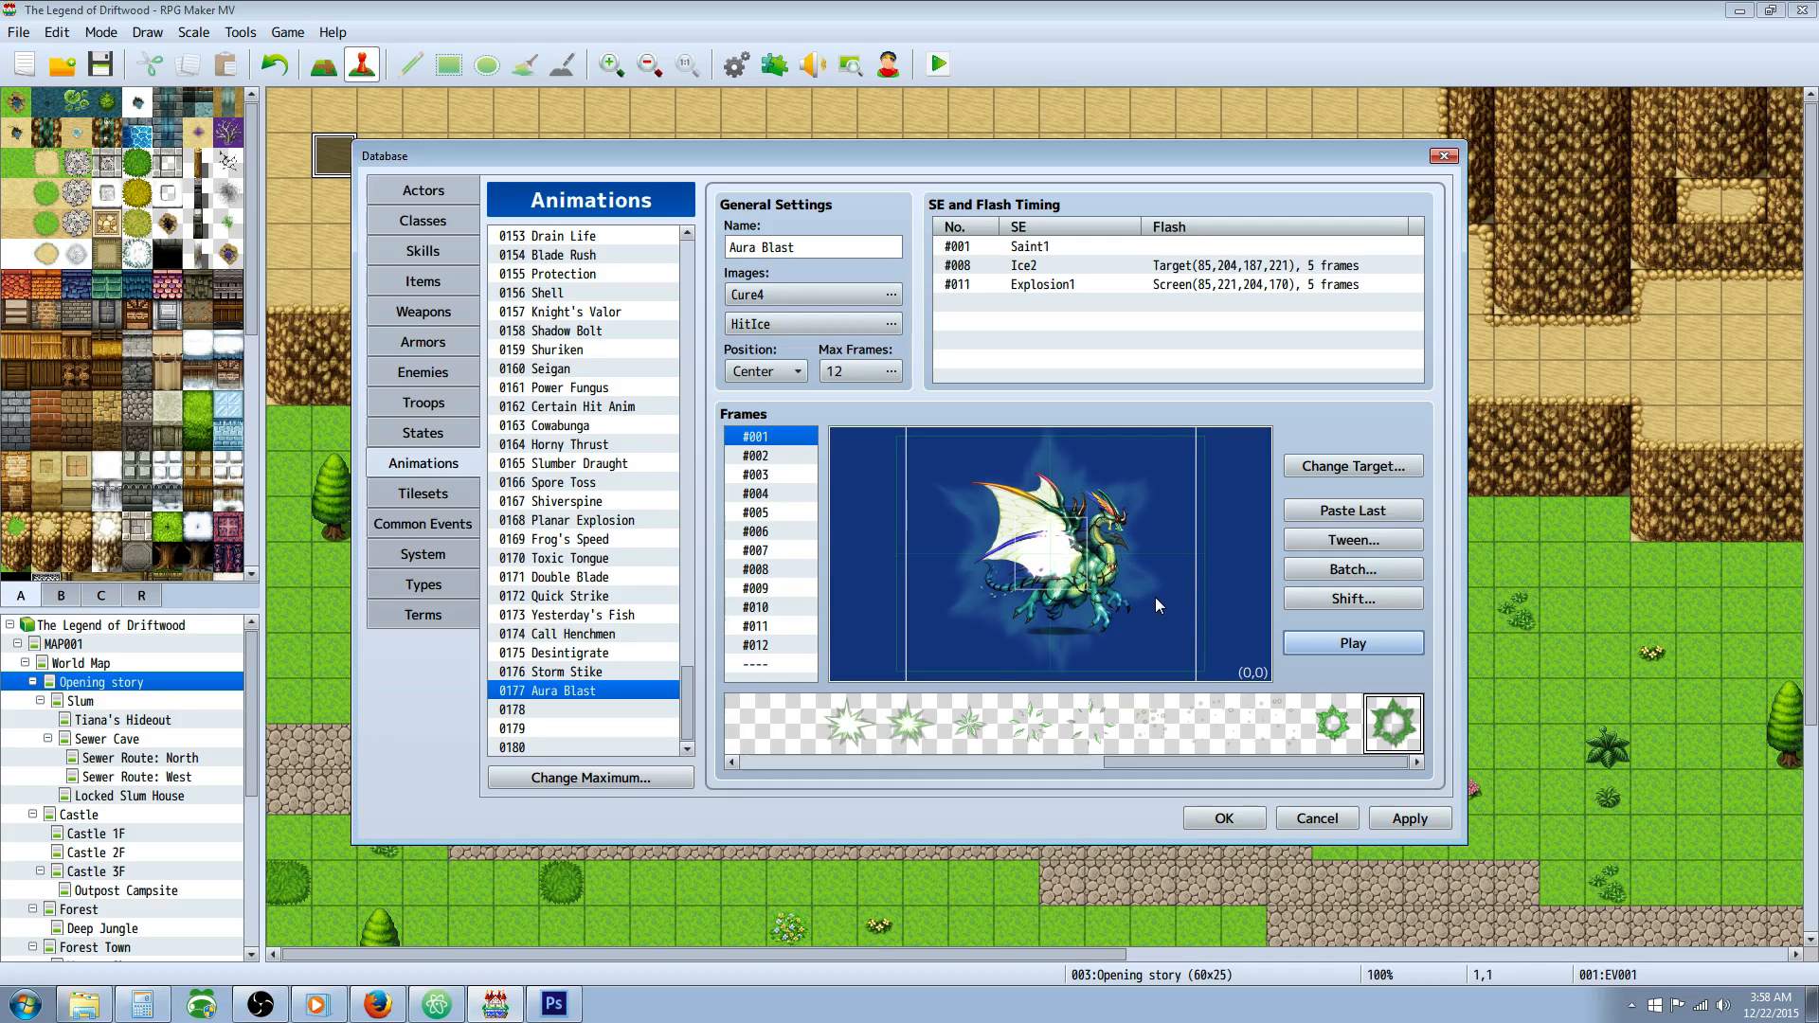
pyautogui.click(1306, 642)
pyautogui.click(1308, 647)
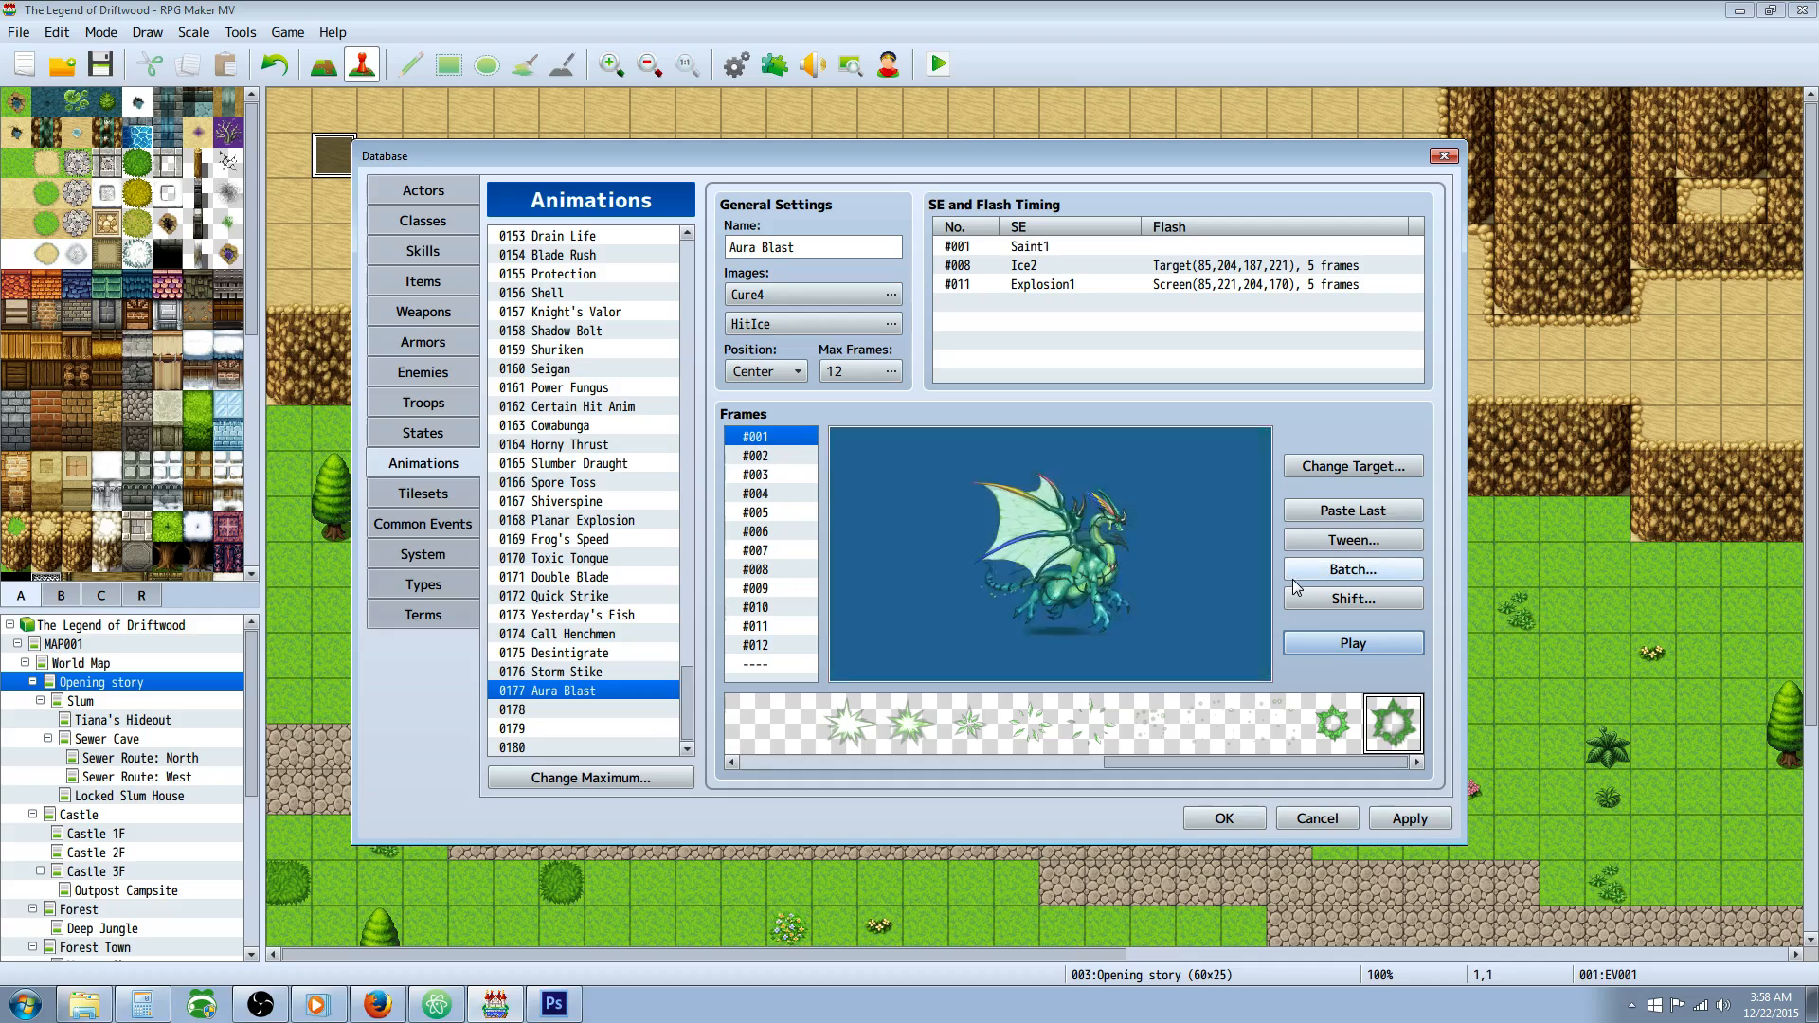